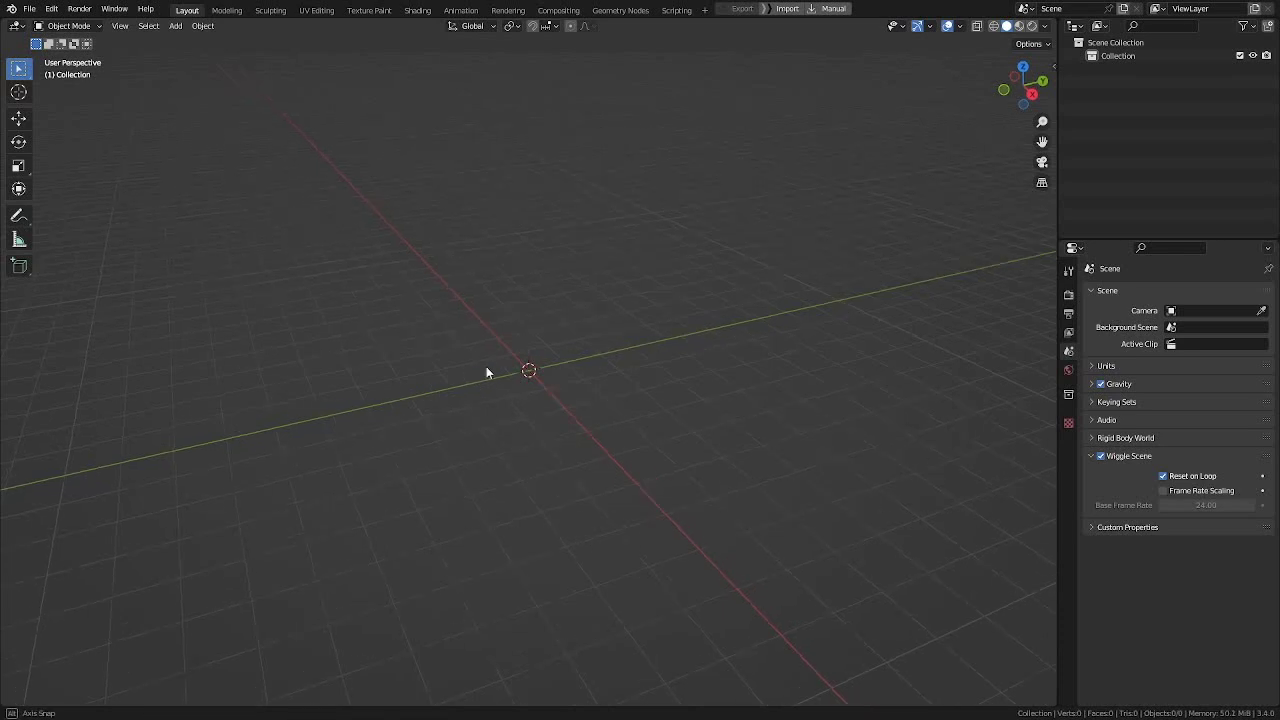
Step: Open the recent file Modelo Con Ropa2.blend
click(30, 8)
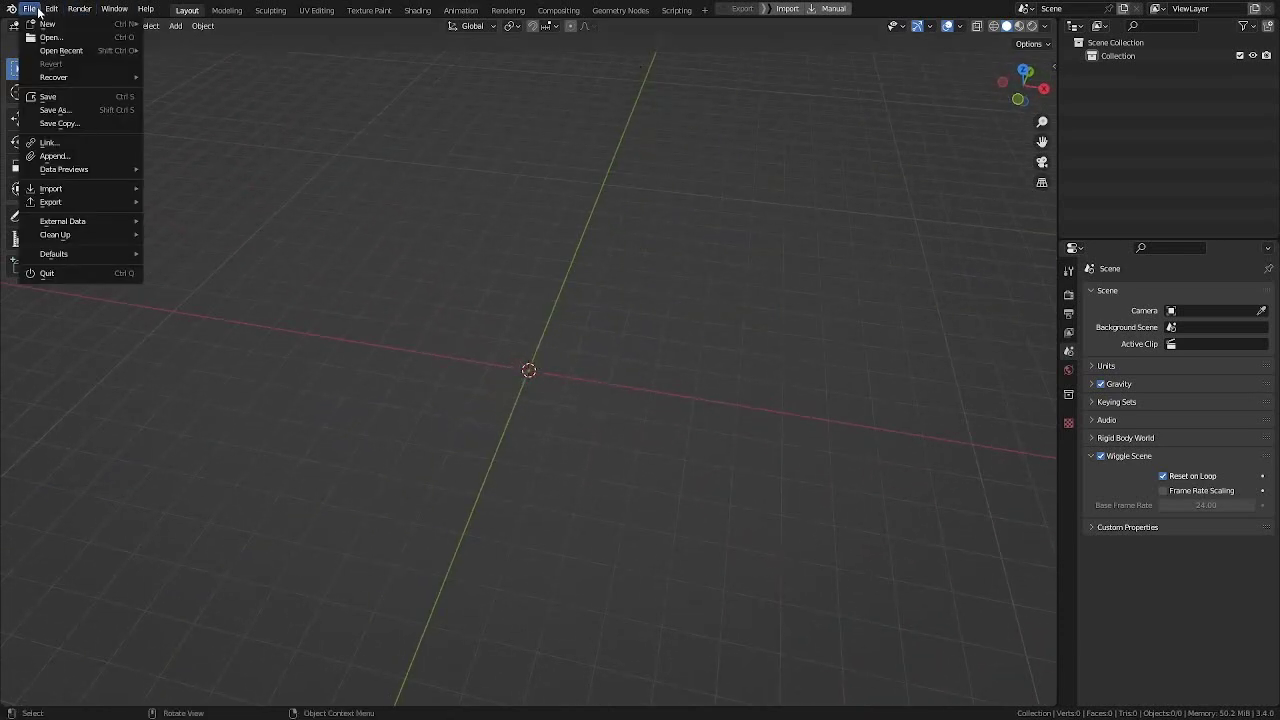
mouse_move(52, 50)
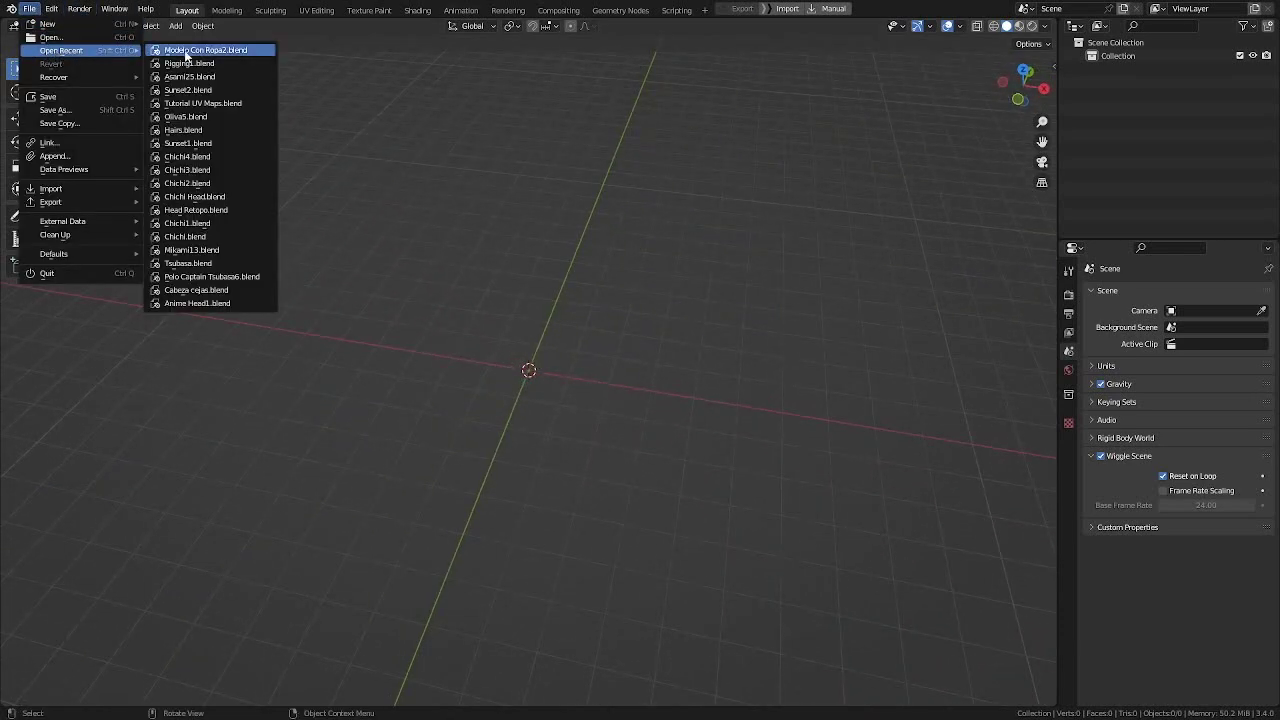
key(Return)
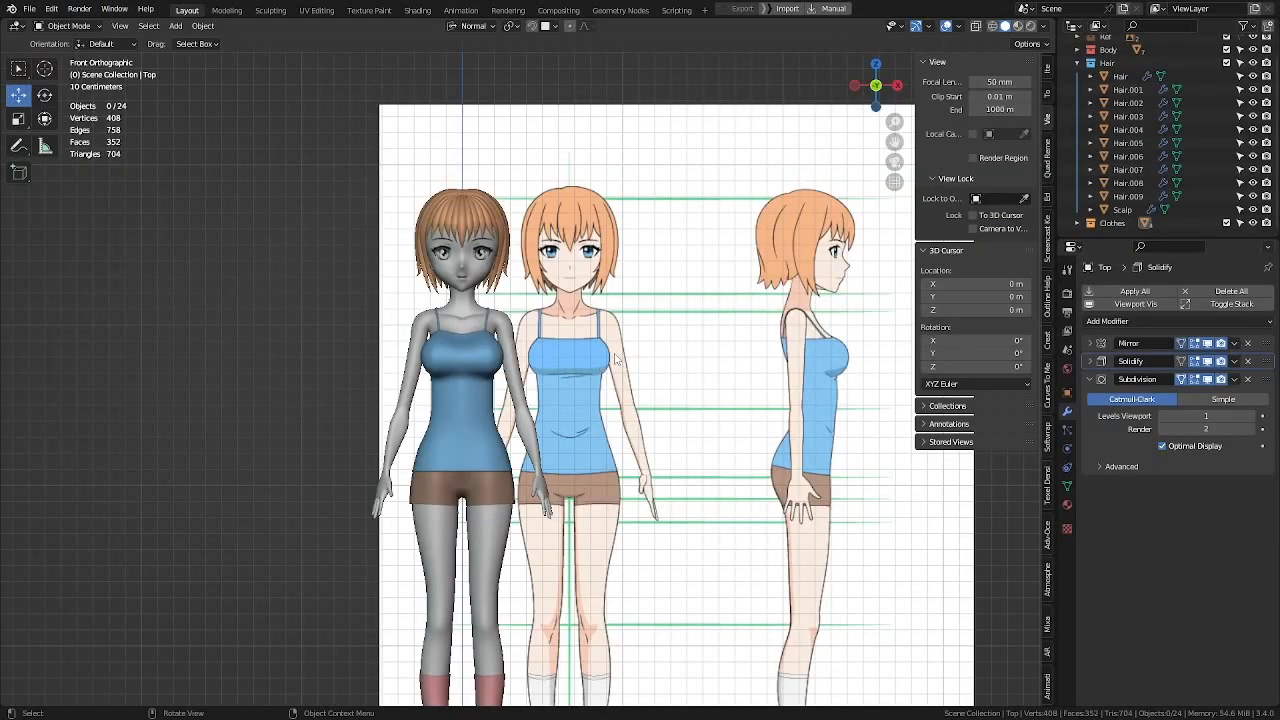
Step: Collapse the collections in the outliner and hide the Ref collection with the reference drawings
scroll(617, 360, down, 3)
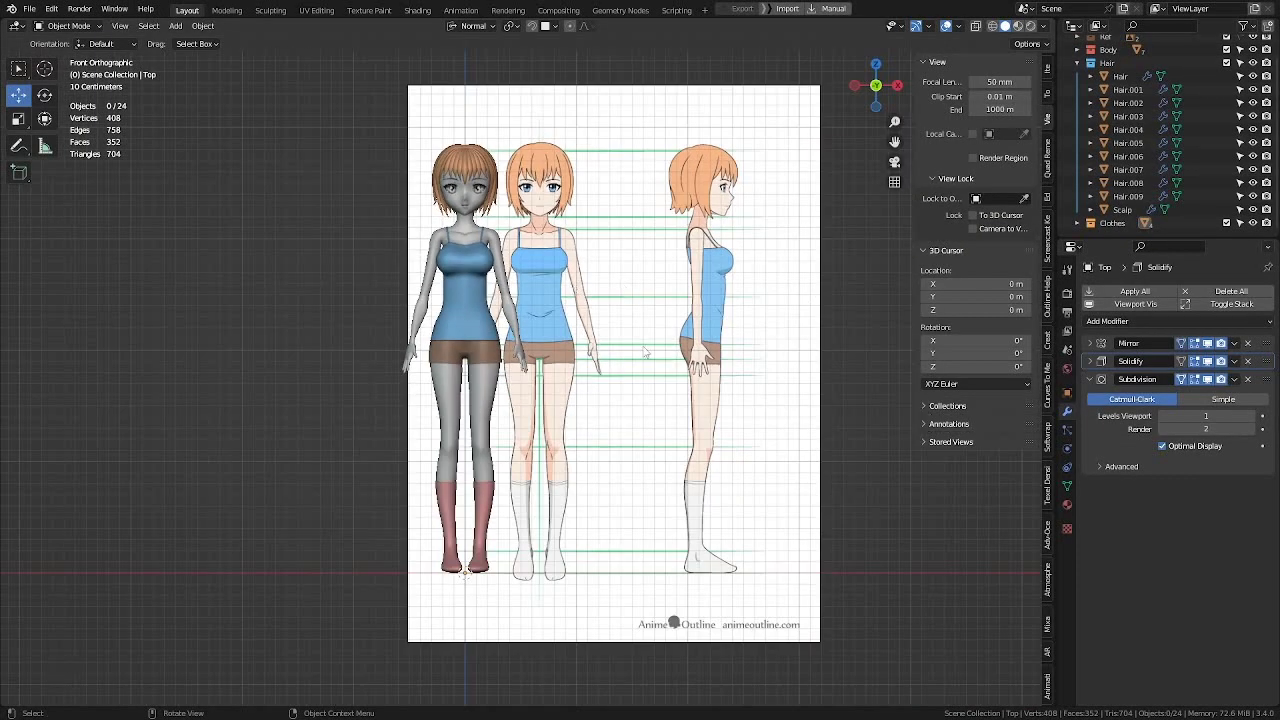
middle_drag(560, 224, 542, 105)
scroll(449, 284, up, 3)
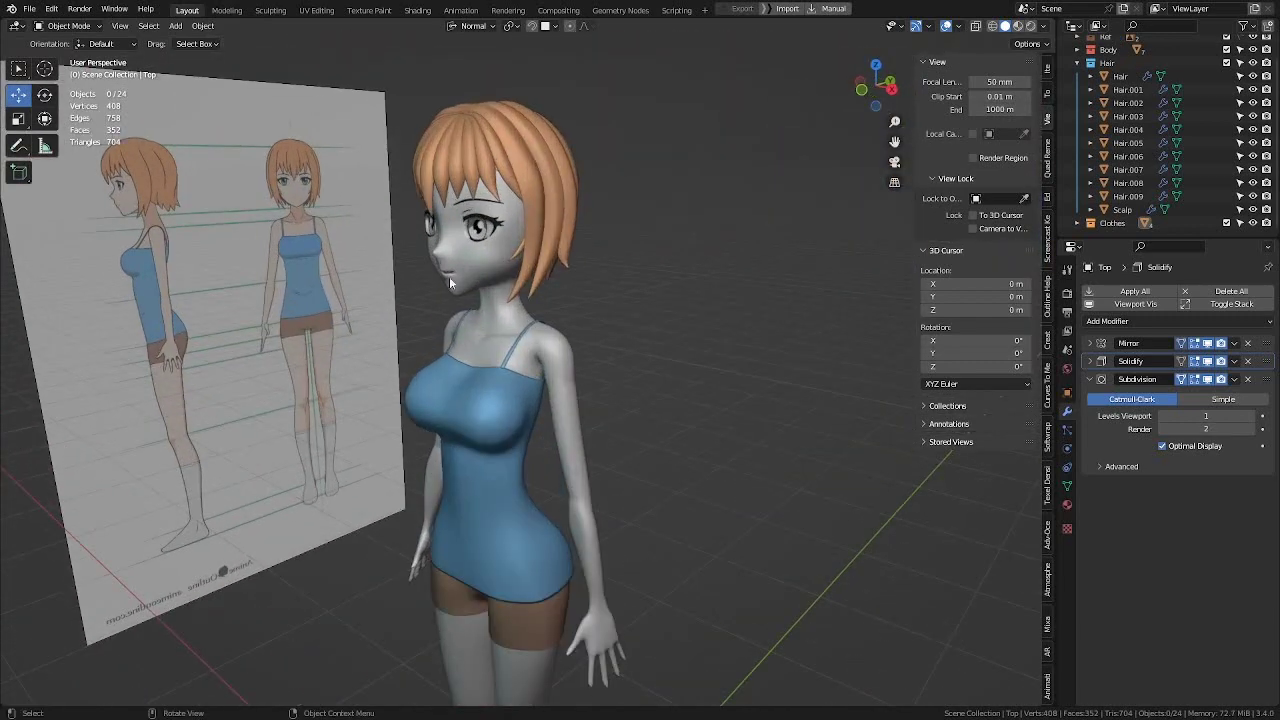
middle_drag(496, 225, 627, 258)
shift+middle_drag(599, 310, 607, 306)
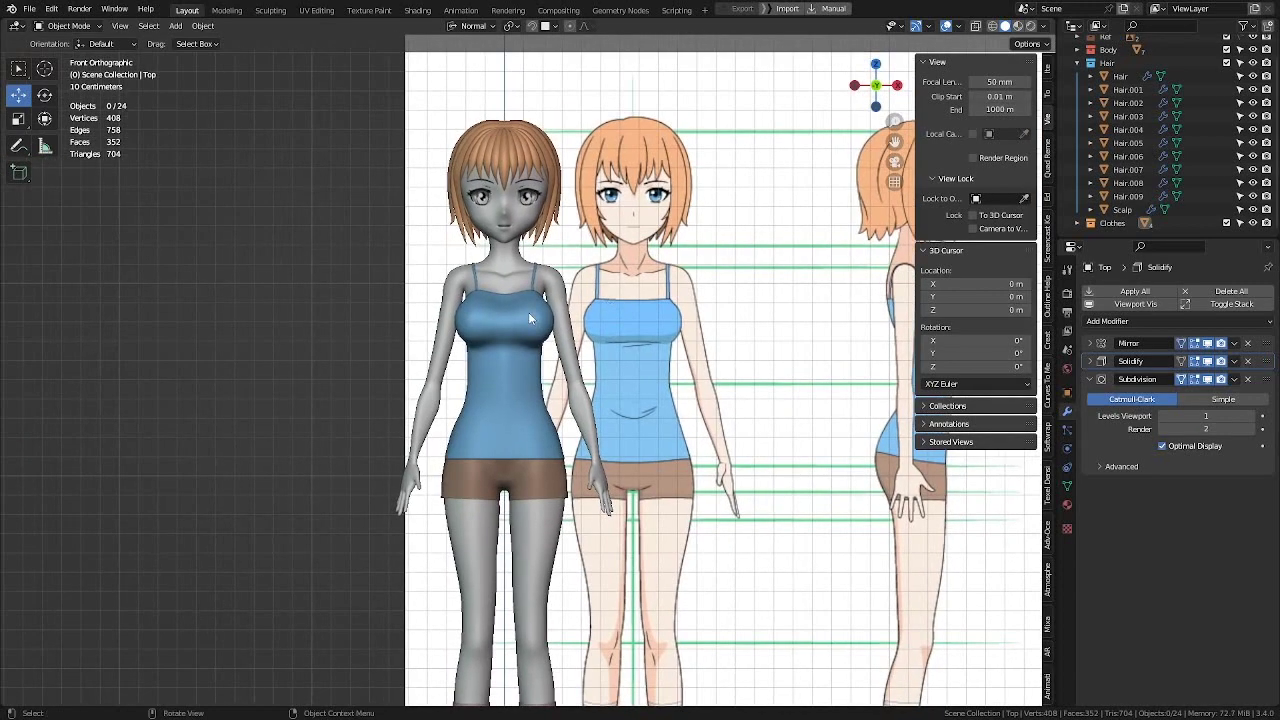
scroll(645, 262, down, 3)
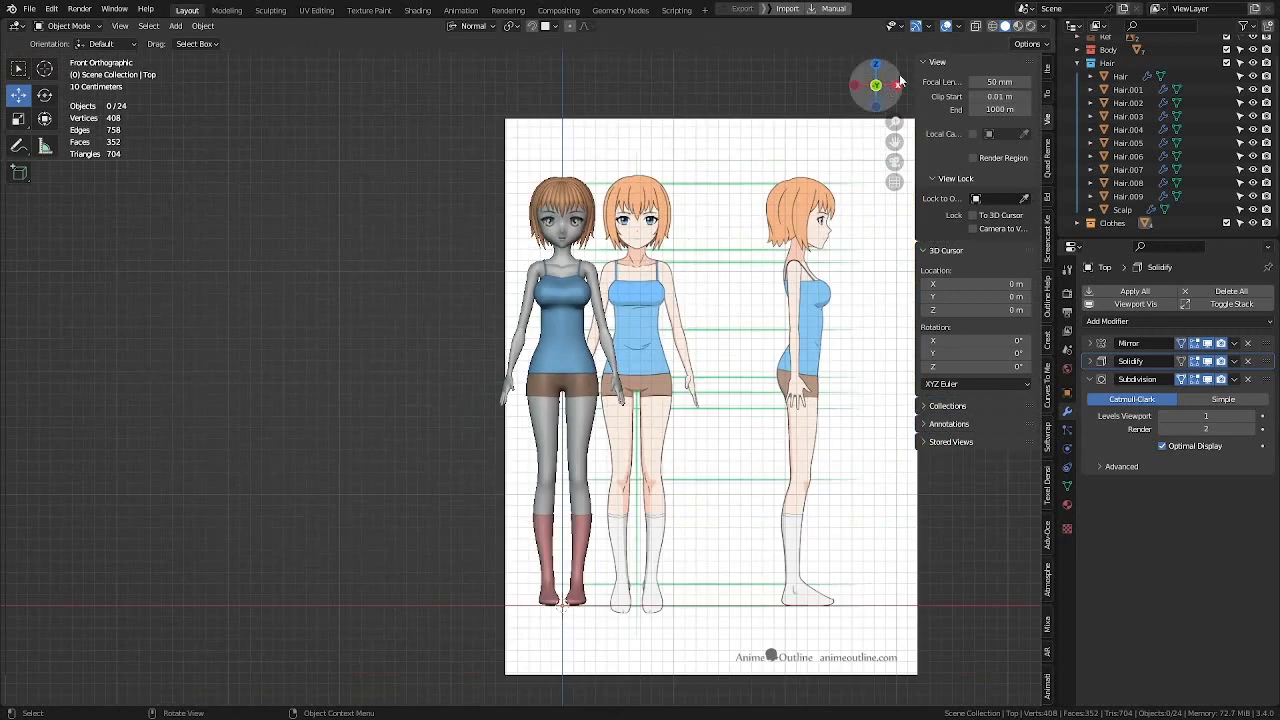
click(1077, 63)
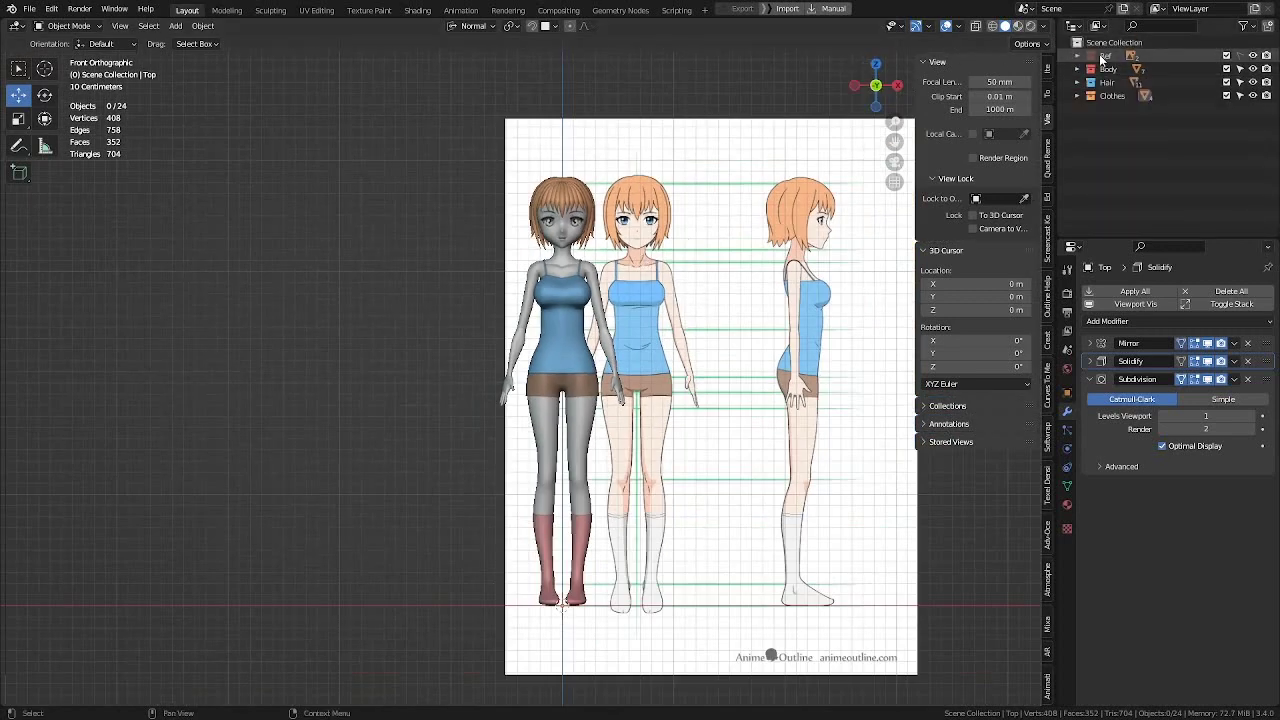
click(1252, 56)
middle_drag(645, 257, 594, 252)
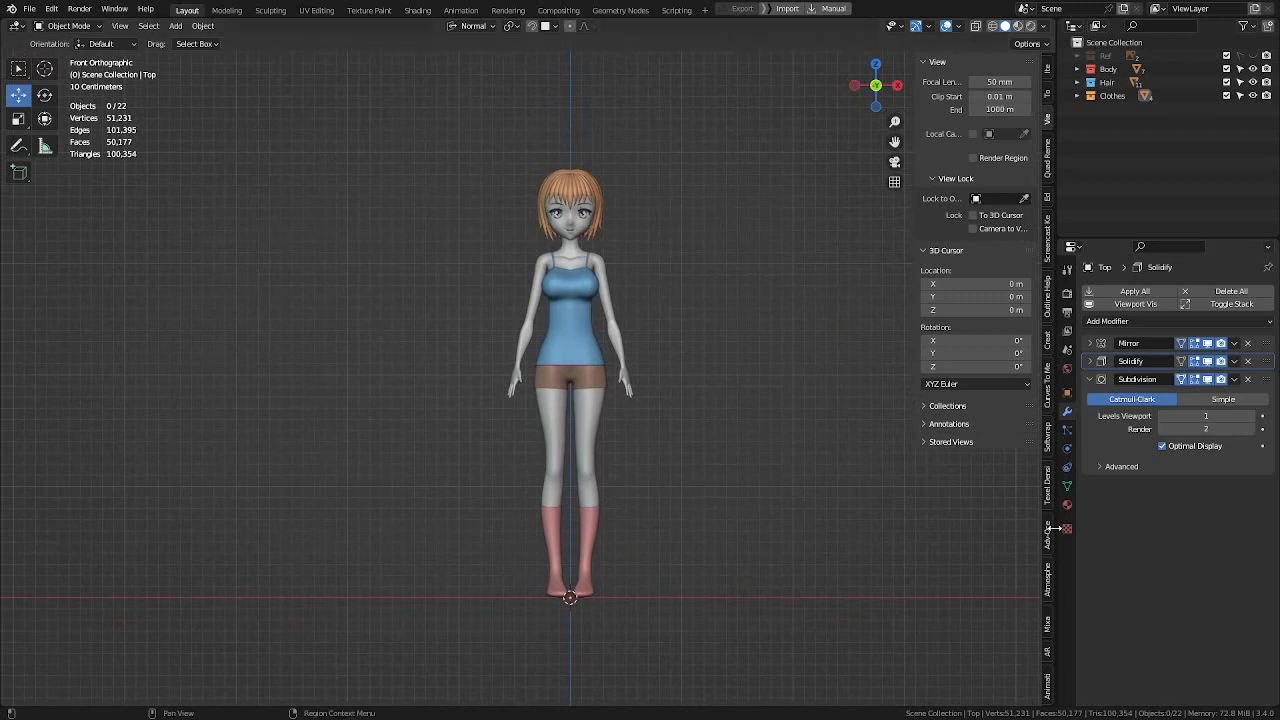
Step: Bring up the Auto-Rig Pro: Smart tools, collapsing the main Auto-Rig Pro section
scroll(1046, 630, down, 3)
scroll(1046, 632, up, 2)
click(1046, 633)
click(1050, 660)
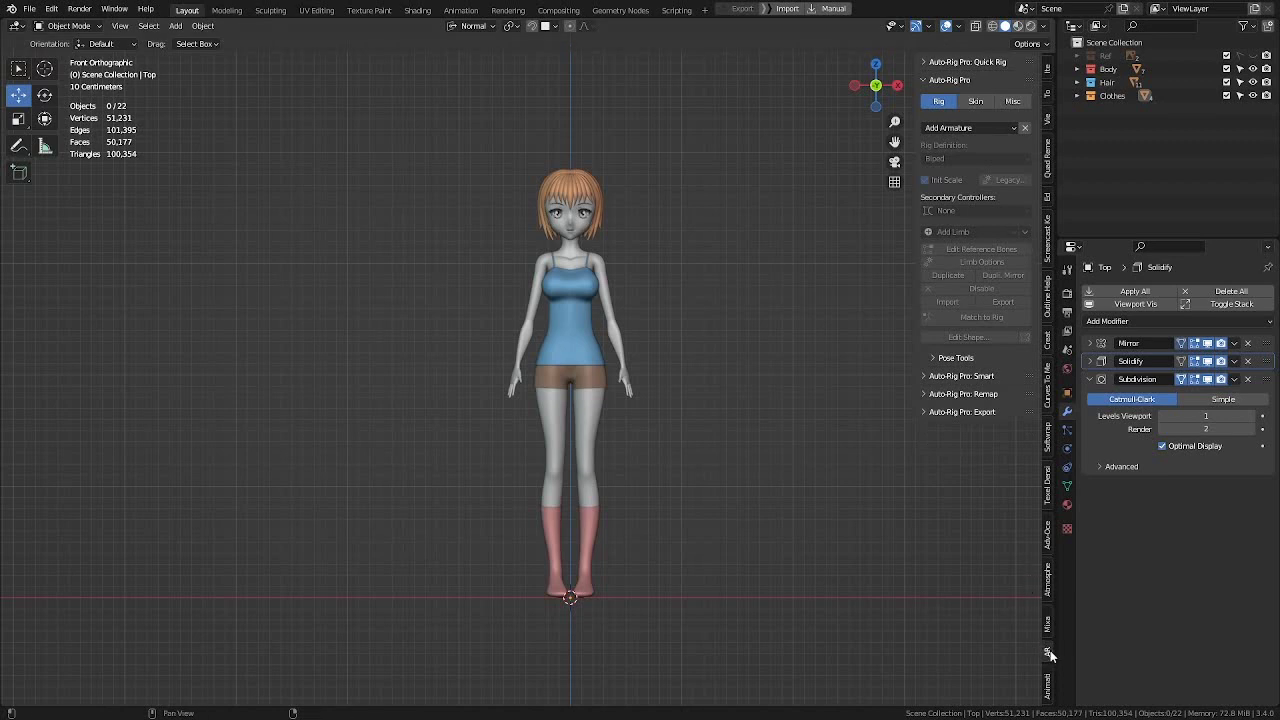
click(940, 79)
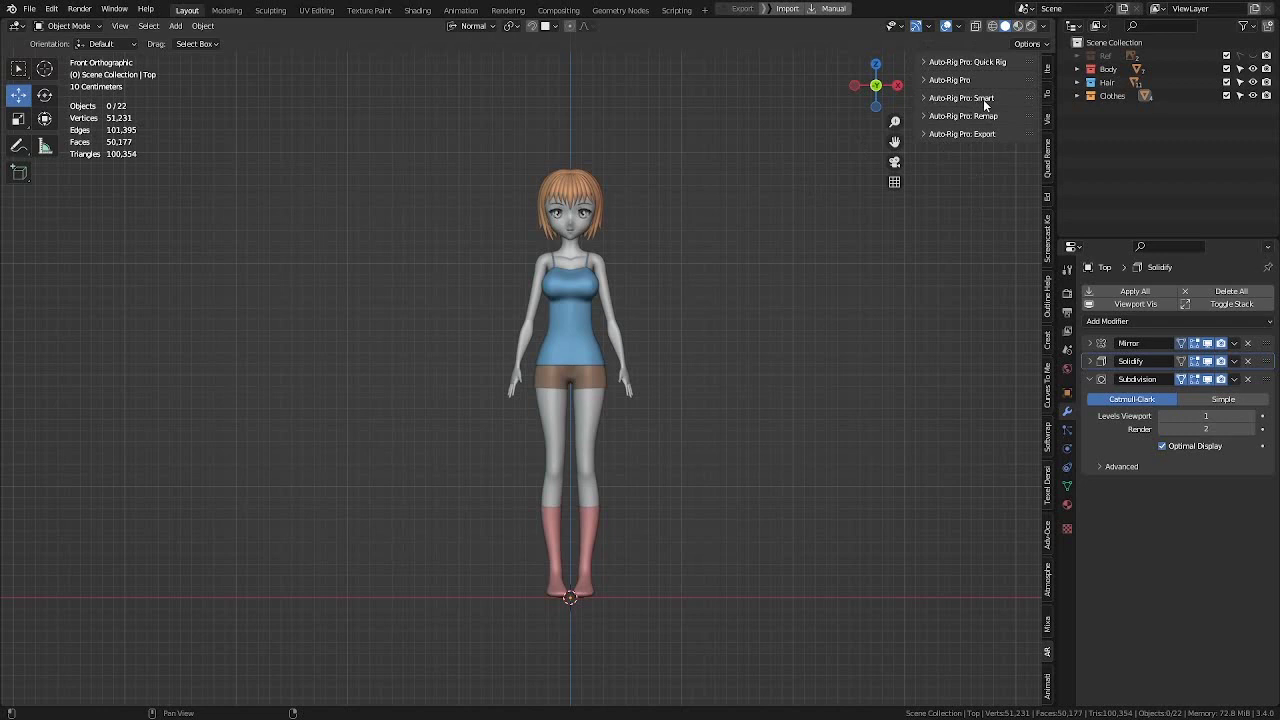
click(924, 100)
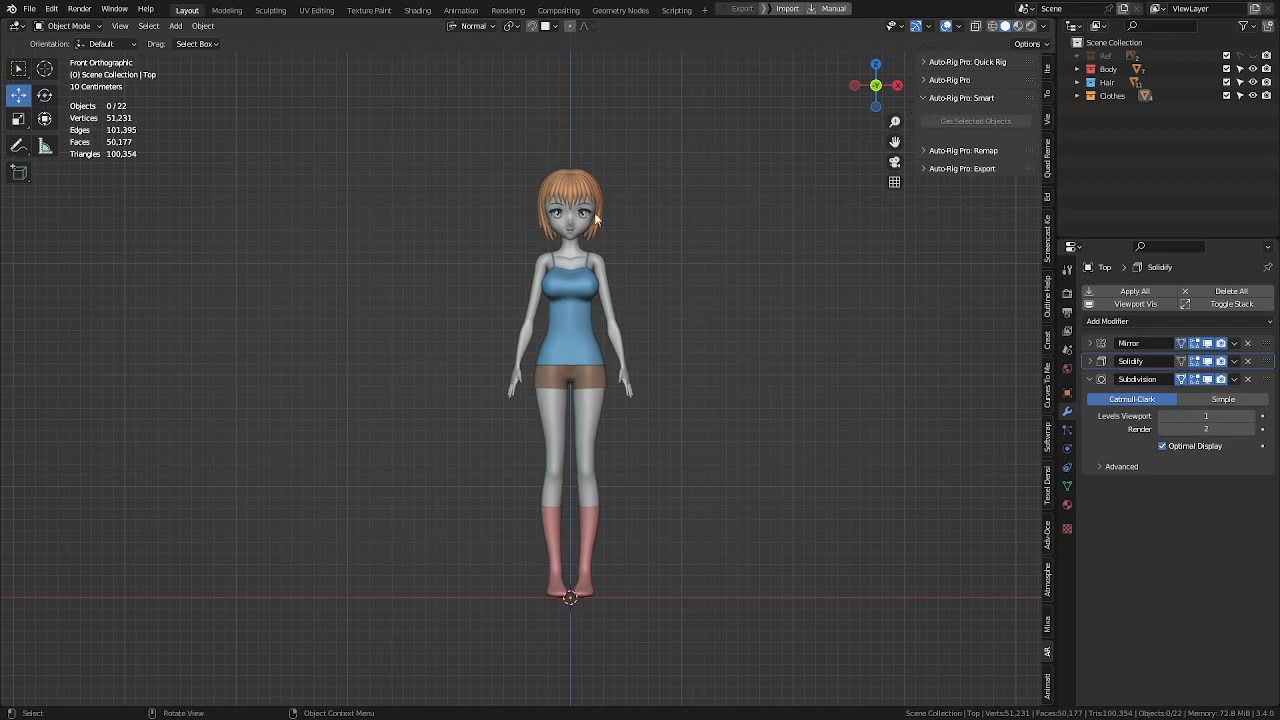
Step: Hide the Clothes and Hair collections so only the body objects are shown
scroll(596, 218, up, 5)
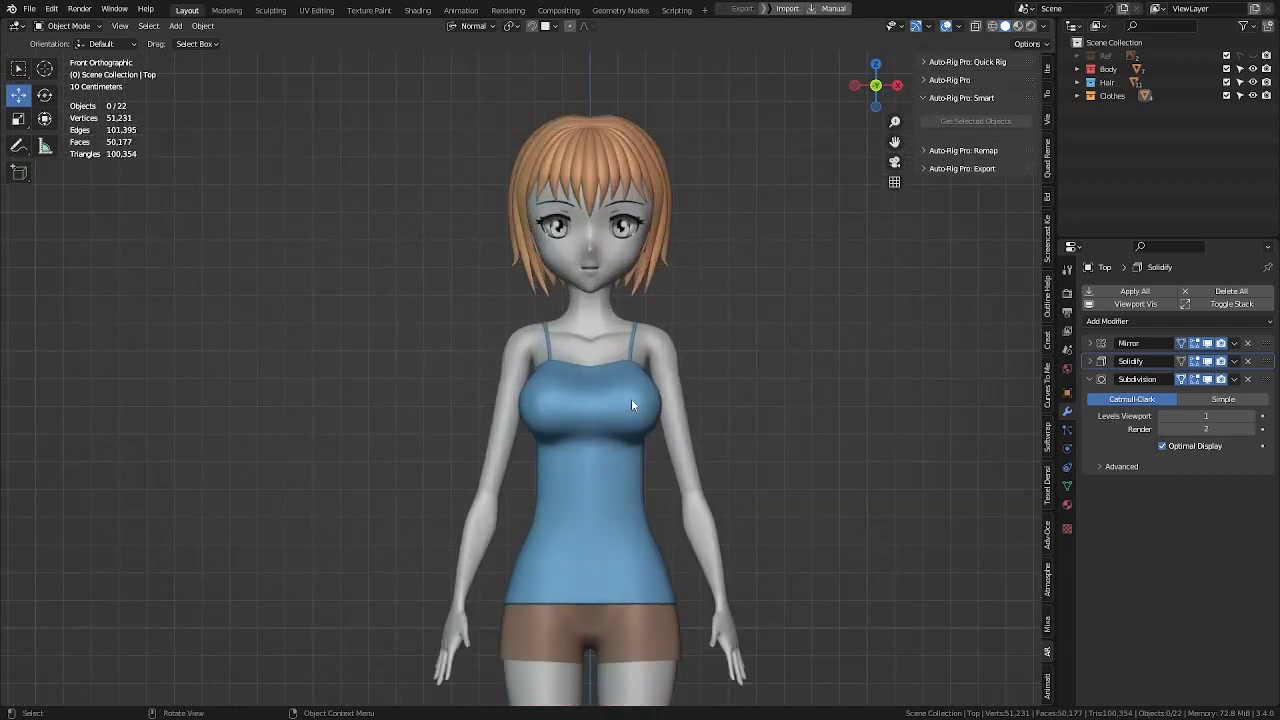
click(631, 404)
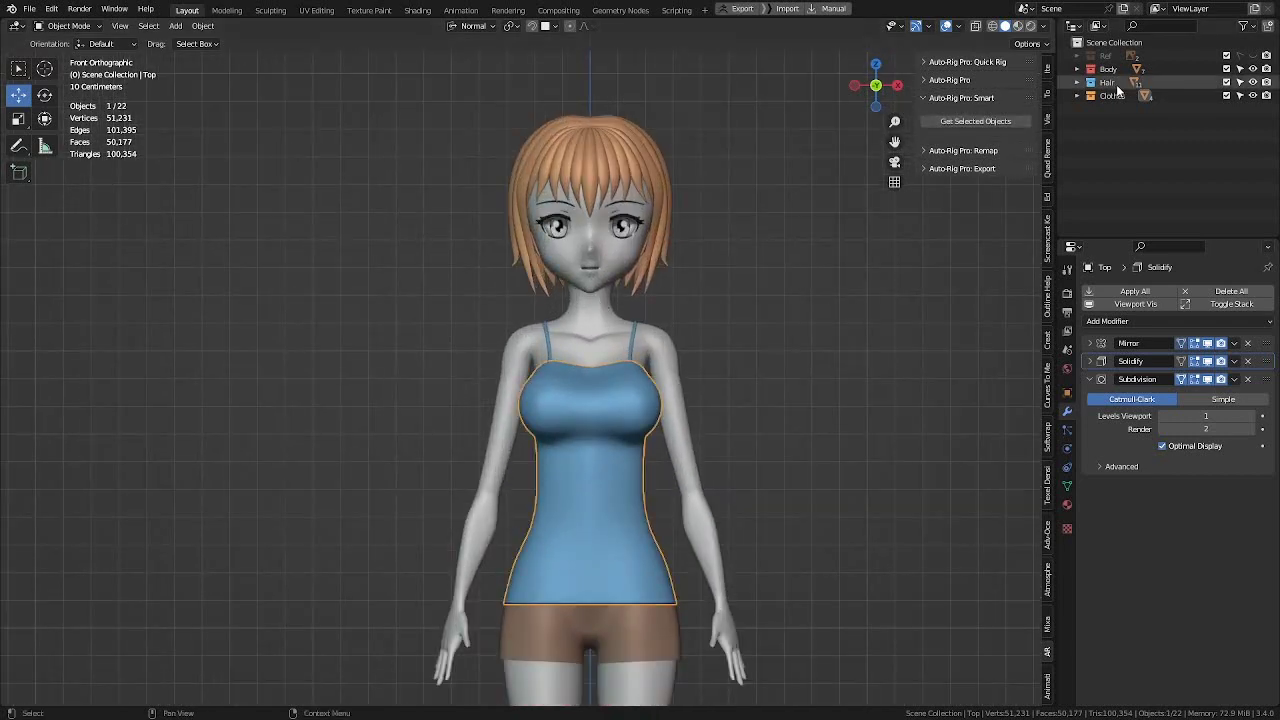
click(1253, 95)
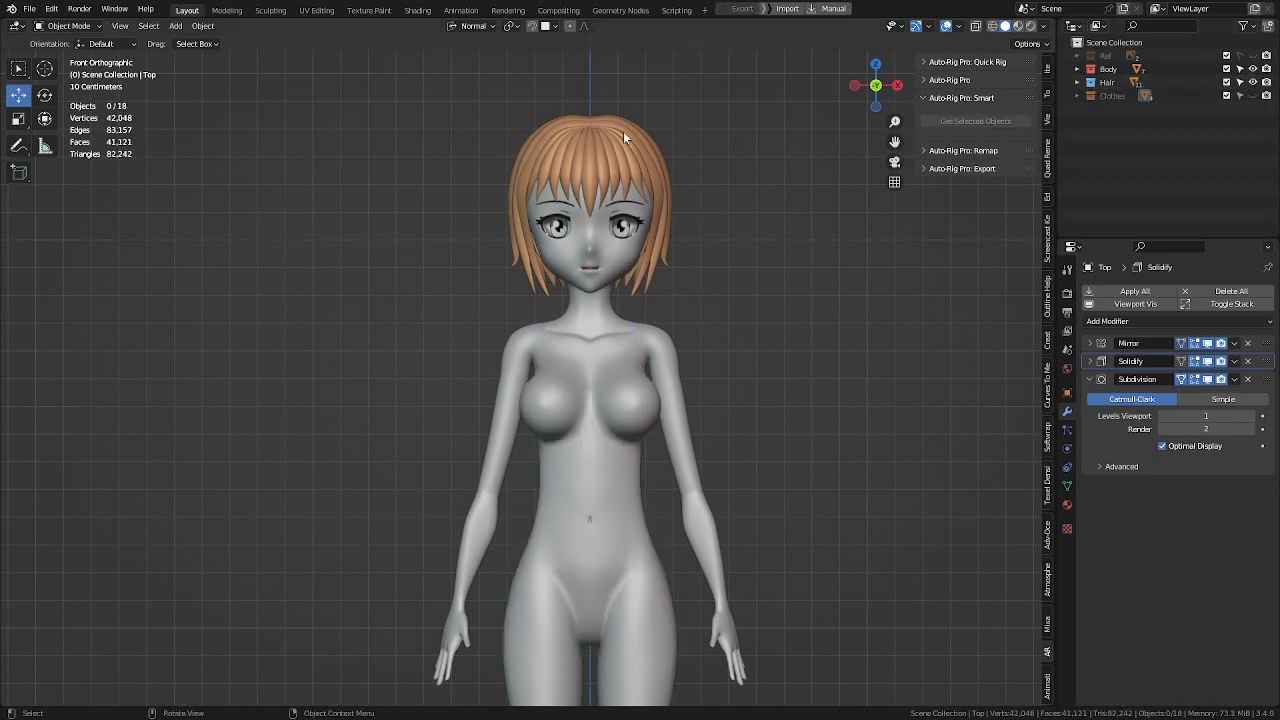
click(1253, 82)
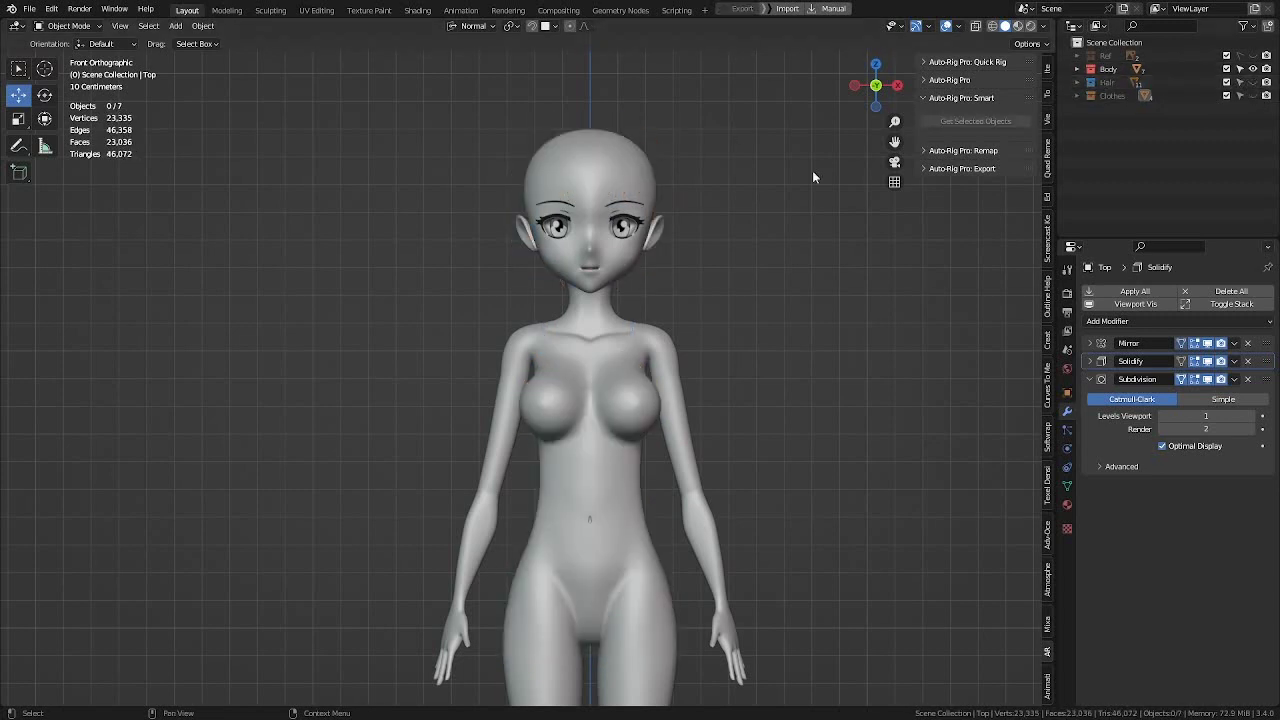
Step: Select the Body mesh and assign it to Auto-Rig Pro: Smart in Full Body mode
scroll(815, 178, down, 4)
scroll(616, 244, up, 1)
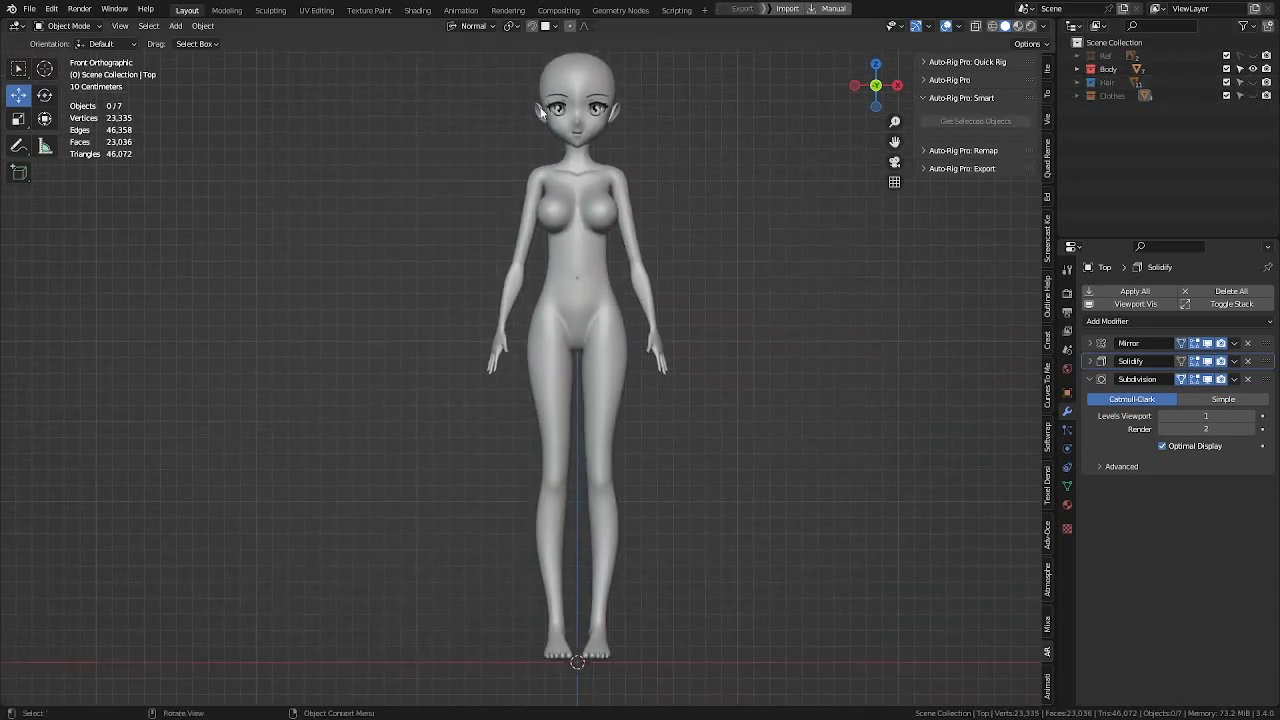
shift+middle_drag(627, 133, 620, 166)
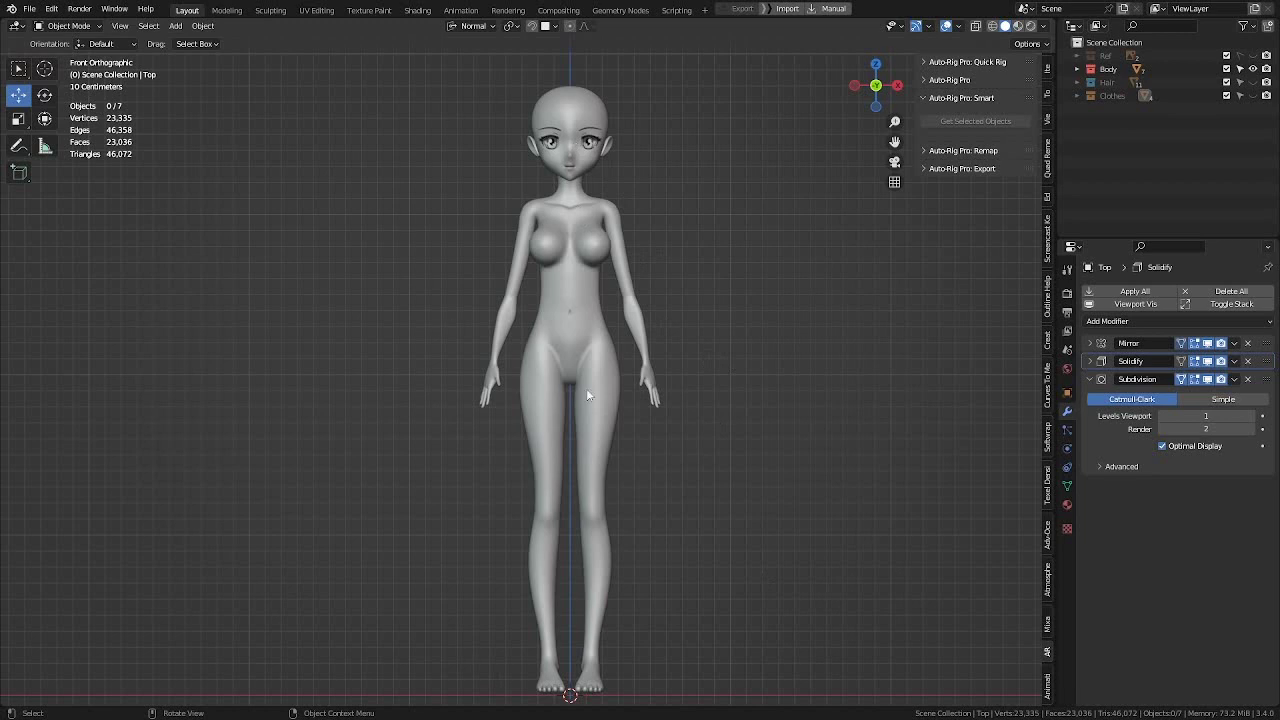
click(588, 221)
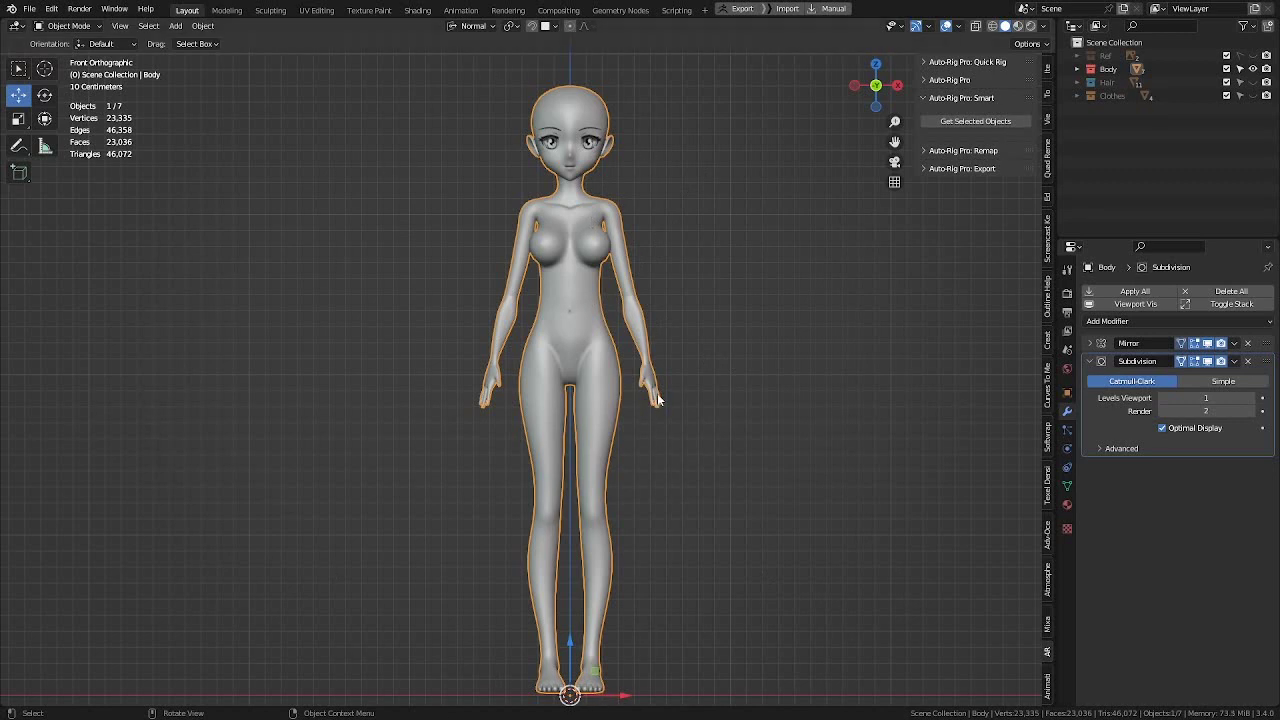
click(950, 121)
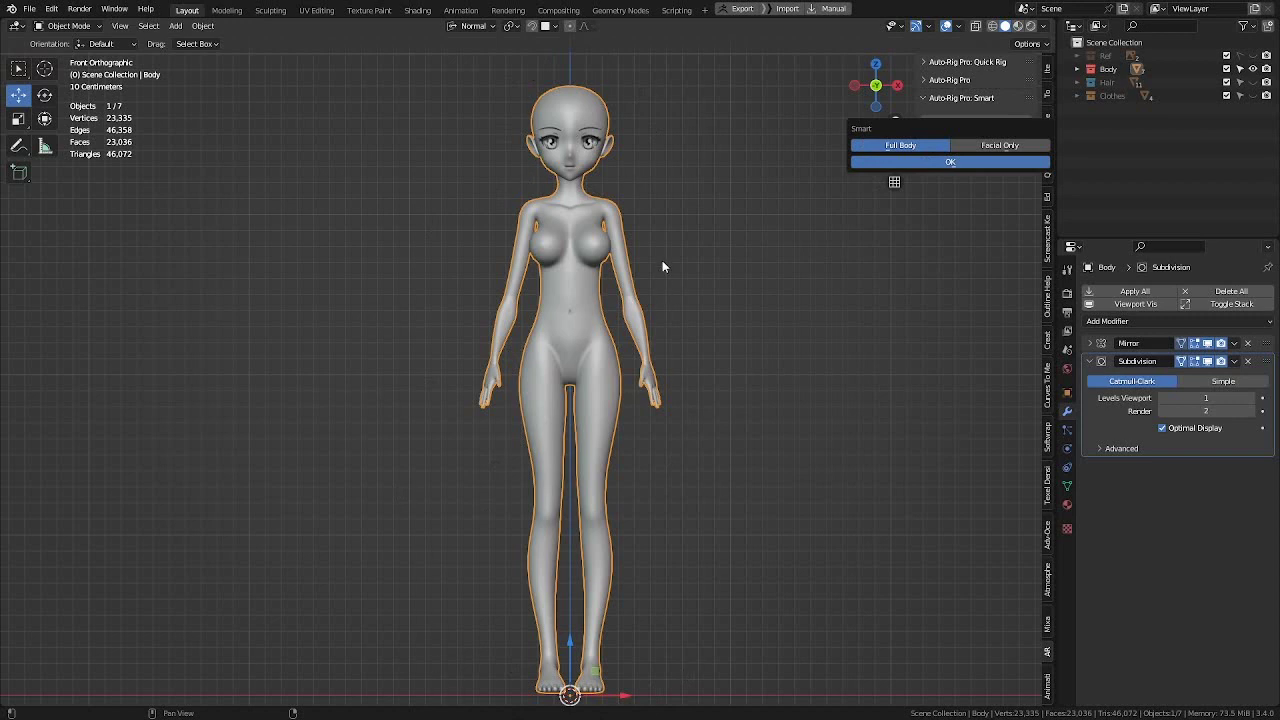
click(963, 163)
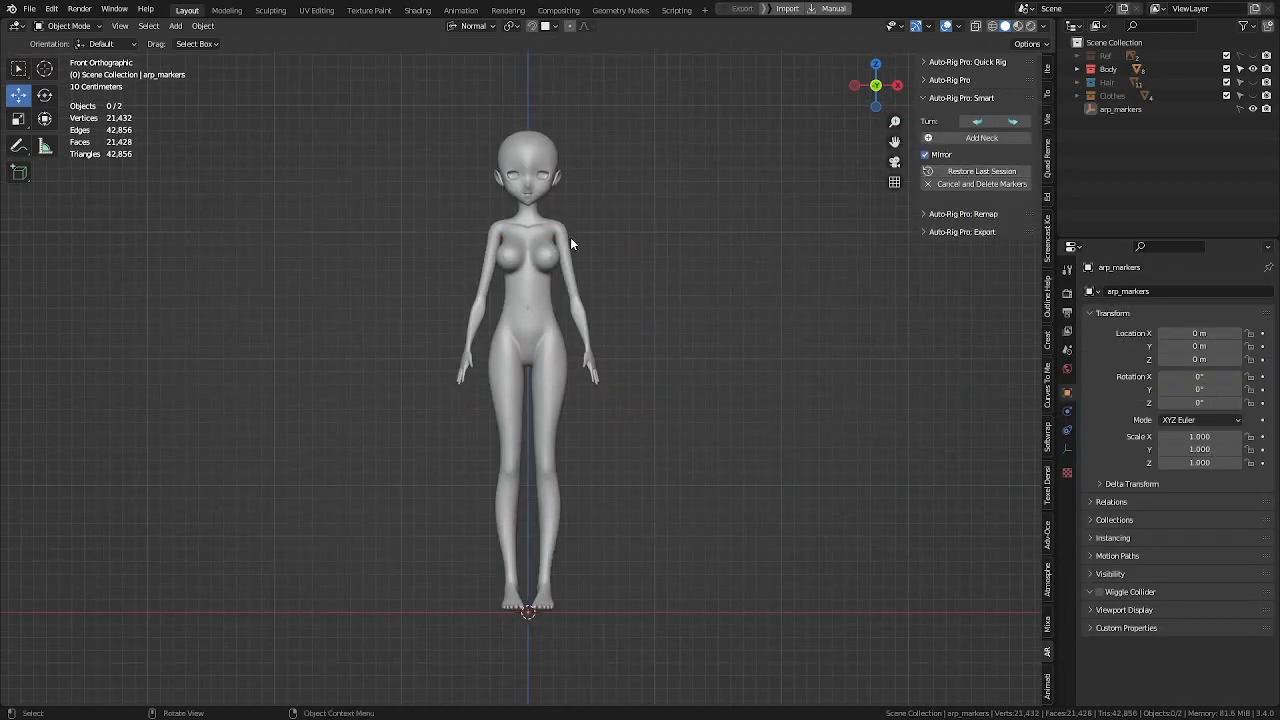
Step: Turn the character through its side and back orientations until it faces the front again
scroll(524, 186, up, 2)
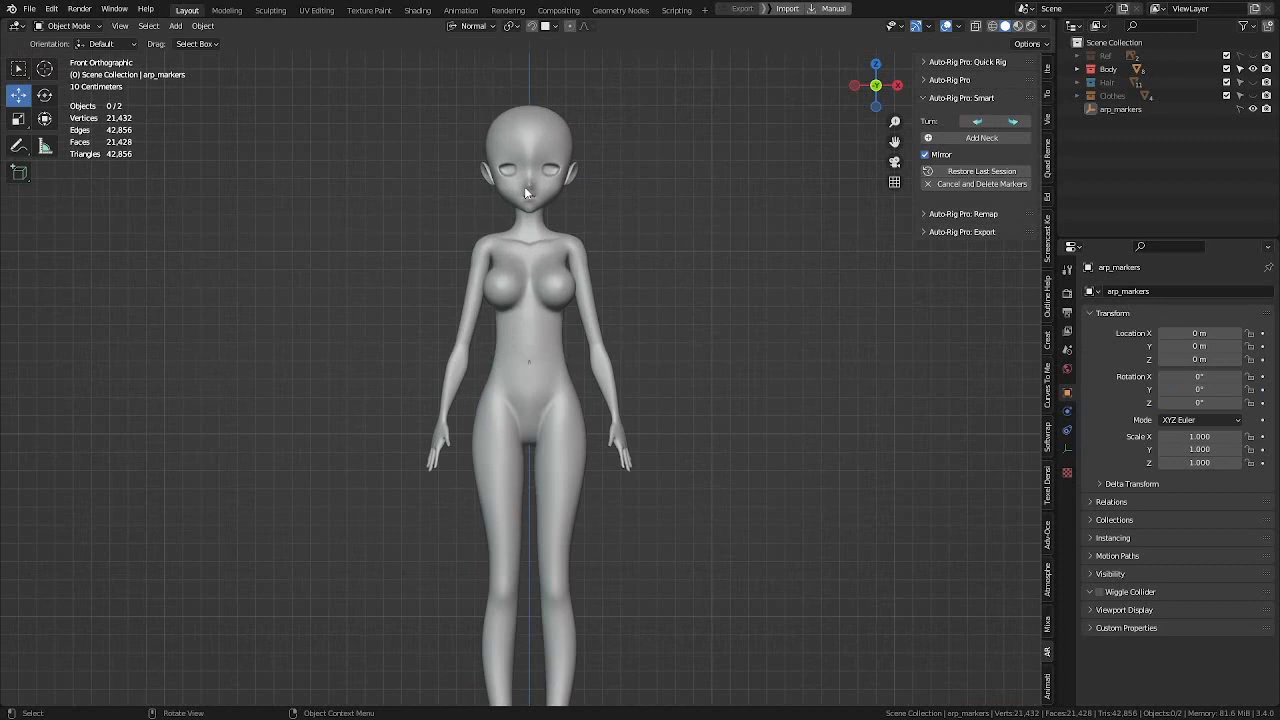
scroll(524, 186, down, 2)
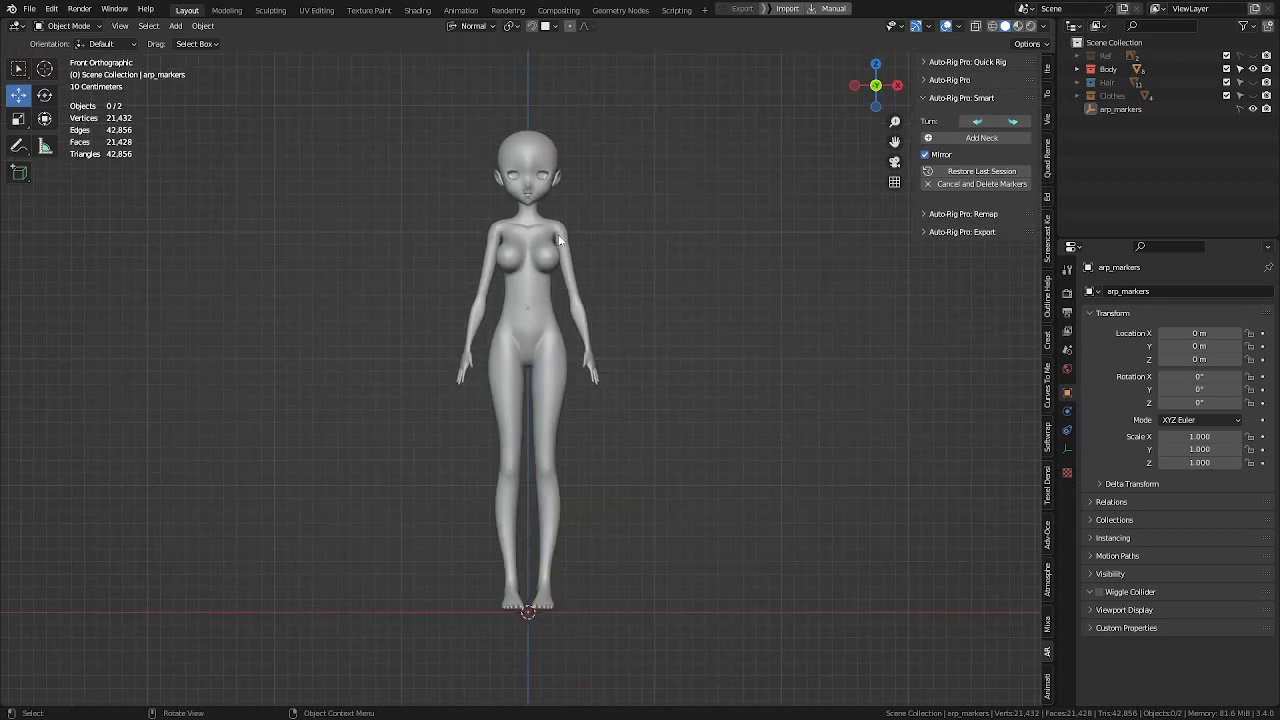
scroll(520, 165, up, 2)
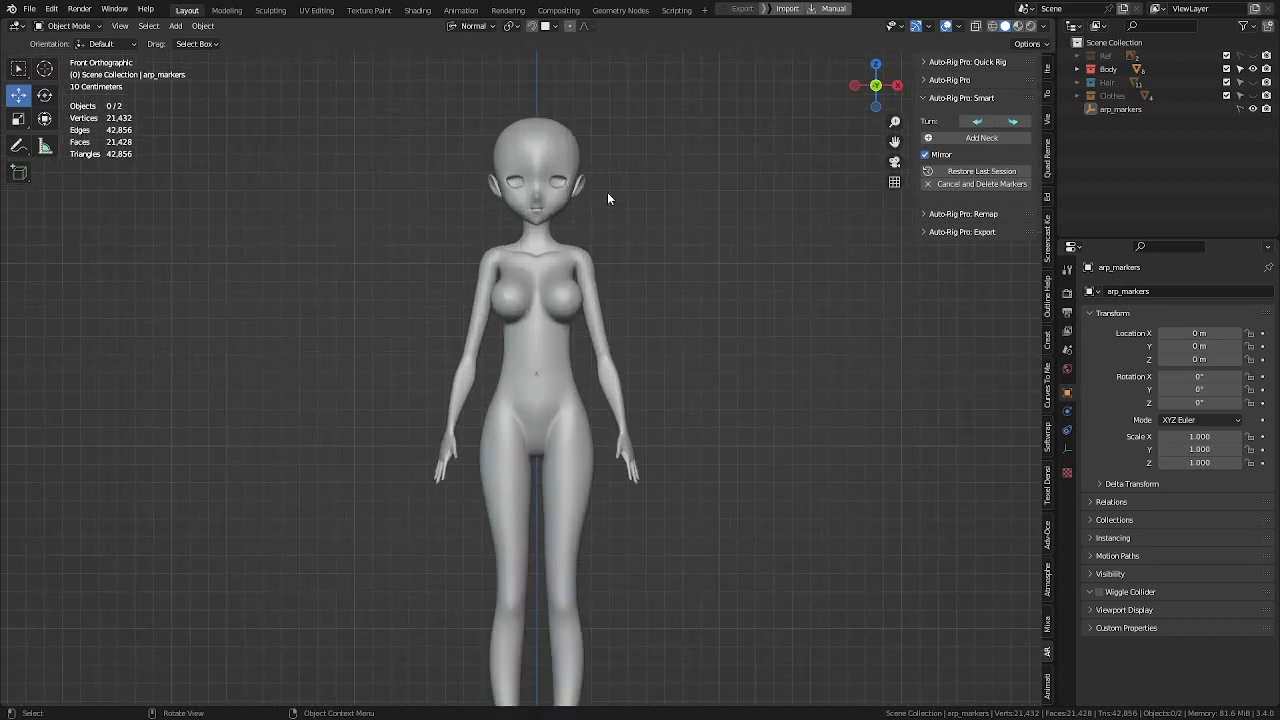
scroll(588, 325, down, 3)
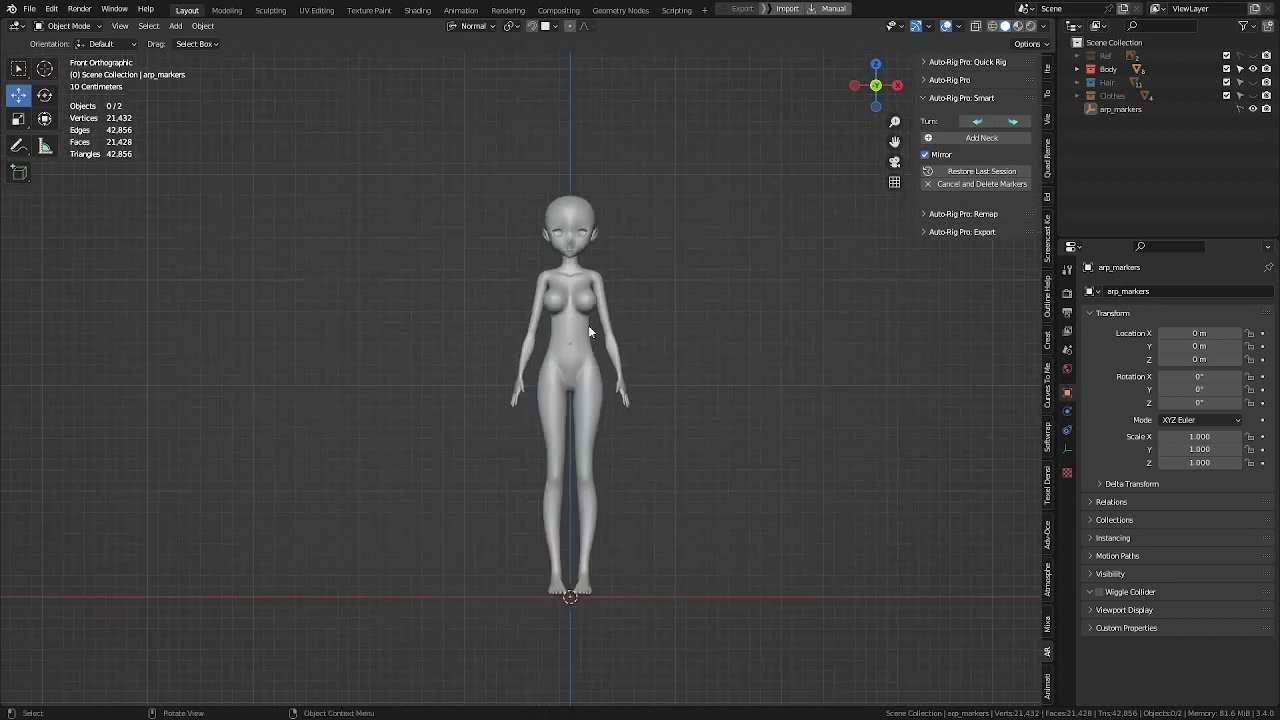
middle_drag(656, 348, 585, 270)
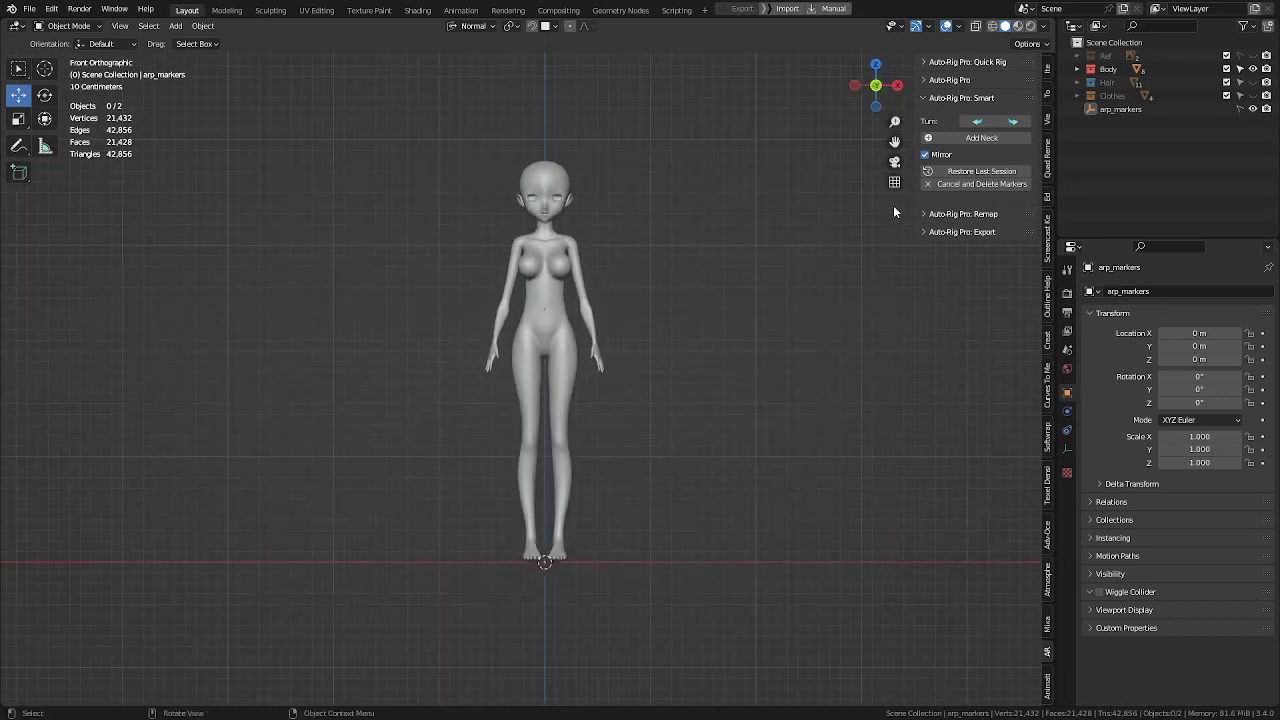
click(975, 121)
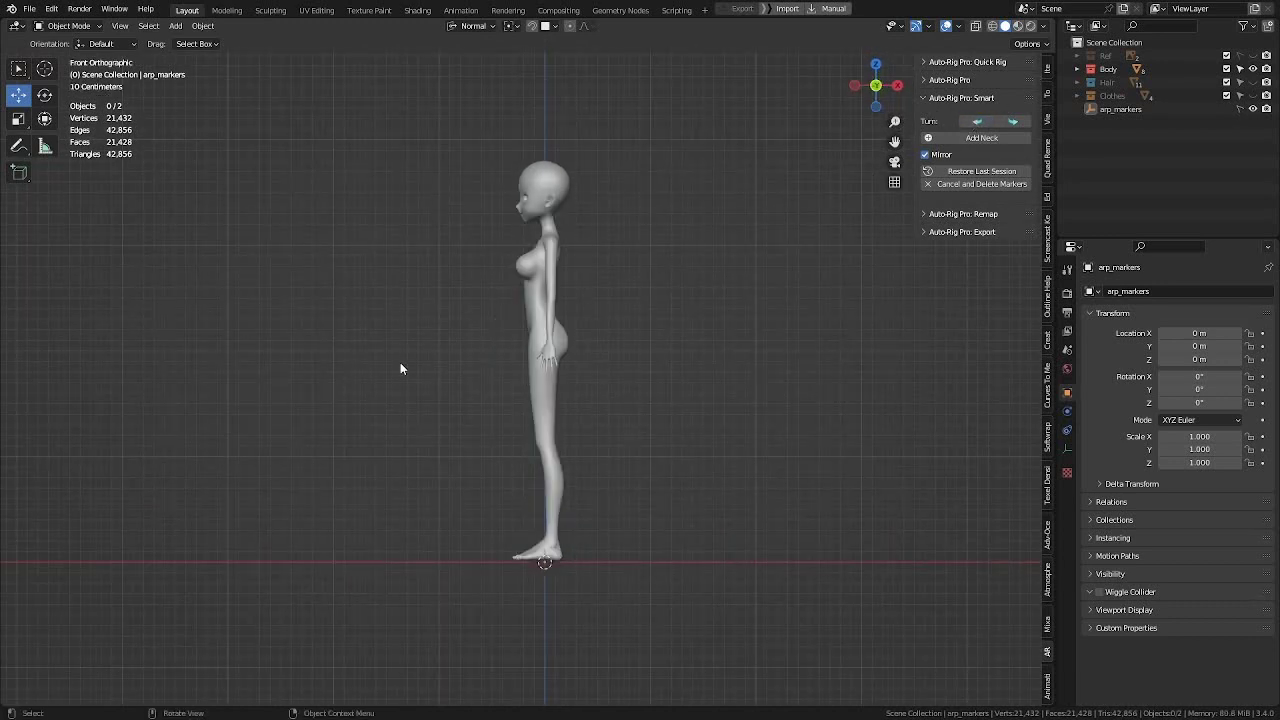
click(1001, 123)
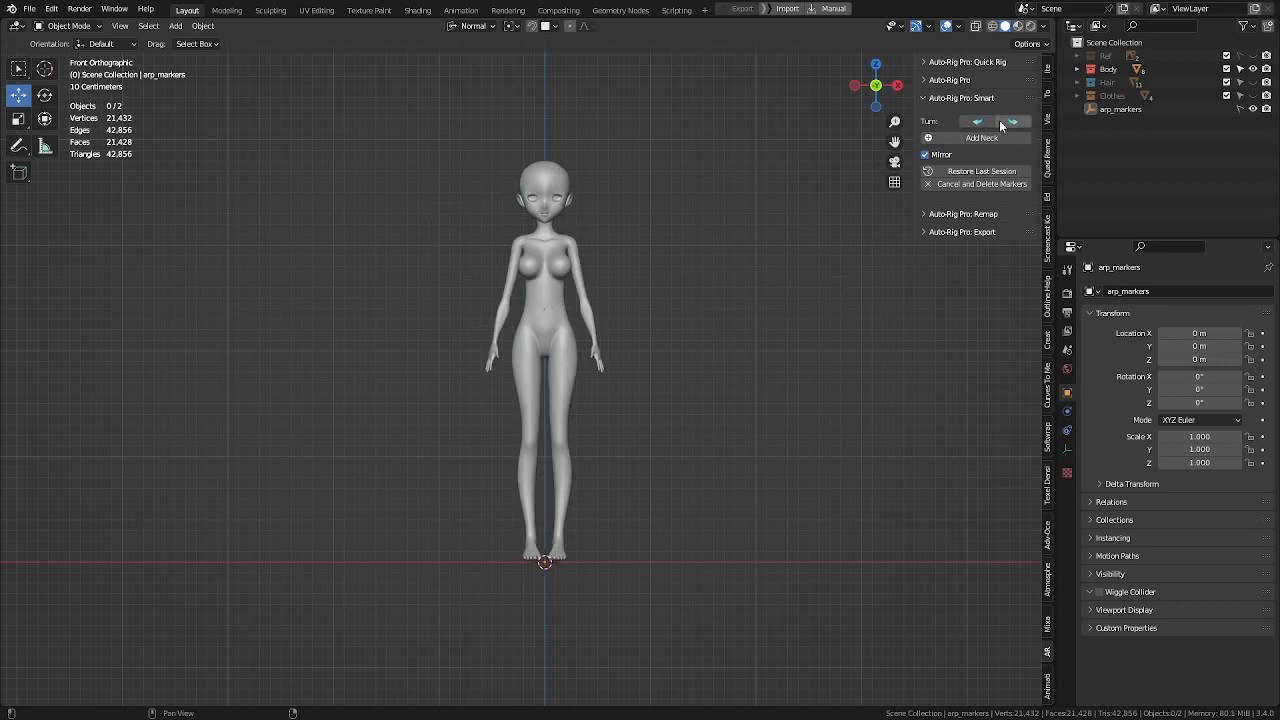
click(1002, 123)
click(1002, 123)
click(1002, 123)
click(1003, 124)
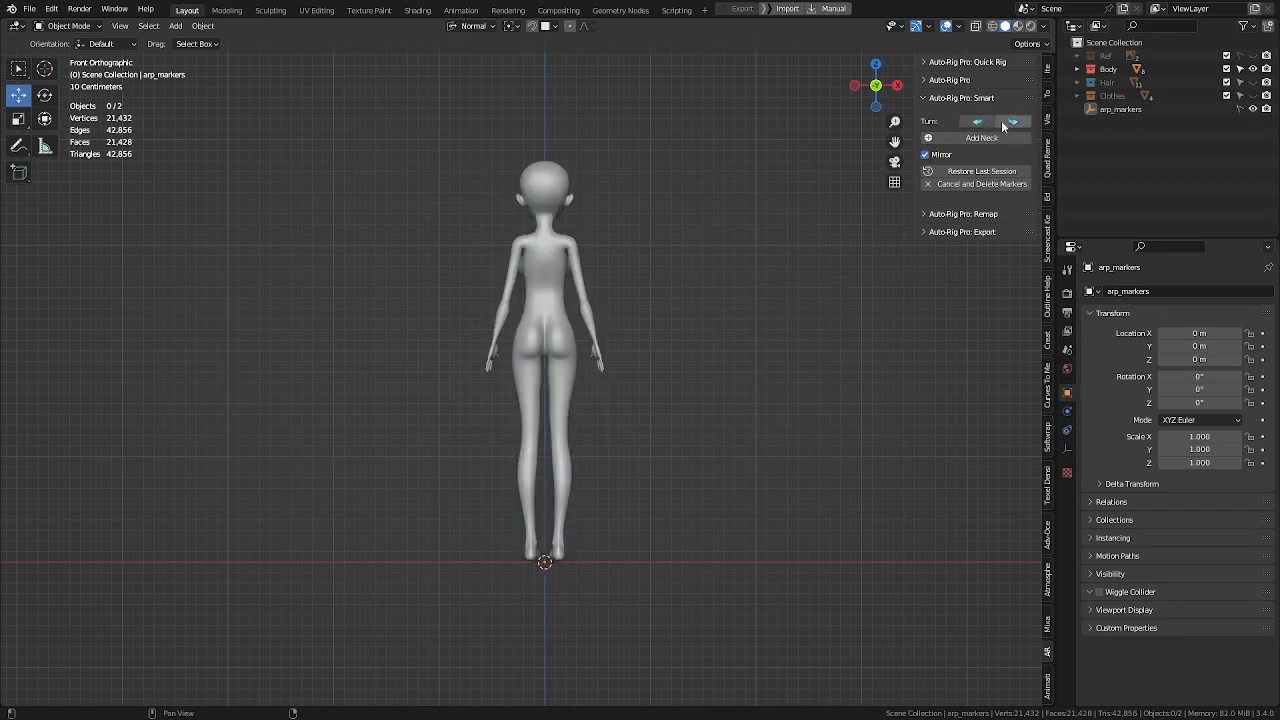
click(1003, 124)
click(1003, 124)
Step: Place the neck marker mid-neck at a height of about 3.16 m and the chin marker on the chin at about 3.22 m
scroll(514, 514, up, 2)
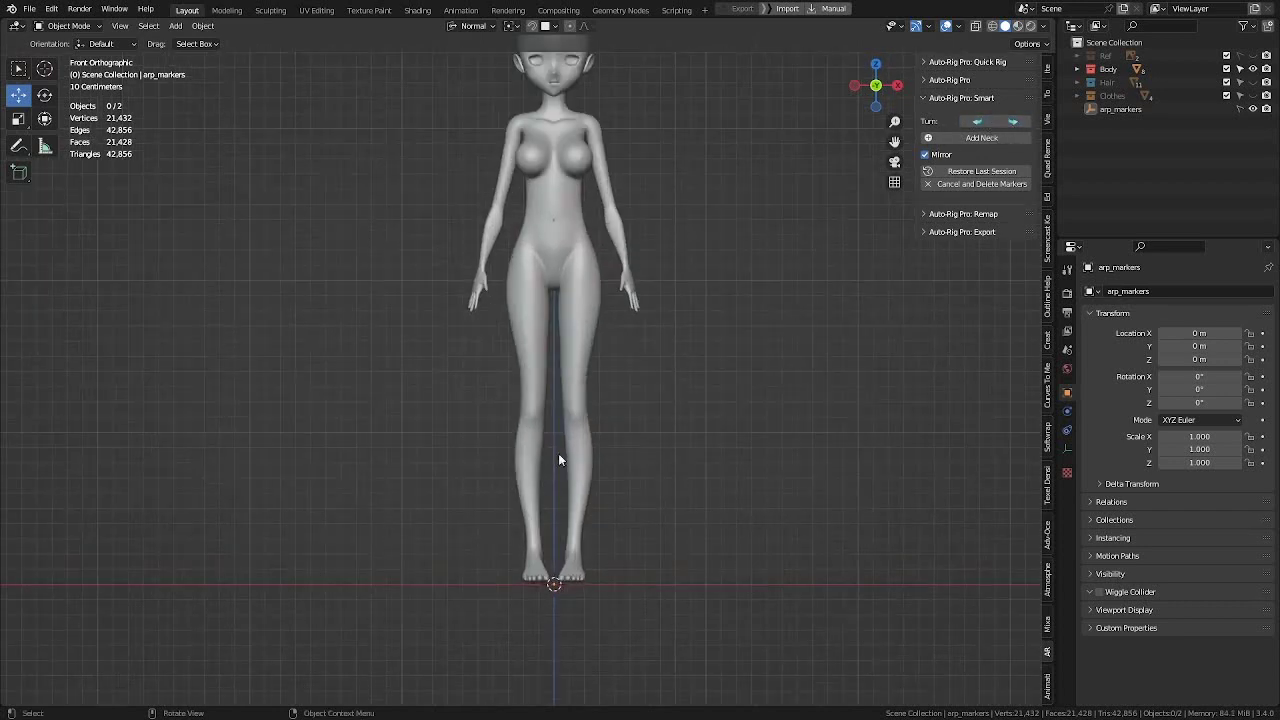
shift+middle_drag(581, 254, 568, 332)
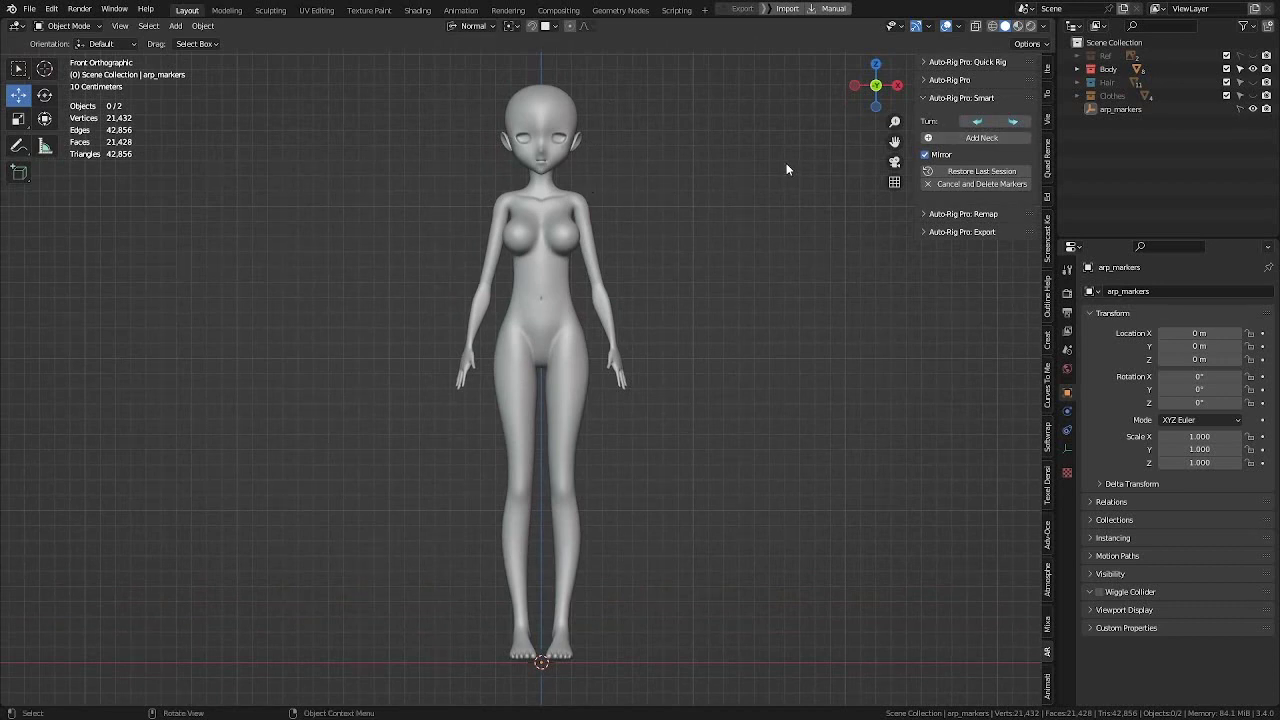
click(985, 138)
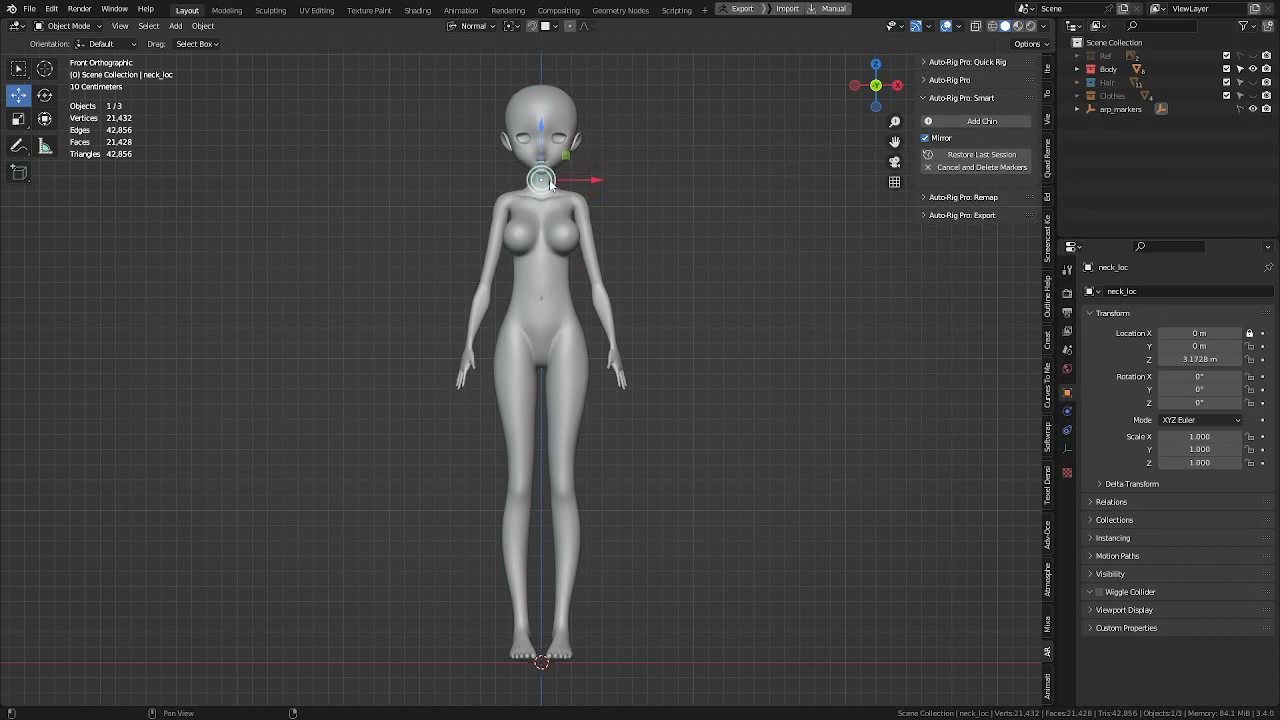
scroll(545, 190, up, 5)
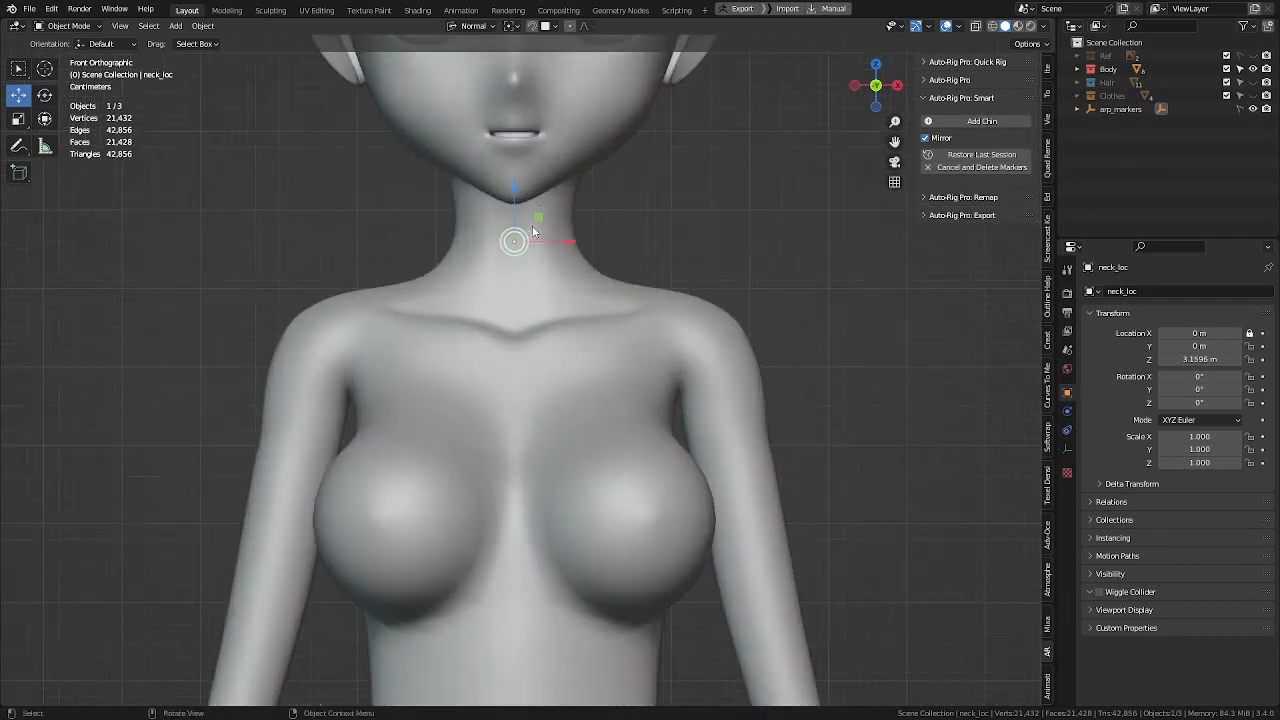
drag(512, 194, 515, 191)
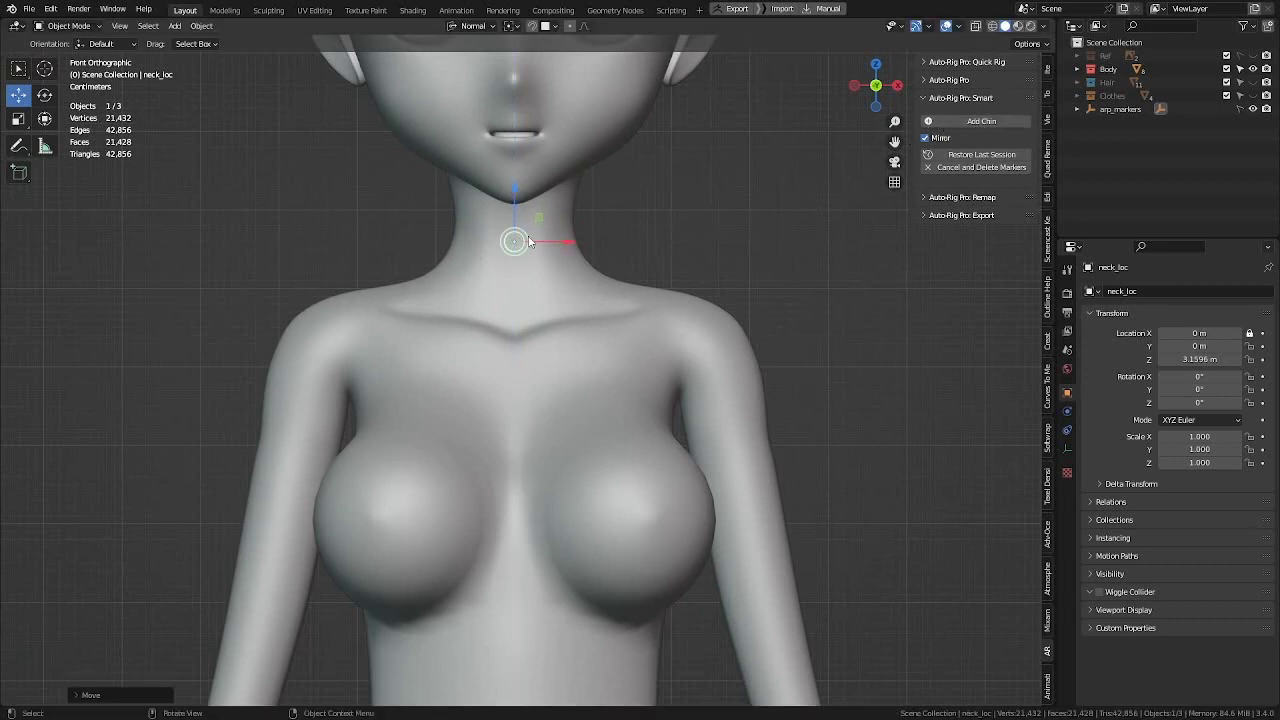
click(995, 122)
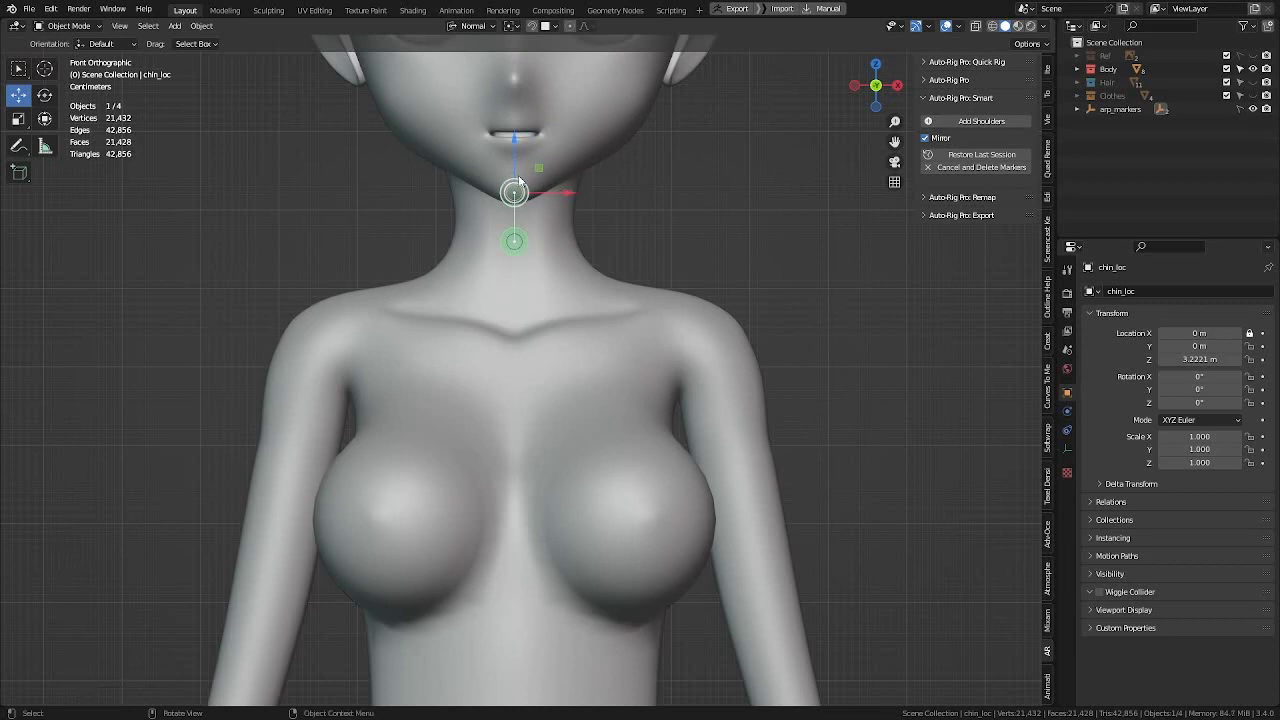
Step: Add mirrored shoulder markers and place them on the shoulder joints at about X 0.22 m and a height of 3.03 m
scroll(520, 178, up, 4)
scroll(600, 230, down, 1)
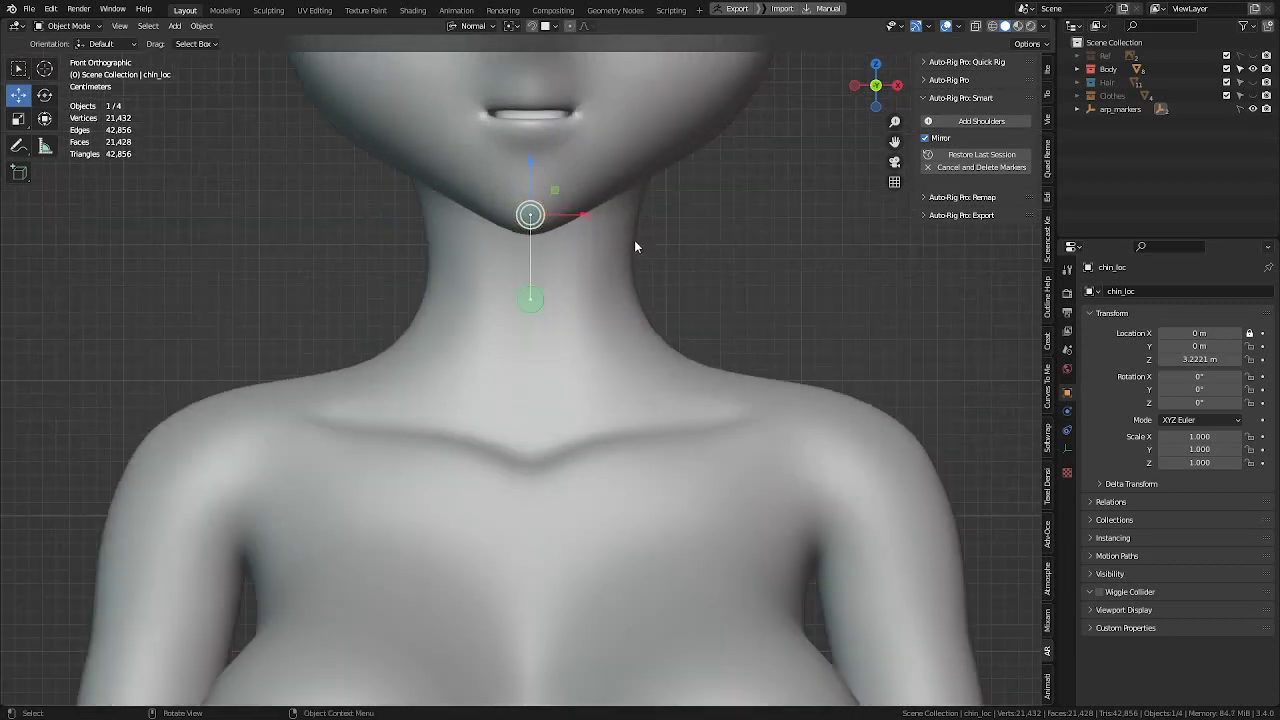
scroll(635, 241, down, 4)
shift+middle_drag(709, 248, 680, 209)
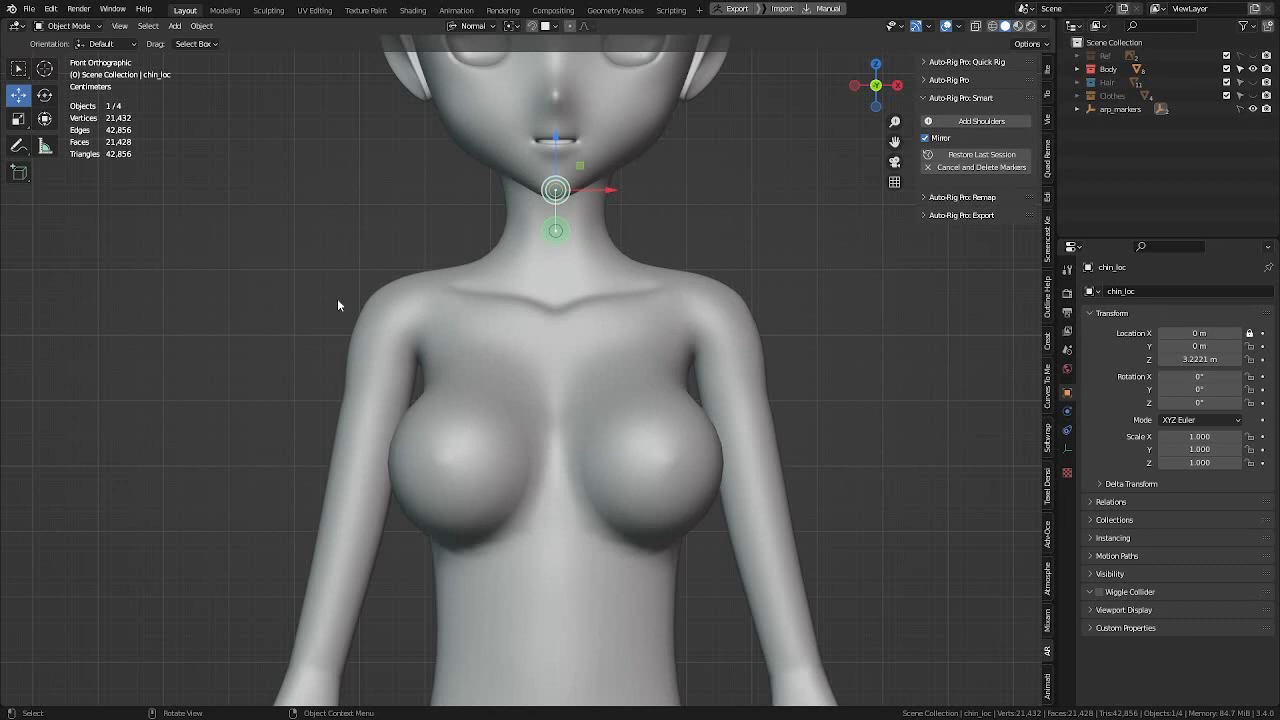
click(924, 137)
click(977, 122)
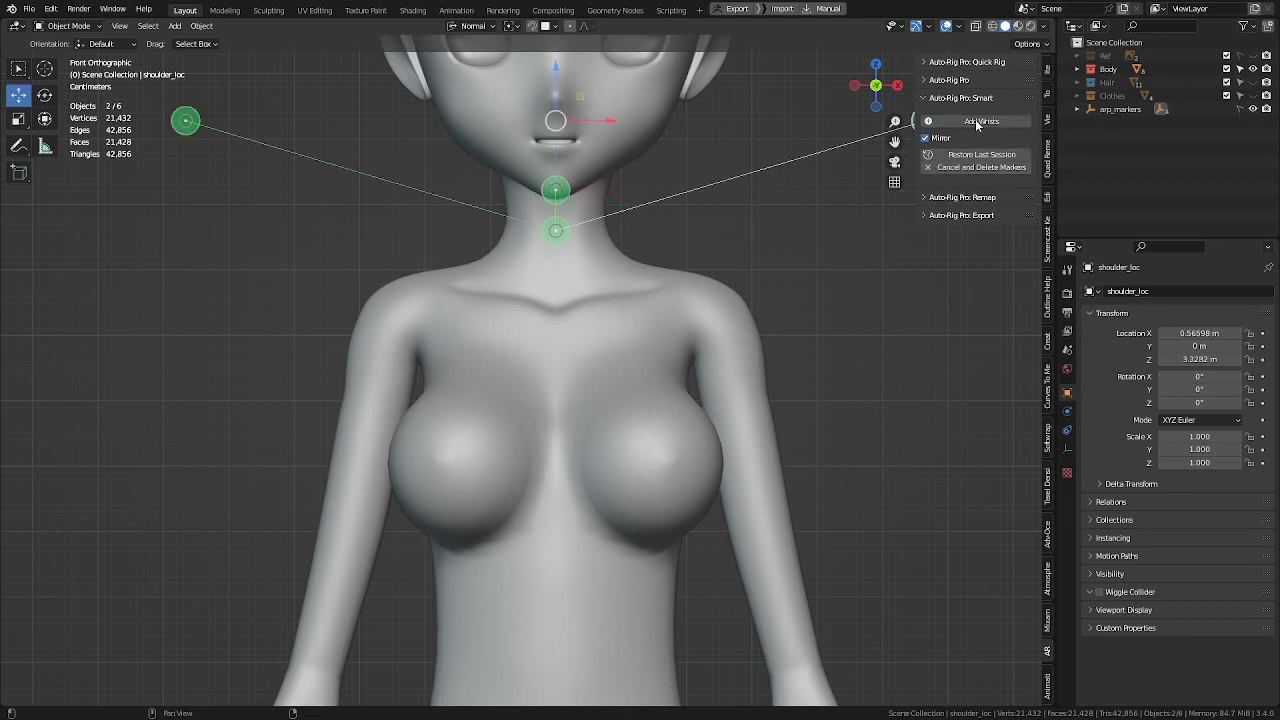
click(703, 318)
Step: Add mirrored wrist markers and place them on the wrists at about X 0.47 m and a height of 2.09 m
scroll(780, 372, down, 3)
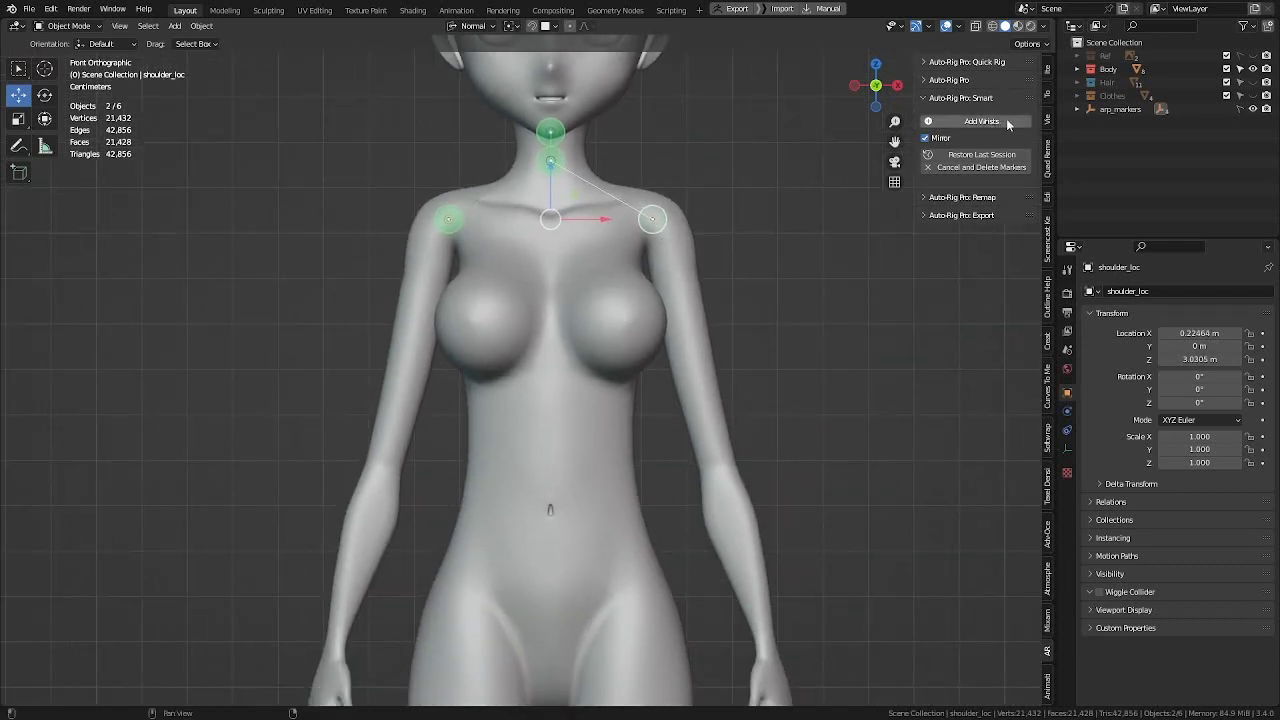
shift+middle_drag(765, 396, 721, 269)
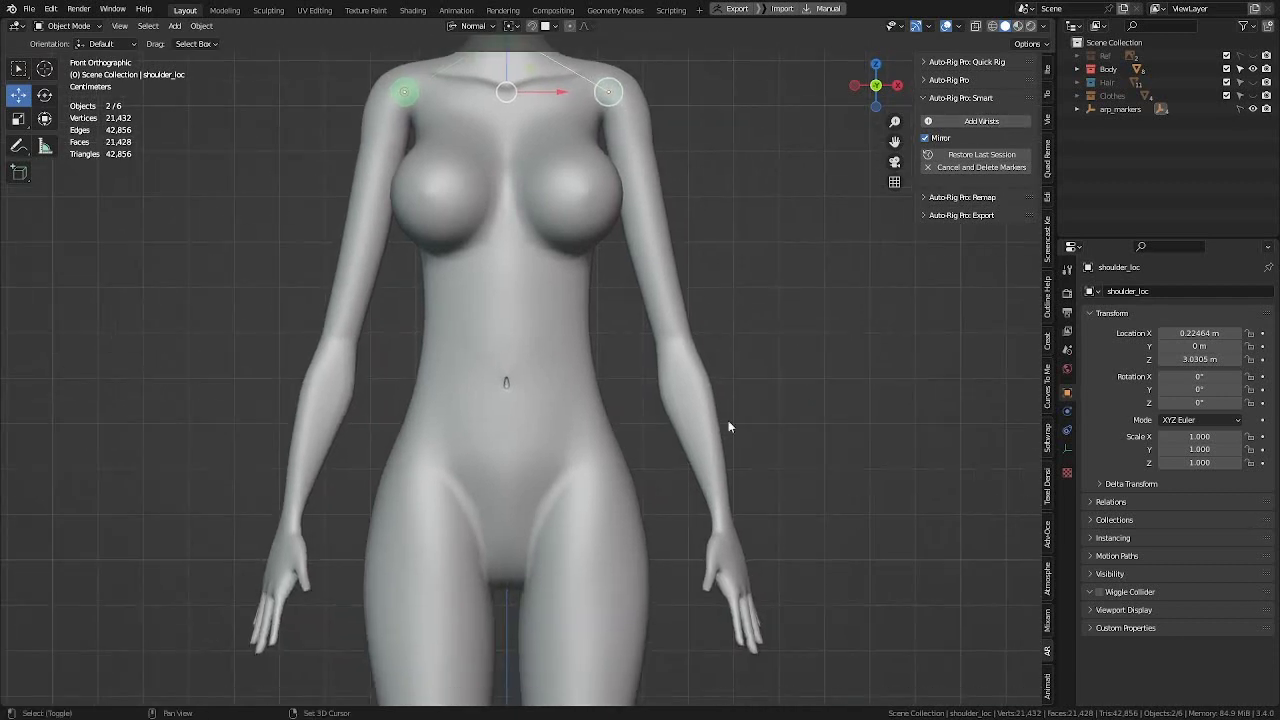
scroll(703, 260, down, 4)
scroll(703, 256, up, 2)
click(983, 124)
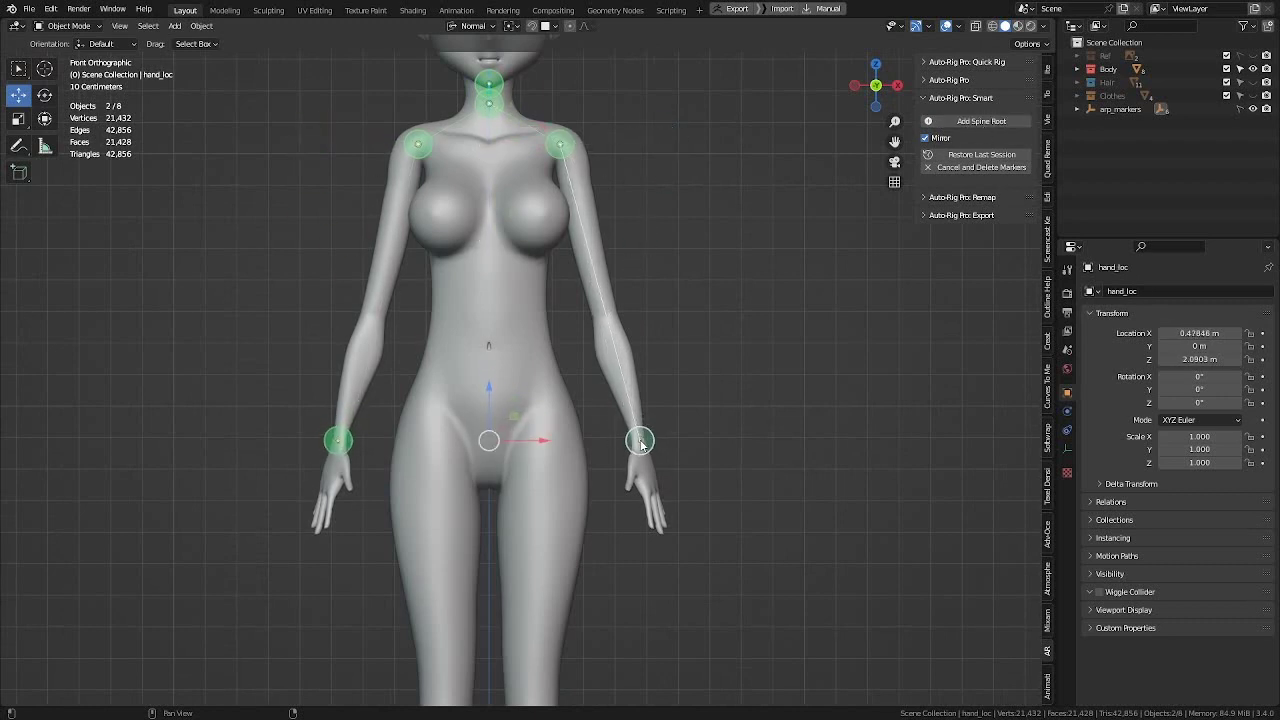
click(637, 442)
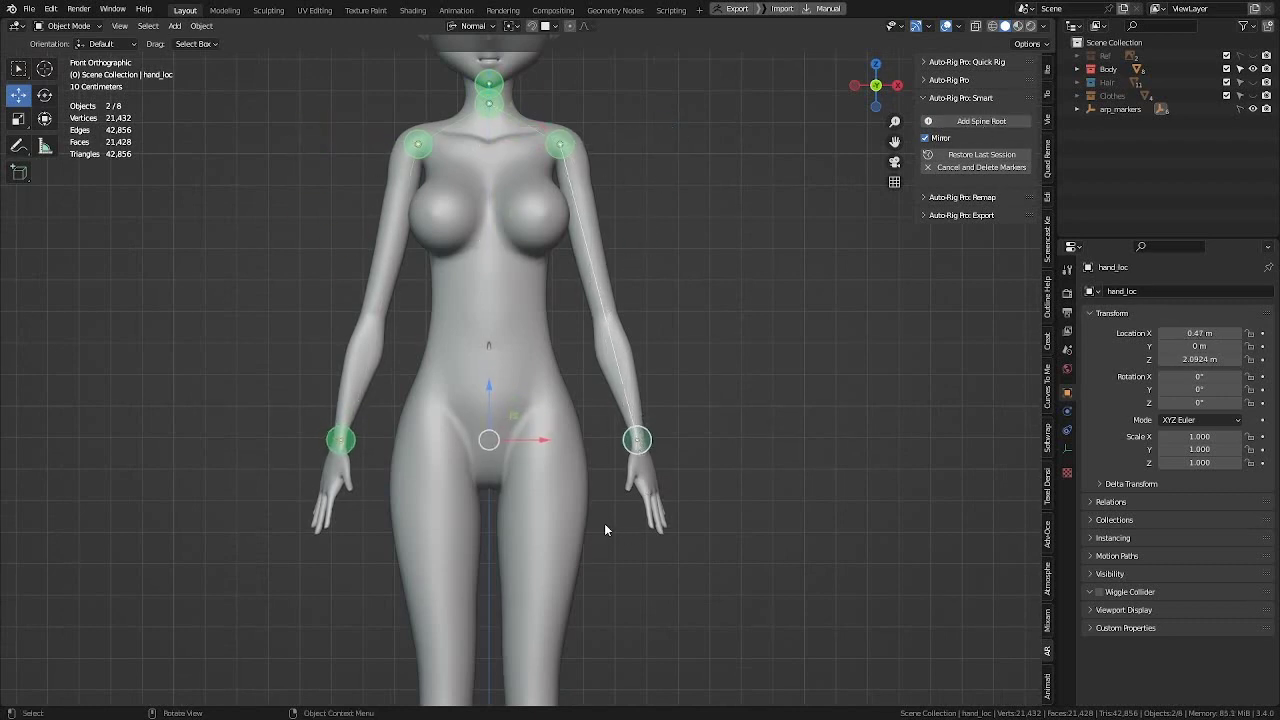
Step: Add the spine root marker and place it at the pelvis at a height of about 2.08 m
shift+scroll(630, 420, down, 2)
scroll(629, 372, down, 1)
shift+scroll(629, 372, down, 1)
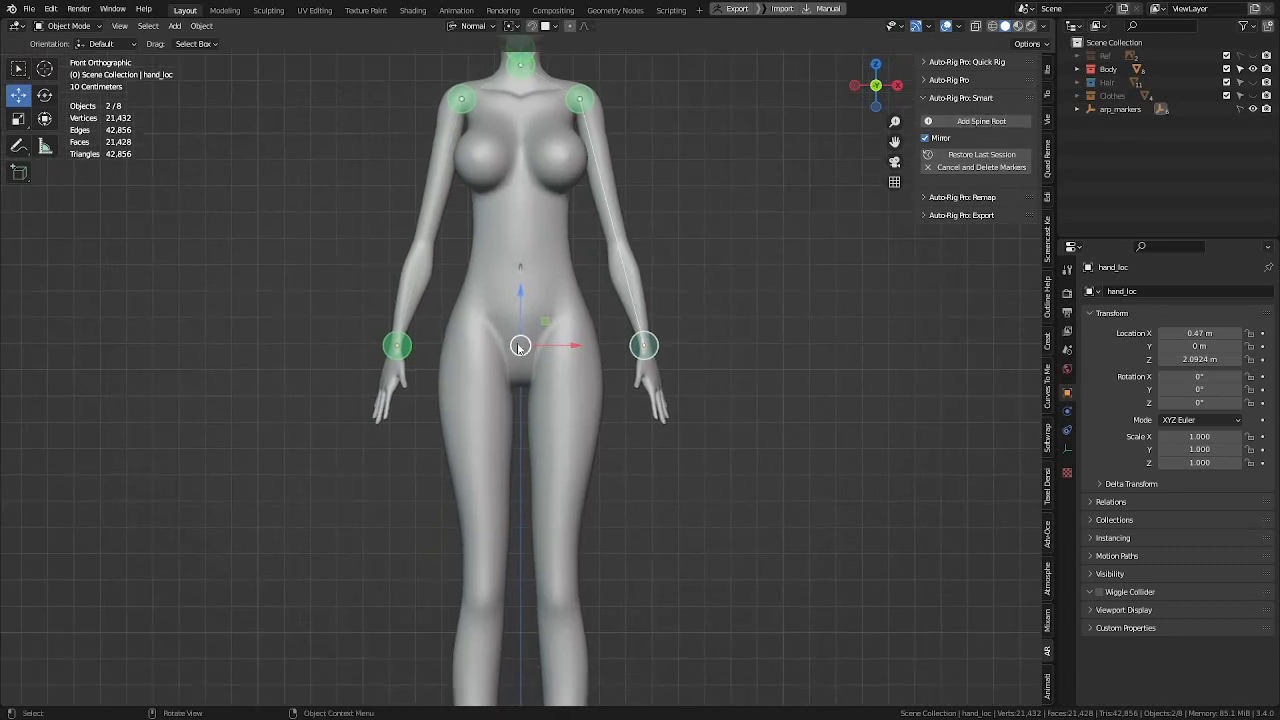
click(978, 121)
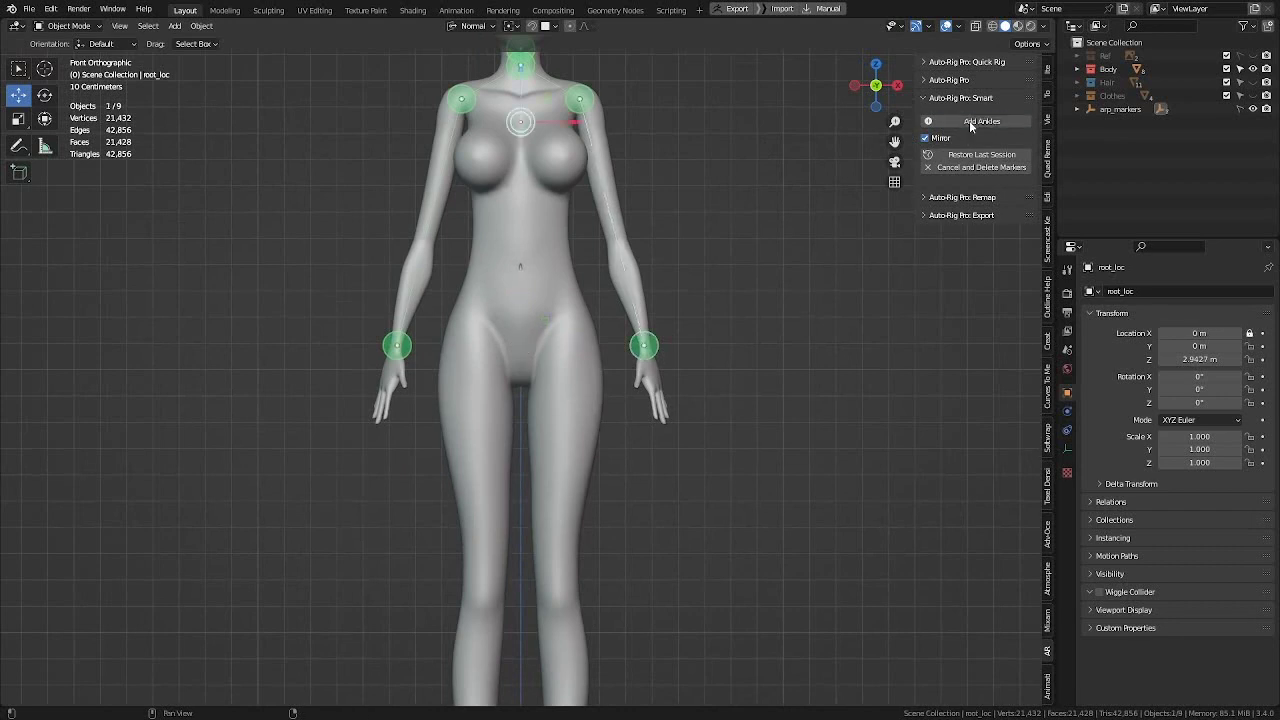
key(g)
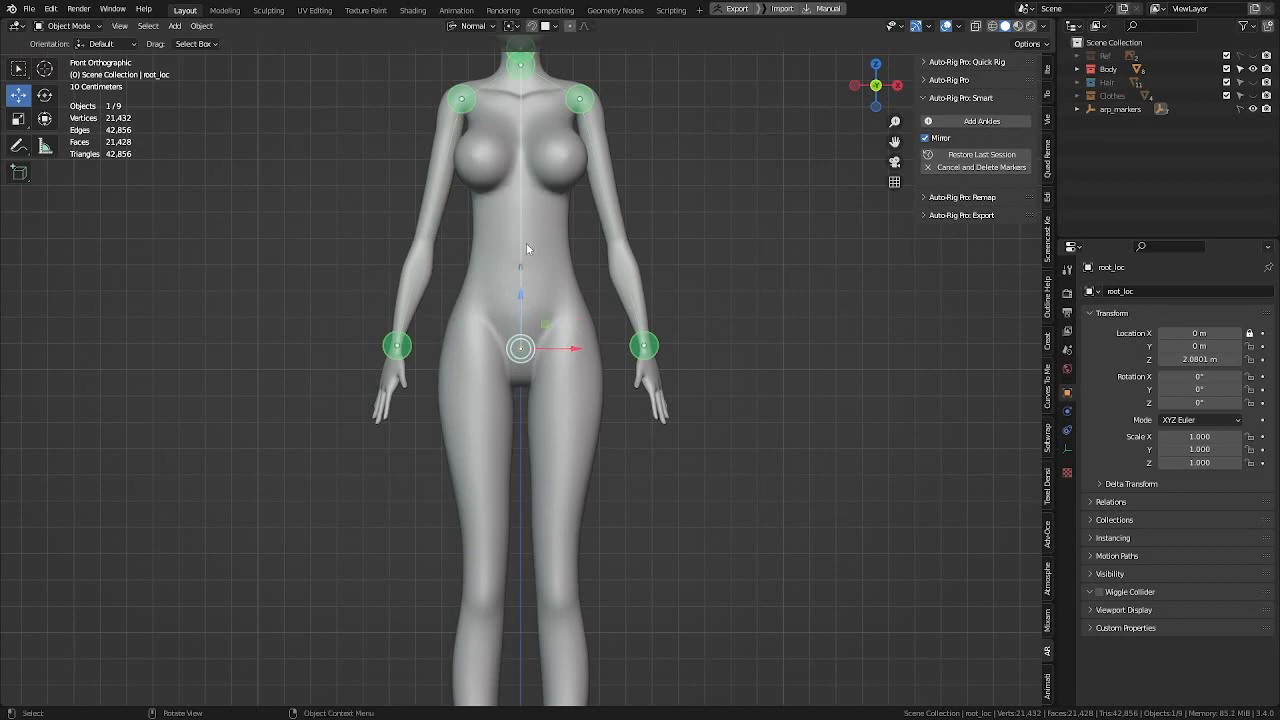
Step: Add mirrored ankle markers and place them on the ankles at about X 0.13 m and a height of 0.21 m
scroll(537, 408, up, 5)
scroll(597, 434, down, 4)
scroll(597, 434, down, 3)
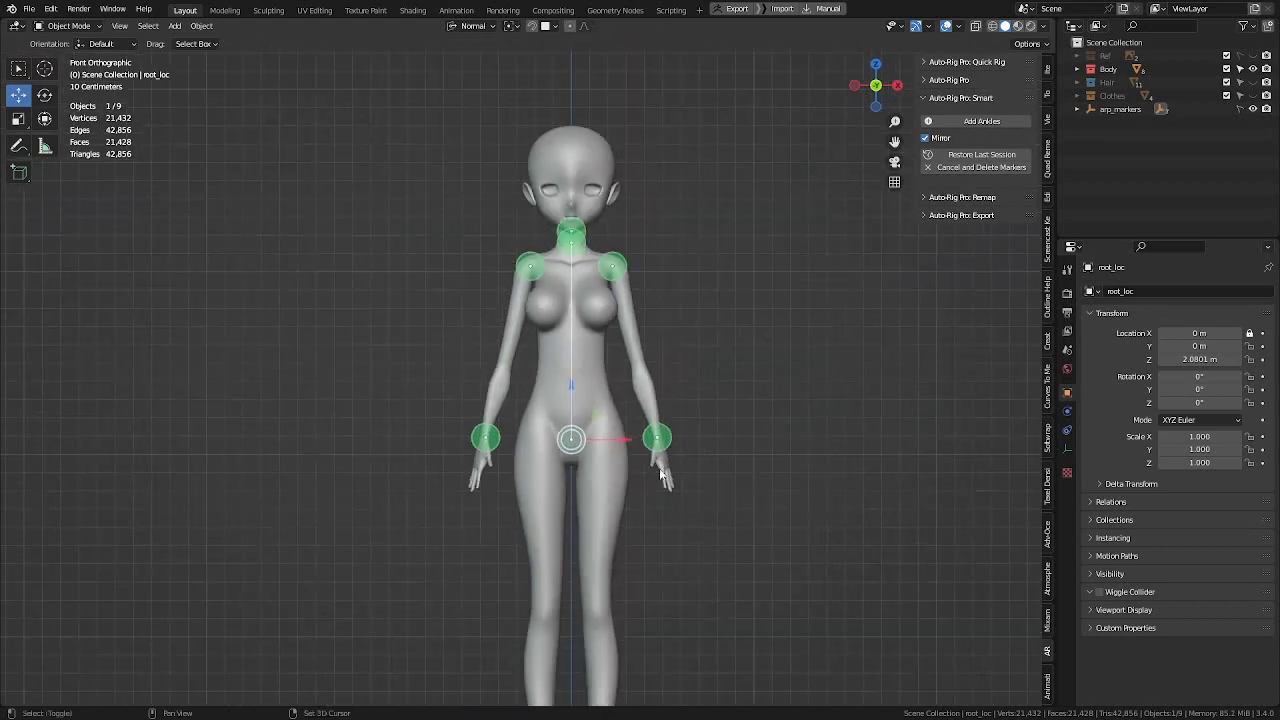
shift+middle_drag(656, 462, 615, 350)
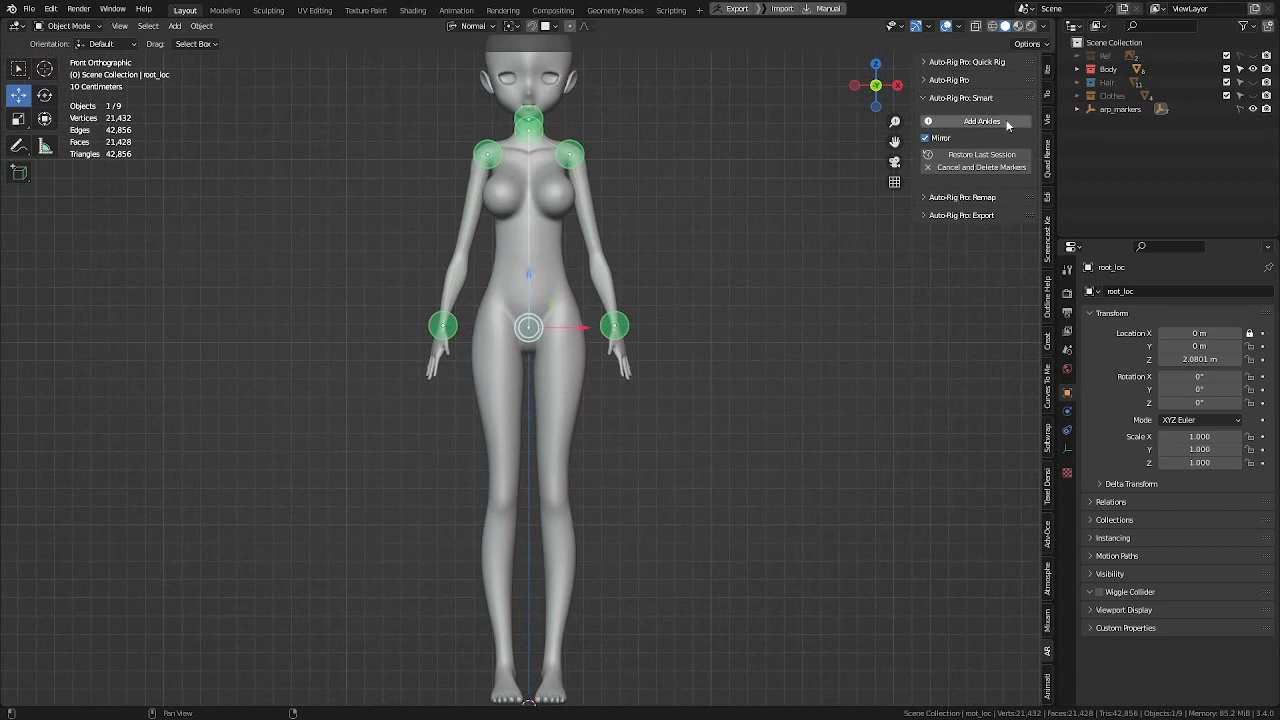
shift+middle_drag(607, 584, 602, 460)
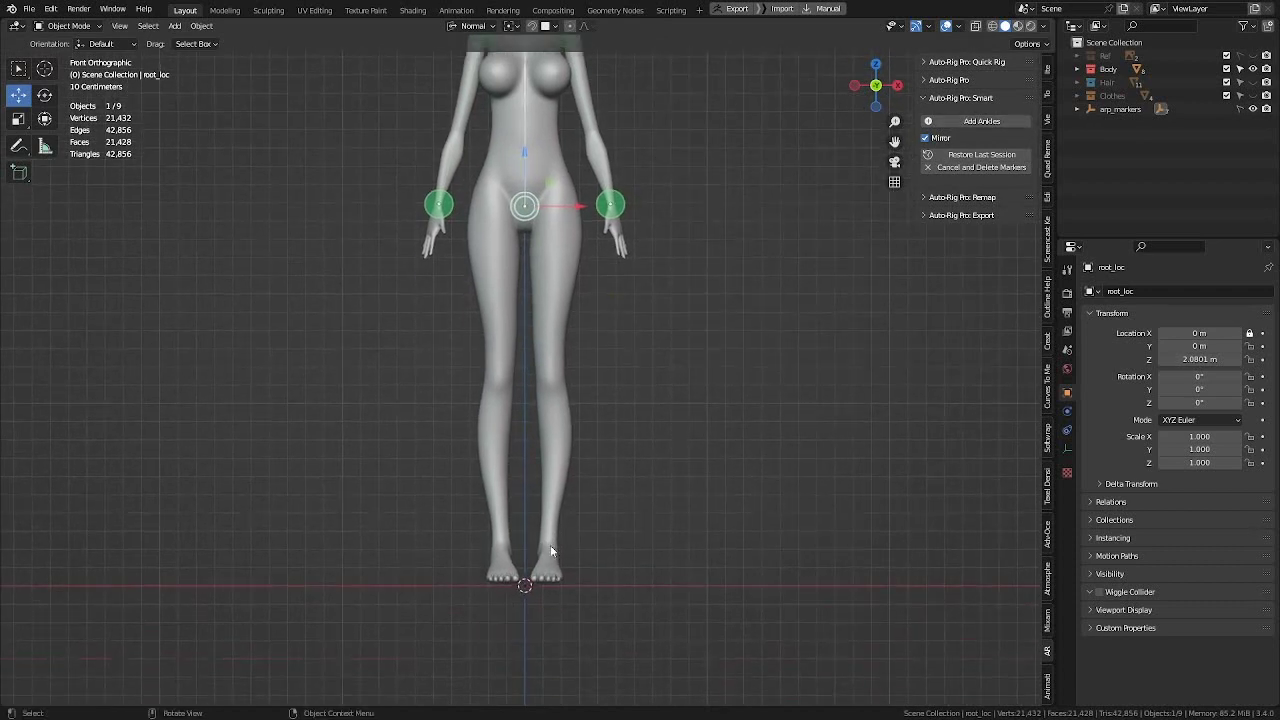
click(982, 121)
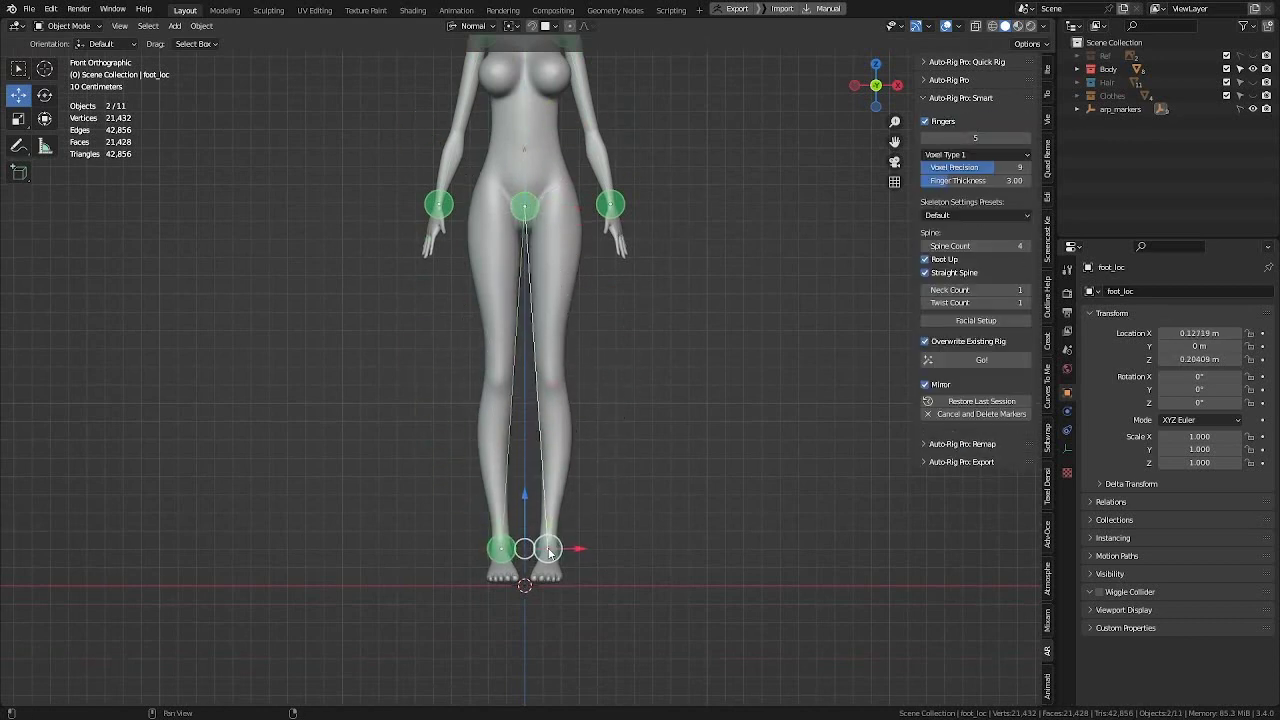
click(548, 548)
Step: Move the wrist marker slightly outward and down to about X 0.48 m and a height of 2.08 m
shift+middle_drag(556, 189, 560, 399)
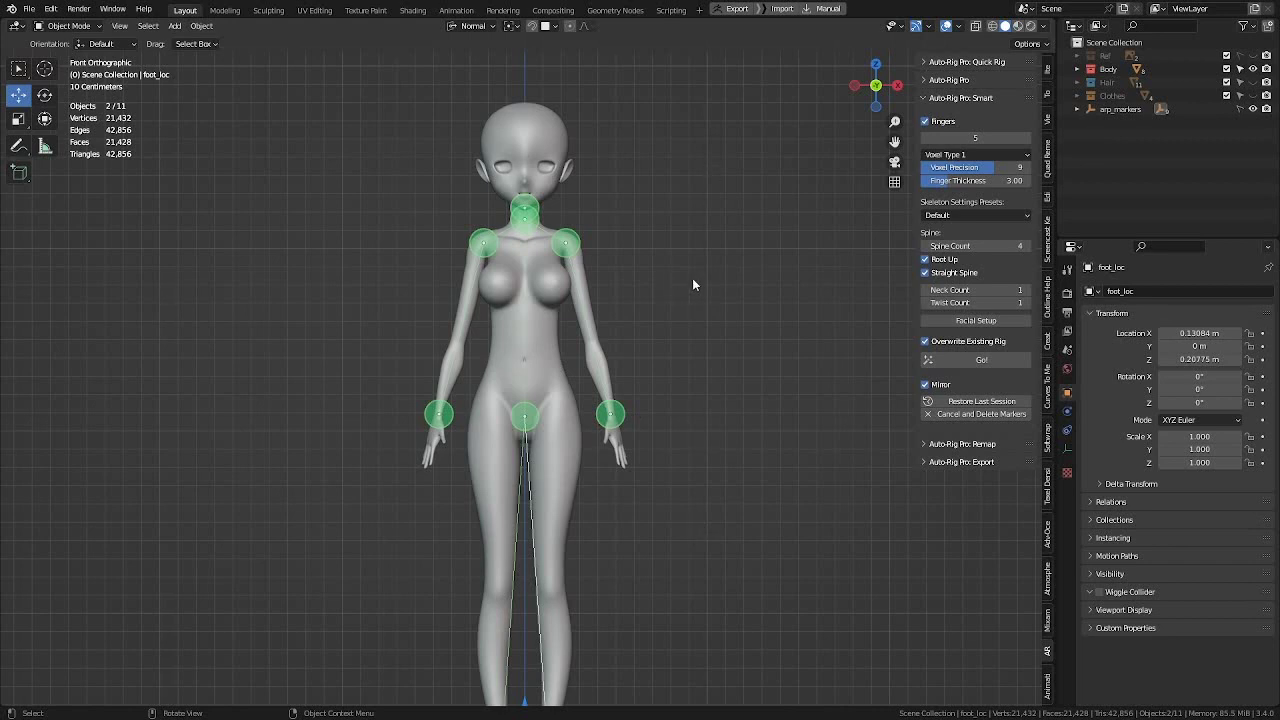
scroll(652, 370, down, 2)
shift+middle_drag(652, 370, 624, 216)
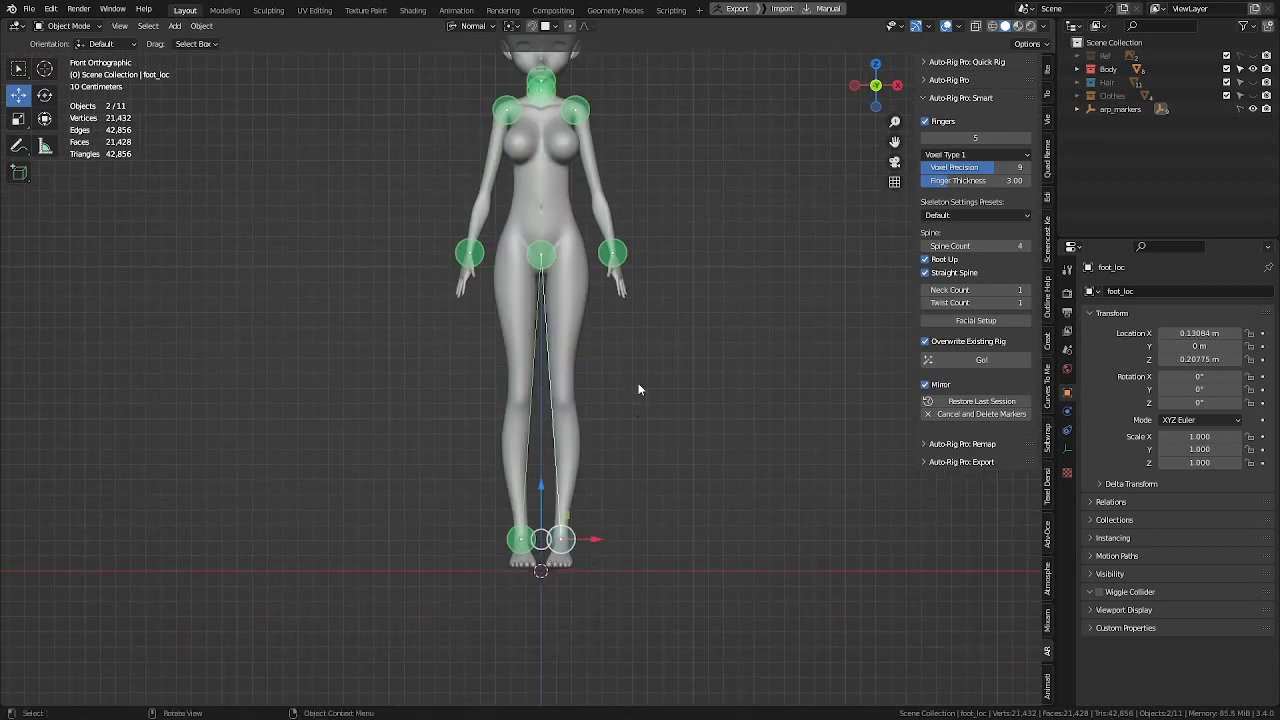
click(614, 254)
scroll(616, 258, up, 3)
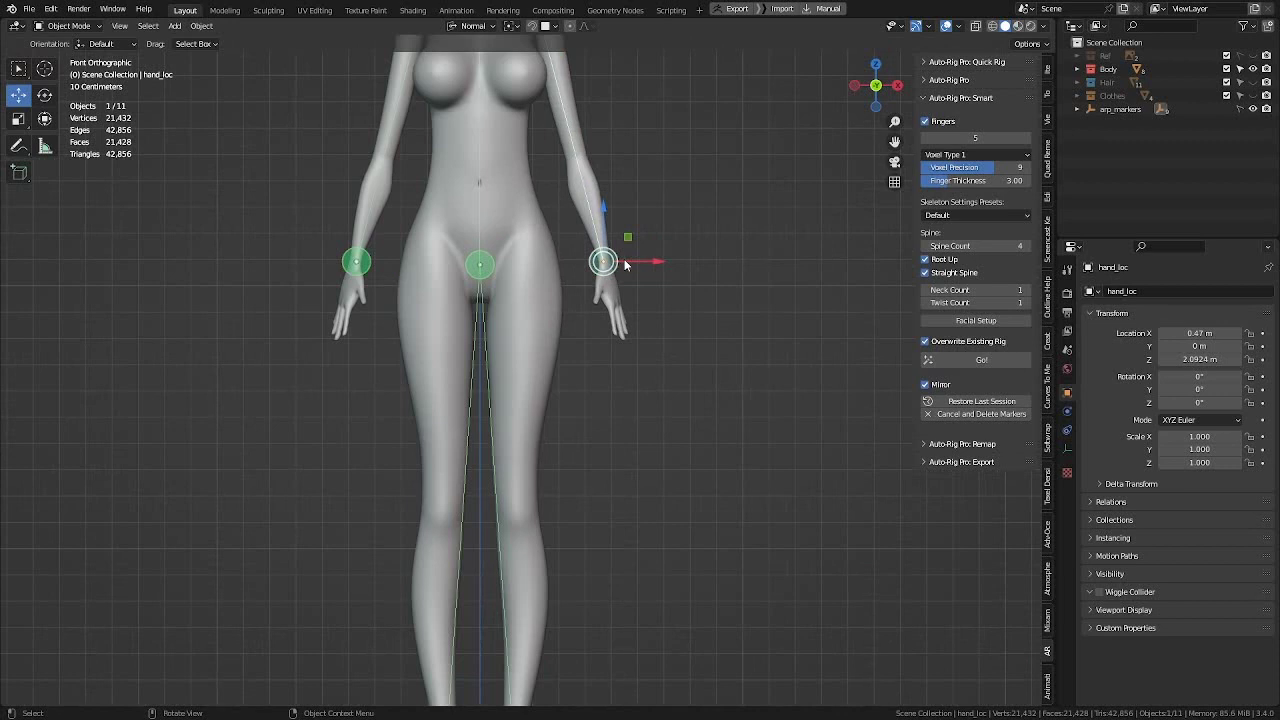
key(g)
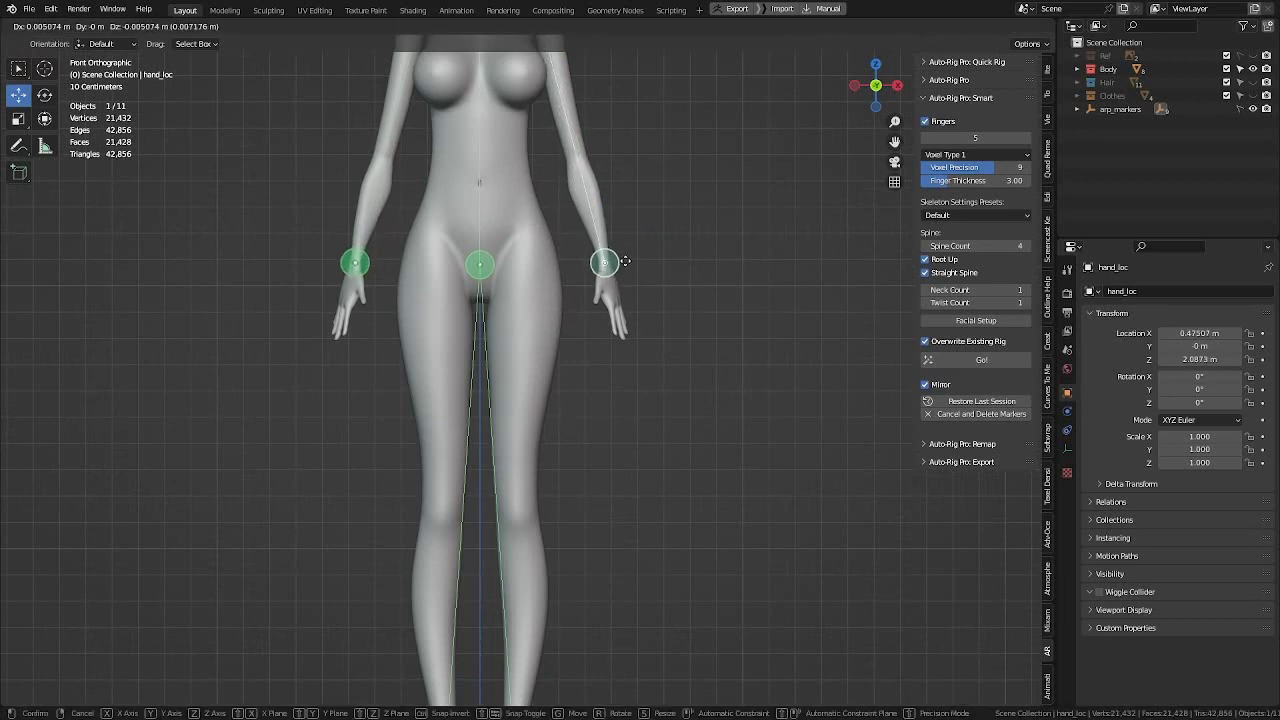
click(625, 261)
Step: Turn off finger detection in the Auto-Rig Pro: Smart settings after checking the hand
scroll(667, 500, down, 4)
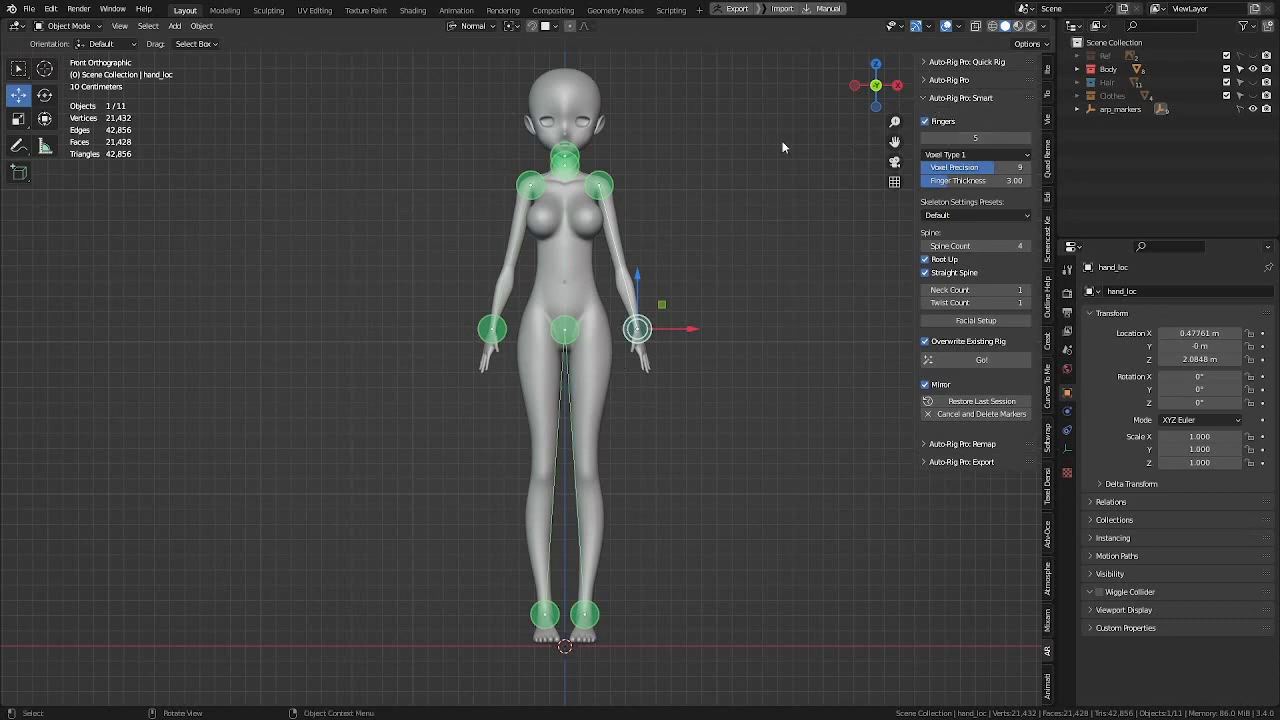
scroll(643, 346, up, 7)
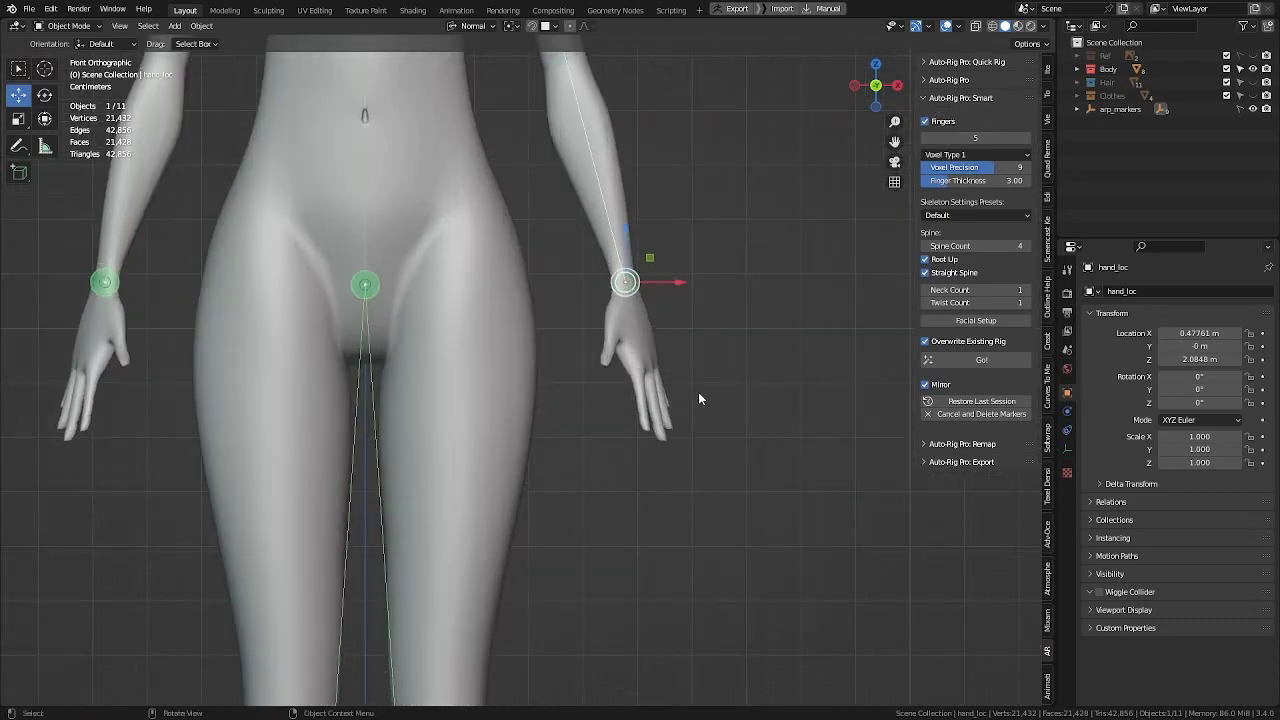
middle_drag(698, 399, 648, 360)
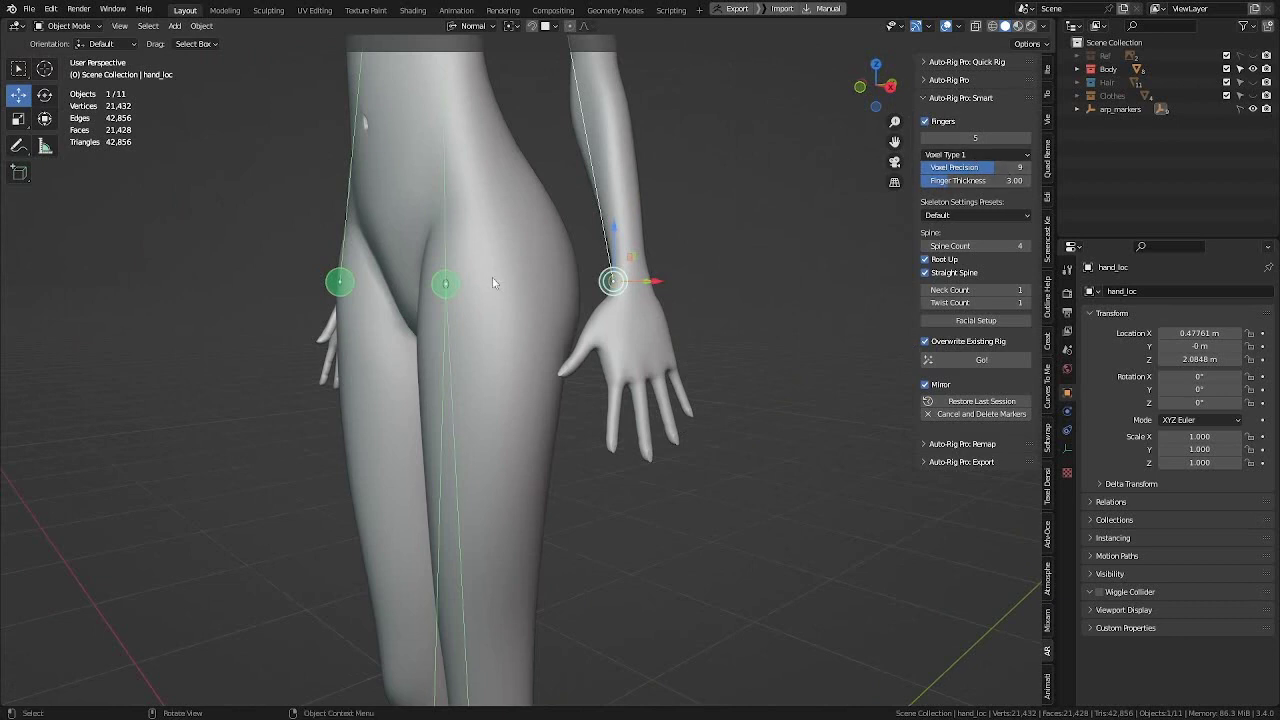
click(925, 122)
middle_drag(750, 216, 680, 250)
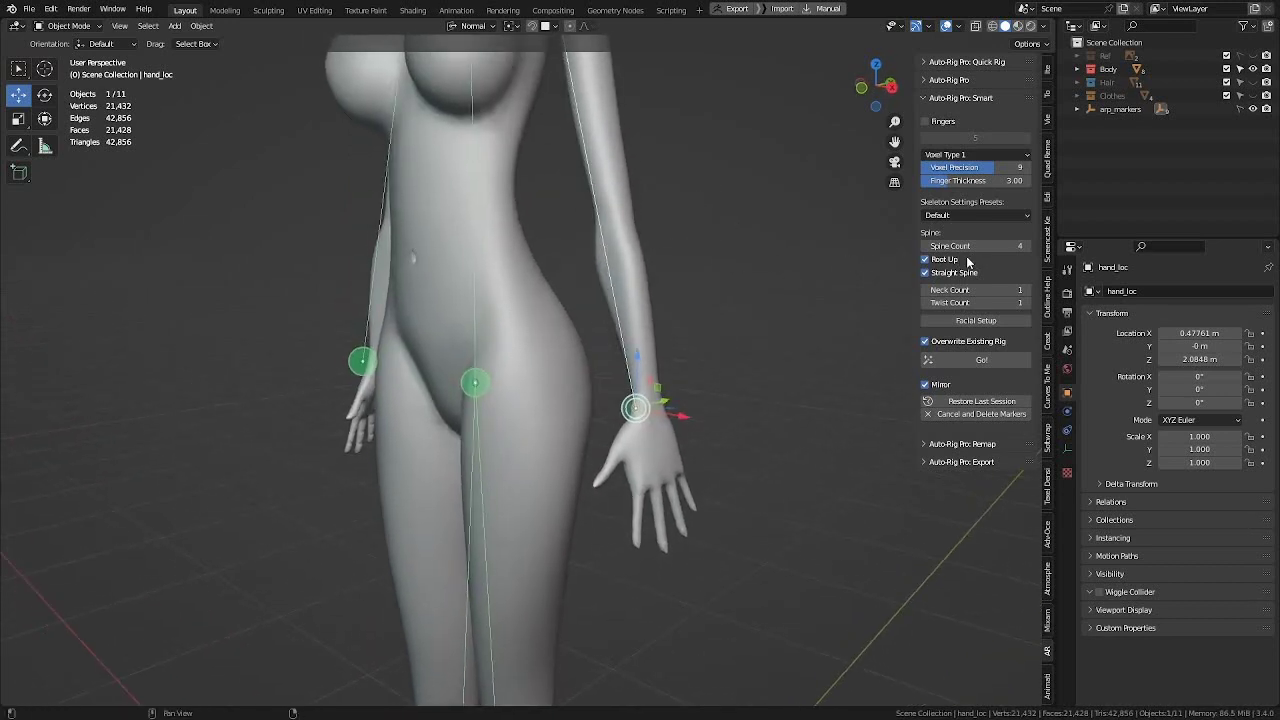
Step: Set the spine count to 3 in the Auto-Rig Pro: Smart settings
shift+middle_drag(558, 186, 530, 370)
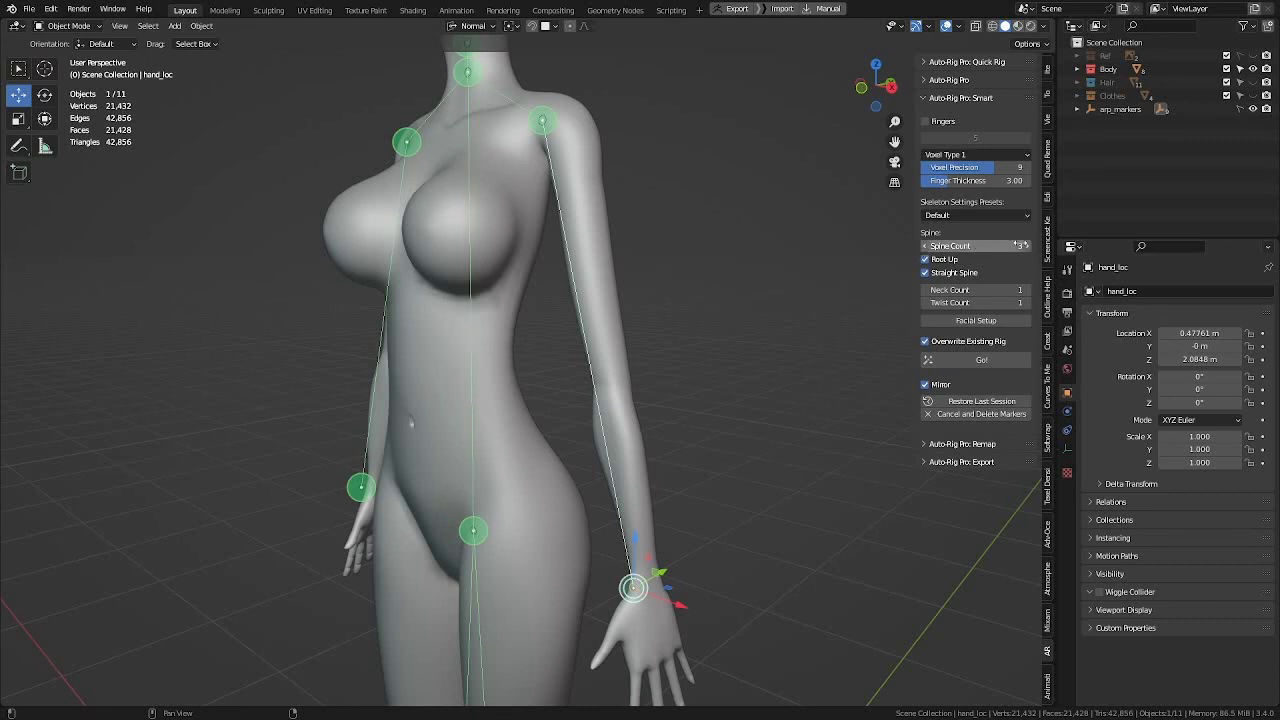
click(1028, 246)
click(928, 246)
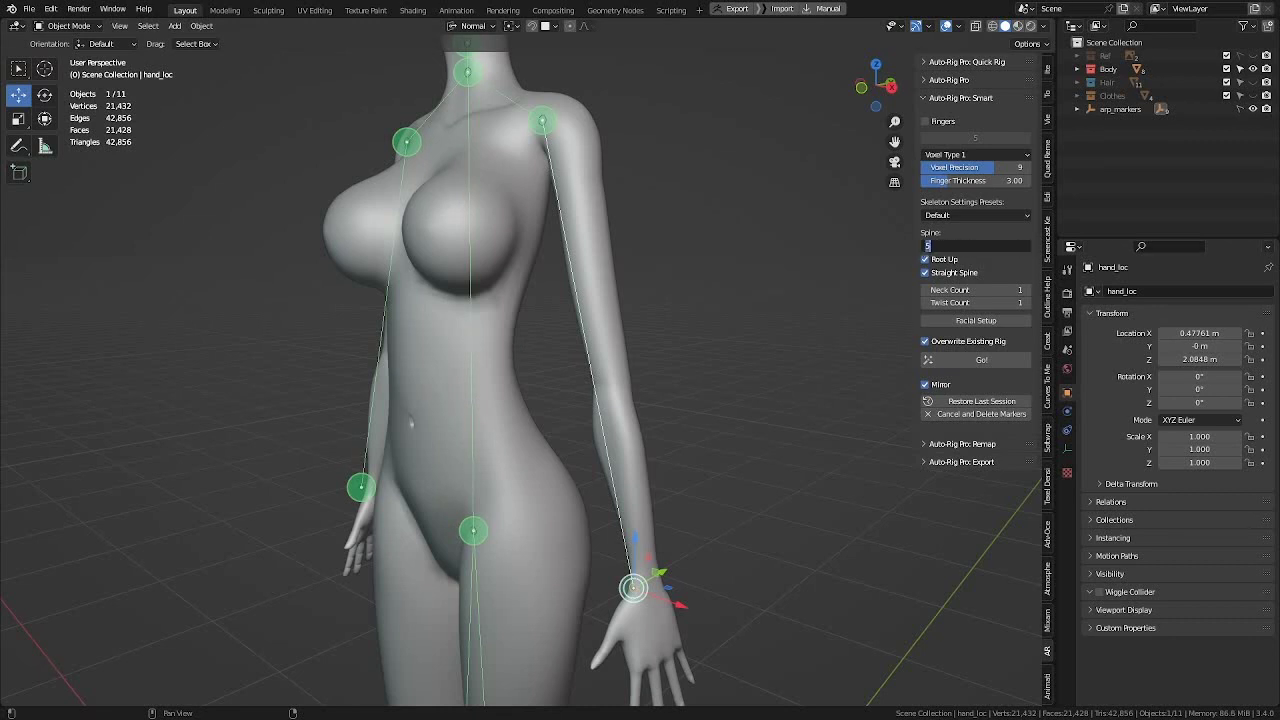
text(3)
key(Return)
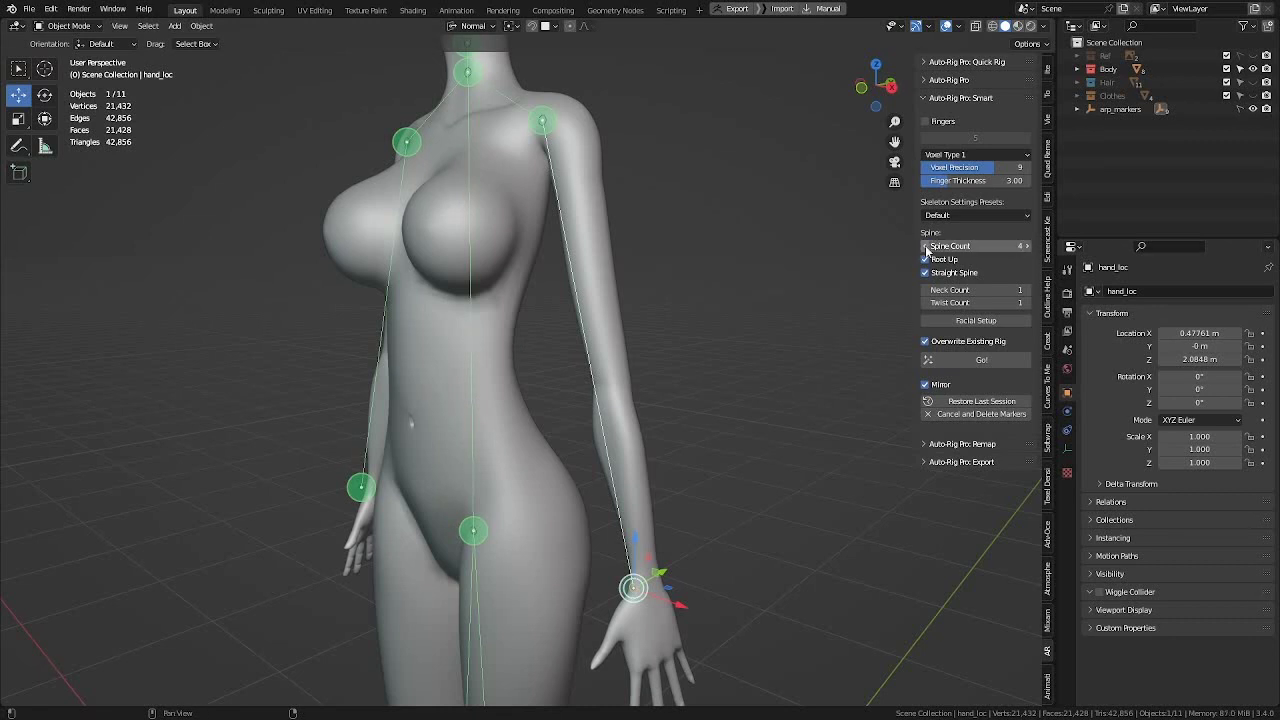
Step: Select the chin marker and examine the chin and neck markers against the neck from the right side
scroll(632, 290, down, 4)
alt+middle_drag(543, 289, 612, 279)
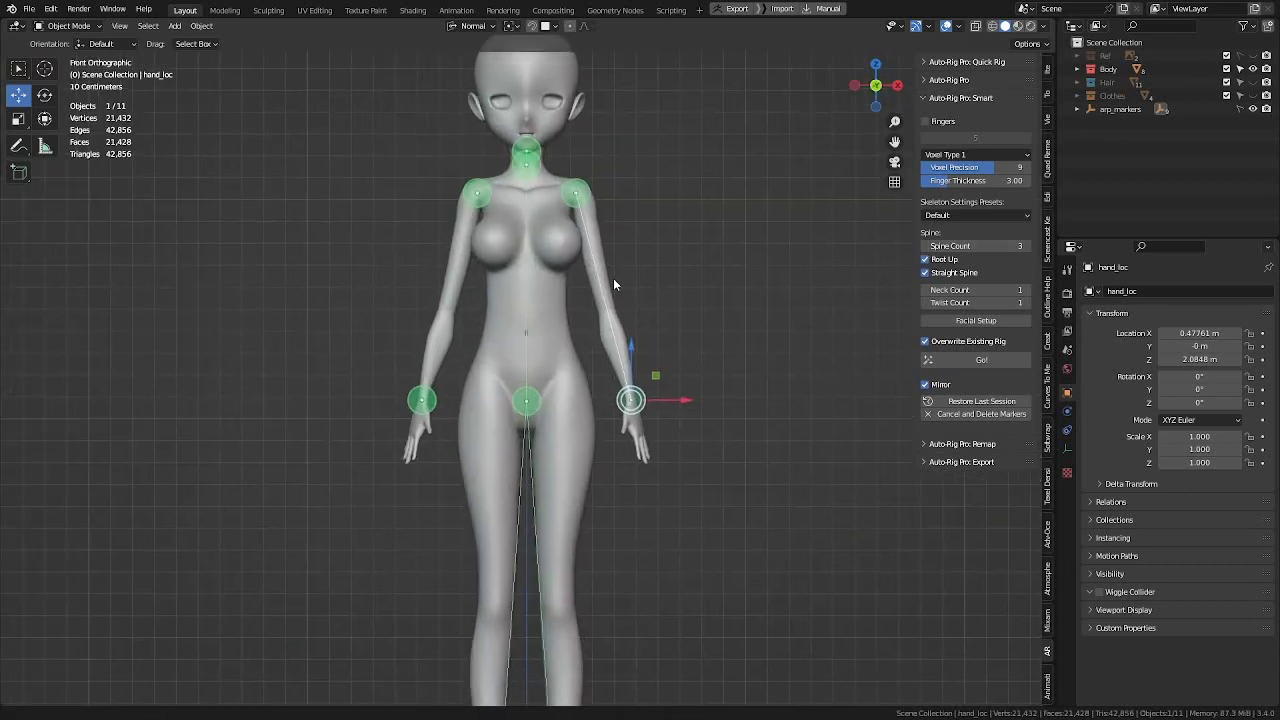
mouse_move(562, 146)
middle_down()
mouse_move(498, 267)
mouse_move(582, 276)
mouse_move(549, 287)
middle_up()
scroll(563, 225, up, 8)
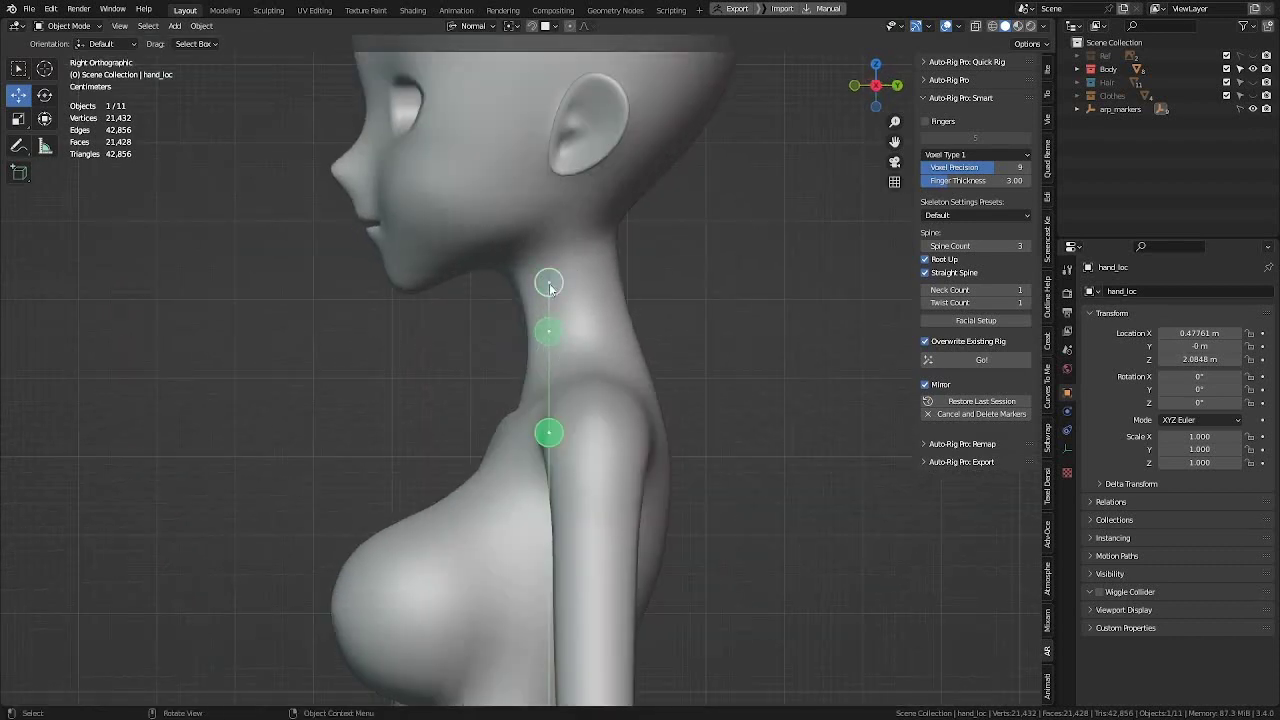
click(549, 284)
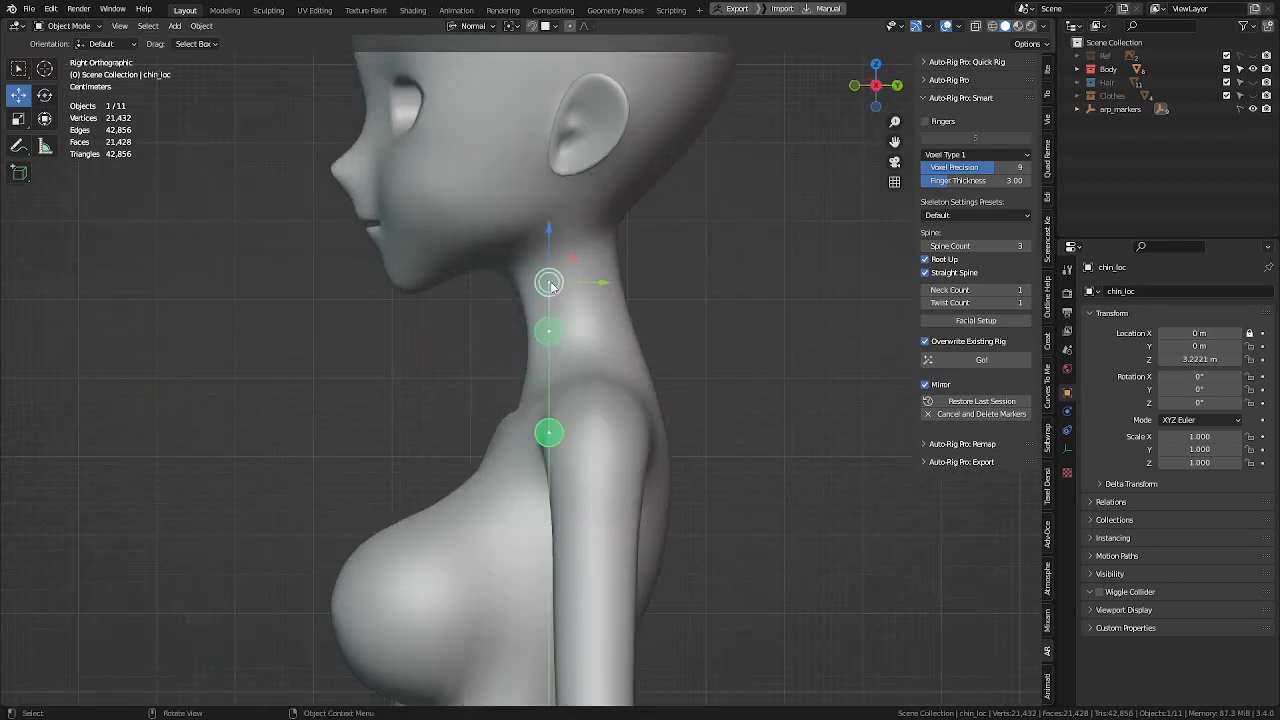
middle_drag(549, 284, 515, 290)
middle_drag(628, 296, 516, 297)
scroll(540, 330, up, 4)
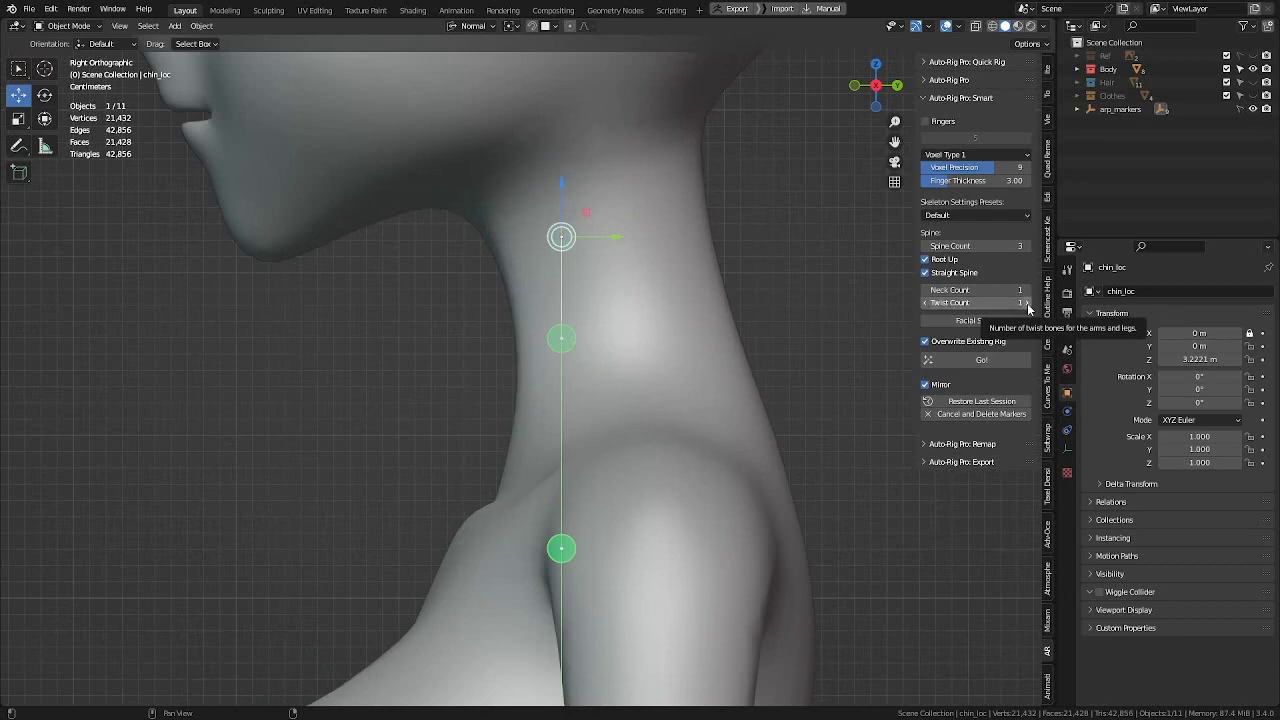
Step: Examine the arms and wrist markers at an angle, and the head and face from the front
scroll(641, 262, down, 4)
middle_drag(641, 262, 723, 314)
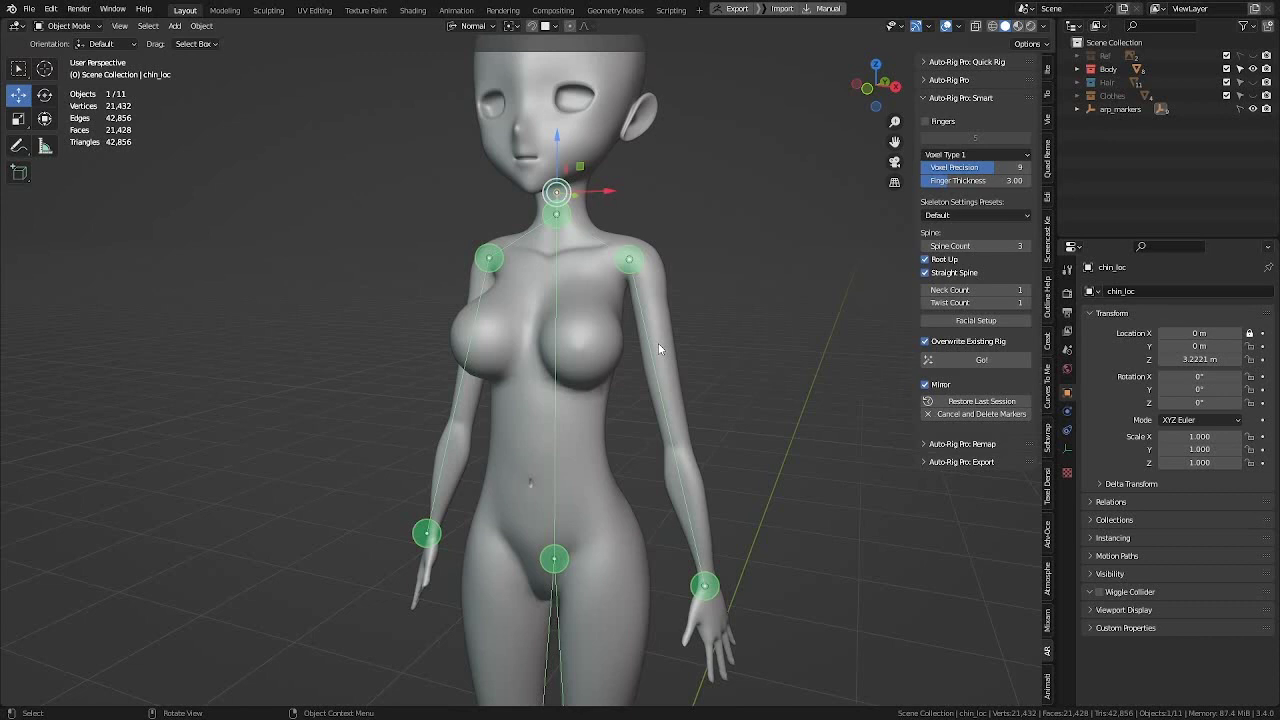
shift+middle_drag(696, 395, 690, 300)
scroll(684, 441, up, 2)
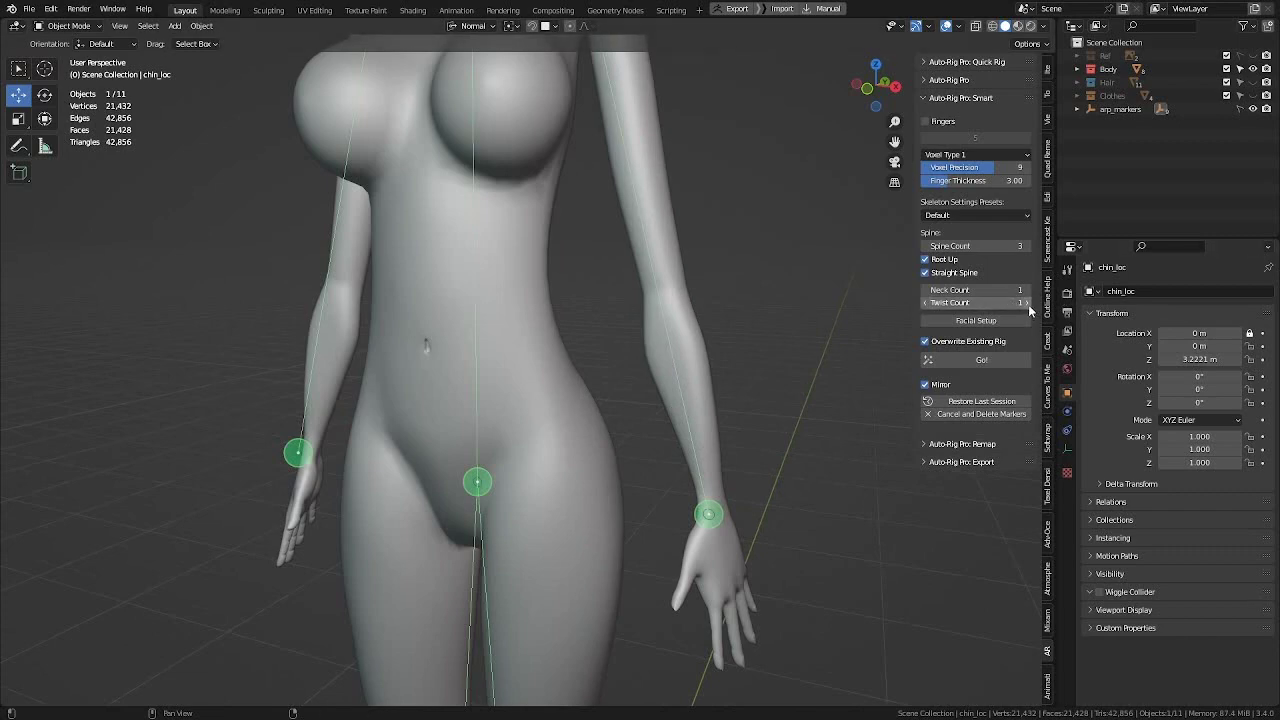
key(KP_1)
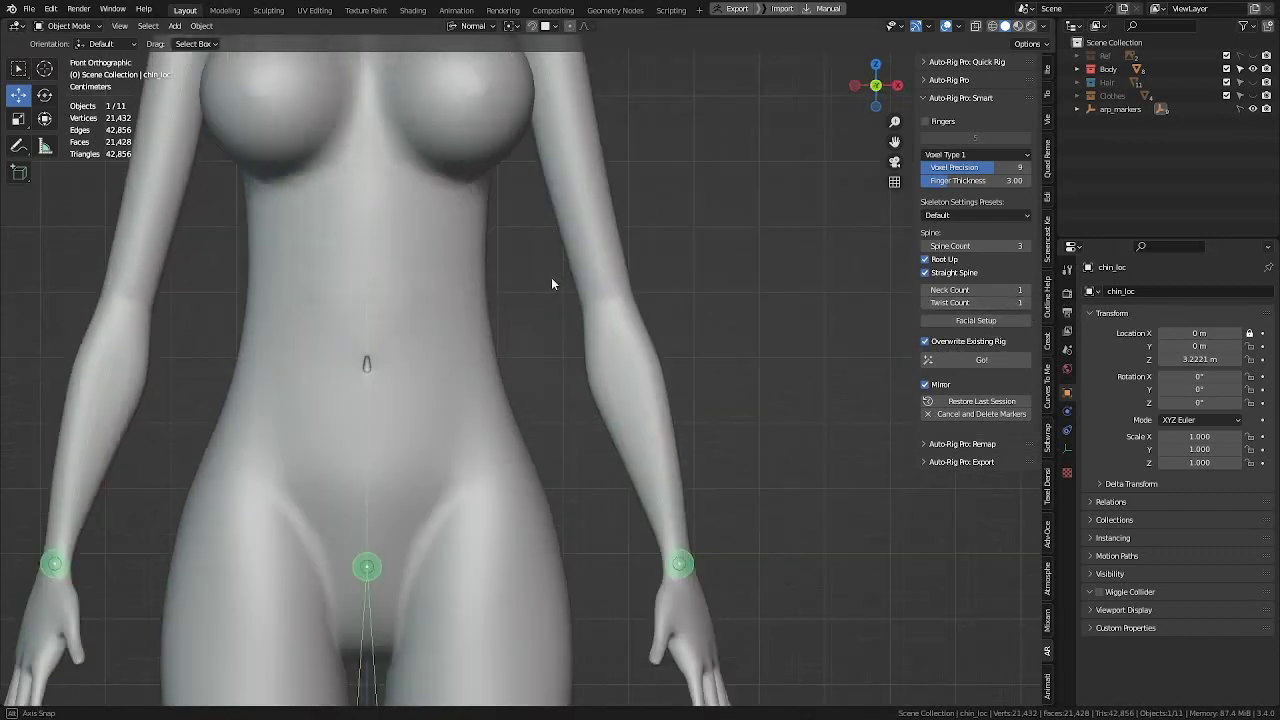
shift+middle_drag(551, 277, 551, 558)
scroll(578, 477, down, 2)
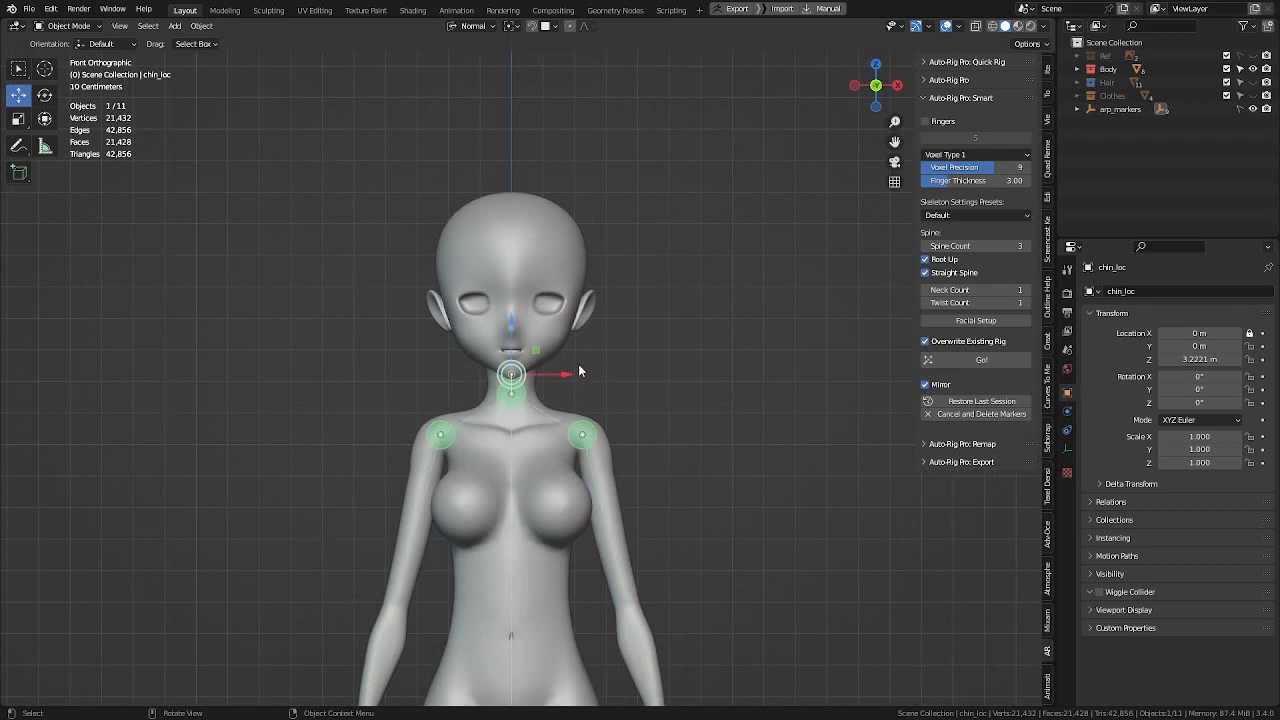
scroll(578, 371, up, 5)
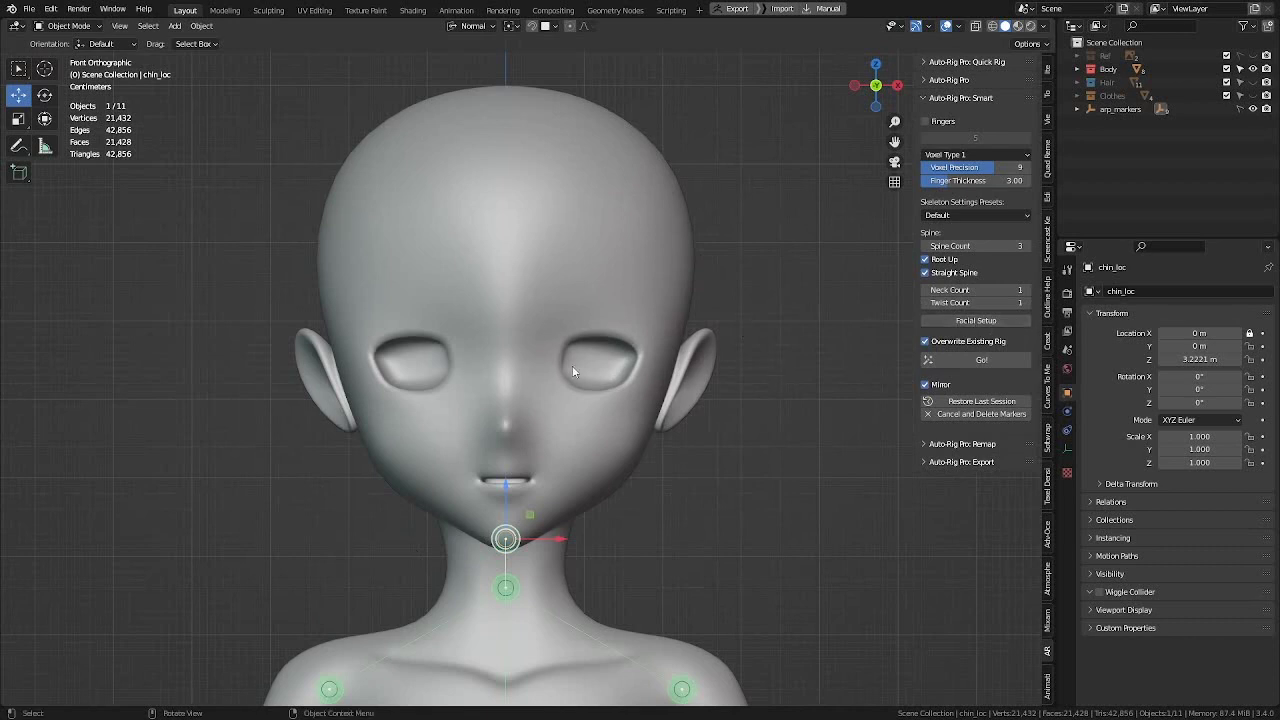
scroll(612, 552, down, 2)
scroll(612, 552, down, 1)
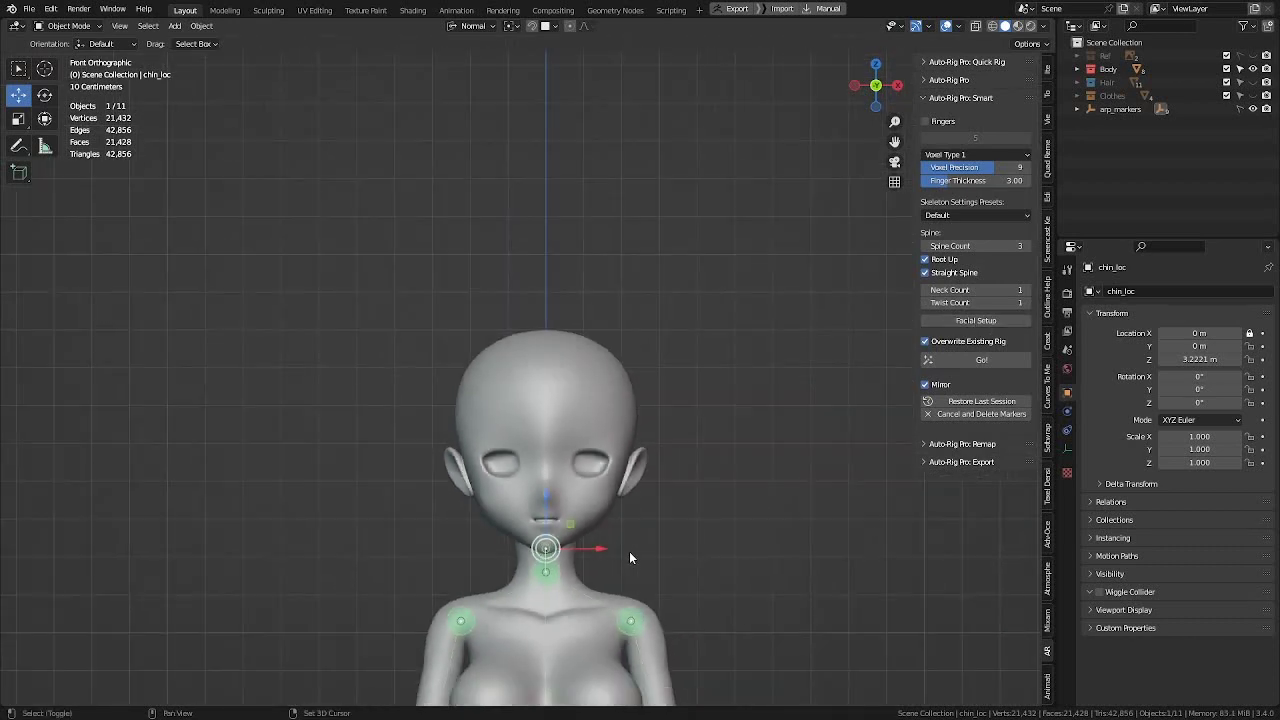
Step: Generate the rig from the placed body markers with the current Auto-Rig Pro: Smart settings
shift+middle_drag(629, 551, 549, 312)
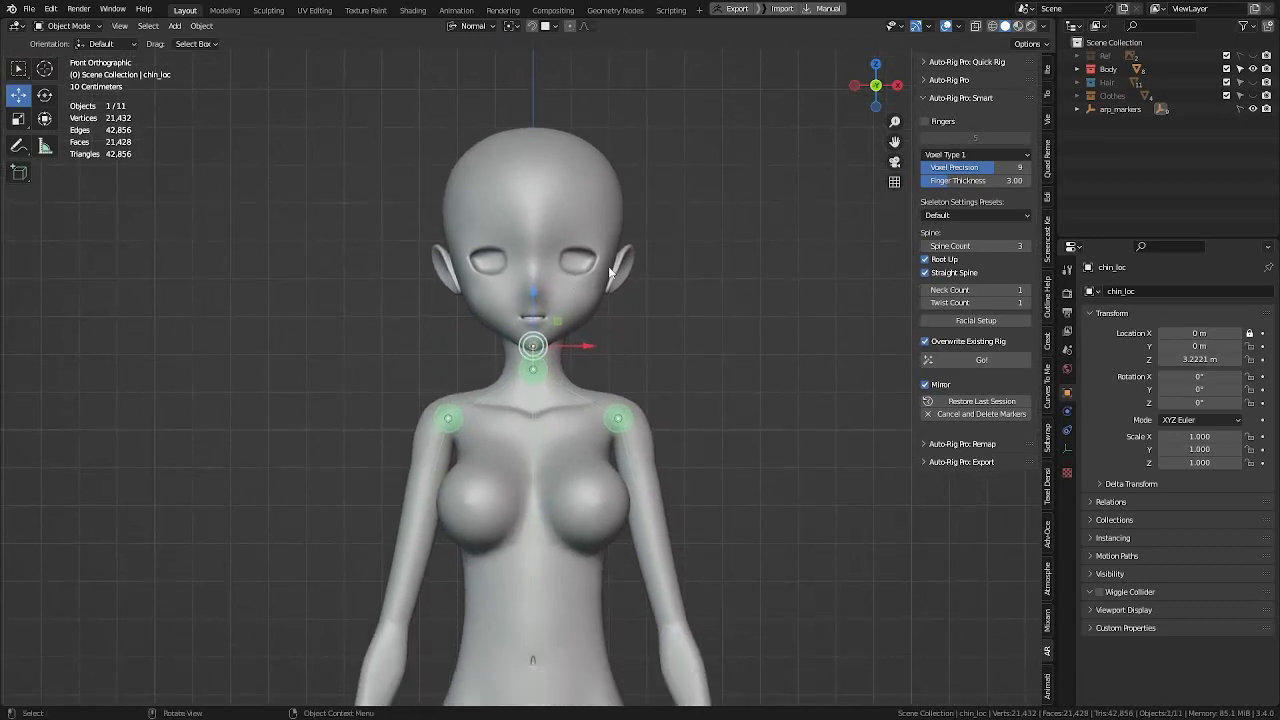
scroll(424, 312, down, 3)
shift+middle_drag(618, 312, 647, 207)
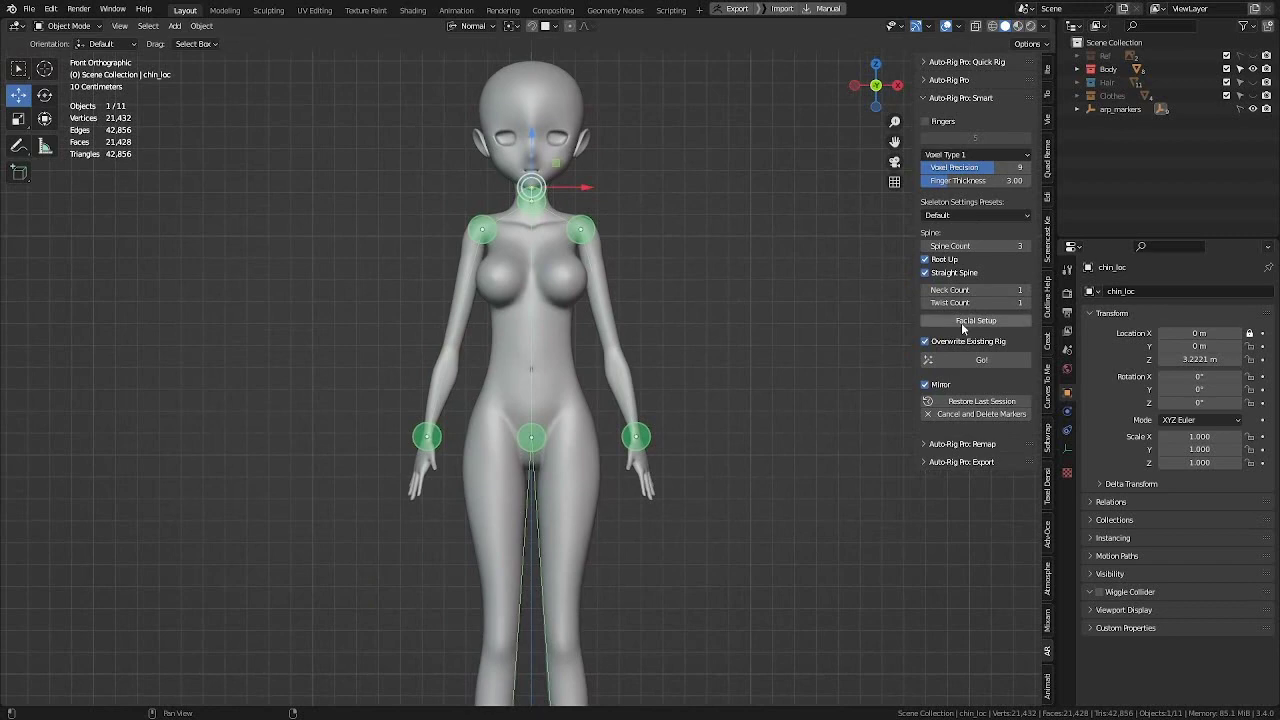
click(994, 362)
scroll(591, 298, up, 2)
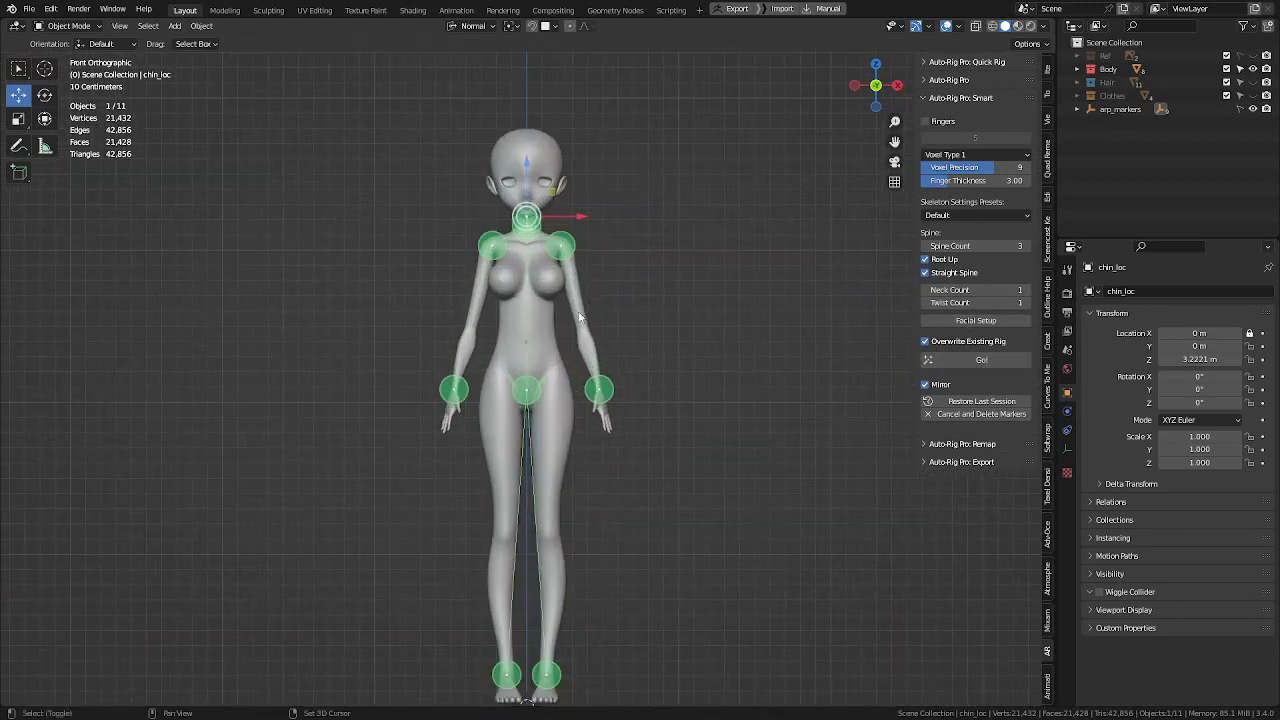
shift+middle_drag(571, 308, 587, 261)
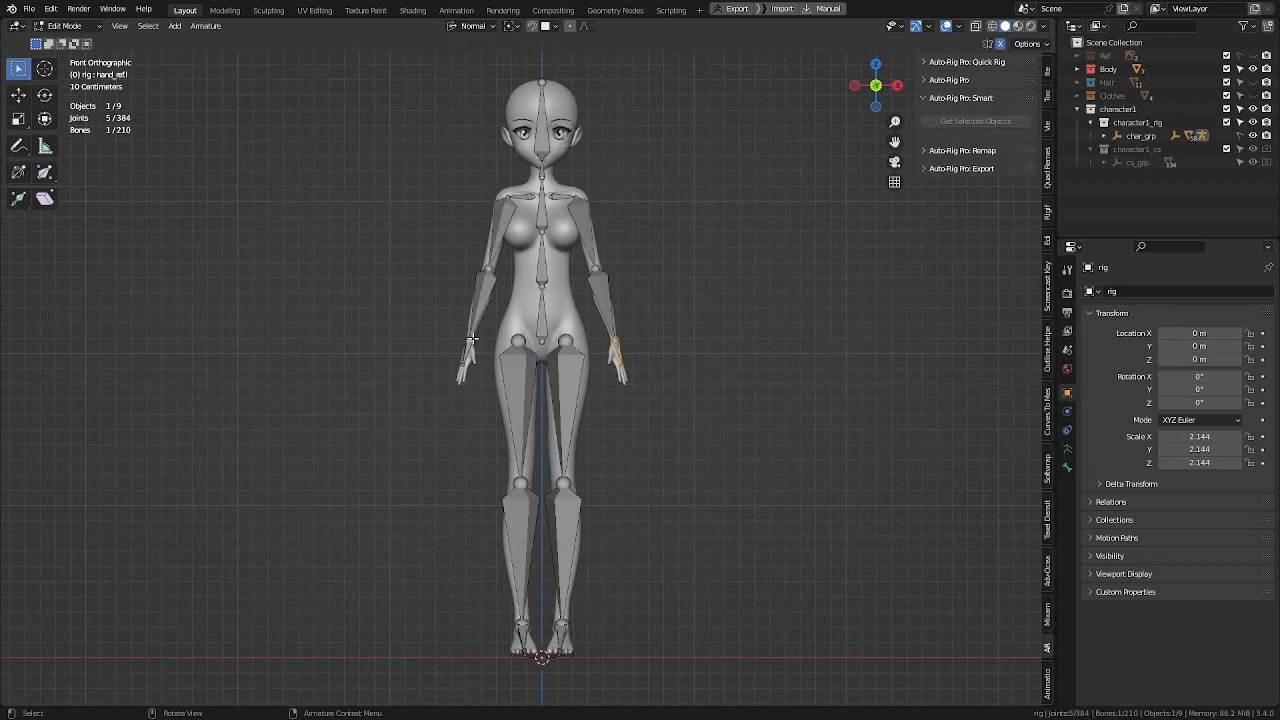
Step: Examine the generated spine, neck, arm and leg bones against the body from the right side and at an angle
middle_drag(752, 382, 548, 346)
shift+middle_drag(586, 472, 588, 391)
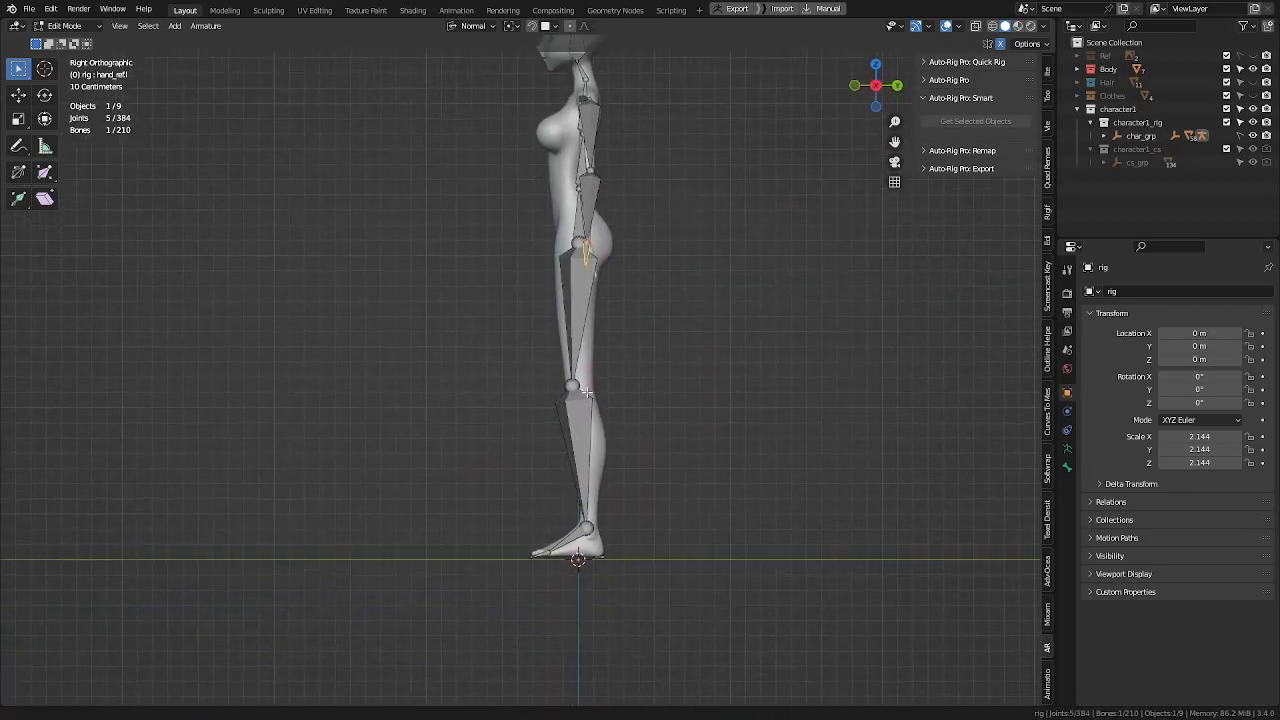
scroll(574, 326, up, 2)
shift+middle_drag(652, 253, 596, 496)
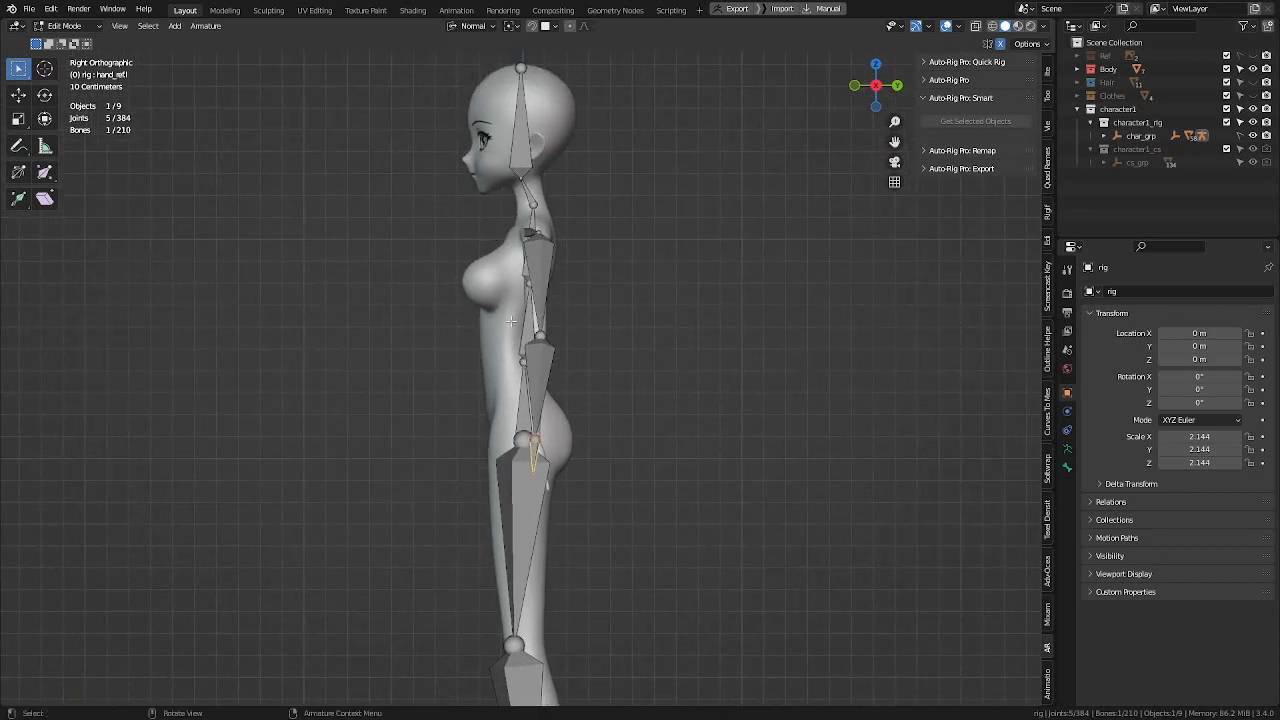
middle_drag(512, 322, 586, 325)
scroll(577, 298, up, 2)
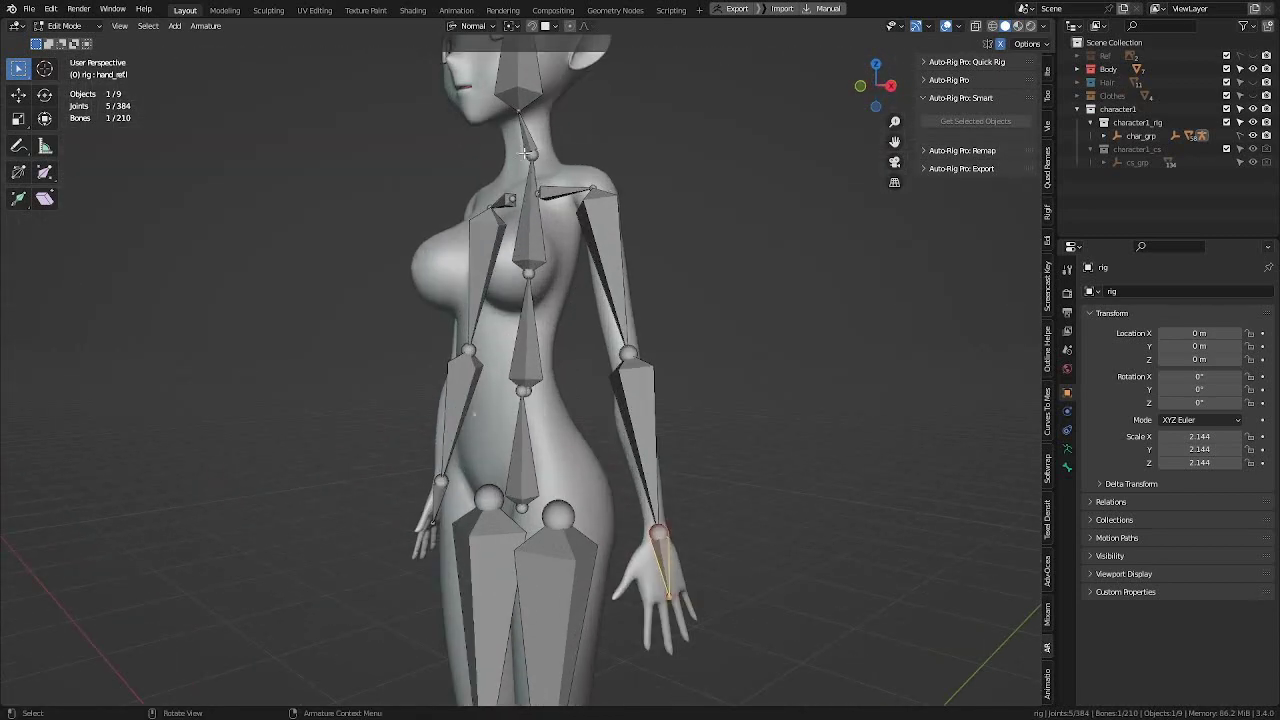
key(KP_3)
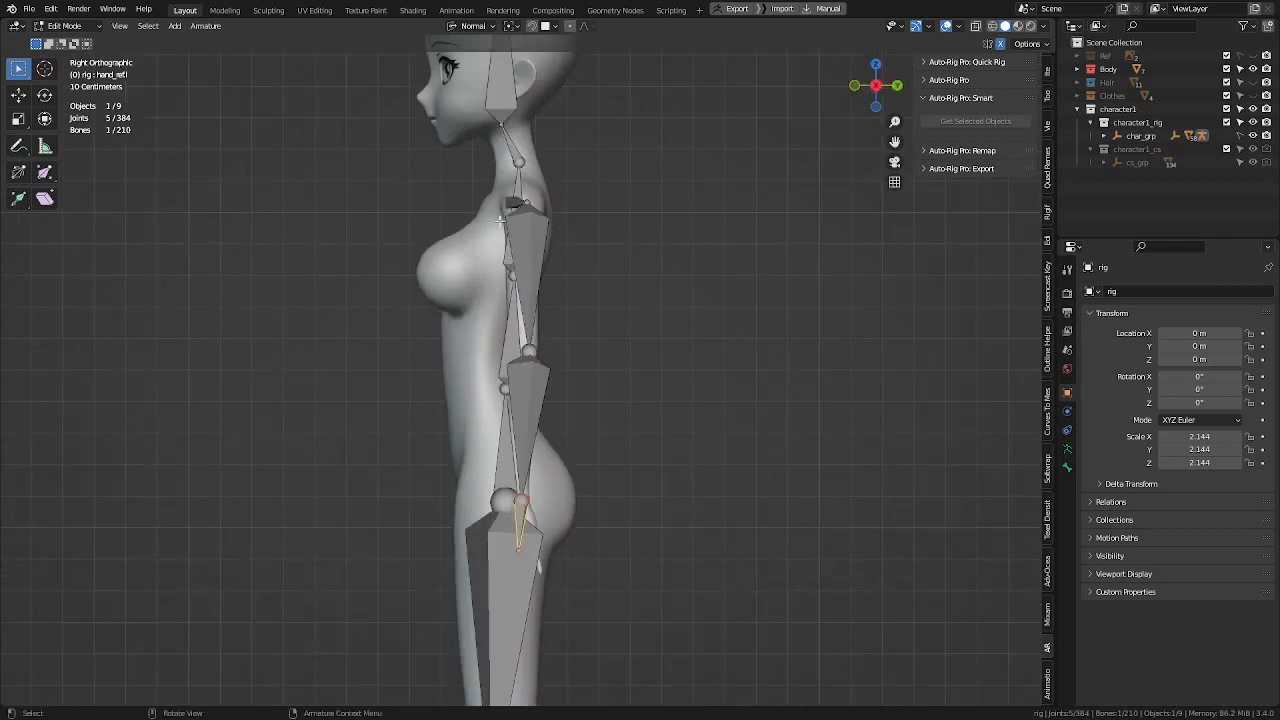
middle_drag(490, 458, 533, 368)
scroll(533, 368, down, 2)
middle_drag(545, 298, 580, 263)
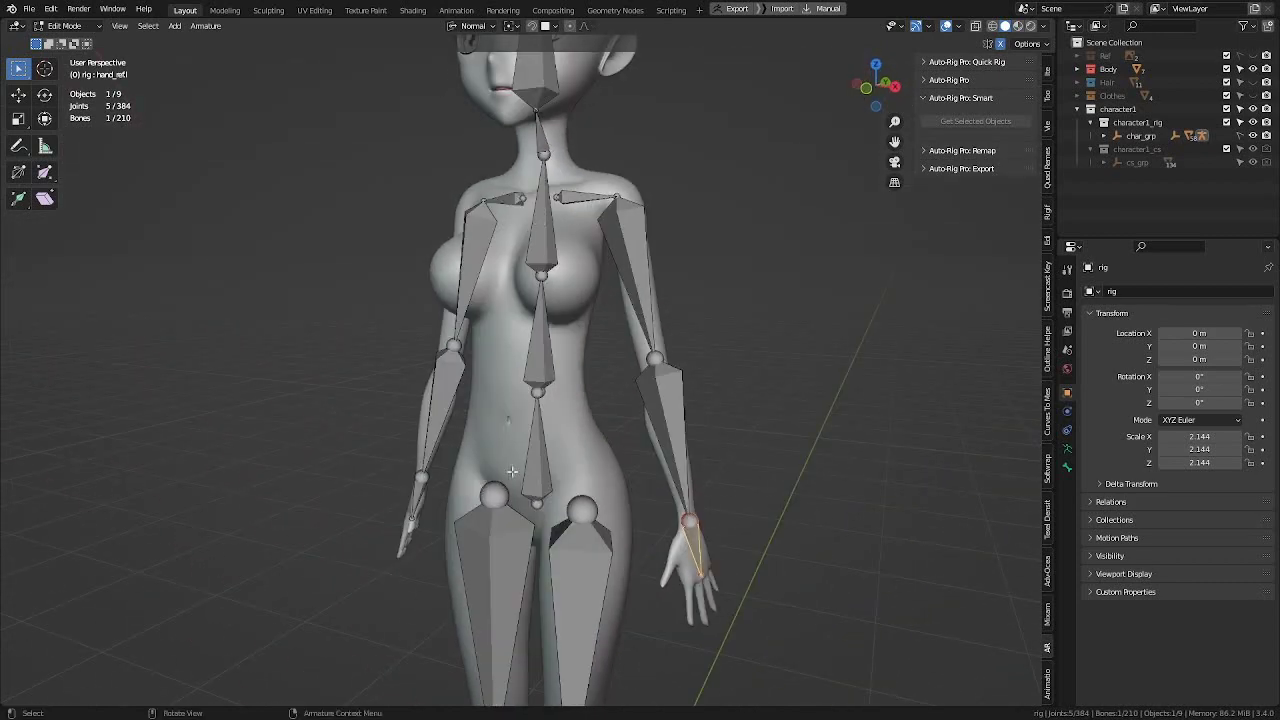
middle_drag(673, 442, 532, 312)
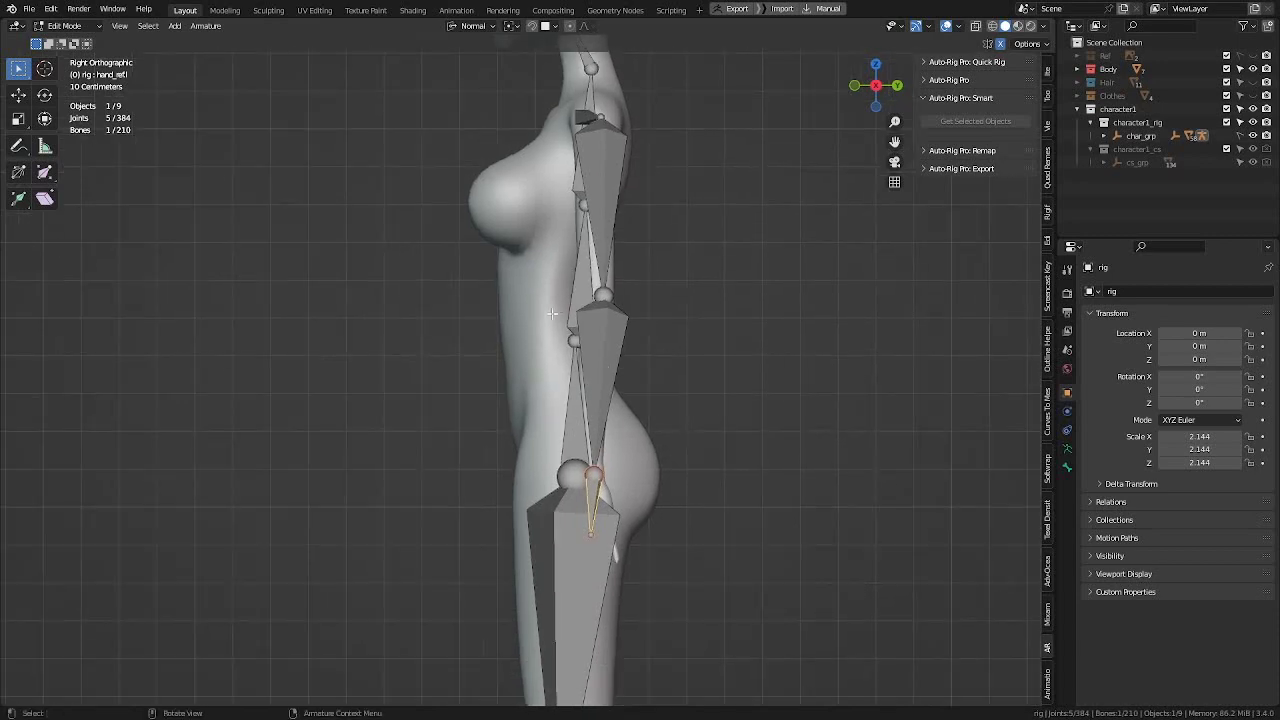
scroll(605, 228, down, 1)
middle_drag(593, 491, 651, 204)
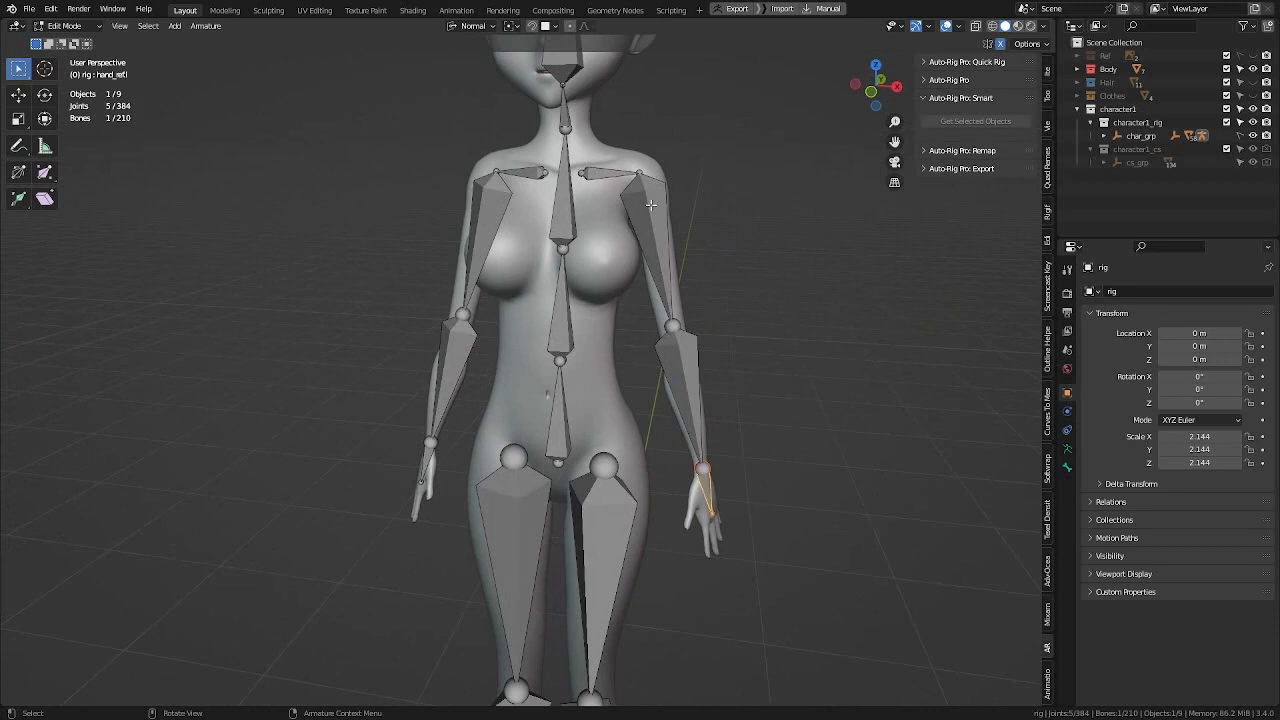
Step: Hide the linked shoulder, arm and hand bones on both sides of the body
click(650, 199)
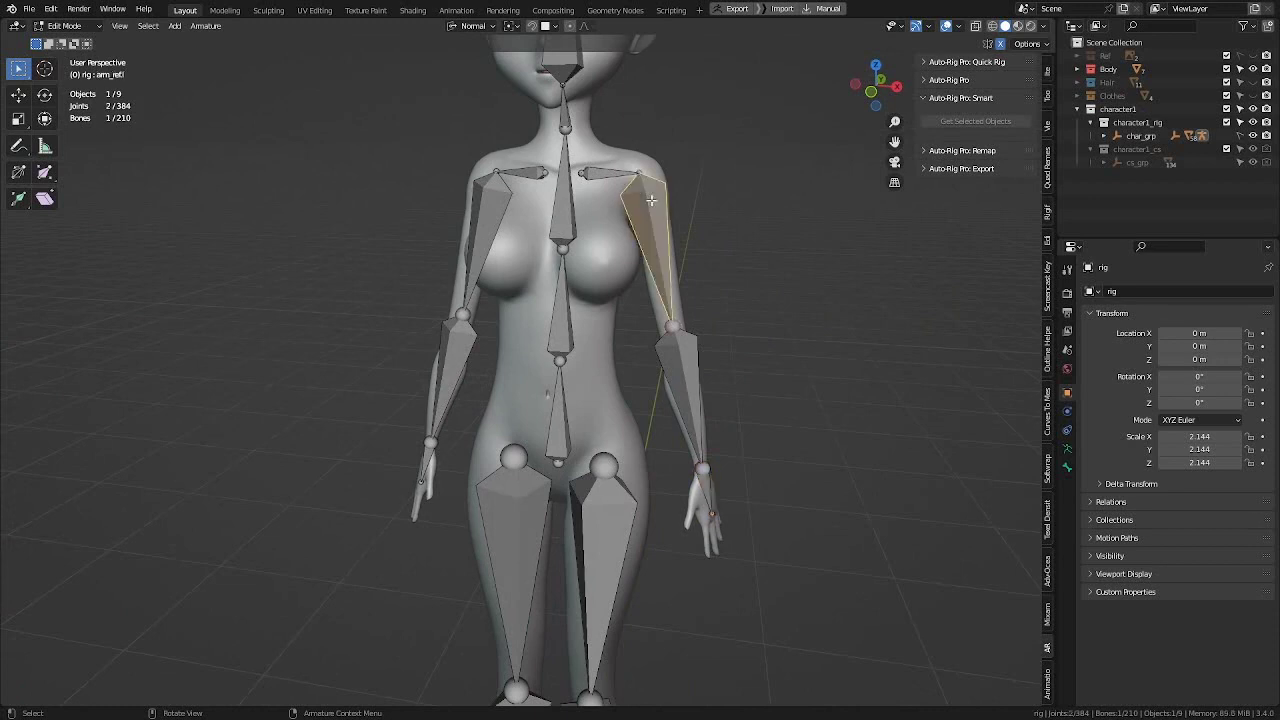
key(ctrl+l)
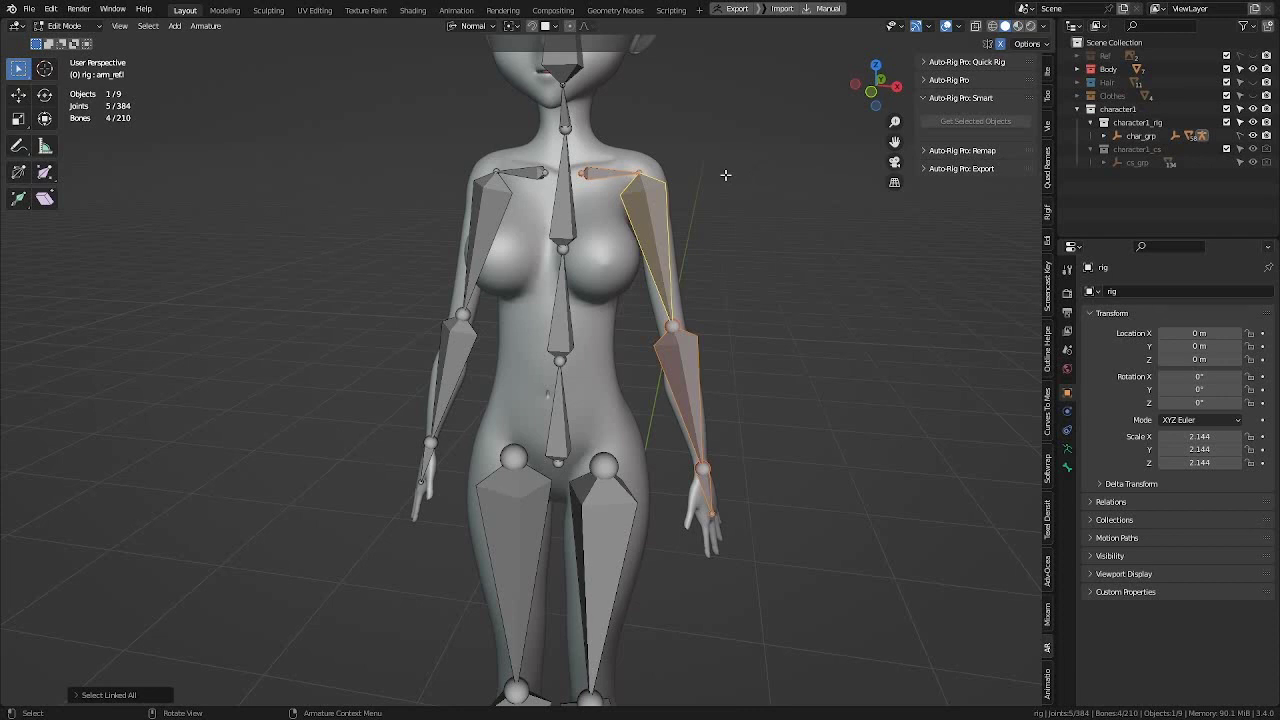
key(h)
click(497, 204)
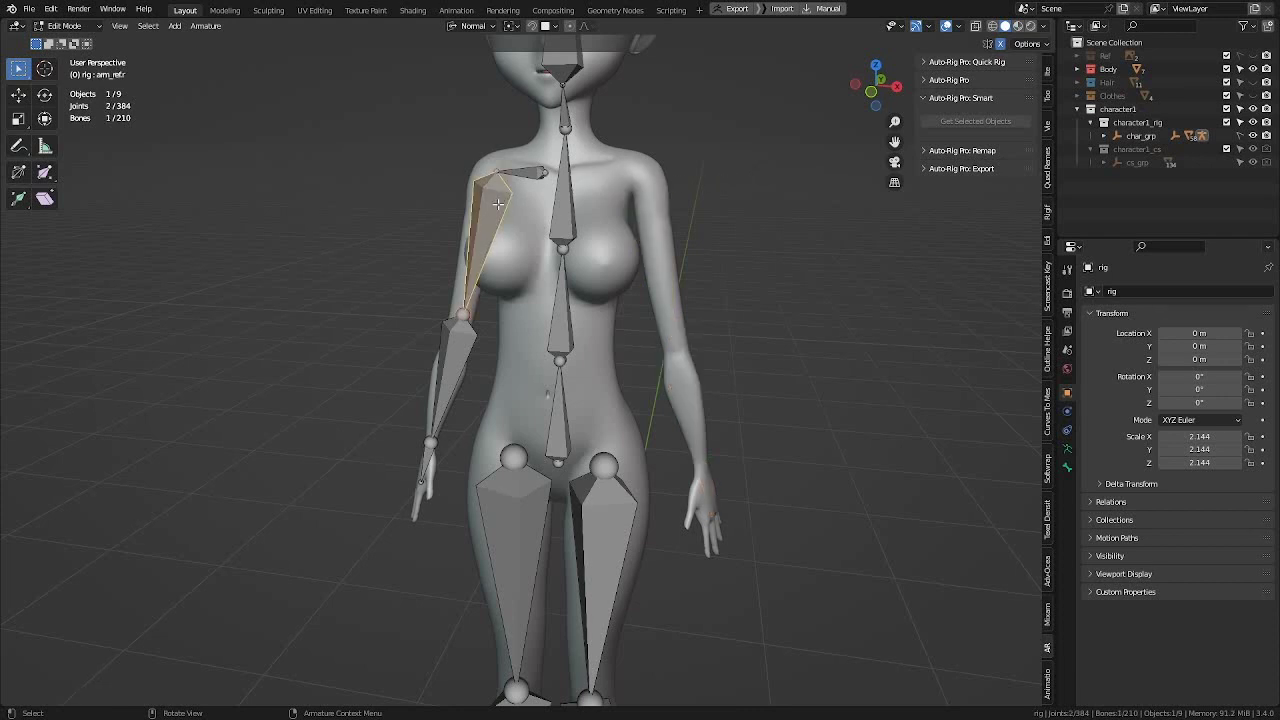
key(ctrl+l)
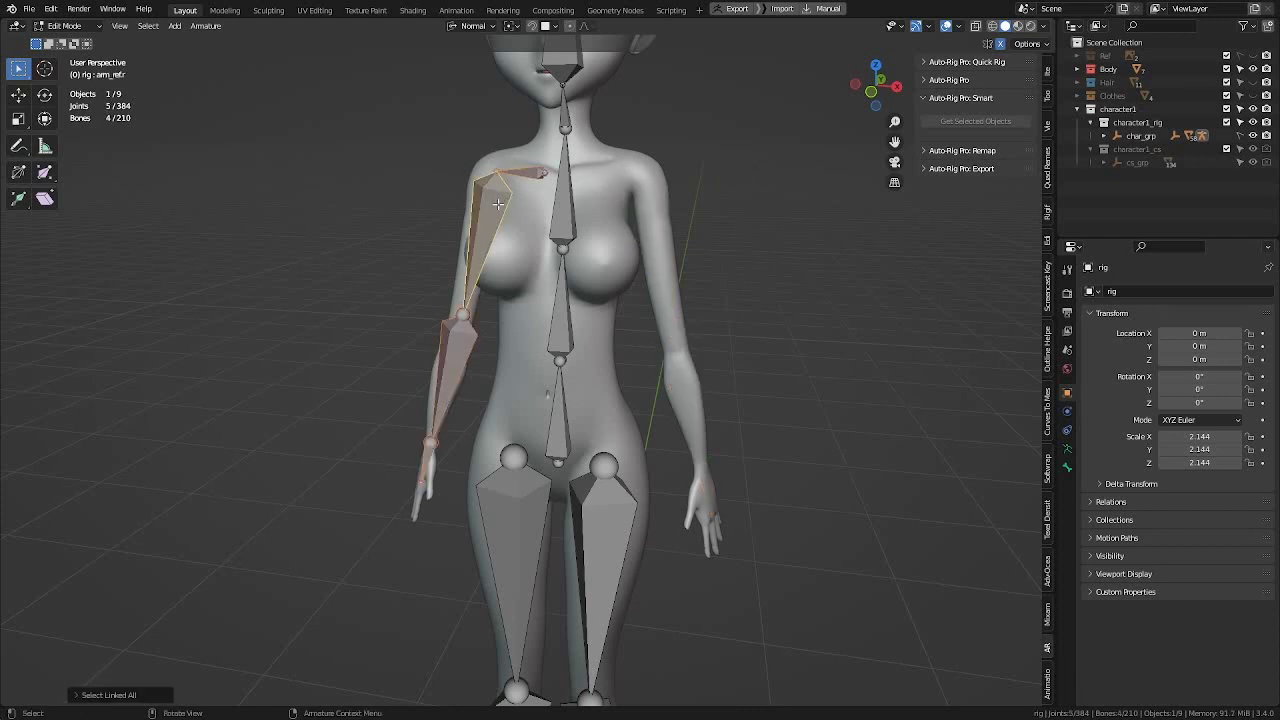
key(h)
Step: Select the overlapping joints between the lowest and middle spine bones and move them forward at the waist in right view
alt+middle_drag(497, 204, 532, 334)
scroll(568, 380, up, 2)
drag(530, 333, 679, 413)
middle_drag(590, 338, 574, 336)
scroll(574, 336, up, 6)
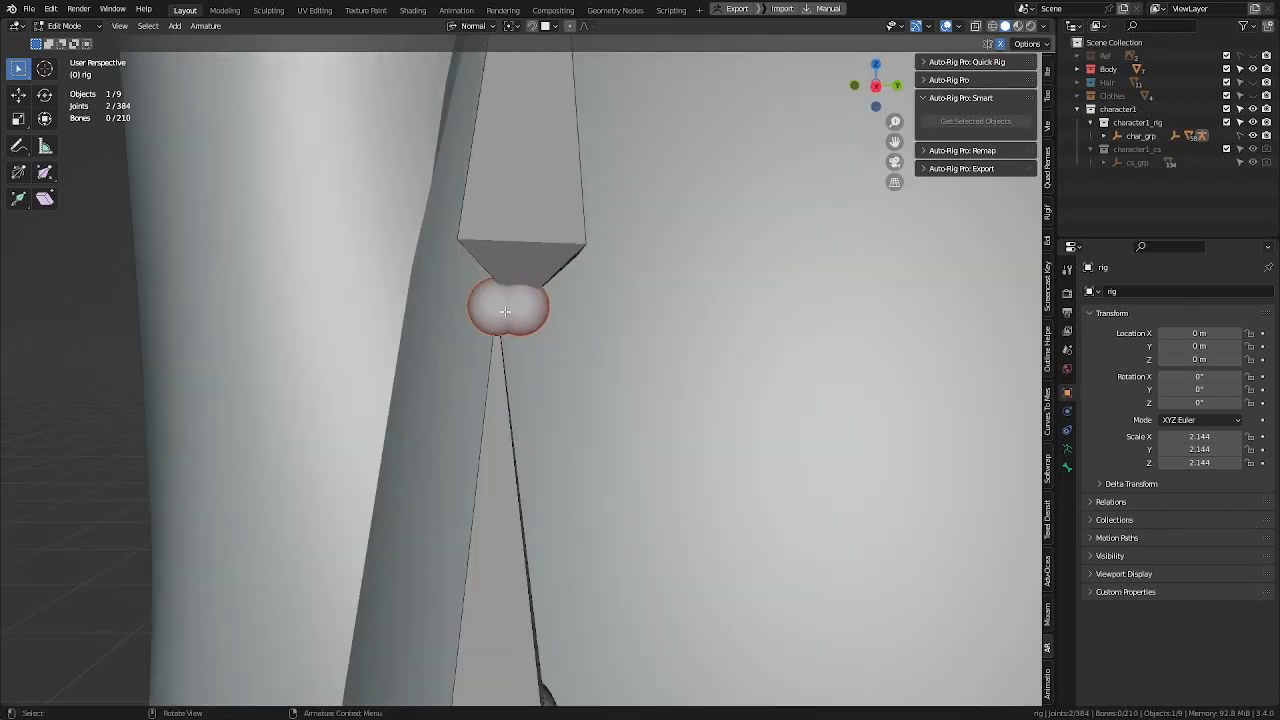
scroll(484, 304, down, 9)
alt+middle_drag(484, 304, 500, 306)
click(19, 95)
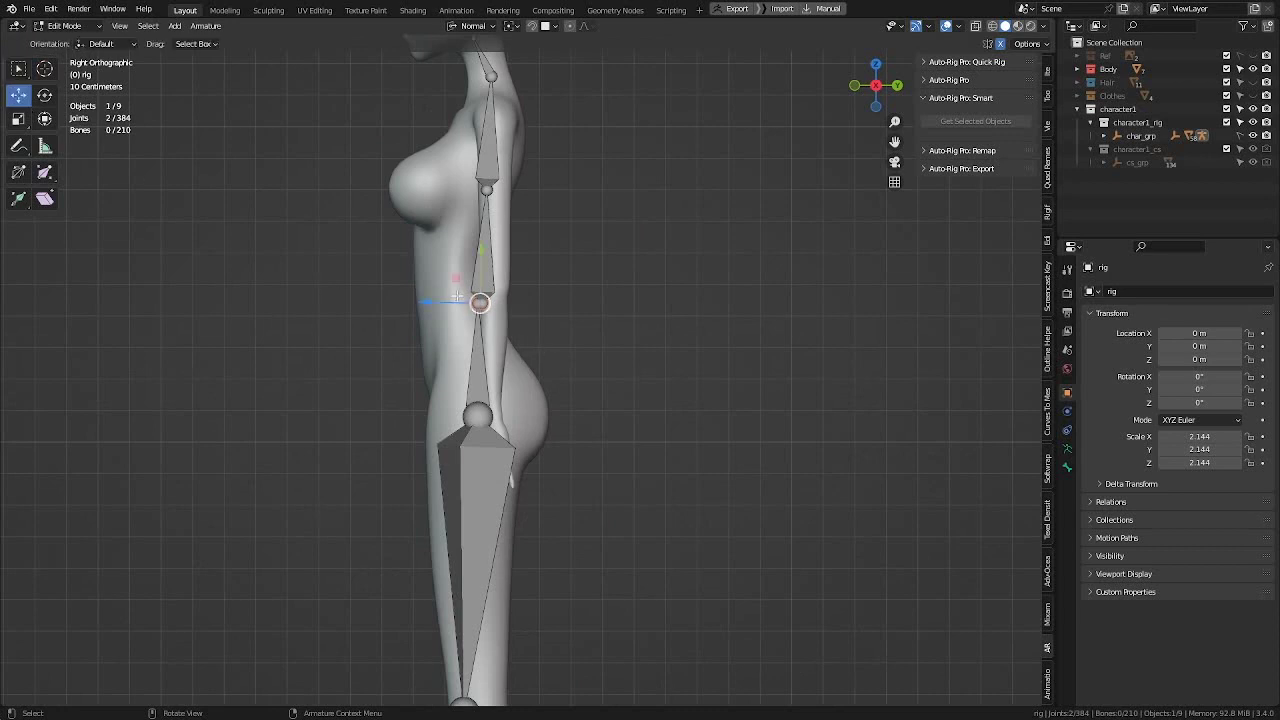
drag(456, 298, 421, 302)
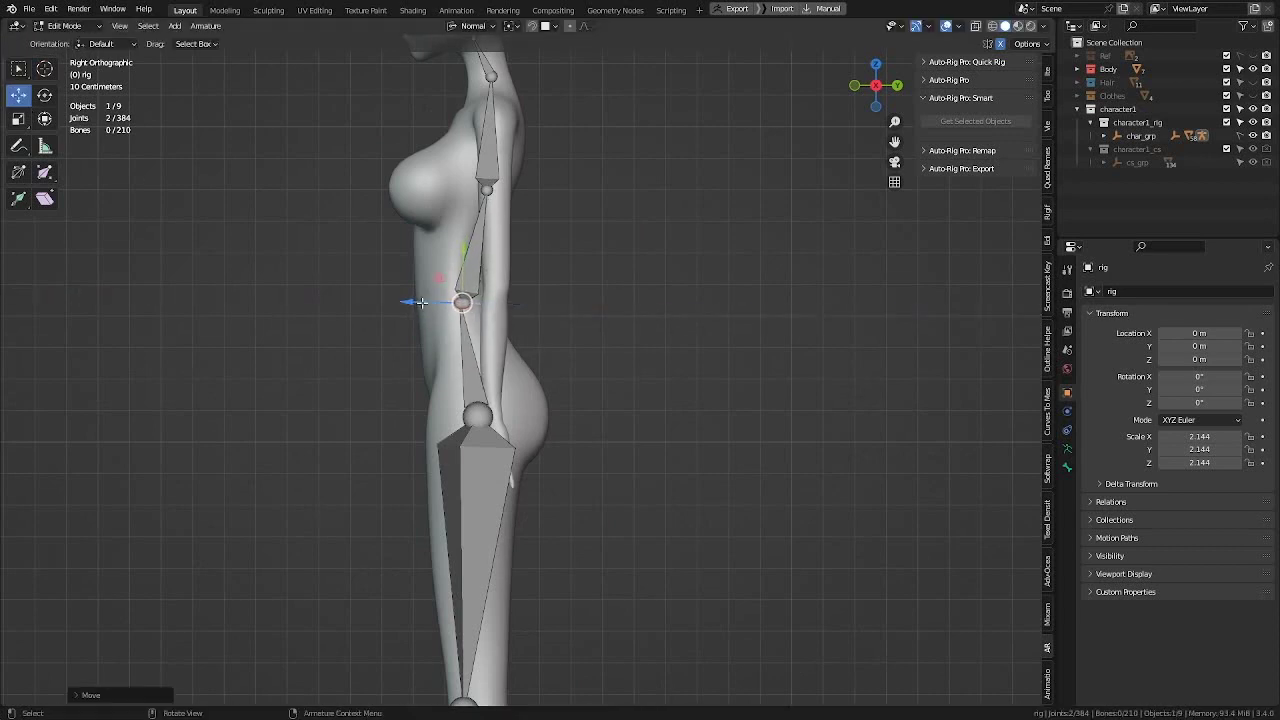
Step: Set the transform orientation to Global and move the joint between the middle and upper spine bones slightly forward
scroll(507, 184, up, 3)
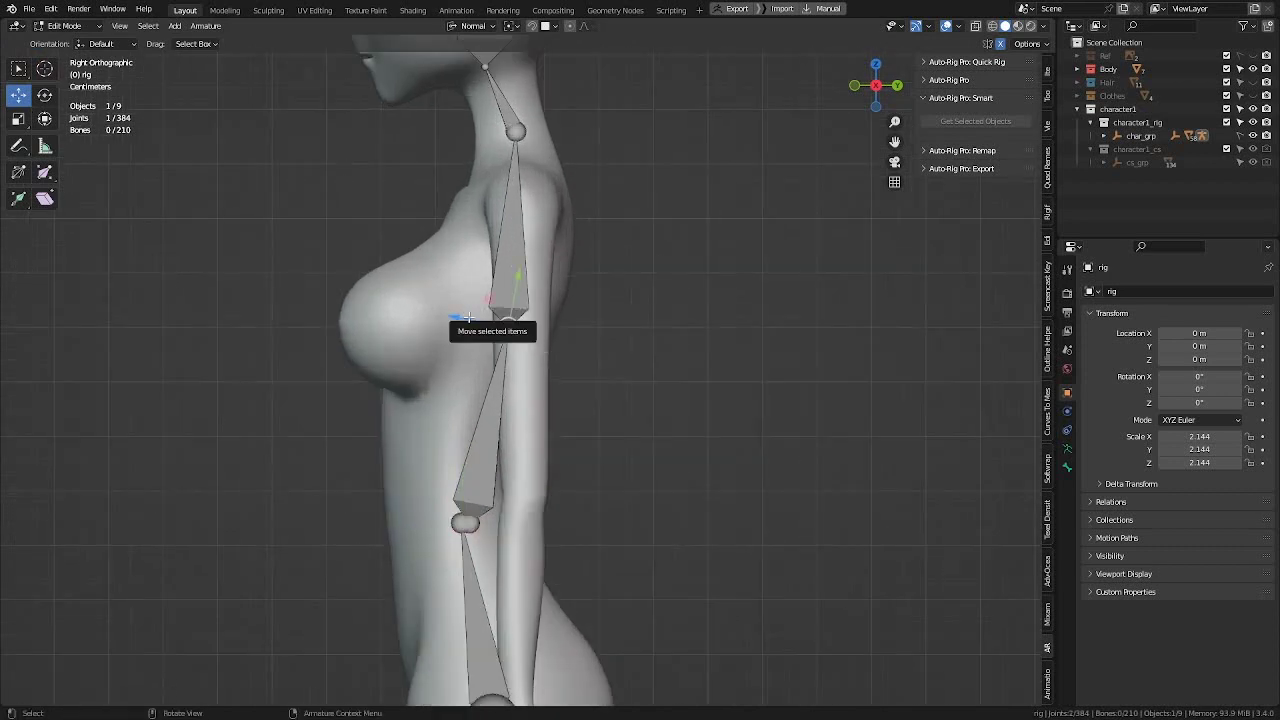
key(comma)
click(354, 311)
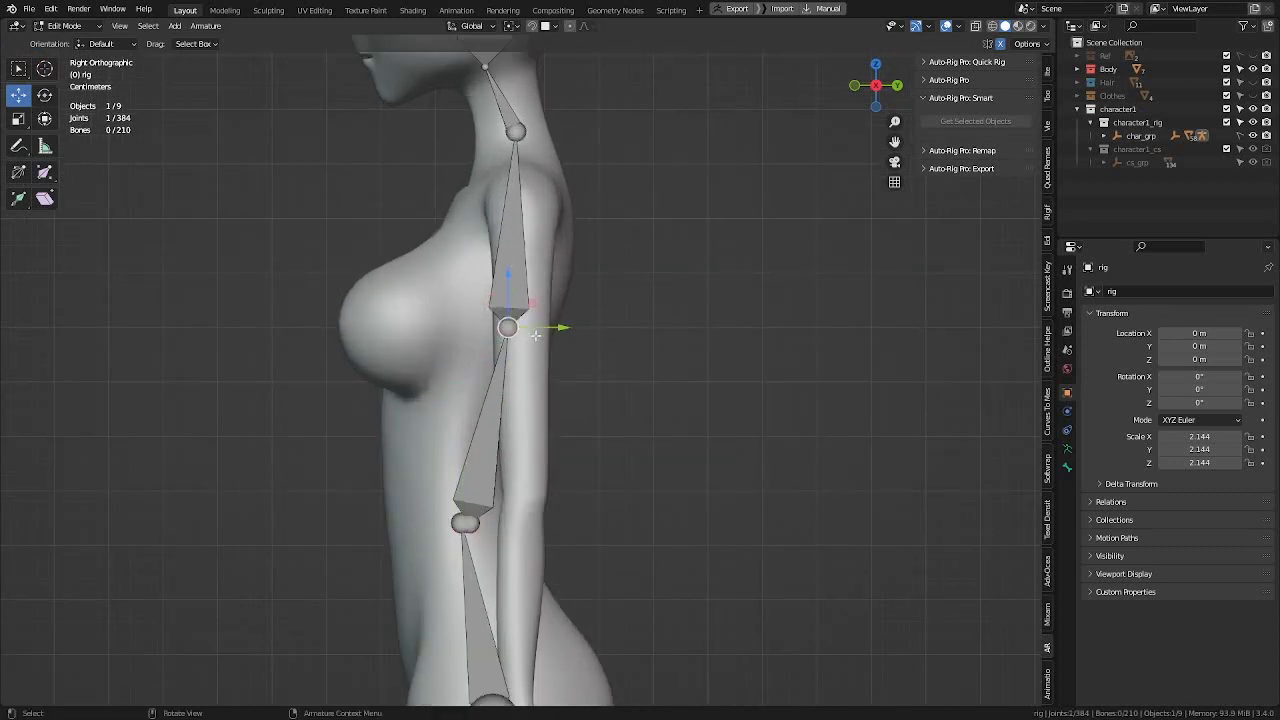
drag(551, 325, 521, 325)
Step: Select the joint at the base of the neck bone and move it slightly down in right view
shift+middle_drag(506, 117, 506, 278)
scroll(506, 278, up, 3)
drag(500, 265, 618, 358)
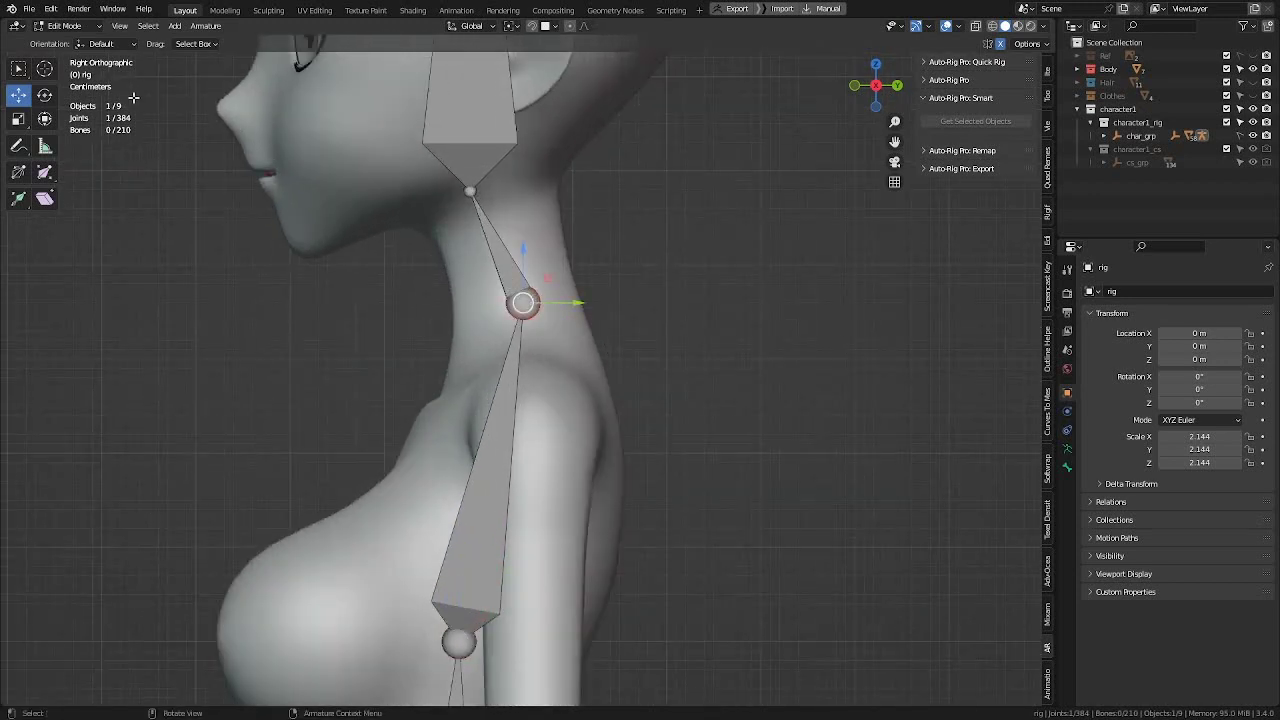
click(510, 270)
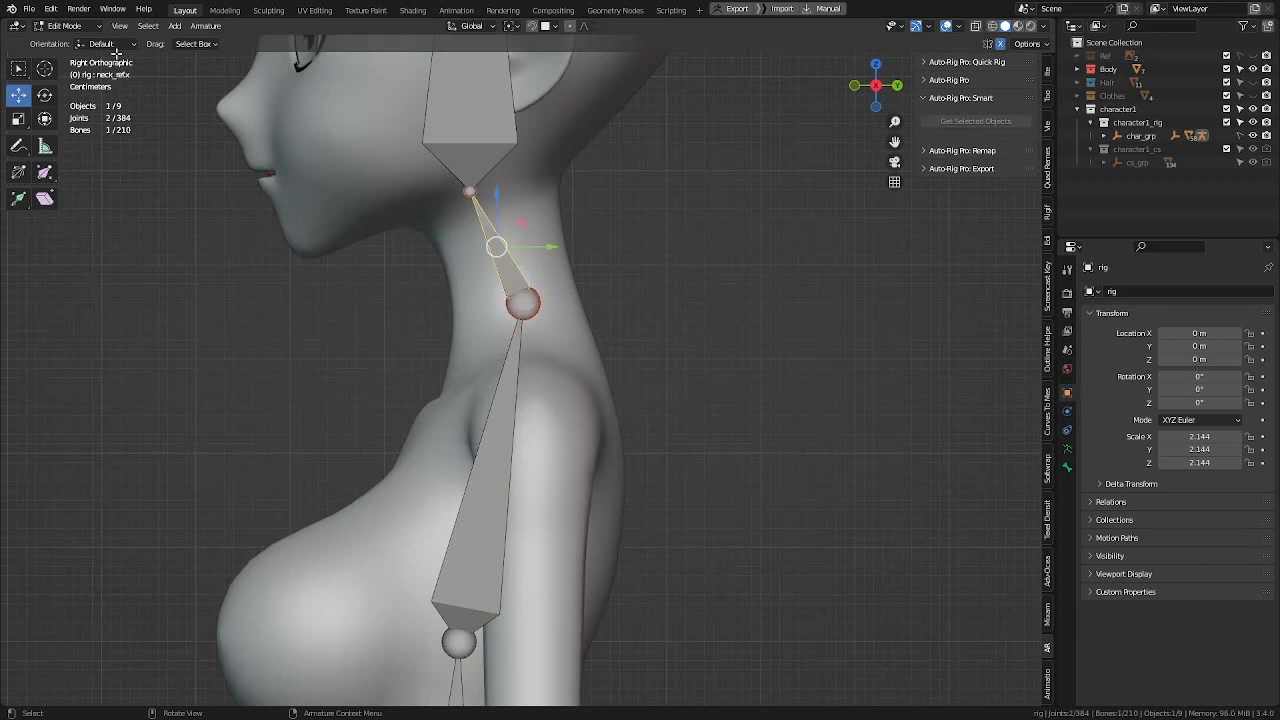
drag(480, 272, 645, 335)
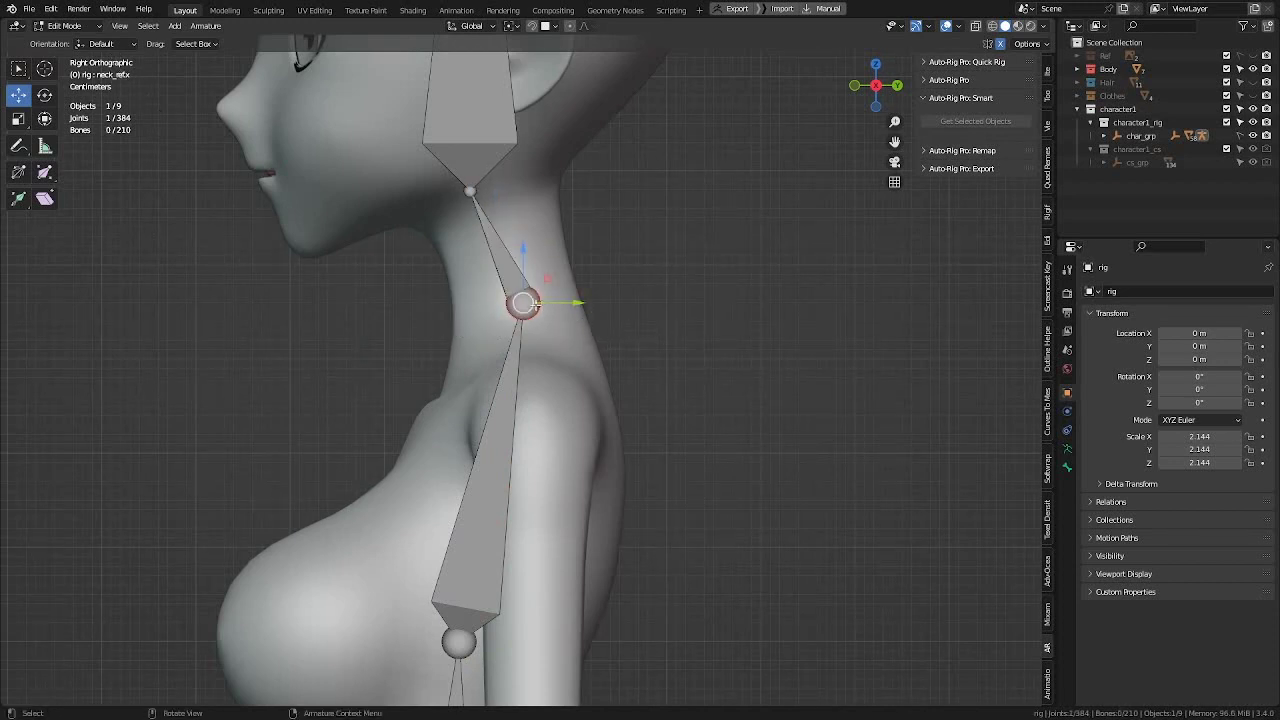
drag(535, 305, 538, 329)
Step: Adjust the joint between the neck and head bones, and reposition the head bone's tip at the crown in right view
shift+middle_drag(505, 211, 519, 338)
drag(448, 311, 497, 326)
scroll(568, 204, down, 4)
shift+middle_drag(568, 204, 614, 315)
drag(498, 181, 606, 256)
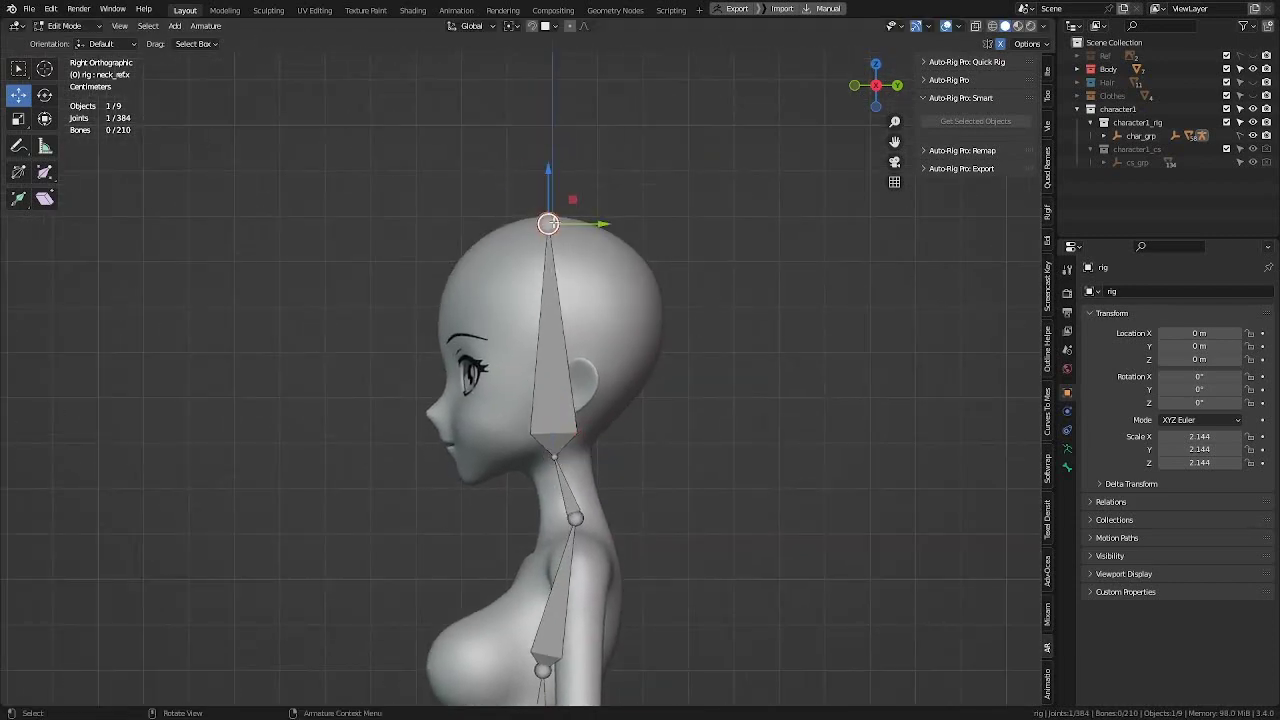
drag(548, 222, 480, 226)
Step: Select the left thigh bone's hip joint and move it slightly backward in right view
scroll(540, 400, down, 2)
shift+middle_drag(540, 560, 540, 250)
middle_drag(480, 336, 658, 356)
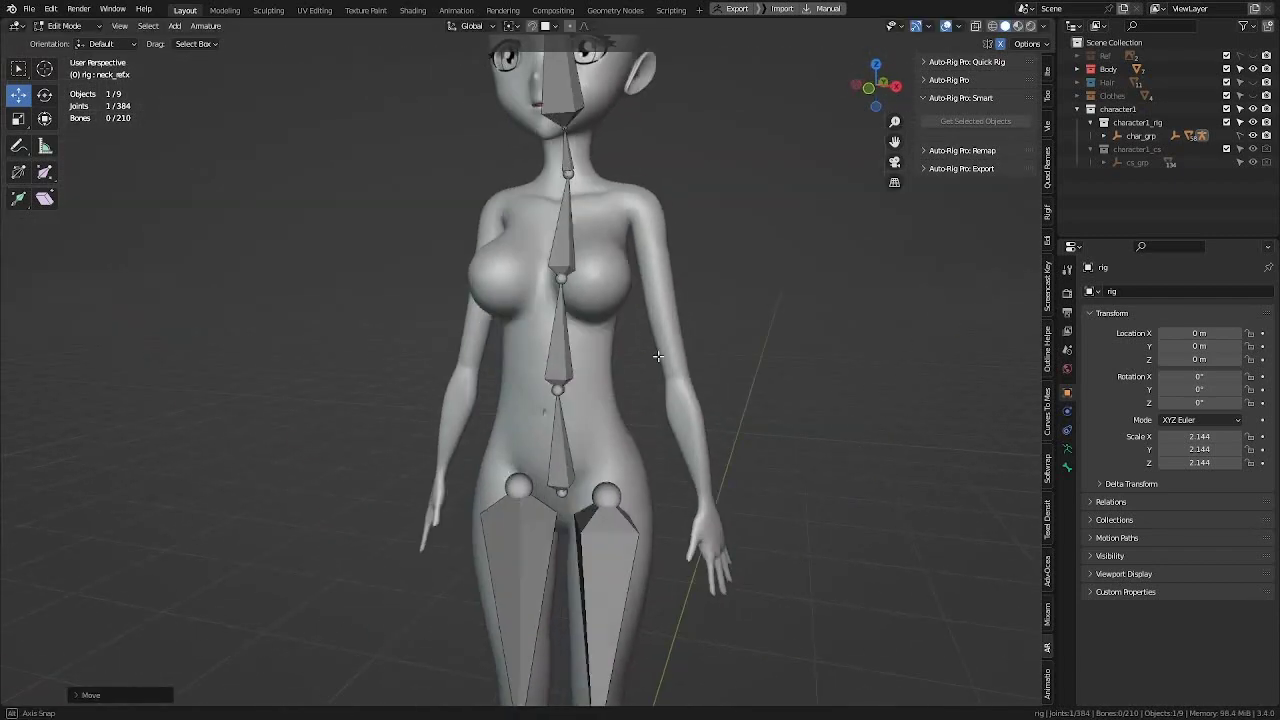
shift+middle_drag(646, 452, 660, 134)
middle_drag(740, 220, 574, 217)
scroll(590, 160, up, 2)
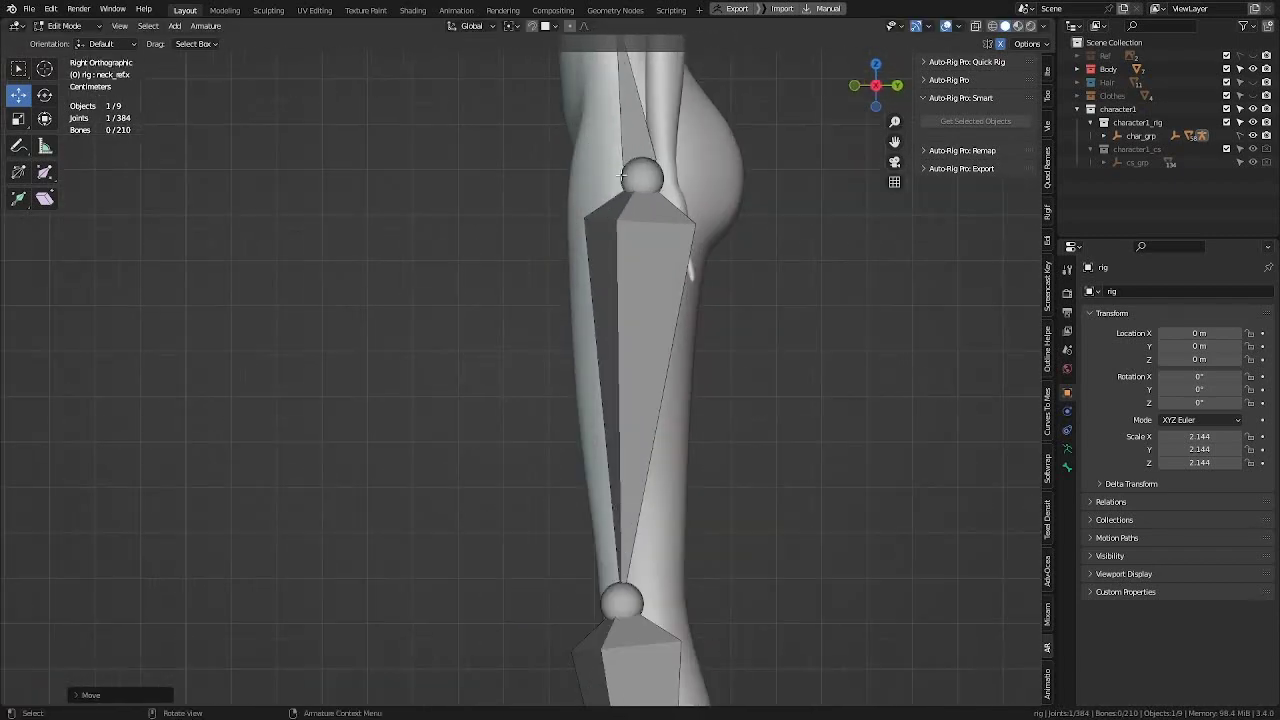
click(642, 173)
shift+middle_drag(642, 173, 551, 268)
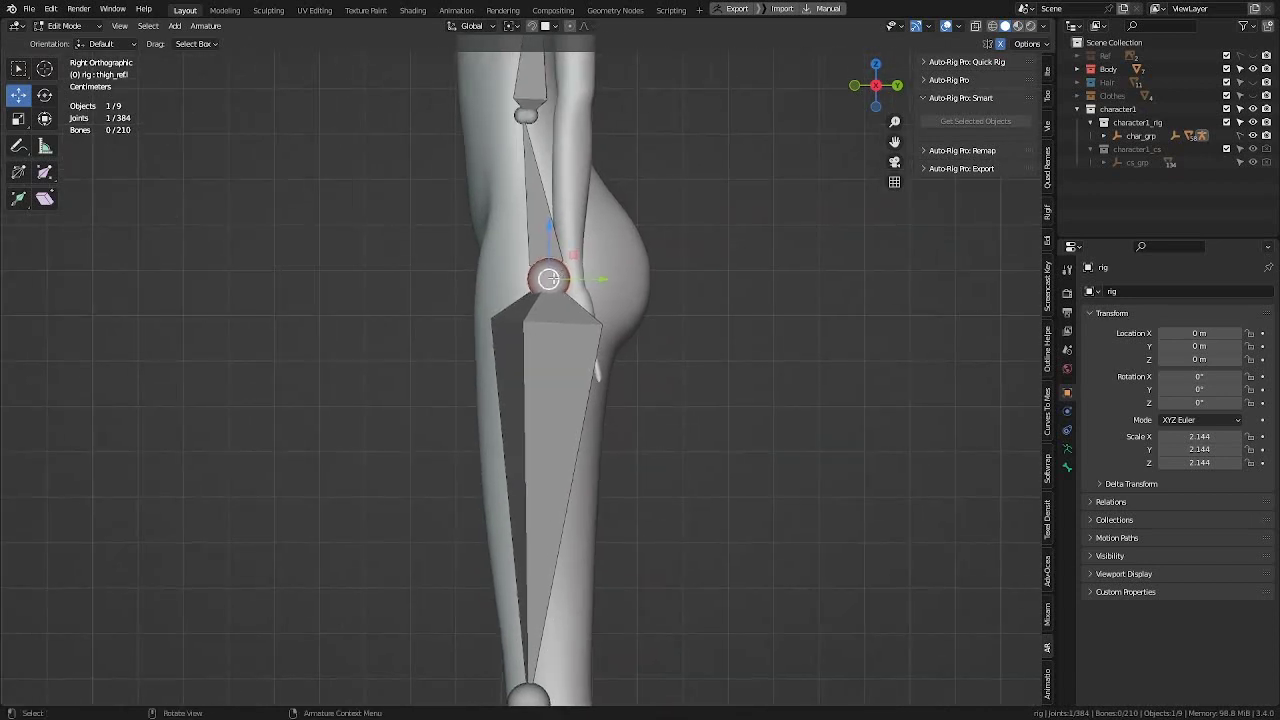
drag(574, 255, 578, 283)
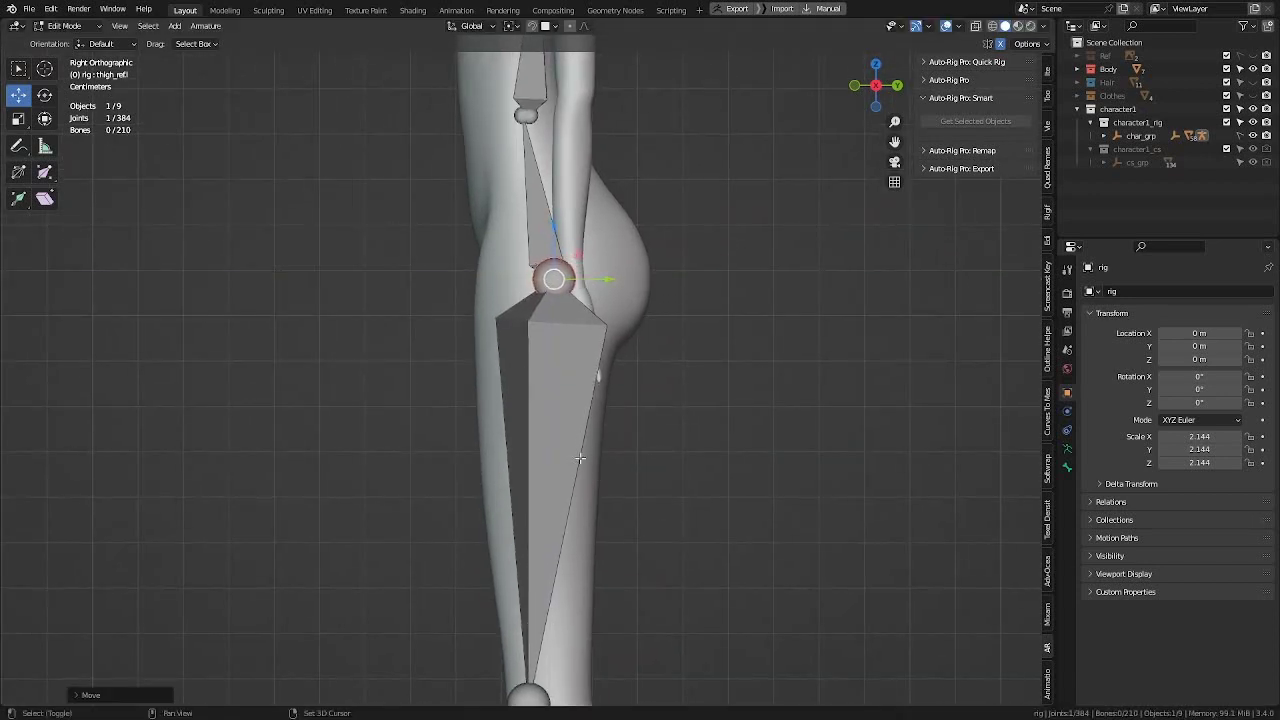
Step: Show the wireframe over the body mesh and frame both knees in front view
shift+middle_drag(558, 620, 556, 350)
shift+middle_drag(563, 472, 628, 313)
key(q)
click(602, 316)
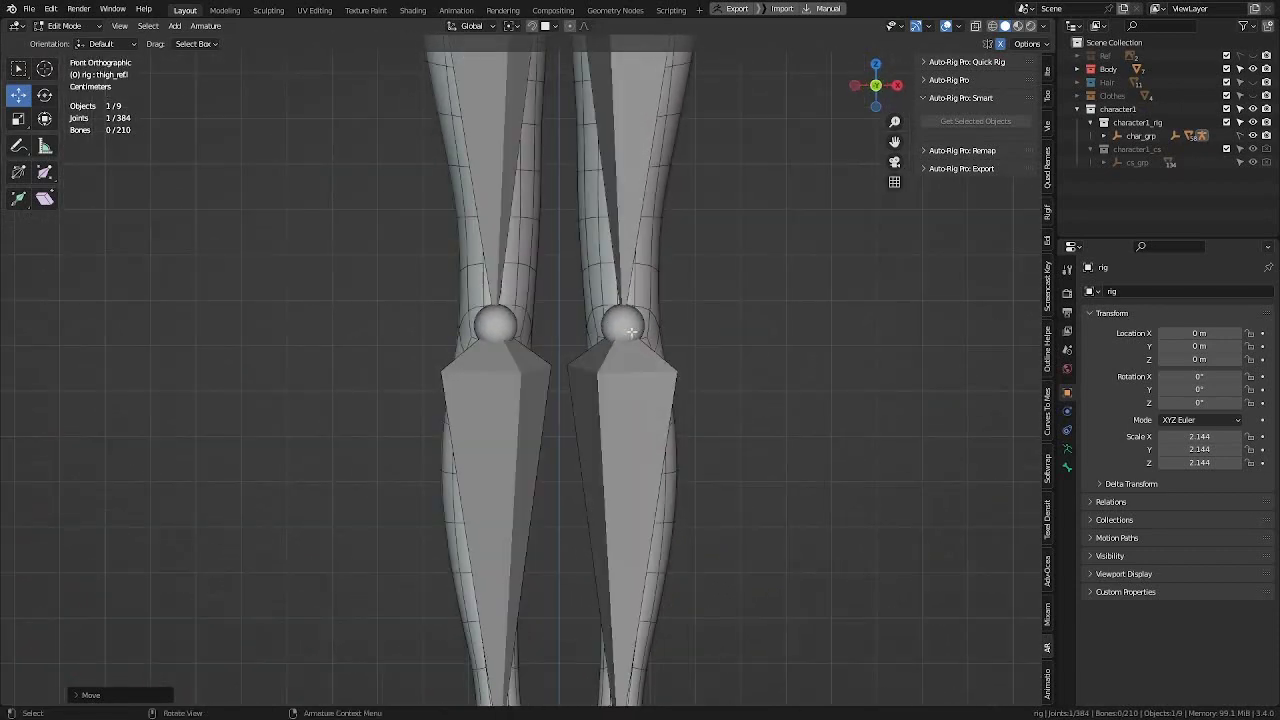
Step: Select the left knee joint and lower it slightly to the middle of the knee in front view
mouse_move(709, 316)
middle_down()
mouse_move(549, 310)
mouse_move(705, 309)
middle_up()
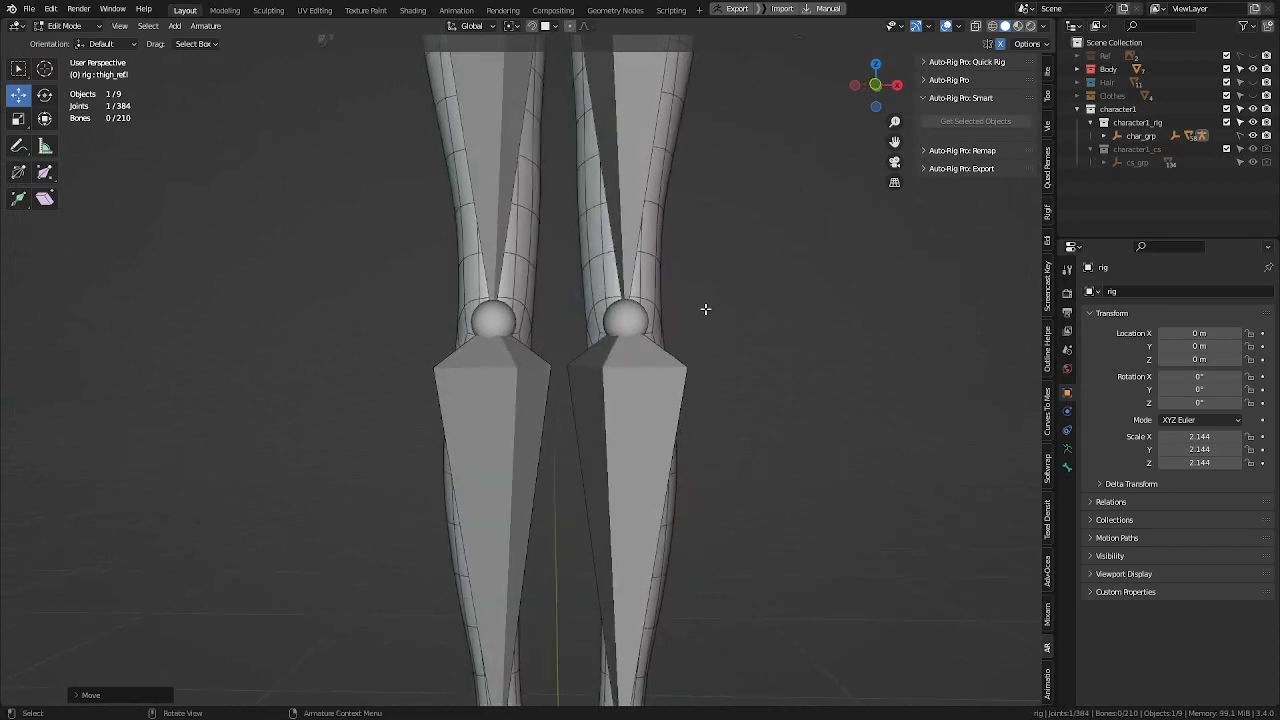
middle_drag(628, 327, 706, 383)
click(614, 317)
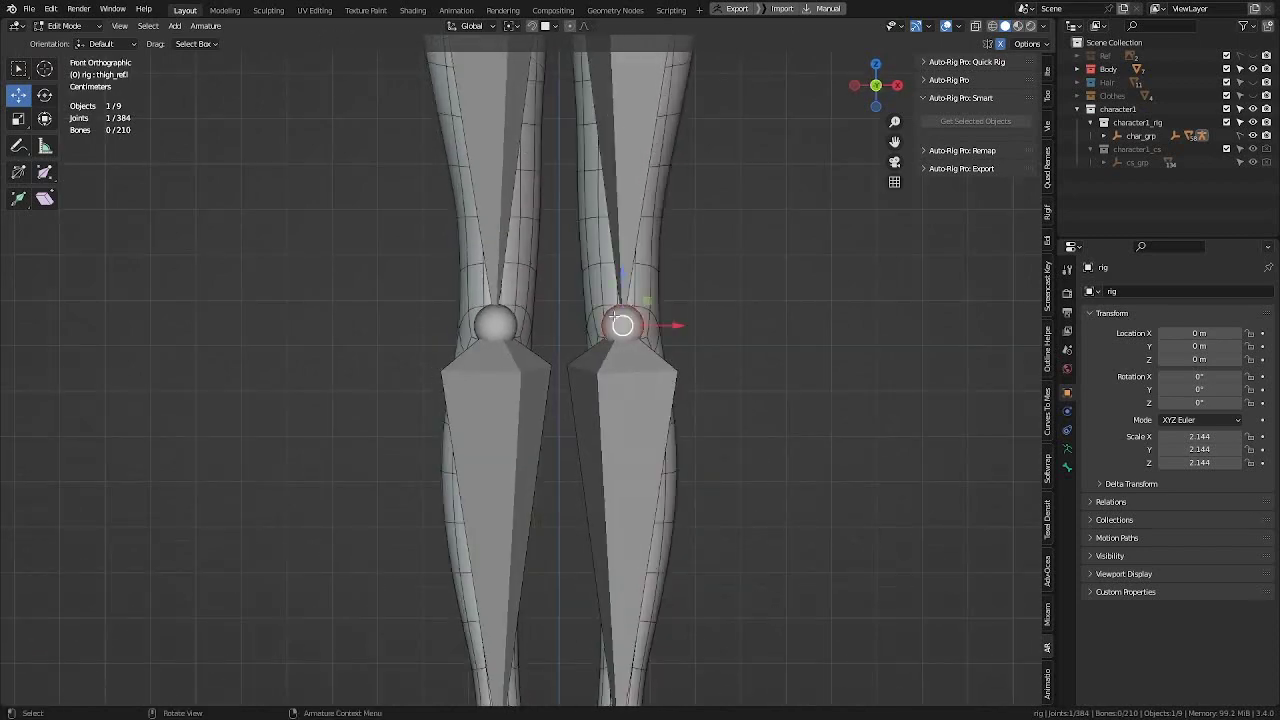
mouse_move(624, 328)
mouse_down()
mouse_move(754, 397)
mouse_move(634, 360)
mouse_move(628, 343)
mouse_up()
click(625, 338)
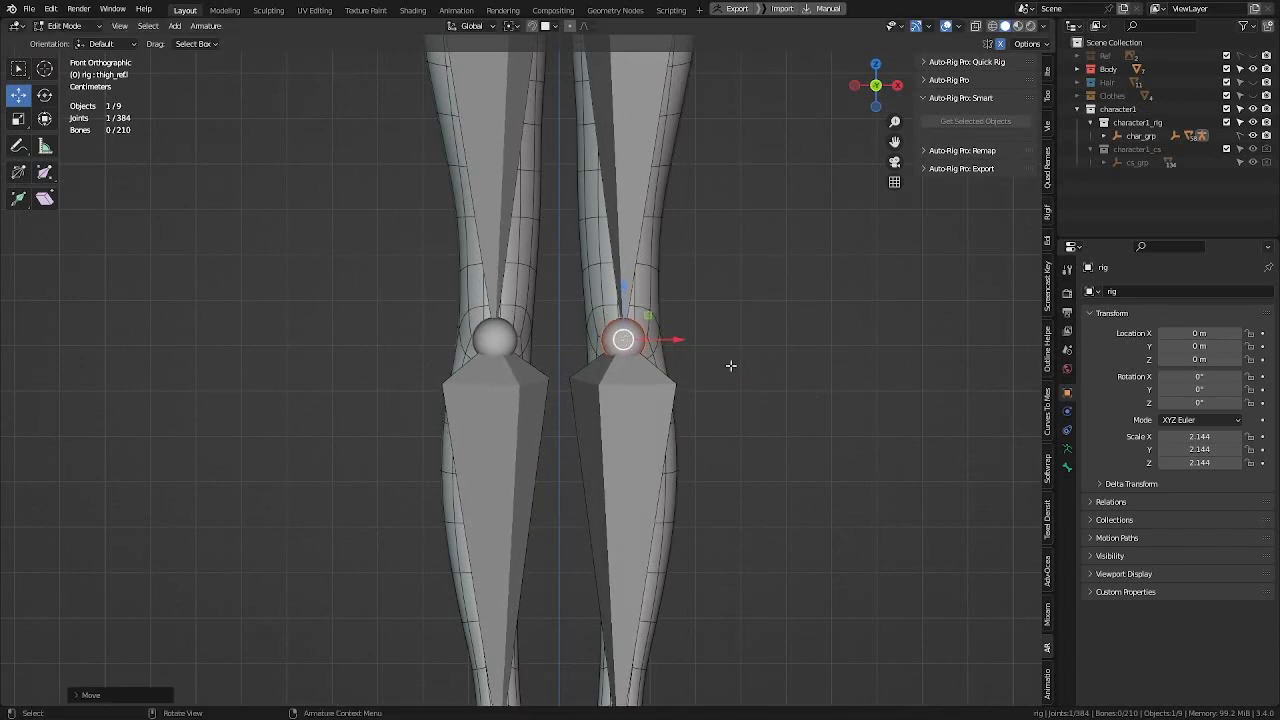
Step: Move the left knee joint slightly backward within the leg in right view
key(KP_3)
middle_drag(642, 385, 600, 338)
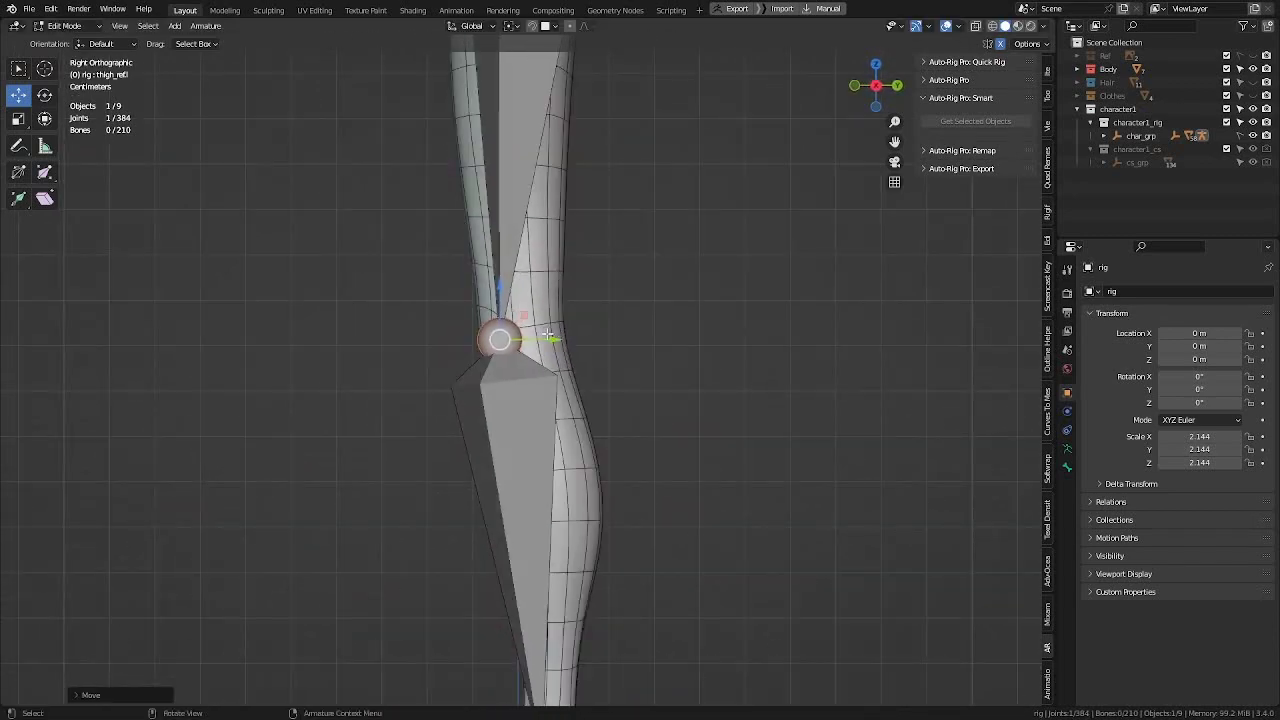
mouse_move(553, 340)
mouse_down()
mouse_move(582, 341)
mouse_move(554, 340)
mouse_up()
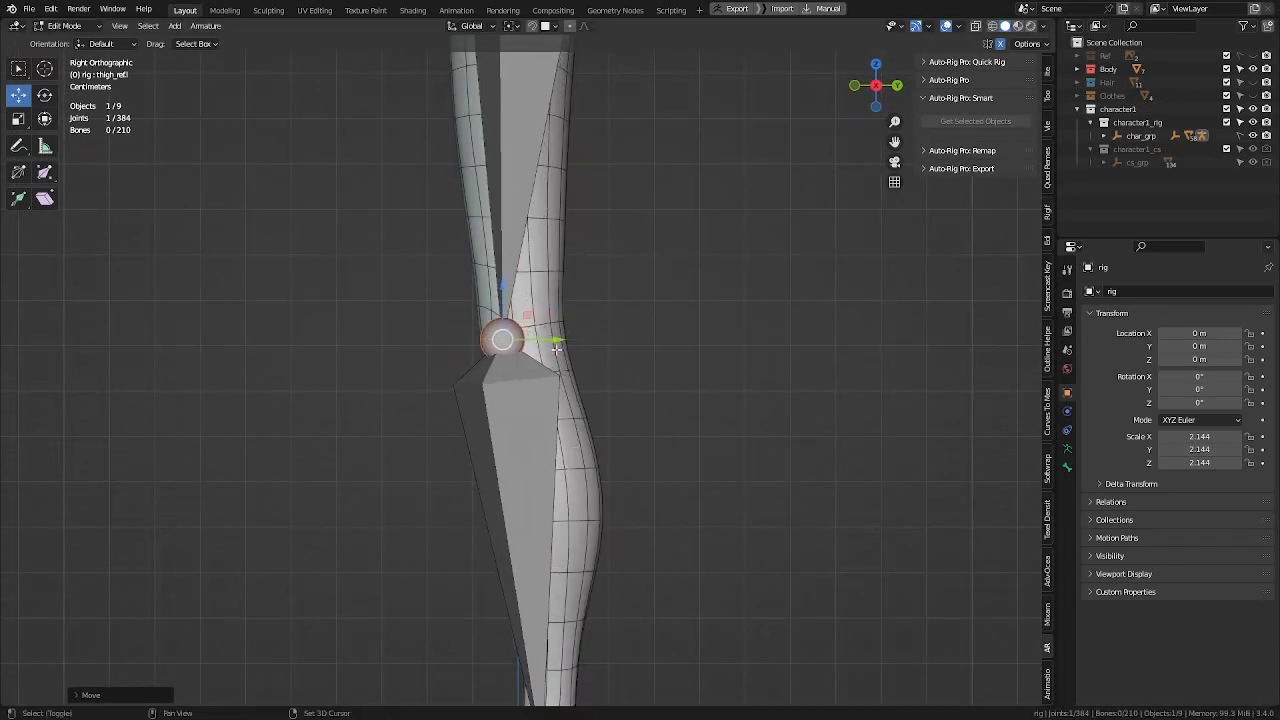
shift+middle_drag(552, 527, 563, 357)
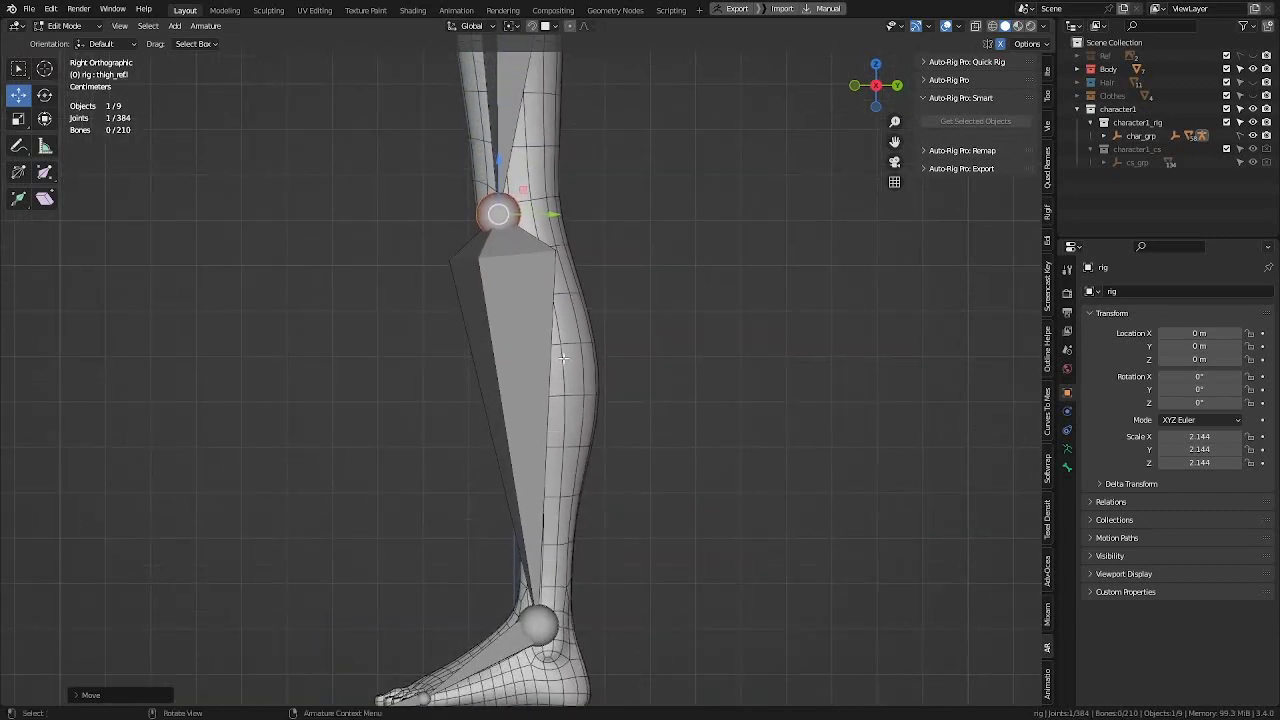
Step: Select the left ankle joint and move it down and slightly backward within the foot in right view
scroll(568, 340, down, 2)
shift+middle_drag(548, 429, 595, 325)
scroll(596, 330, up, 3)
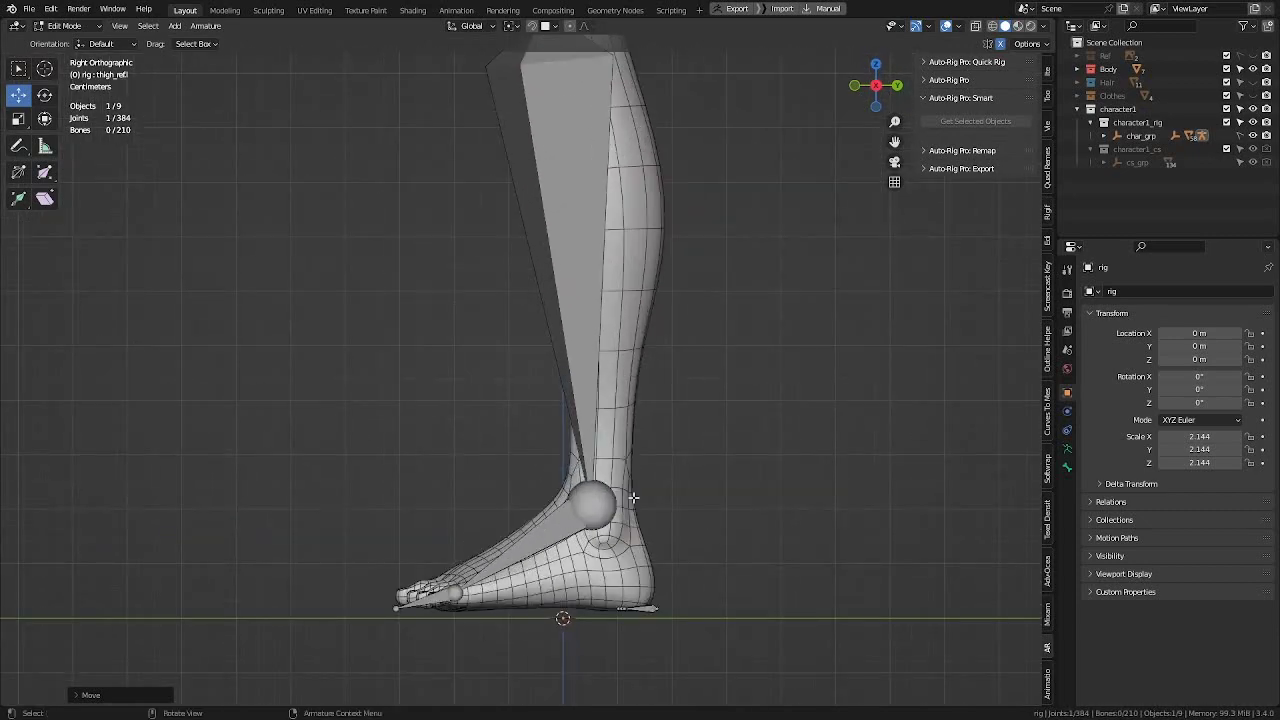
shift+middle_drag(628, 499, 629, 371)
scroll(628, 372, up, 4)
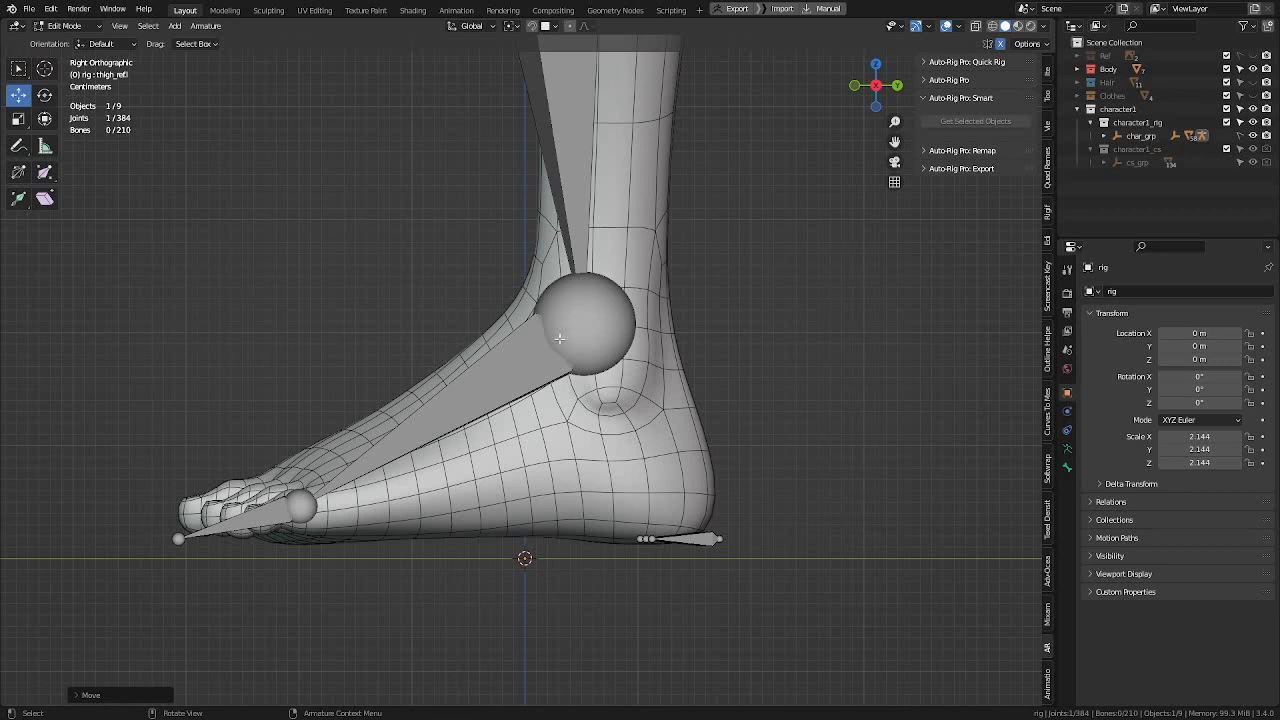
click(591, 309)
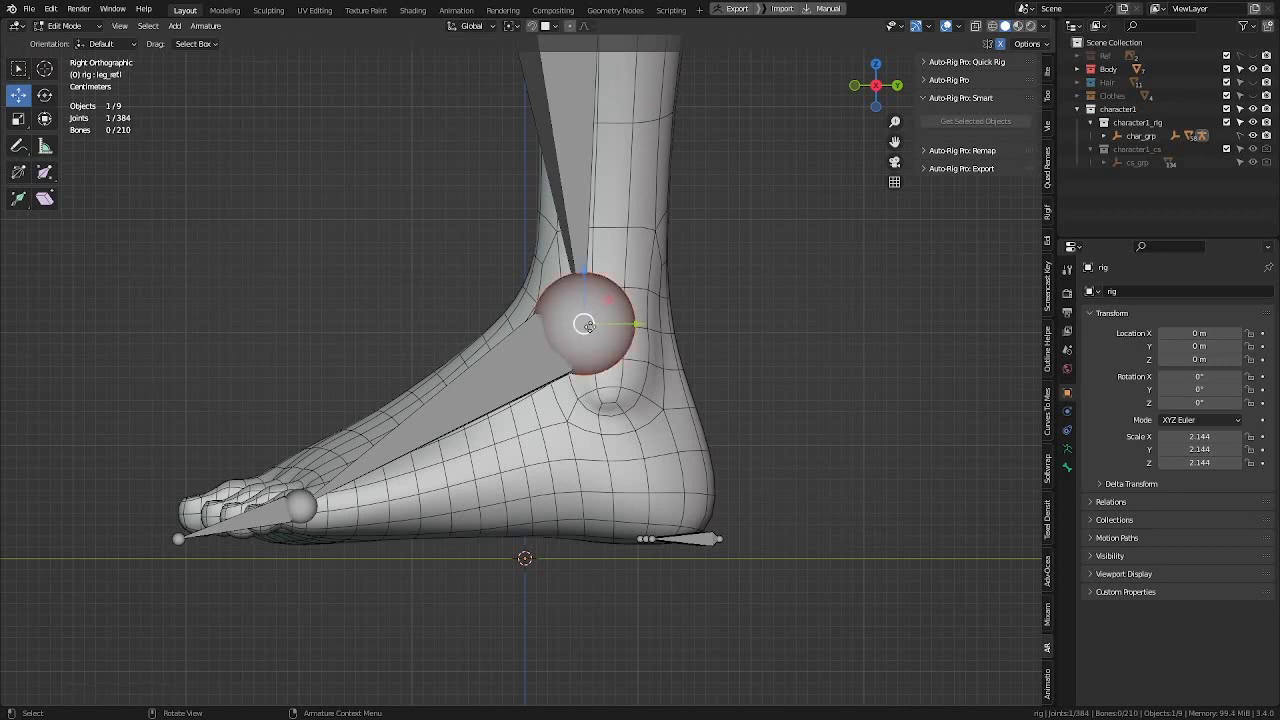
drag(587, 325, 615, 392)
Step: Nudge the left ankle joint slightly inward along X in front view
scroll(613, 392, down, 2)
middle_drag(614, 393, 740, 418)
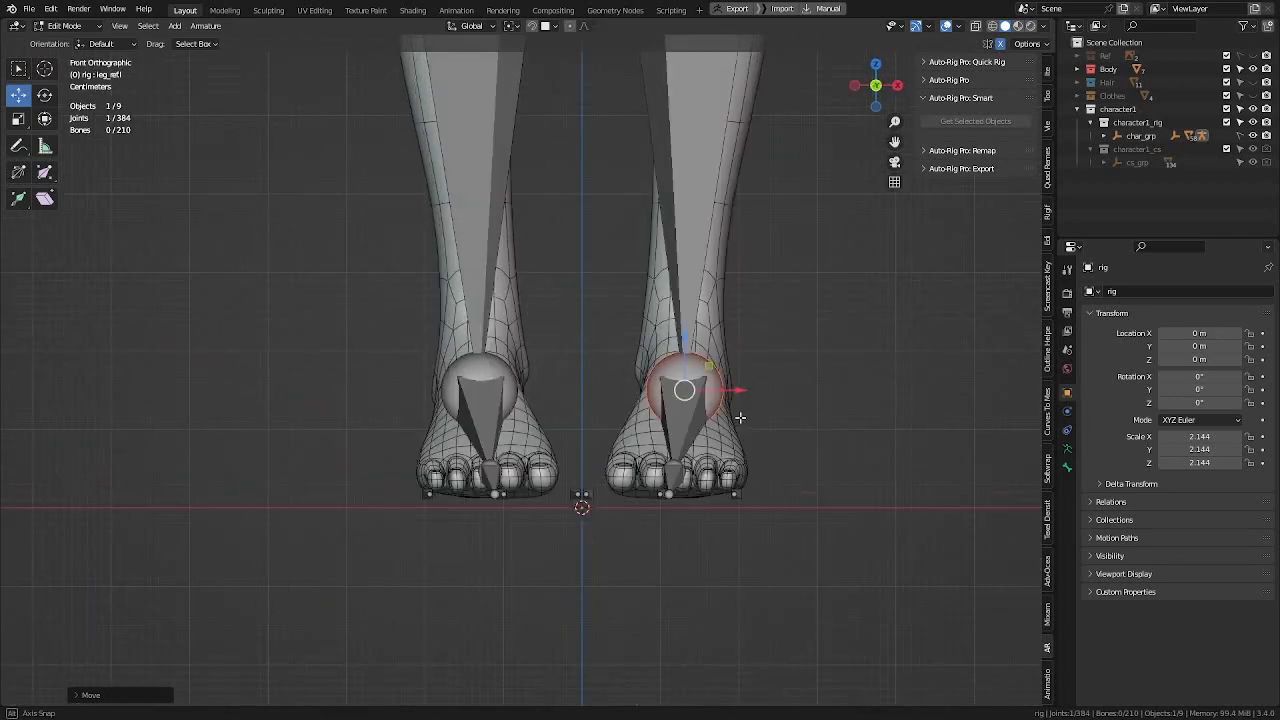
drag(736, 391, 729, 391)
Step: Select the joint between the left foot and toe bones and move it backward along Y in right view
middle_drag(729, 391, 566, 507)
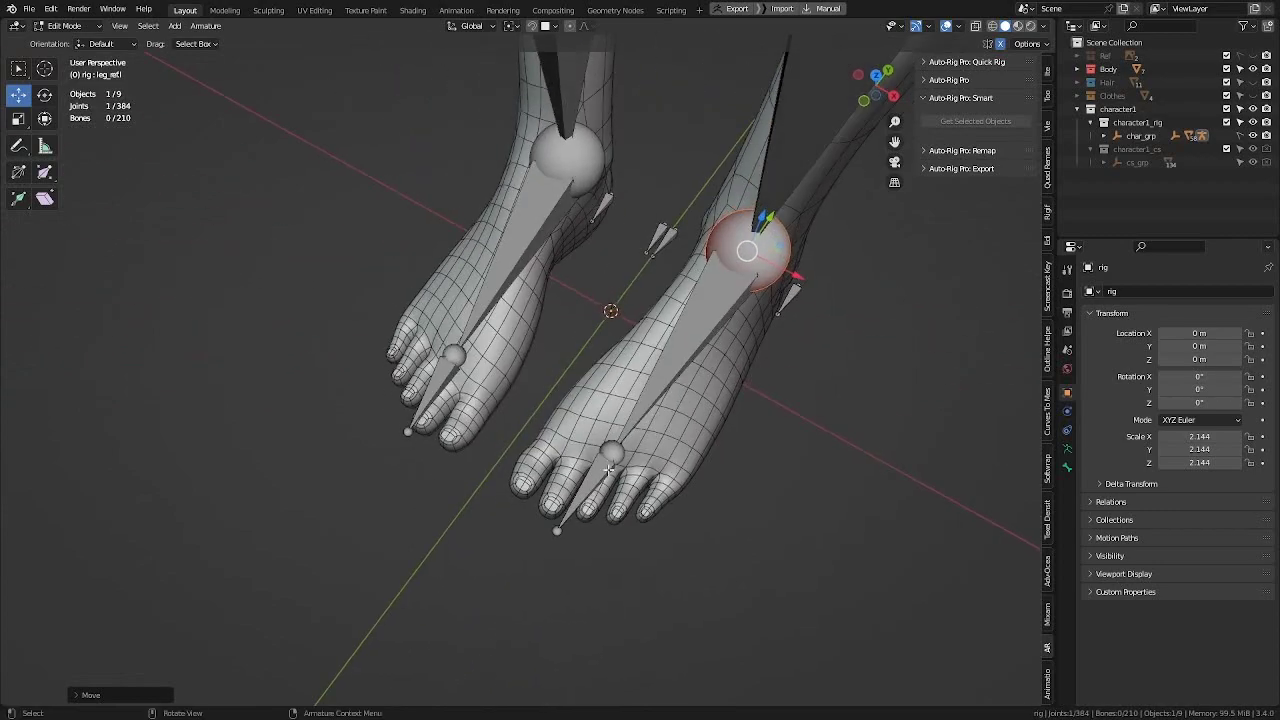
middle_drag(610, 470, 560, 365)
click(502, 358)
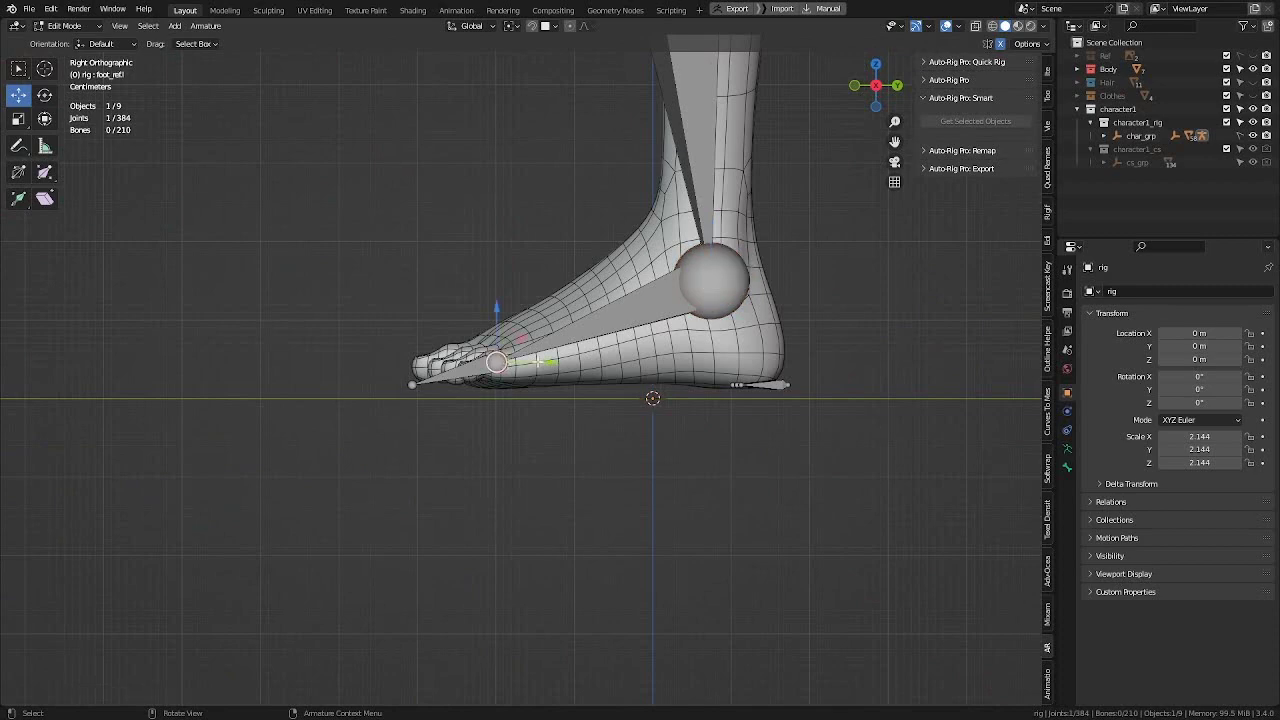
drag(540, 362, 587, 362)
Step: Shift the left toe bone's base joint and tip outward along X to align with the foot, viewed from above
middle_drag(522, 298, 690, 415)
scroll(690, 415, up, 2)
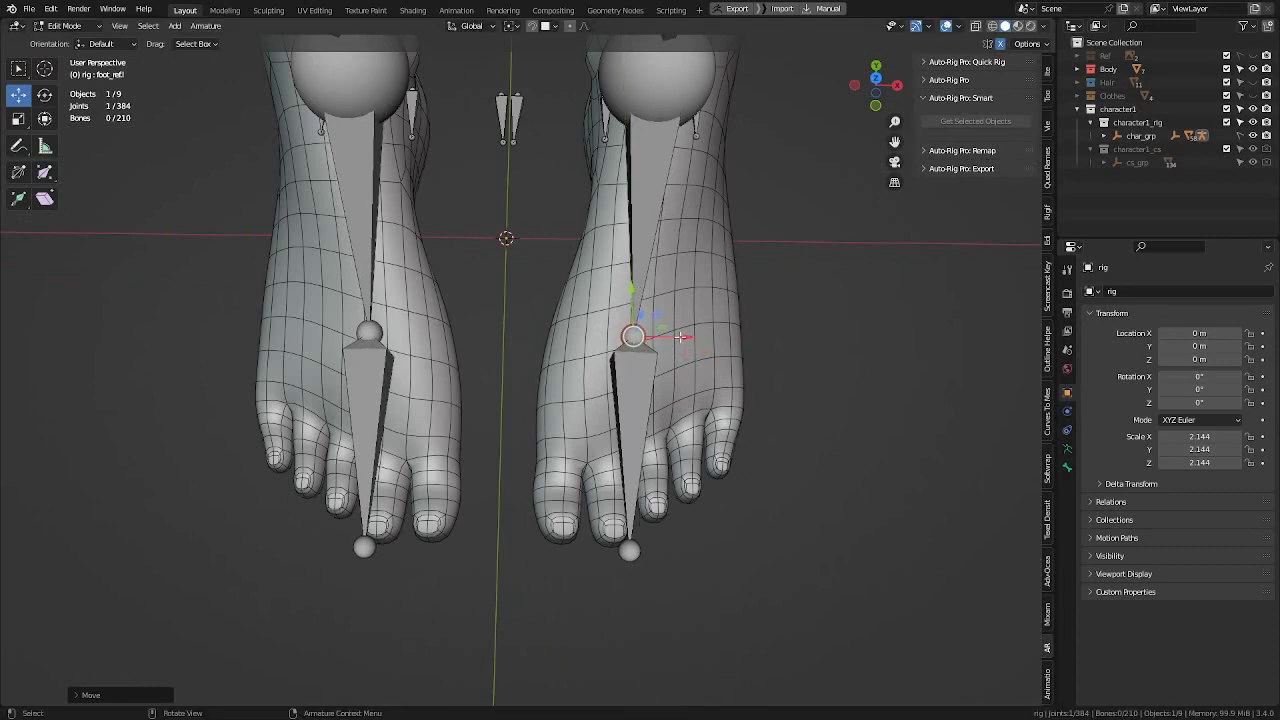
click(629, 550)
key(g)
key(x)
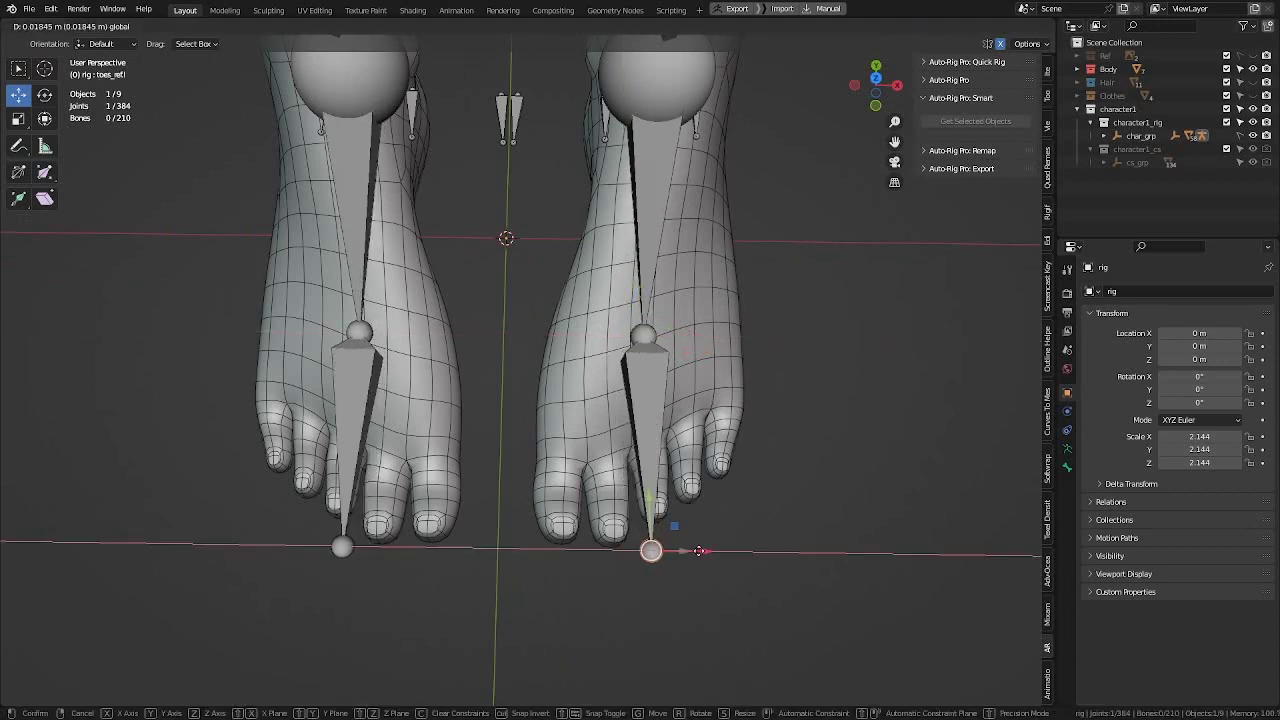
click(688, 550)
Step: Select the left foot's inner bank bone beside the heel and view both heels from behind
middle_drag(688, 550, 633, 465)
middle_drag(575, 511, 637, 471)
click(650, 456)
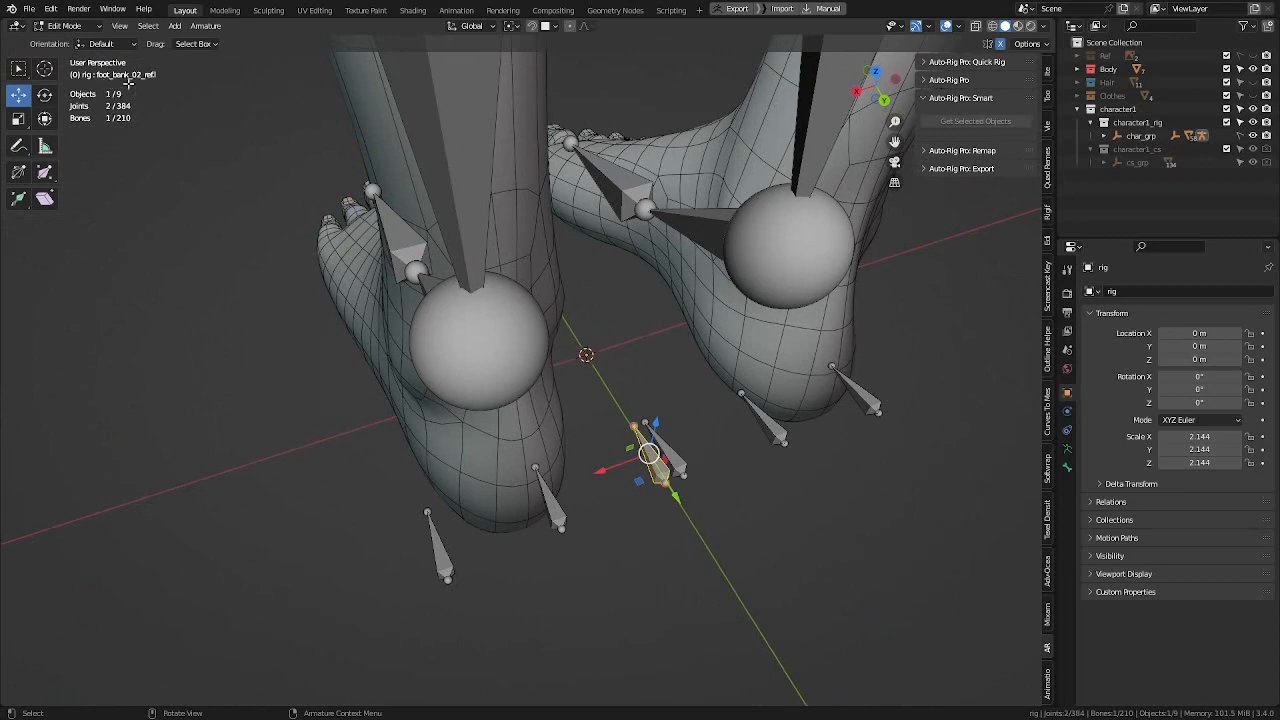
middle_drag(675, 411, 643, 354)
shift+middle_drag(560, 345, 601, 389)
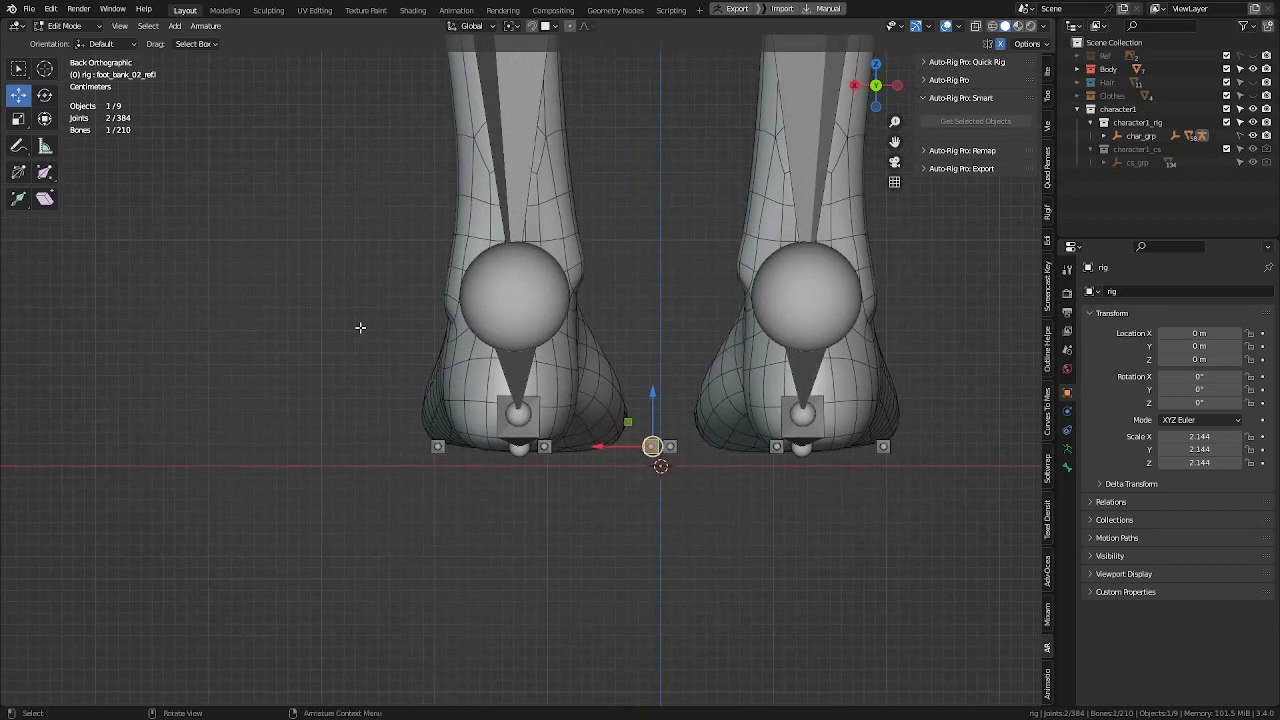
Step: Annotate the left foot's three heel and bank bones with a freehand curve, erase it, and return to the Move tool
click(18, 146)
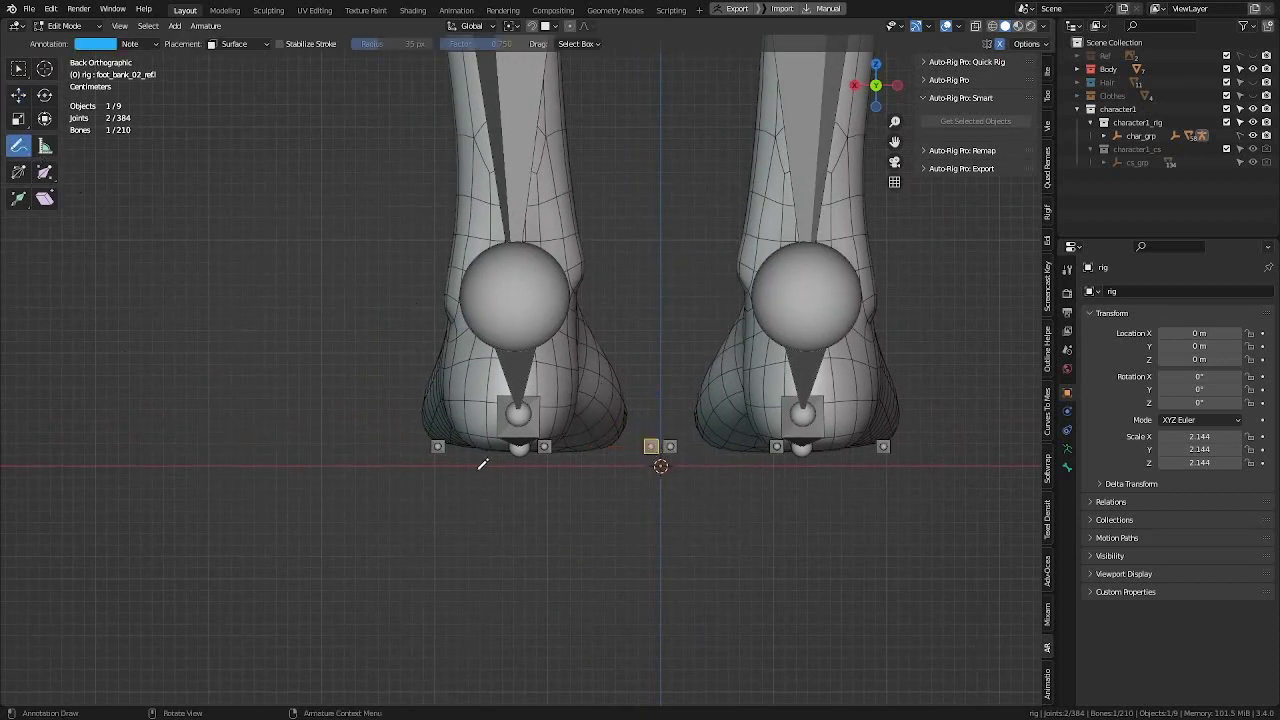
drag(492, 540, 695, 410)
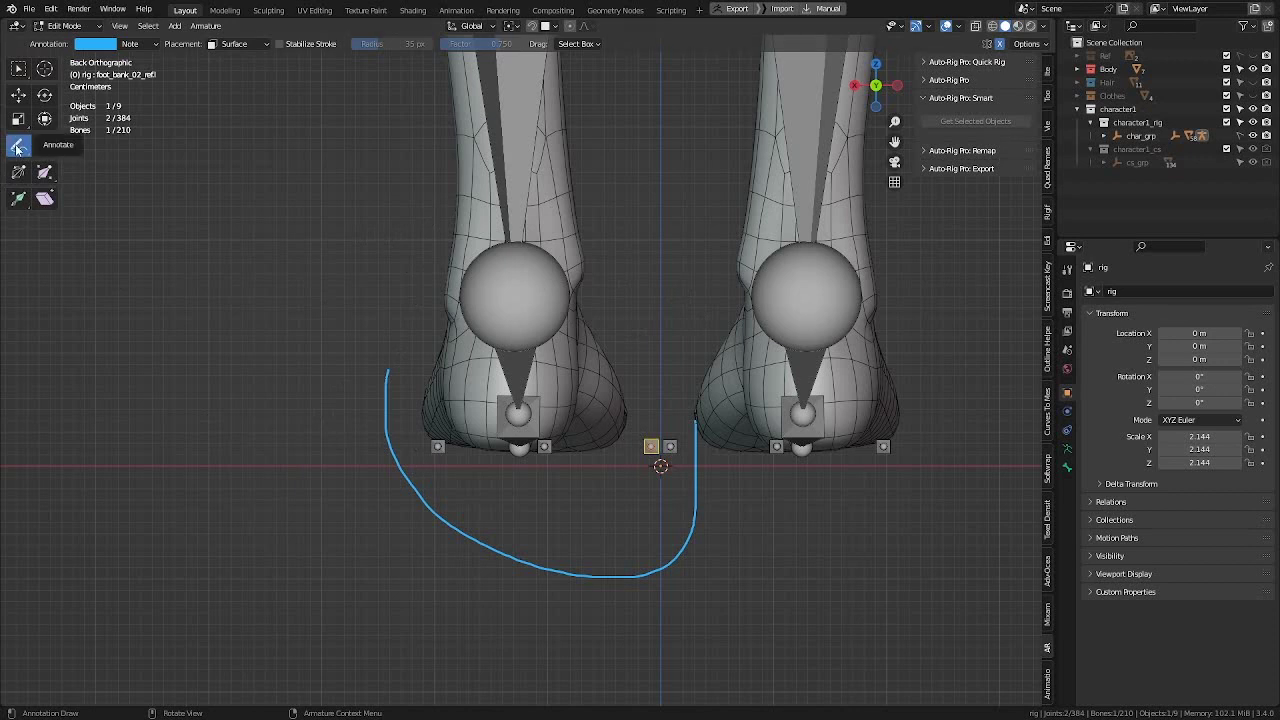
mouse_move(20, 150)
mouse_down()
mouse_move(80, 177)
mouse_move(94, 234)
mouse_up()
mouse_move(712, 343)
mouse_down()
mouse_move(629, 606)
mouse_move(372, 301)
mouse_up()
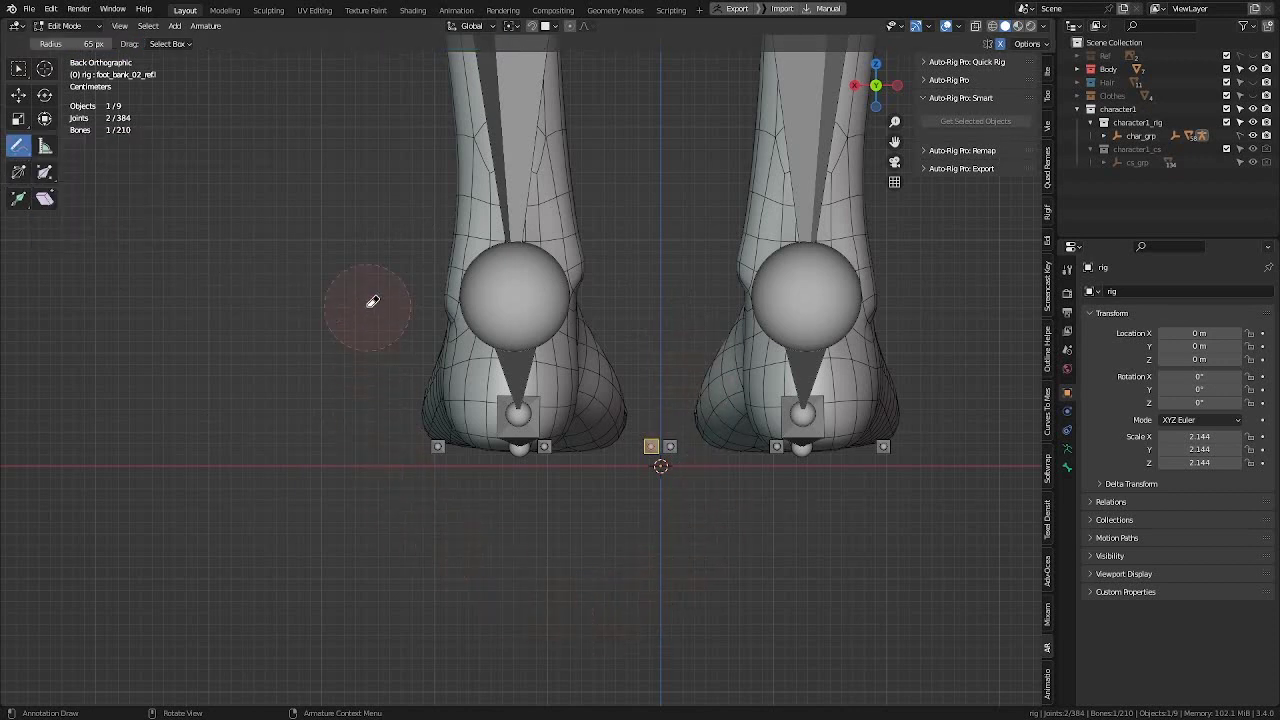
click(20, 96)
Step: Add the left heel bone and outer bank bone to the selection and move all three about 0.026 m outward along X
middle_drag(600, 470, 650, 505)
middle_drag(680, 556, 620, 458)
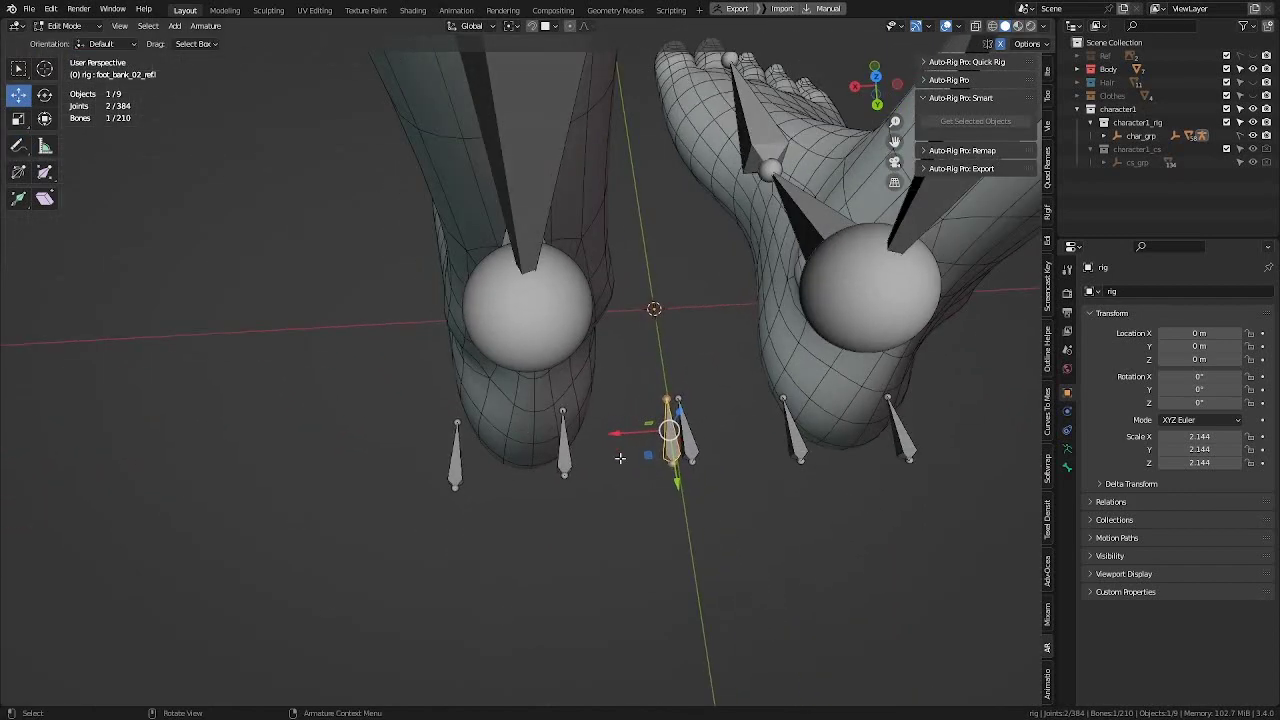
shift+click(561, 456)
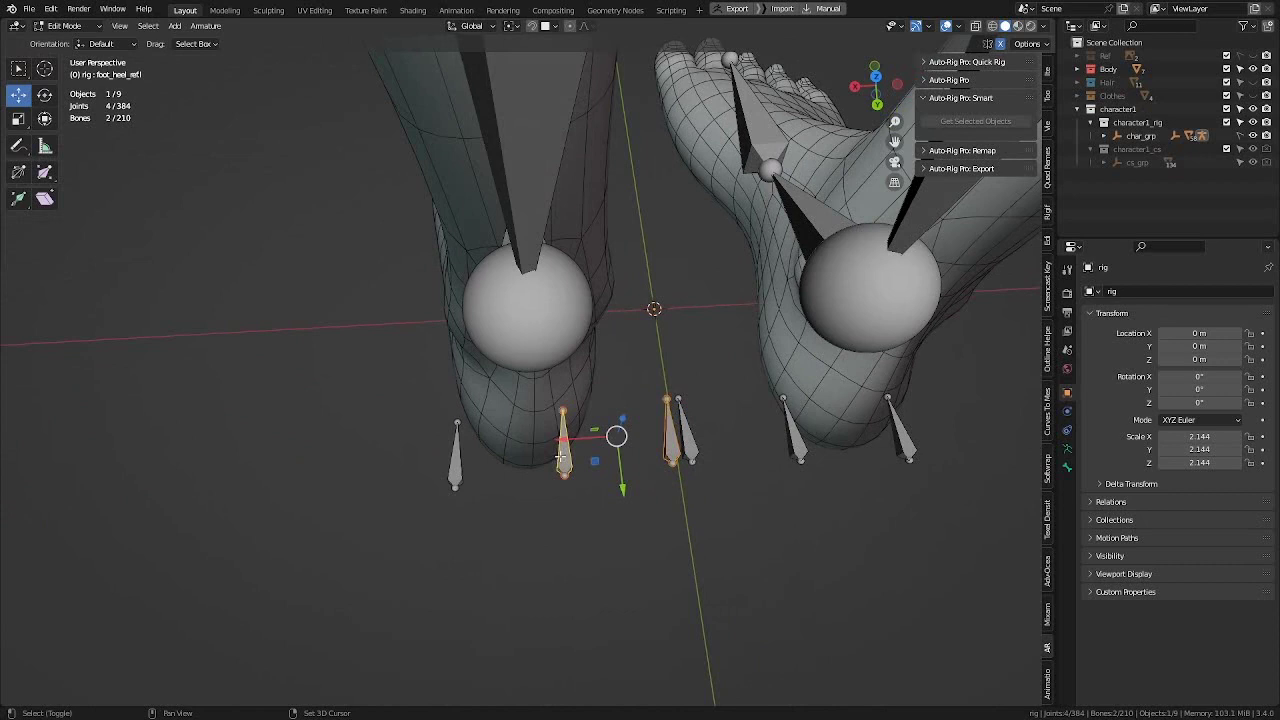
shift+click(453, 470)
middle_drag(453, 470, 525, 449)
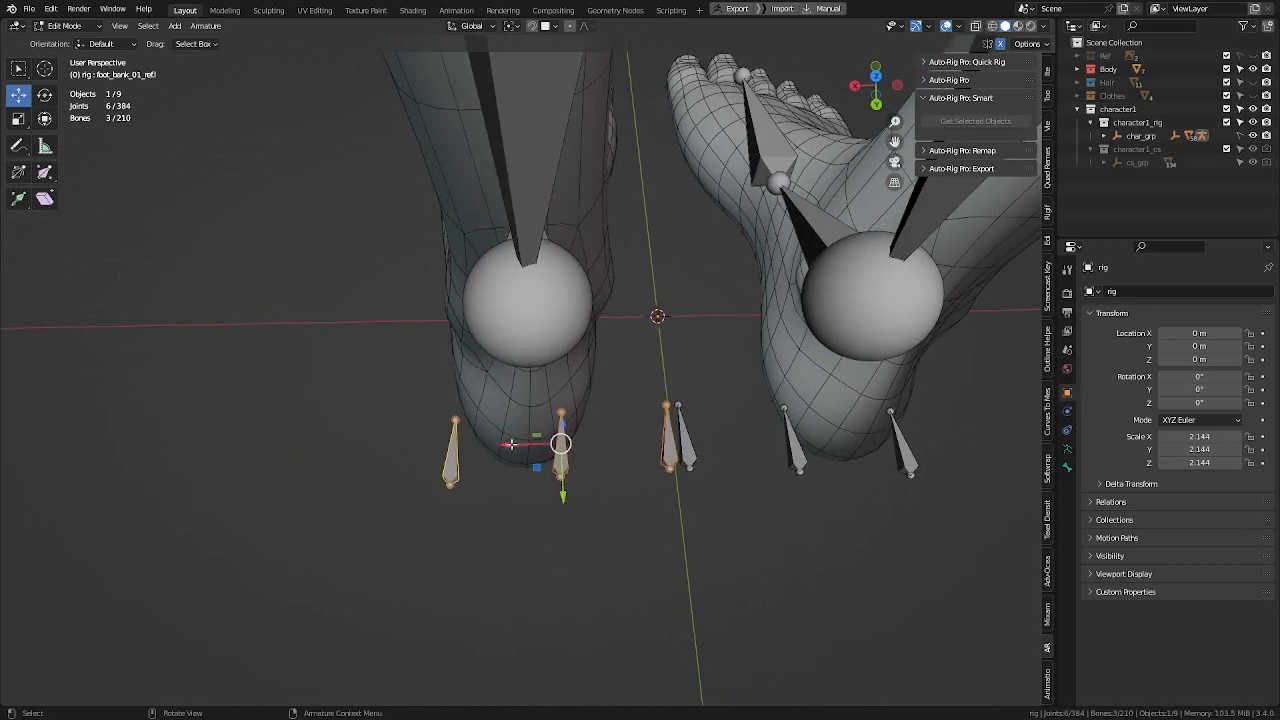
key(g)
key(x)
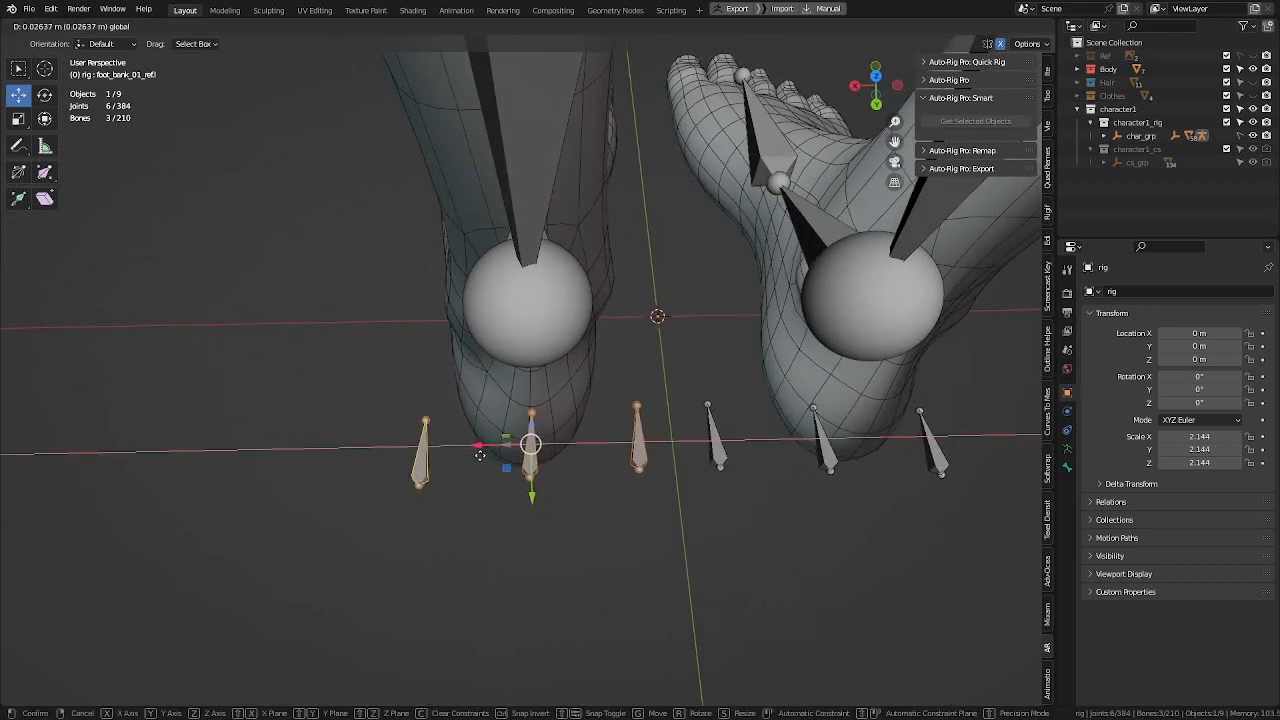
click(480, 455)
click(606, 489)
Step: Move the left foot's inner and outer bank bones individually closer to the sides of the foot
click(637, 445)
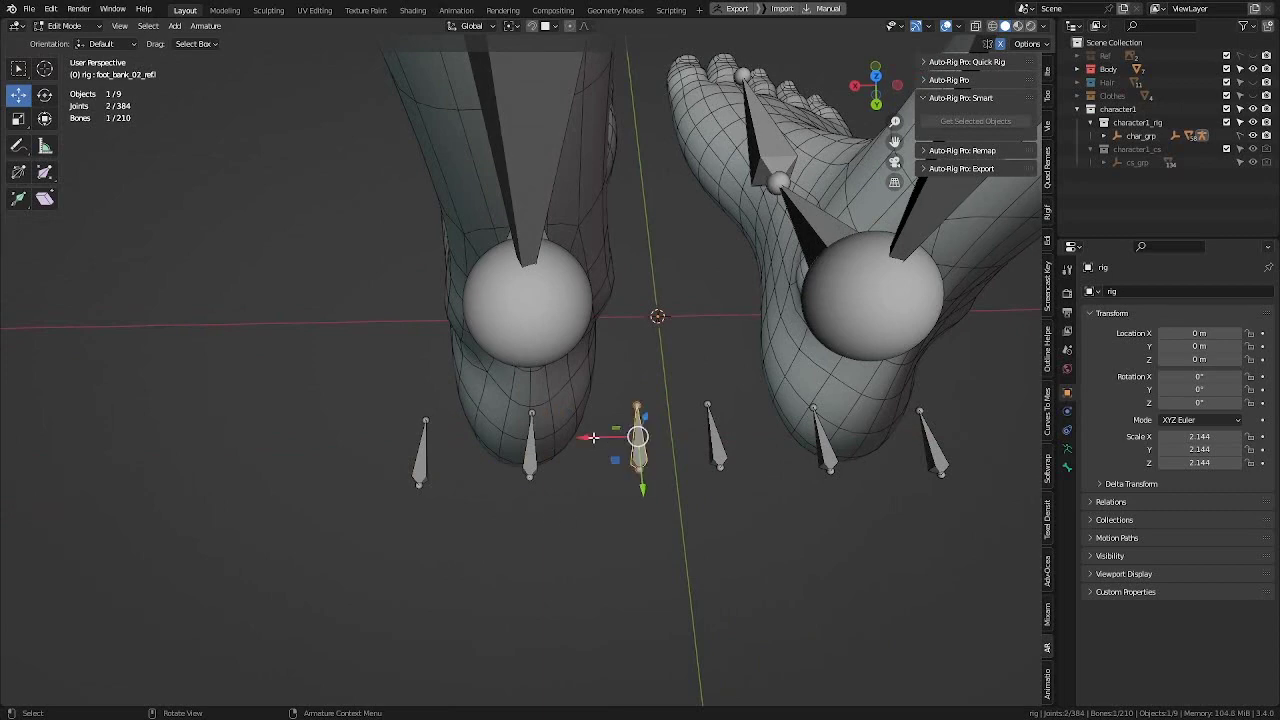
drag(593, 437, 569, 437)
click(429, 454)
key(g)
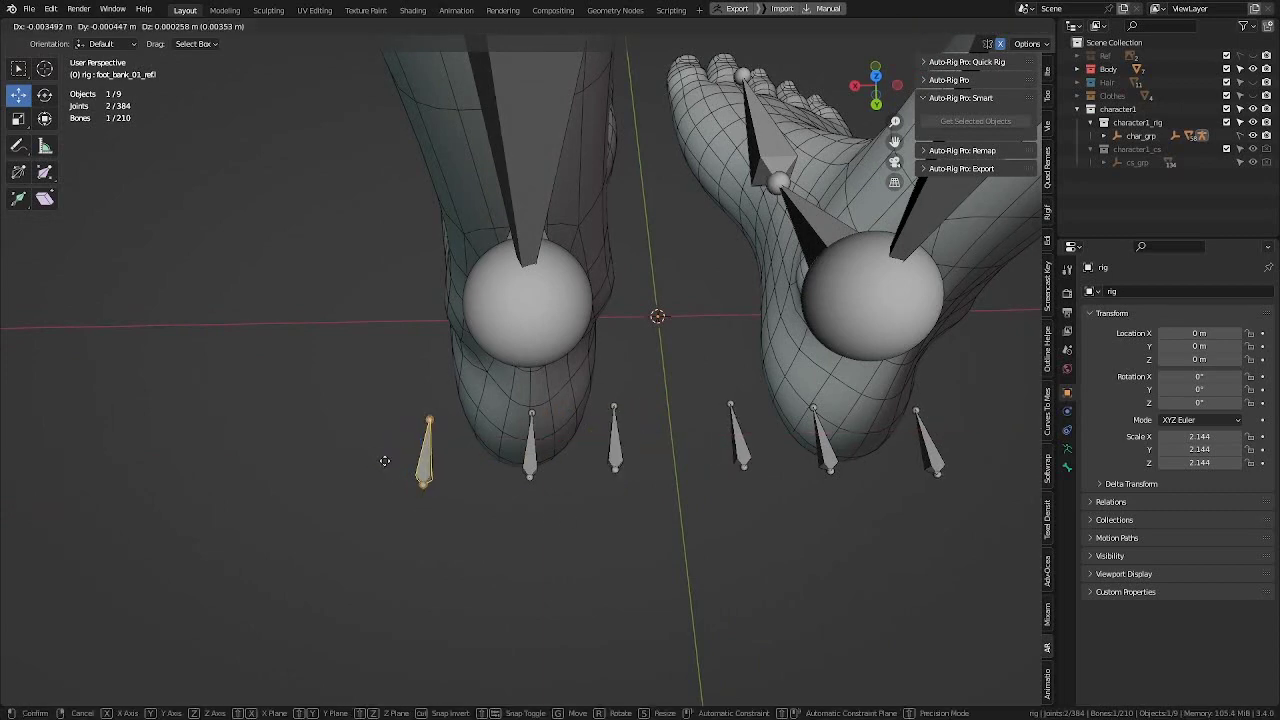
click(400, 458)
click(509, 571)
Step: Frame the upper torso around the left collarbone and select the left shoulder bone
middle_drag(366, 566, 846, 409)
scroll(580, 468, down, 5)
scroll(624, 434, up, 2)
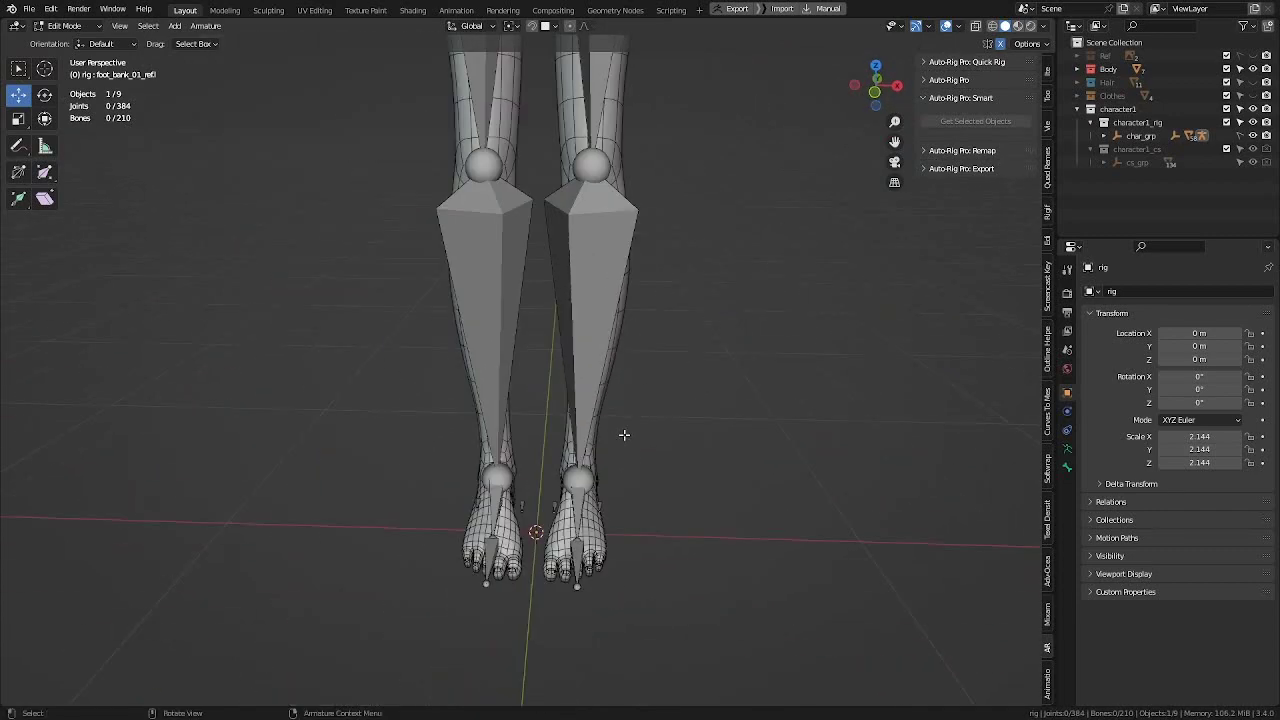
scroll(624, 435, down, 2)
mouse_move(648, 380)
middle_down()
mouse_move(526, 449)
mouse_move(489, 446)
mouse_move(521, 433)
mouse_move(480, 454)
mouse_move(512, 616)
middle_up()
shift+middle_drag(456, 384, 486, 556)
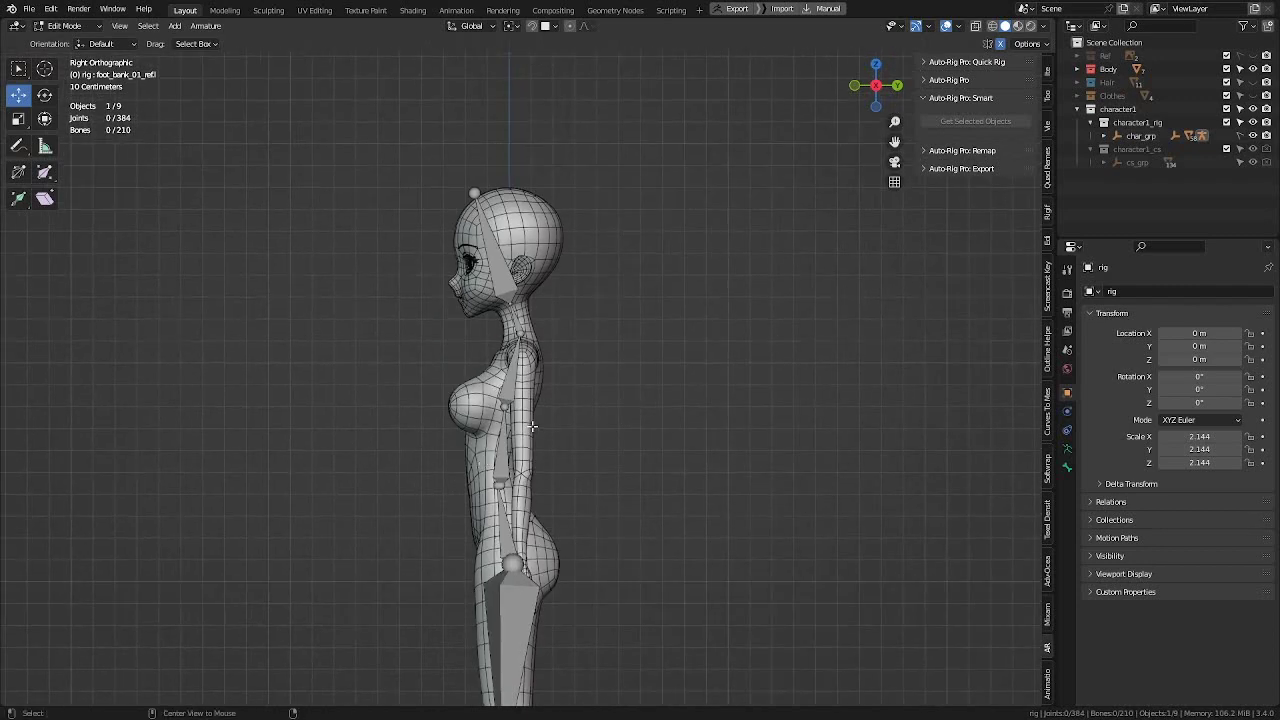
key(alt+h)
alt+middle_drag(534, 433, 568, 348)
scroll(704, 350, up, 6)
middle_drag(660, 258, 532, 356)
scroll(491, 308, up, 2)
click(494, 307)
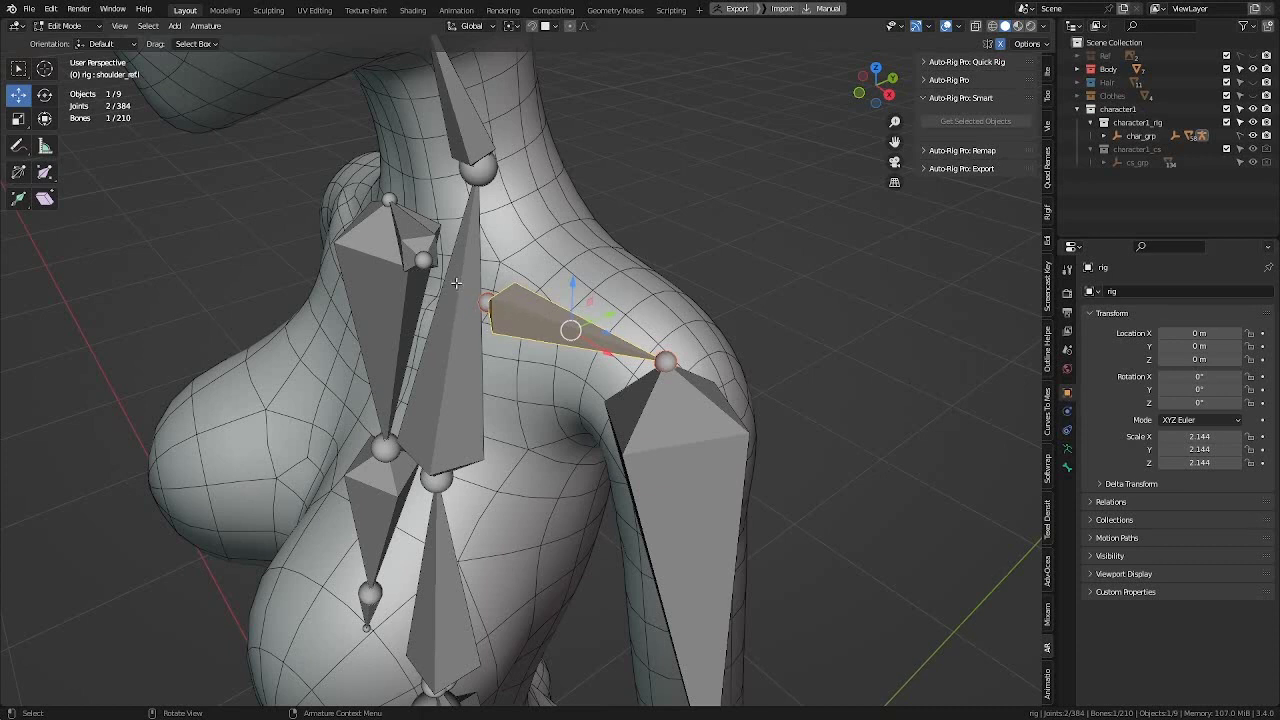
Step: Toggle the rig's In Front display off and on to compare the shoulder bone with the body surface
click(1092, 575)
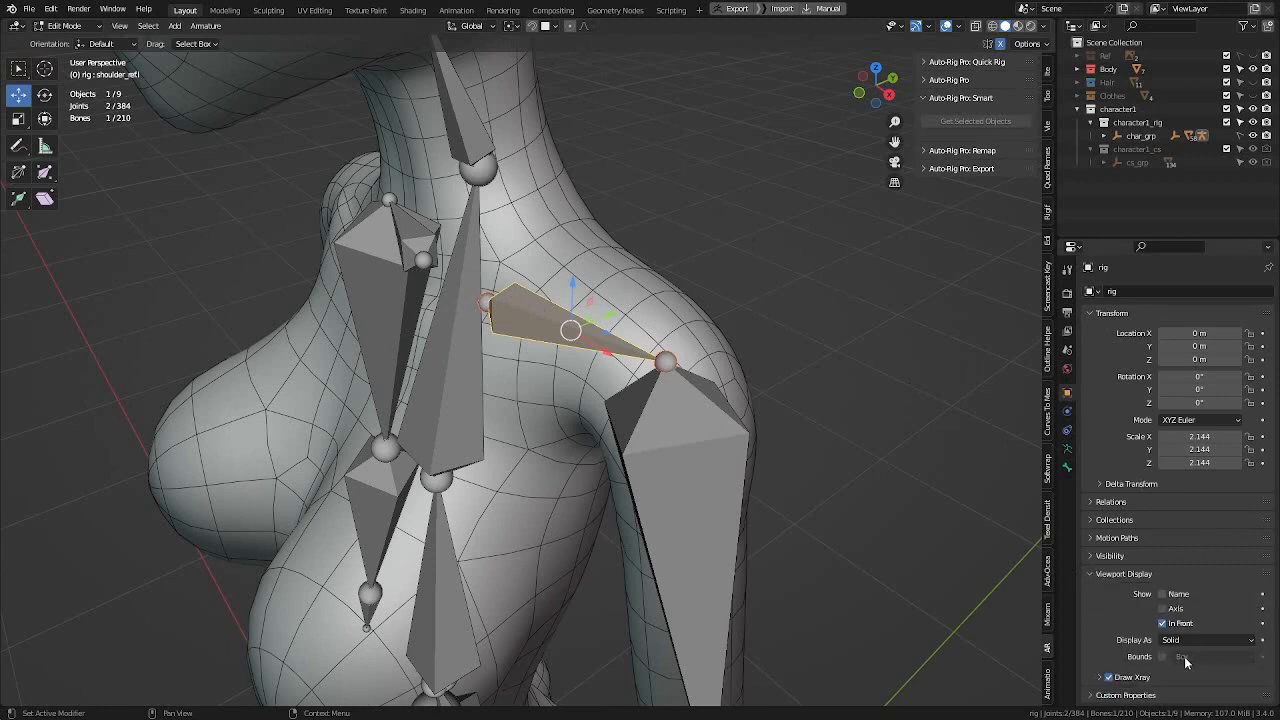
click(1162, 624)
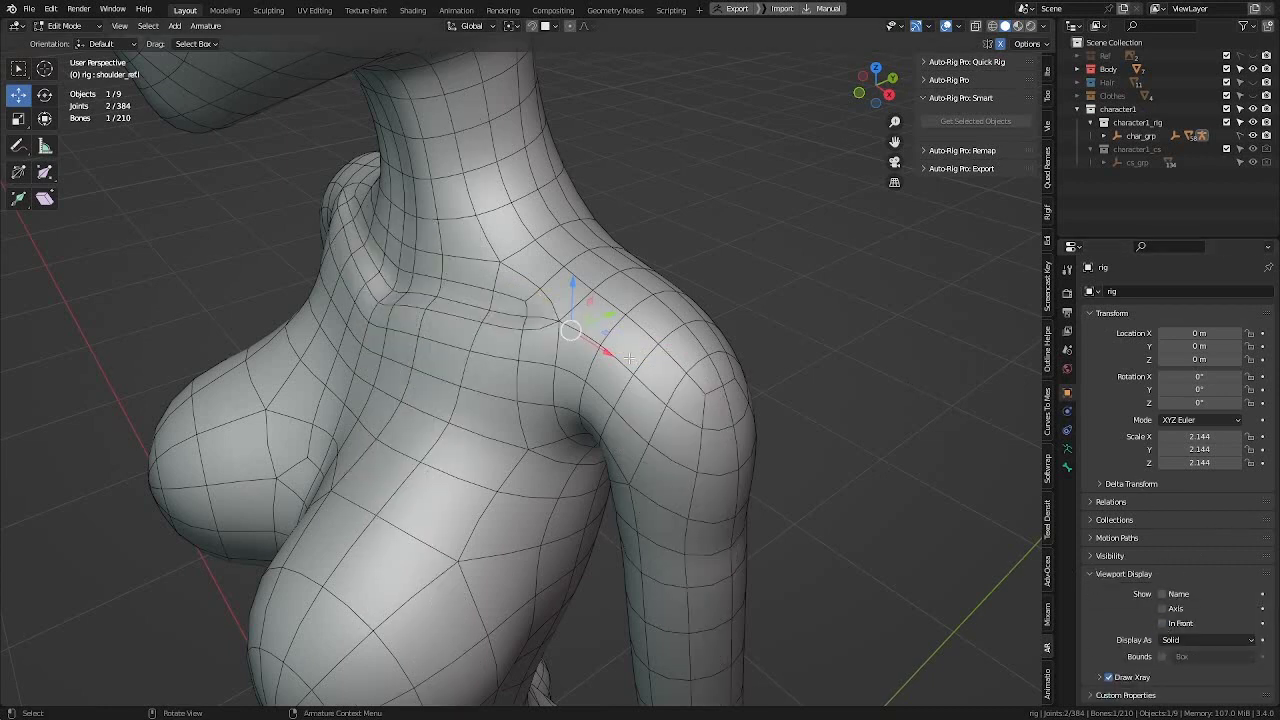
click(1162, 623)
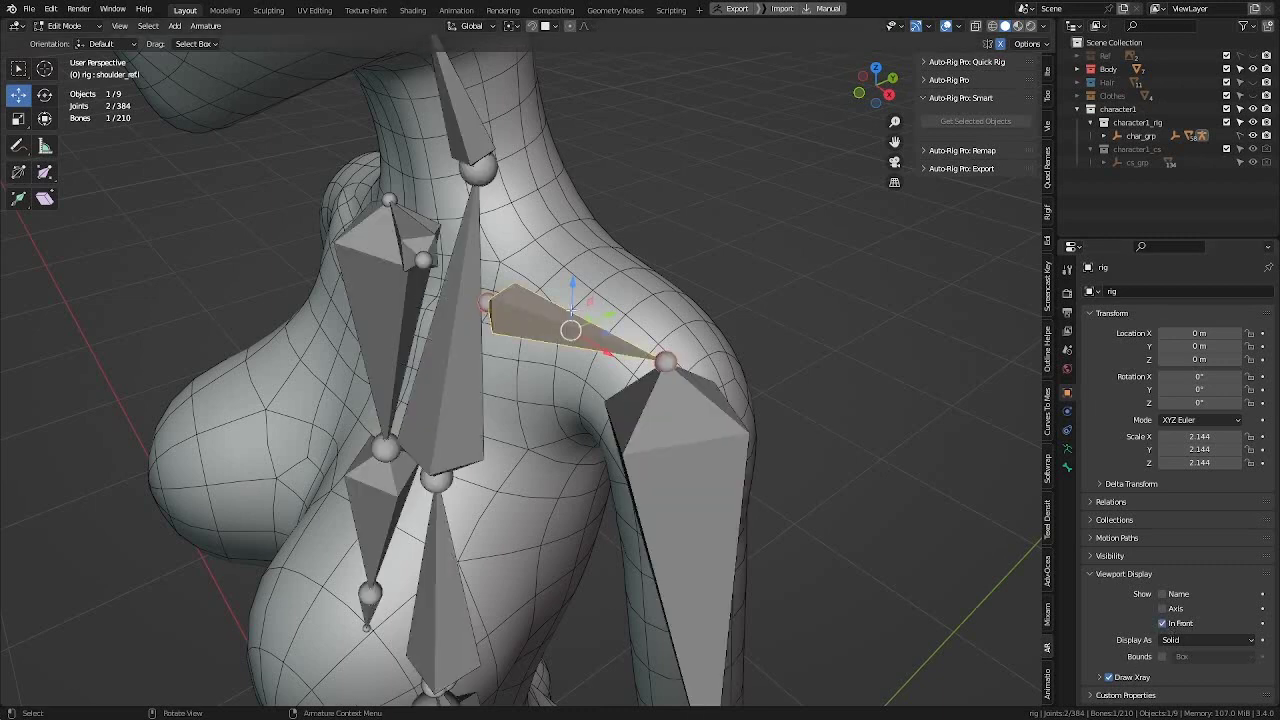
Step: Turn off In Front for the rig and move the left shoulder bone's inner joint forward to the collarbone surface
click(484, 303)
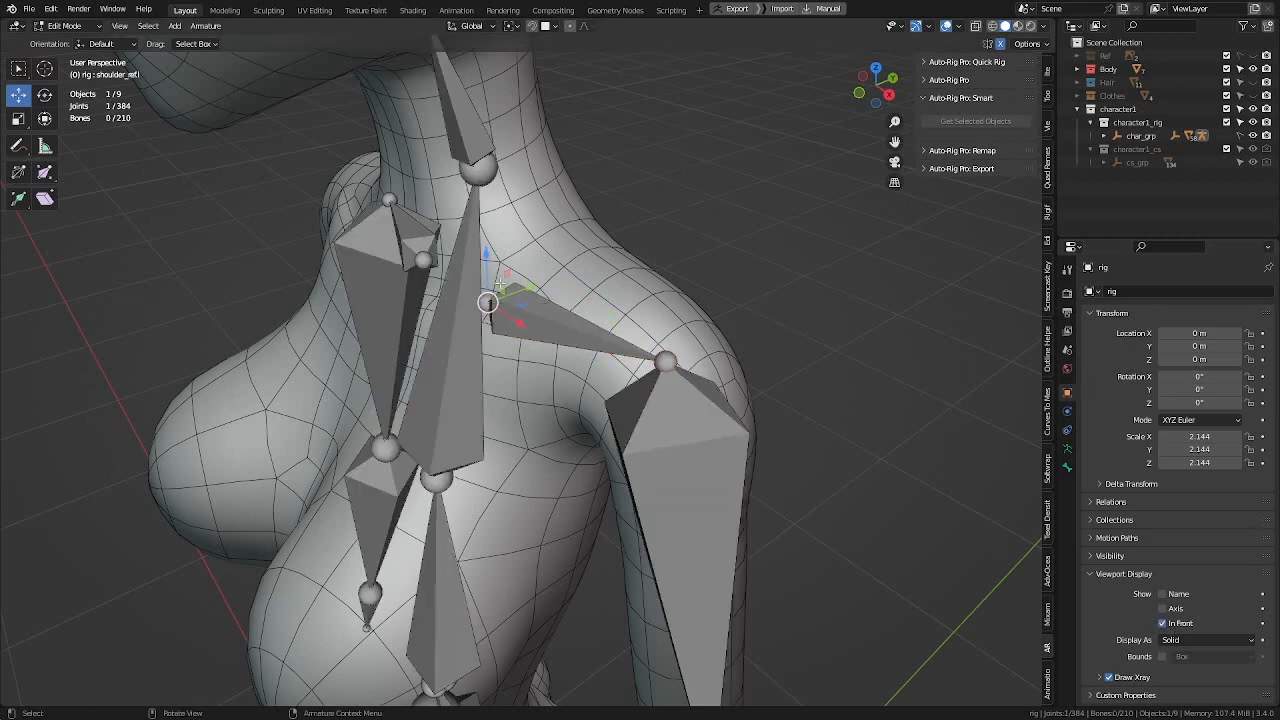
click(1162, 623)
drag(499, 284, 437, 300)
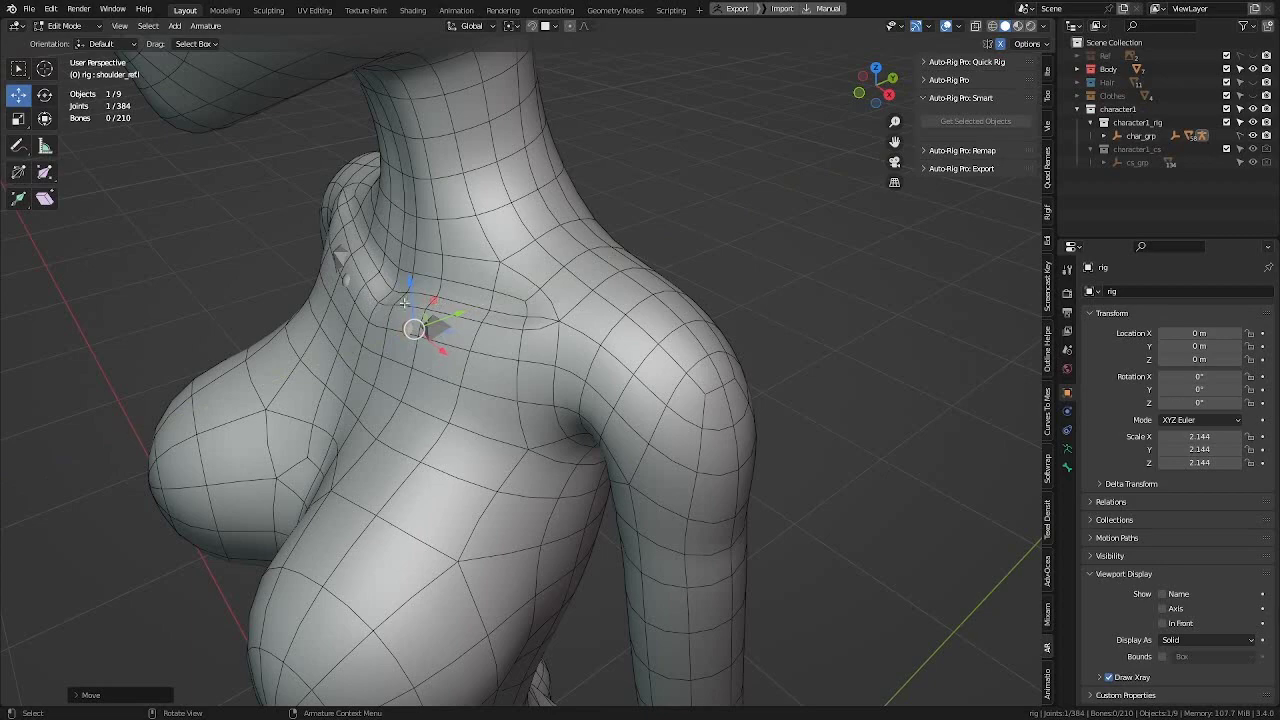
Step: Move the left shoulder bone's inner joint toward the collarbone's center in front view and turn In Front back on
middle_drag(404, 303, 566, 250)
scroll(556, 249, up, 3)
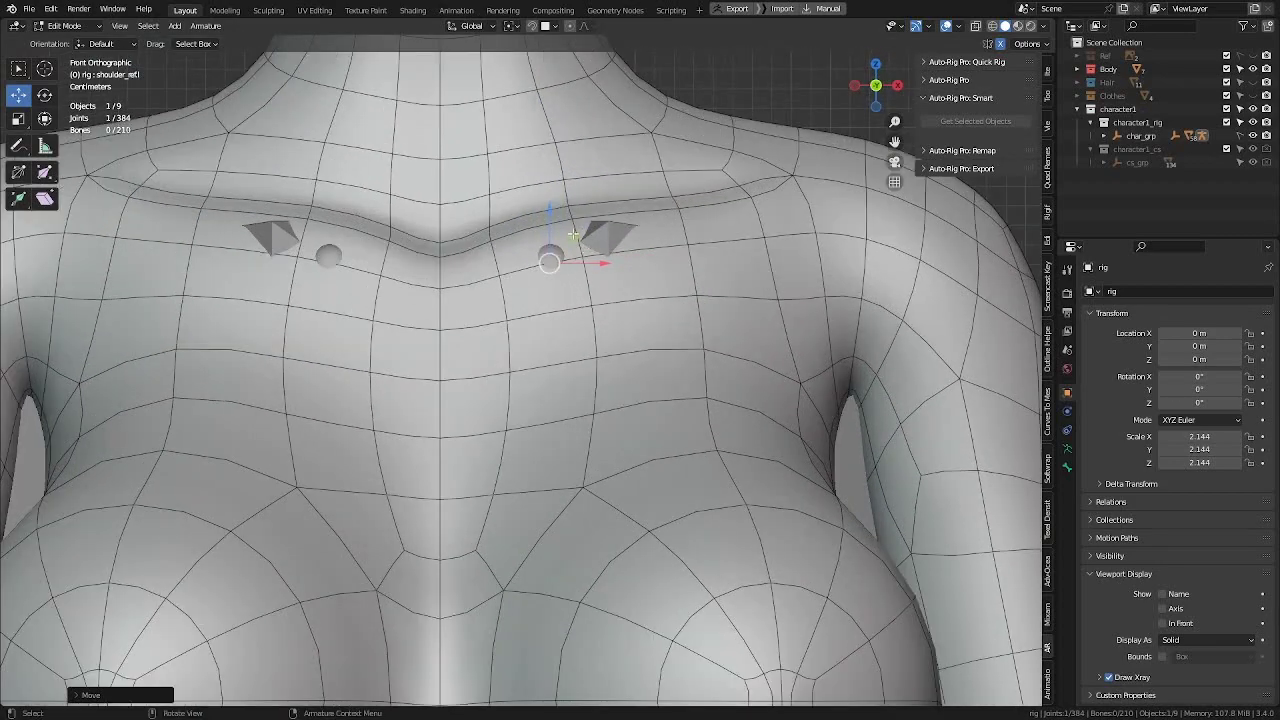
drag(575, 236, 522, 242)
scroll(688, 216, down, 2)
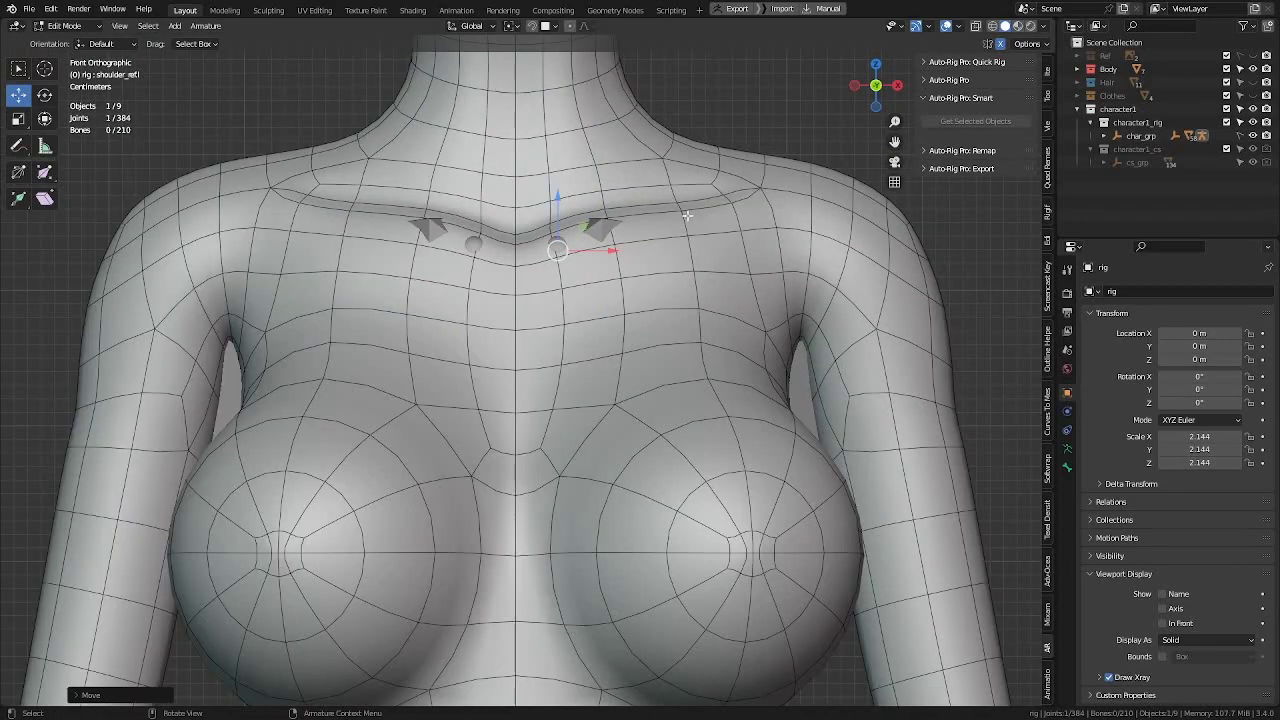
middle_drag(710, 200, 684, 265)
click(1163, 623)
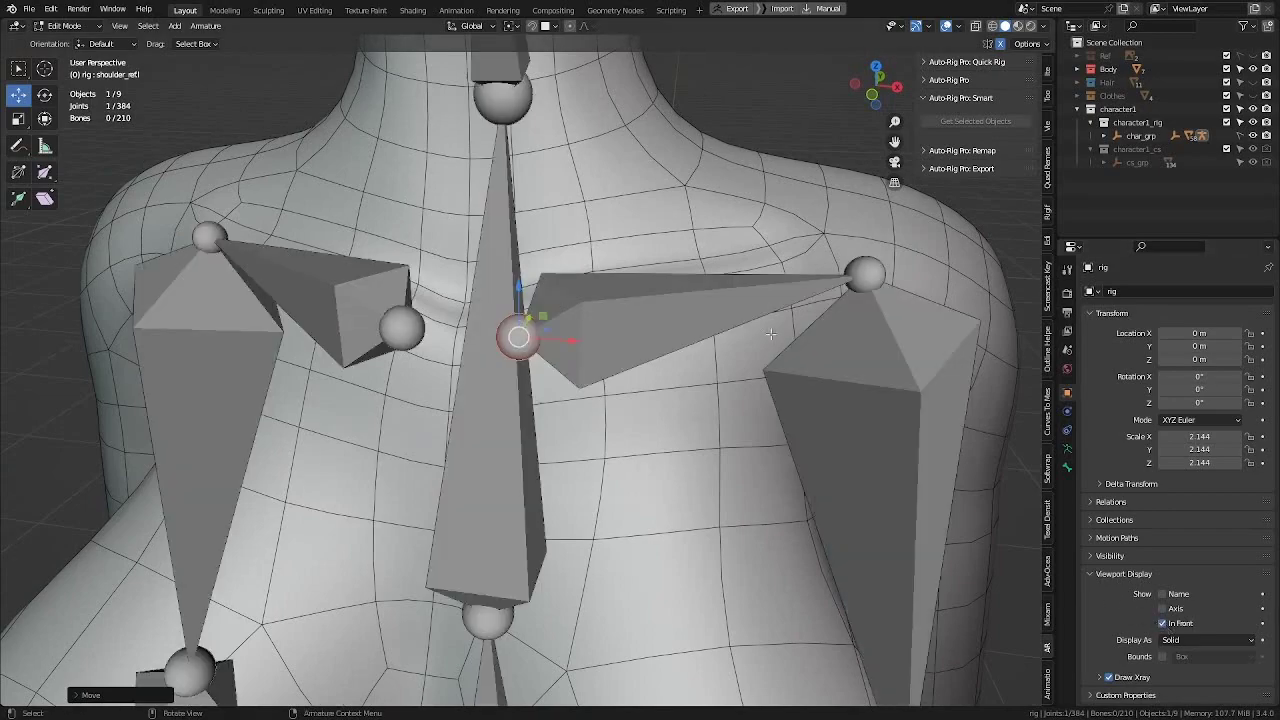
Step: Select the left shoulder bone's outer joint and raise it slightly within the shoulder in front view
middle_drag(720, 420, 639, 375)
alt+middle_drag(629, 395, 697, 194)
middle_drag(697, 330, 714, 146)
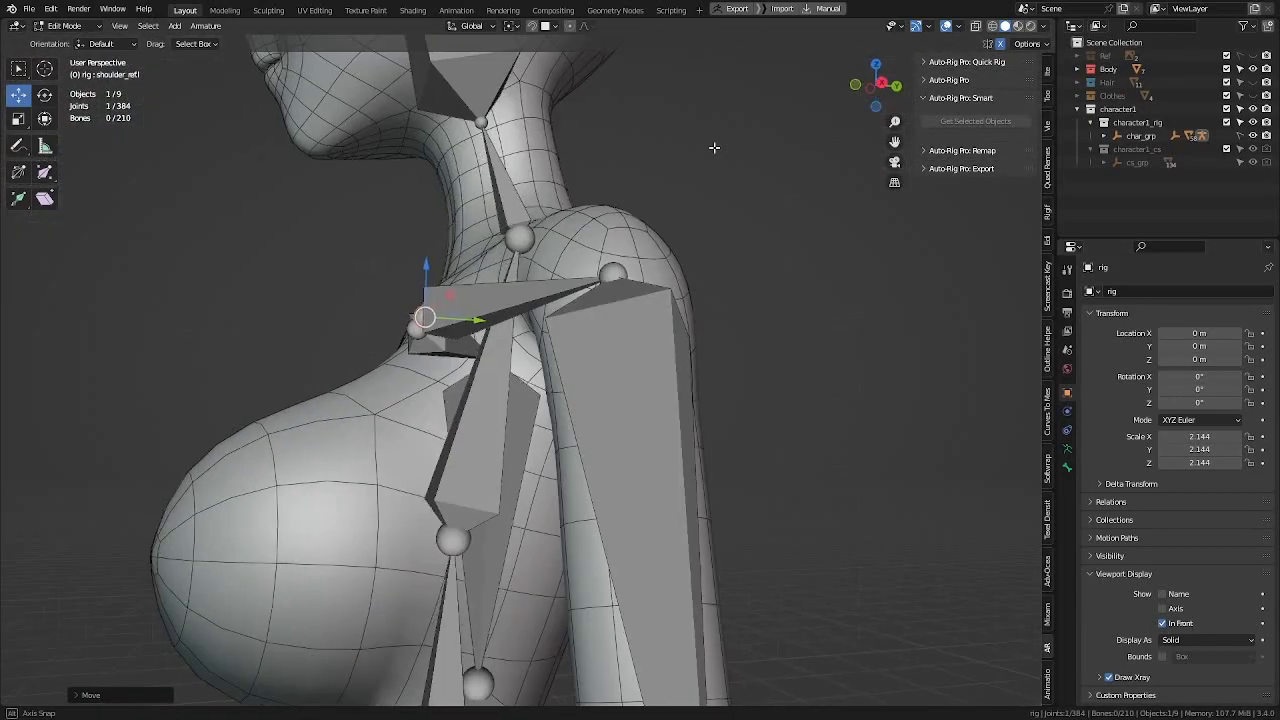
middle_drag(619, 258, 731, 283)
shift+middle_drag(539, 269, 638, 330)
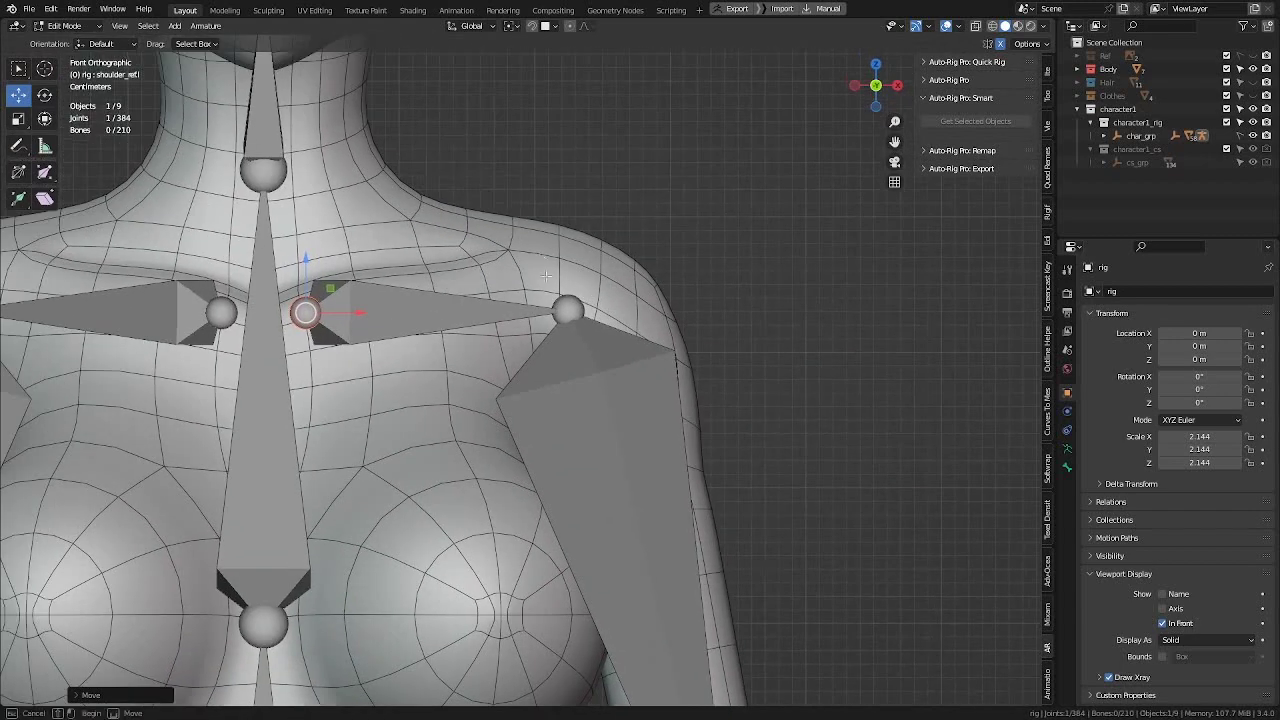
click(574, 305)
mouse_move(577, 301)
mouse_down()
mouse_move(600, 280)
mouse_move(584, 281)
mouse_up()
Step: Reposition the left elbow joint of the arm reference bone within the mesh's elbow in front view
scroll(689, 479, down, 3)
shift+middle_drag(689, 479, 662, 214)
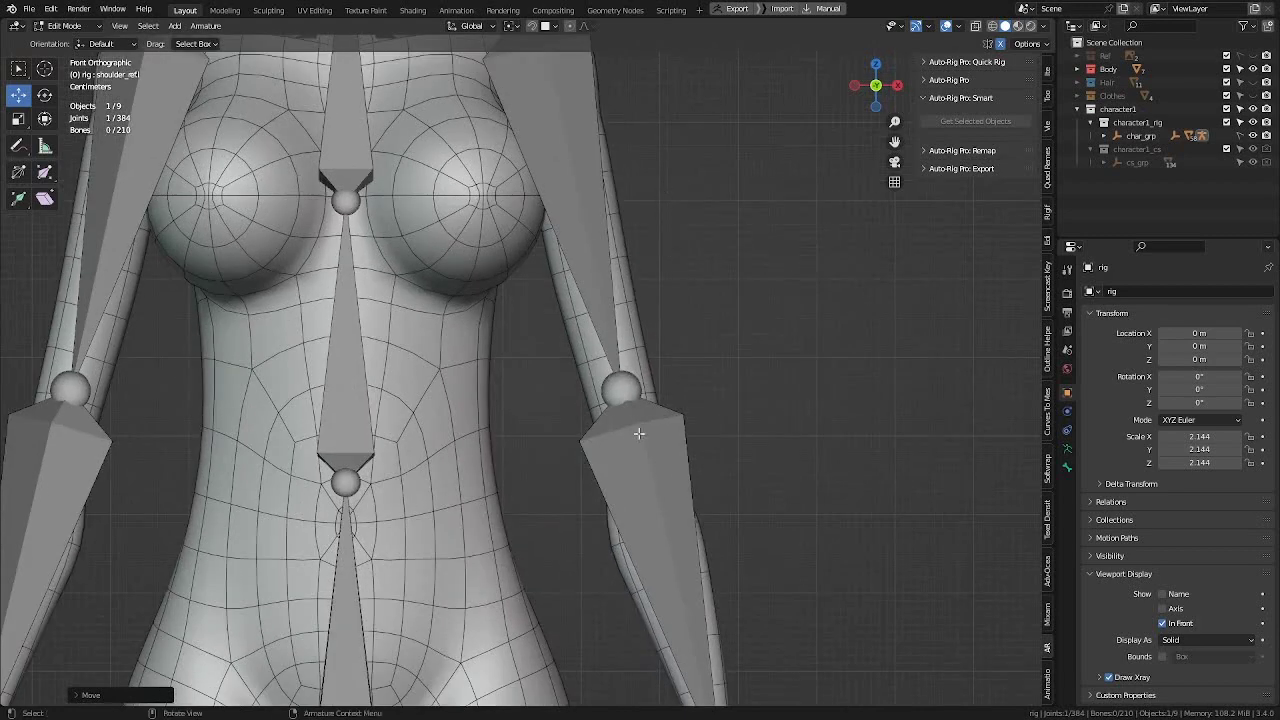
shift+middle_drag(639, 434, 609, 357)
scroll(617, 338, up, 3)
click(580, 290)
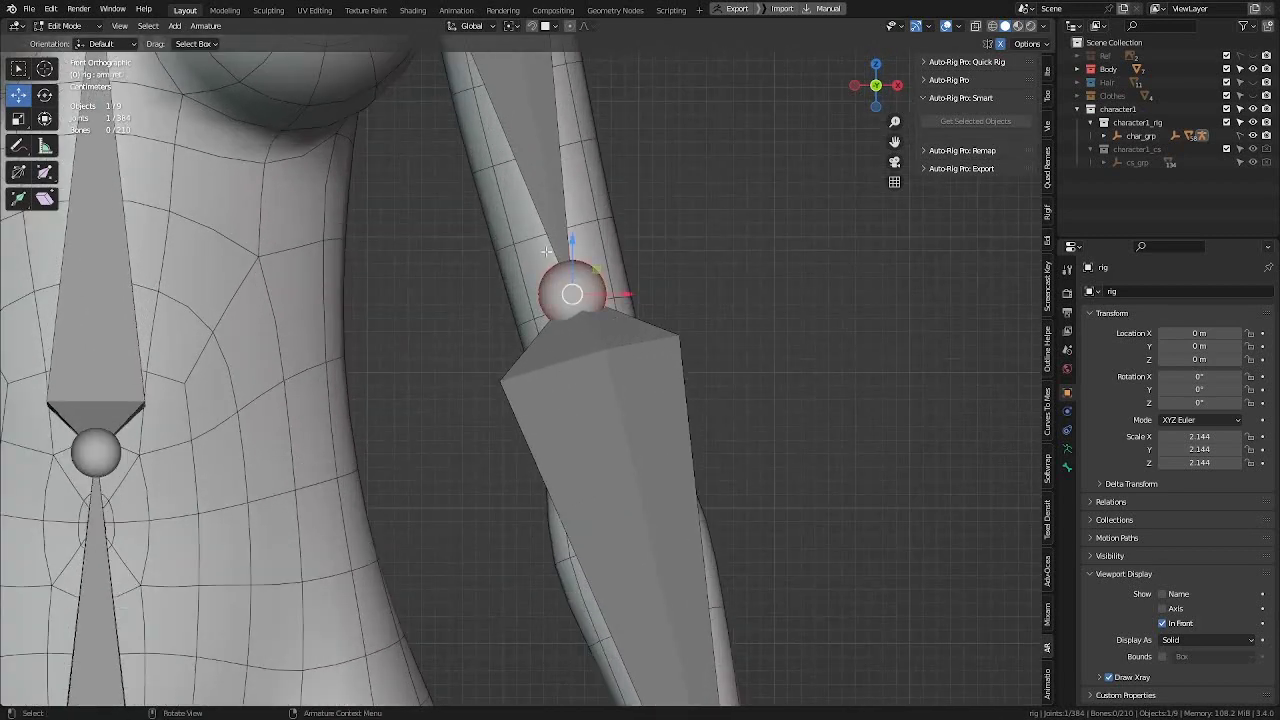
scroll(567, 293, down, 2)
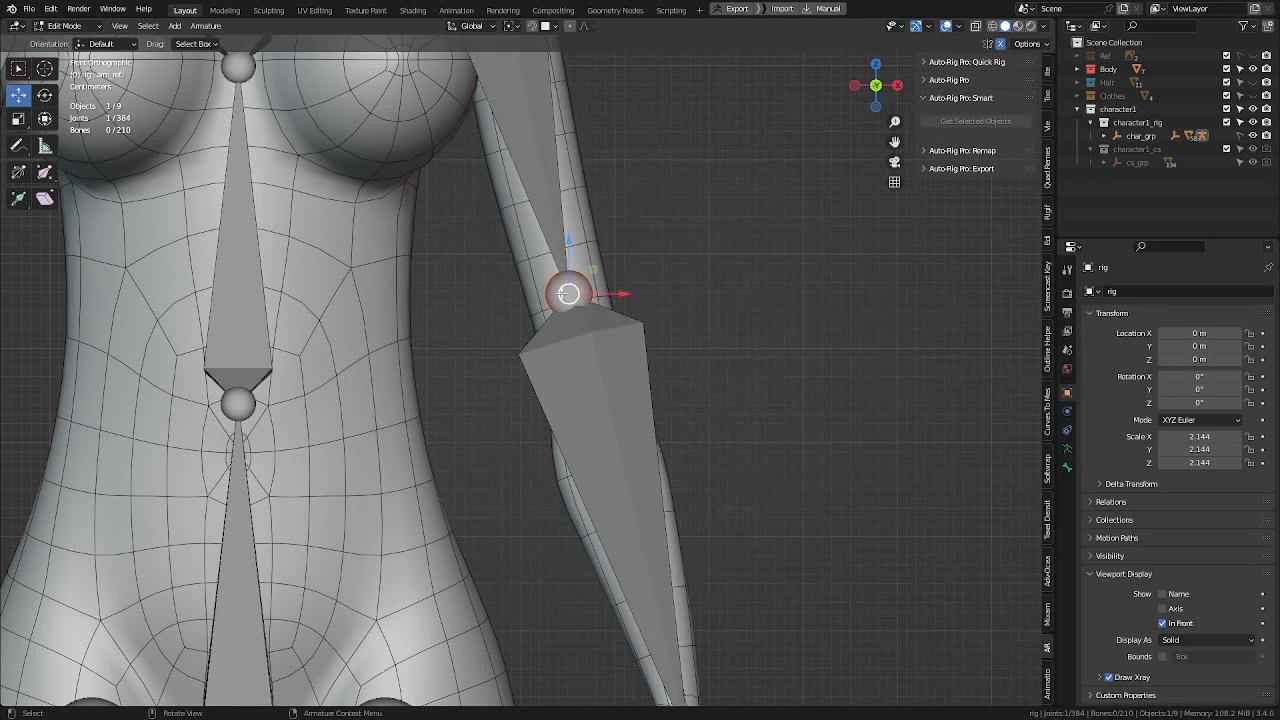
drag(568, 293, 697, 278)
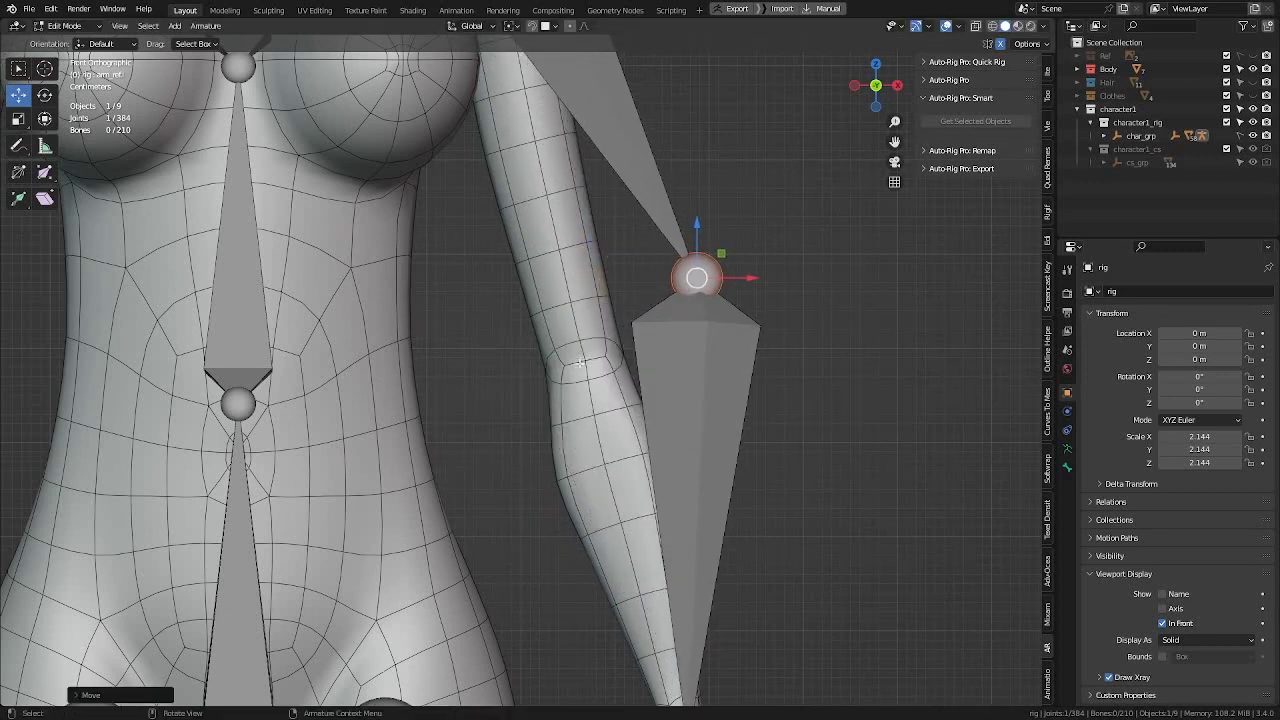
drag(697, 278, 585, 368)
Step: Select the left wrist joint and raise it slightly within the mesh's wrist in front view
scroll(703, 381, down, 4)
shift+middle_drag(794, 377, 625, 323)
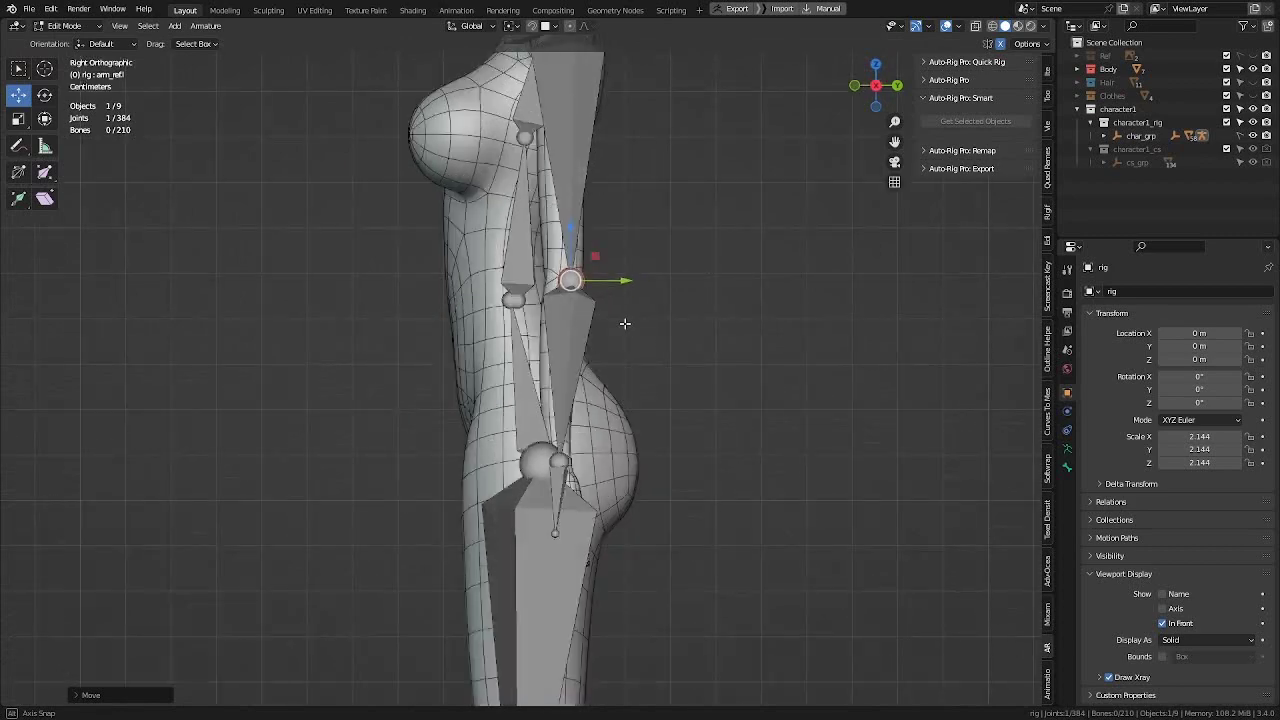
key(KP_1)
scroll(678, 460, up, 6)
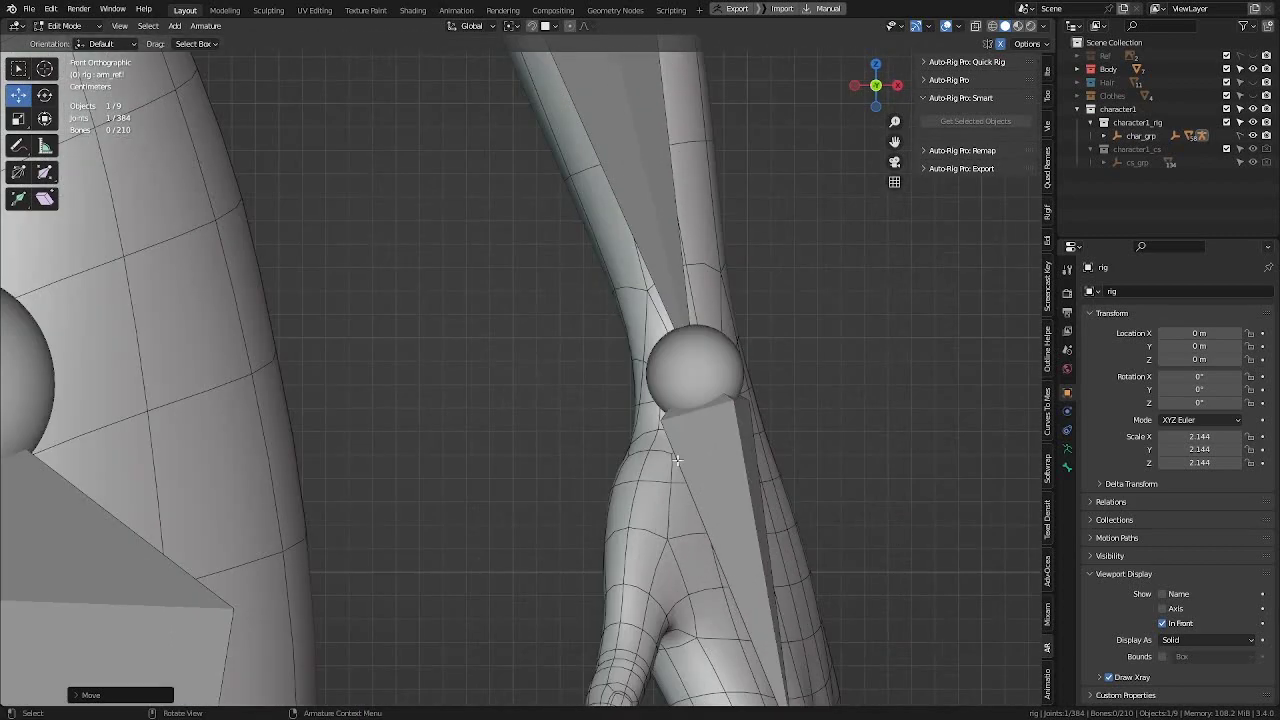
click(687, 372)
key(g)
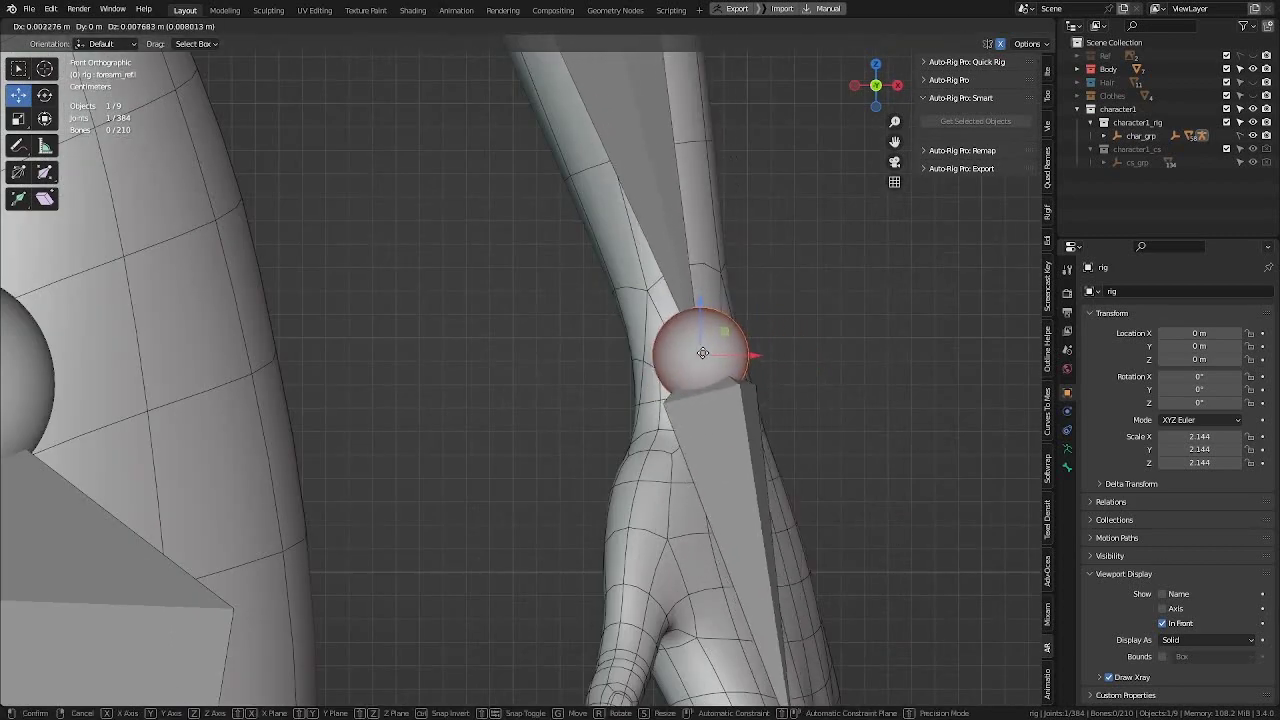
click(680, 352)
Step: Select both thigh bones with all their linked leg bones and hide them to clear the view of the hand
middle_drag(680, 352, 678, 384)
scroll(678, 384, down, 7)
middle_drag(600, 380, 666, 371)
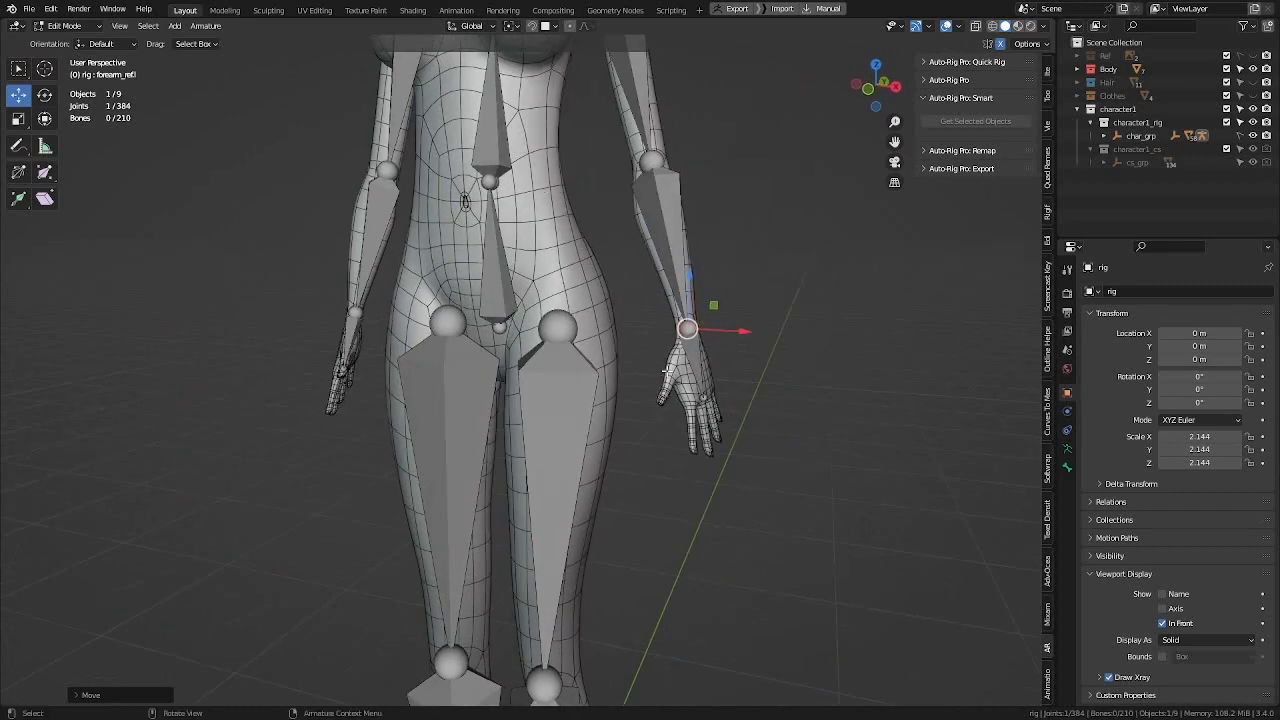
scroll(665, 370, up, 2)
click(550, 372)
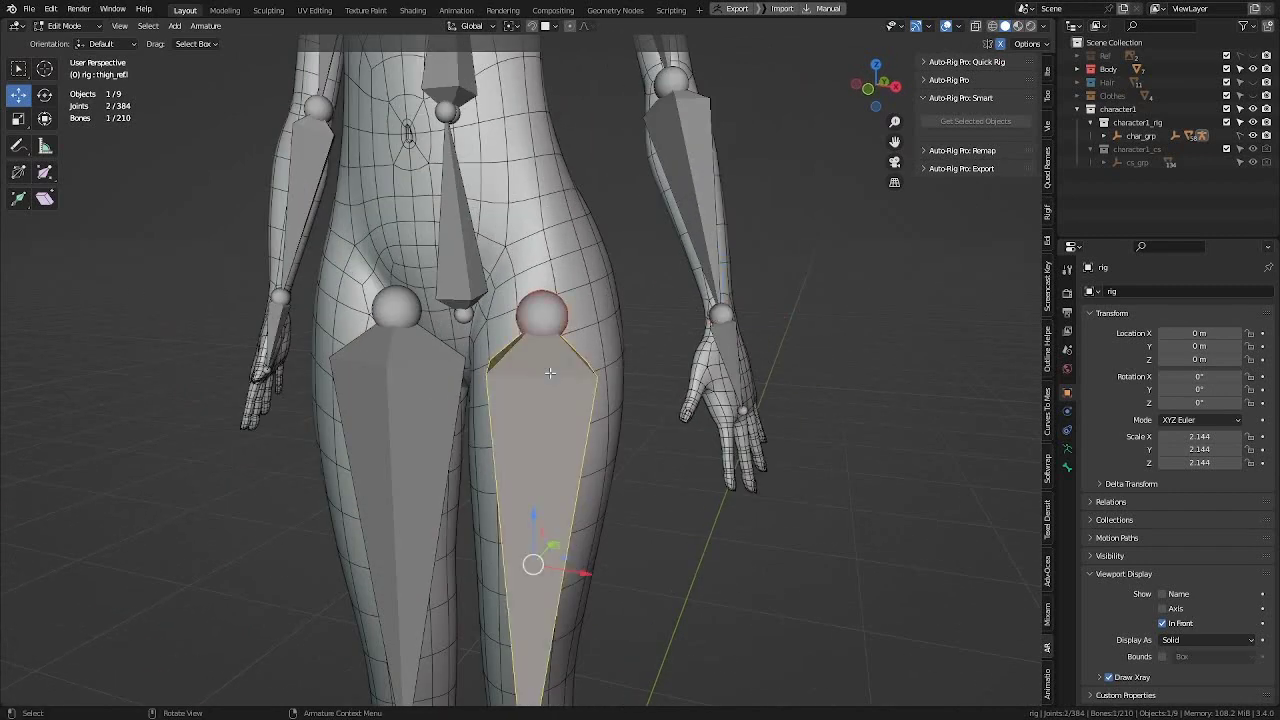
shift+click(427, 405)
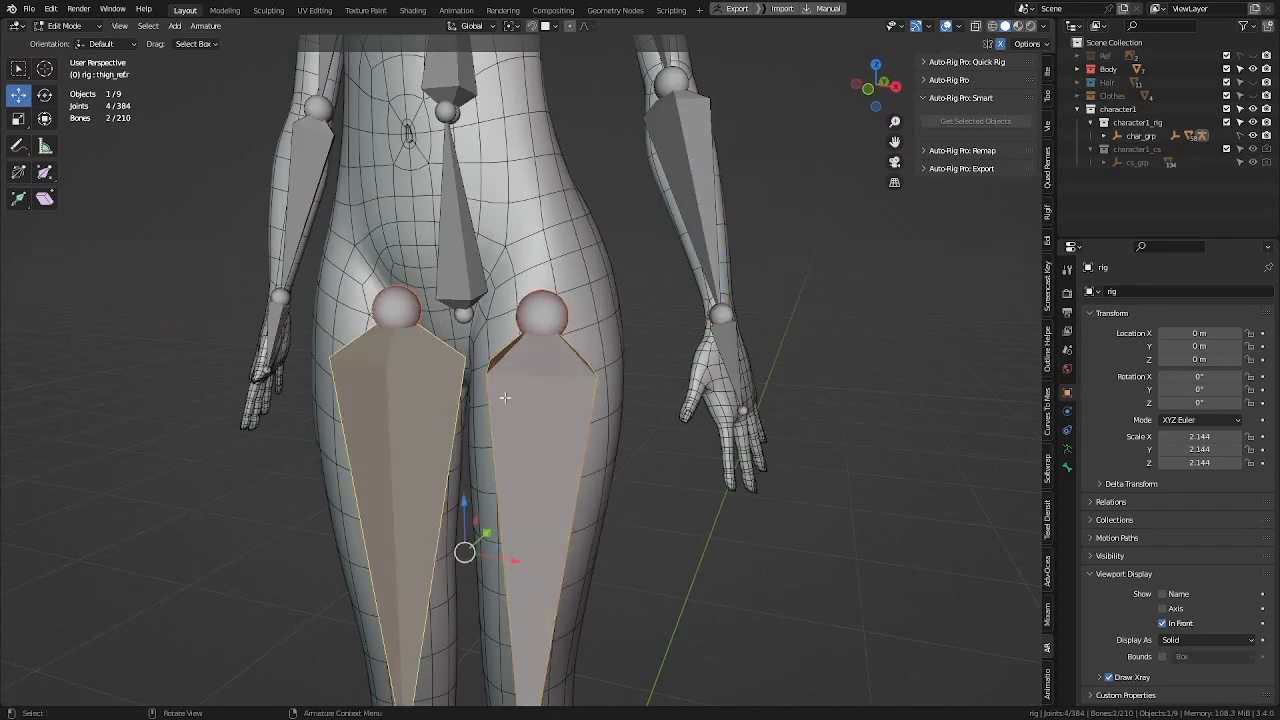
key(ctrl+l)
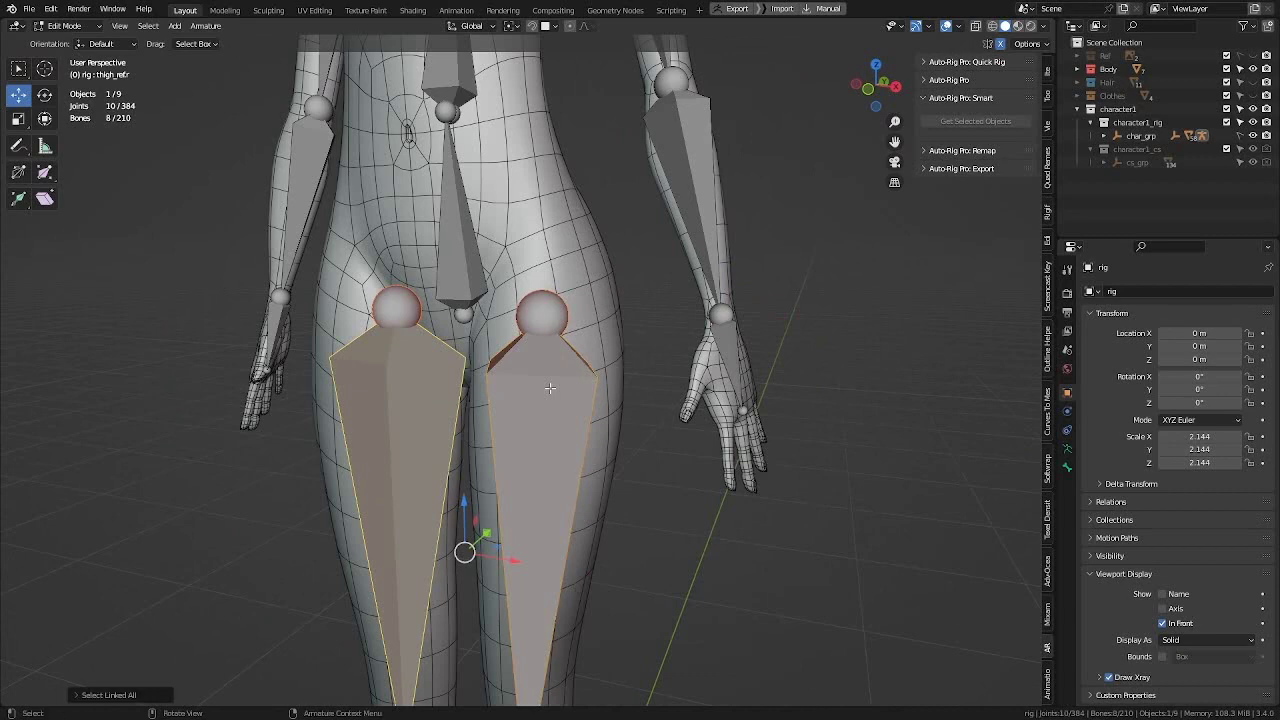
key(h)
Step: Move the left hand bone's tip joint along Y in line with the middle finger and raise it along Z into the palm
middle_drag(550, 388, 685, 377)
scroll(684, 376, up, 4)
click(722, 461)
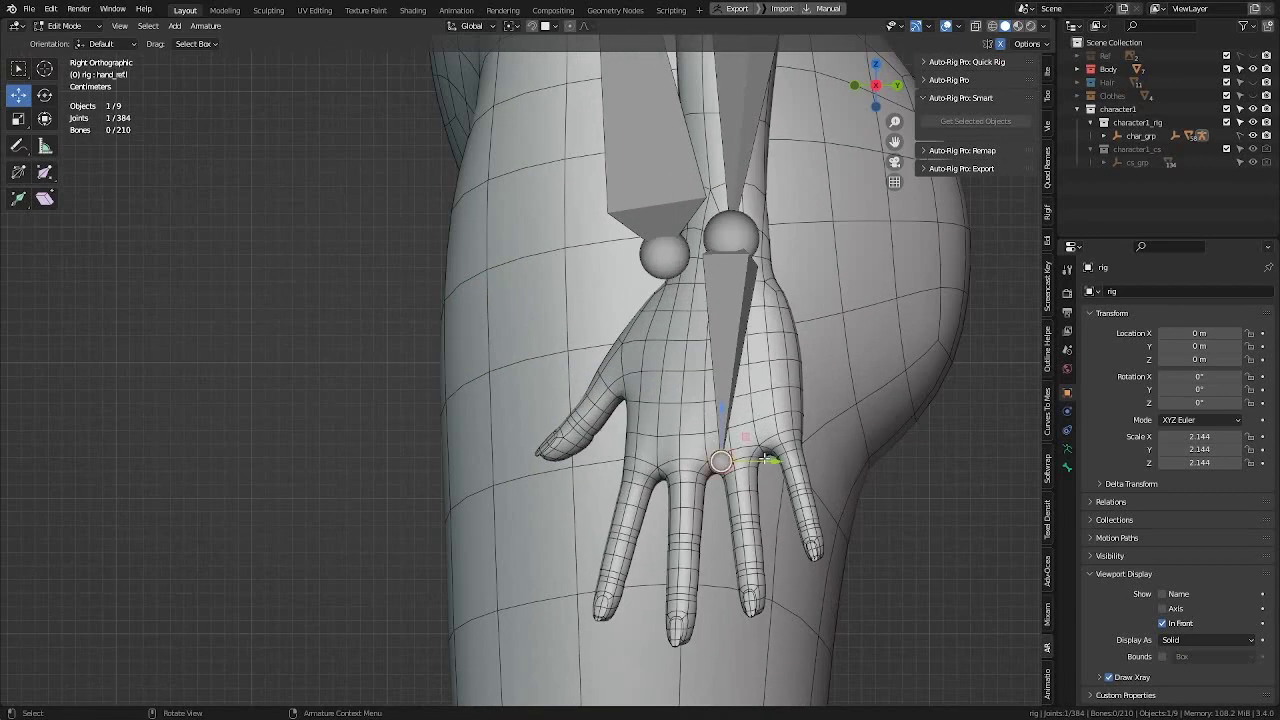
key(g)
key(y)
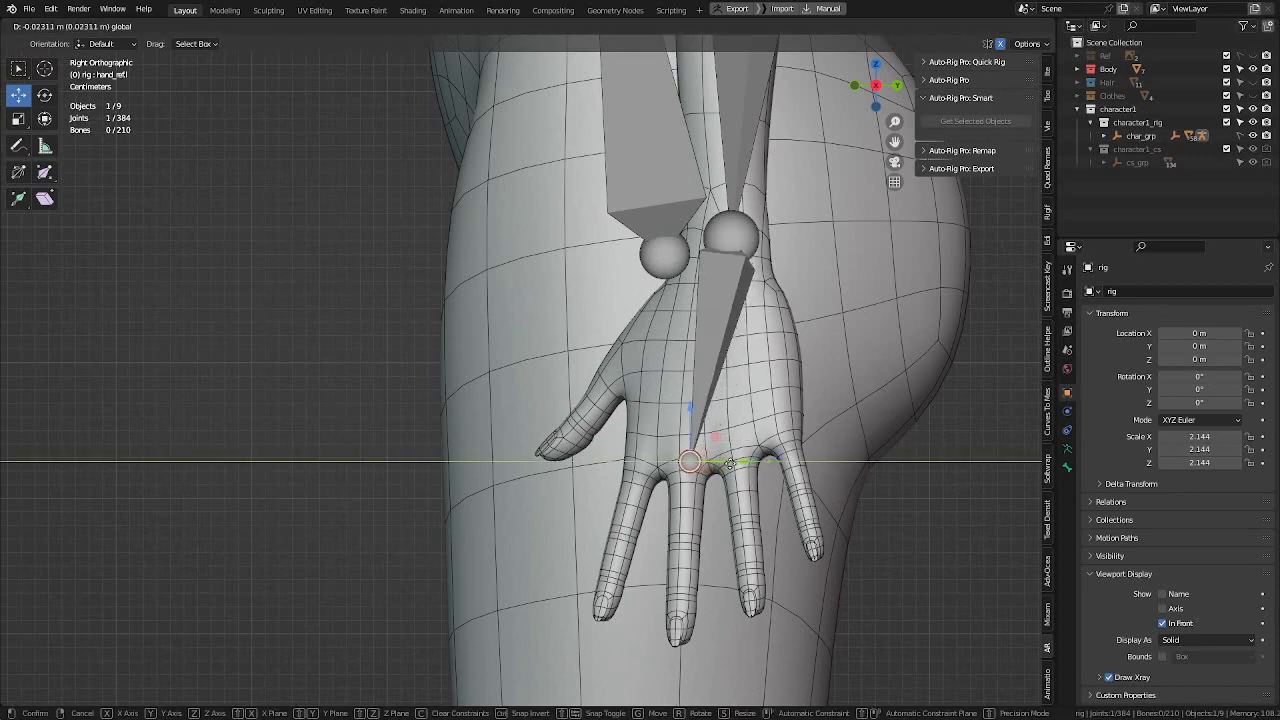
click(700, 434)
key(g)
key(z)
click(700, 355)
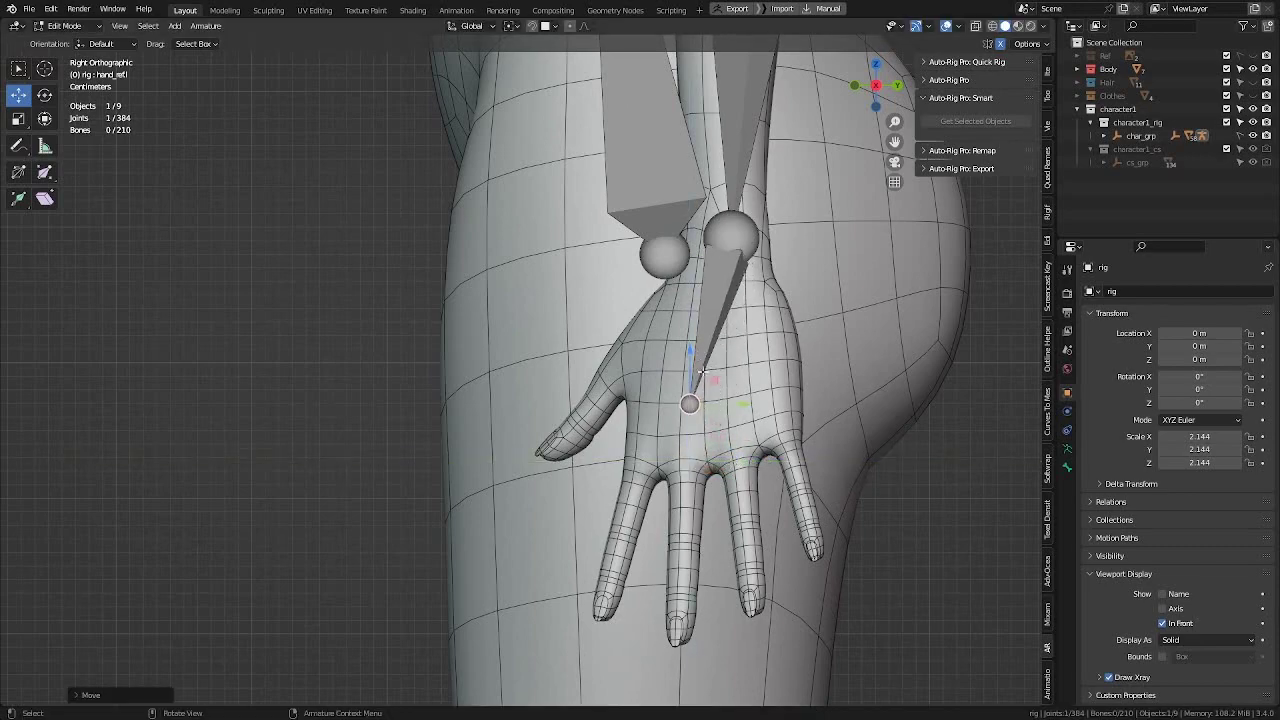
Step: Adjust the left hand bone's tip along X and finely reposition it over the middle of the hand
mouse_move(700, 355)
middle_down()
mouse_move(835, 400)
mouse_move(812, 407)
mouse_move(874, 418)
mouse_move(754, 407)
mouse_move(737, 354)
mouse_move(705, 376)
middle_up()
key(g)
key(x)
click(863, 422)
shift+middle_drag(752, 285, 732, 335)
key(g)
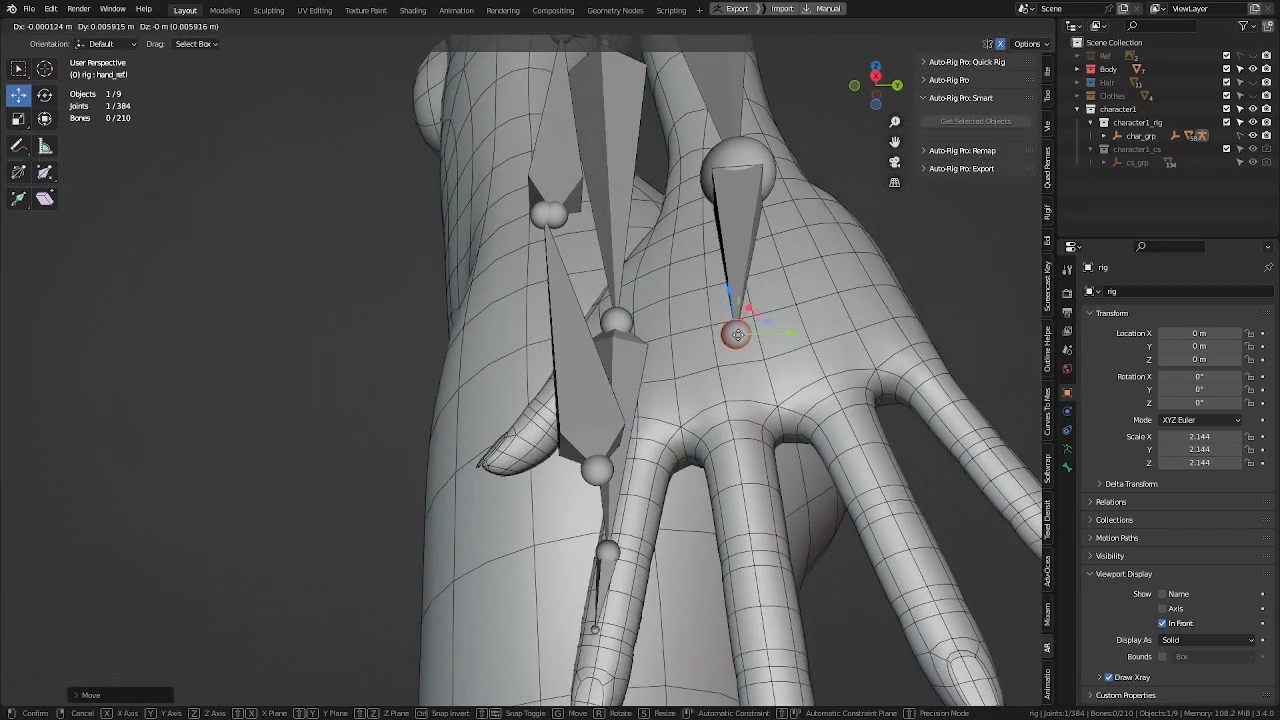
click(734, 334)
Step: Unhide the leg bones and deselect everything in front view
scroll(738, 334, down, 7)
middle_drag(610, 350, 749, 365)
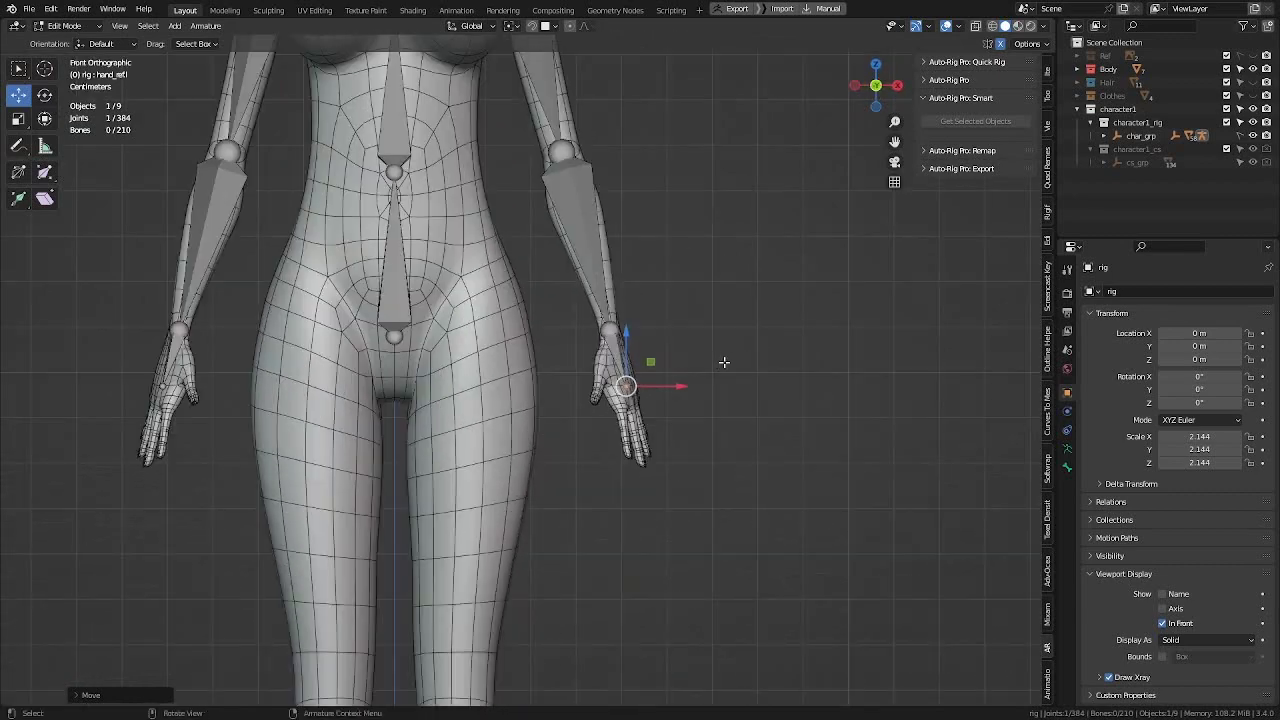
key(alt+h)
click(760, 323)
scroll(761, 323, down, 4)
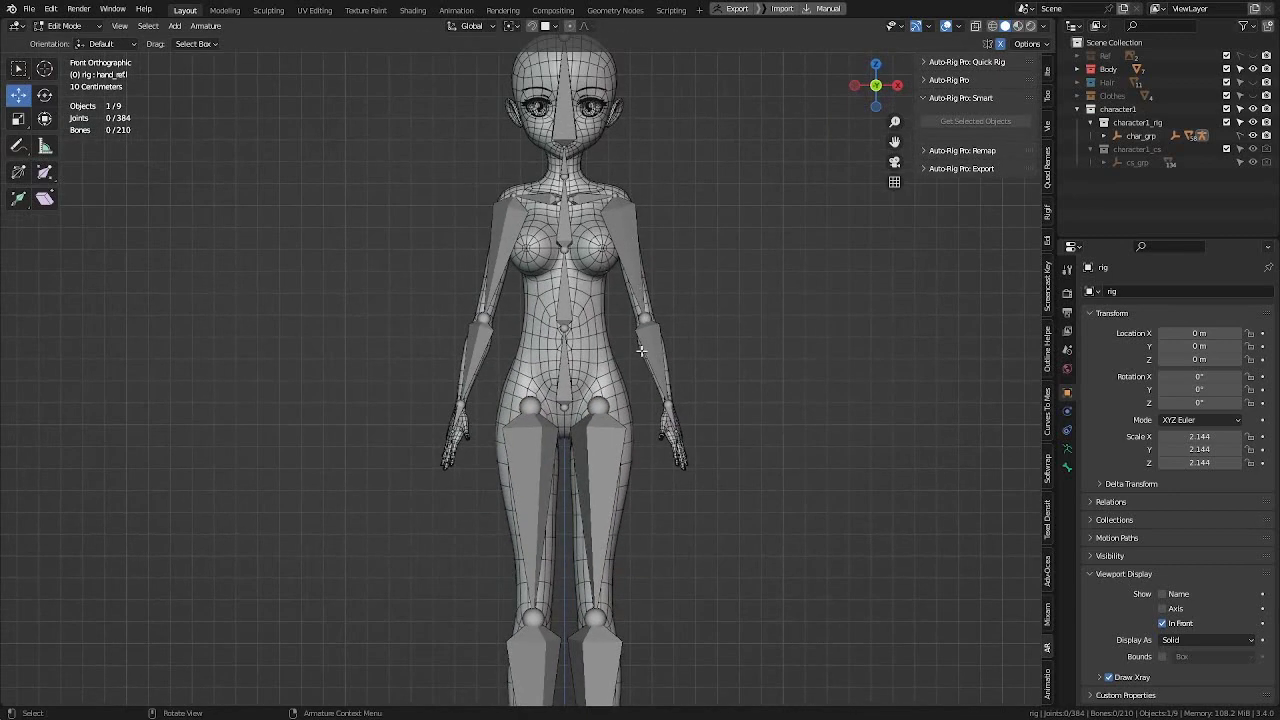
scroll(672, 422, down, 2)
scroll(677, 334, up, 3)
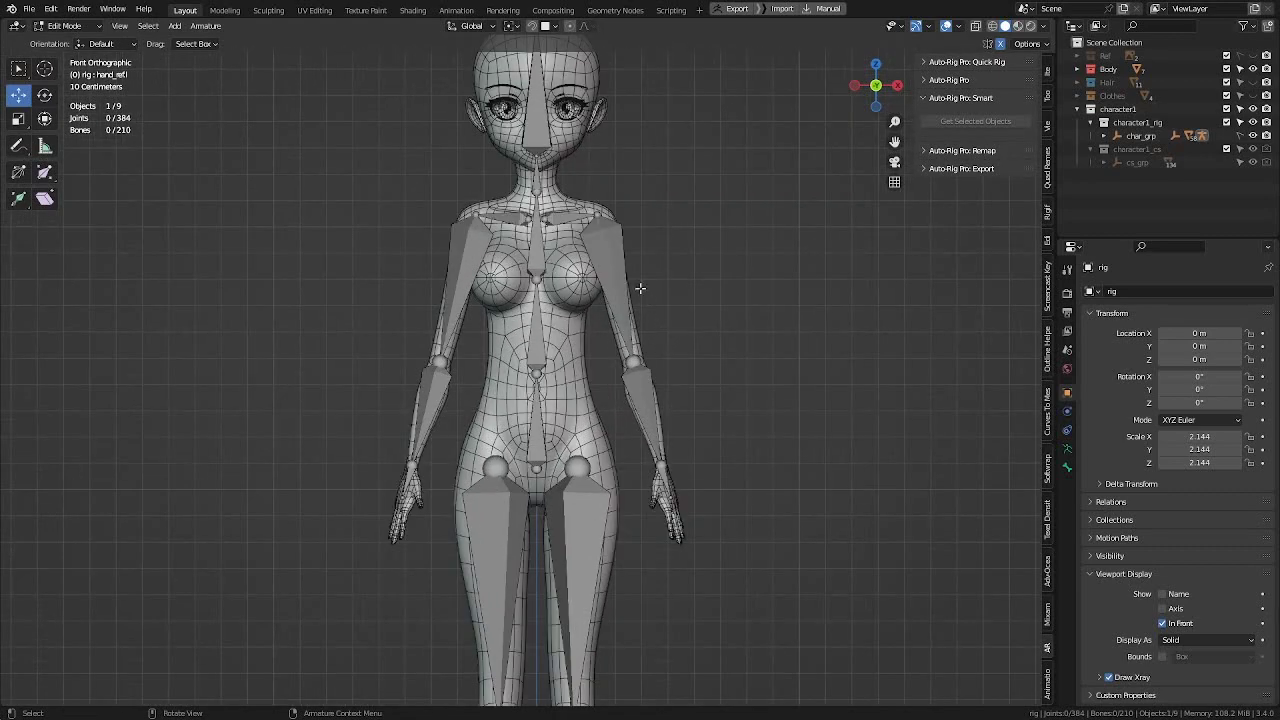
Step: Try rotating the left forearm and upper arm reference bones in Pose Mode, cancelling each rotation
click(612, 254)
key(ctrl+Tab)
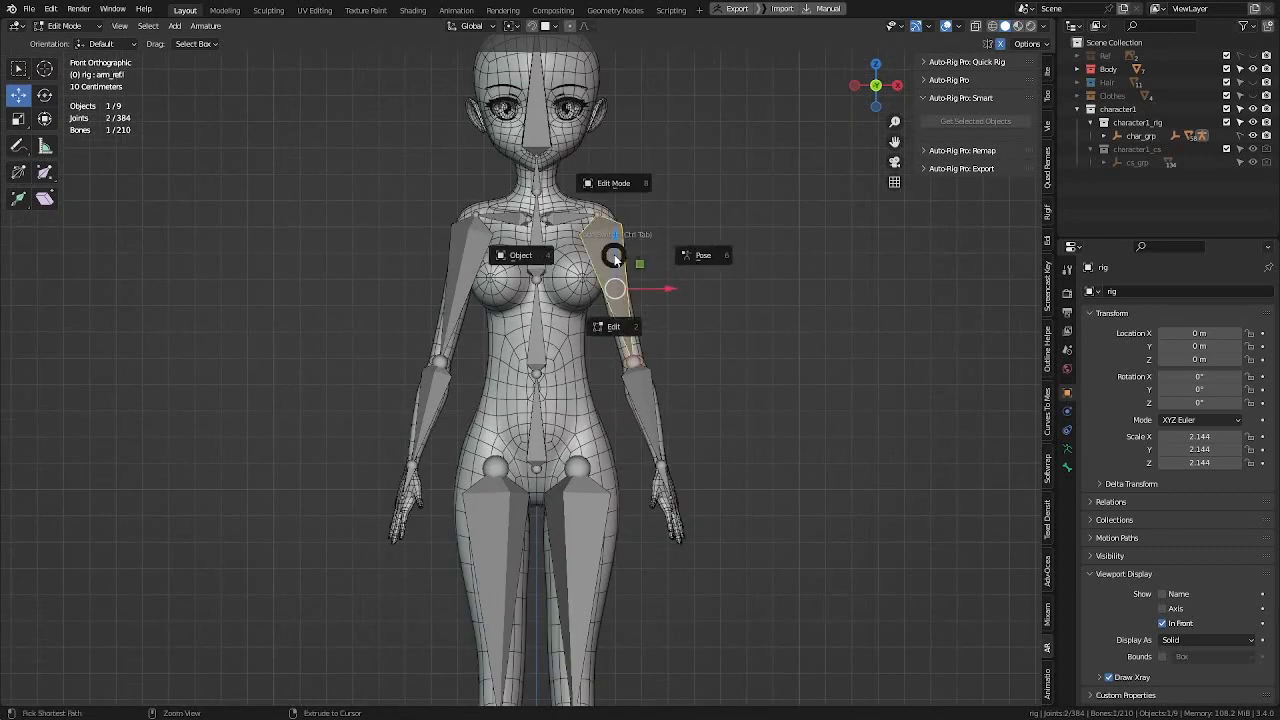
click(708, 252)
click(641, 405)
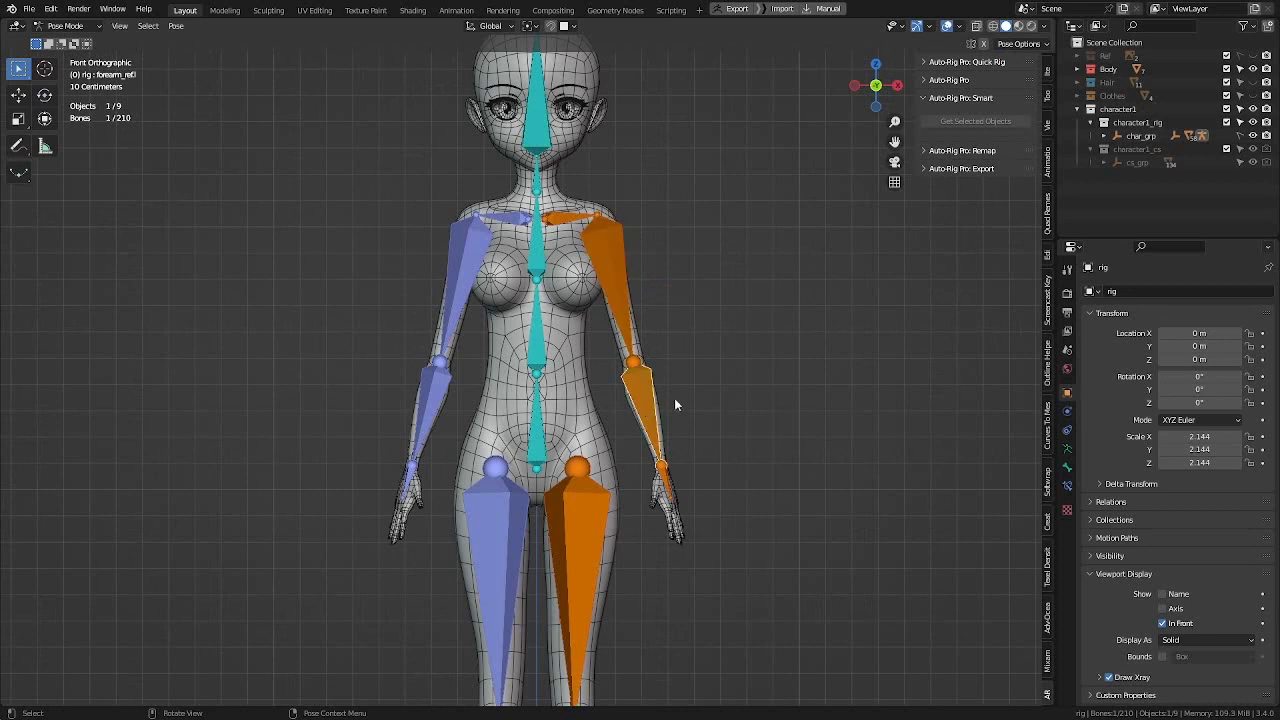
key(r)
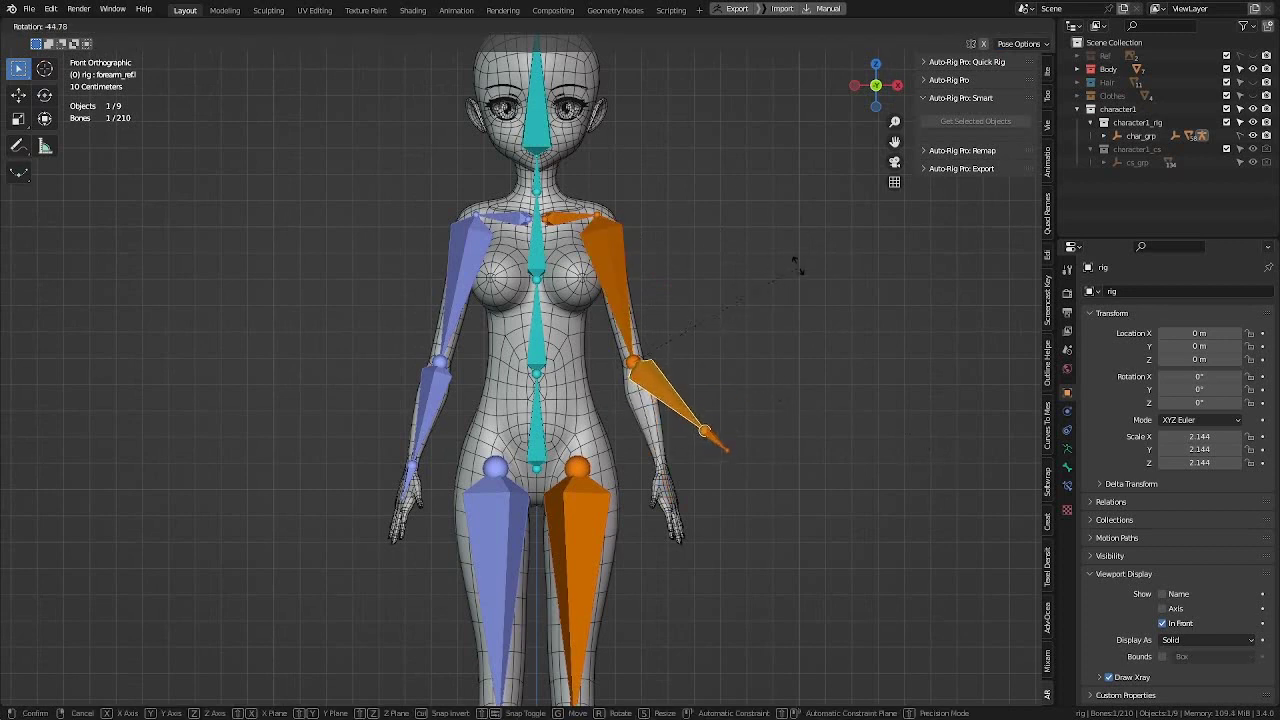
key(Escape)
click(620, 238)
key(r)
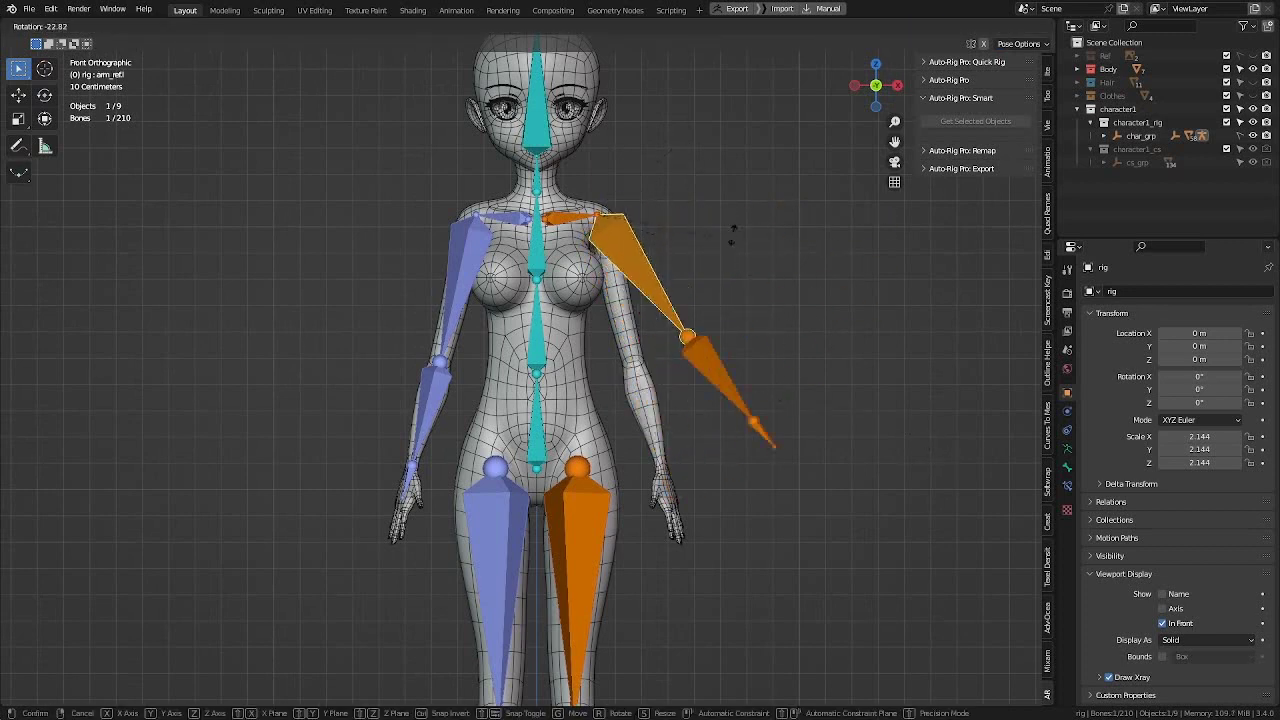
key(Escape)
Step: Switch the rig back to Object Mode, select it and frame it in the view
key(ctrl+Tab)
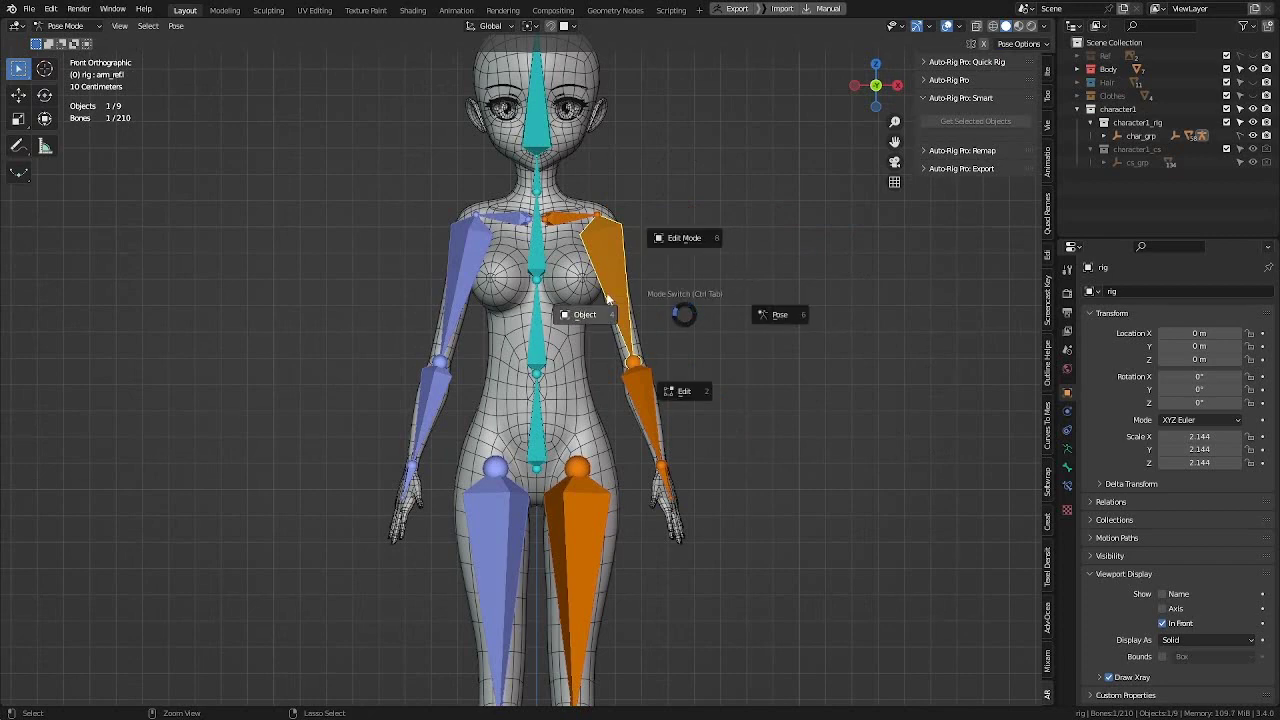
click(603, 316)
key(alt+a)
click(612, 258)
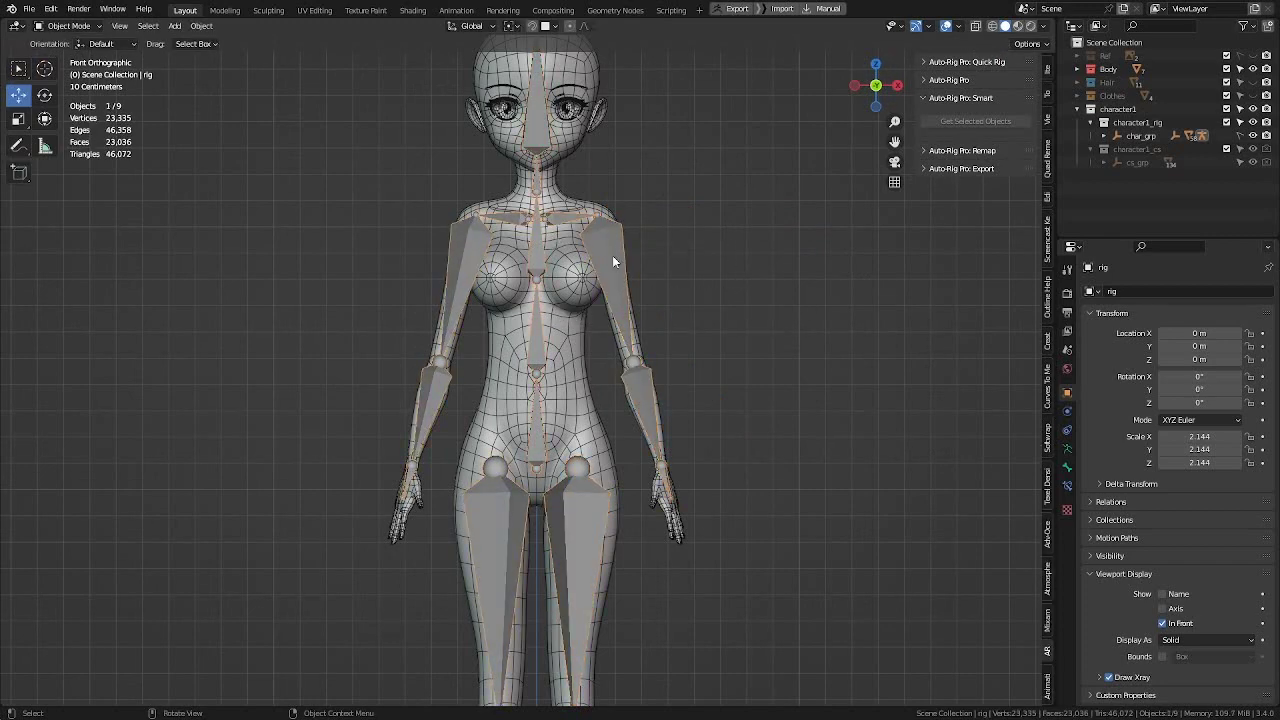
key(KP_Decimal)
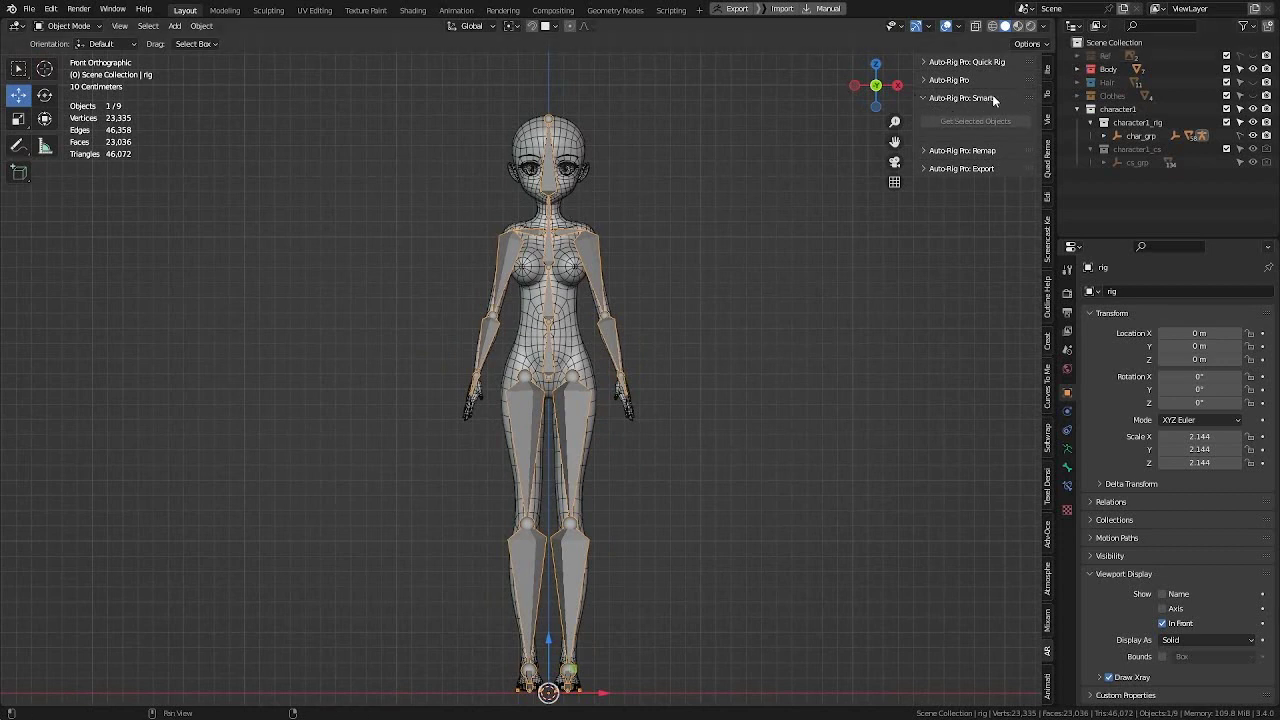
Step: Show the main Auto-Rig Pro rig options and run Match to Rig on the selected rig
click(921, 97)
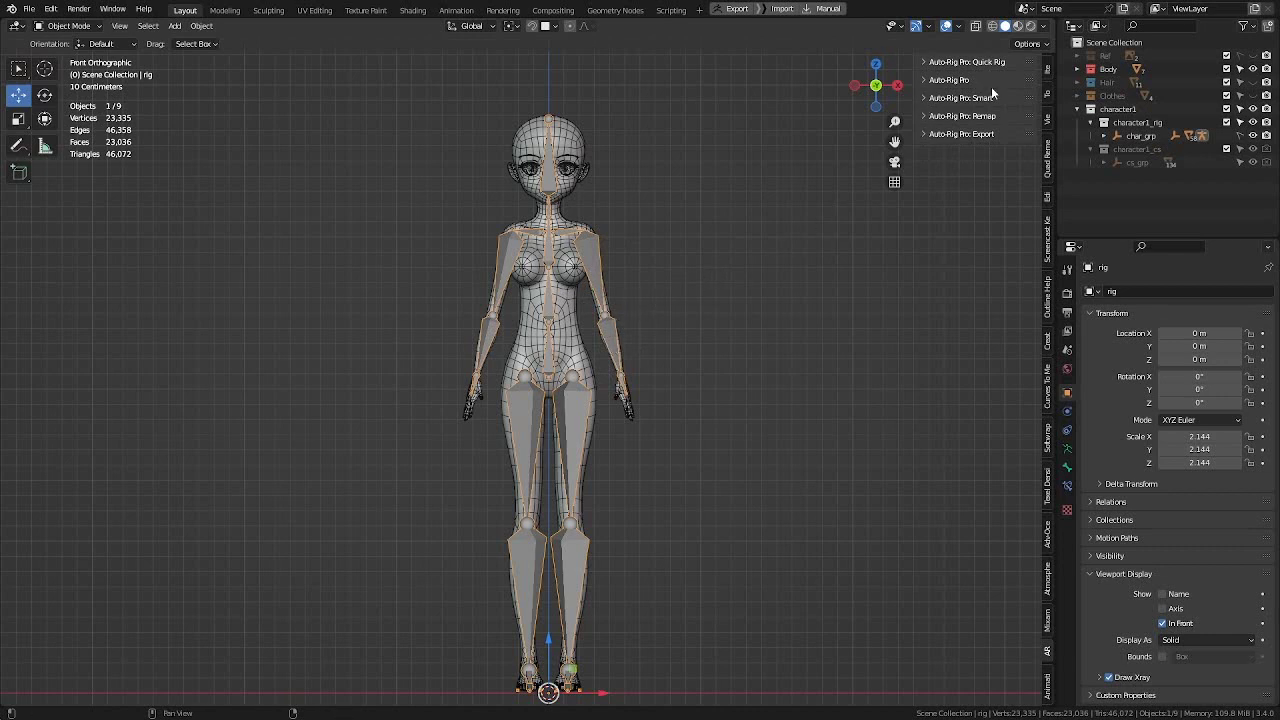
click(940, 80)
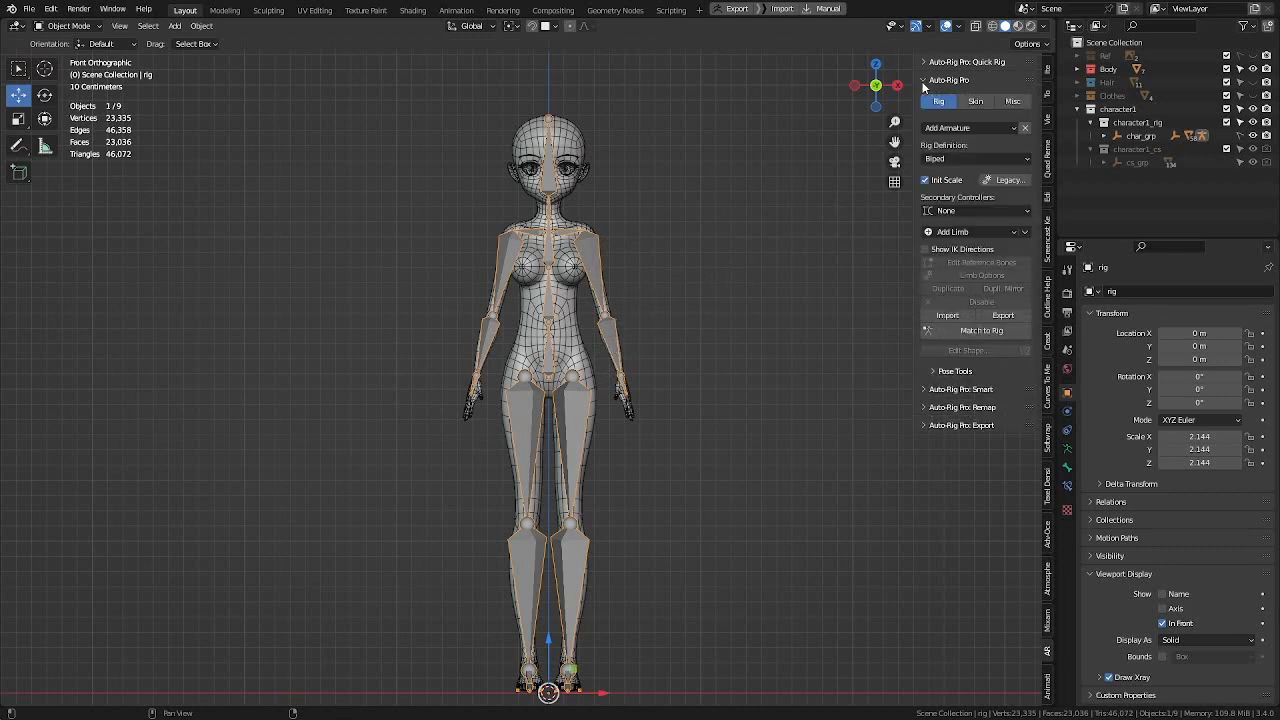
scroll(655, 326, up, 3)
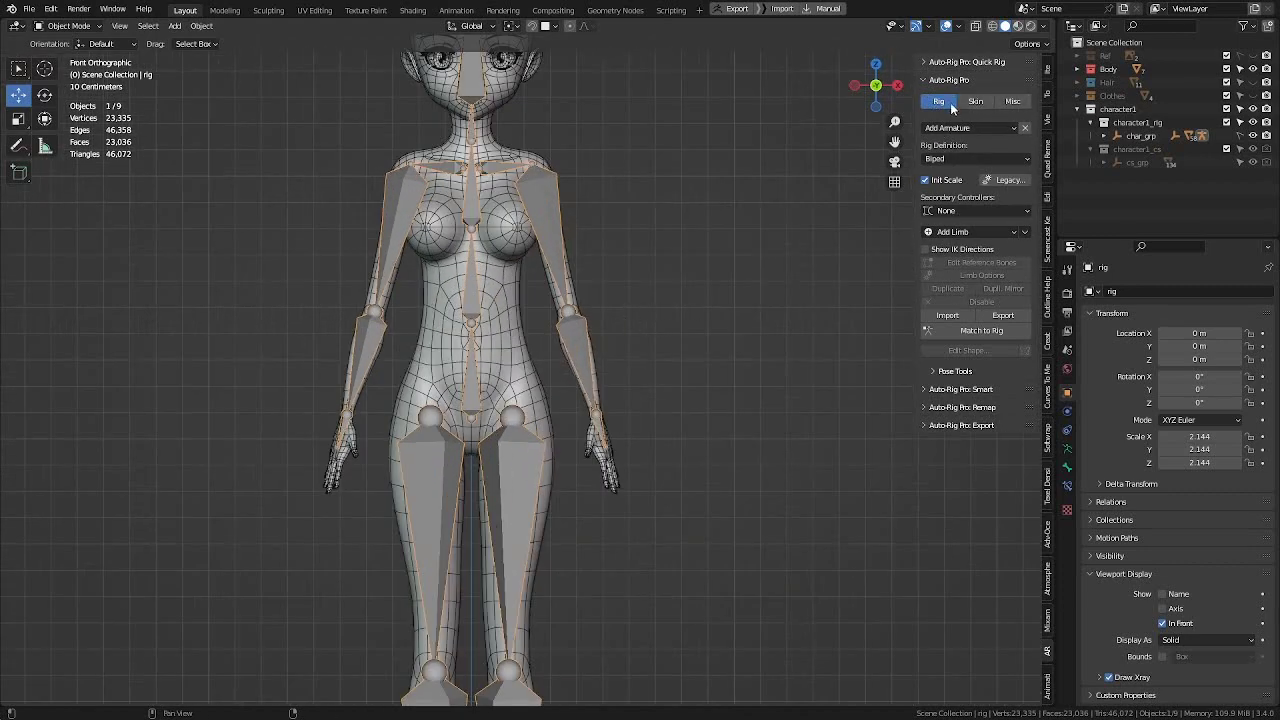
click(568, 212)
click(541, 208)
click(980, 331)
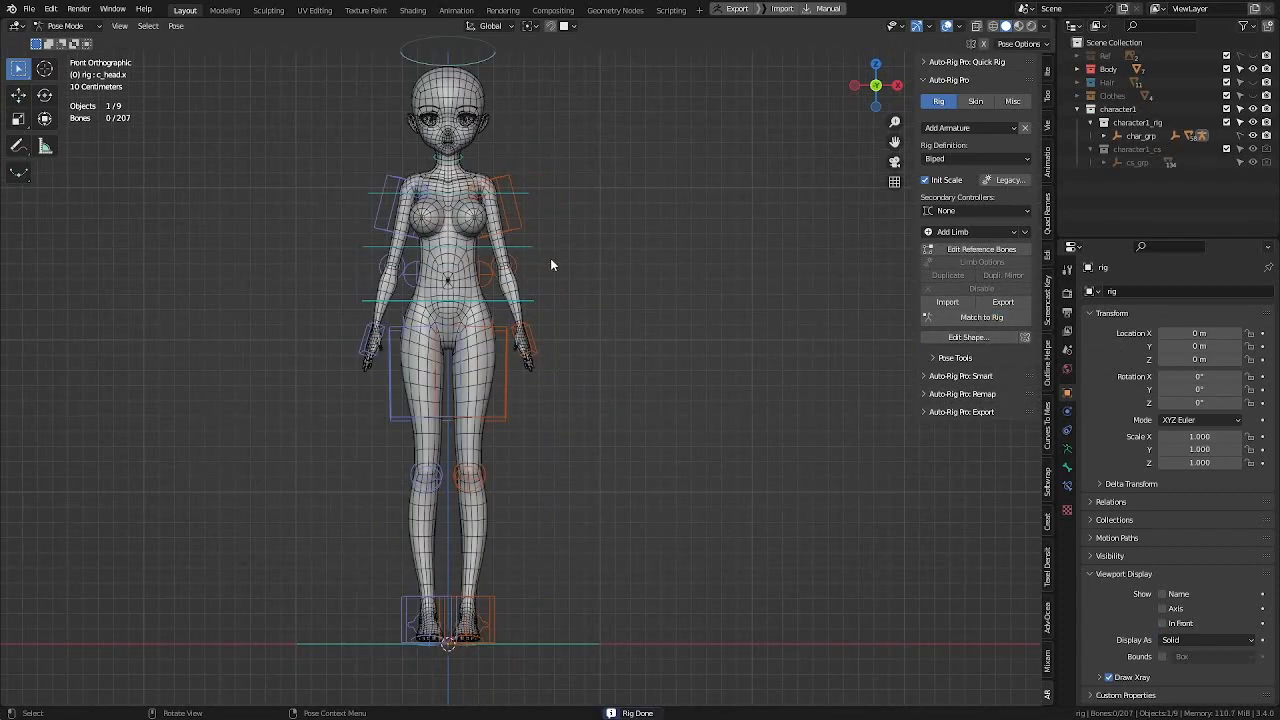
Step: Select the left hand IK controller in Pose Mode and try moving it with the Move tool
scroll(651, 220, down, 2)
middle_drag(651, 220, 615, 328)
scroll(615, 328, up, 5)
click(581, 369)
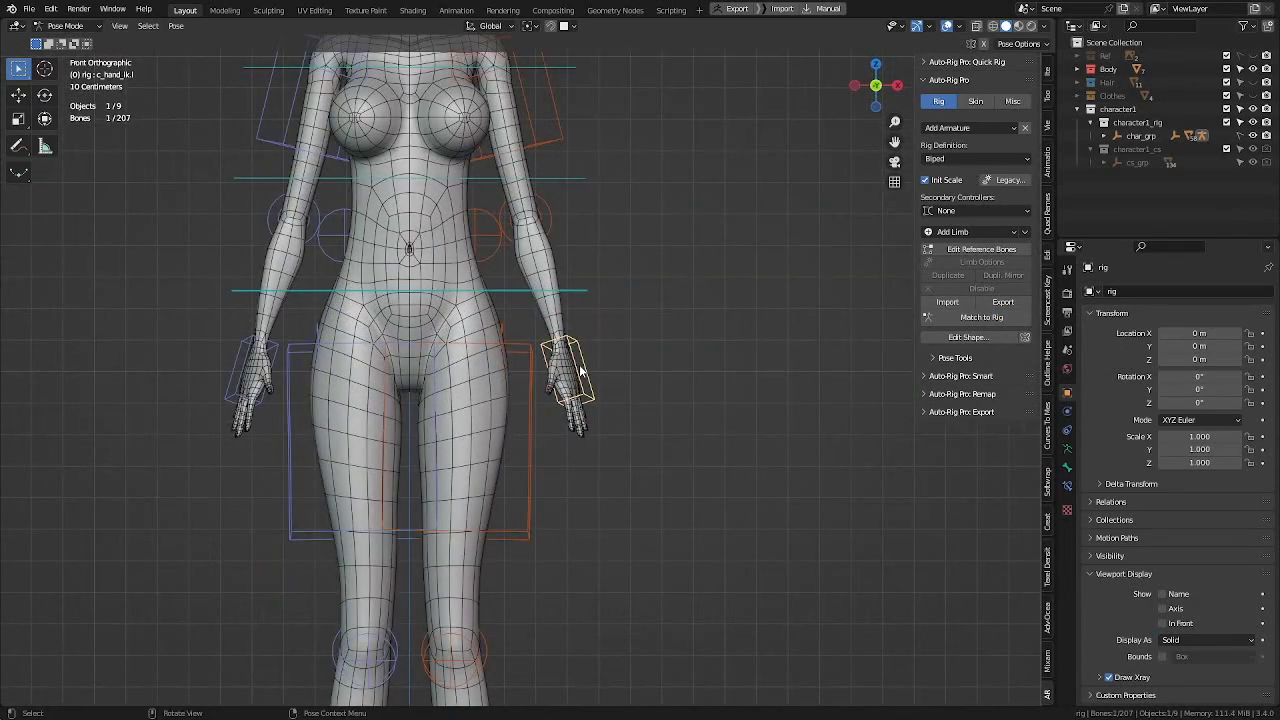
key(ctrl+Tab)
click(671, 374)
click(18, 94)
scroll(520, 260, down, 4)
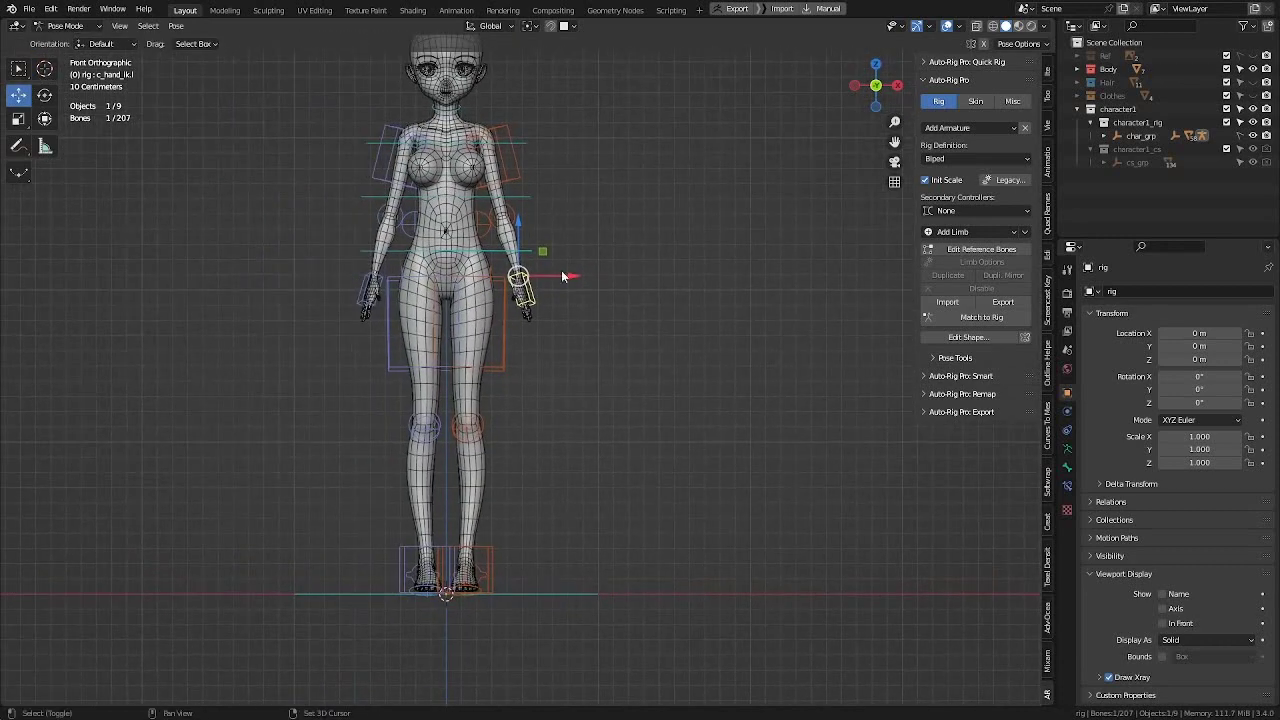
drag(540, 255, 550, 222)
shift+middle_drag(508, 203, 548, 276)
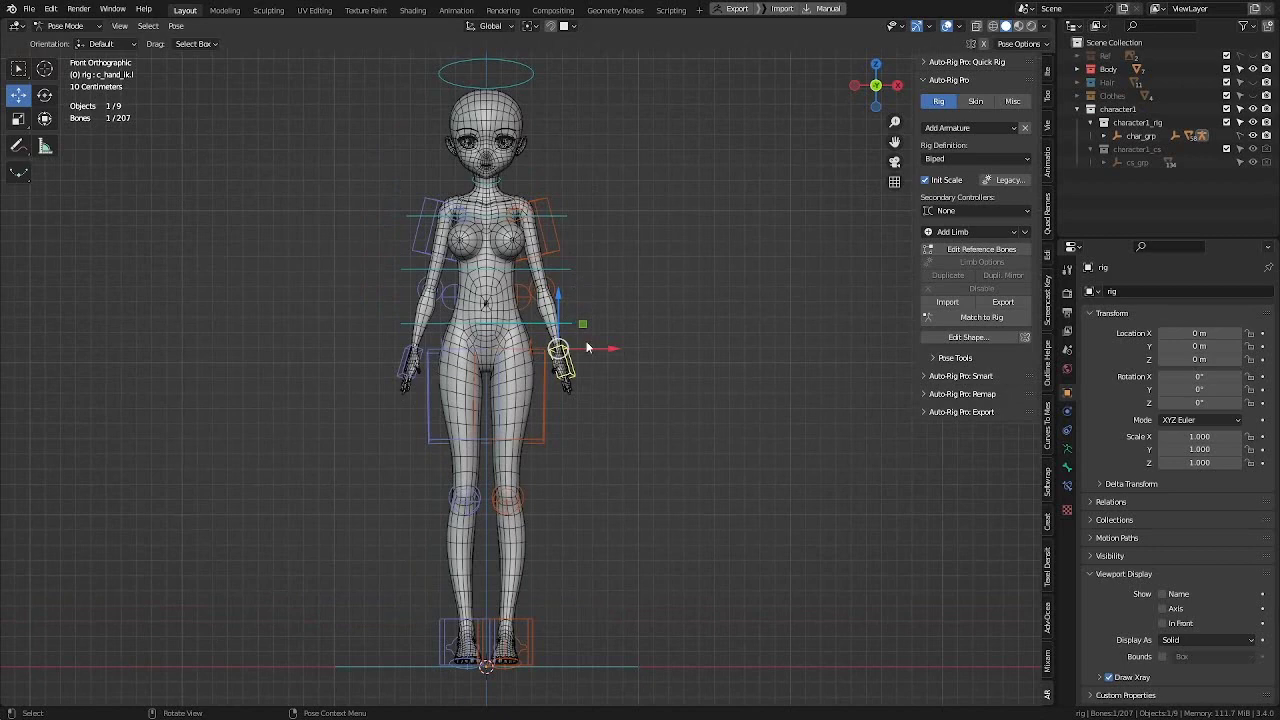
Step: Return to Object Mode and select the character's body mesh
key(ctrl+Tab)
click(491, 335)
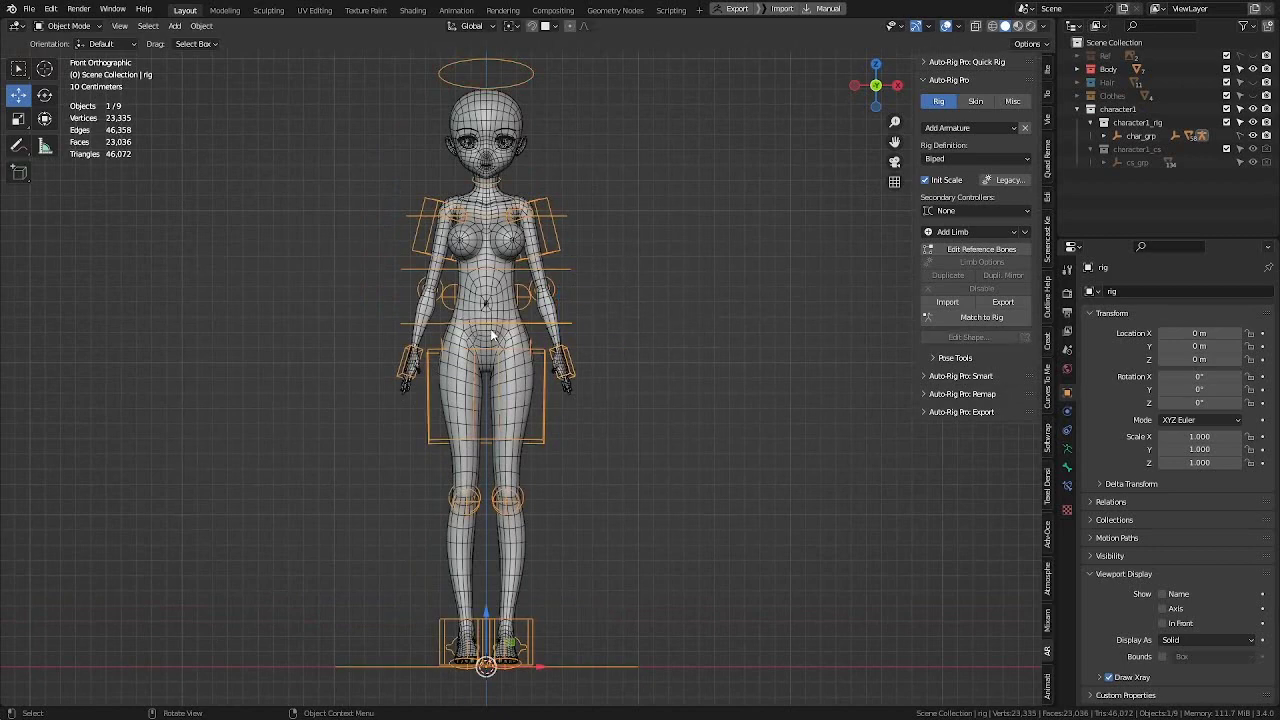
middle_drag(598, 265, 560, 210)
scroll(560, 210, up, 3)
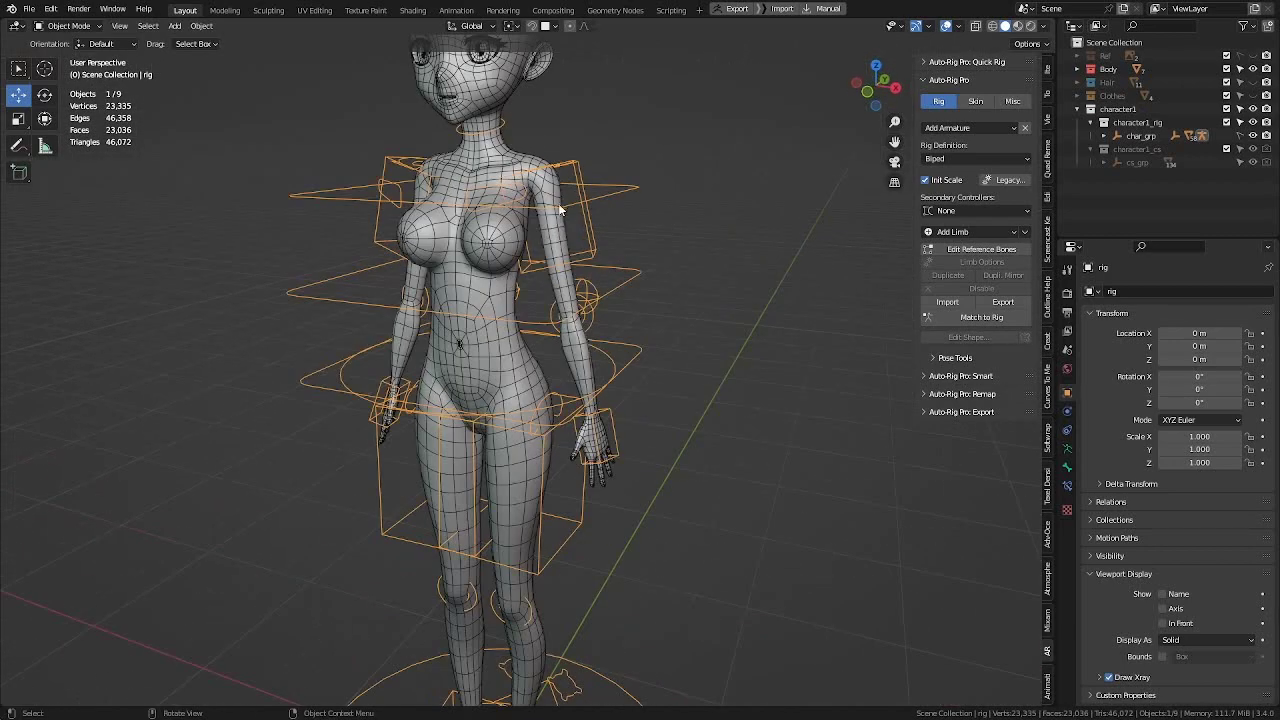
click(518, 160)
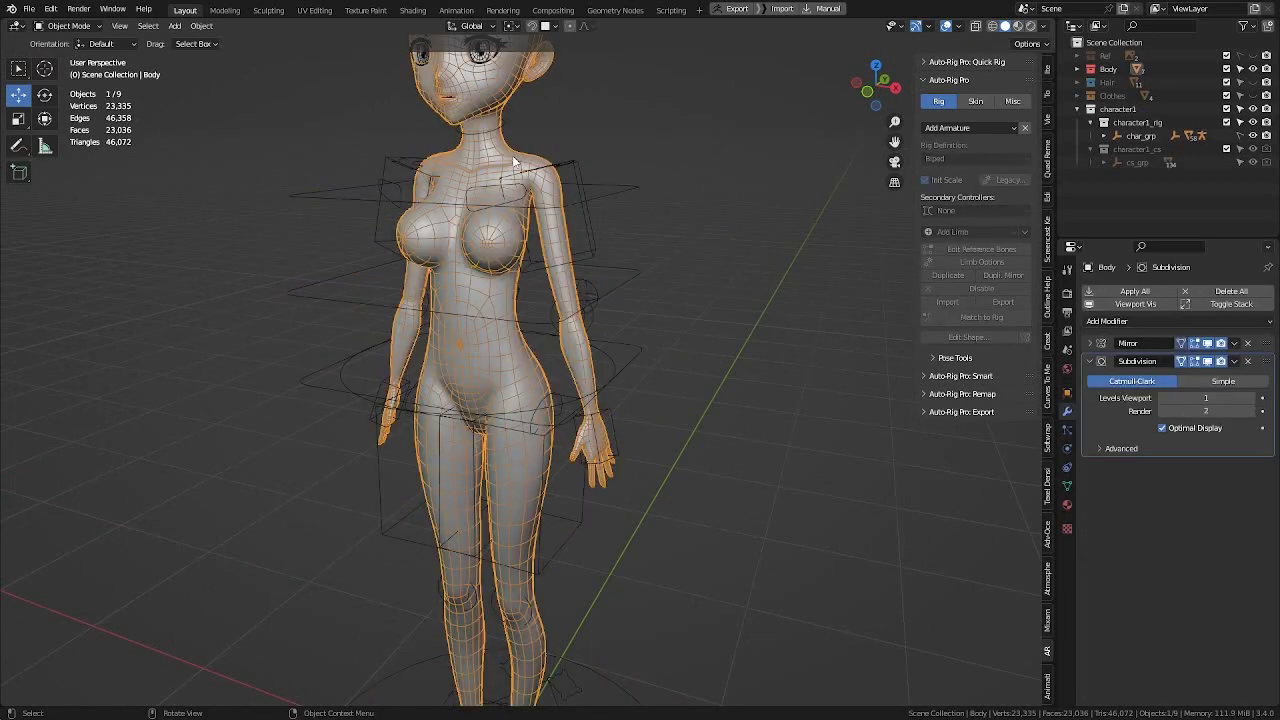
shift+click(577, 170)
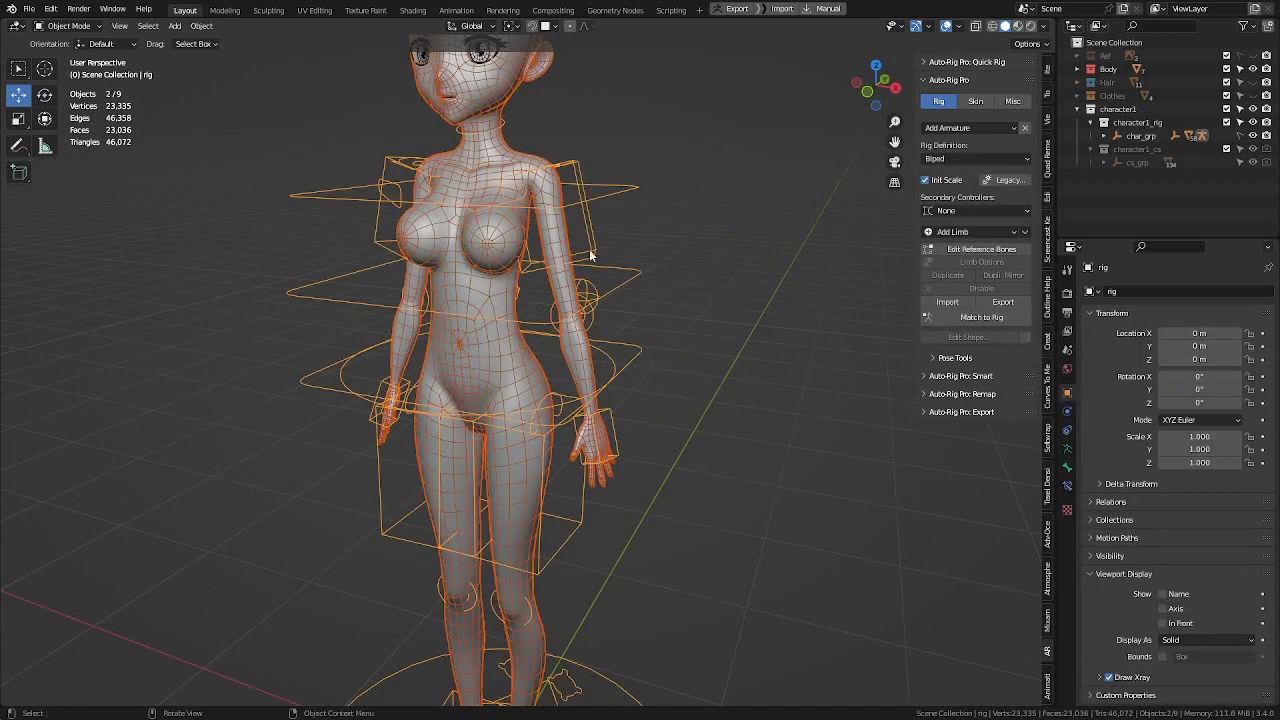
key(ctrl+p)
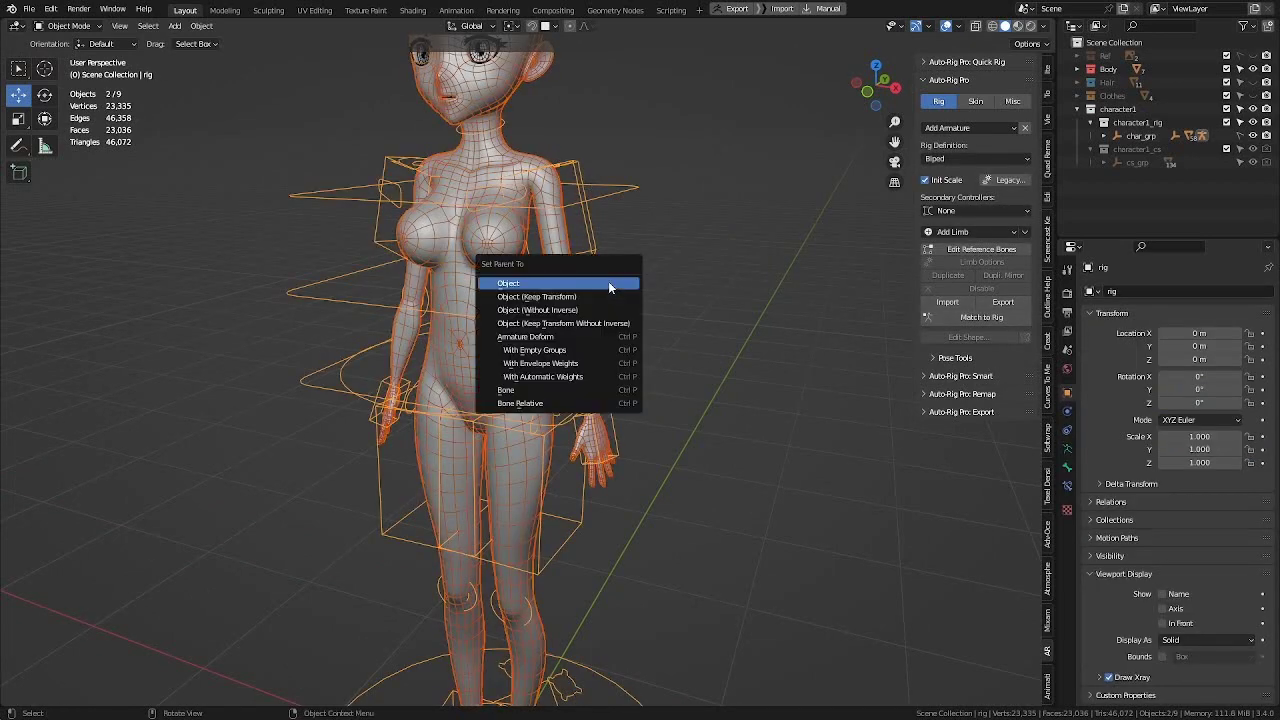
click(581, 377)
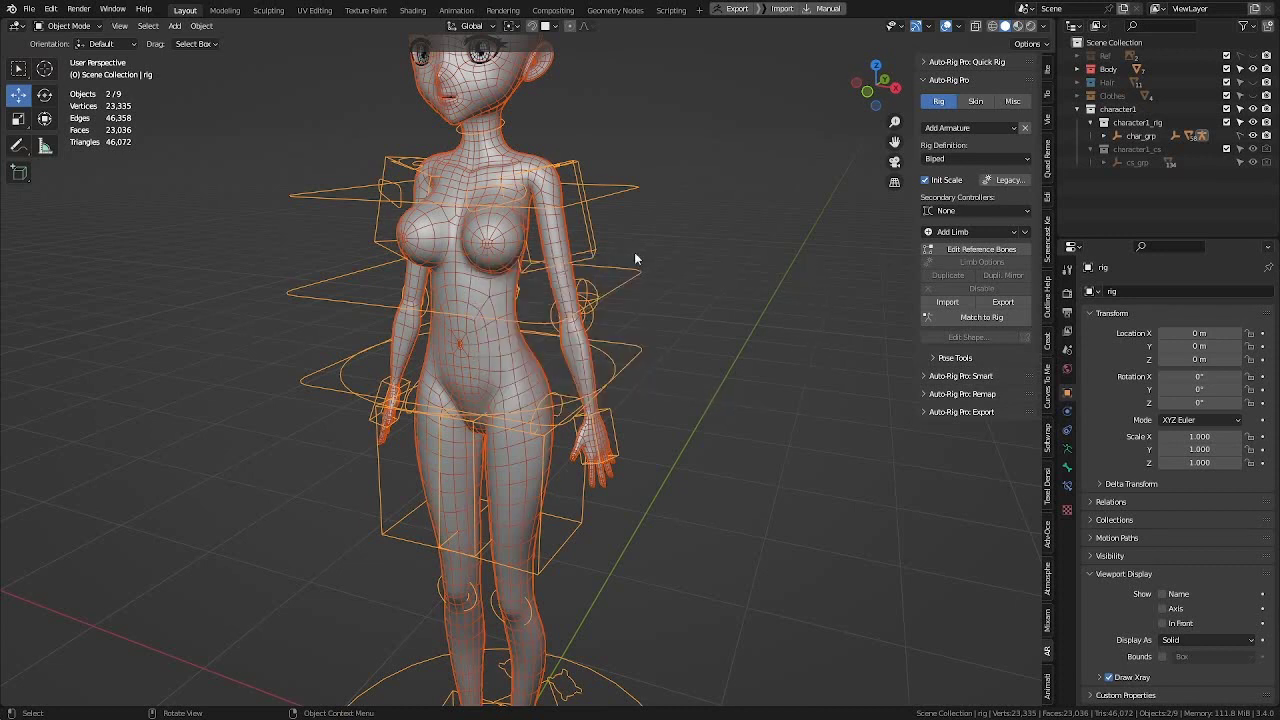
click(753, 245)
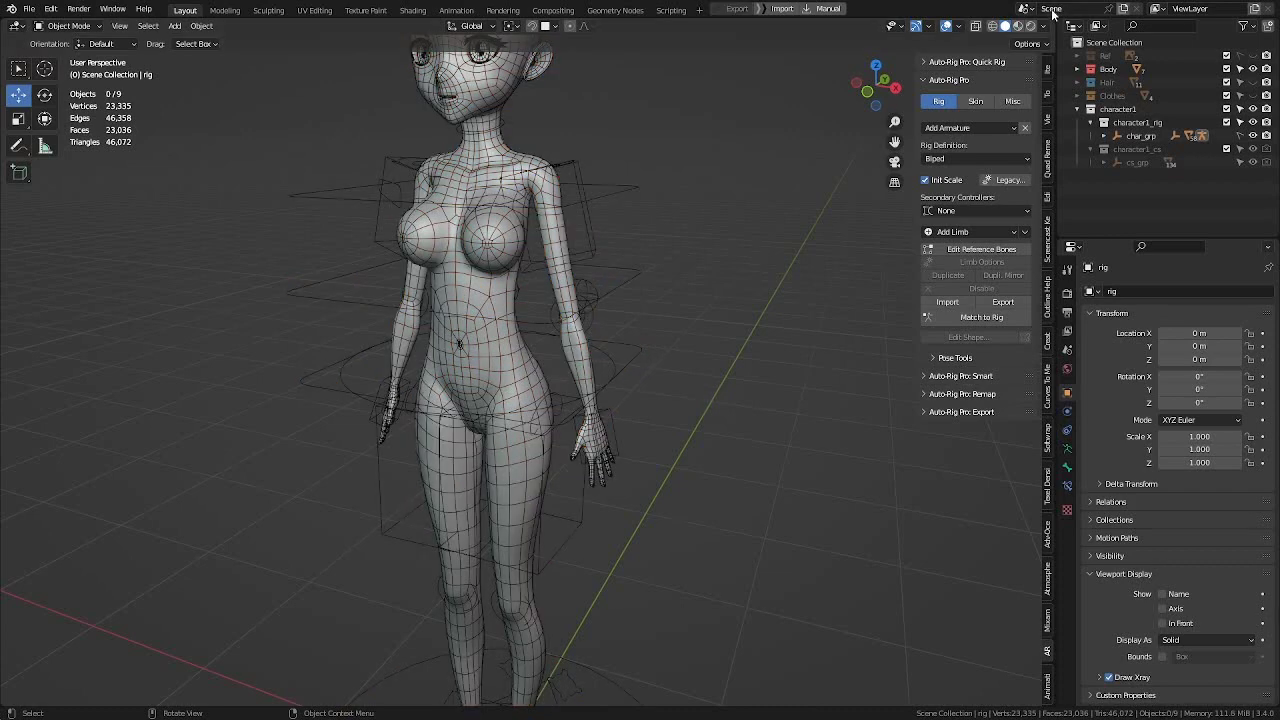
Step: Show the Auto-Rig Pro skin binding settings, select the body mesh followed by the rig, and view them from the front
click(976, 102)
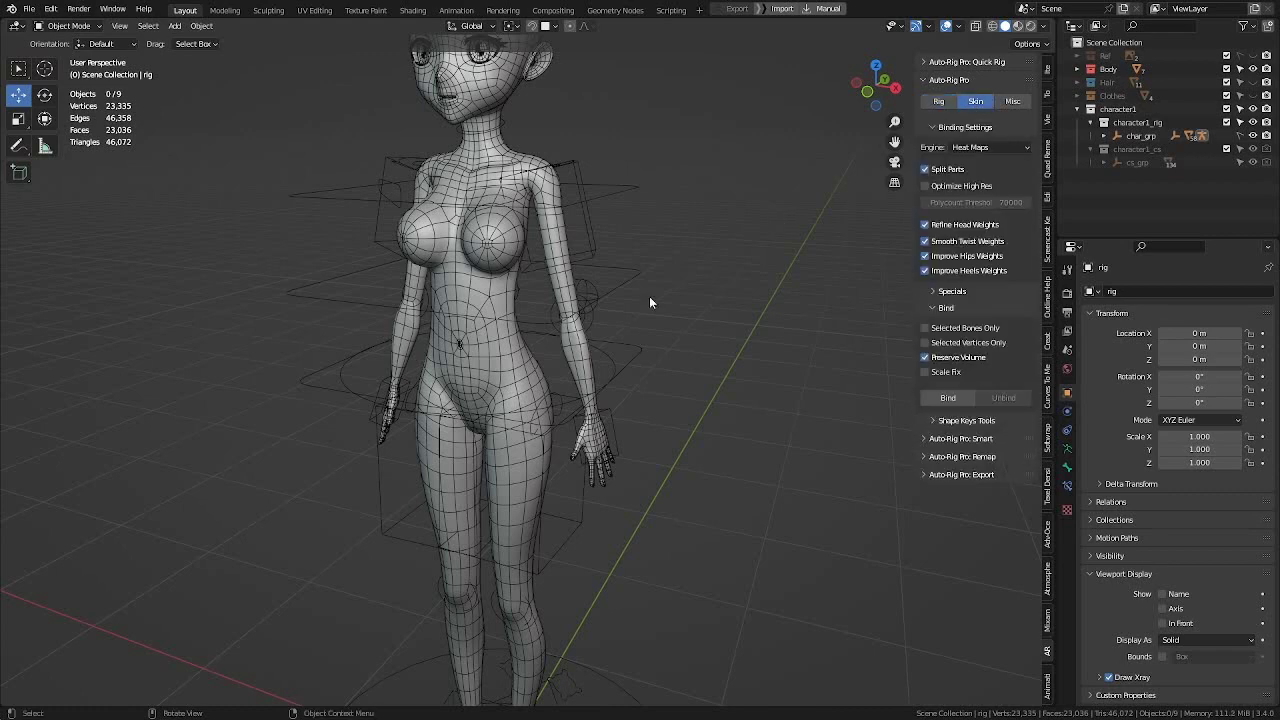
alt+middle_drag(649, 296, 526, 231)
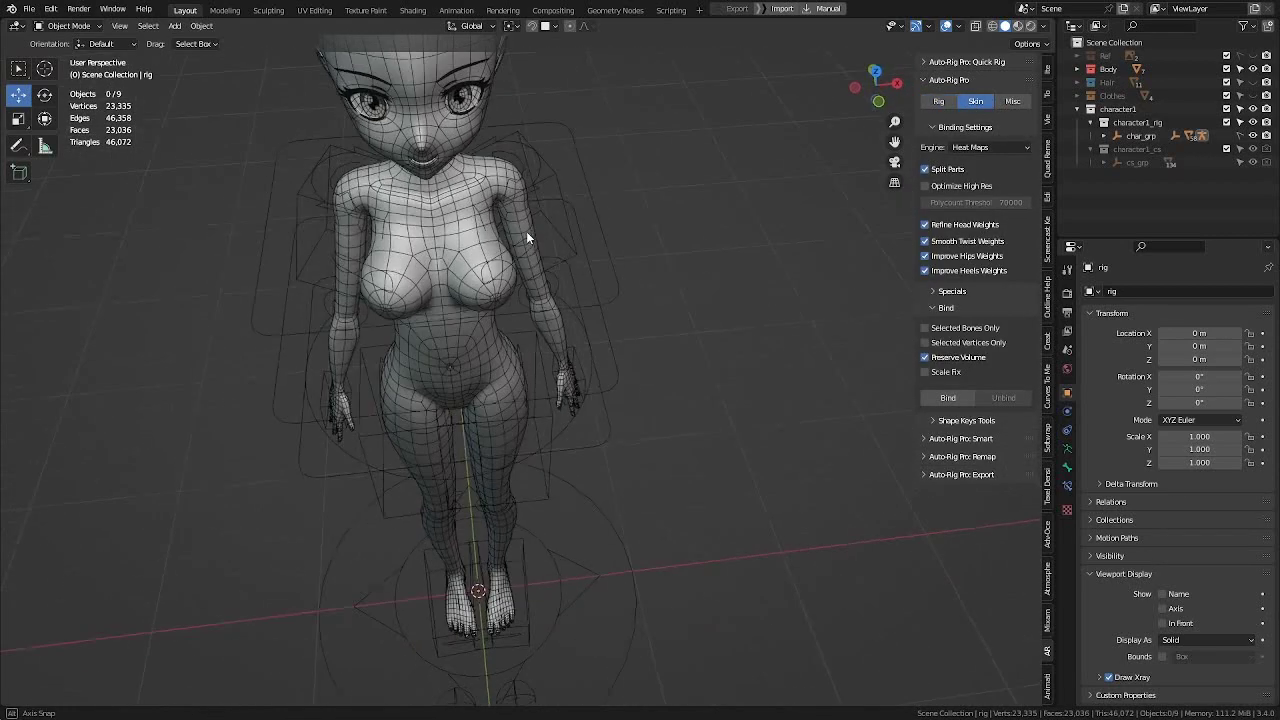
click(472, 183)
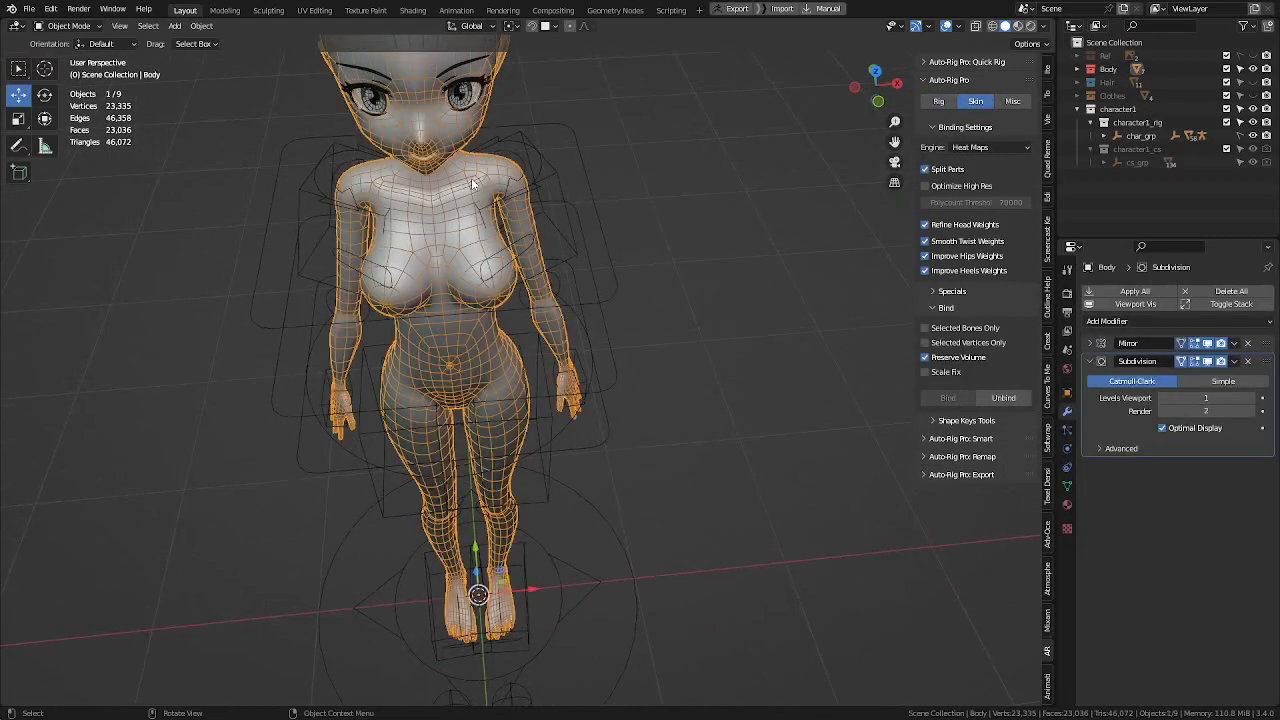
shift+click(556, 178)
middle_drag(647, 370, 630, 281)
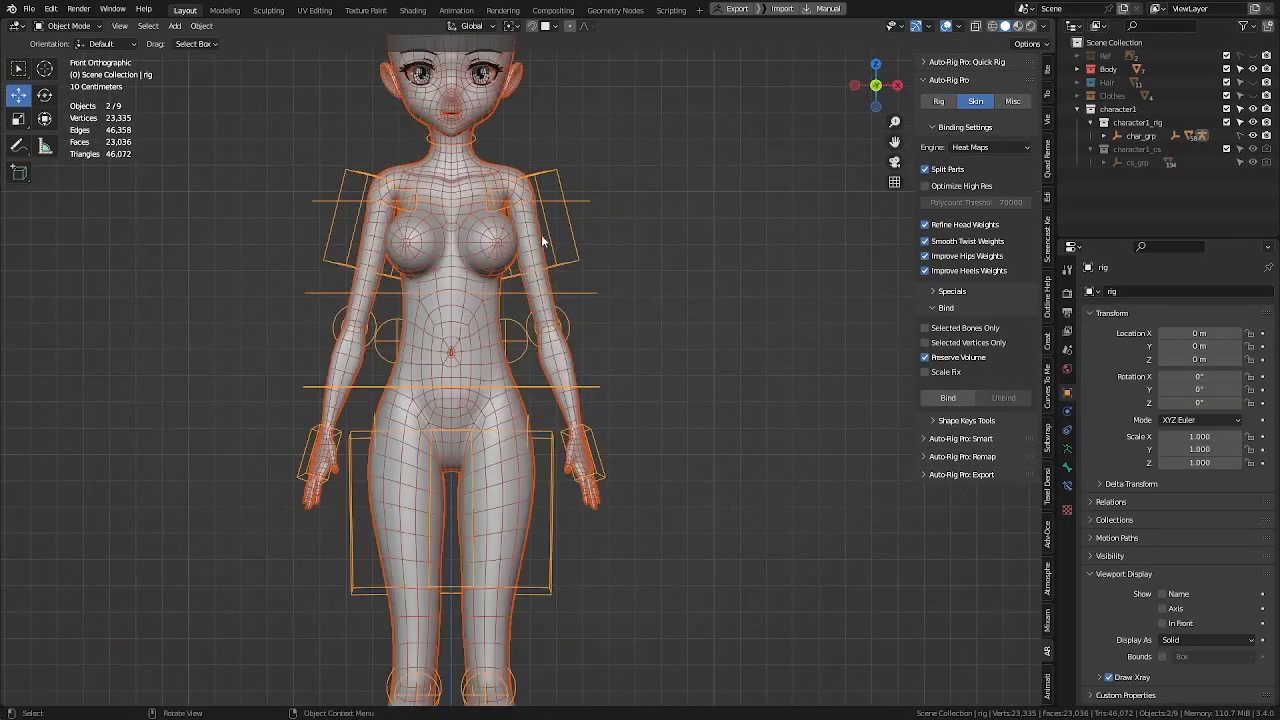
shift+middle_drag(582, 211, 626, 198)
scroll(626, 198, down, 1)
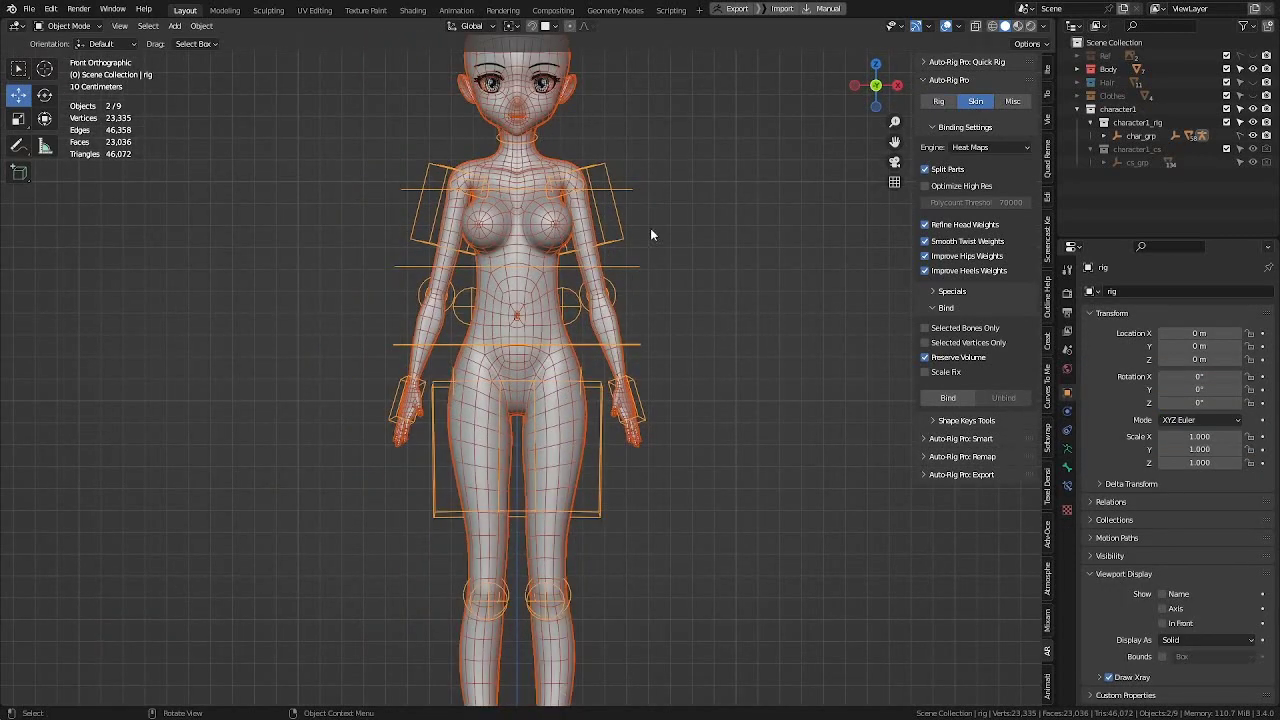
click(929, 401)
click(1018, 149)
click(1010, 149)
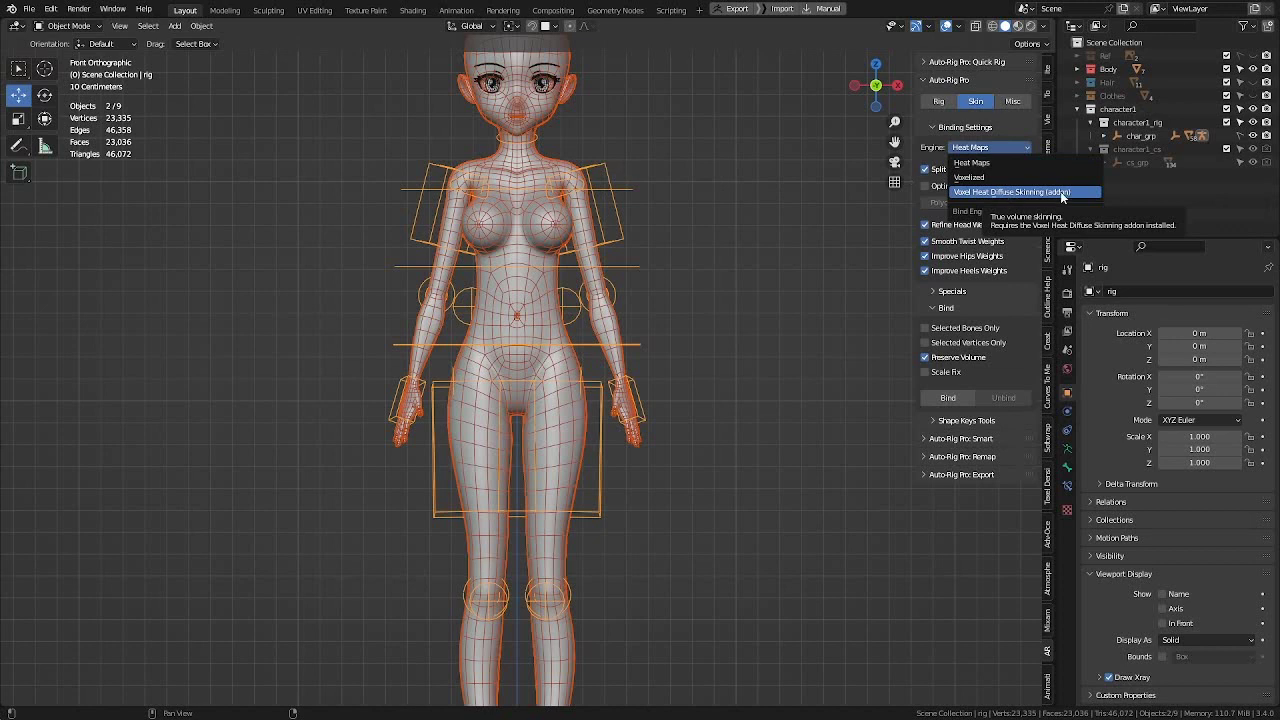
click(1027, 149)
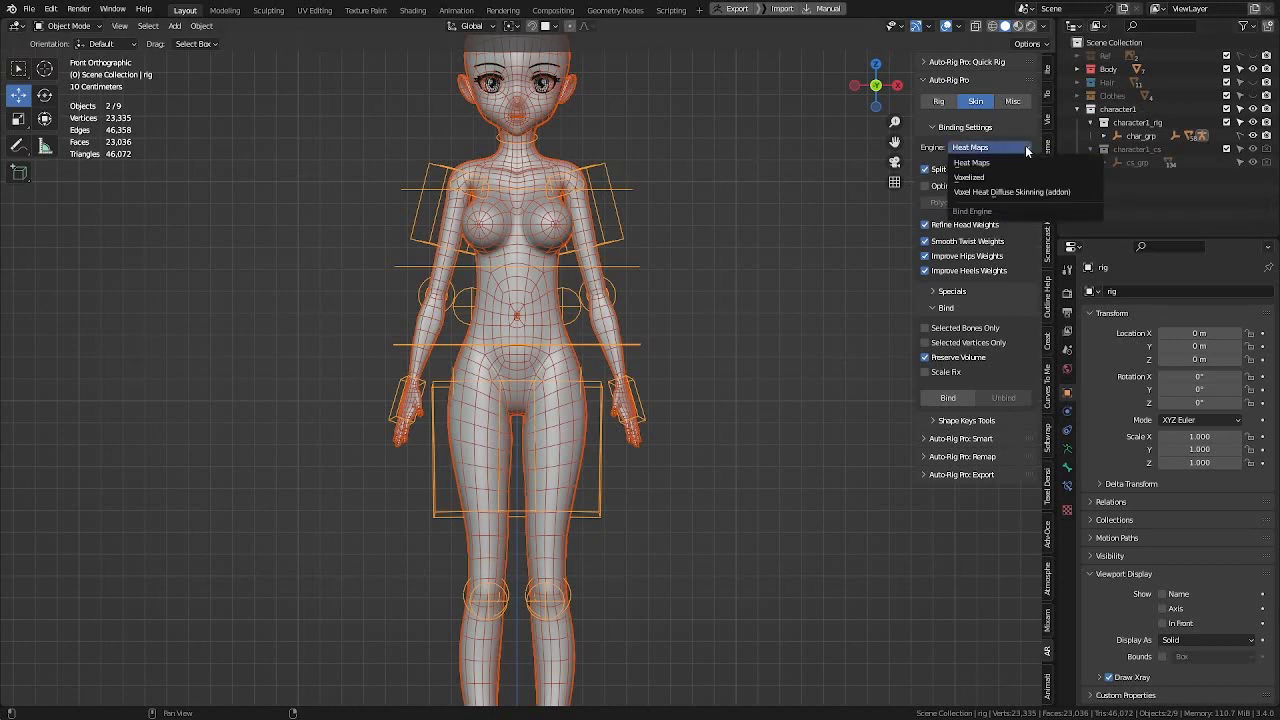
click(972, 163)
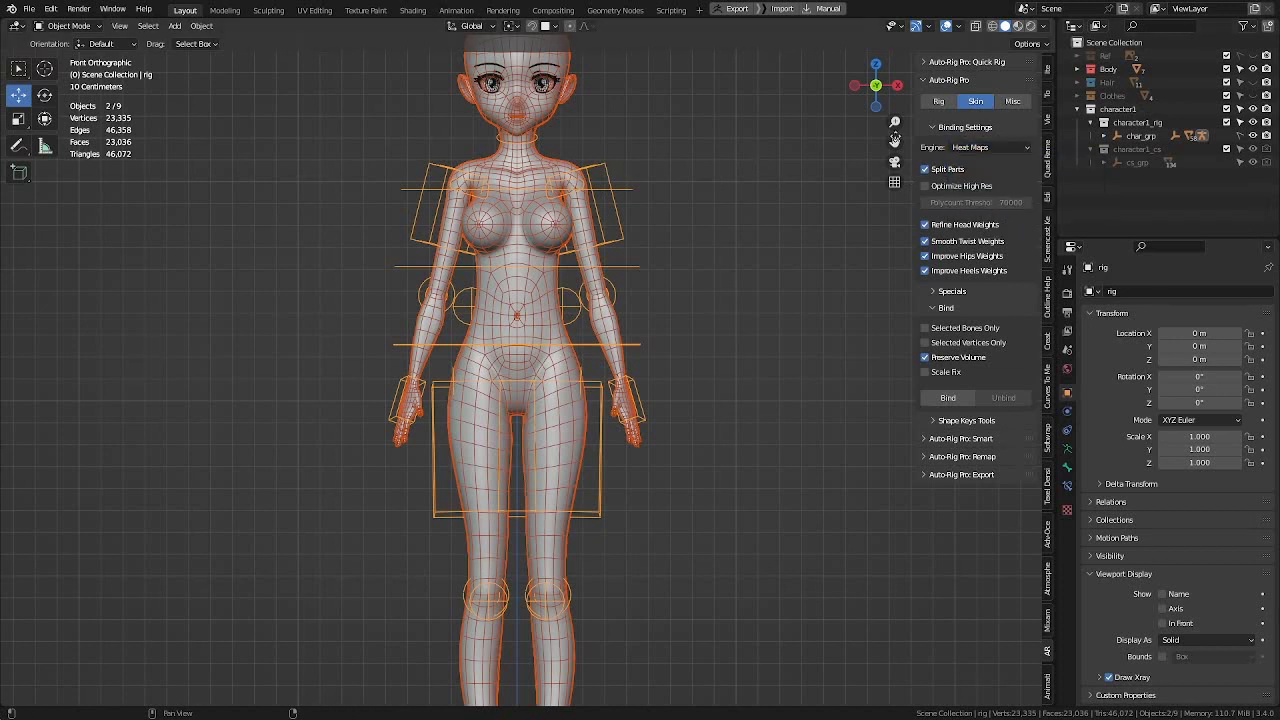
Step: Set the binding engine to Voxelized and bind the body mesh to the rig
click(1028, 150)
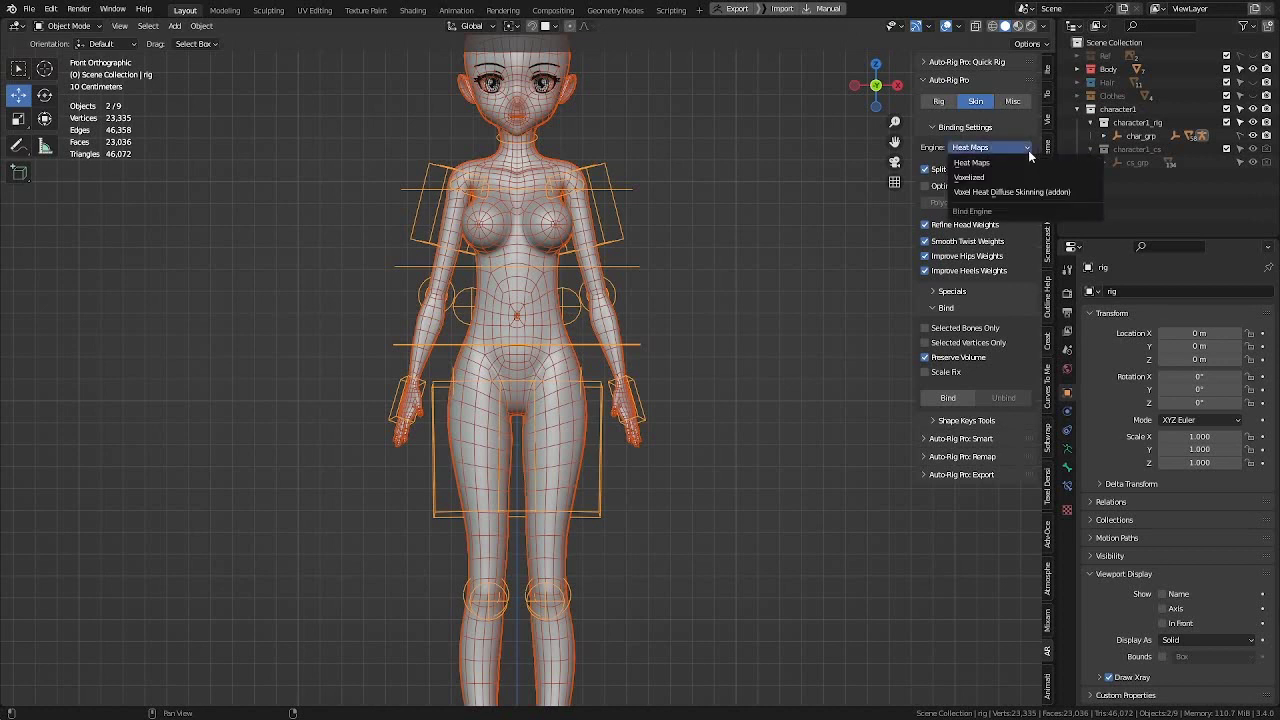
click(985, 178)
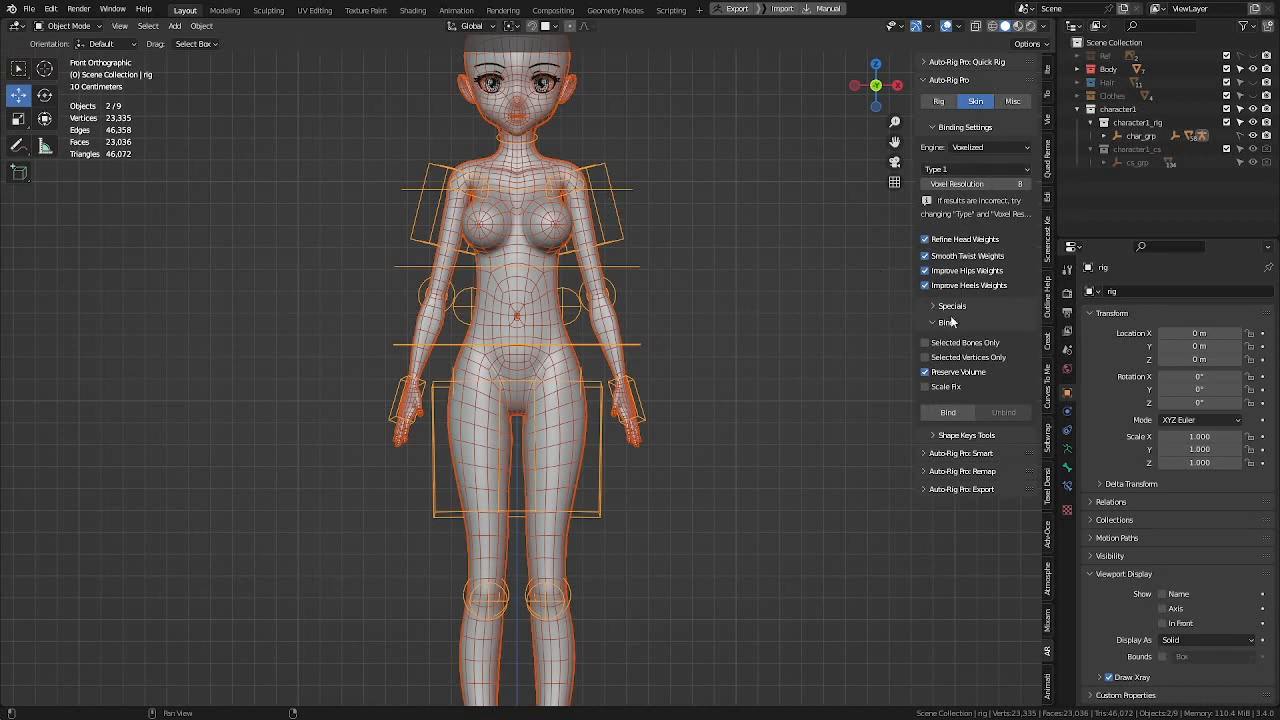
click(948, 413)
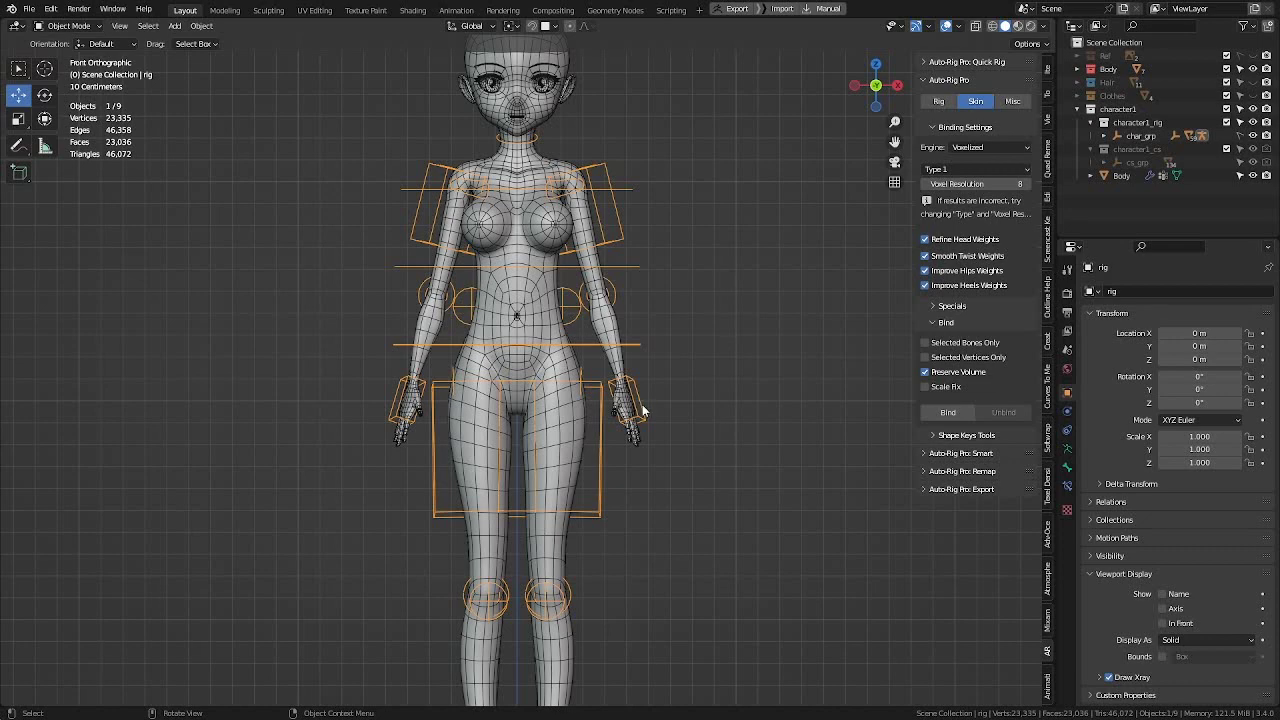
Step: Select only the rig and switch it to Pose Mode in the front view
key(alt+a)
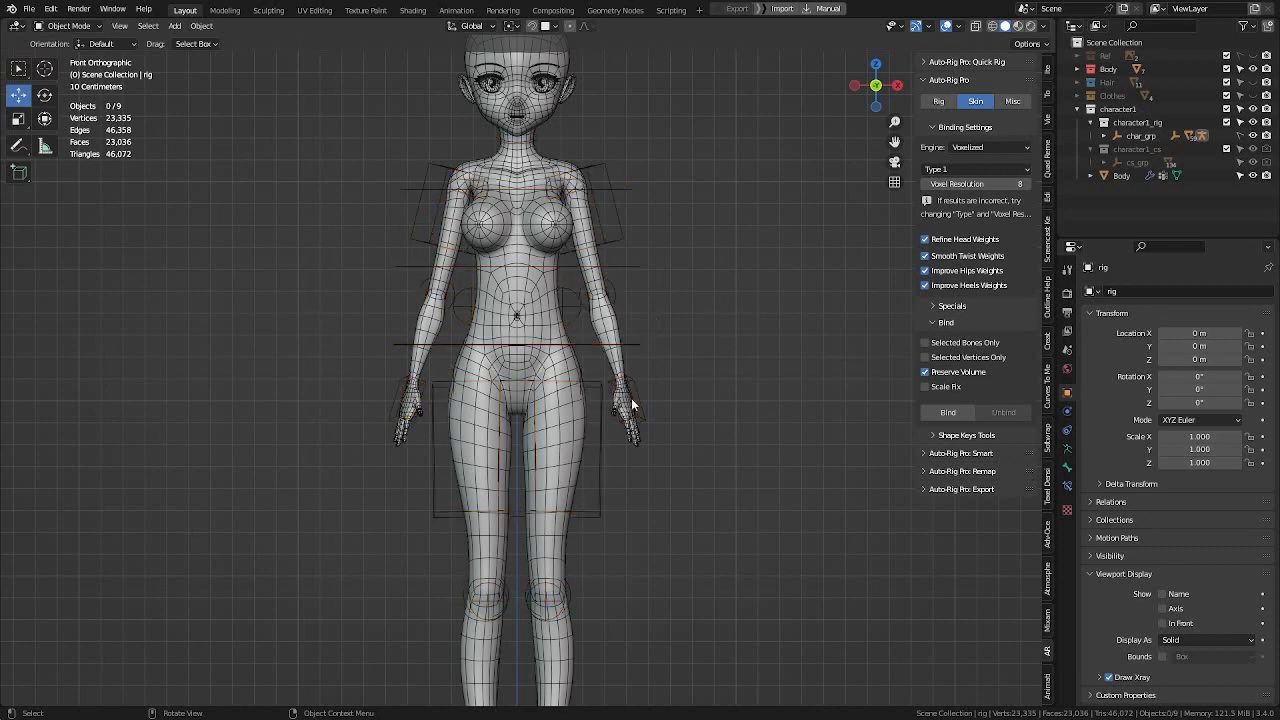
click(632, 396)
middle_drag(555, 260, 603, 318)
key(ctrl+Tab)
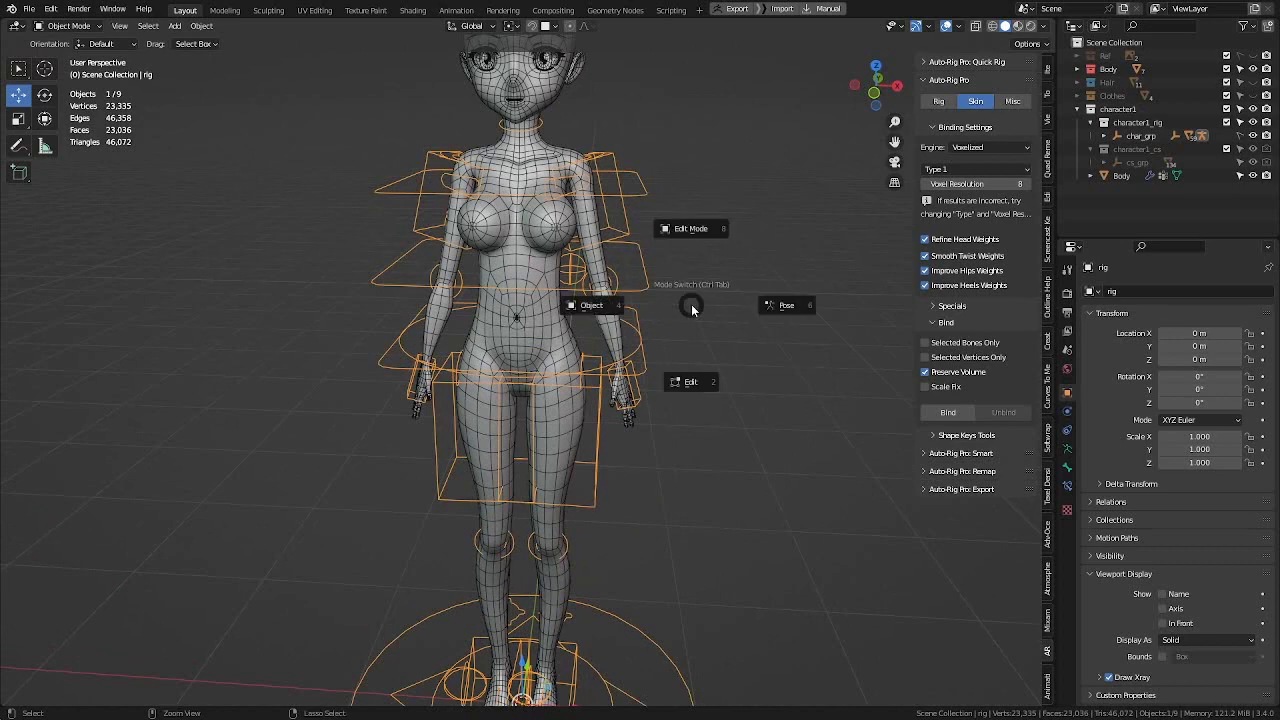
click(790, 308)
key(KP_1)
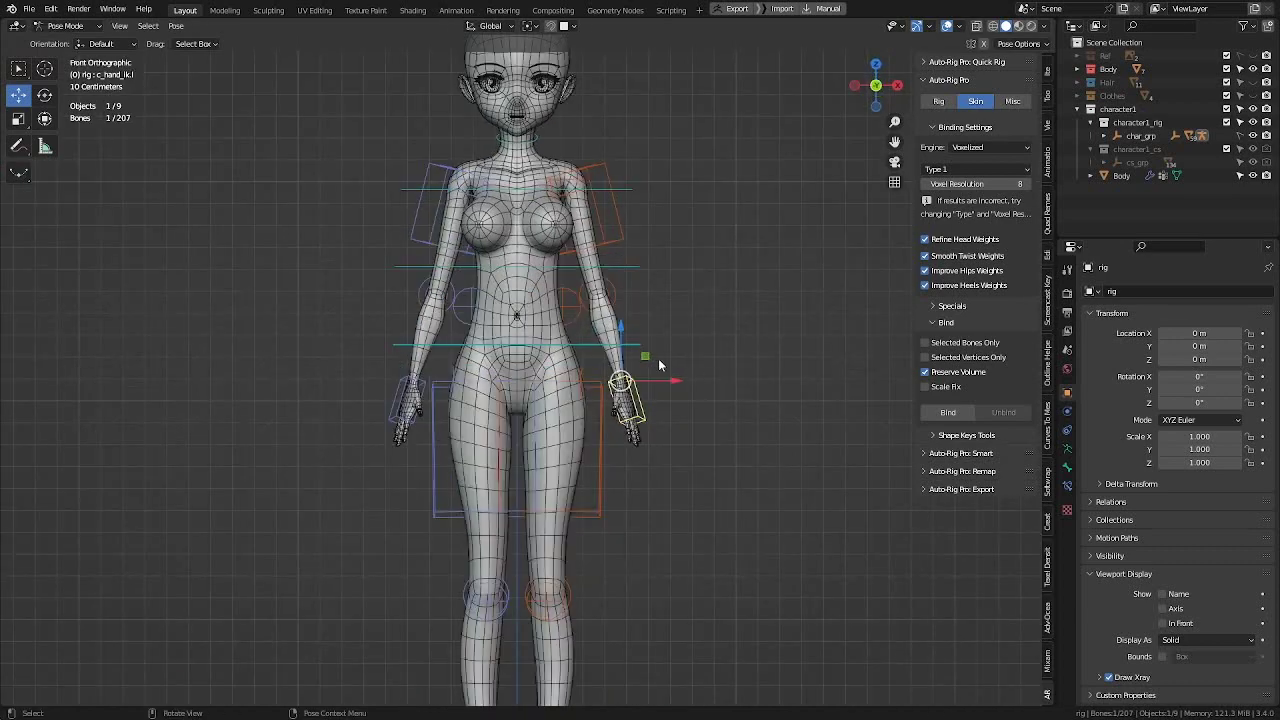
Step: Raise the left hand IK controller to shoulder height and rotate the hand so its fingers point up and its palm faces forward
key(g)
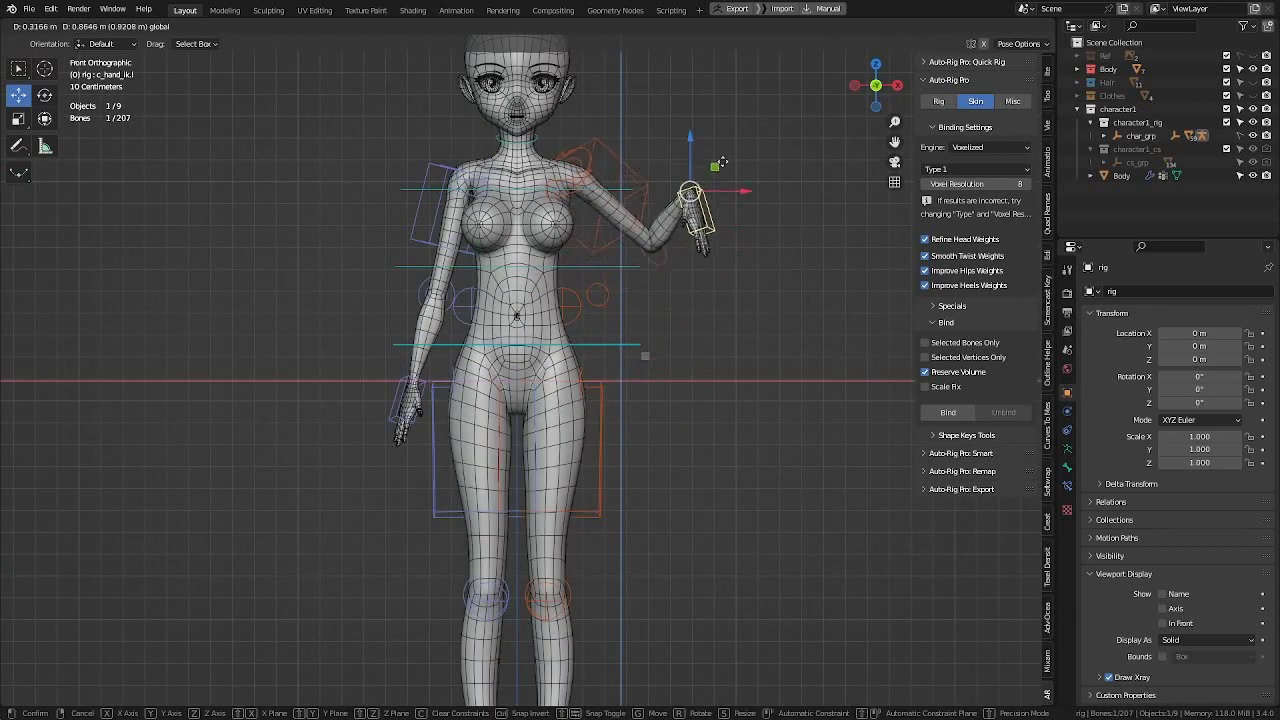
click(733, 157)
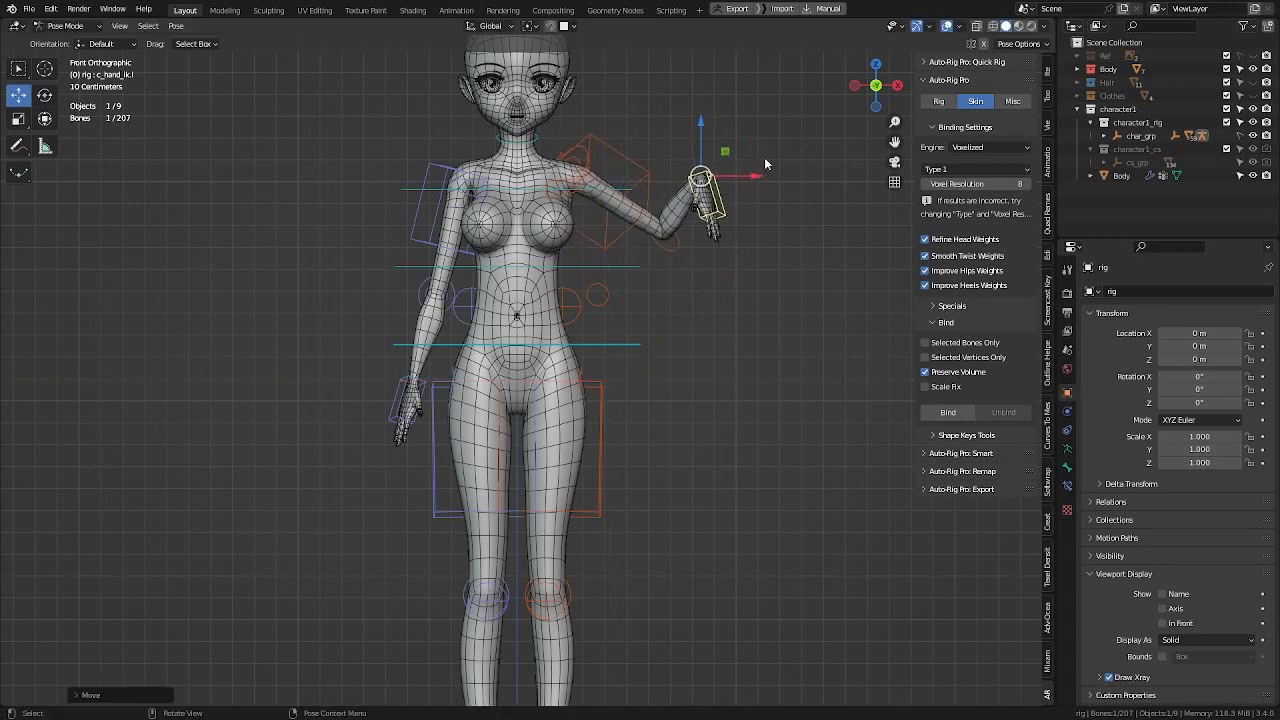
key(r)
key(r)
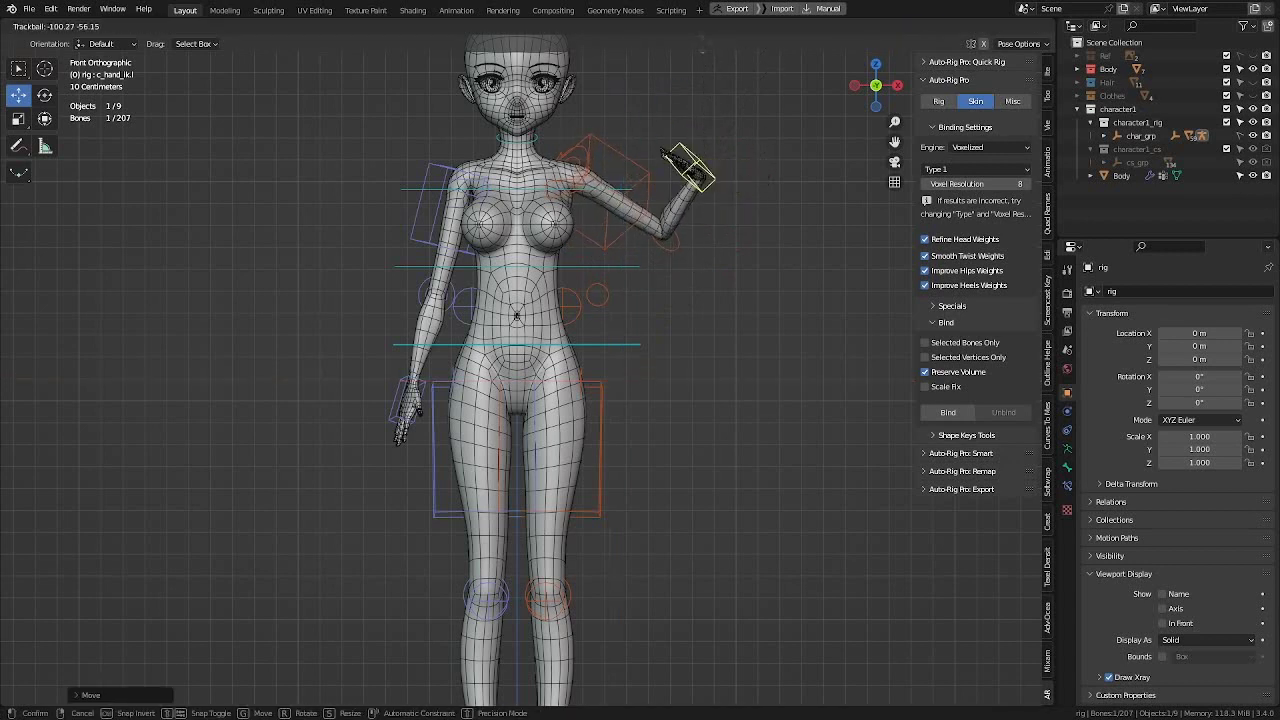
click(801, 48)
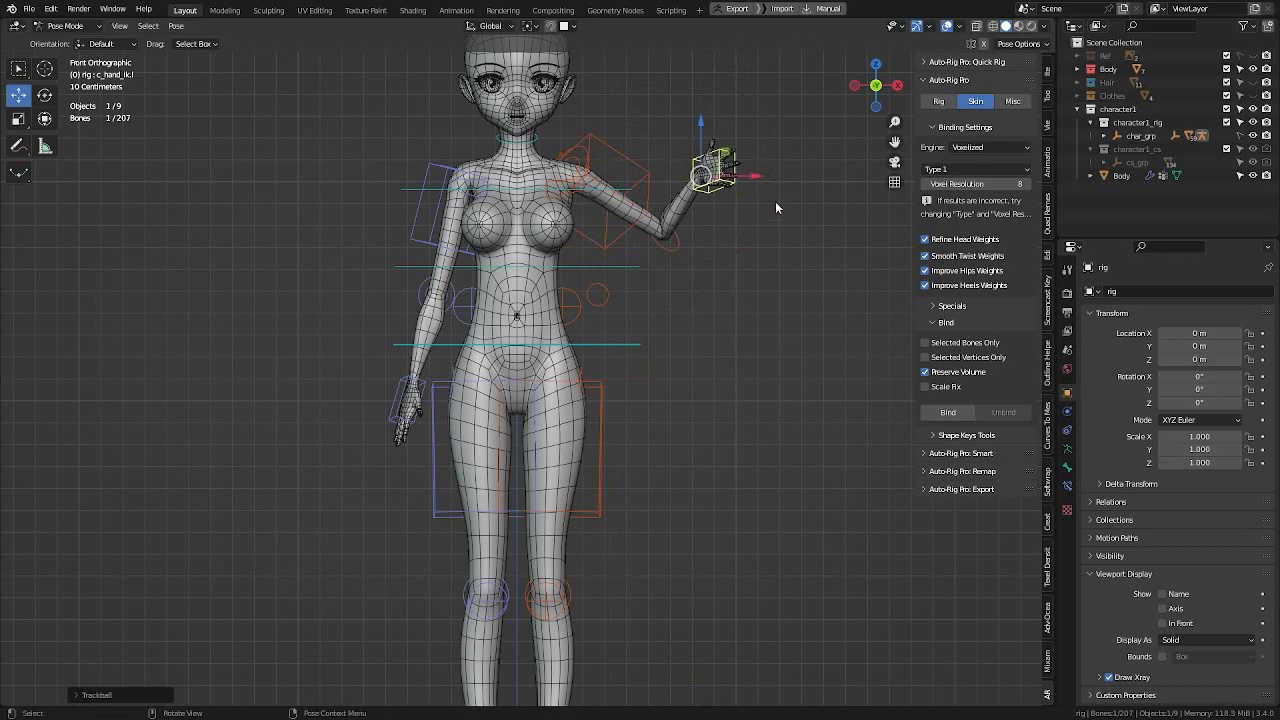
key(r)
click(778, 106)
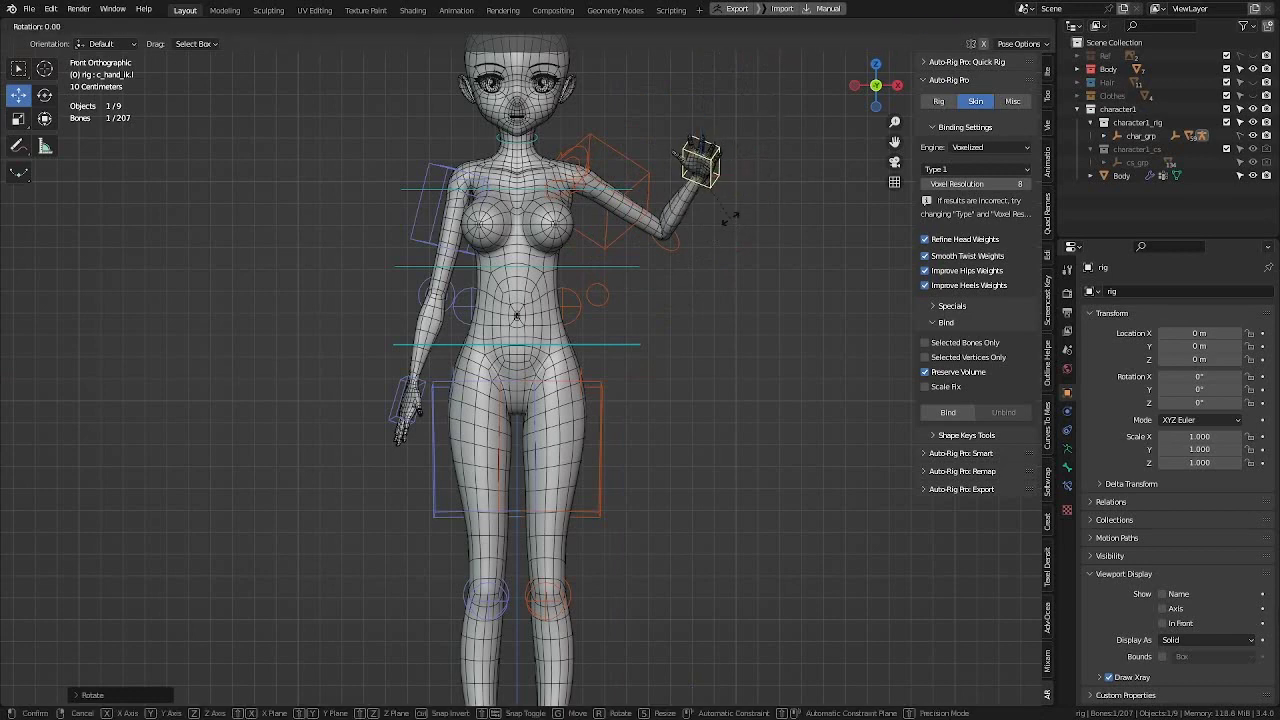
key(r)
key(r)
click(697, 195)
Step: Lift the left hand IK controller to head height and move it forward along the global Y axis
middle_drag(697, 195, 653, 118)
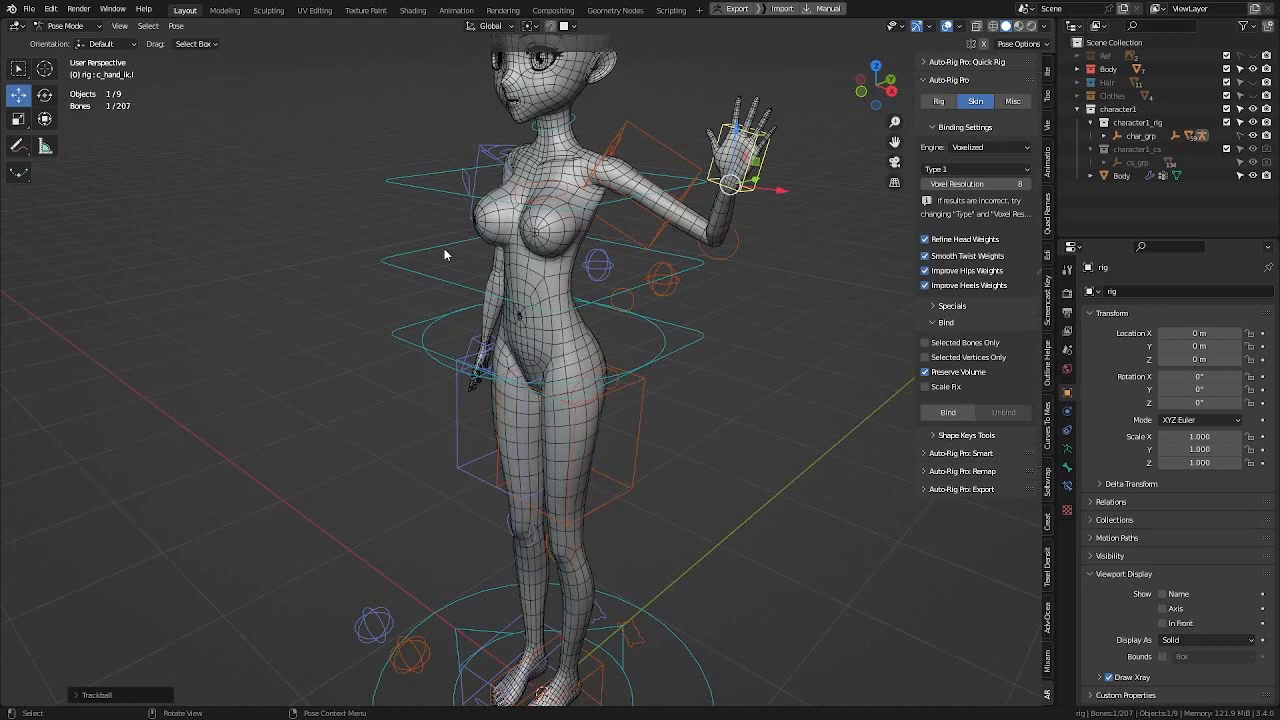
middle_drag(616, 193, 546, 162)
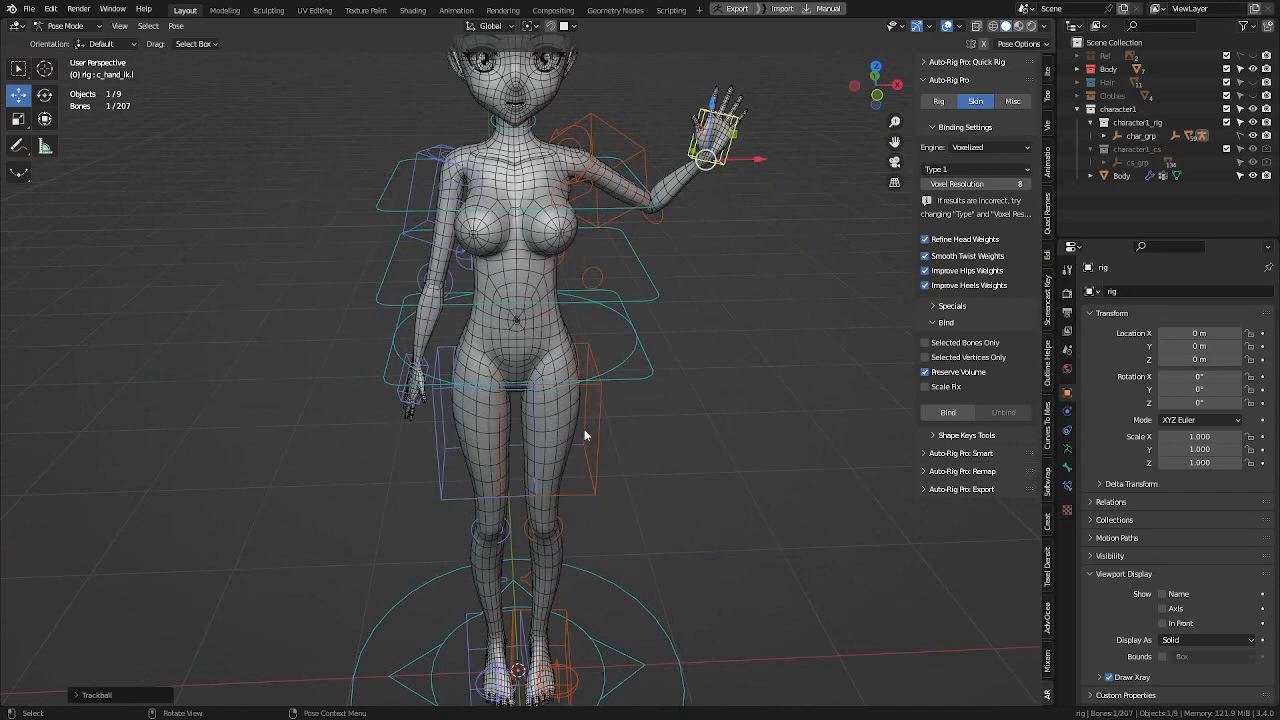
middle_drag(733, 286, 700, 268)
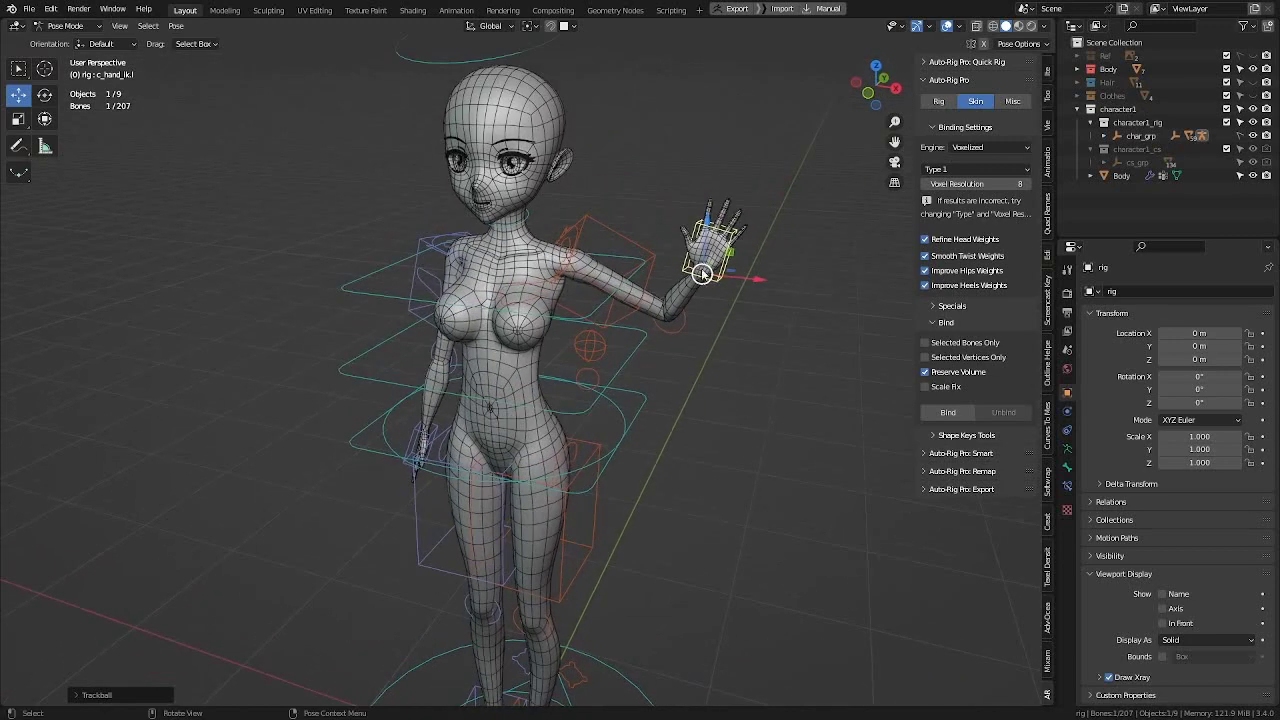
key(g)
click(703, 163)
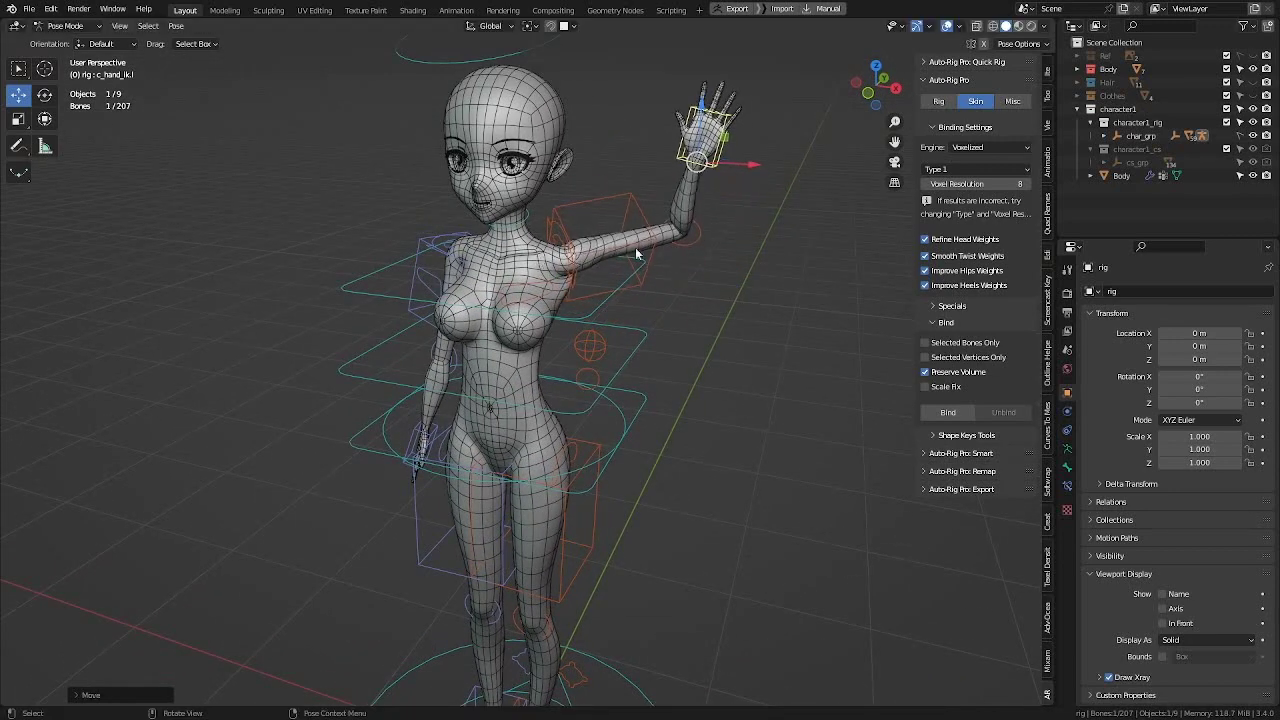
drag(694, 170, 648, 191)
middle_drag(648, 191, 545, 174)
key(g)
key(y)
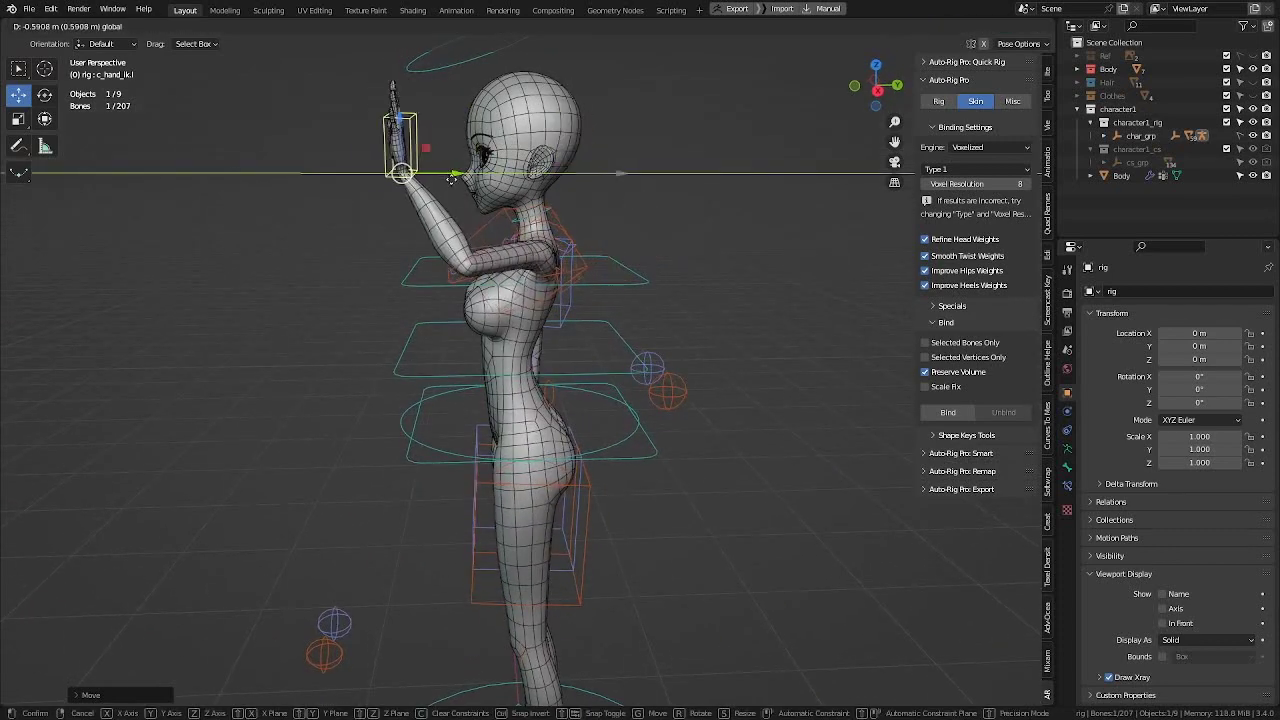
click(328, 254)
middle_drag(328, 254, 522, 264)
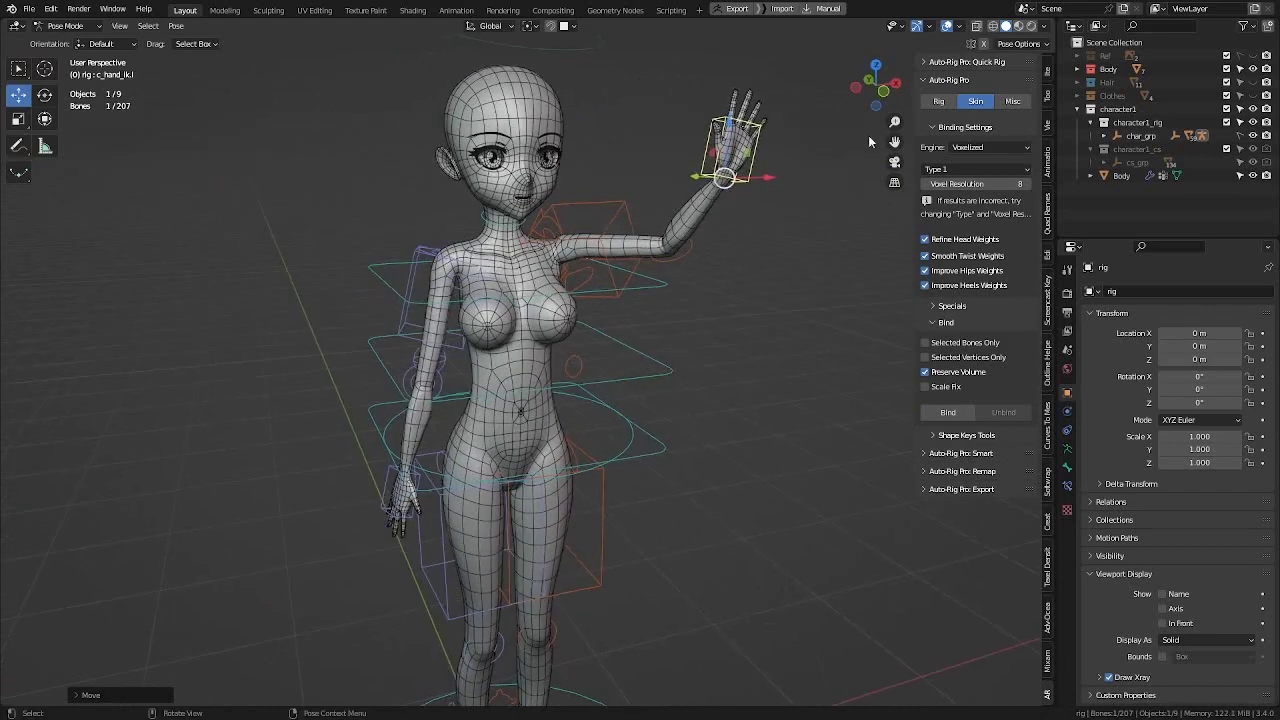
Step: Move the left foot IK controller up and forward in the right side view to raise the leg with a bent knee
middle_drag(519, 330, 535, 359)
click(561, 416)
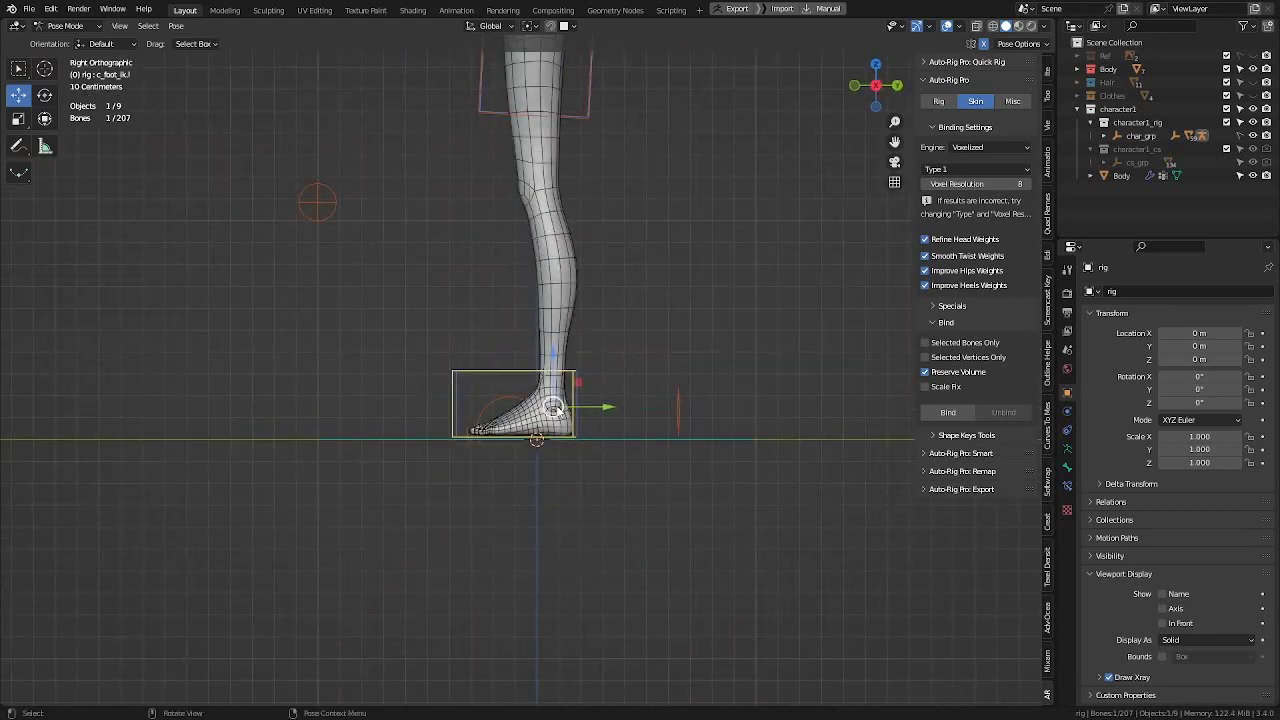
key(g)
right_click(456, 348)
drag(548, 410, 402, 275)
shift+middle_drag(444, 296, 414, 363)
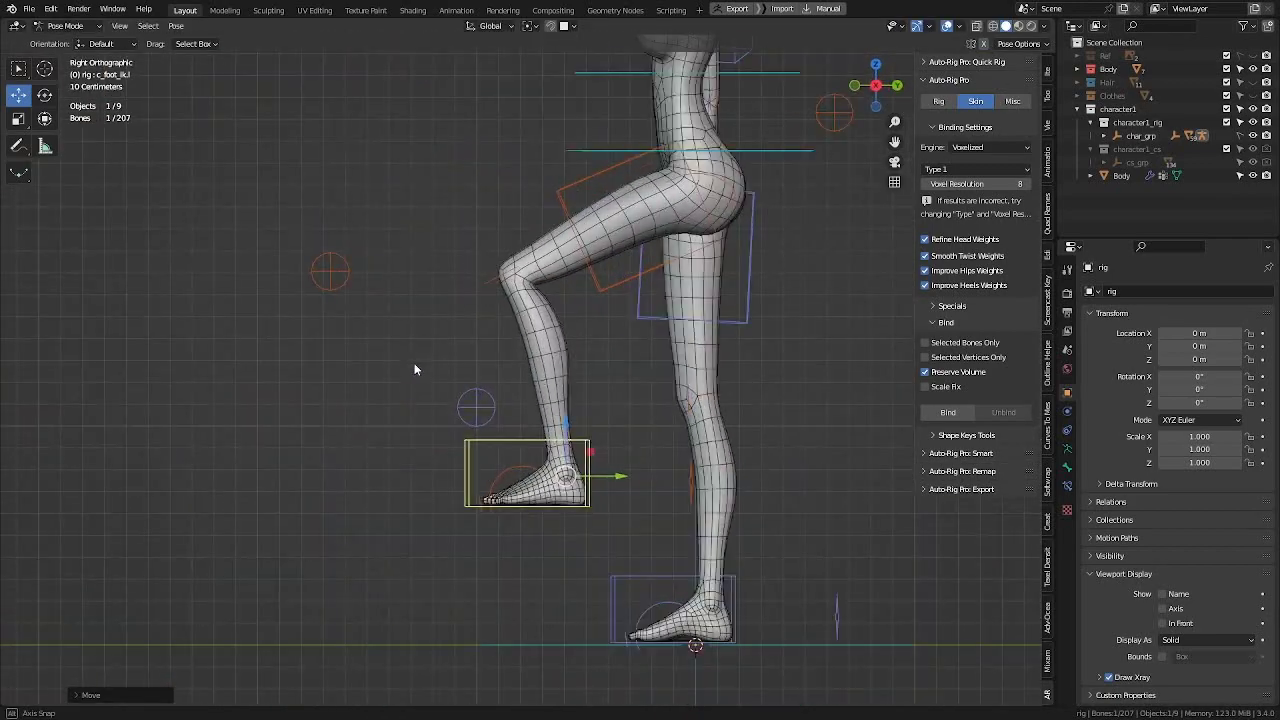
shift+middle_drag(577, 478, 595, 406)
click(549, 370)
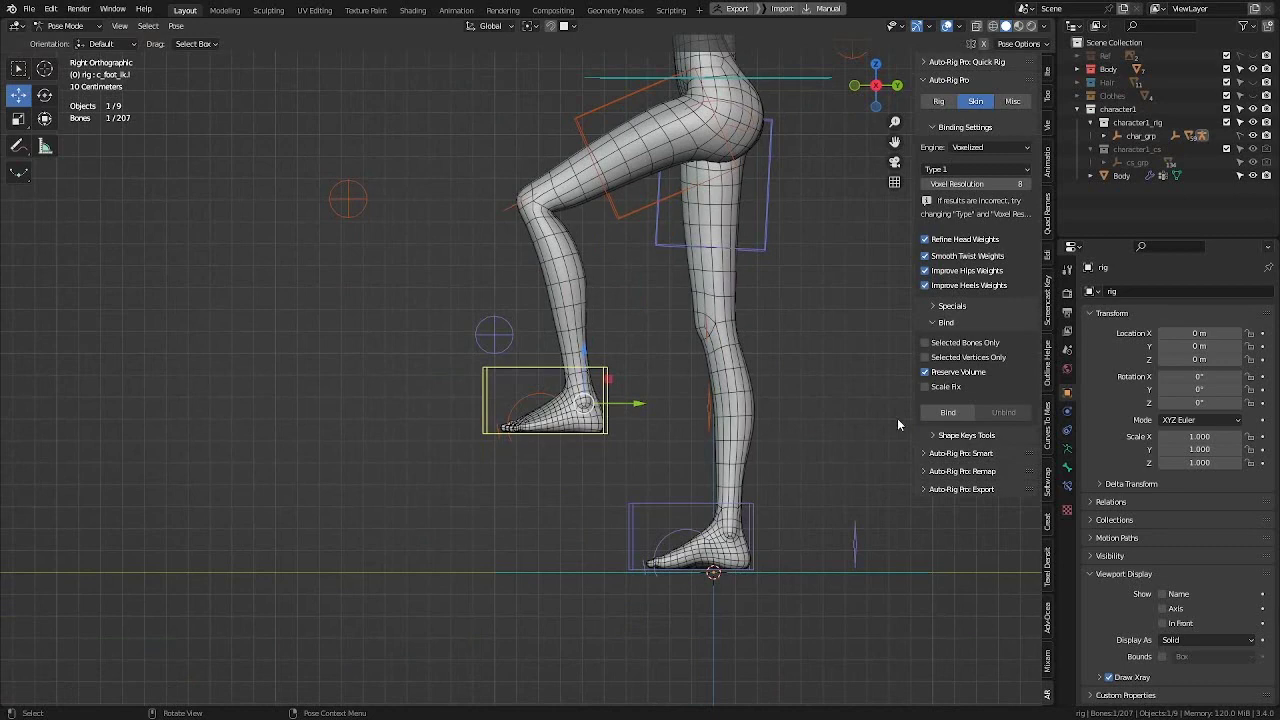
Step: Try rotating the left foot IK controller and the left foot roll controller
key(r)
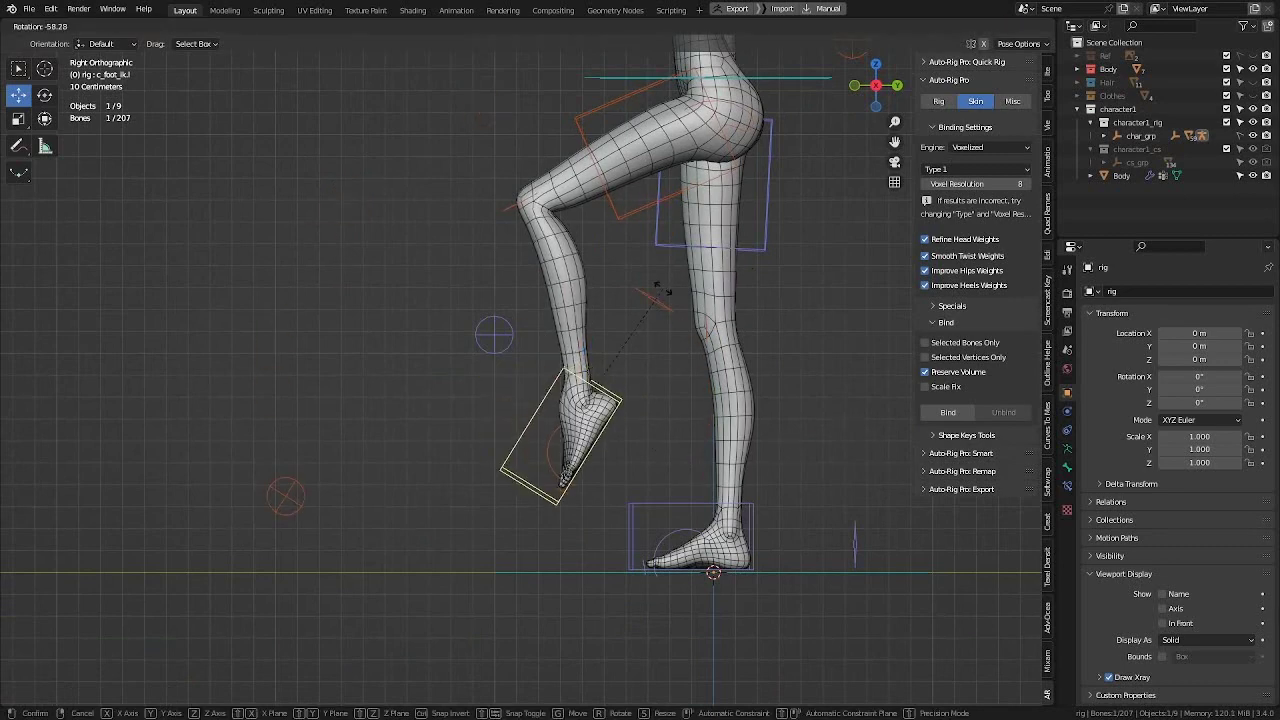
right_click(657, 354)
middle_drag(756, 412, 820, 417)
click(678, 412)
key(r)
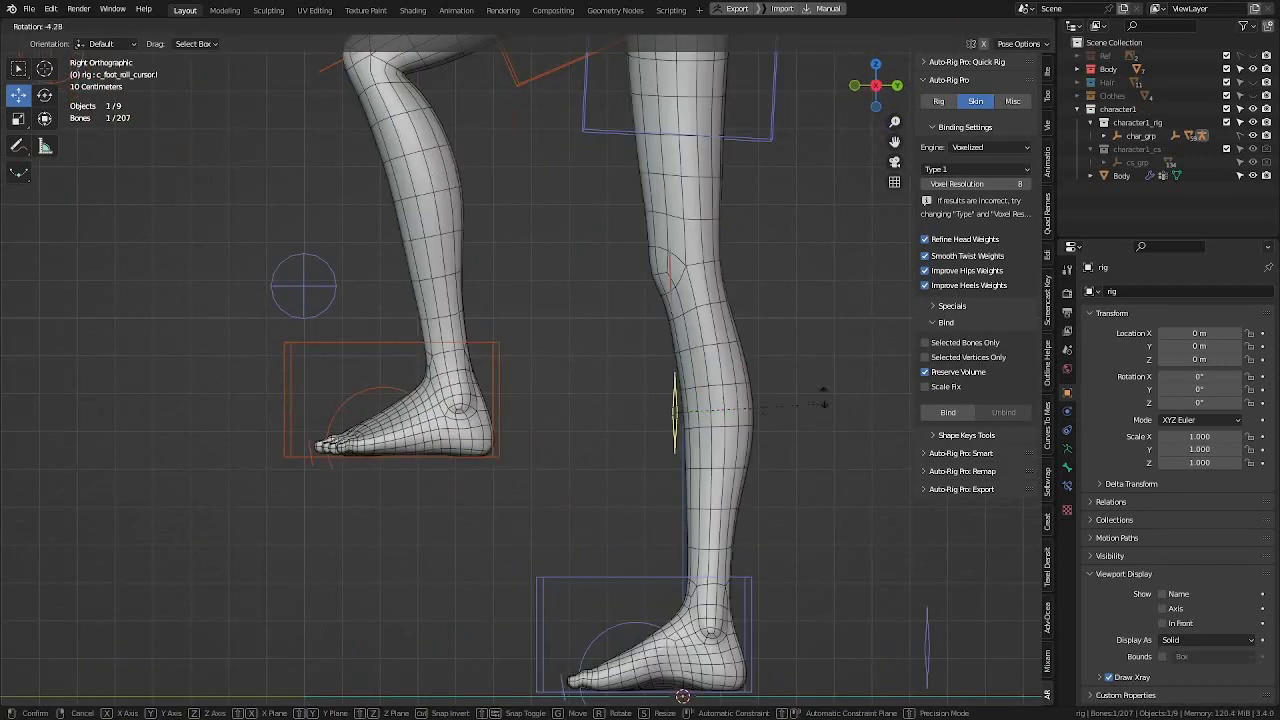
right_click(701, 259)
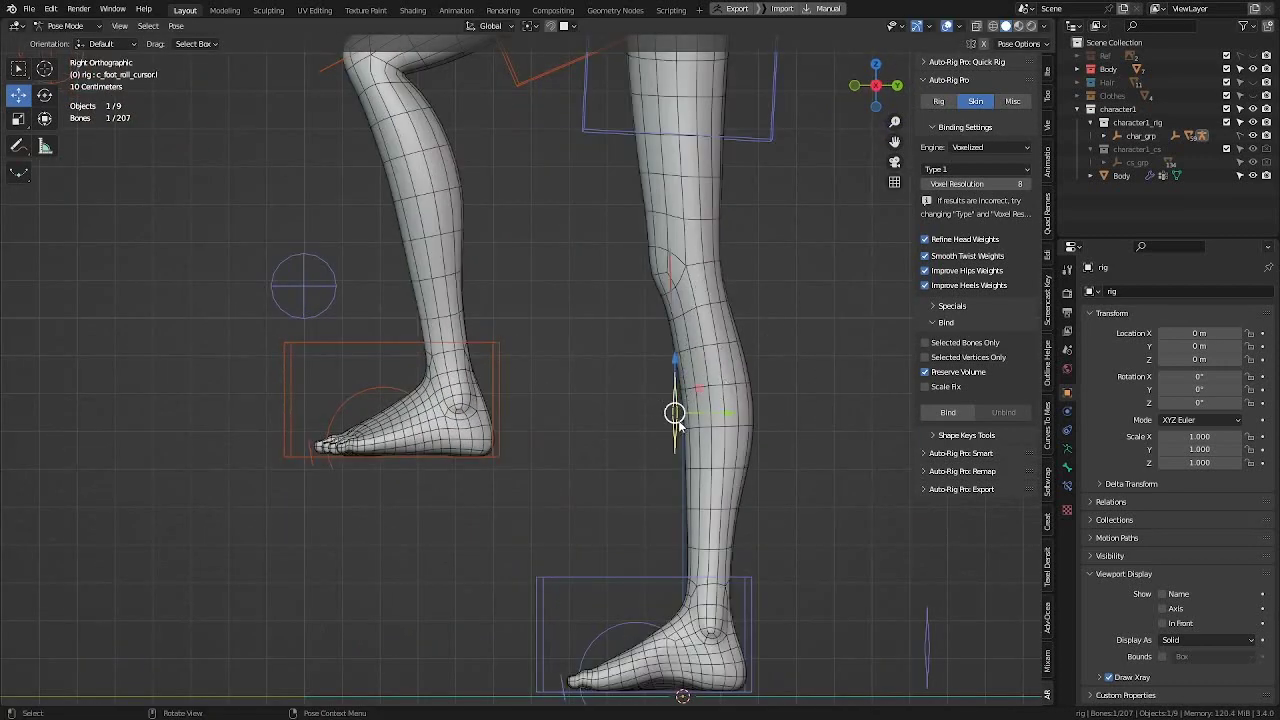
Step: Try moving the left foot roll controller and rotating the left ball-of-foot controller to lift the heel in the right side view
key(g)
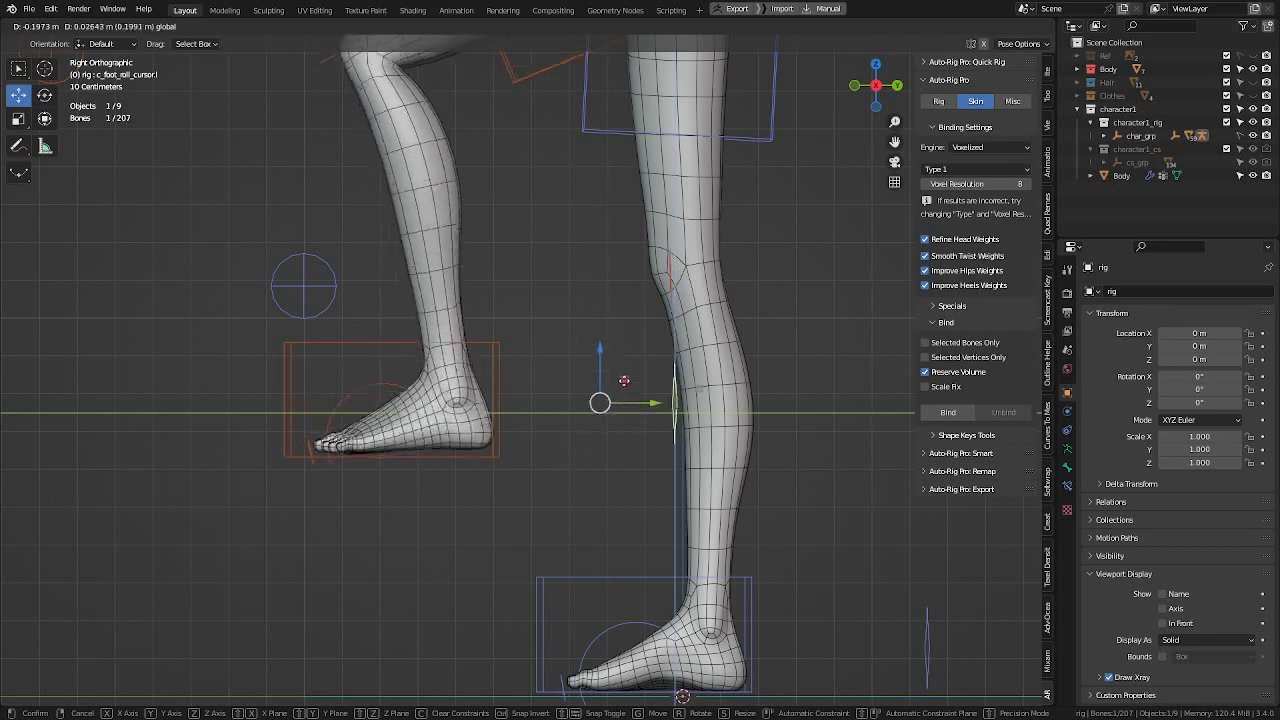
right_click(590, 365)
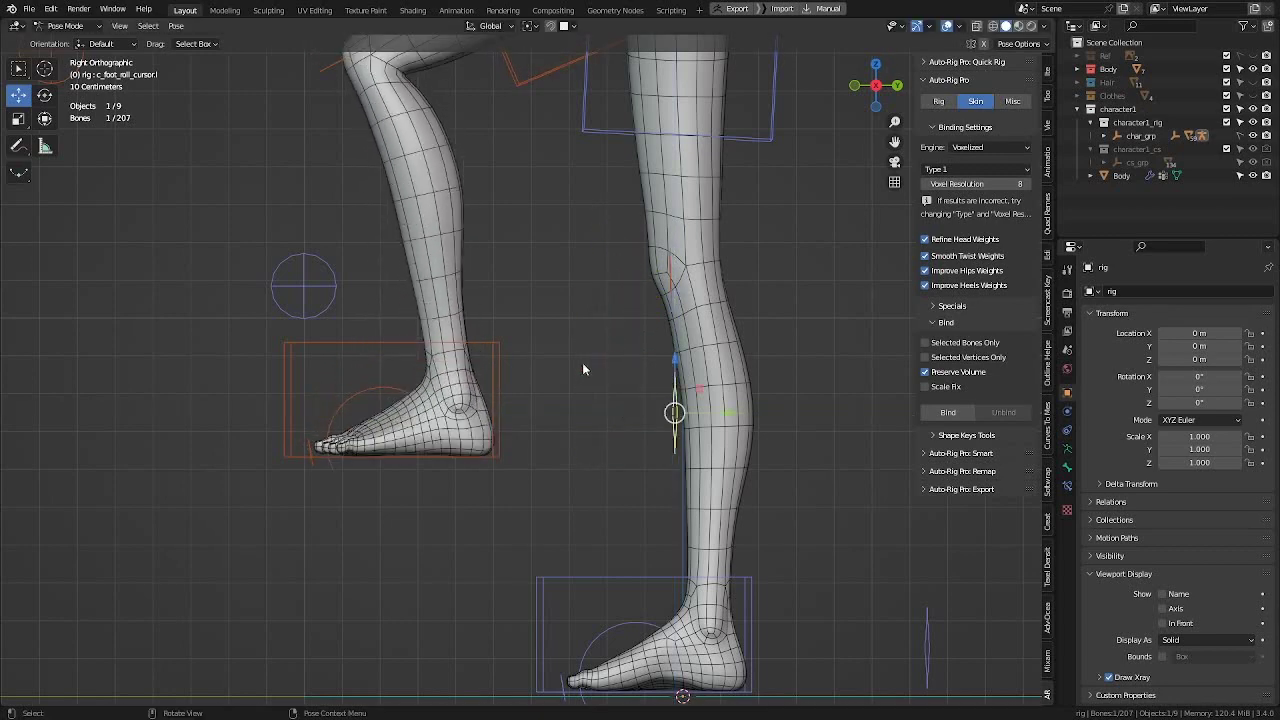
shift+middle_drag(366, 379, 456, 371)
scroll(456, 377, up, 3)
middle_drag(441, 459, 480, 429)
click(446, 336)
key(KP_3)
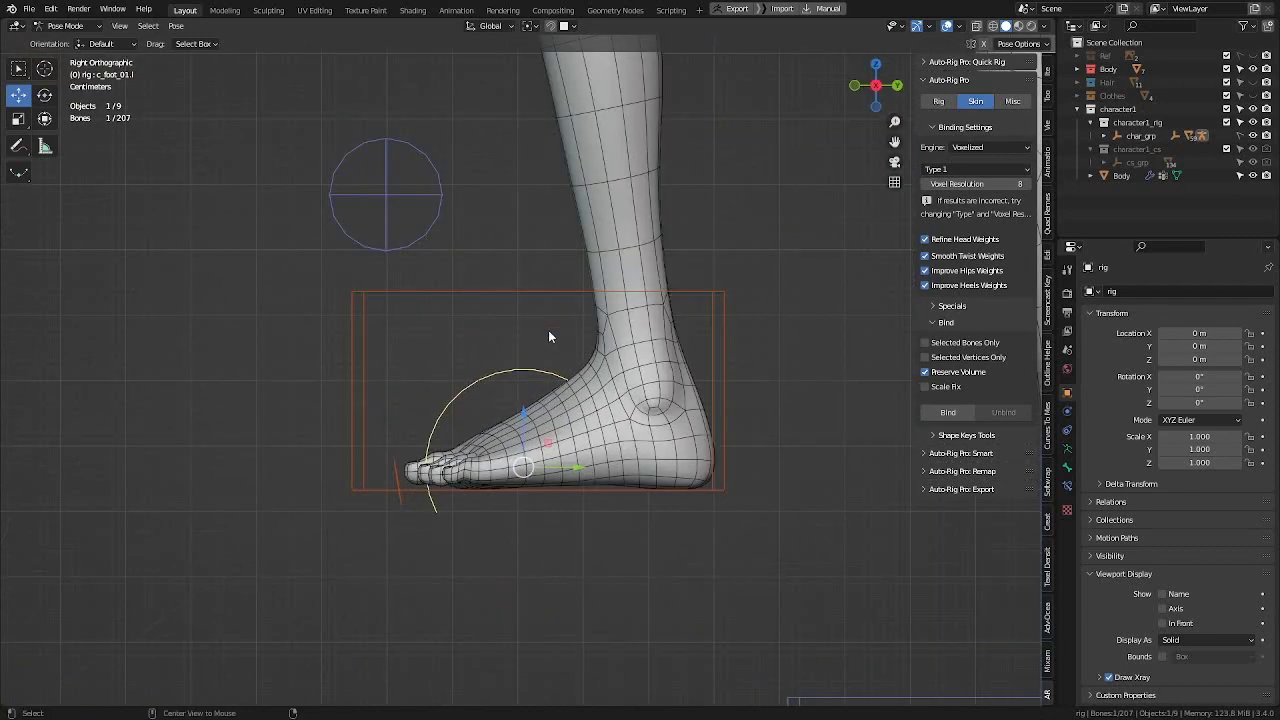
key(r)
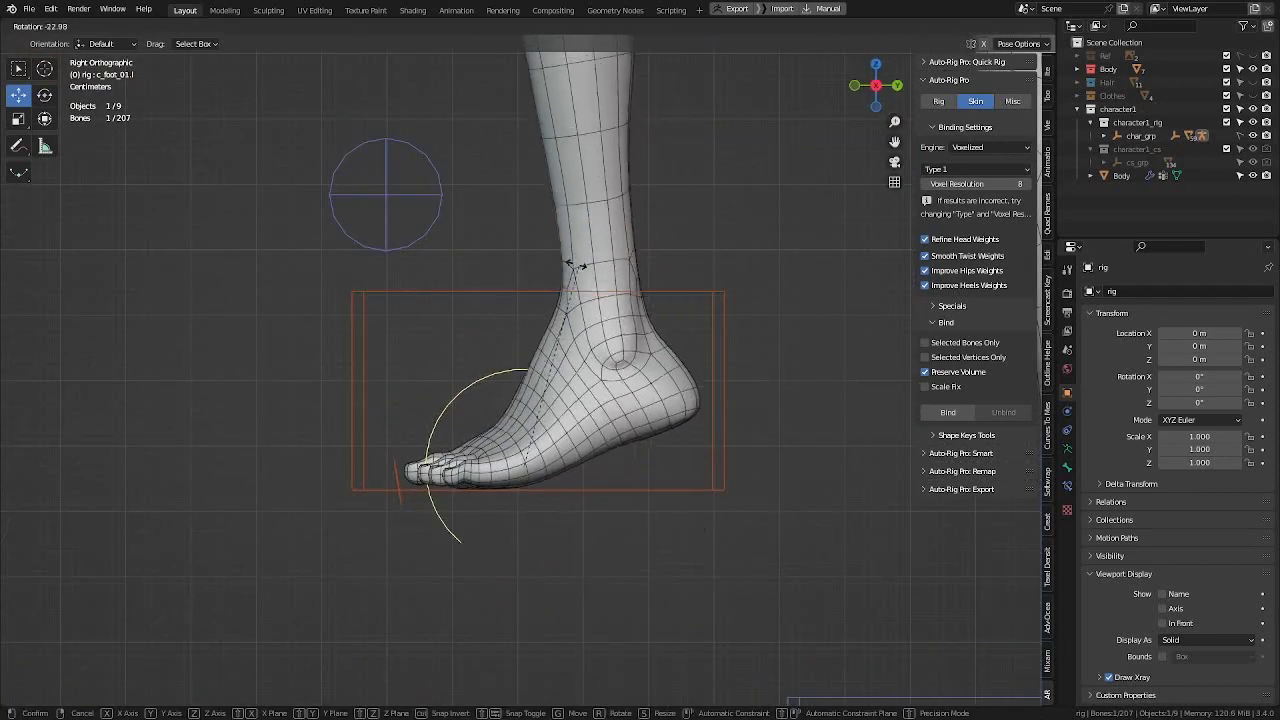
right_click(563, 275)
Step: Rotate the left toes IK controller in the right side view to bend the toes downward
click(397, 470)
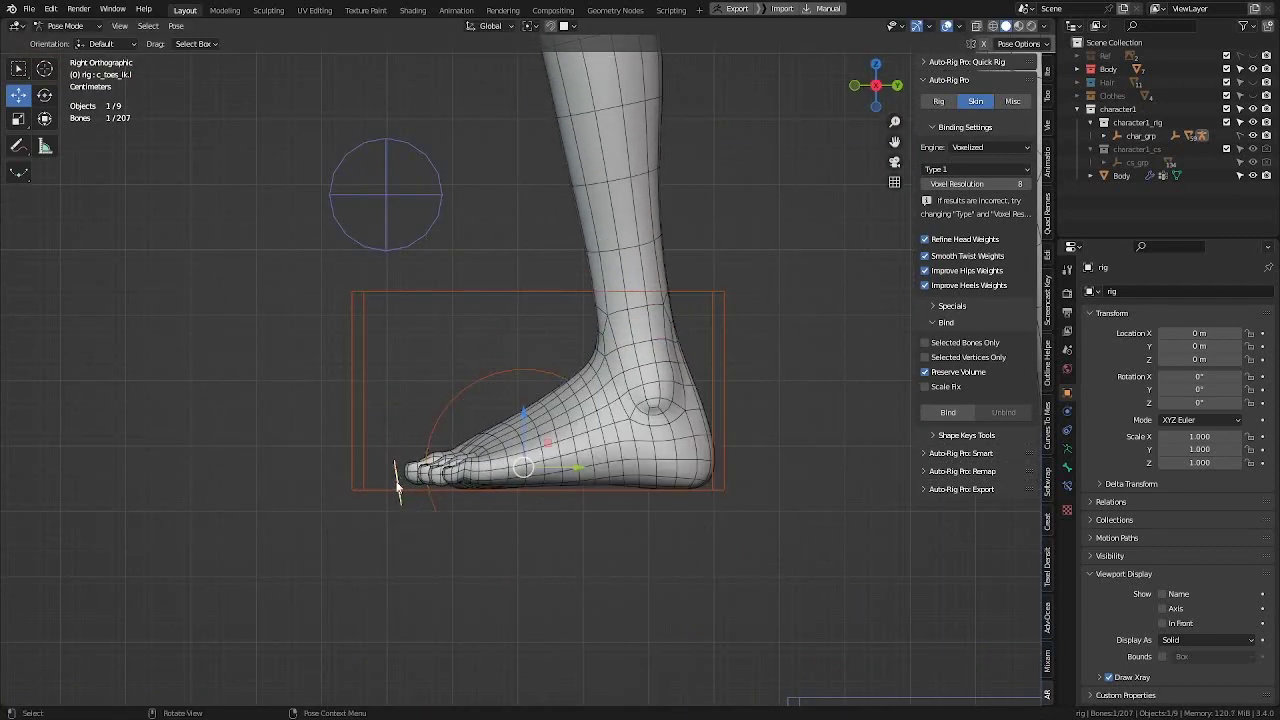
key(r)
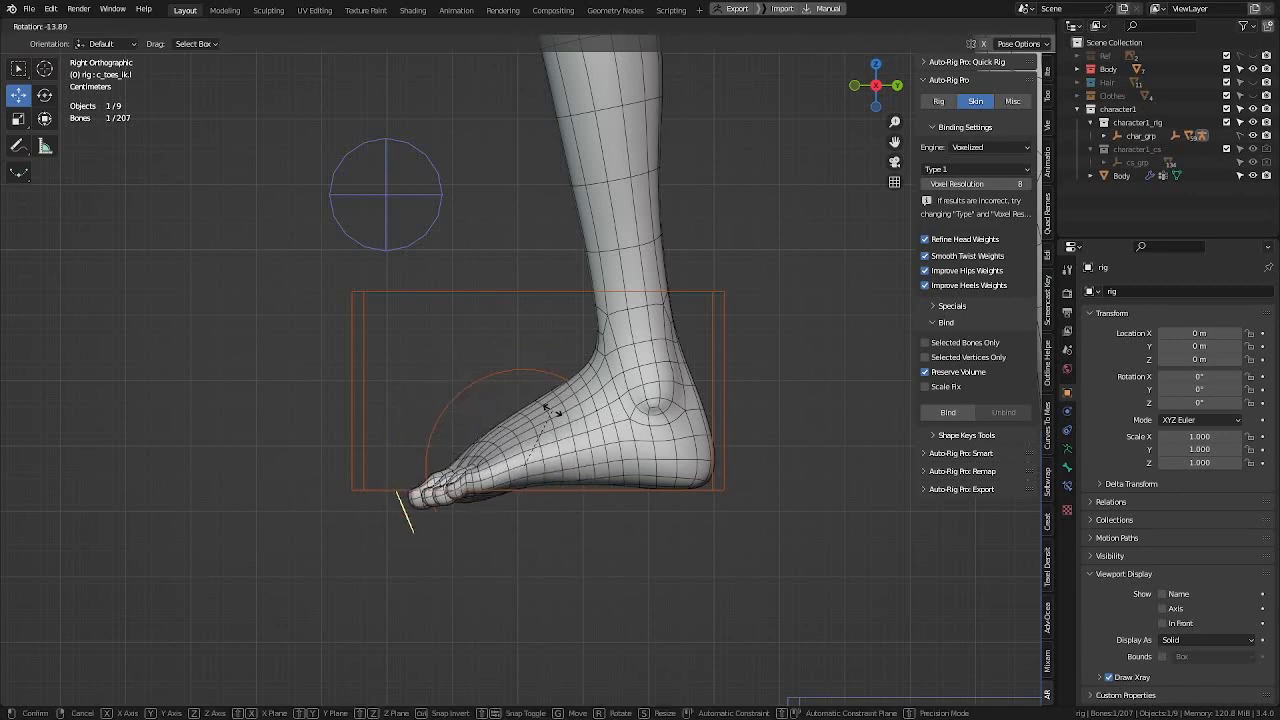
click(540, 440)
Step: Try moving the left knee pole controller sideways to swing the bent knee inward
scroll(500, 450, down, 6)
middle_drag(350, 421, 413, 392)
click(397, 362)
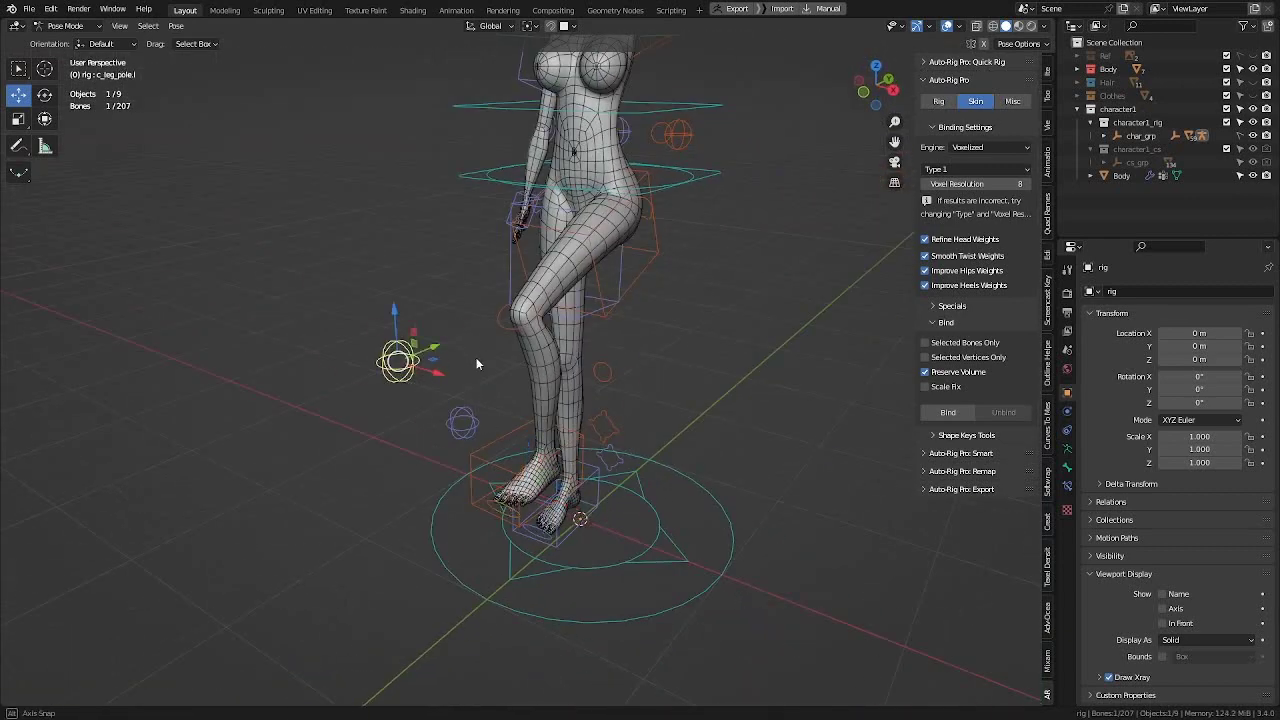
middle_drag(476, 357, 515, 348)
middle_drag(480, 508, 527, 454)
key(g)
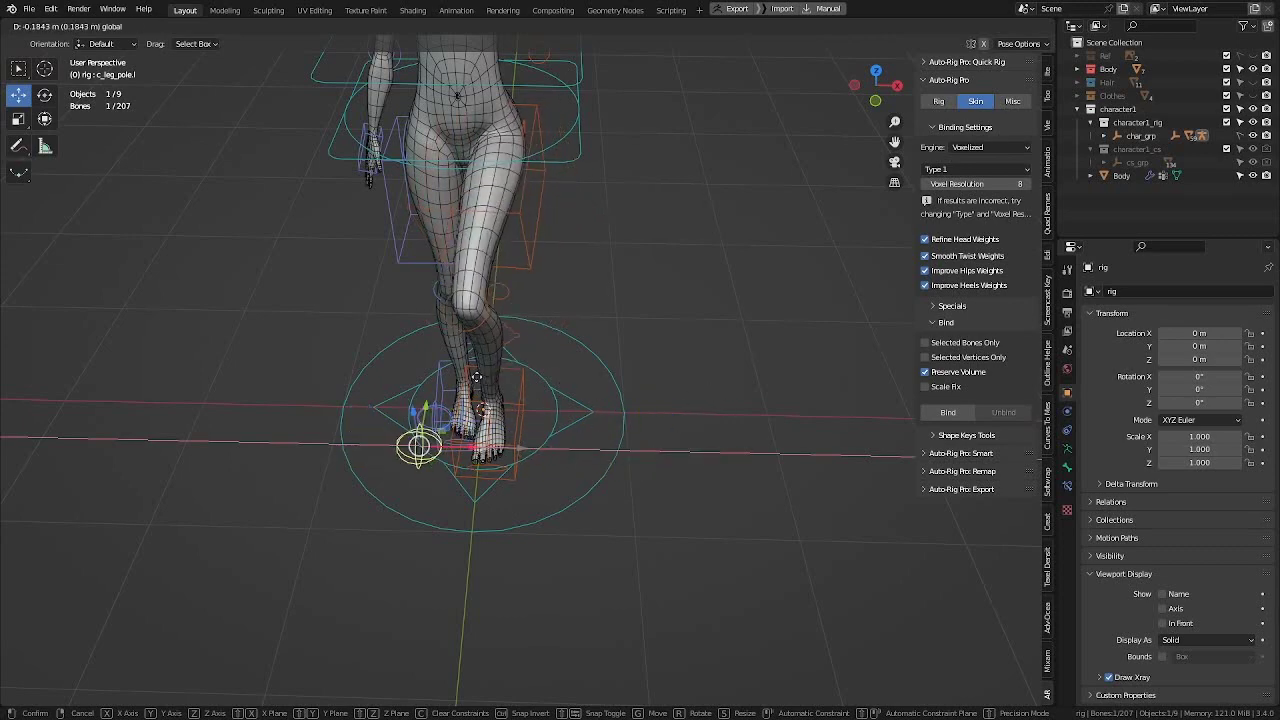
right_click(572, 374)
Step: Examine the mesh deformation around the hip, groin and buttock of the raised left leg from several angles
shift+middle_drag(540, 370, 604, 448)
scroll(369, 348, up, 6)
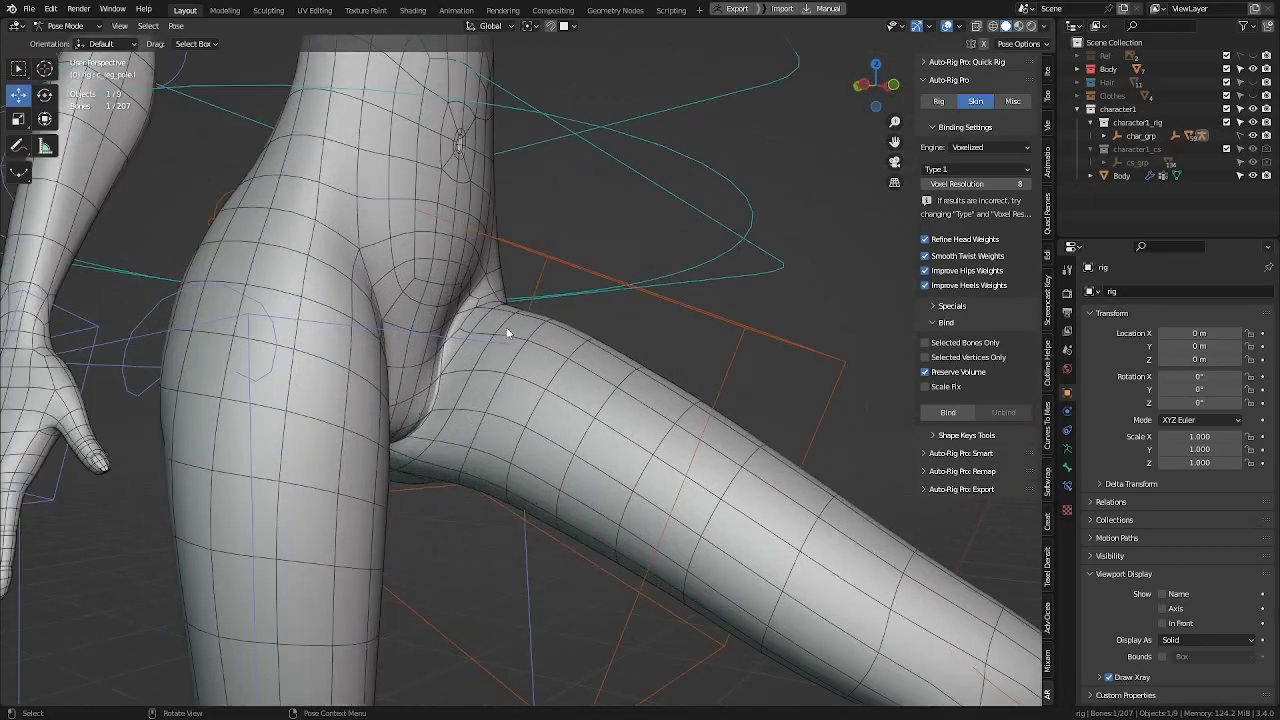
middle_drag(506, 327, 409, 383)
scroll(420, 383, down, 5)
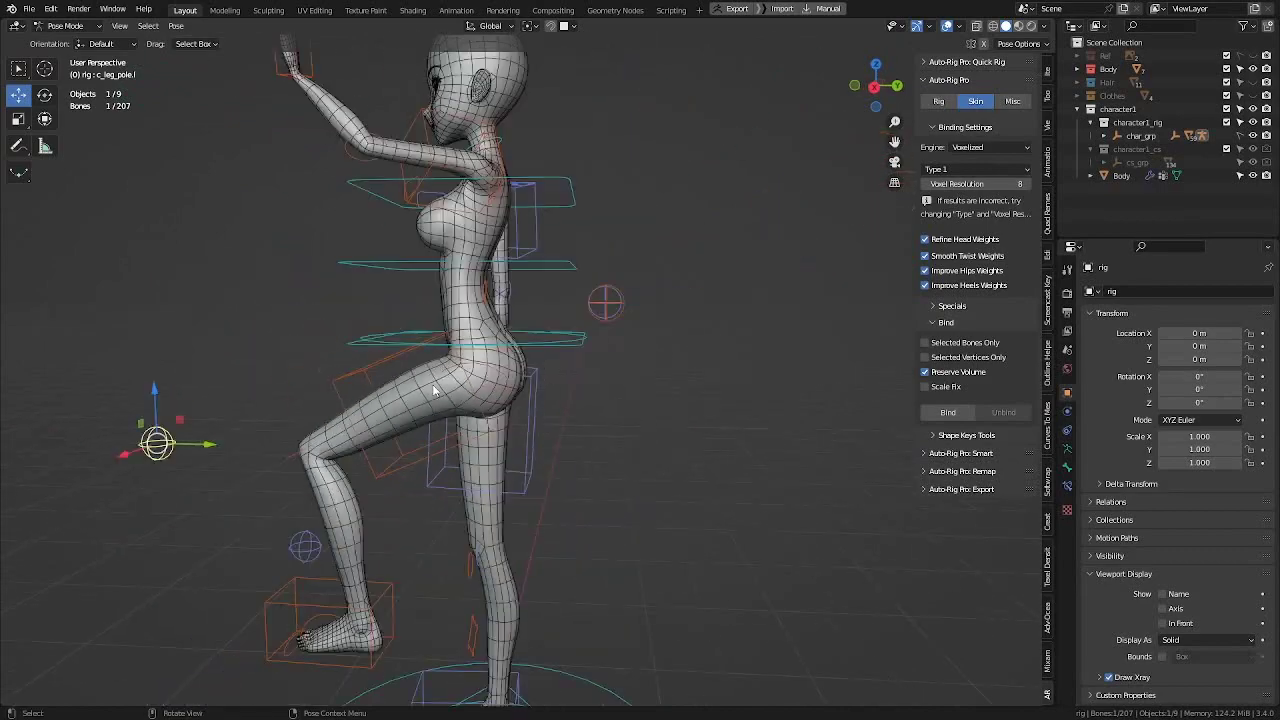
middle_drag(464, 338, 610, 351)
scroll(616, 371, down, 2)
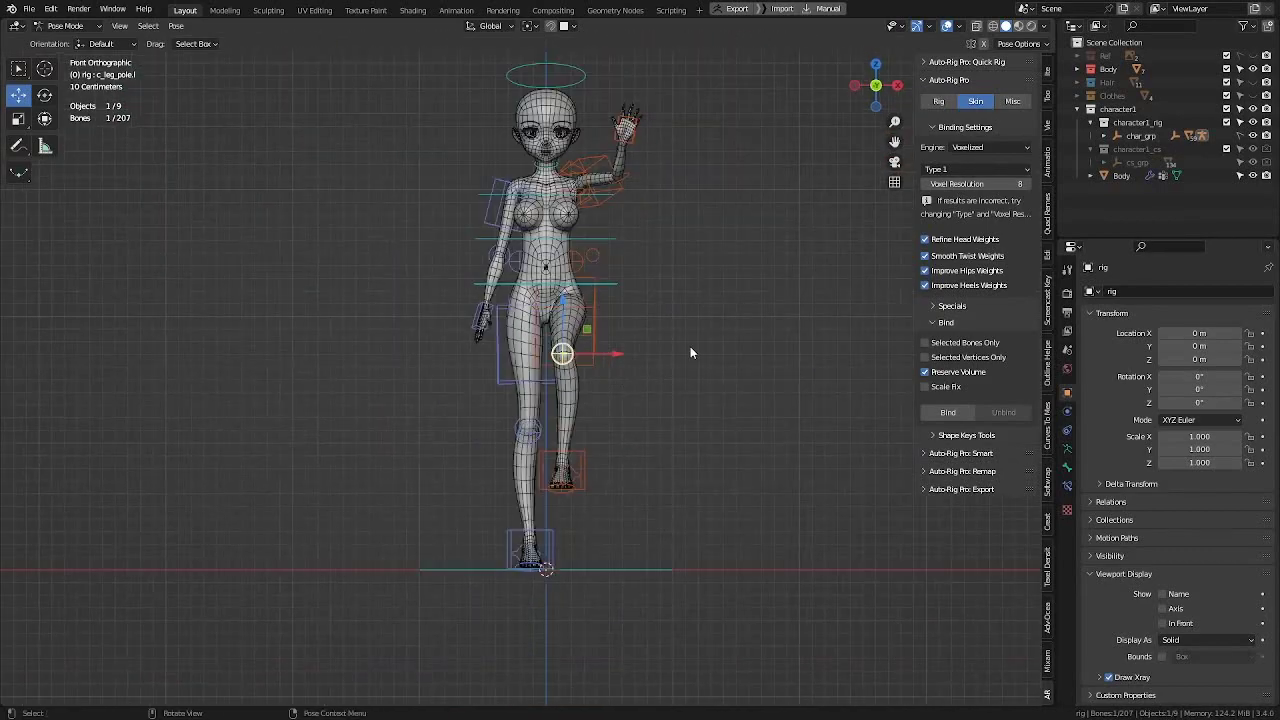
Step: Select all rig controllers and clear all their pose transforms to restore the rest pose
key(a)
key(q)
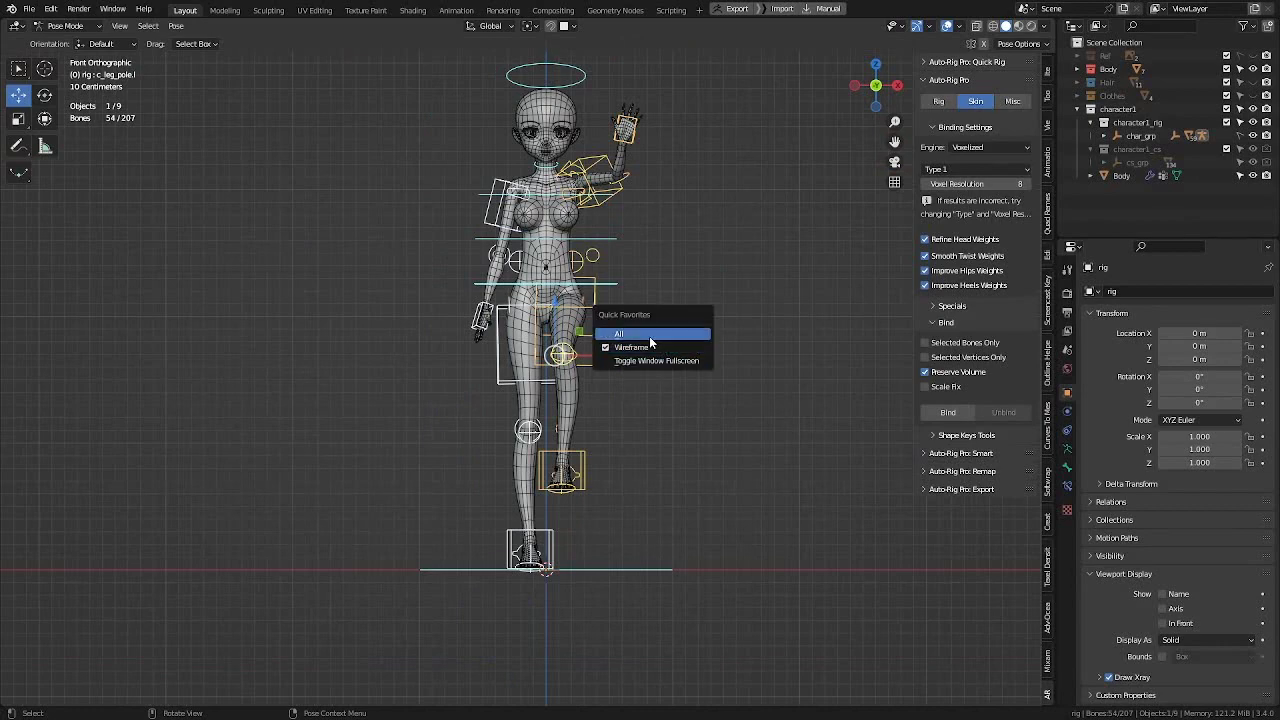
click(649, 336)
Step: Enable X-axis mirroring for posing and select the left foot roll controller in the front view
scroll(598, 500, up, 3)
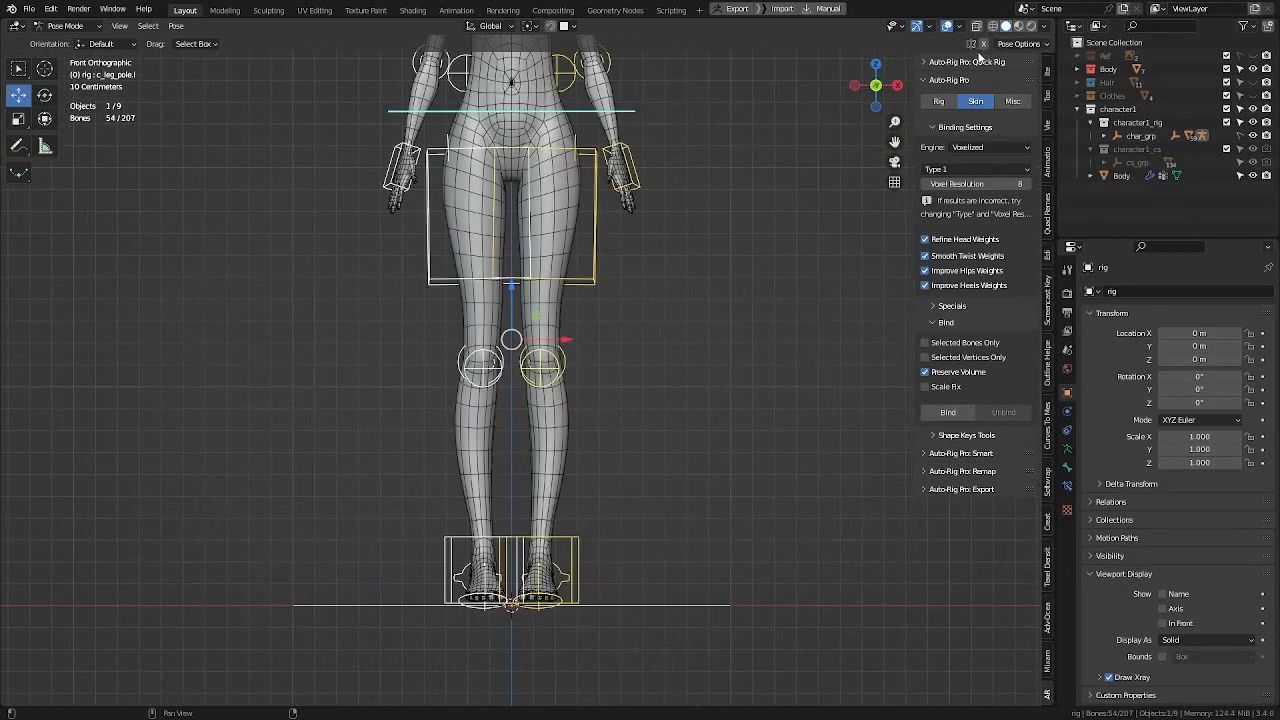
click(592, 580)
click(559, 562)
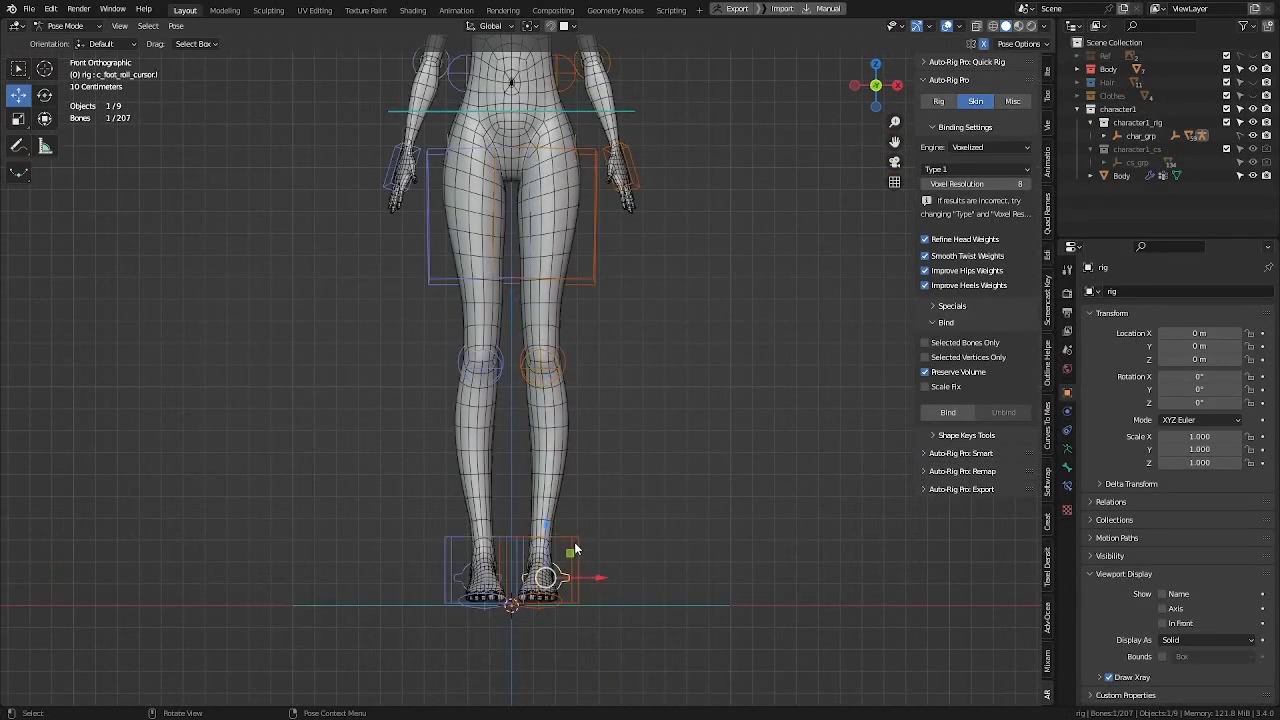
Step: Test the leg deformation by moving the c_foot_ik.l control outward along X by about 0.33 m
key(g)
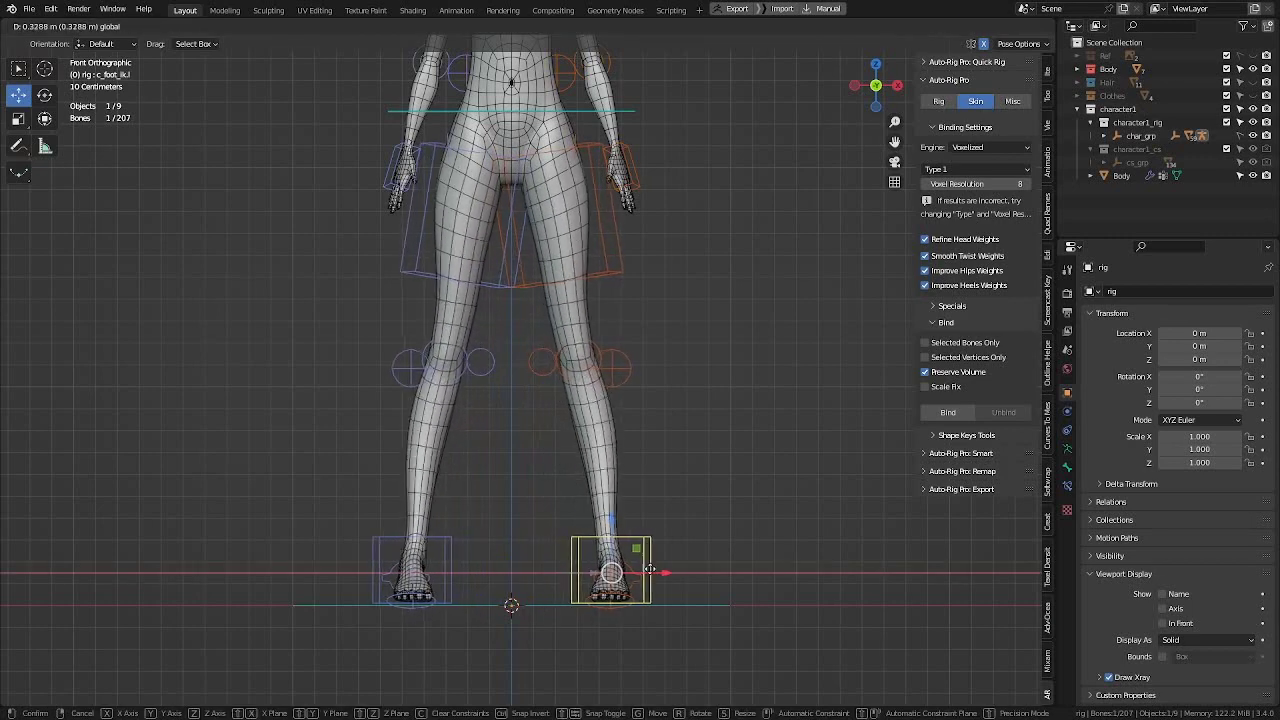
drag(649, 569, 648, 569)
shift+middle_drag(554, 360, 554, 480)
shift+middle_drag(635, 271, 636, 388)
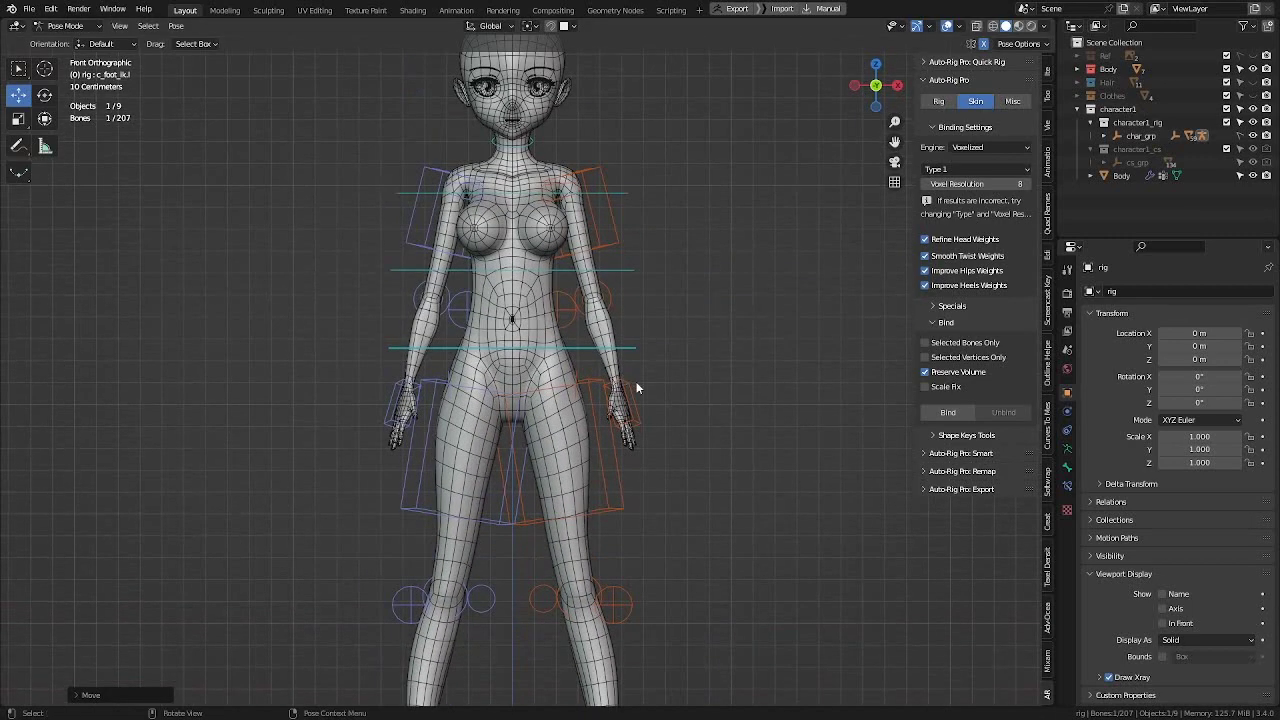
Step: Test the arm deformation by moving the c_hand_ik.l control outward and slightly upward from the hip
scroll(637, 388, up, 2)
click(630, 395)
key(g)
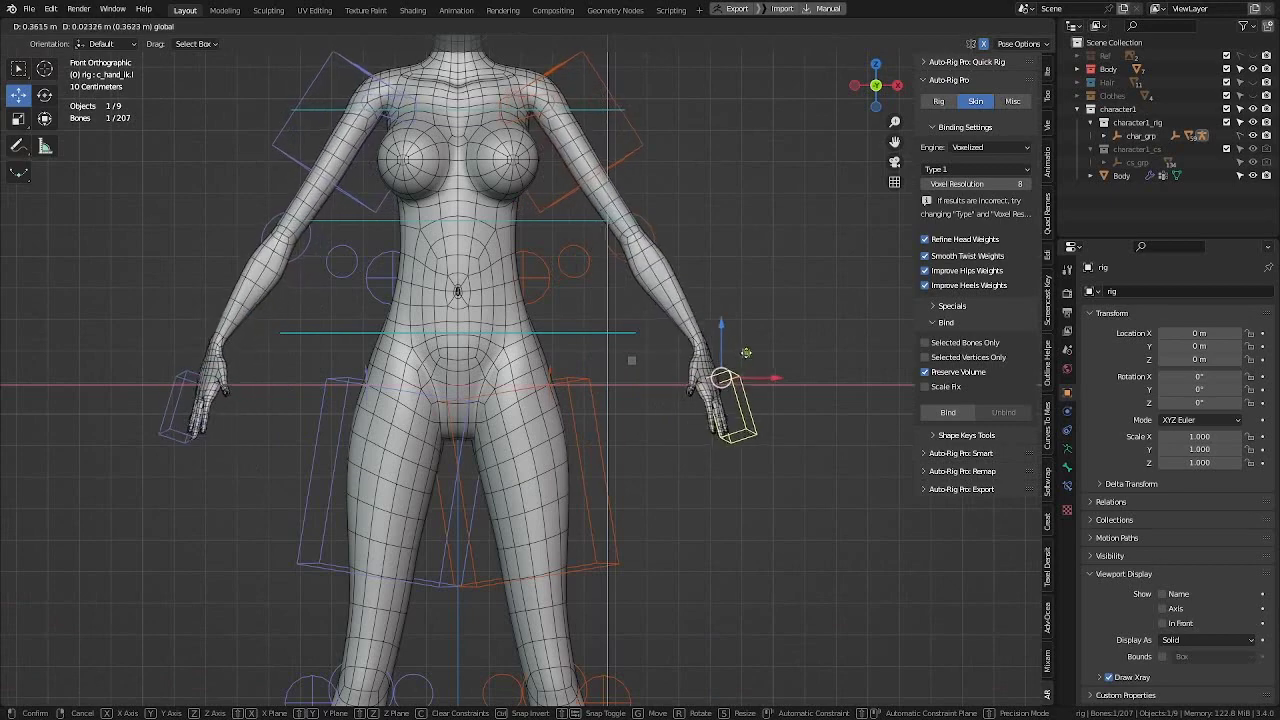
click(757, 342)
Step: Select the c_root_master.x control at the hips and try rotating it
shift+middle_drag(590, 498, 590, 281)
middle_drag(615, 376, 734, 359)
shift+middle_drag(550, 142, 586, 306)
mouse_move(586, 306)
middle_down()
mouse_move(583, 243)
mouse_move(589, 282)
middle_up()
scroll(583, 243, up, 1)
click(588, 259)
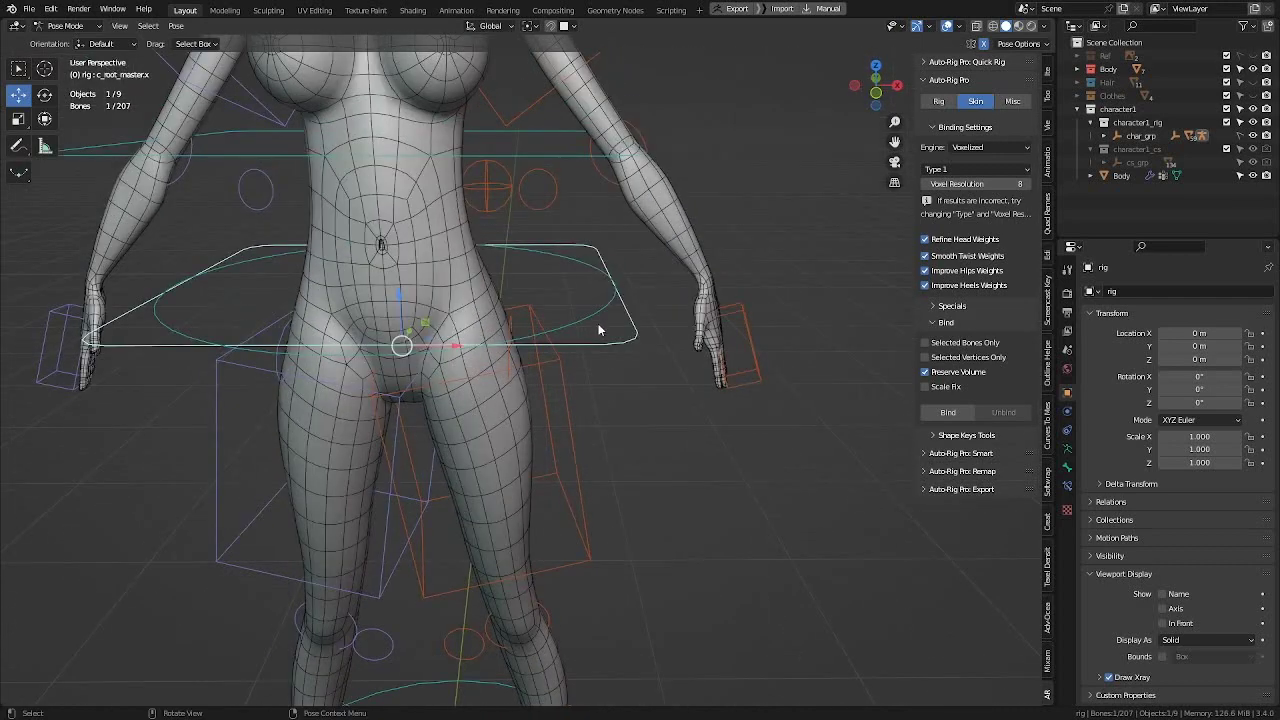
click(45, 95)
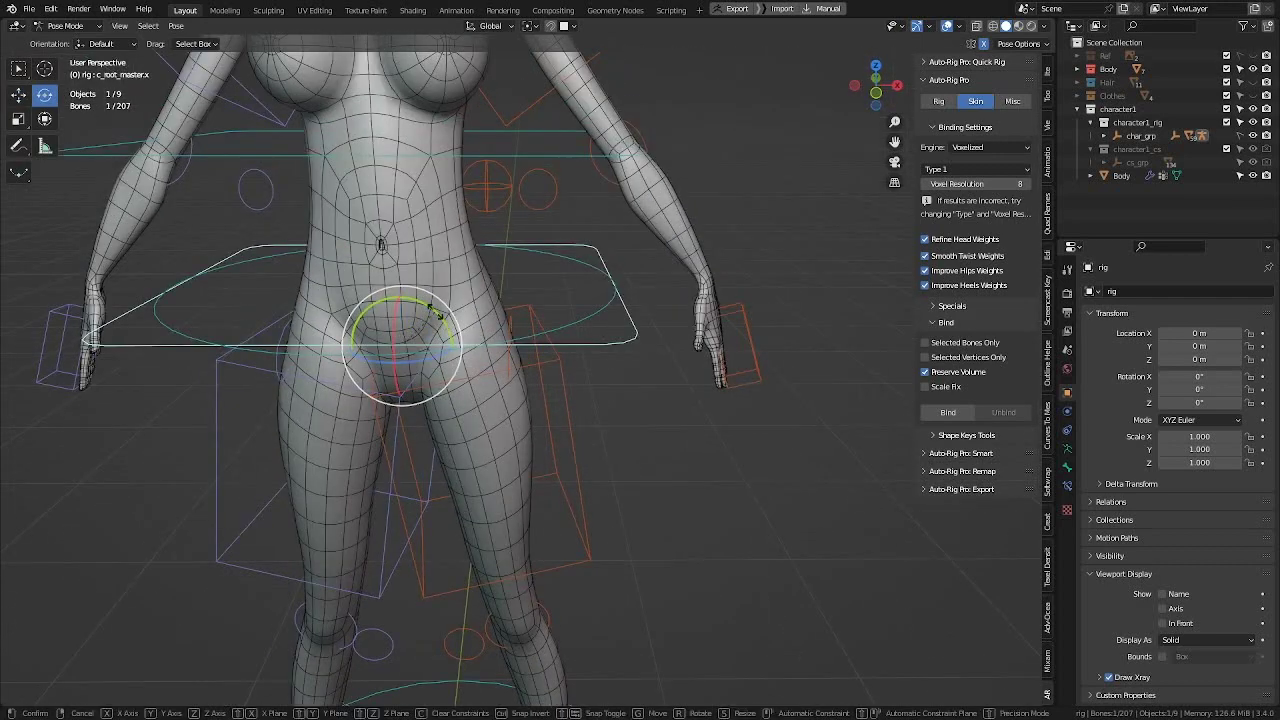
mouse_move(441, 314)
mouse_down()
mouse_move(422, 314)
mouse_move(436, 307)
mouse_up()
right_click(436, 308)
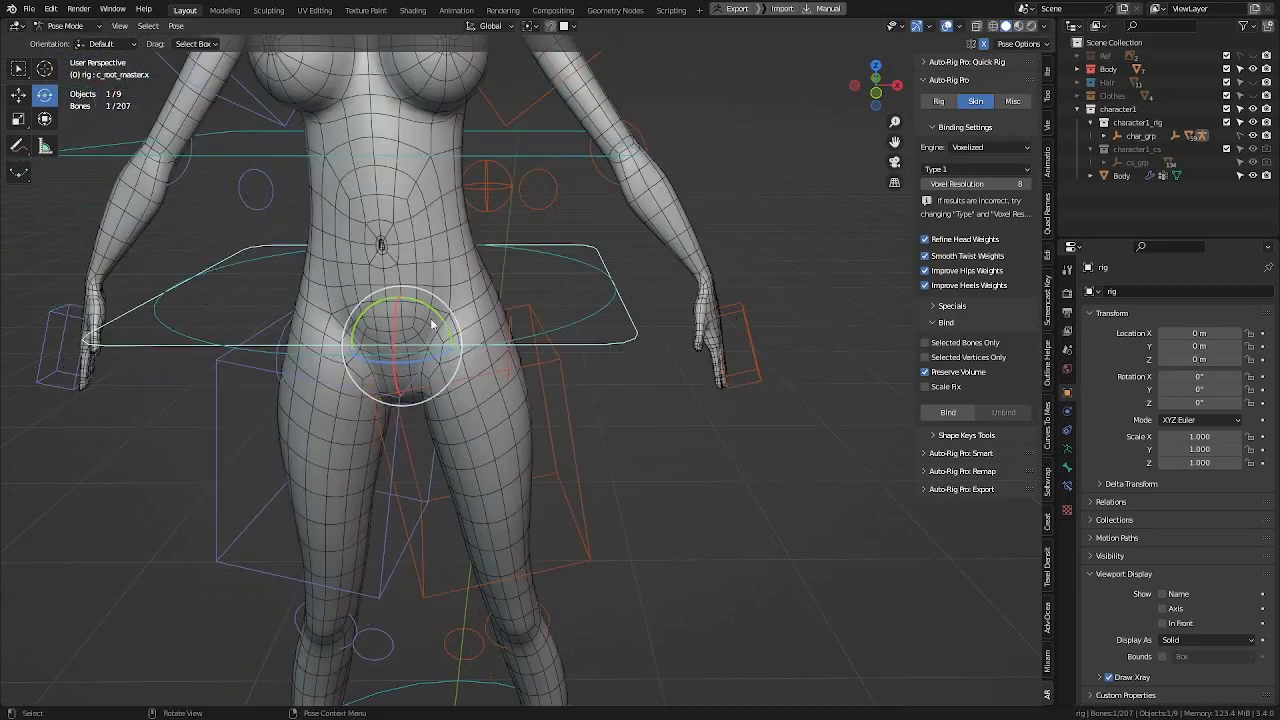
Step: Try moving the c_root_master.x control vertically from the front view to test the torso deformation
click(22, 98)
alt+middle_drag(455, 310, 457, 292)
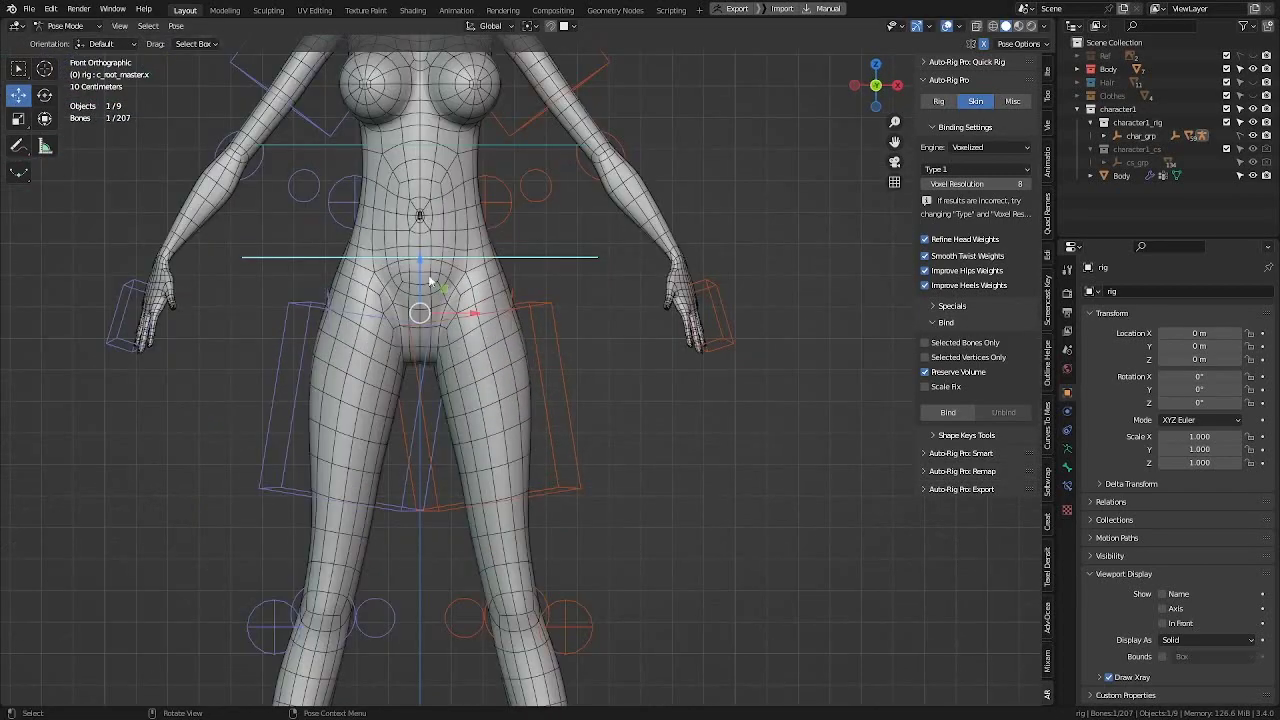
drag(420, 263, 436, 300)
right_click(436, 300)
shift+middle_drag(456, 174, 477, 508)
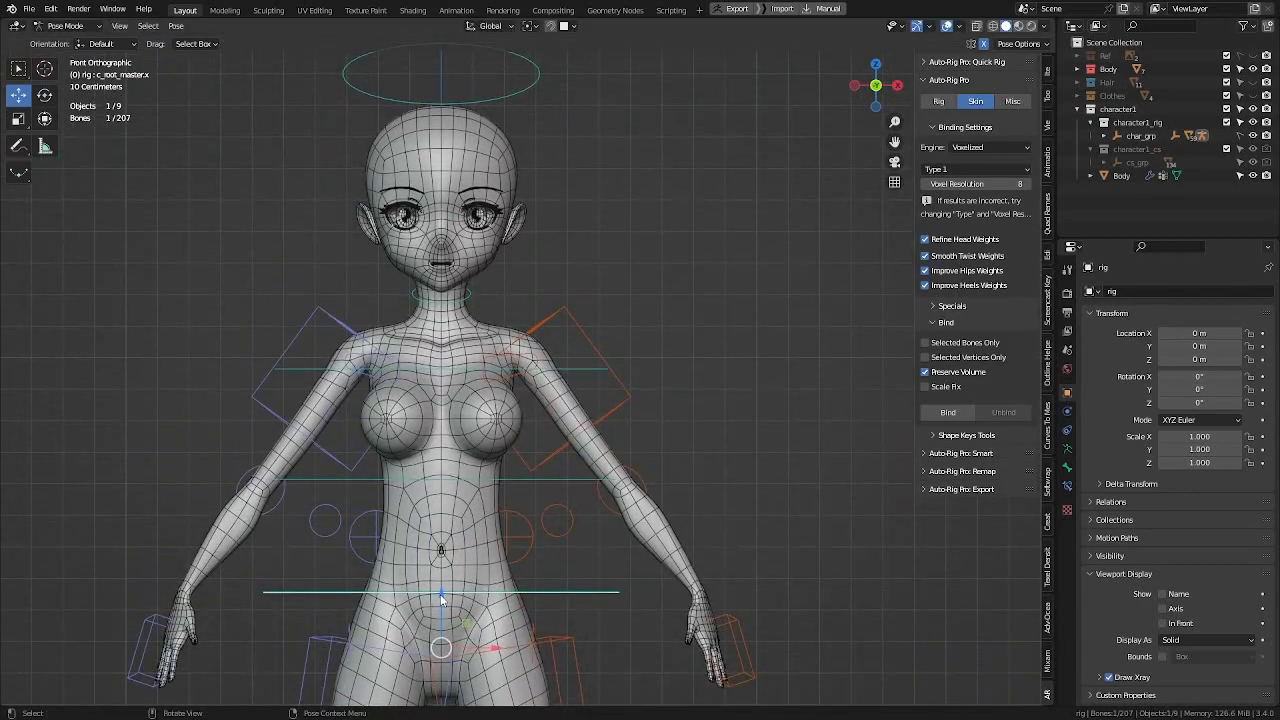
mouse_move(433, 597)
mouse_down()
mouse_move(438, 715)
mouse_move(440, 609)
mouse_move(453, 715)
mouse_move(456, 607)
mouse_up()
drag(462, 464, 491, 491)
right_click(491, 491)
Step: Select all bones of the rig and clear all their pose transforms
scroll(484, 214, up, 5)
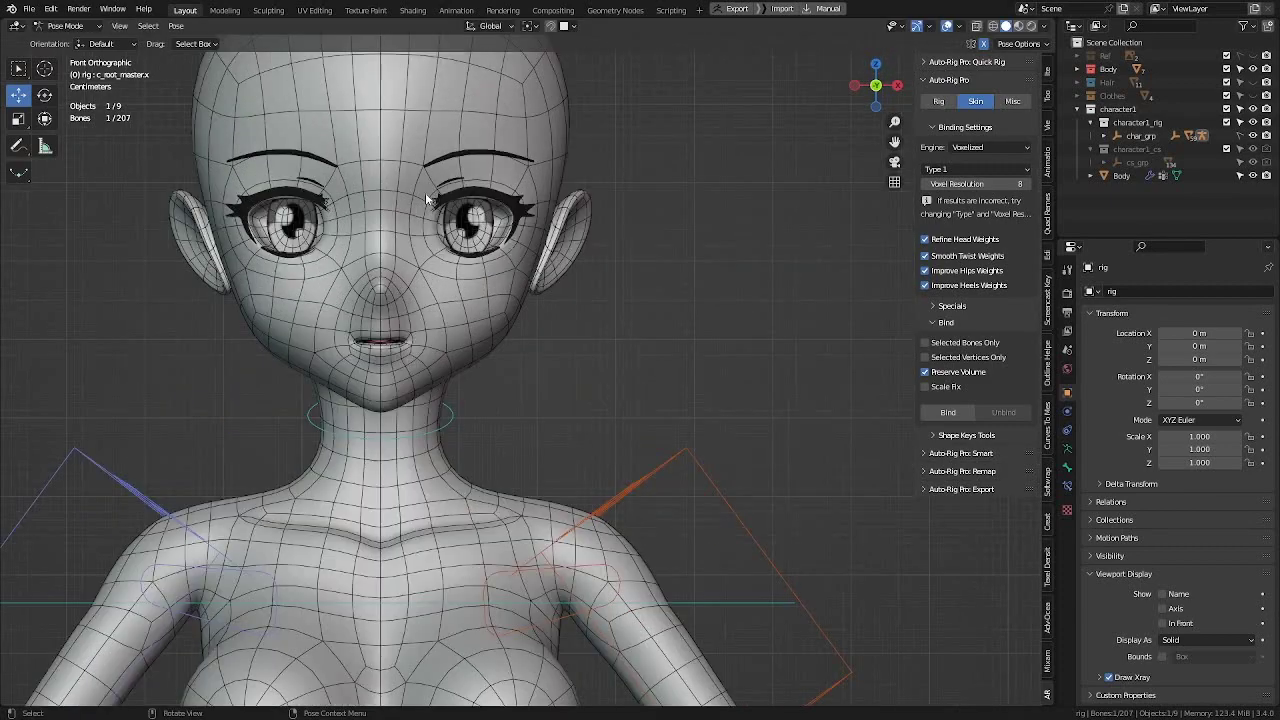
scroll(610, 322, down, 5)
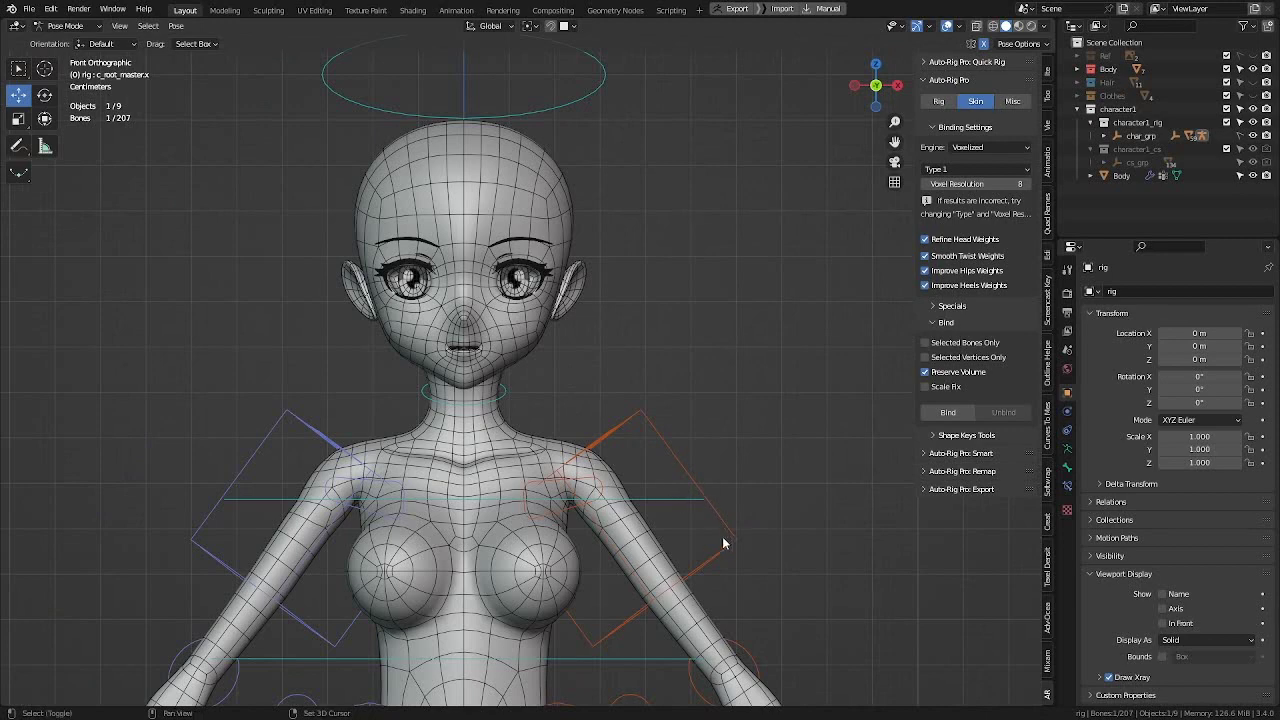
scroll(700, 470, up, 2)
scroll(589, 334, down, 3)
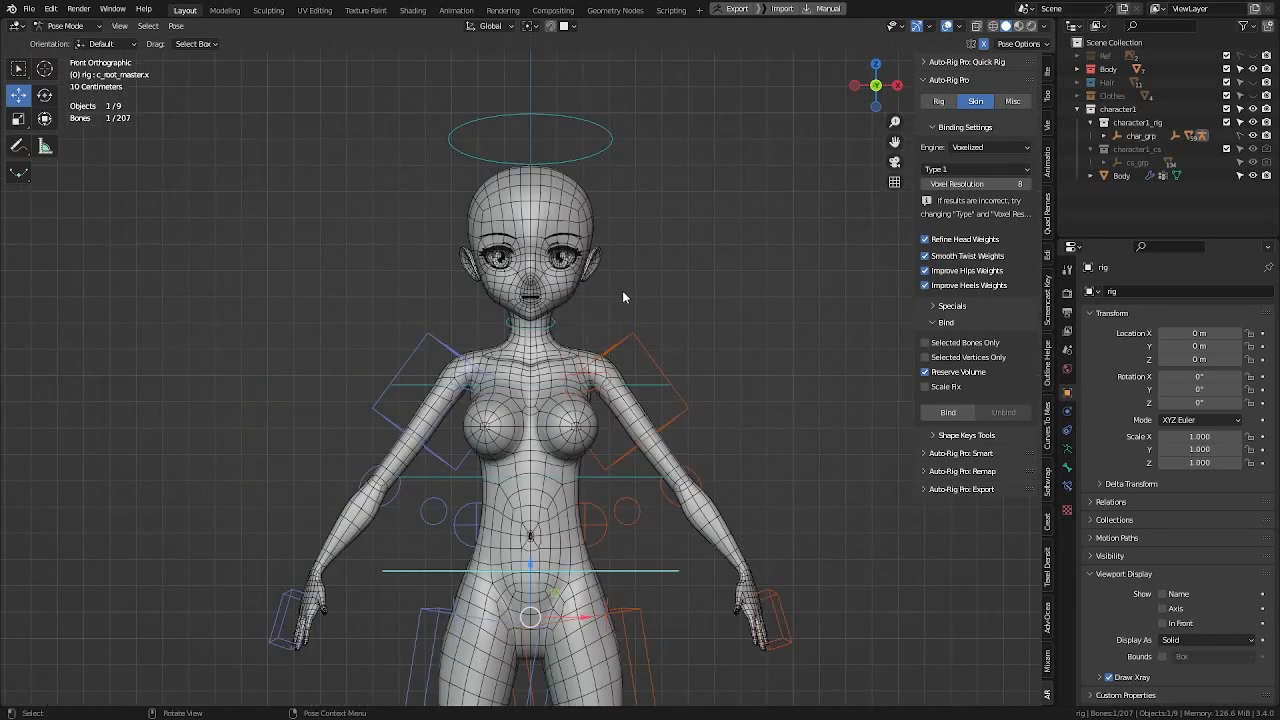
click(635, 340)
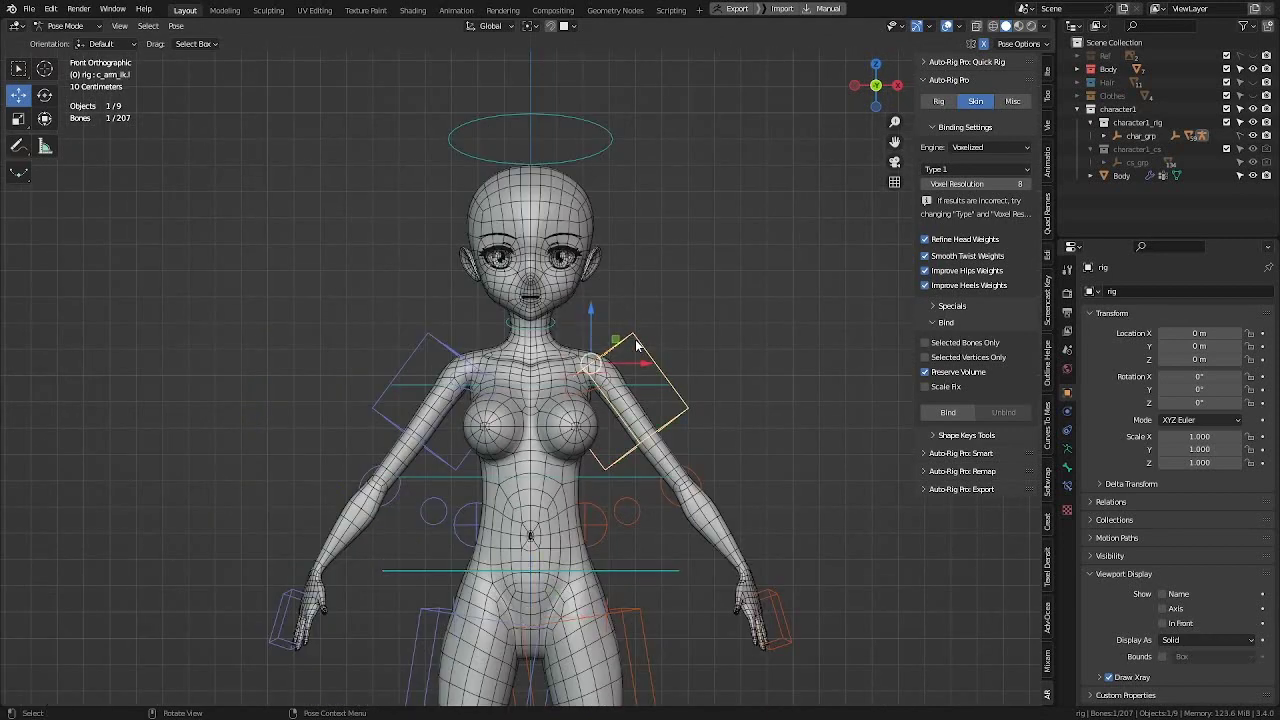
key(a)
key(q)
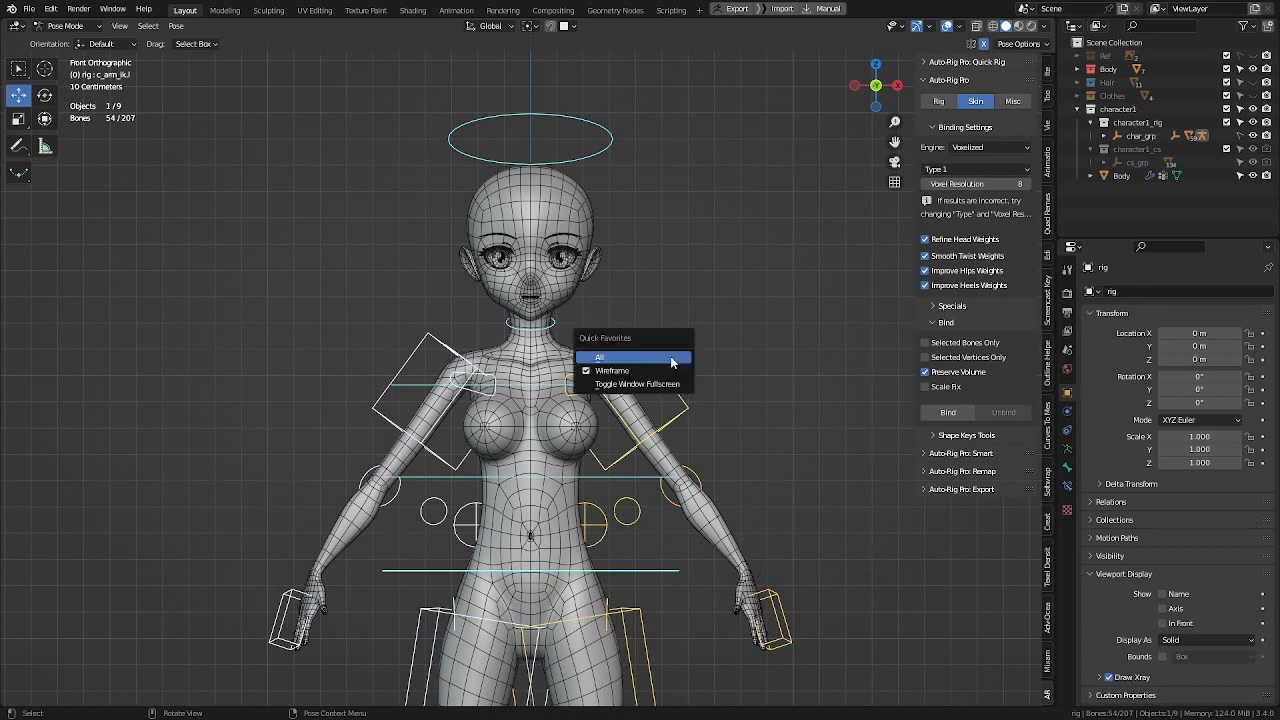
click(637, 356)
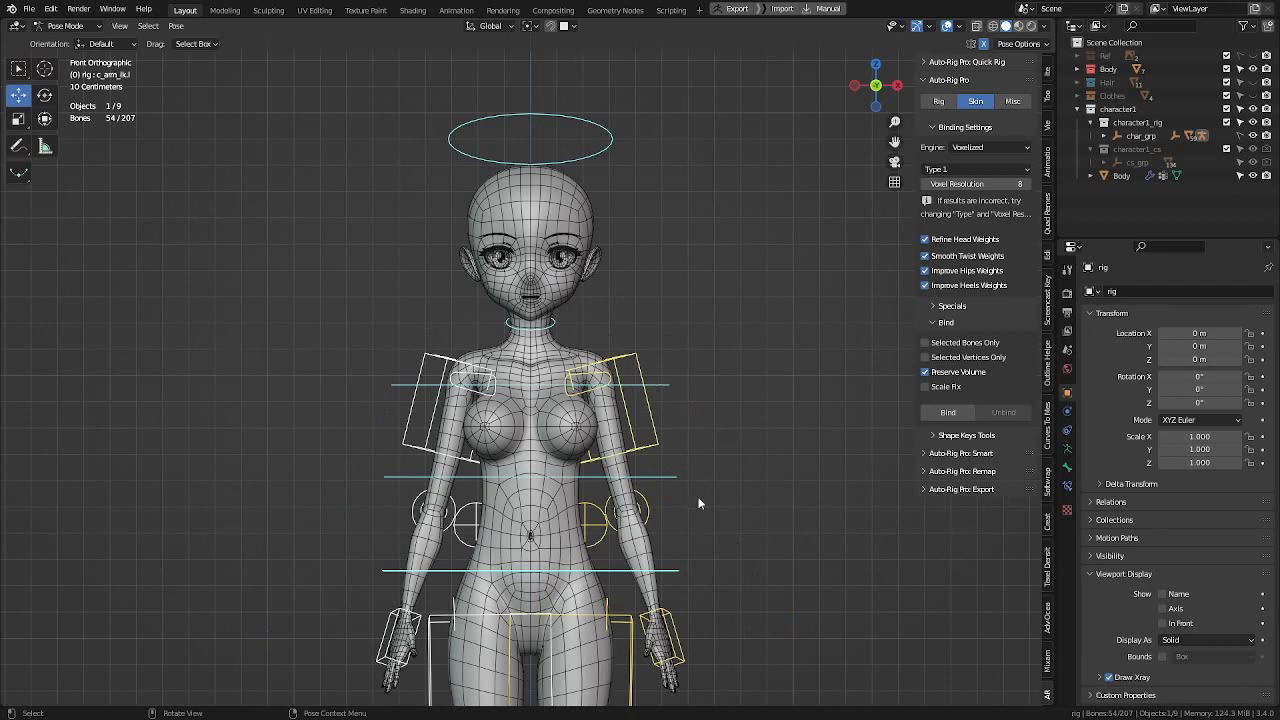
Step: Raise the c_hand_ik.l control outward to about shoulder height, roughly 0.46 m along X and 0.96 m along Z
click(688, 656)
key(g)
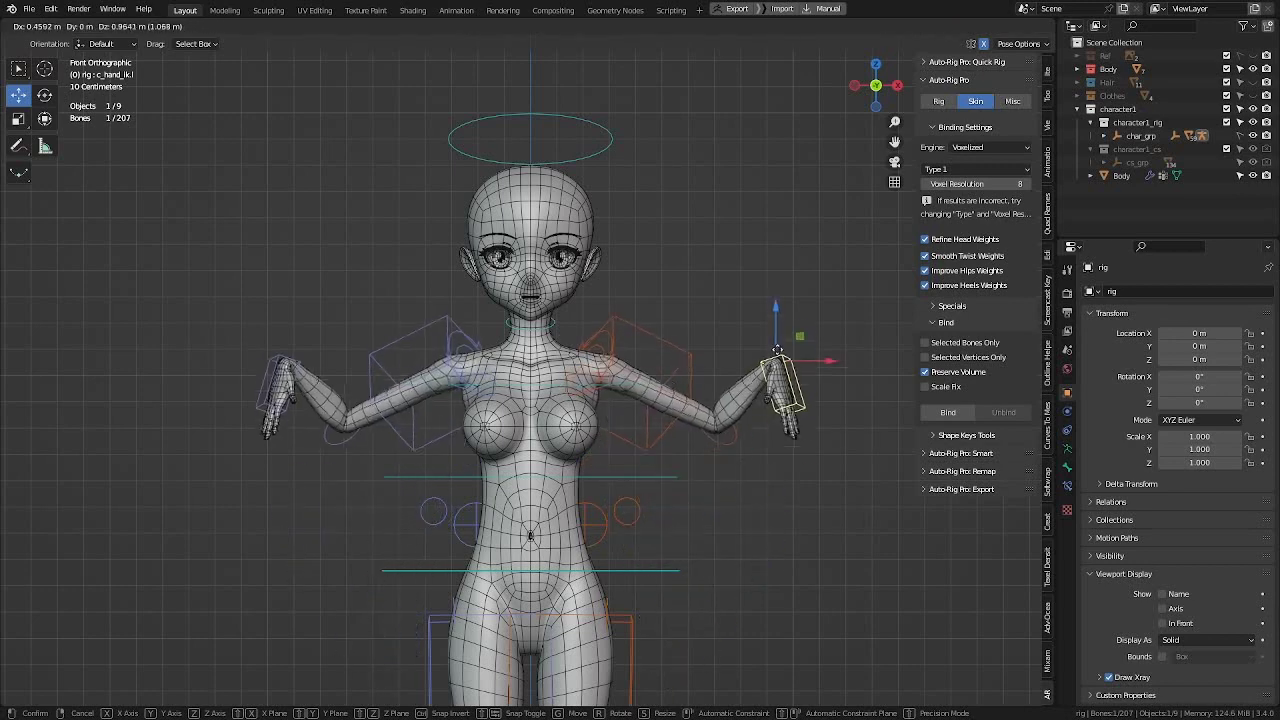
click(778, 348)
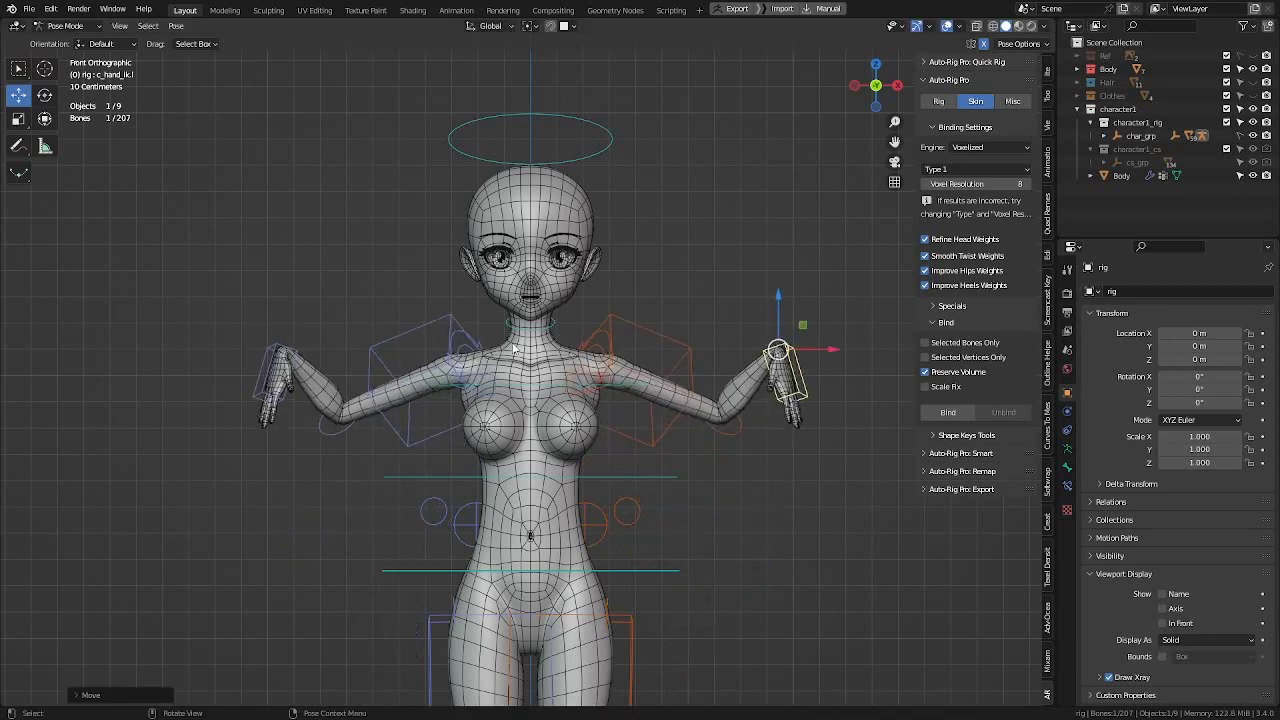
Step: Select every bone in the rig and clear all pose transforms to restore the rest pose
click(141, 27)
click(172, 43)
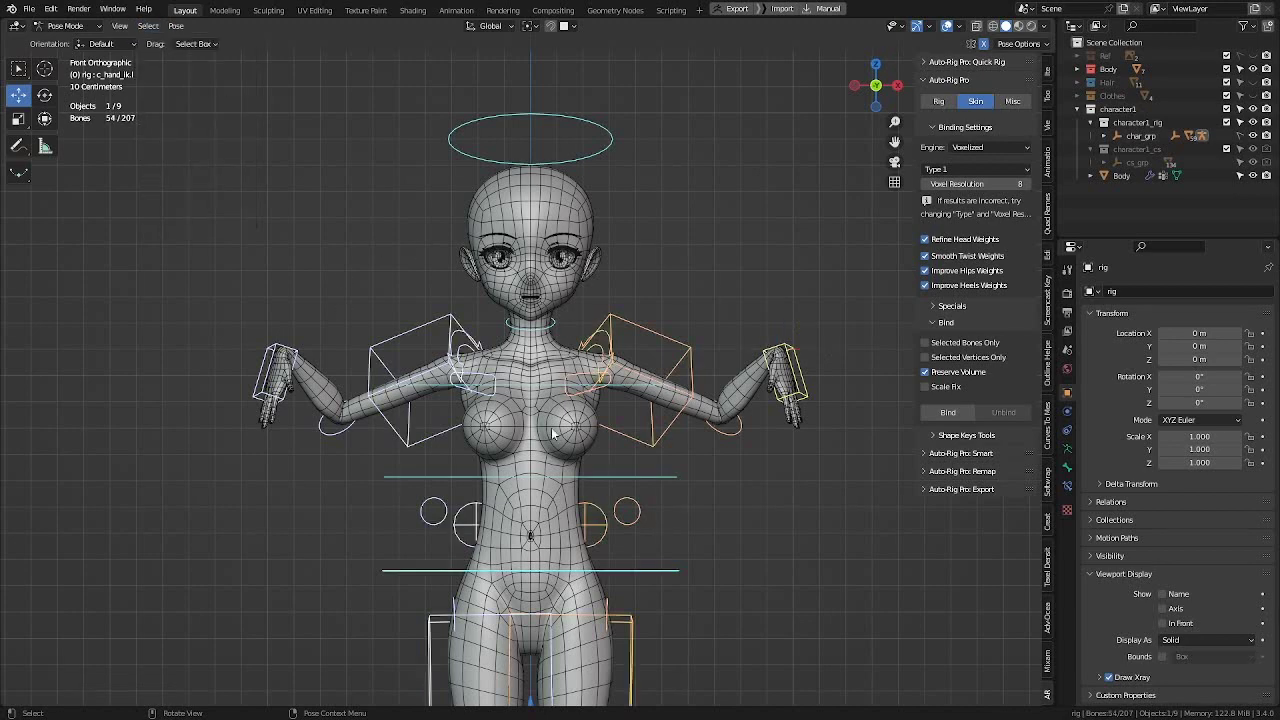
click(177, 27)
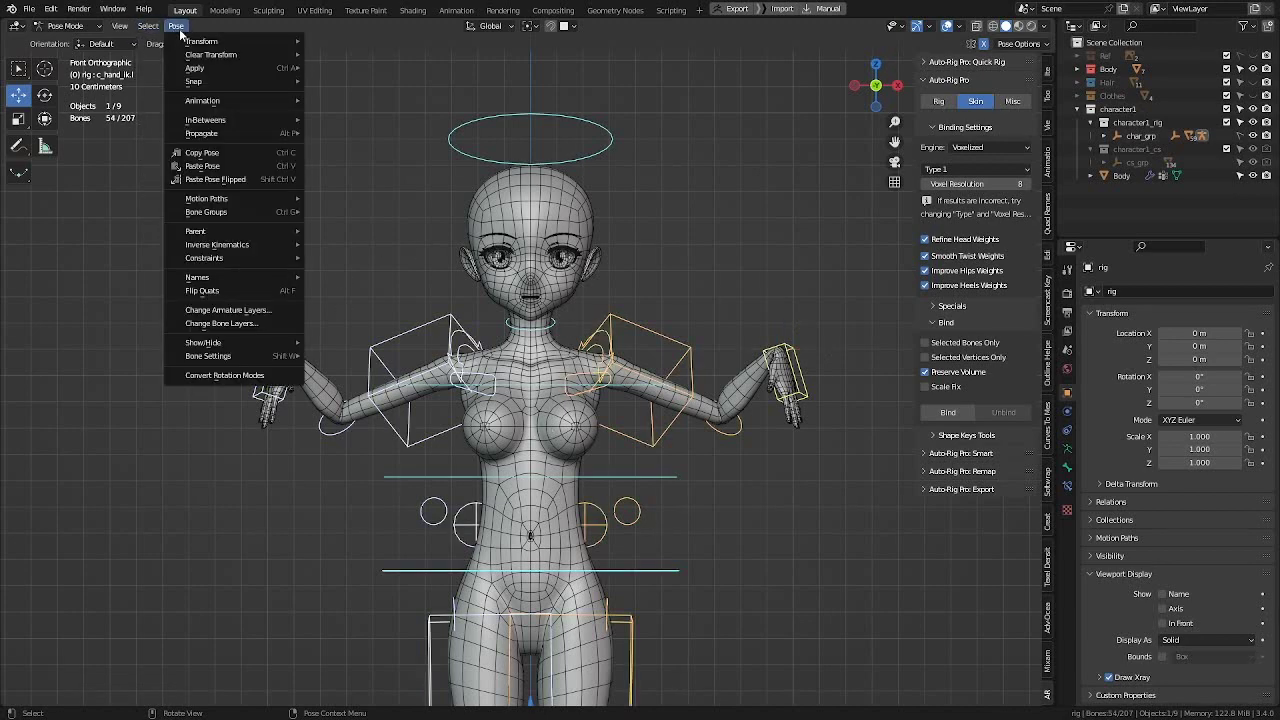
mouse_move(190, 56)
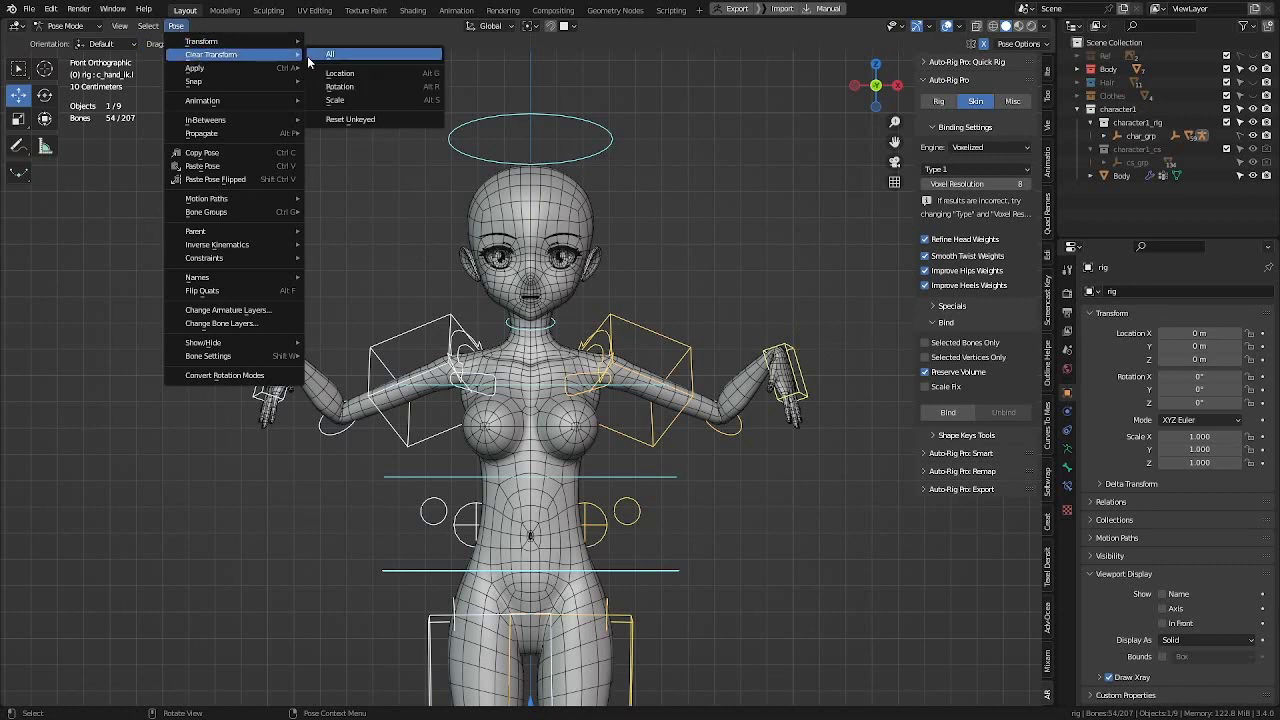
click(380, 54)
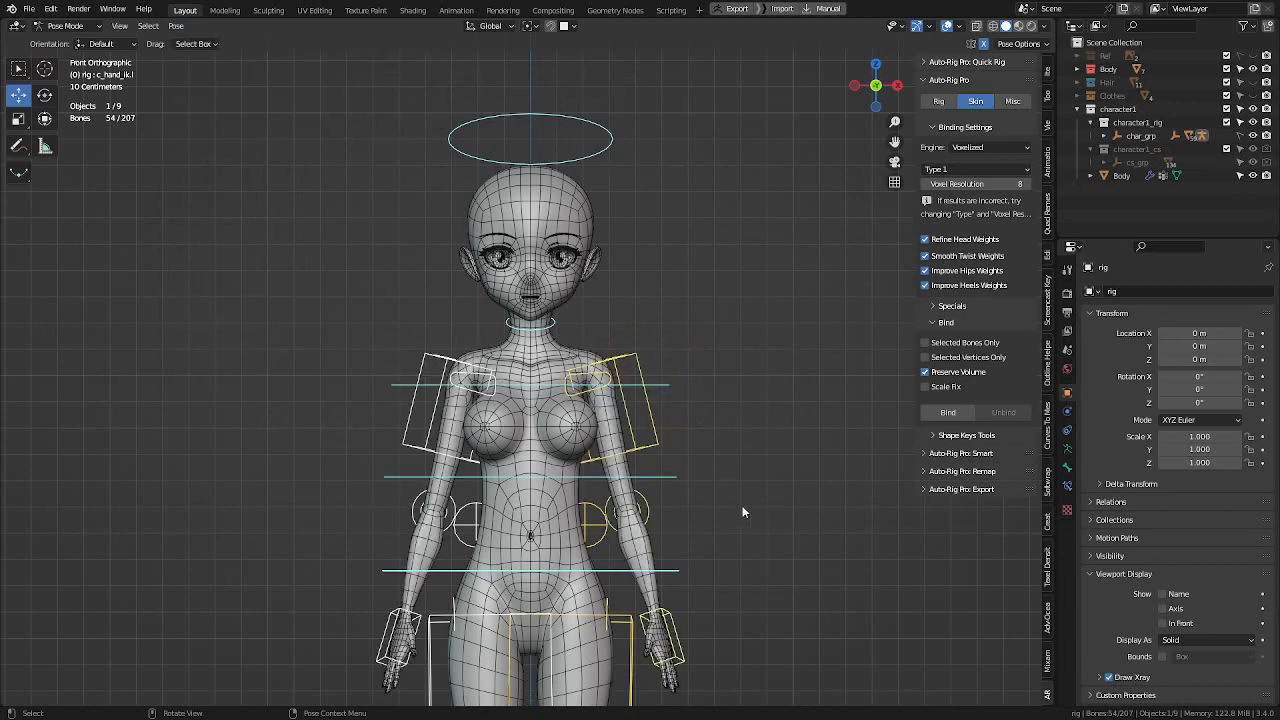
Step: Deselect all bones, switch the rig from Pose Mode to Object Mode, and clear the object selection
shift+middle_drag(707, 483, 689, 423)
click(662, 238)
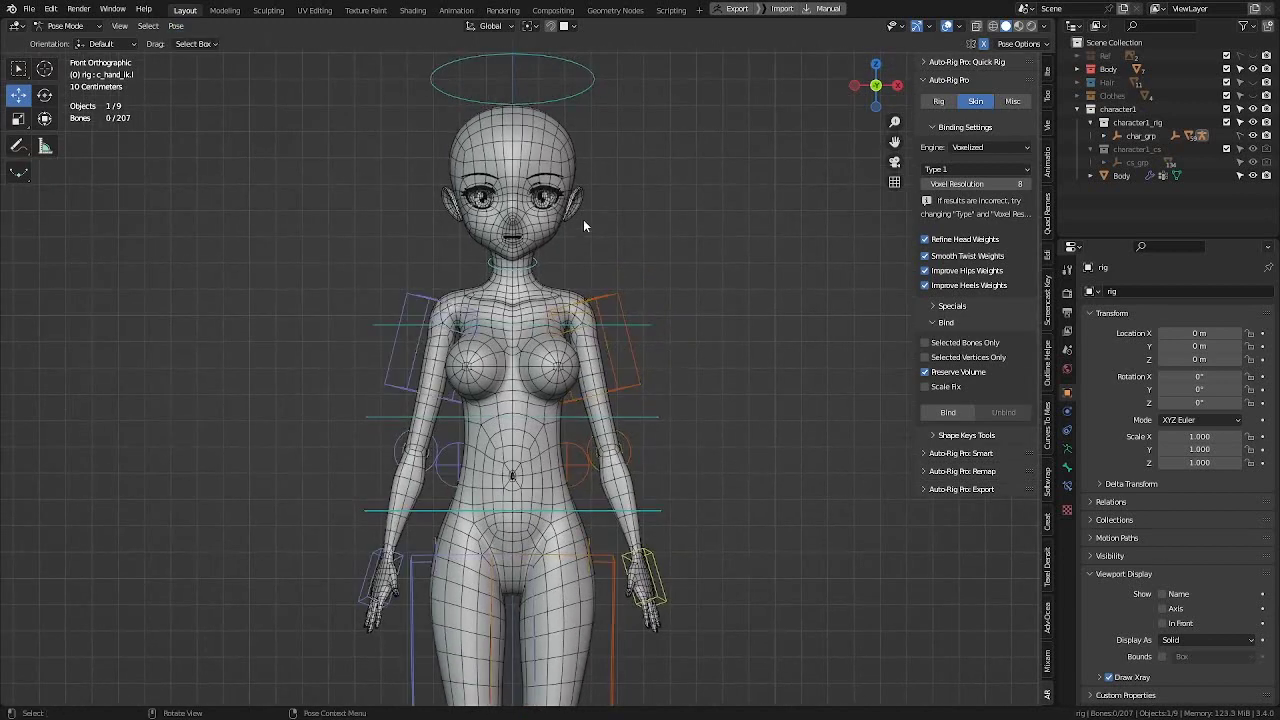
shift+middle_drag(564, 221, 562, 308)
scroll(563, 314, up, 4)
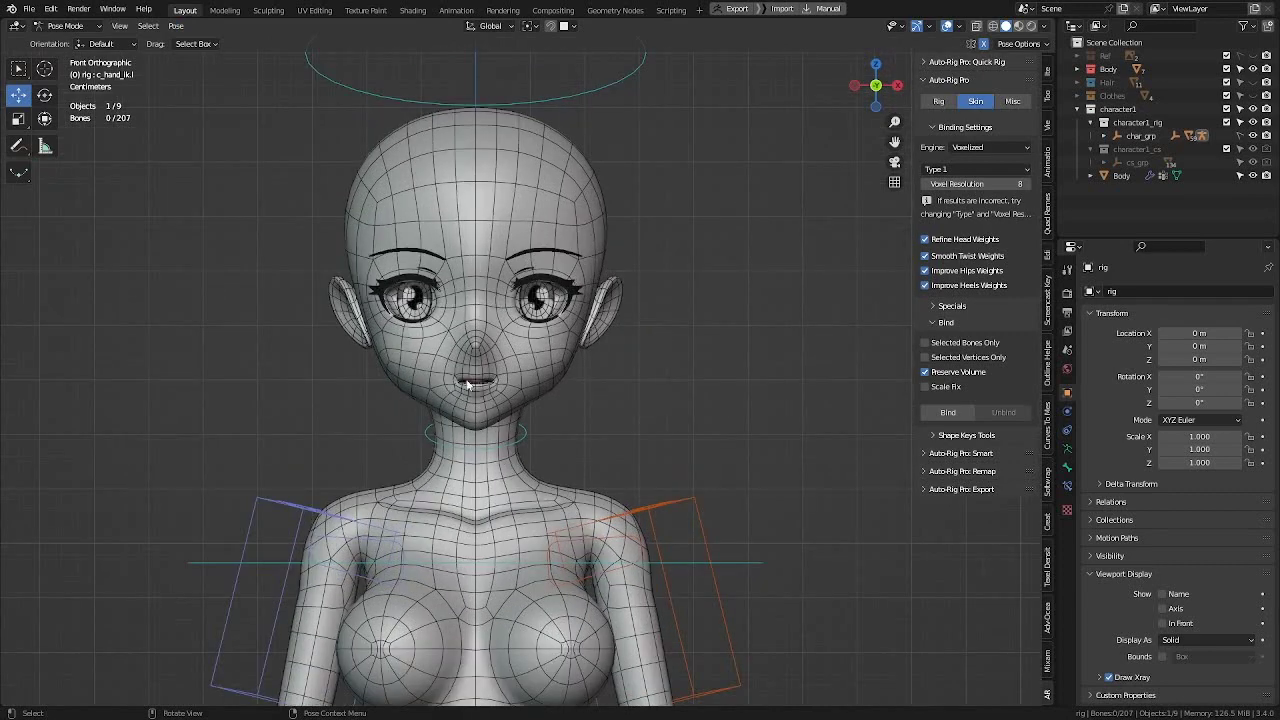
scroll(623, 94, down, 2)
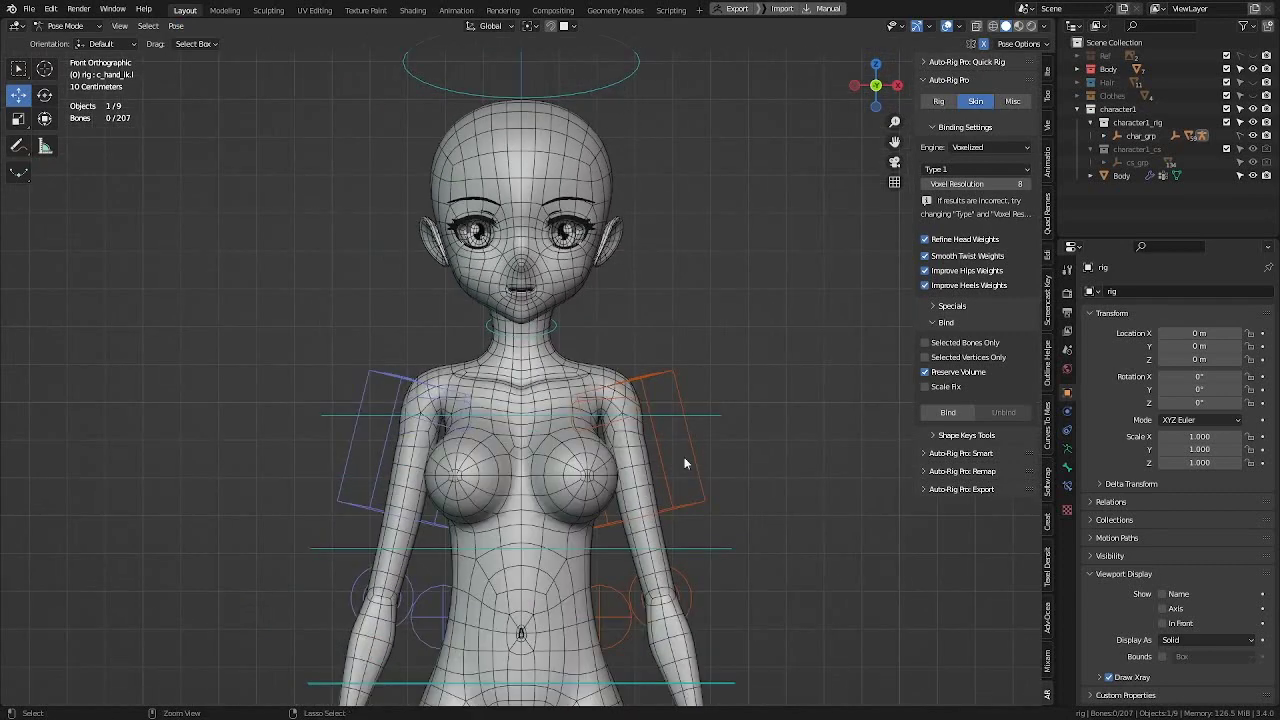
key(ctrl+Tab)
click(617, 450)
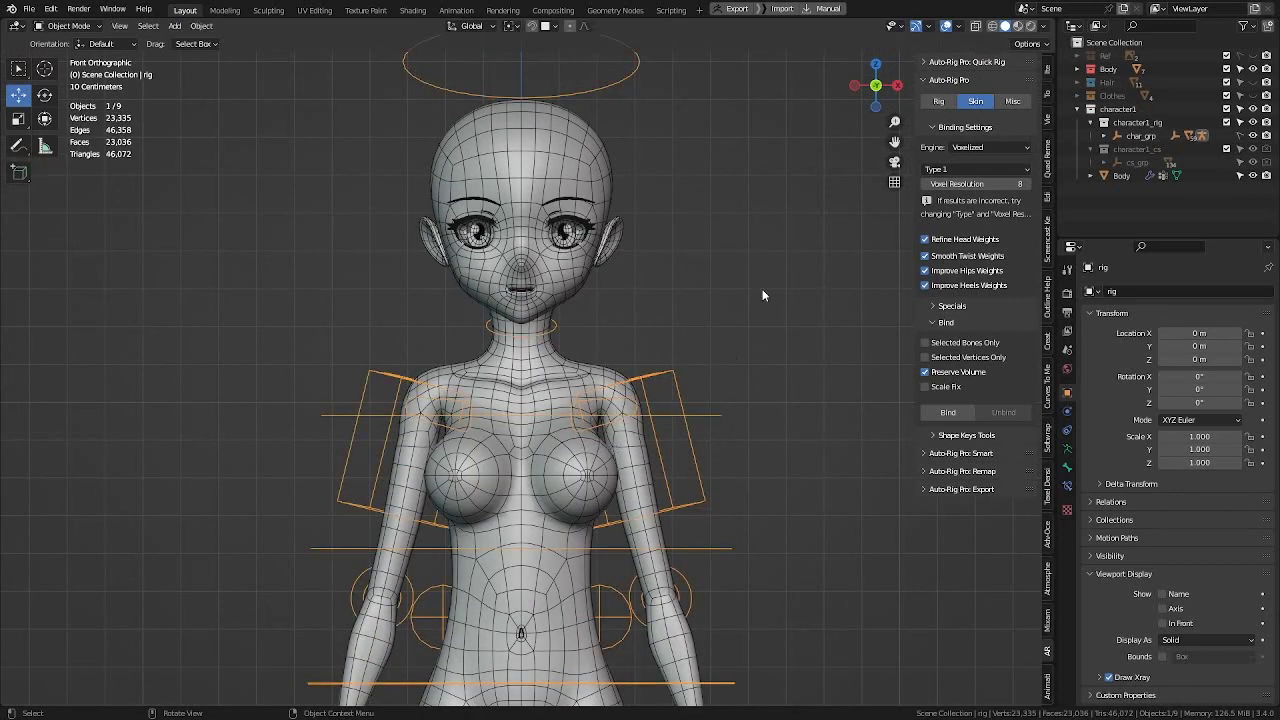
click(762, 289)
Step: Select the Body mesh and hide it from the viewport within the Body collection
click(536, 172)
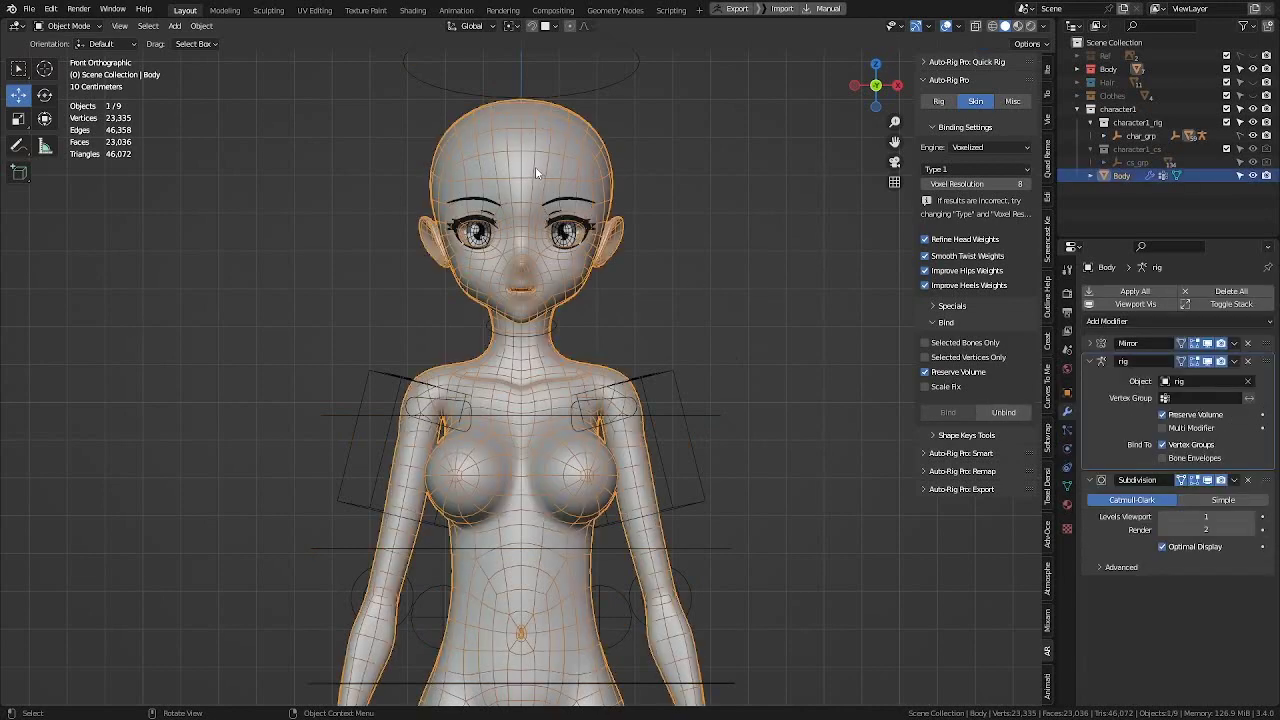
click(1088, 70)
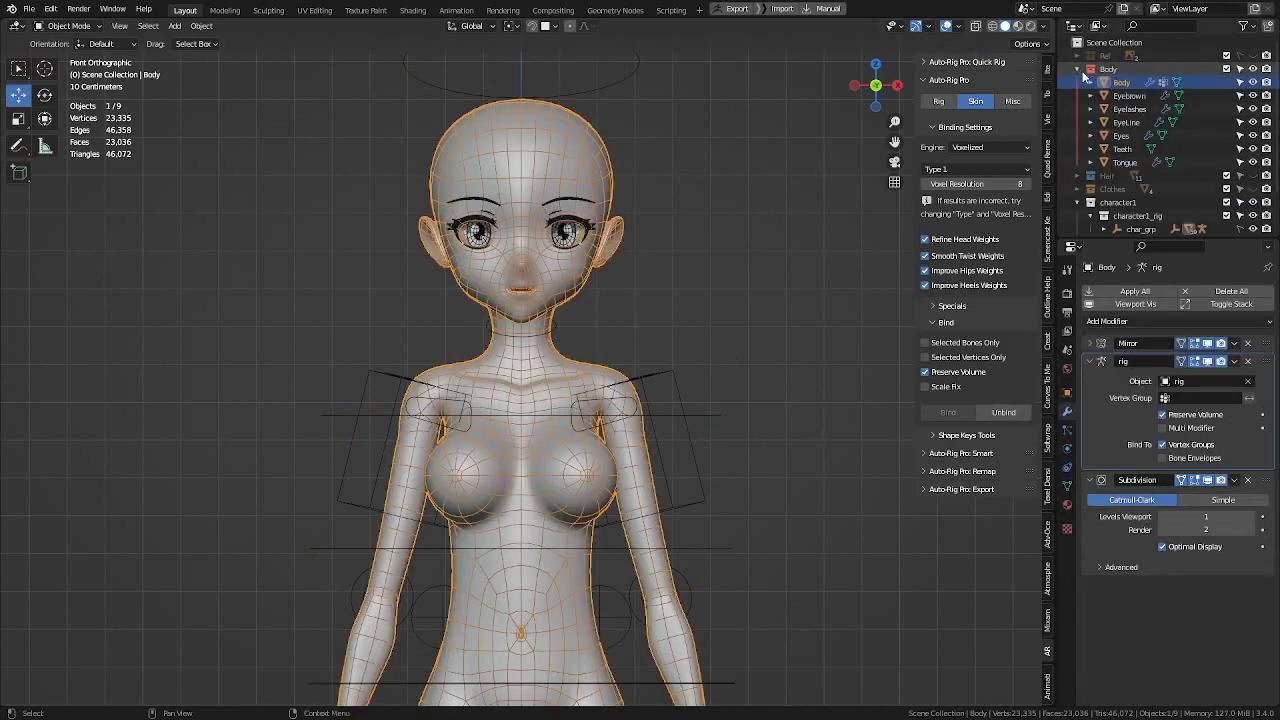
click(1253, 83)
Step: Select the Eyes, Eyelashes, Eyebrown, EyeLine, Teeth and Tongue meshes together
scroll(533, 194, up, 6)
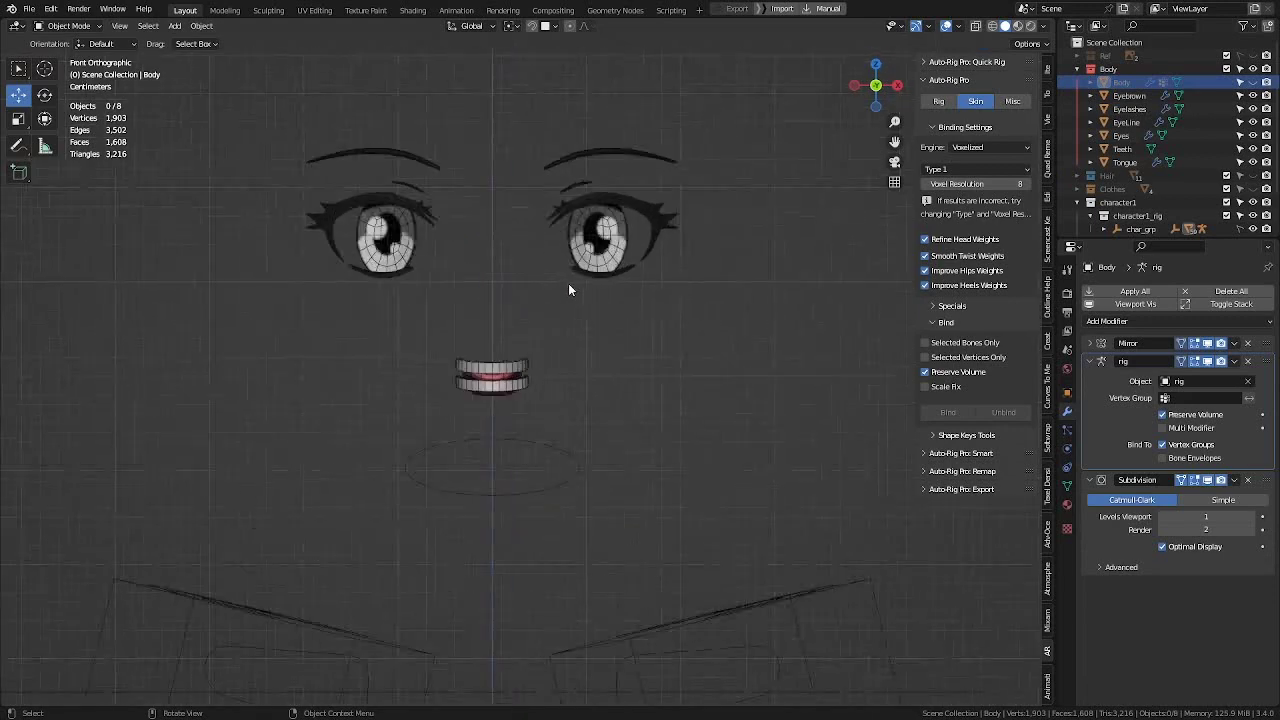
click(603, 229)
shift+click(642, 194)
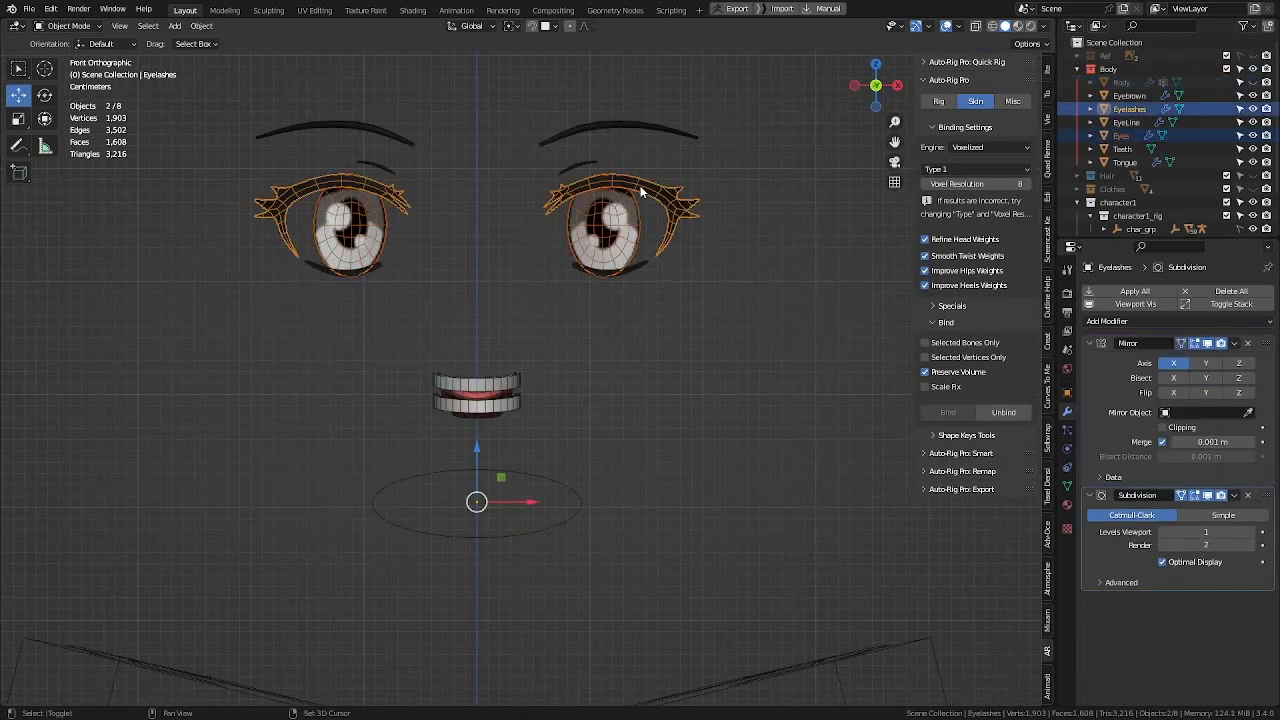
shift+click(600, 128)
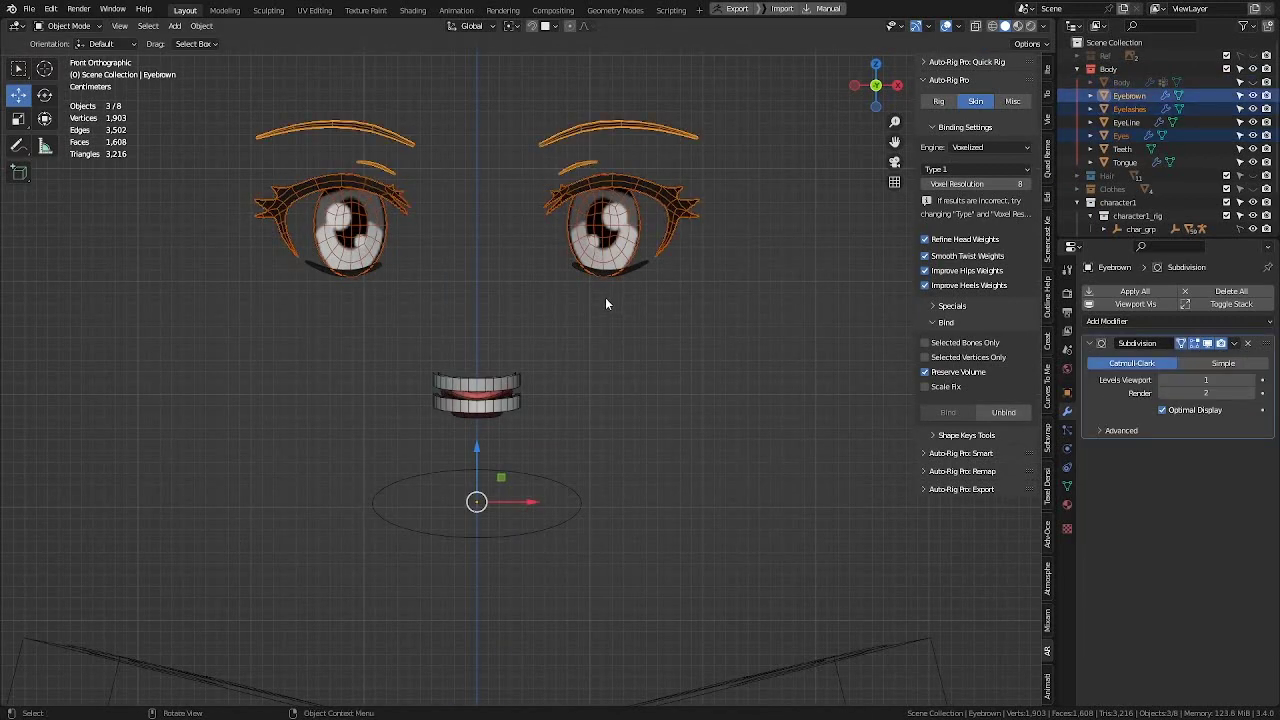
shift+click(636, 269)
shift+click(499, 392)
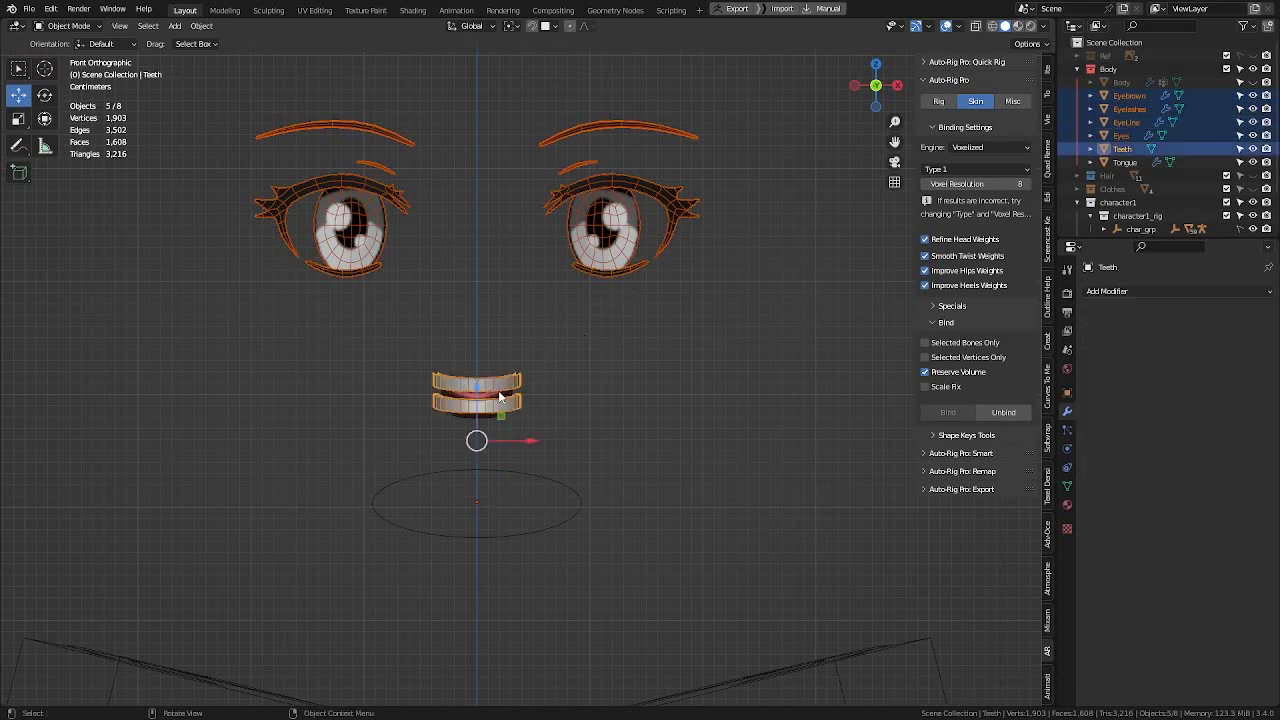
scroll(491, 400, up, 7)
shift+click(491, 398)
scroll(491, 398, down, 8)
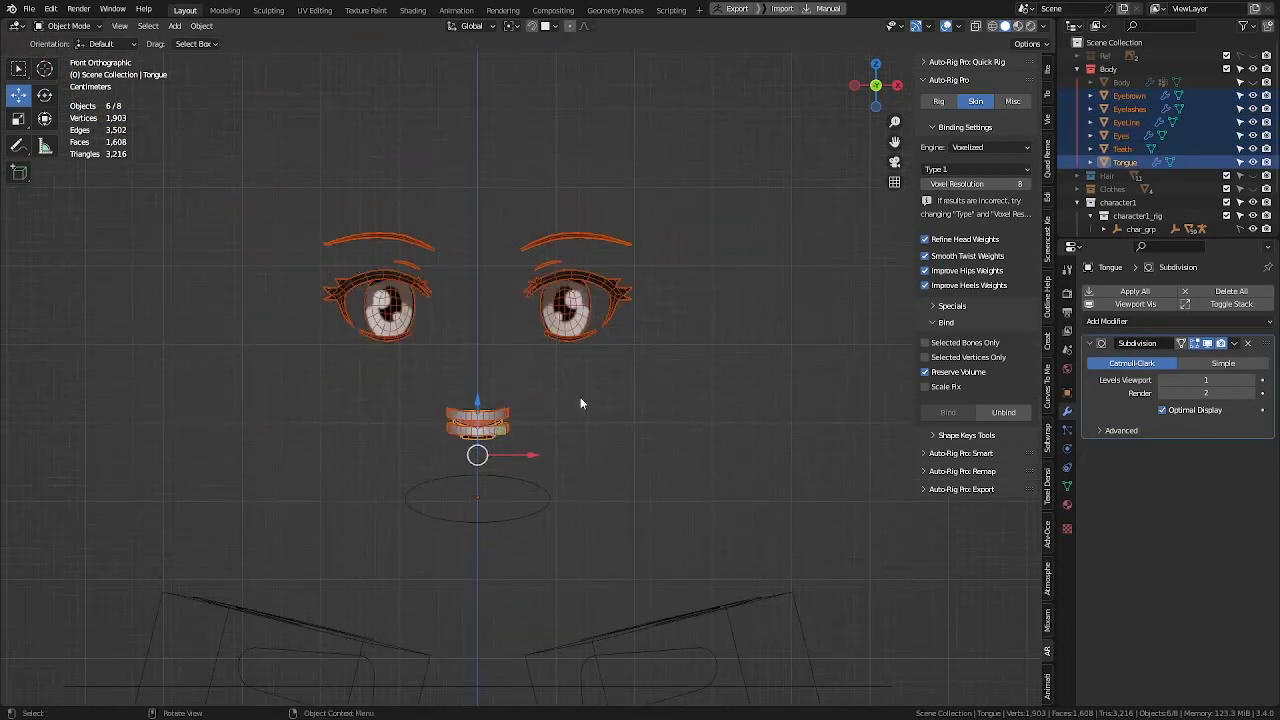
Step: Add the rig to the selected face meshes as the active object and switch it to Pose Mode
scroll(569, 370, down, 5)
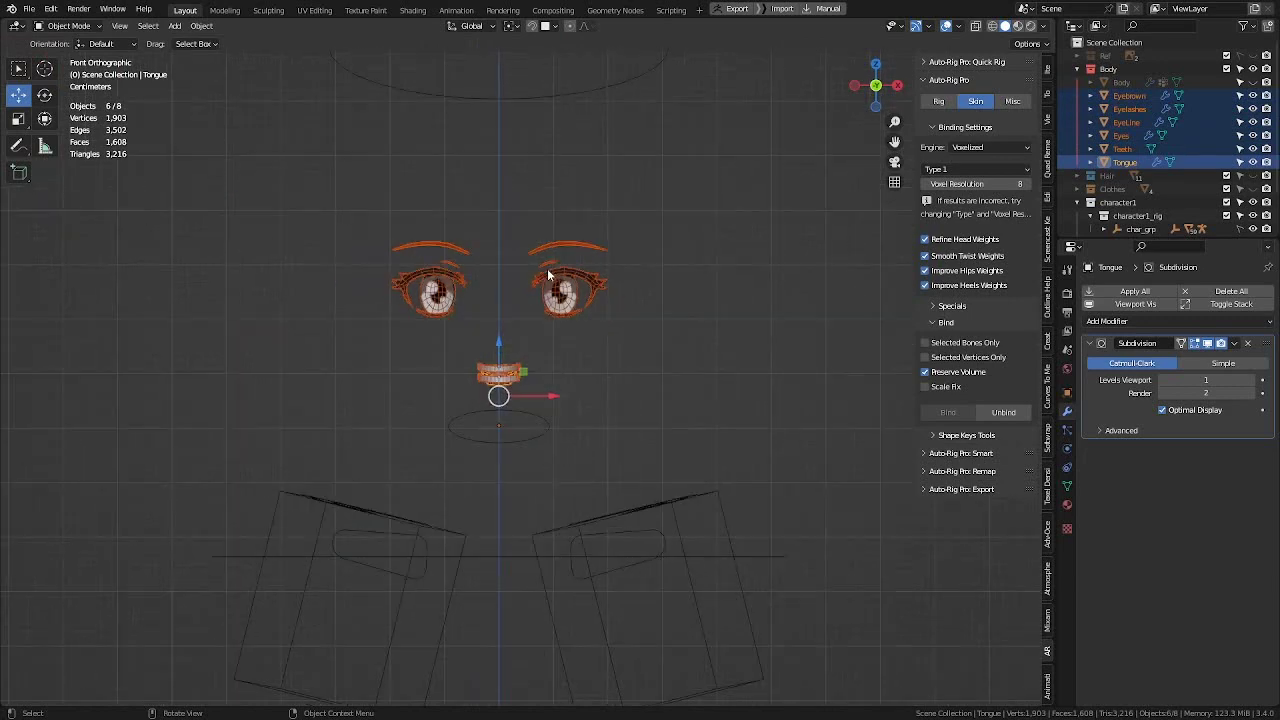
scroll(586, 275, up, 2)
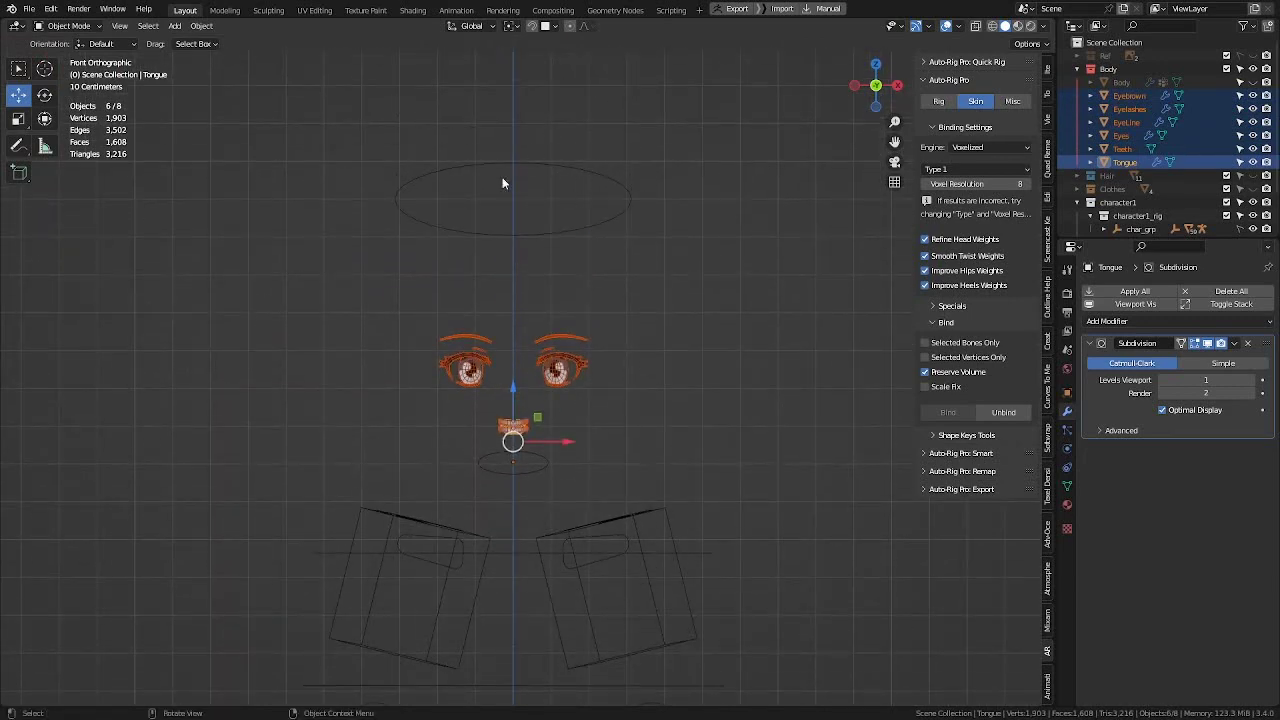
shift+click(605, 178)
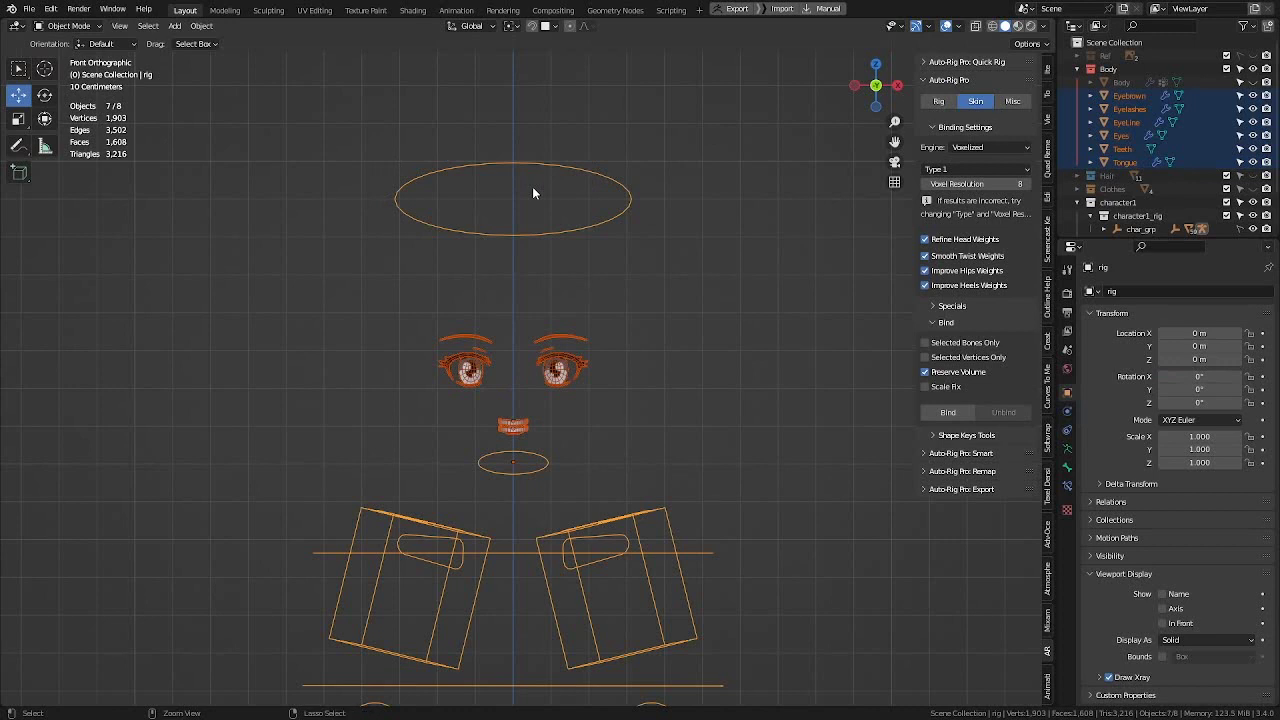
key(ctrl+Tab)
click(641, 190)
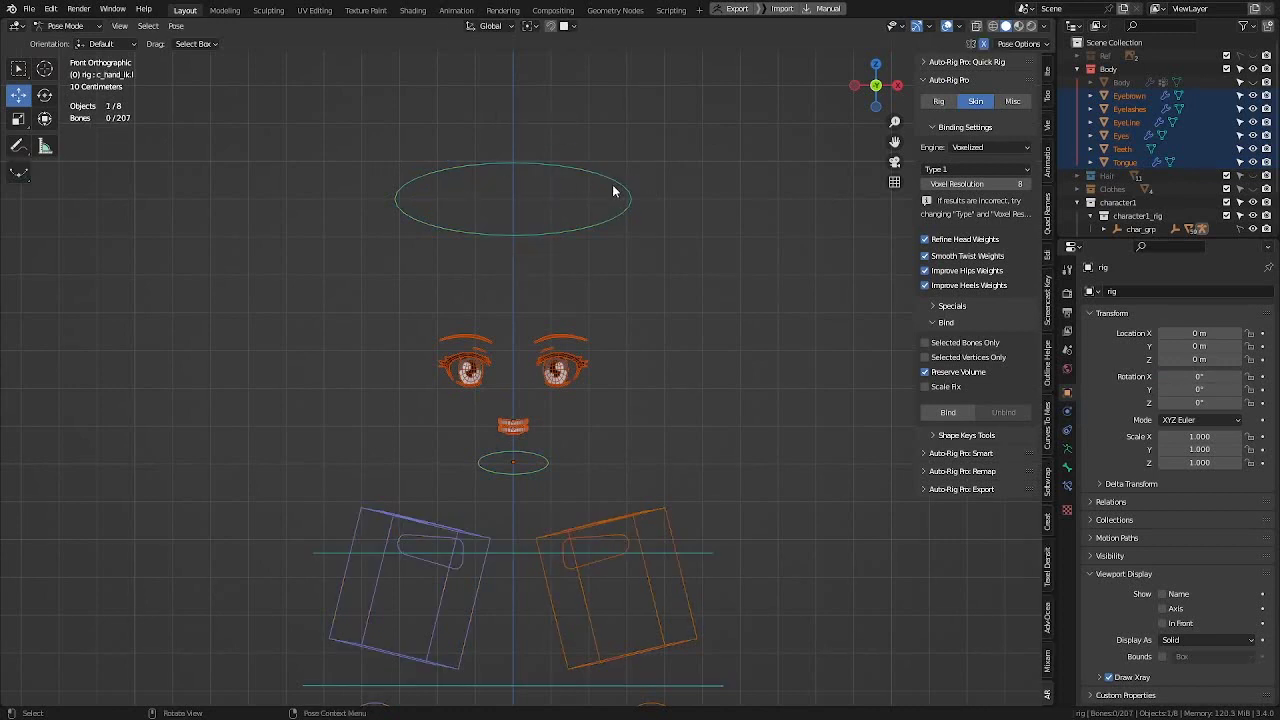
Step: Parent the selected face meshes to the c_head.x bone using the Bone option with Keep Transform enabled
shift+click(556, 167)
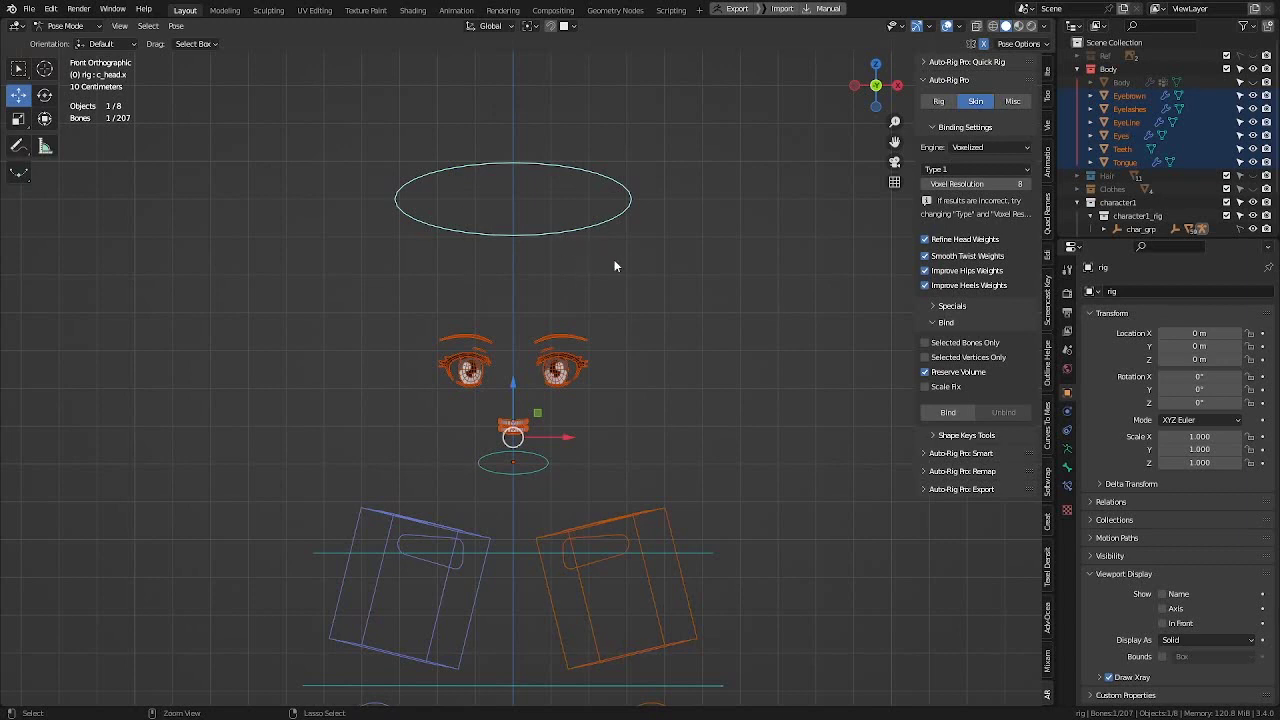
key(ctrl+p)
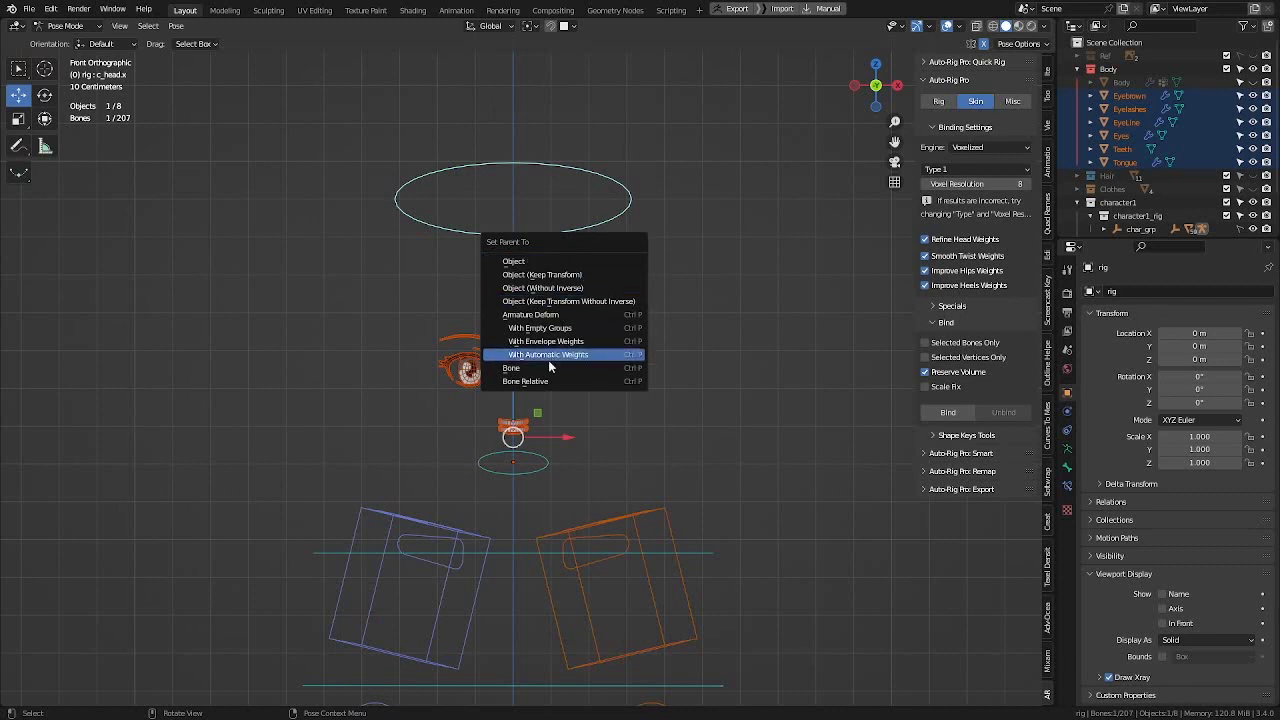
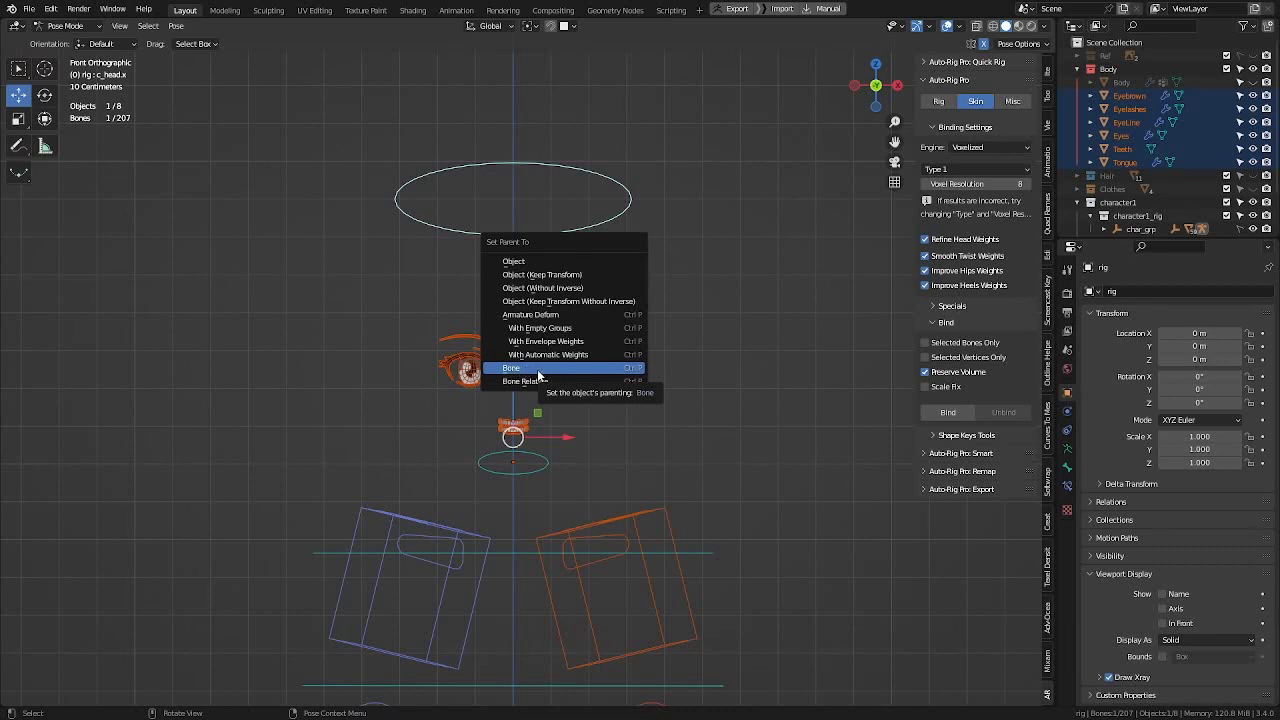
click(532, 369)
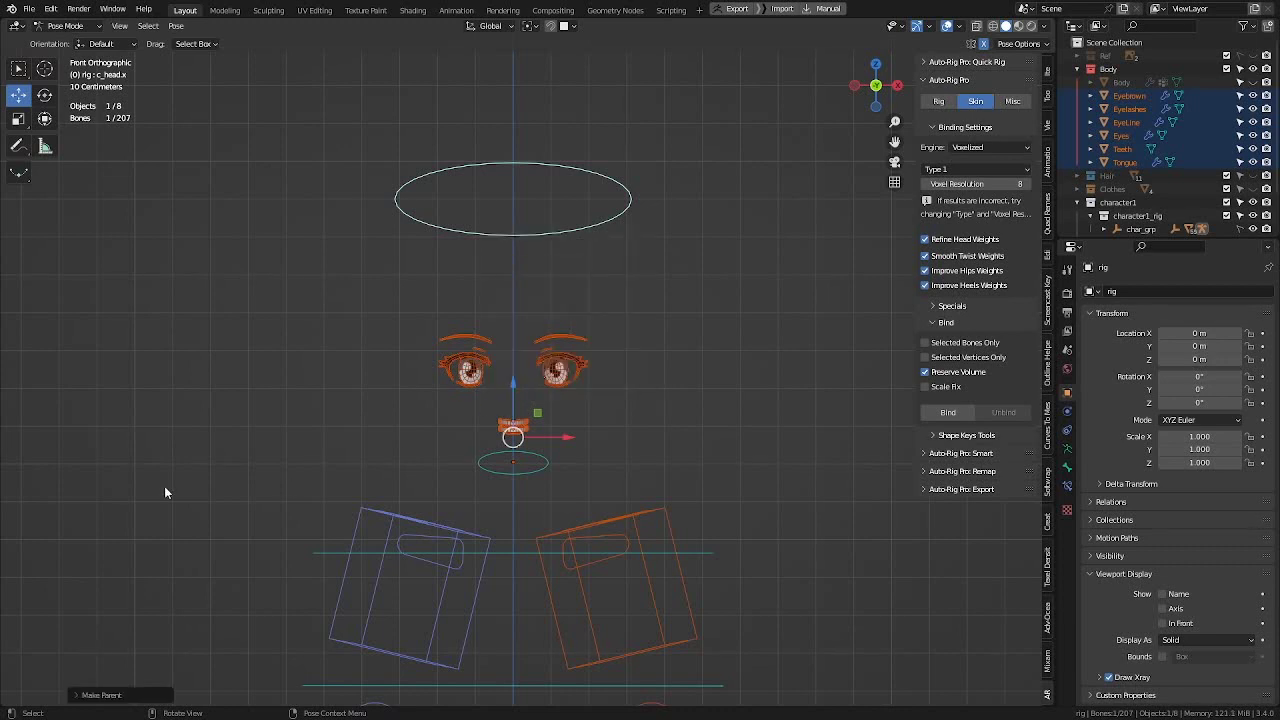
click(105, 695)
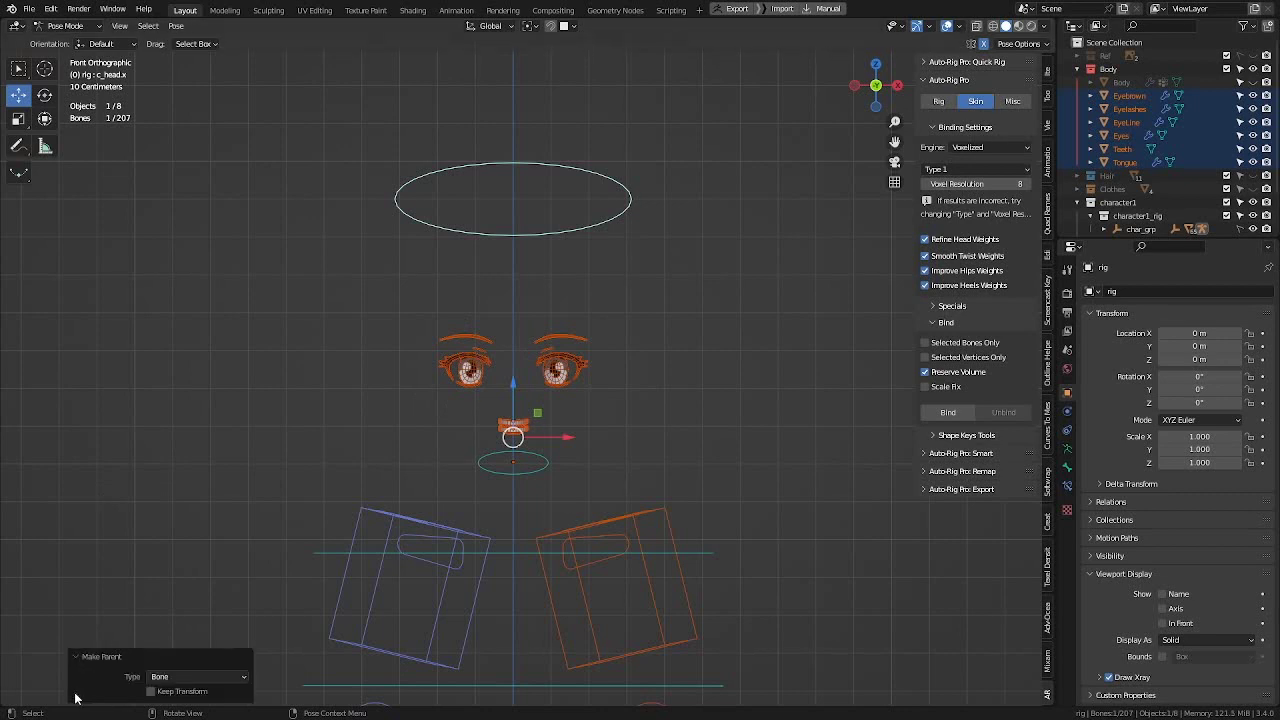
click(150, 693)
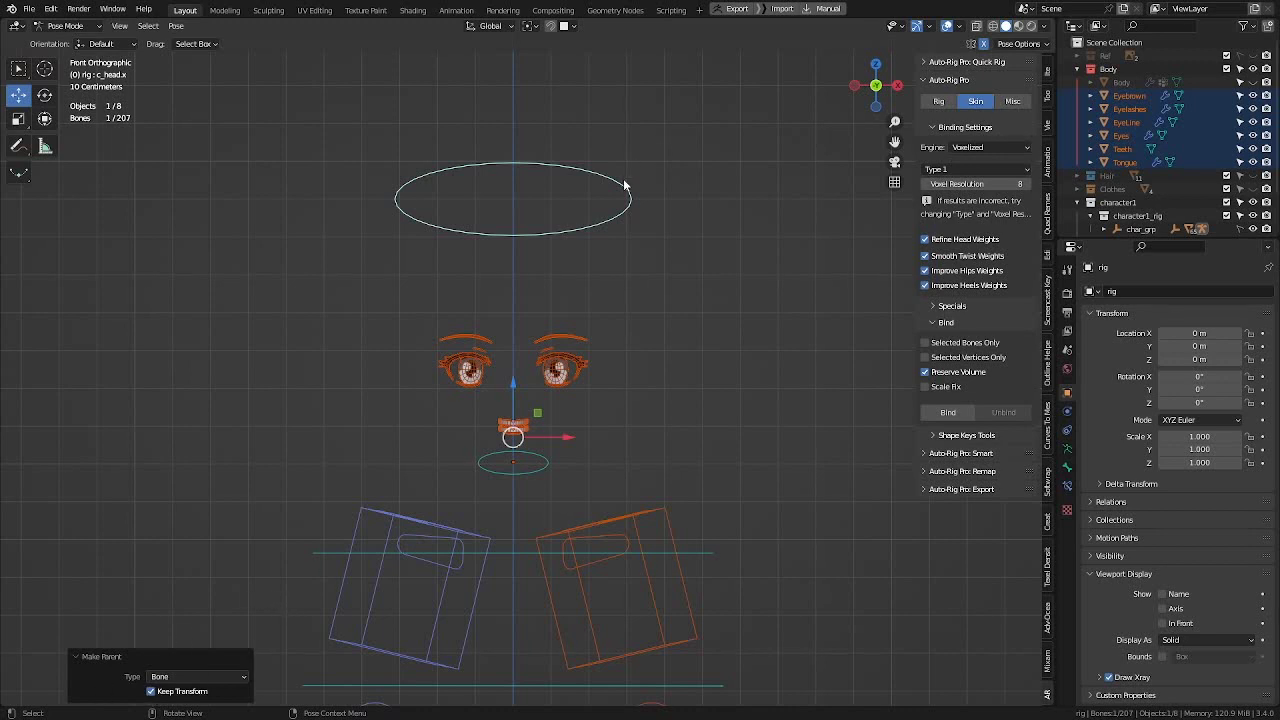
Step: Test-rotate the head control by about 30 degrees to check the face meshes' attachment, and cancel the rotation
click(626, 216)
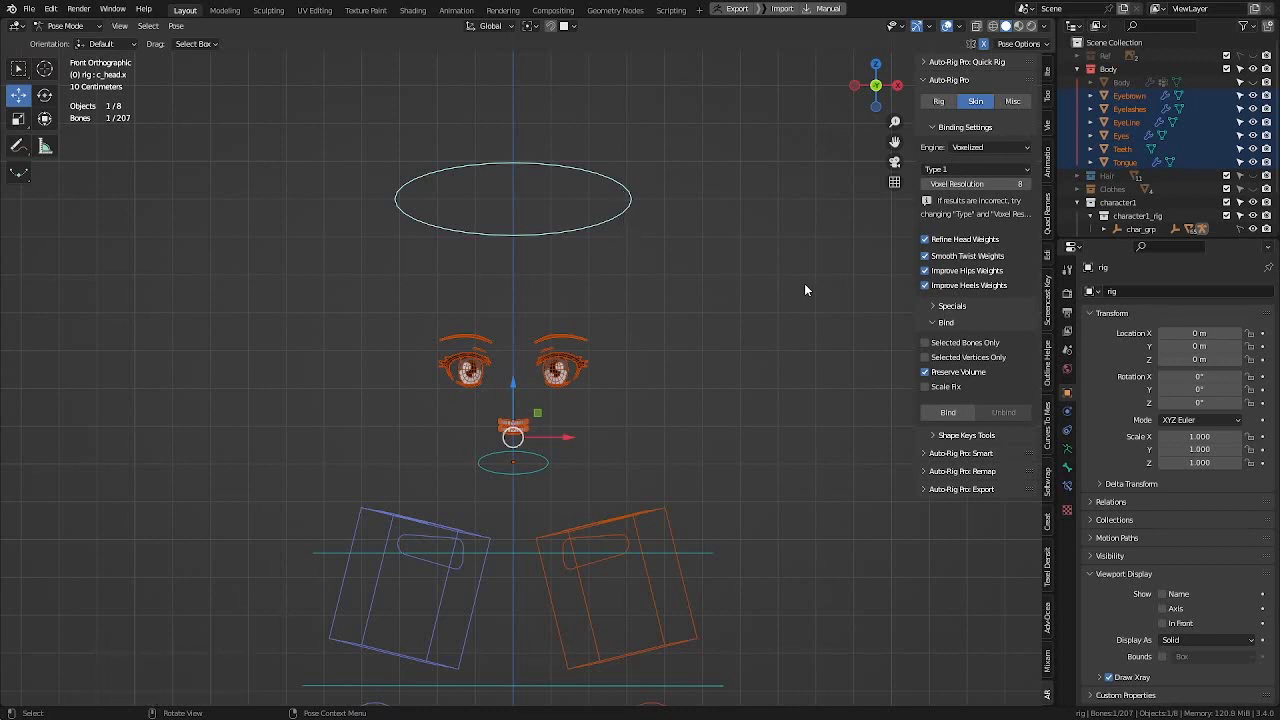
key(r)
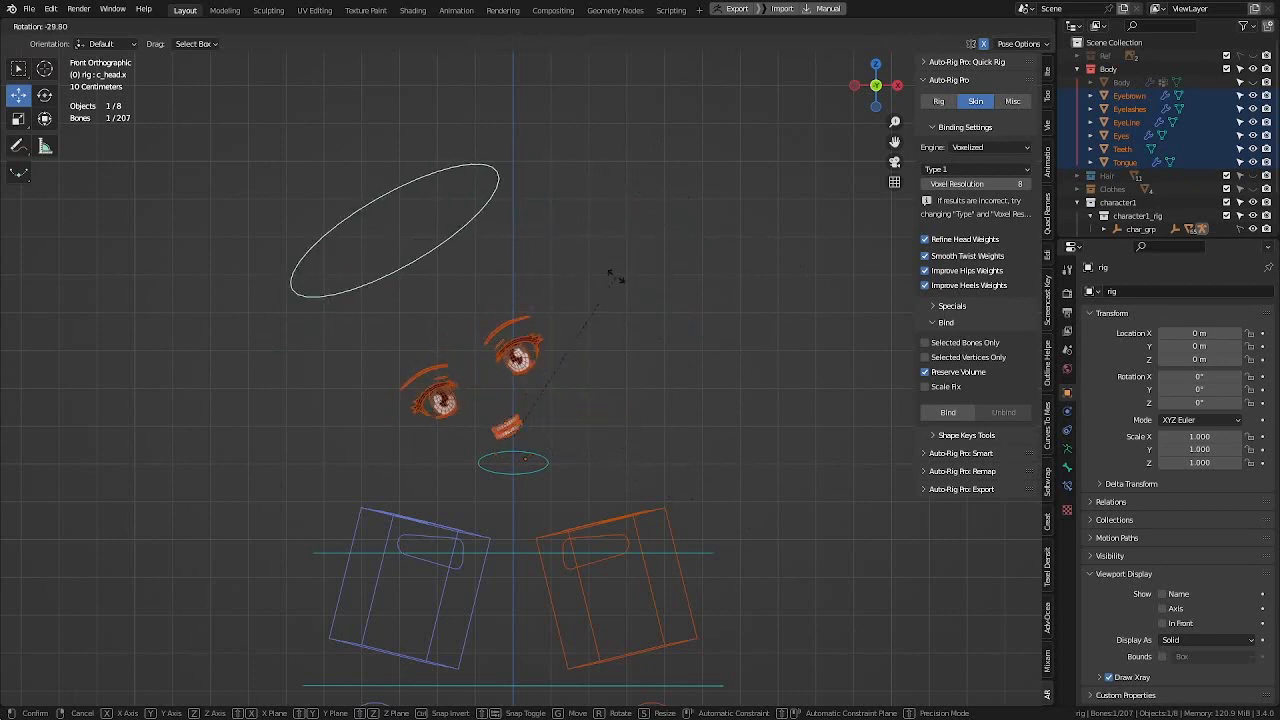
key(Escape)
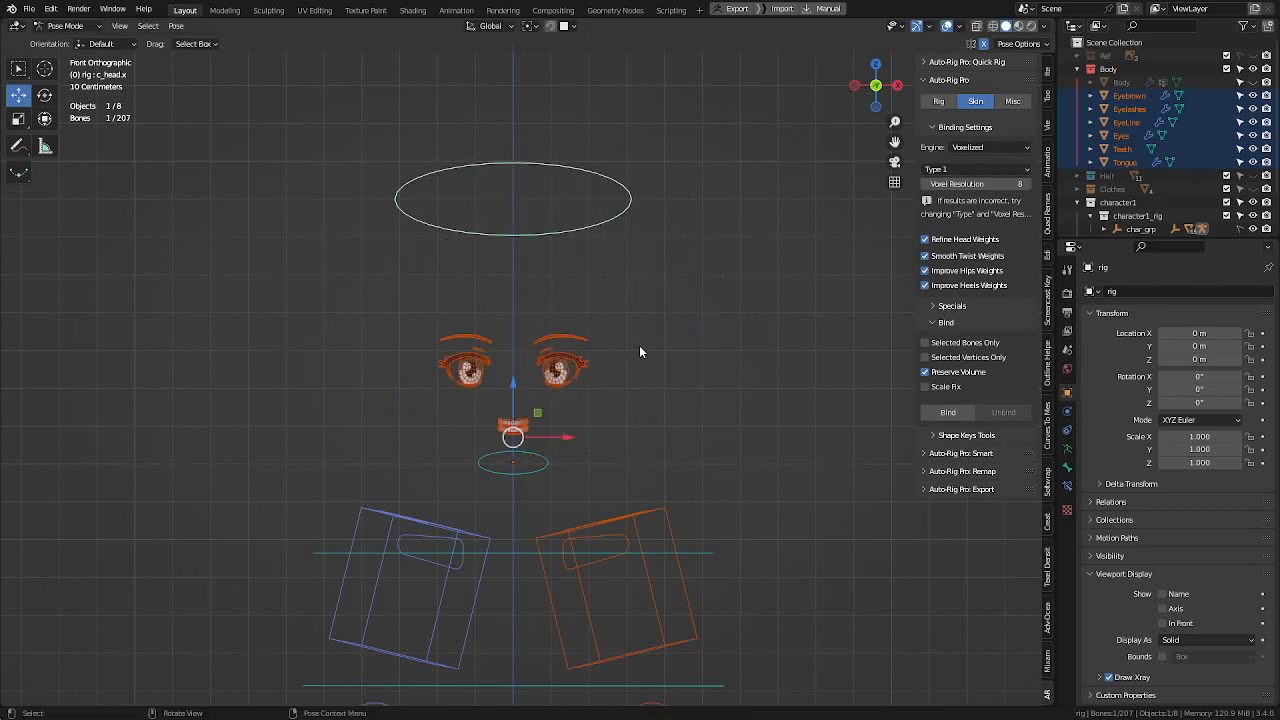
Step: Switch the rig to Object Mode and unhide the Body mesh
key(ctrl+Tab)
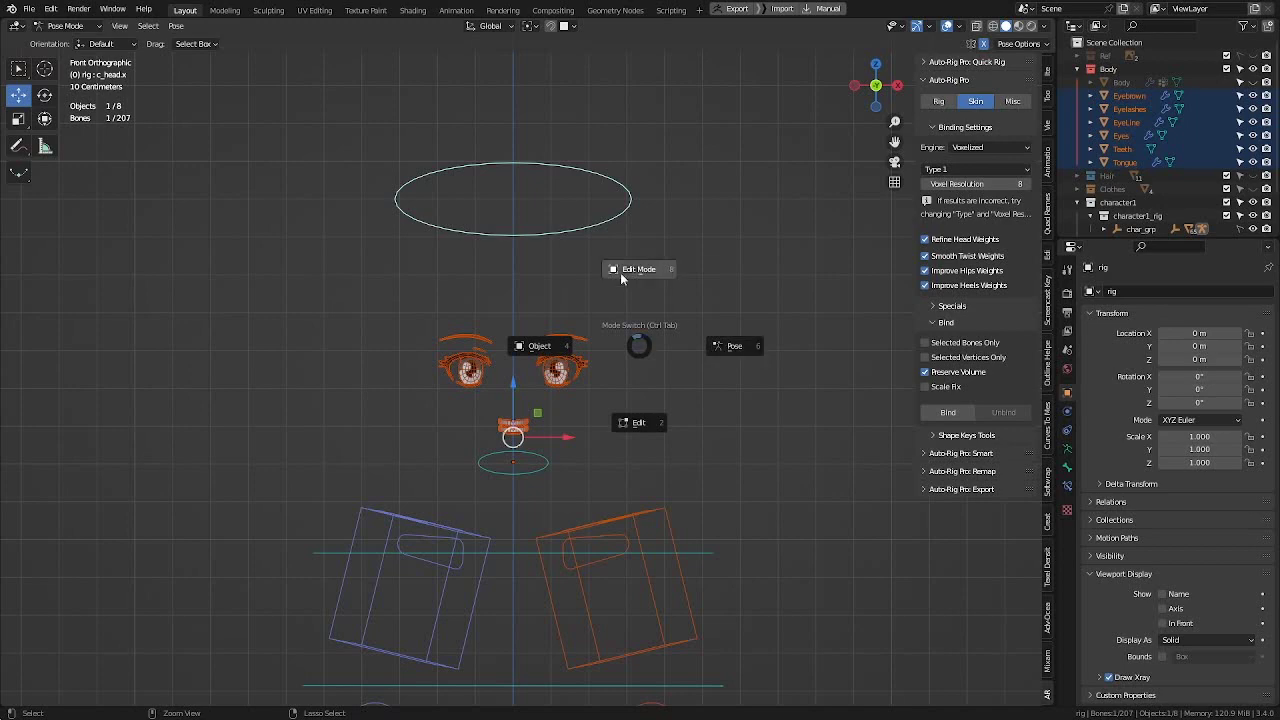
click(548, 348)
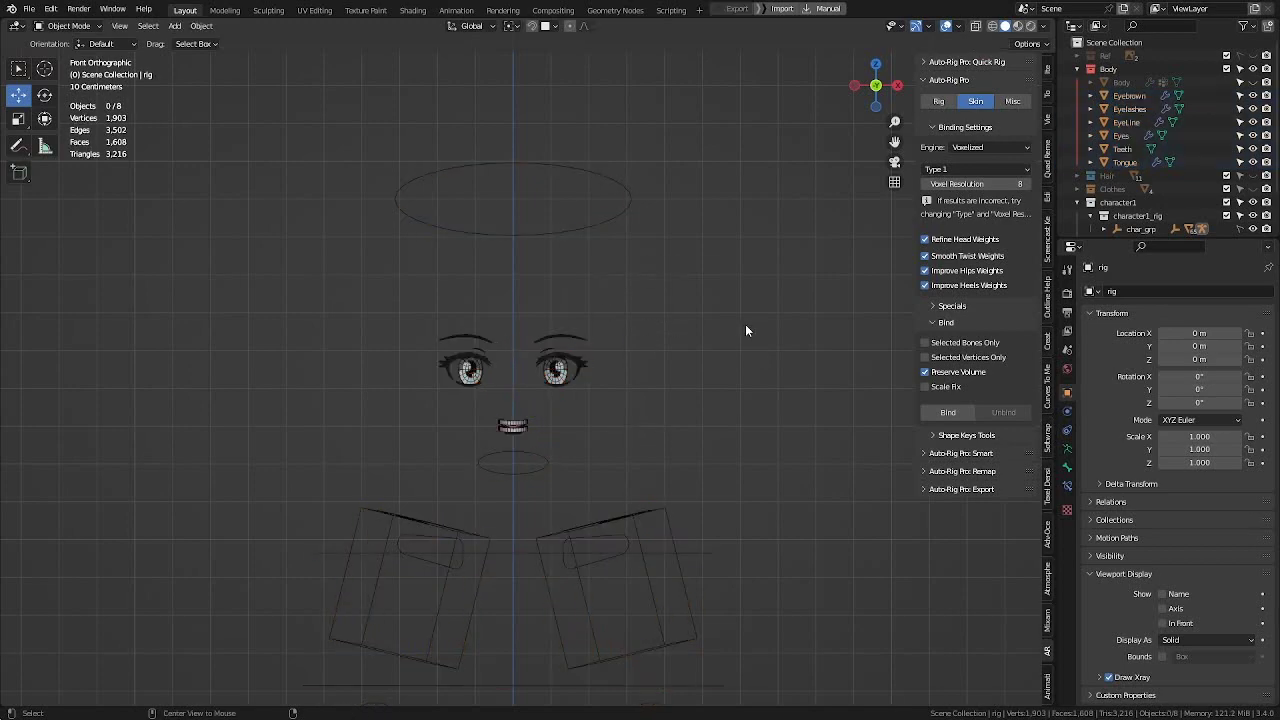
key(alt+h)
shift+middle_drag(573, 190, 587, 212)
scroll(697, 417, down, 3)
click(714, 428)
key(Home)
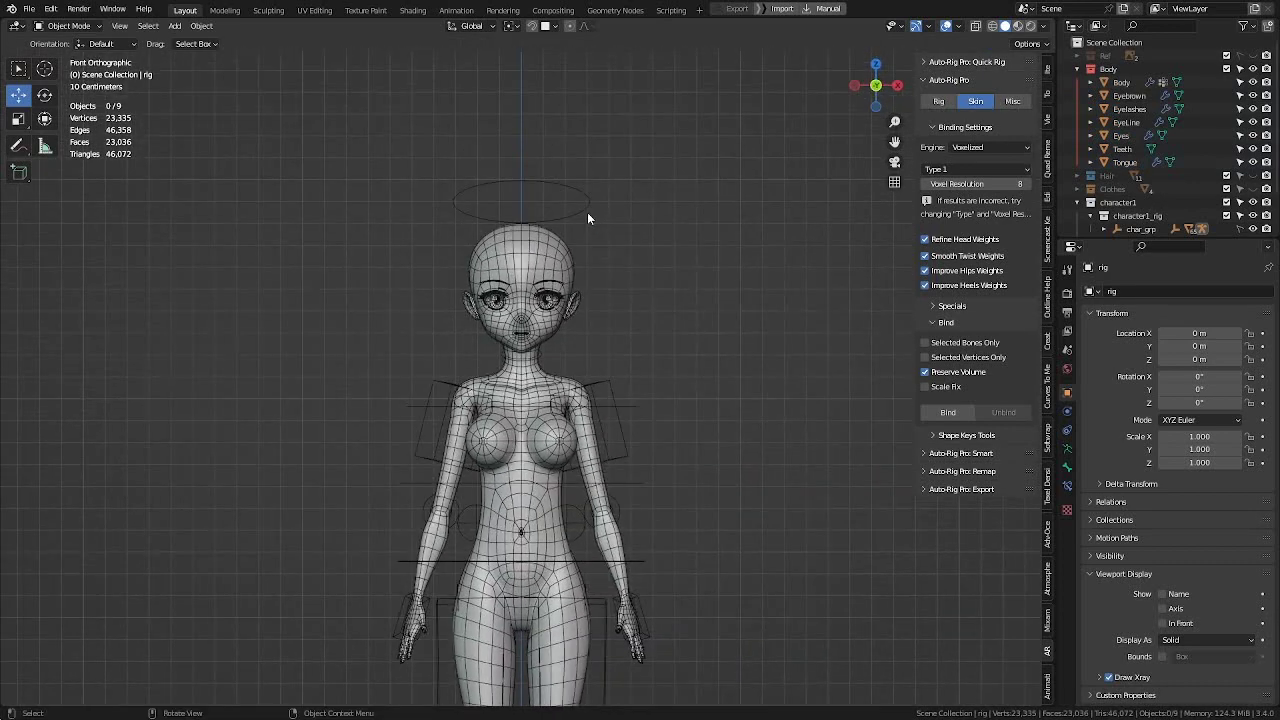
Step: Return the rig to Pose Mode and test-rotate the head control with the body shown, cancelling the rotation
click(587, 212)
key(ctrl+Tab)
click(645, 200)
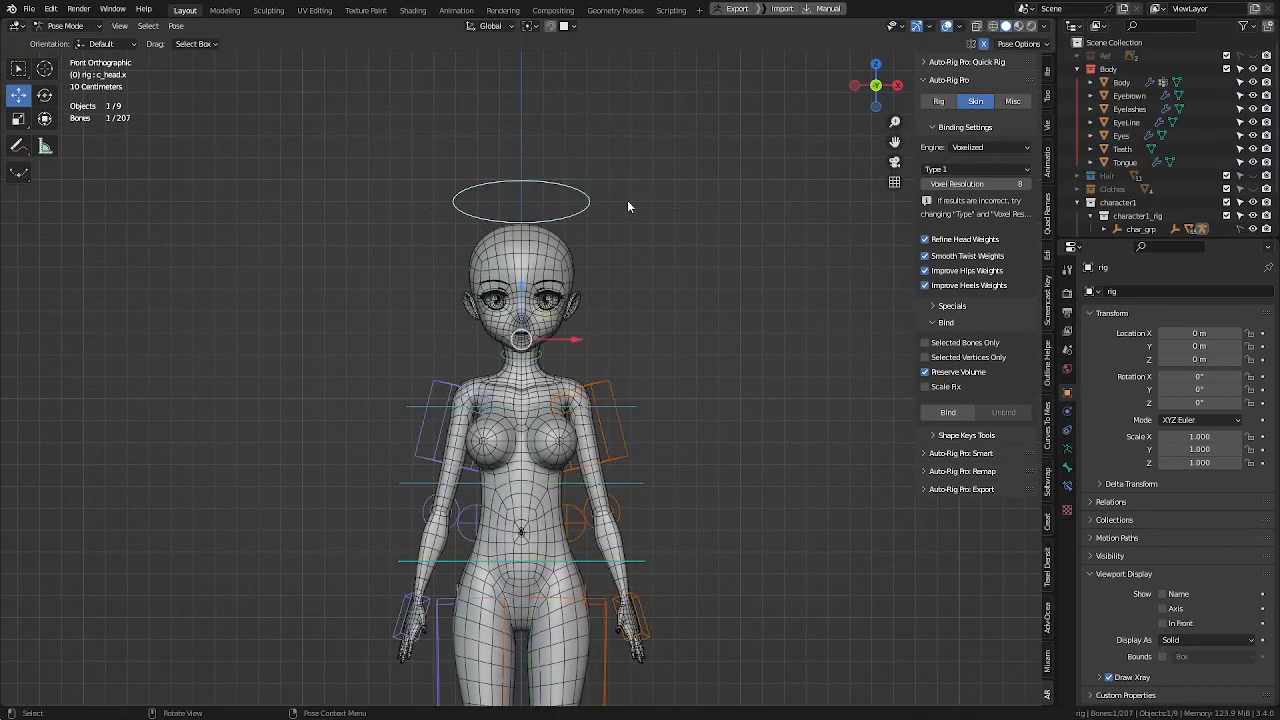
key(r)
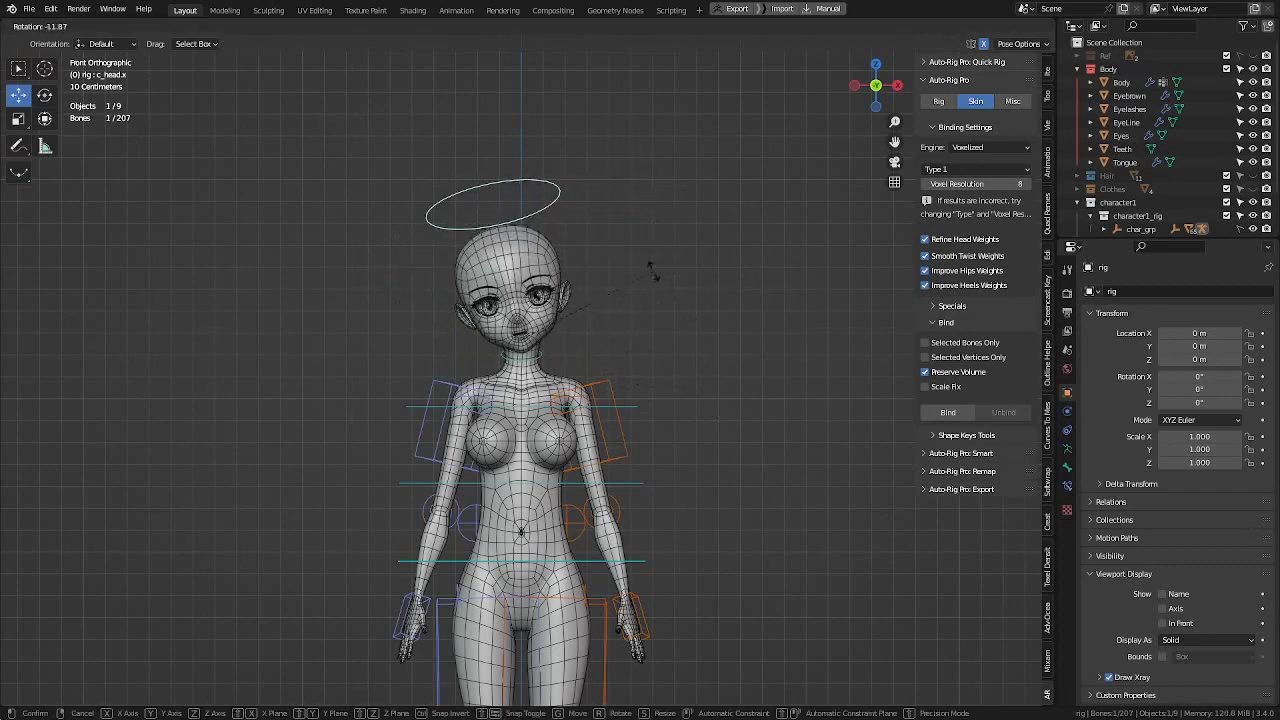
right_click(668, 324)
Step: Turn off the wireframe overlay on the character
key(q)
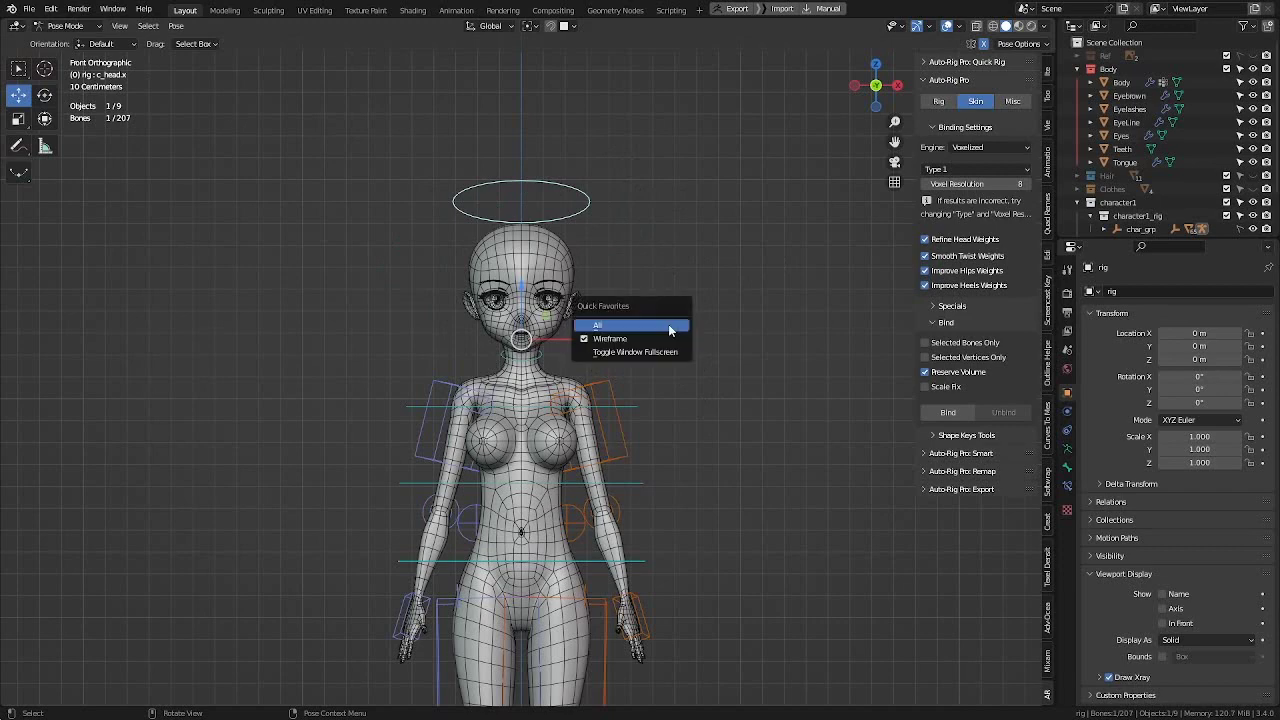
click(669, 325)
key(q)
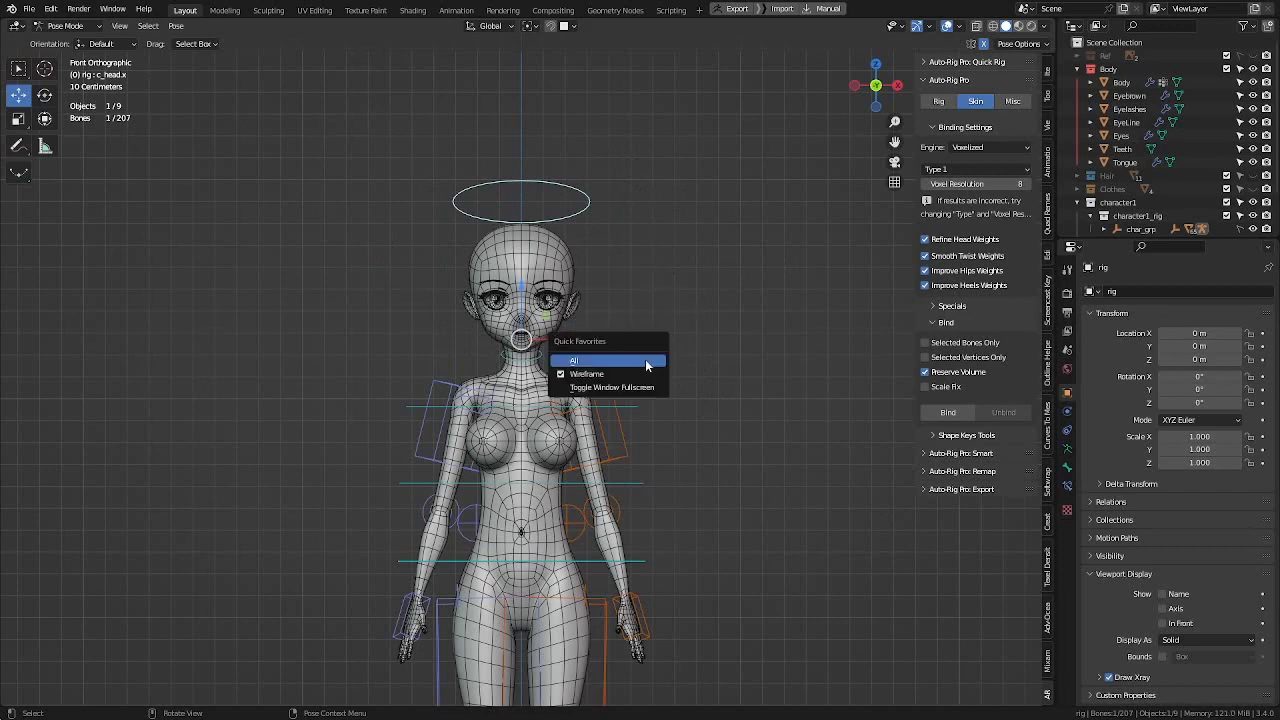
click(592, 378)
Step: Test-move the c_root.x hip control down about 0.47 m, and cancel the move
shift+middle_drag(614, 462, 617, 280)
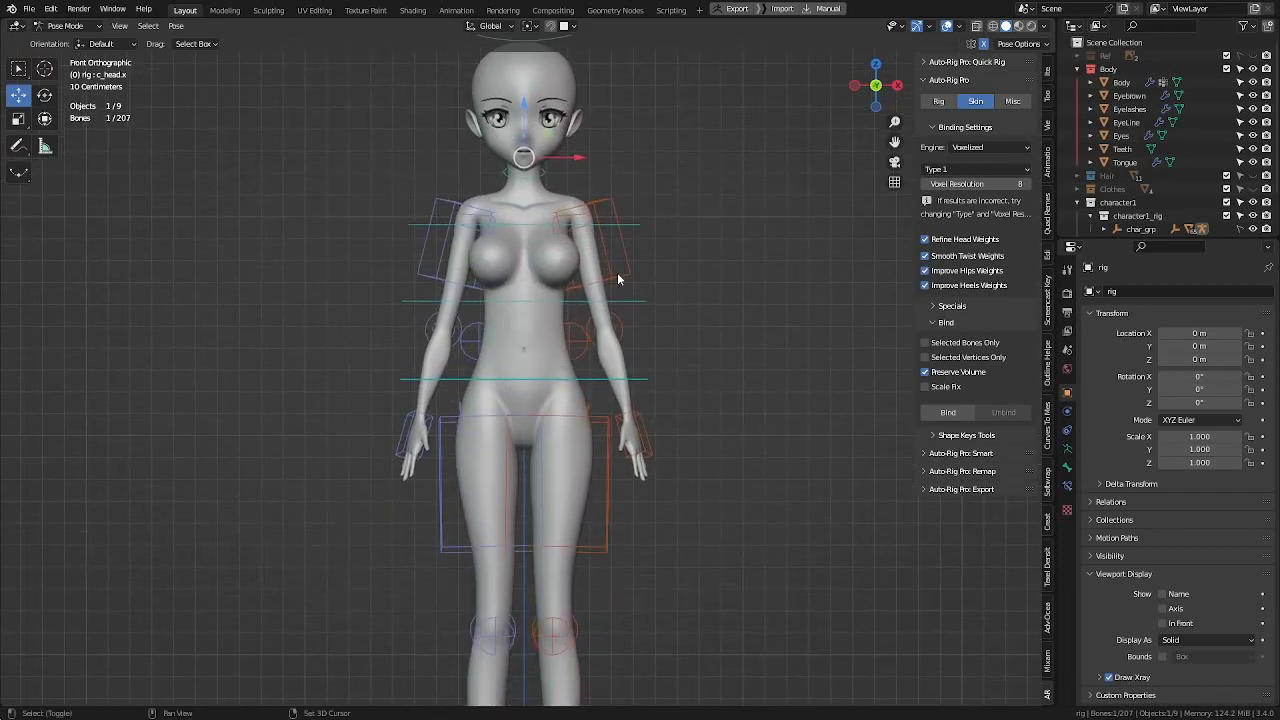
click(582, 377)
key(g)
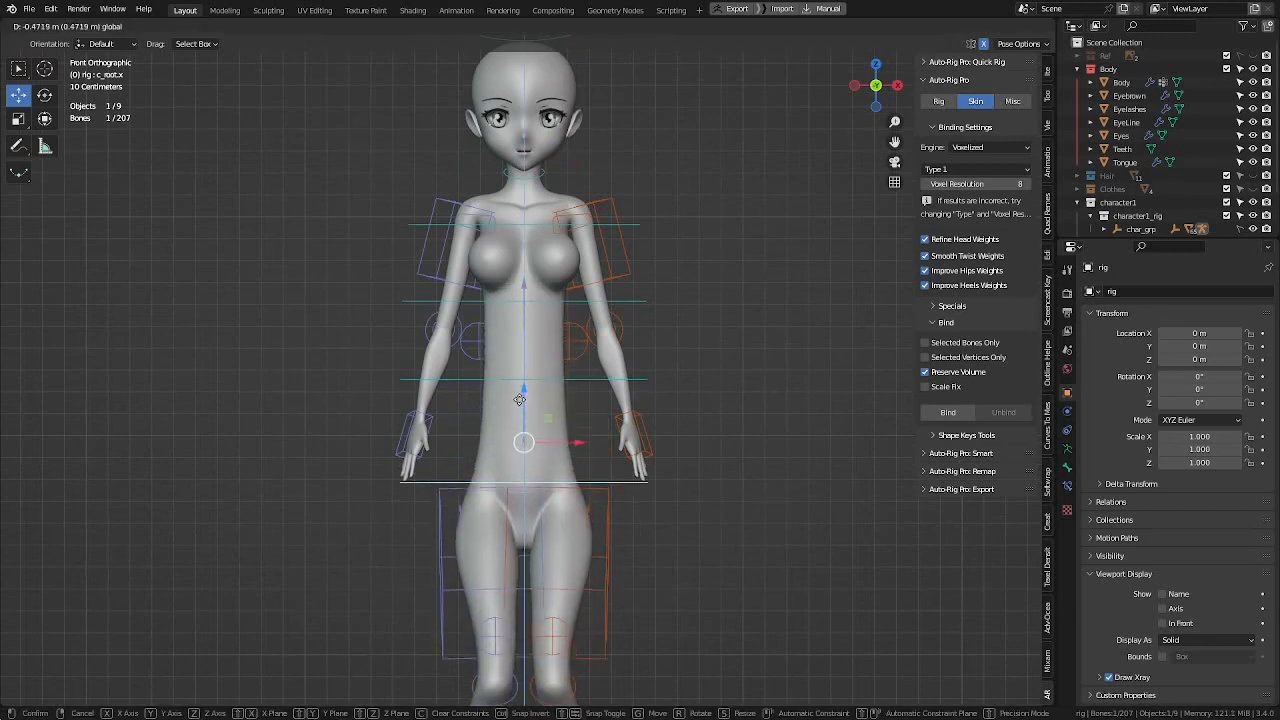
right_click(524, 342)
Step: Select the c_root_master.x control around the hips, test-move it down about 0.45 m, and cancel the move
middle_drag(523, 338, 540, 394)
click(655, 474)
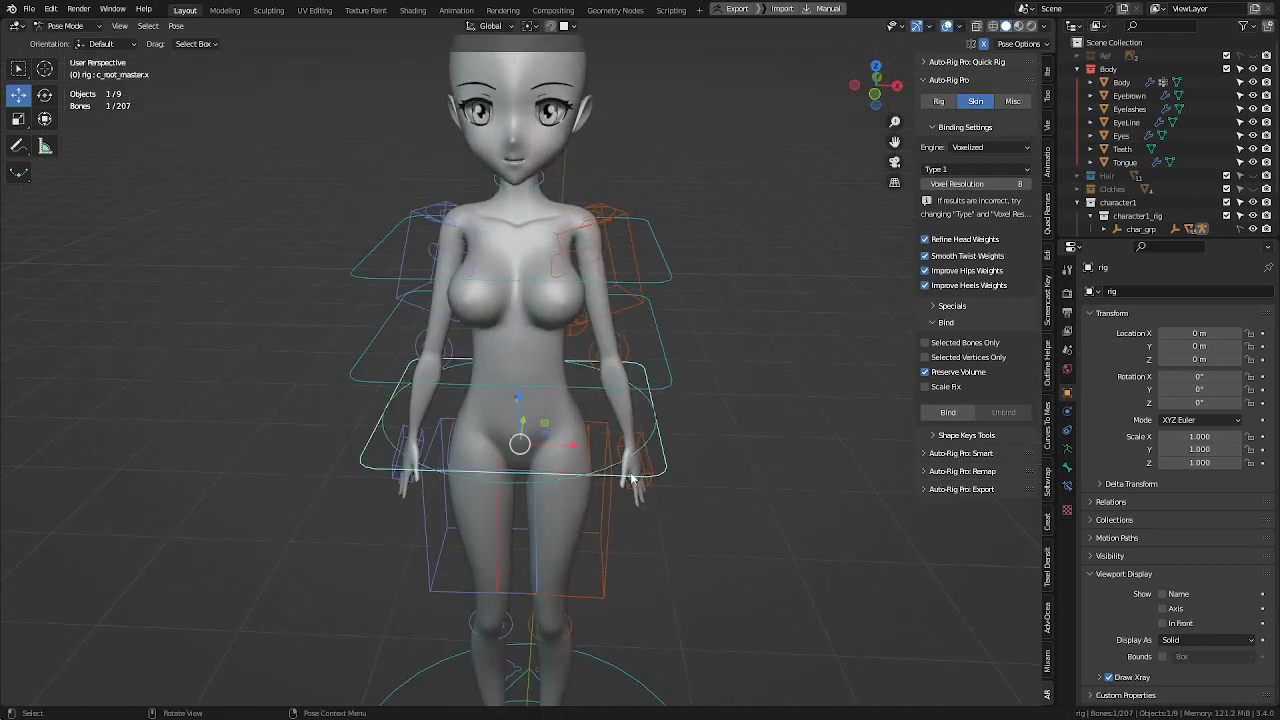
alt+middle_drag(655, 474, 606, 420)
drag(523, 382, 522, 406)
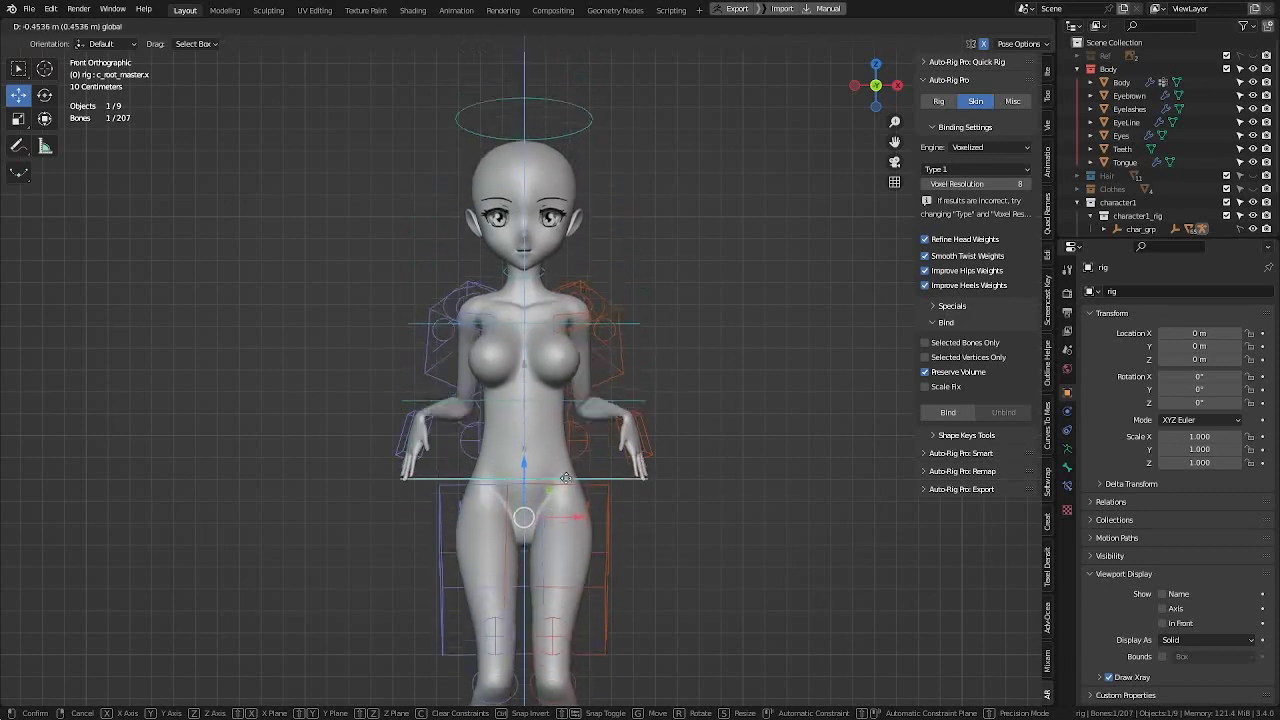
right_click(575, 440)
Step: Collapse the Body collection in the outliner and enable the Hair collection
shift+middle_drag(670, 174, 645, 427)
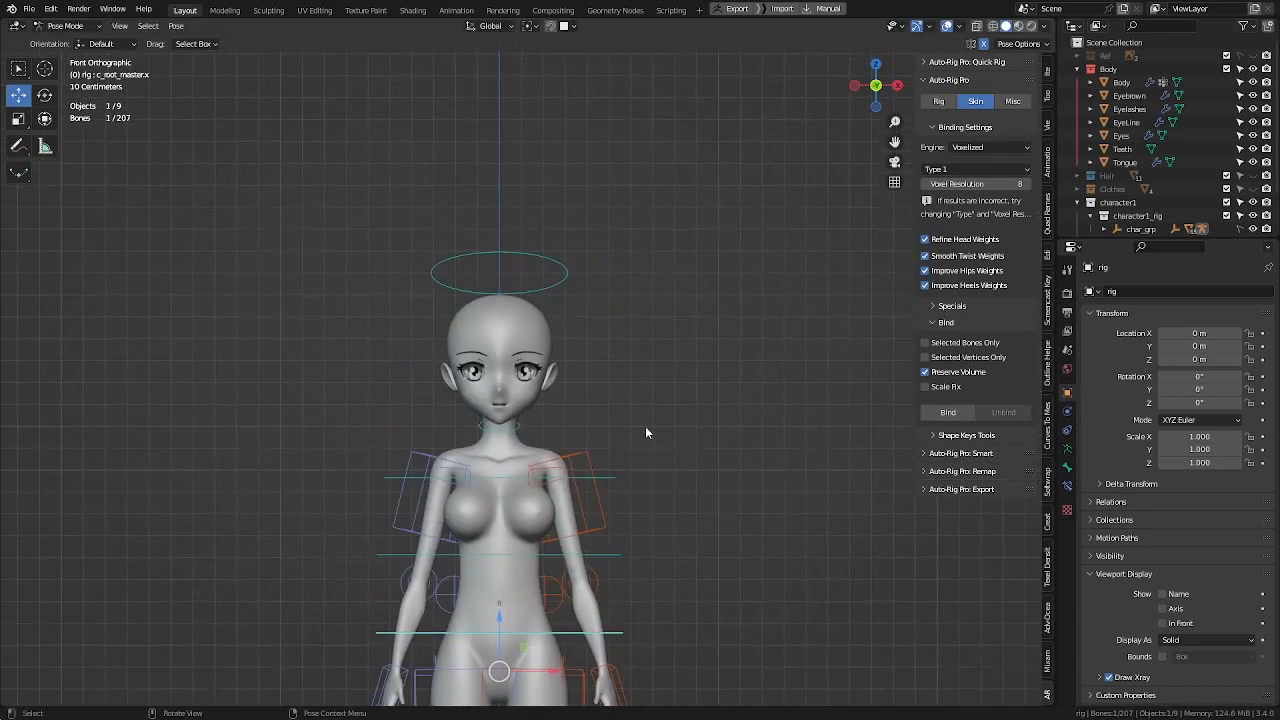
click(1078, 69)
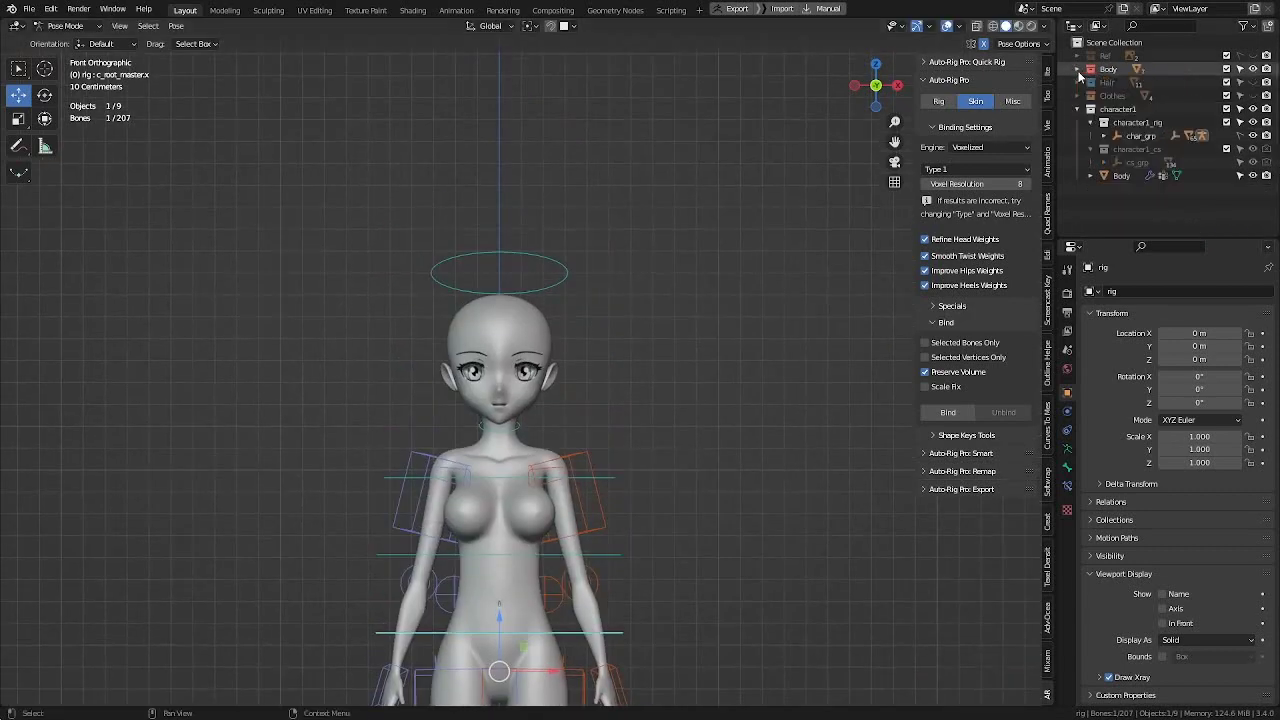
click(1226, 82)
scroll(441, 330, up, 2)
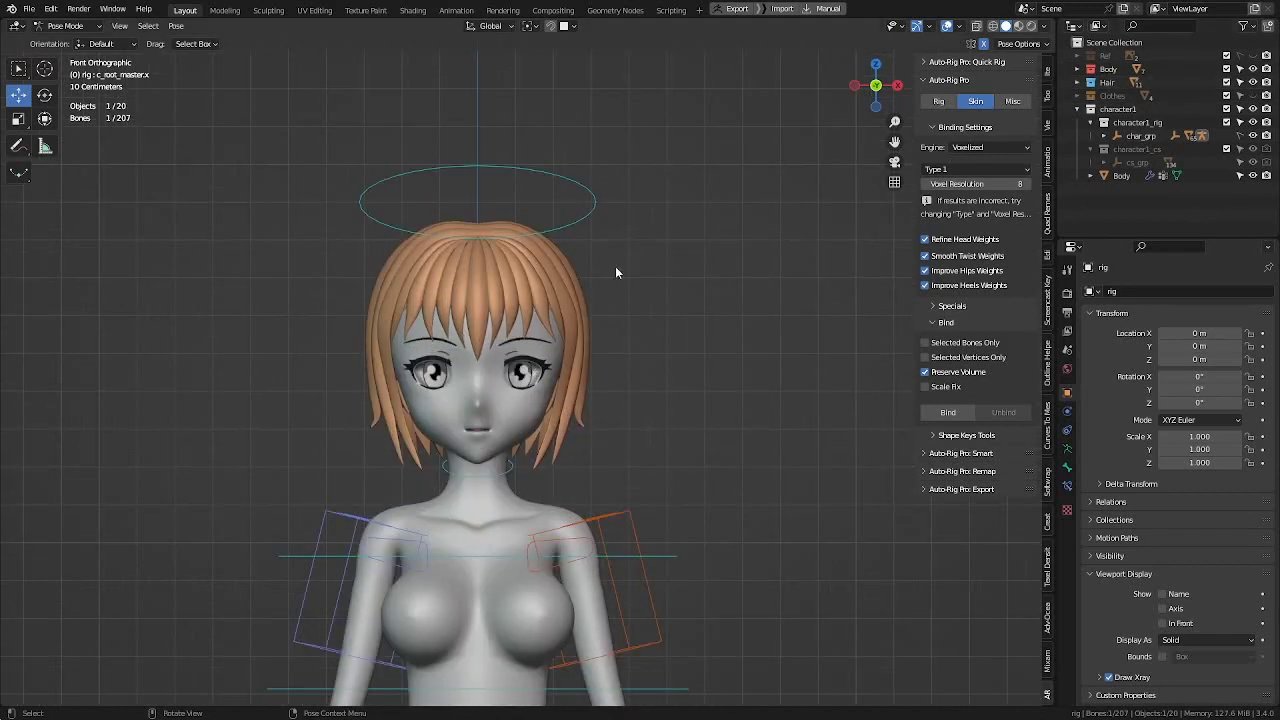
middle_drag(614, 268, 560, 445)
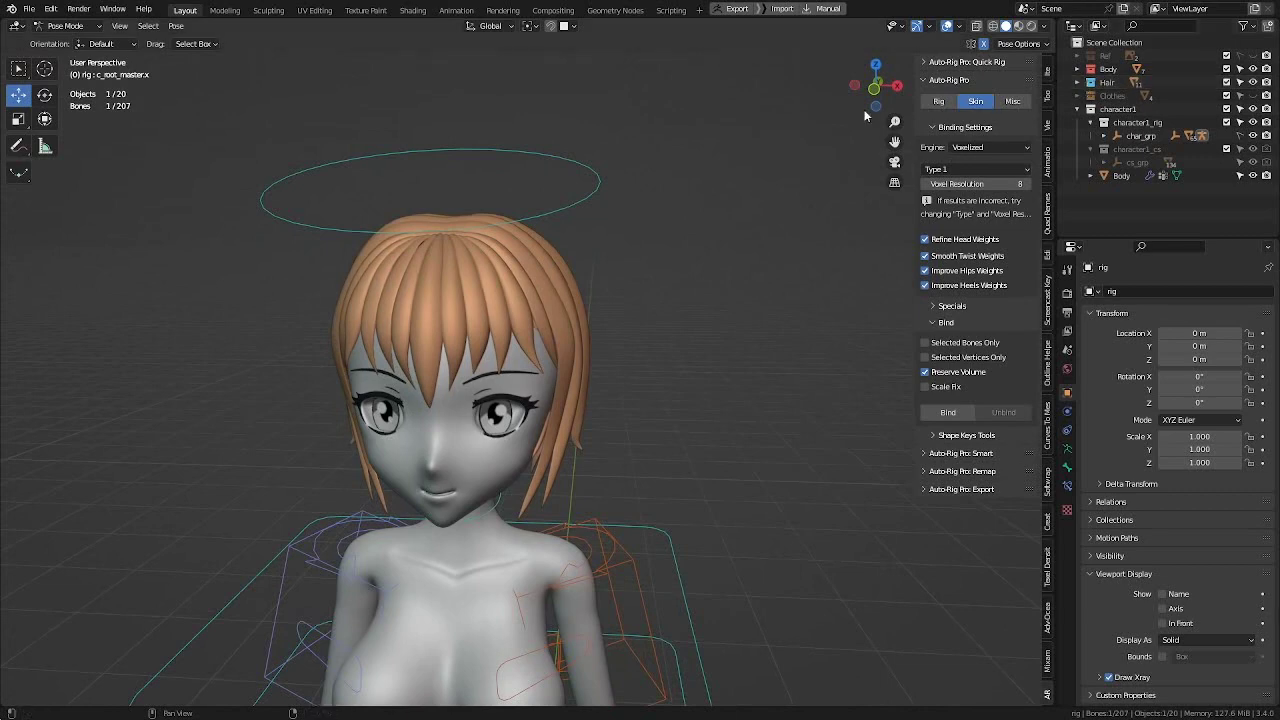
Step: Select all objects in the Hair collection
right_click(1111, 84)
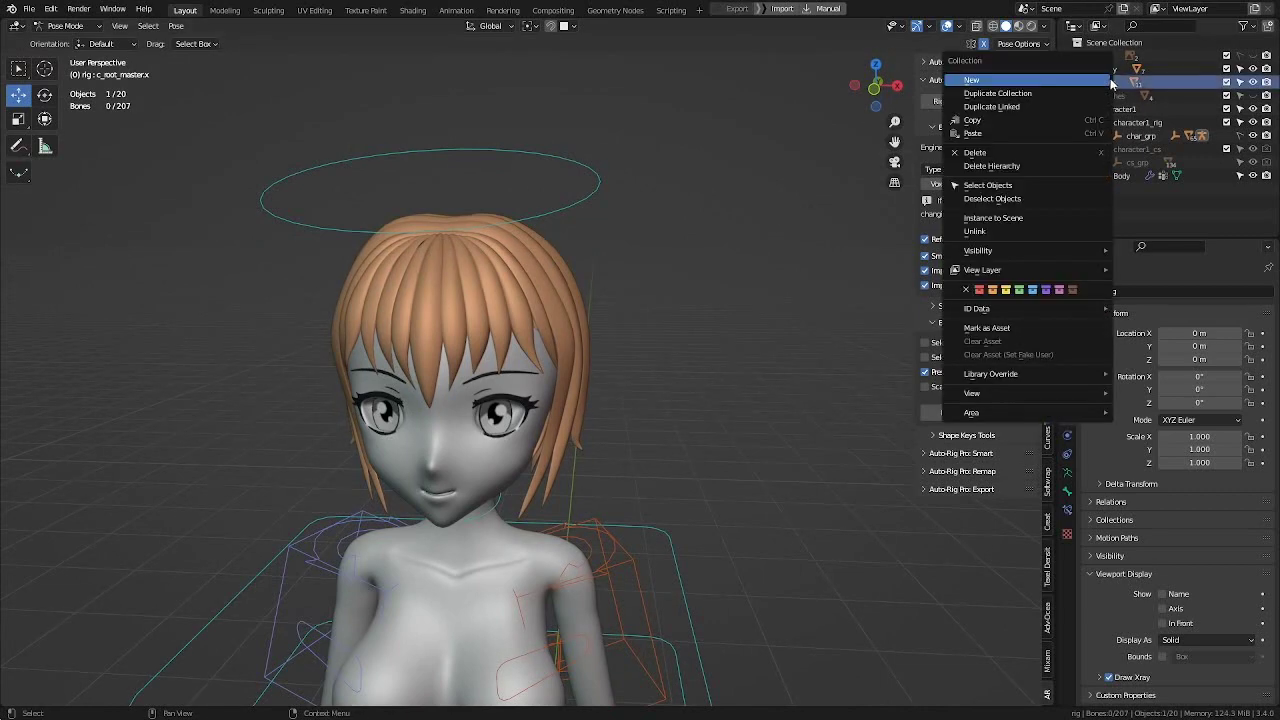
click(1111, 84)
right_click(1111, 85)
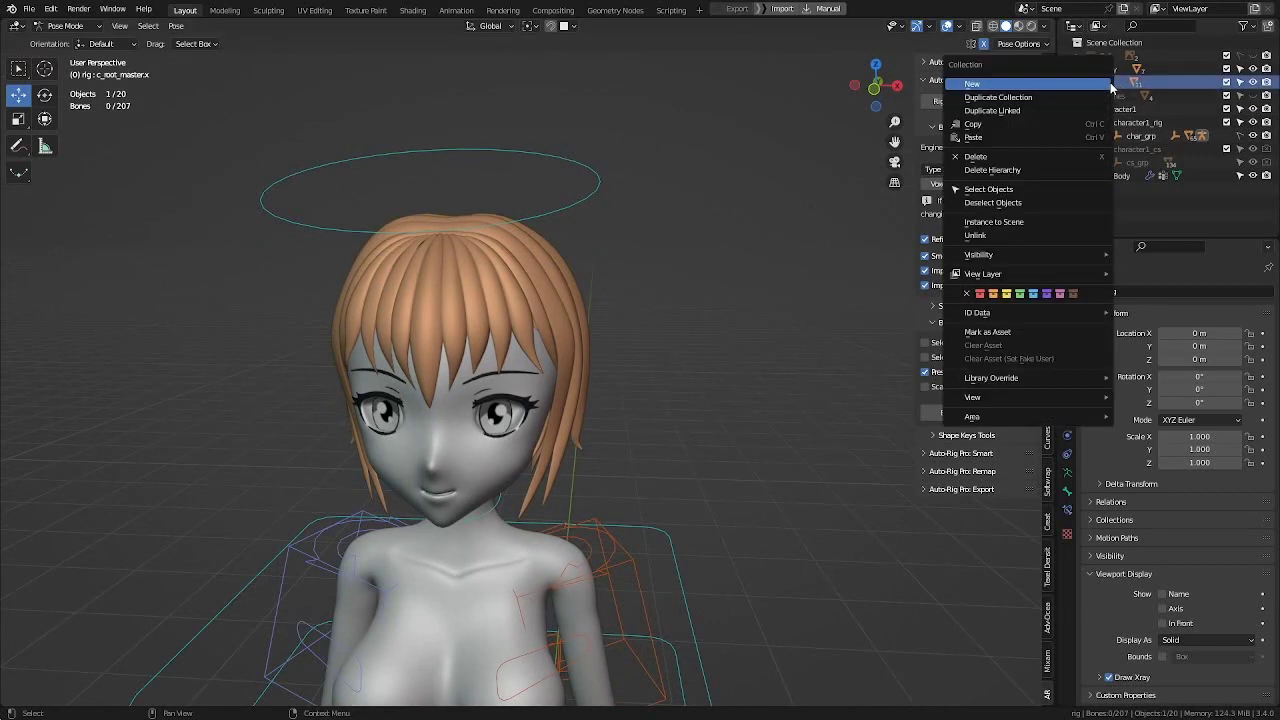
click(995, 190)
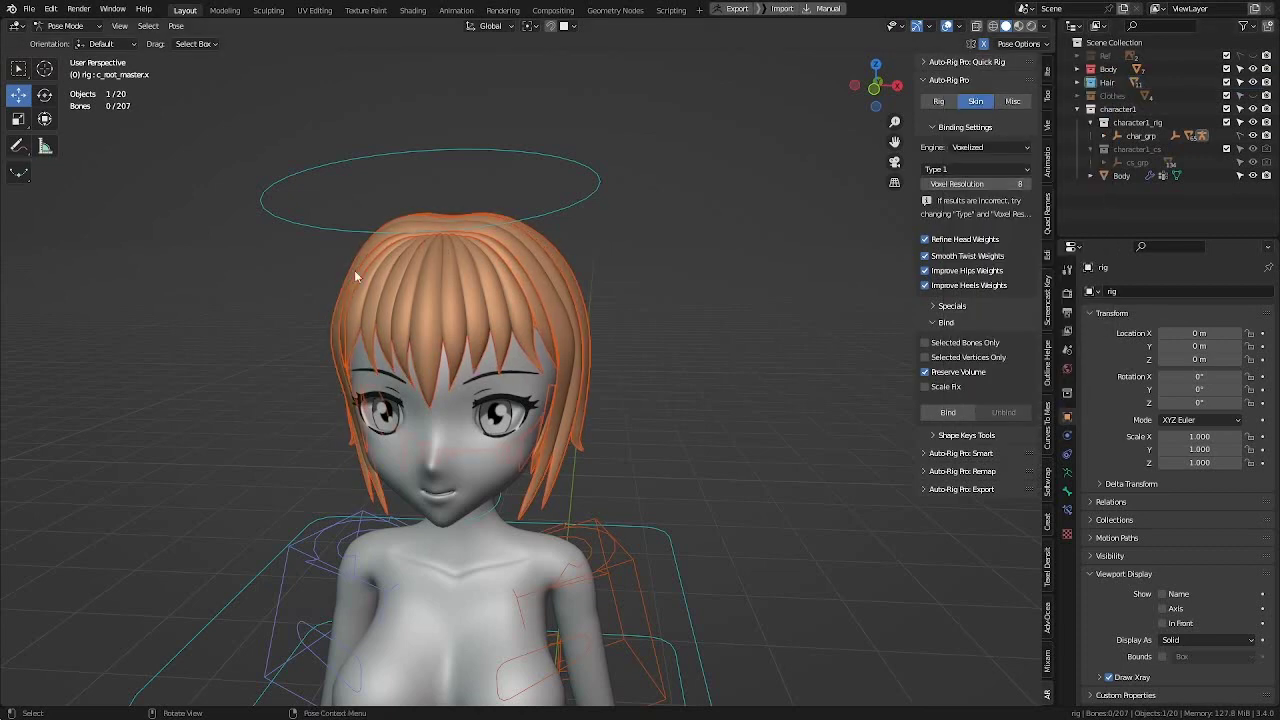
Step: Parent the hair meshes to the c_head.x bone with Bone and Keep Transform, then test-rotate the head and cancel the rotation
middle_drag(736, 305, 704, 282)
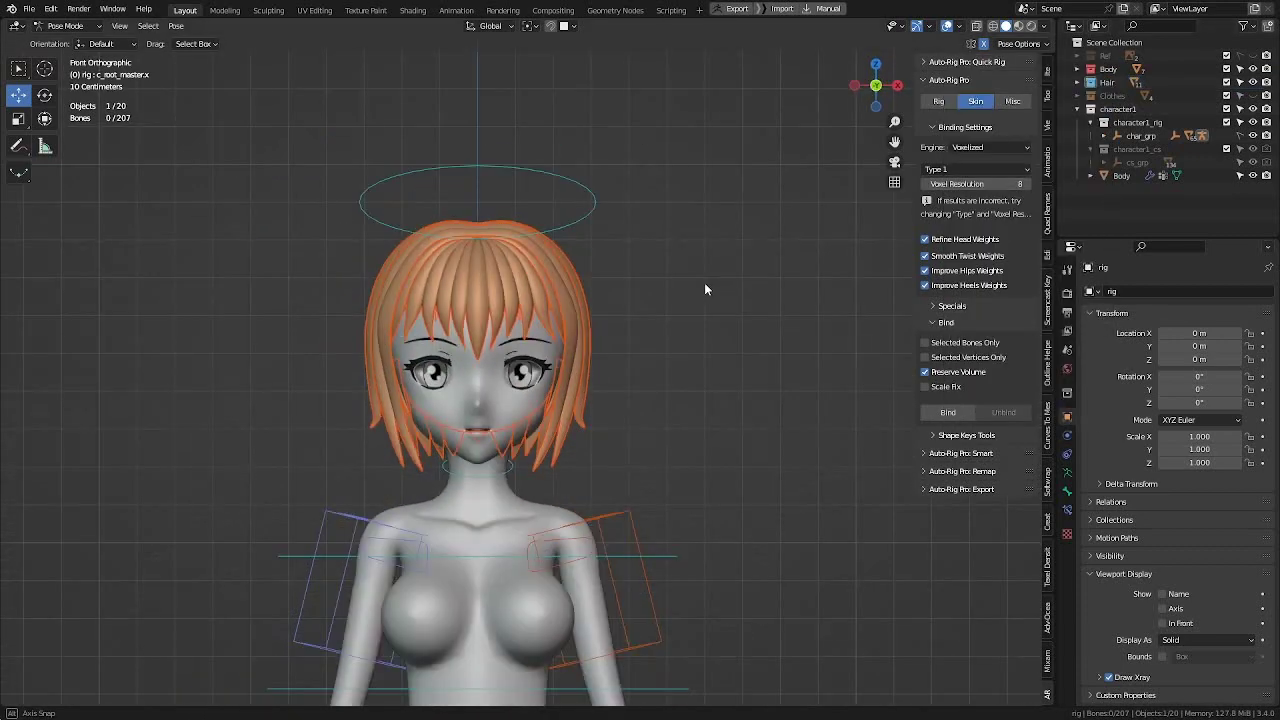
shift+click(590, 216)
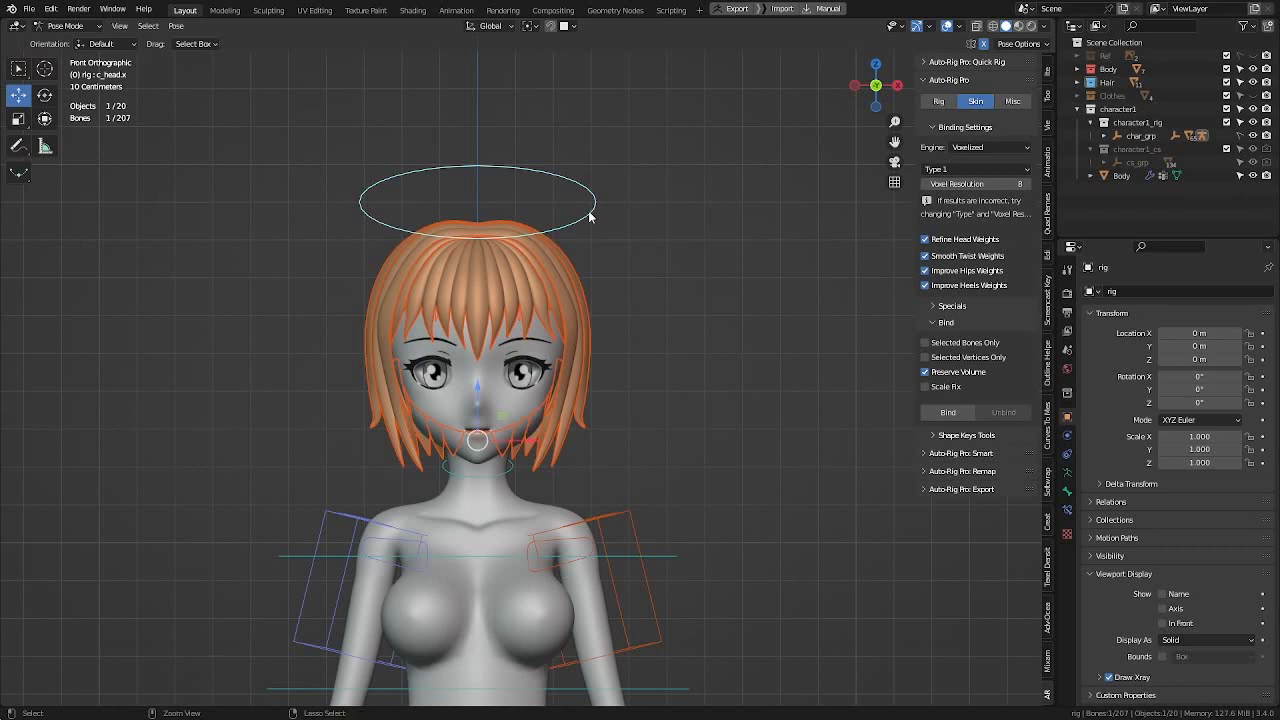
key(ctrl+p)
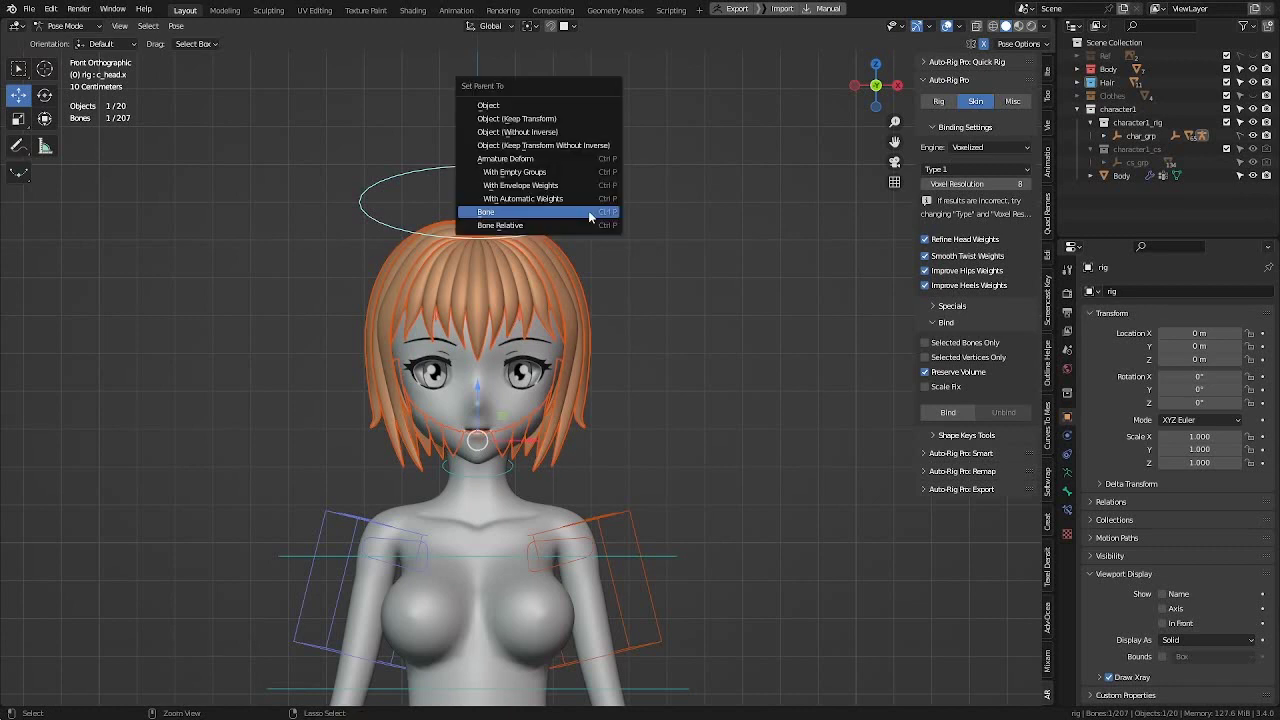
click(535, 213)
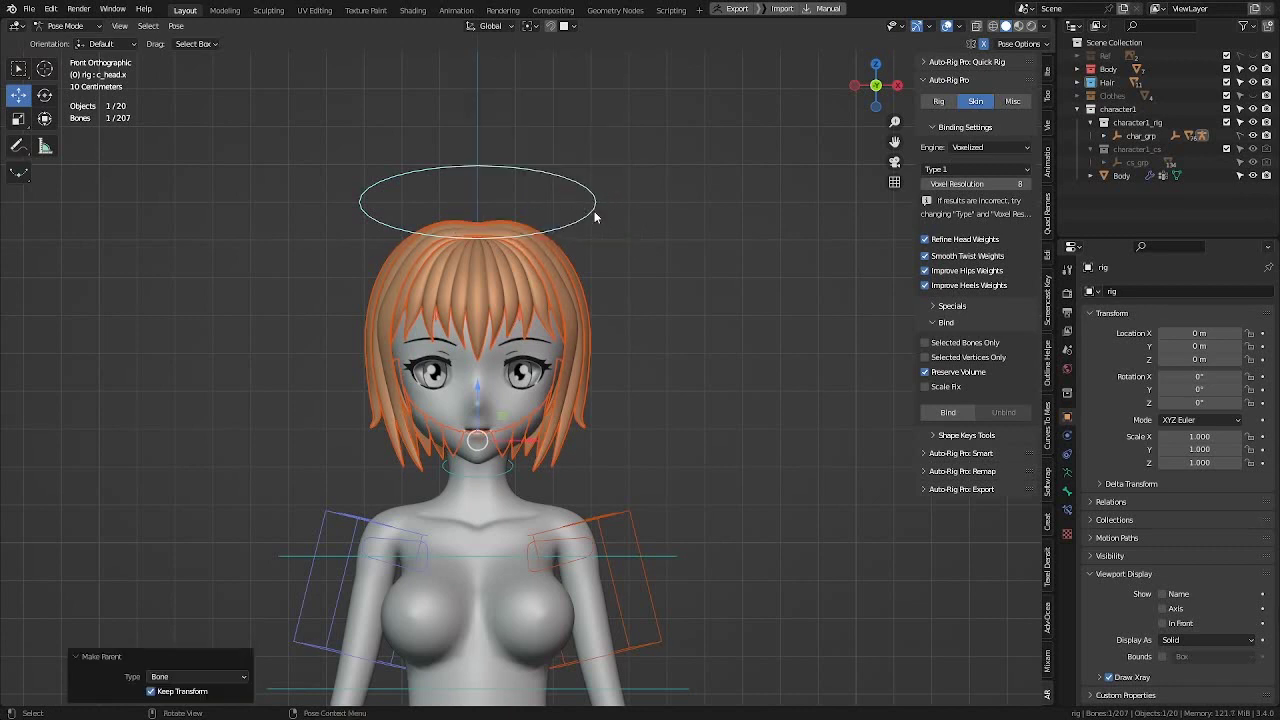
key(r)
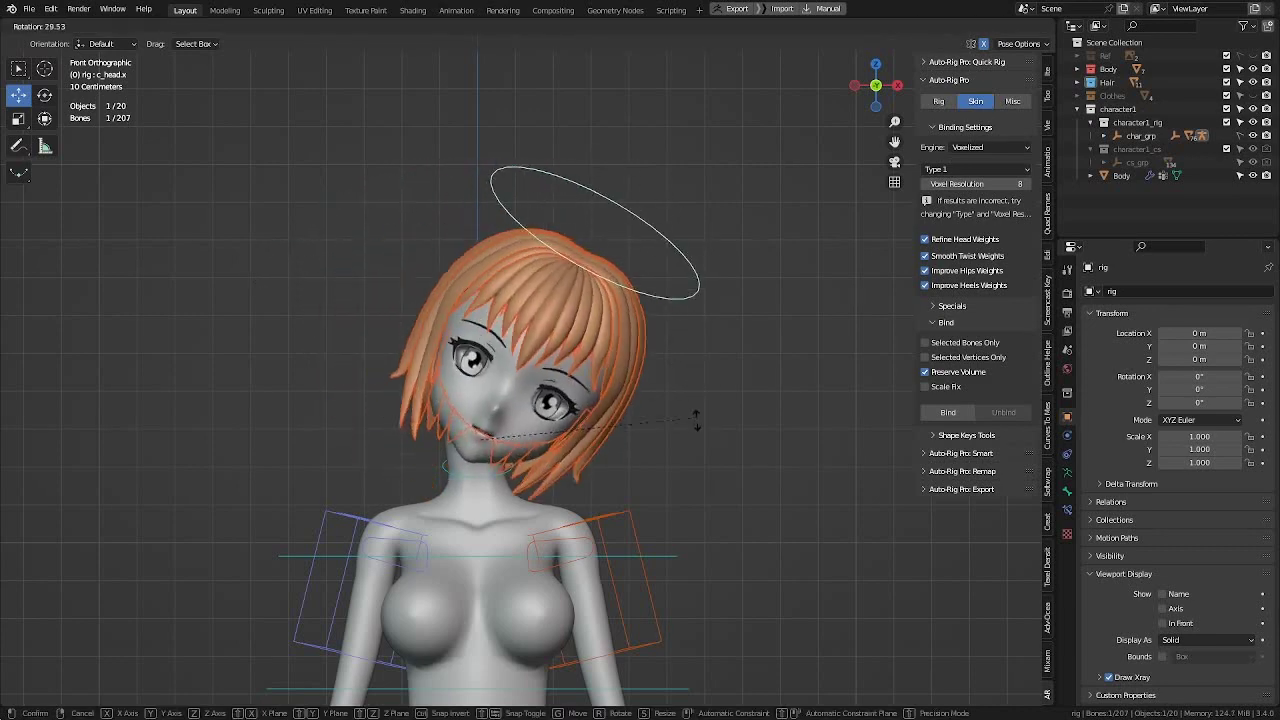
right_click(665, 336)
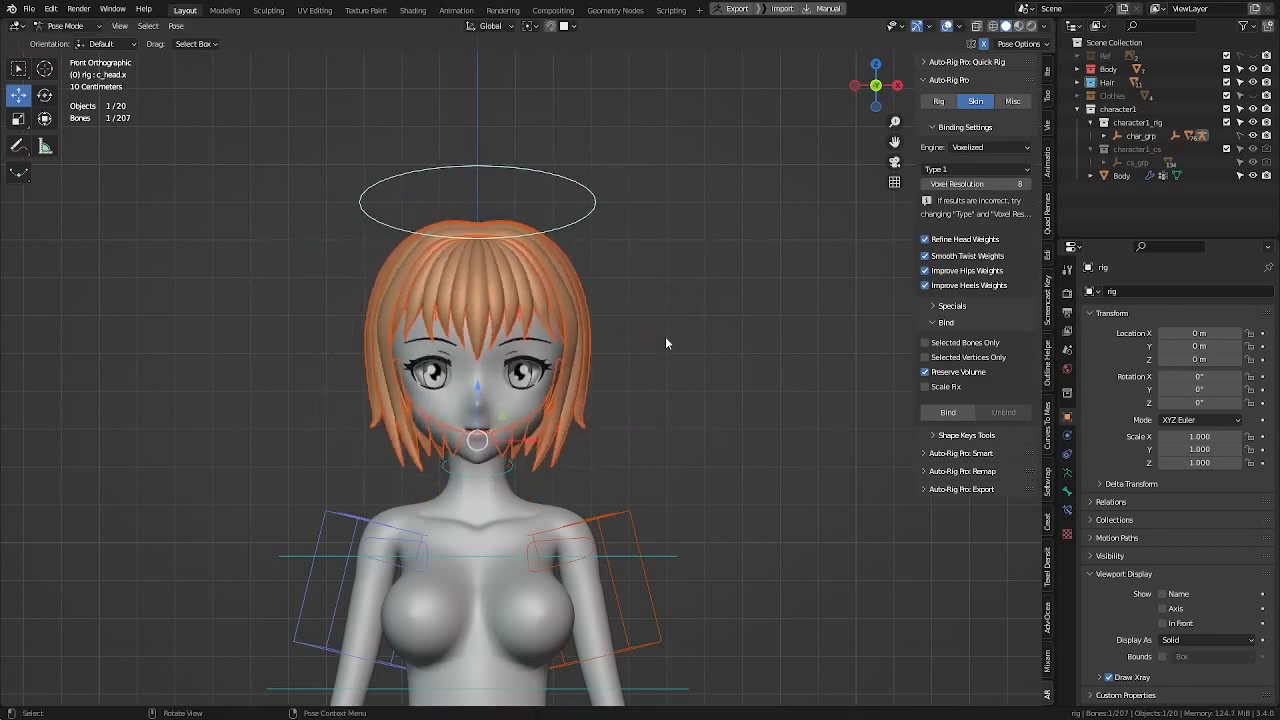
Step: Select the c_root_master.x hip control, test-move it, and cancel the move
shift+middle_drag(659, 379, 643, 220)
scroll(643, 227, down, 4)
middle_drag(703, 380, 659, 503)
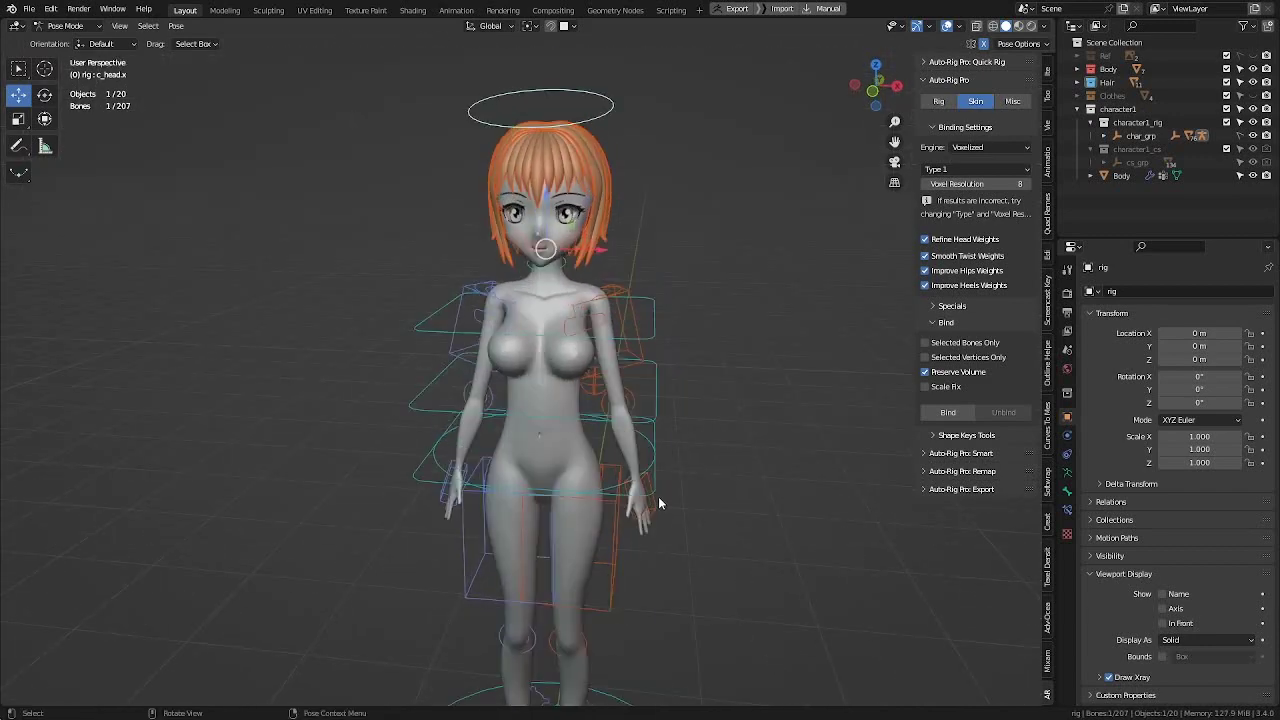
click(657, 488)
key(KP_1)
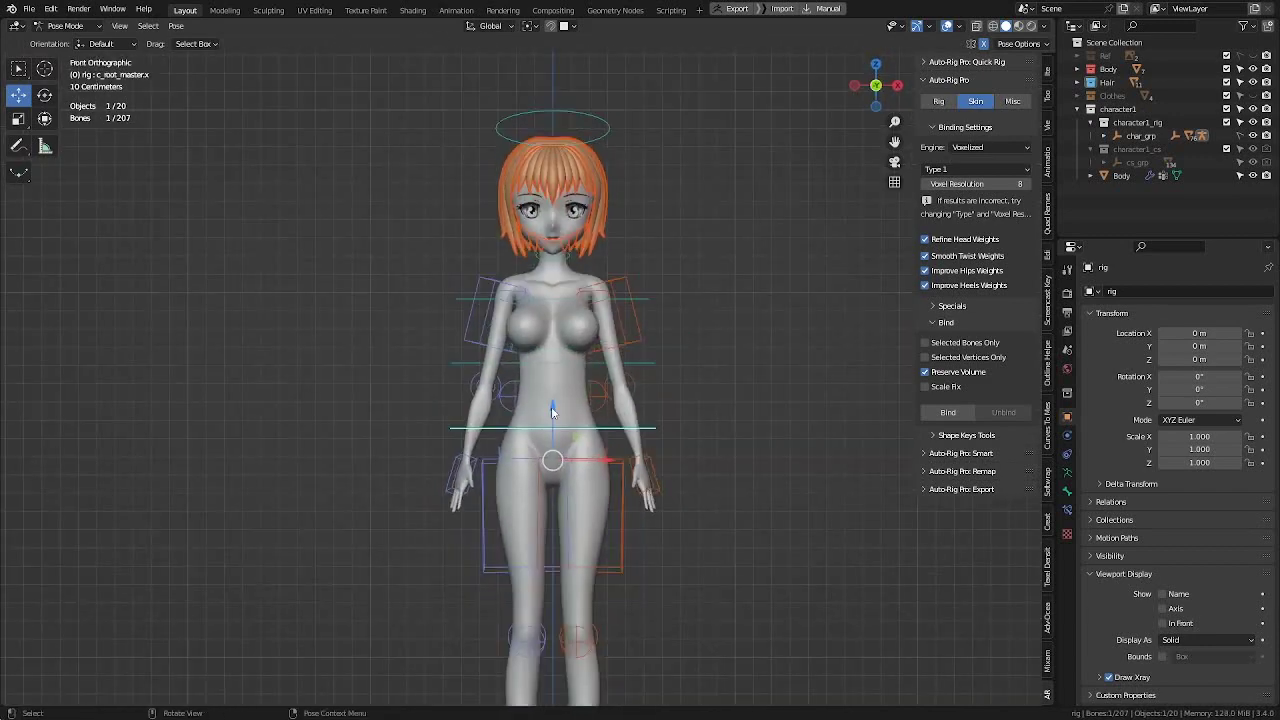
key(g)
middle_drag(668, 210, 645, 255)
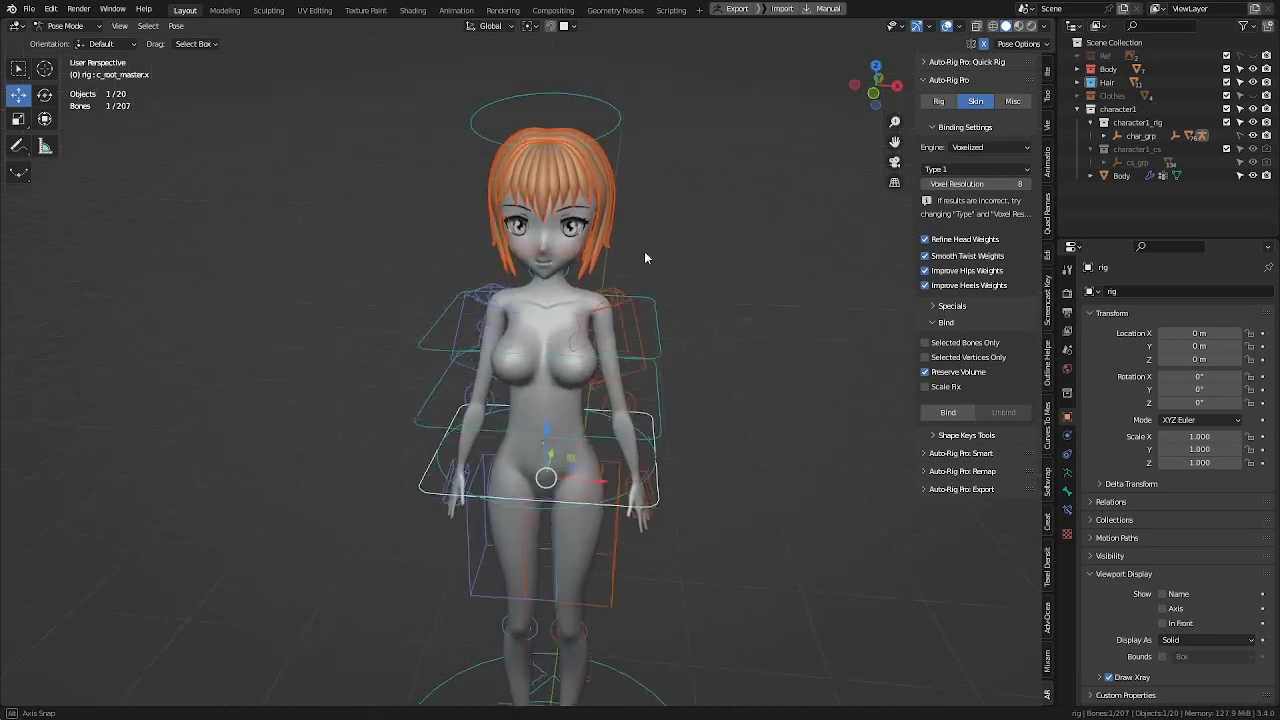
Step: Select the c_spine_02.x chest control, test-rotate it about -25° in front view, and cancel the rotation
scroll(650, 340, up, 3)
click(664, 355)
alt+middle_drag(666, 355, 676, 311)
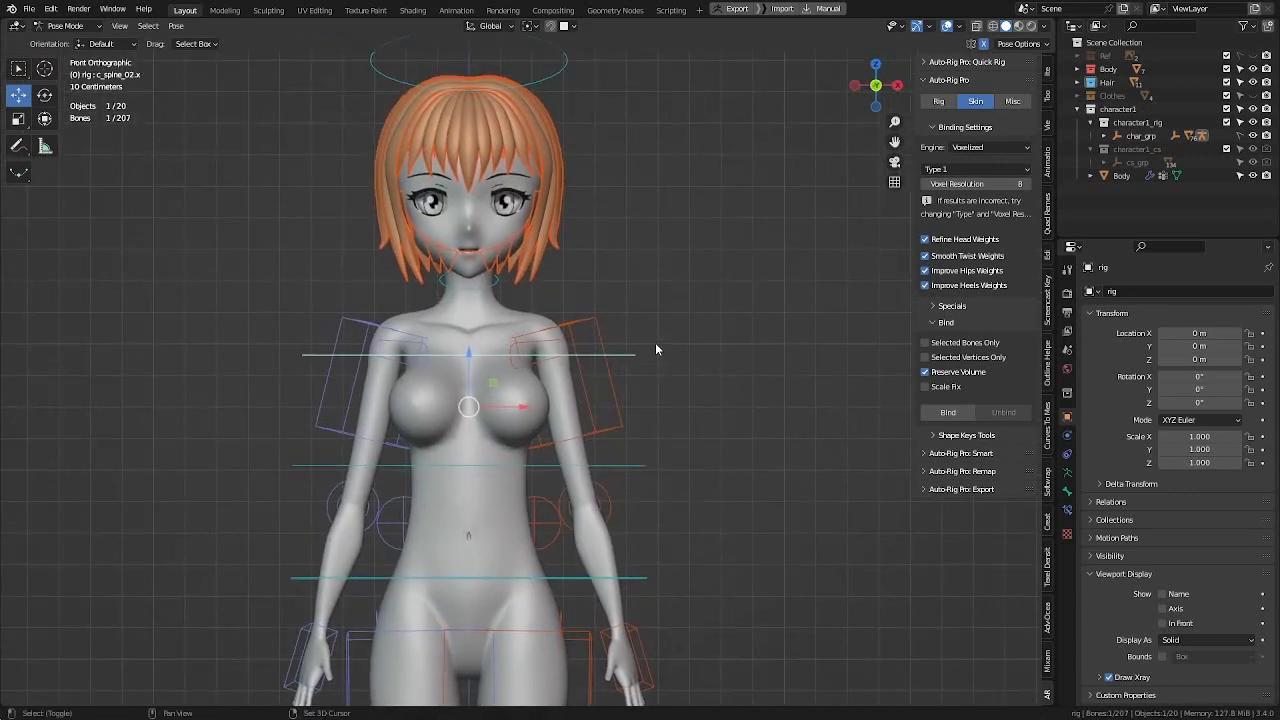
key(r)
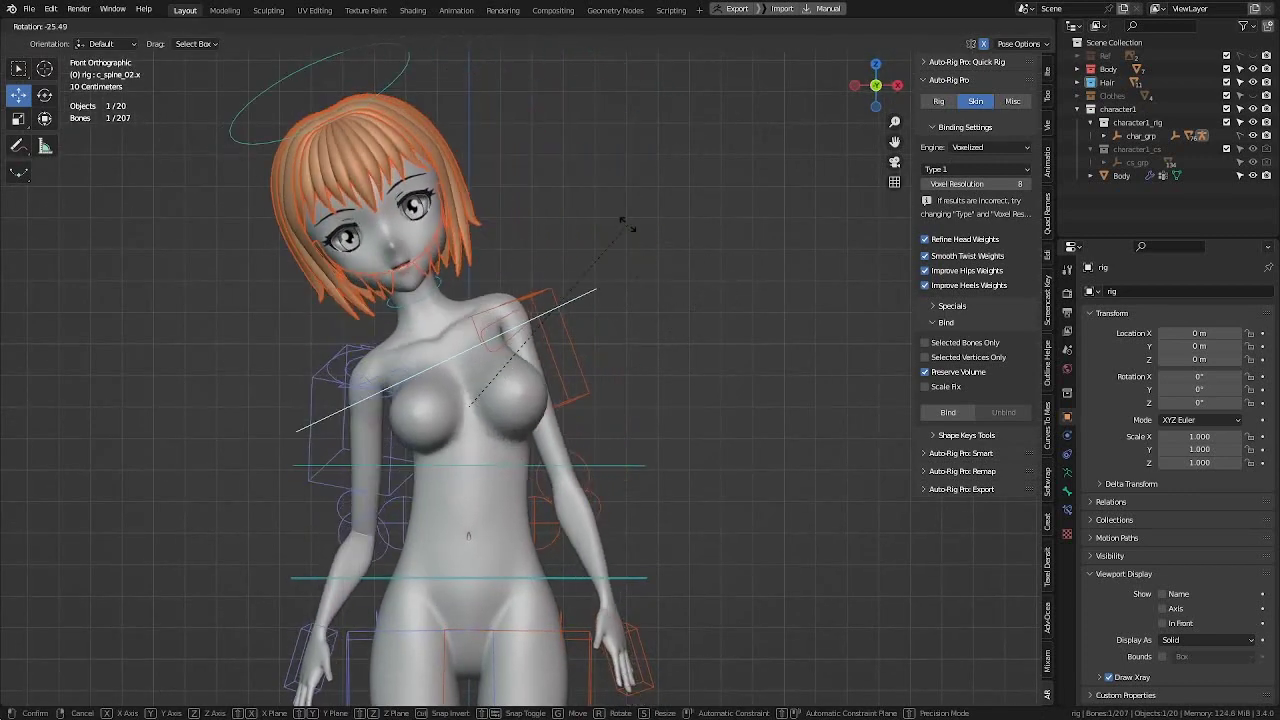
right_click(669, 412)
scroll(660, 400, down, 4)
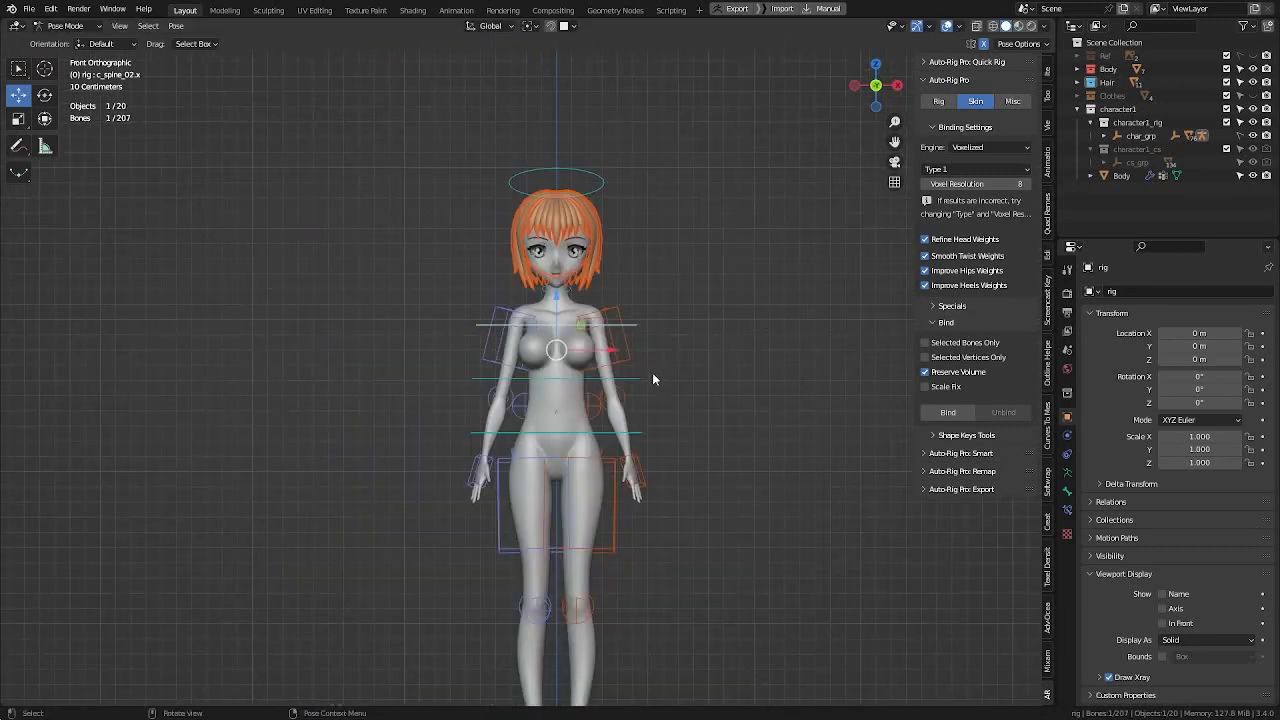
Step: Raise the c_hand_ik.l control to shoulder height, rotate it -93°, and pull it inward about 0.375 m to bend the mirrored arms
click(642, 476)
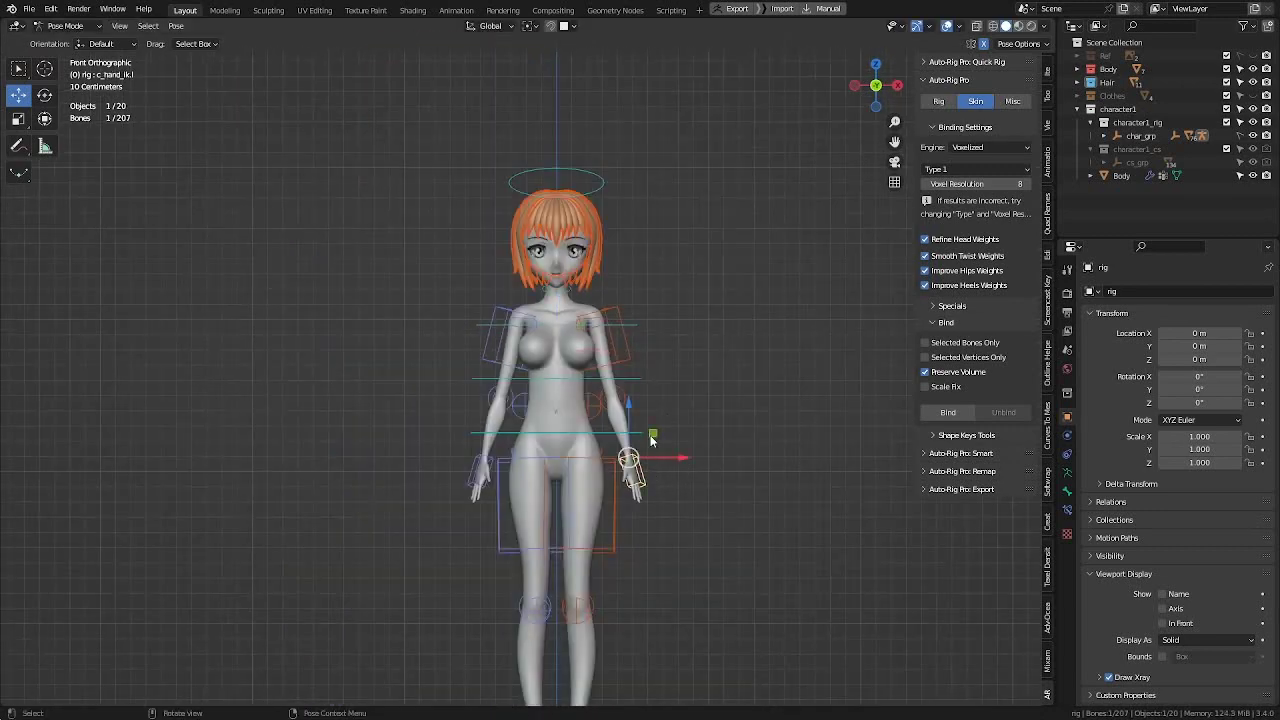
key(g)
click(778, 286)
key(r)
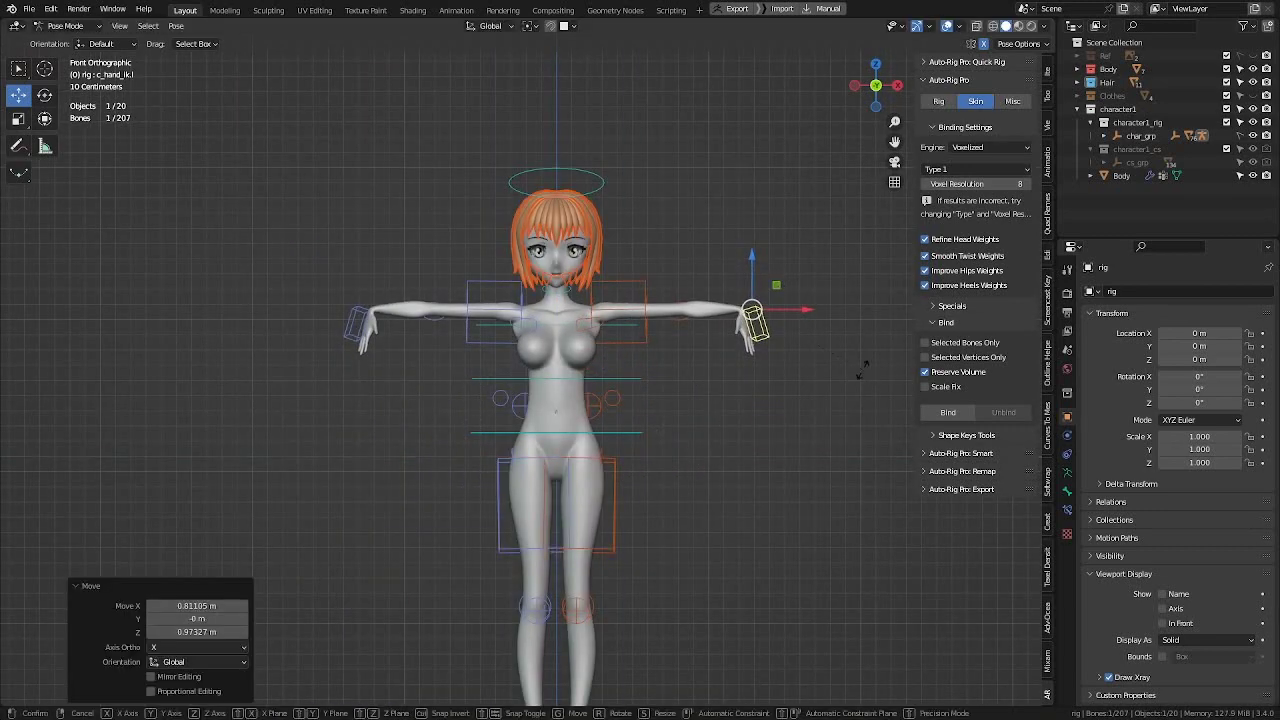
click(782, 243)
middle_drag(784, 242, 740, 302)
scroll(740, 302, up, 3)
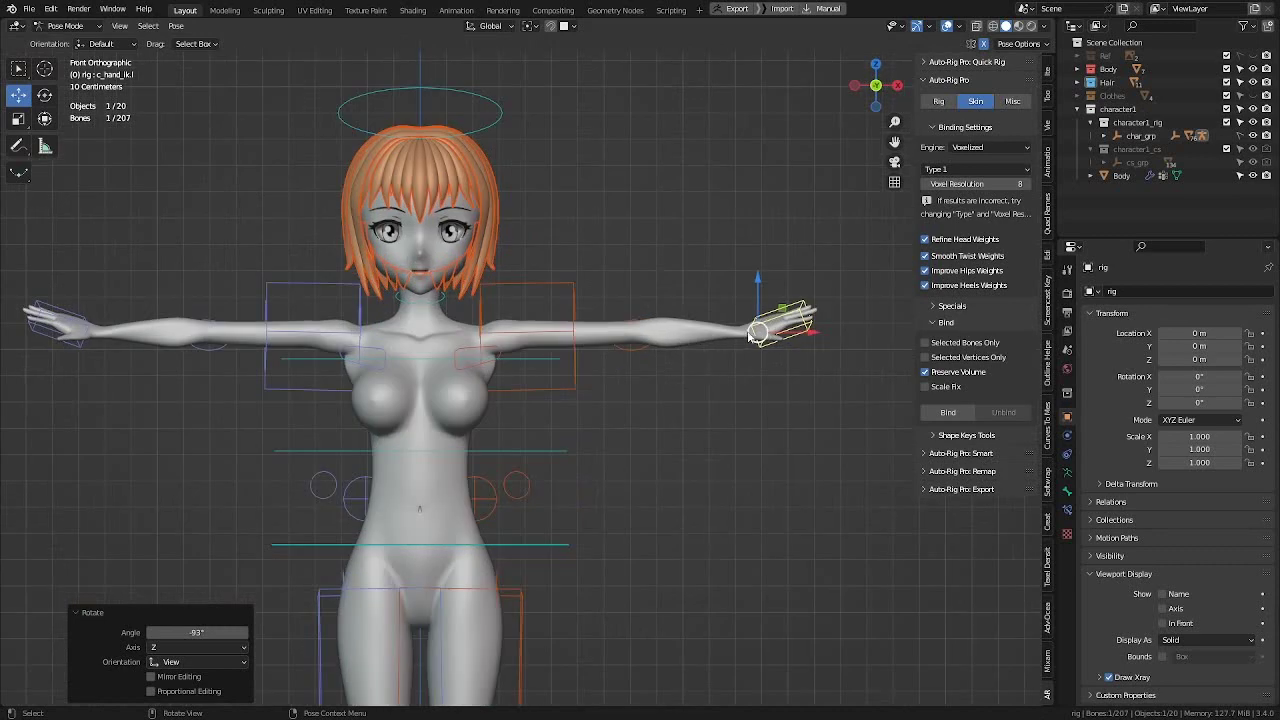
drag(760, 333, 700, 360)
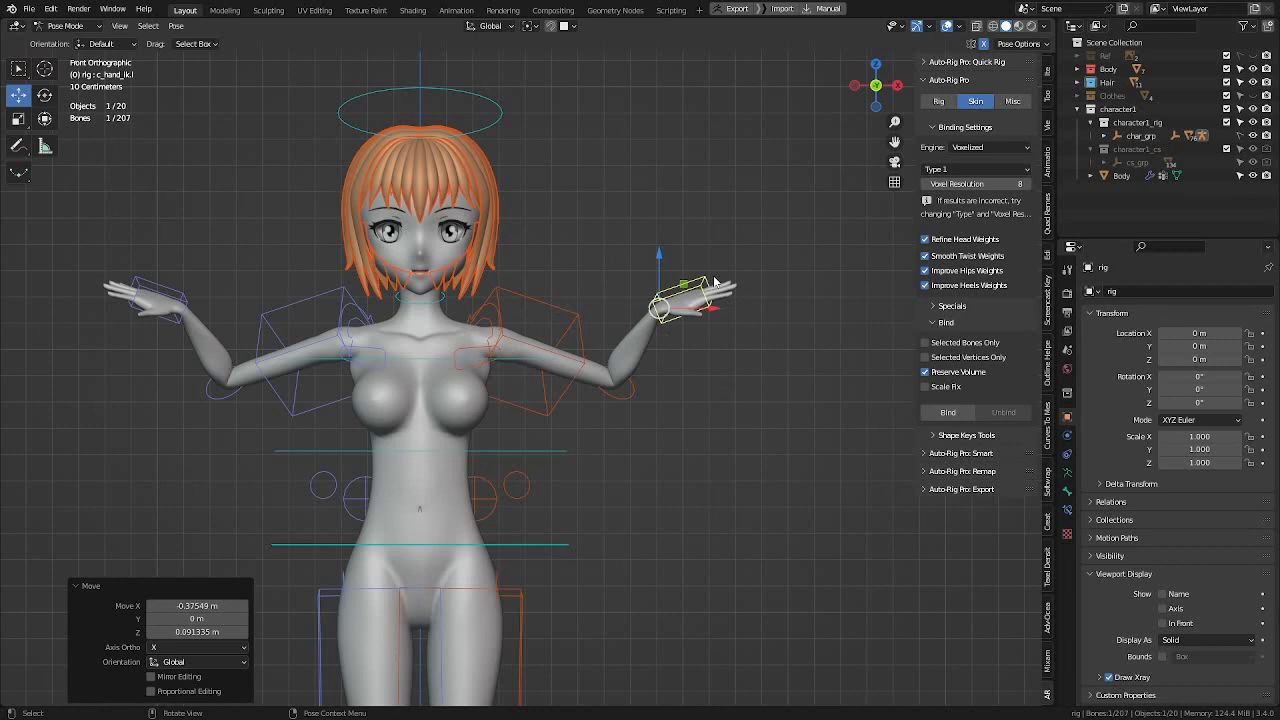
Step: Show the rig's main properties and set the left arm's IK-FK Switch to 1.000
click(1047, 74)
click(1048, 100)
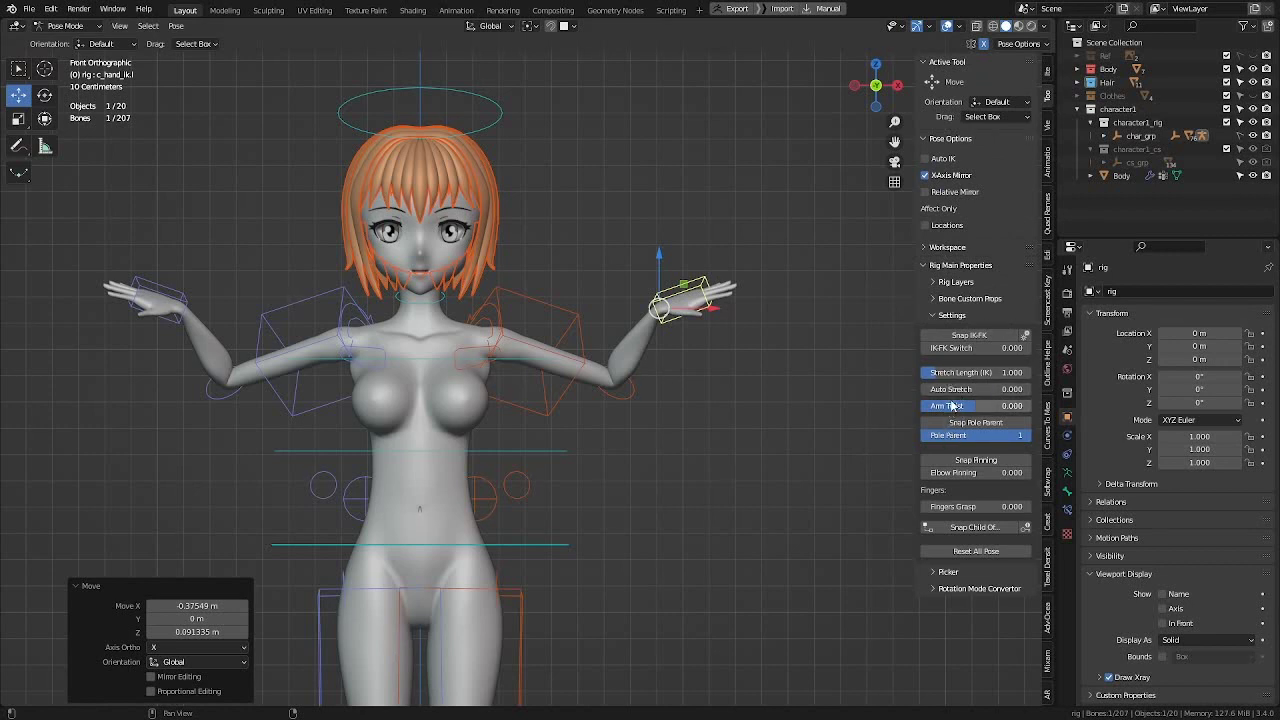
click(702, 292)
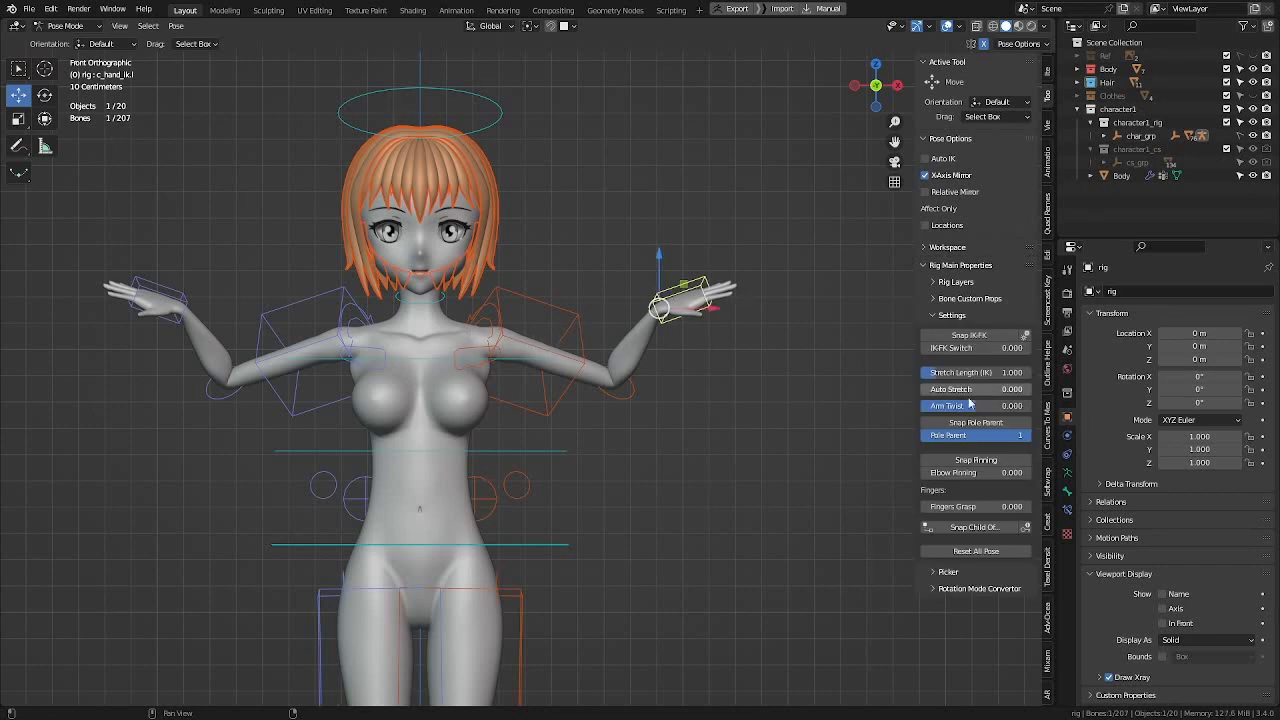
drag(960, 347, 1030, 347)
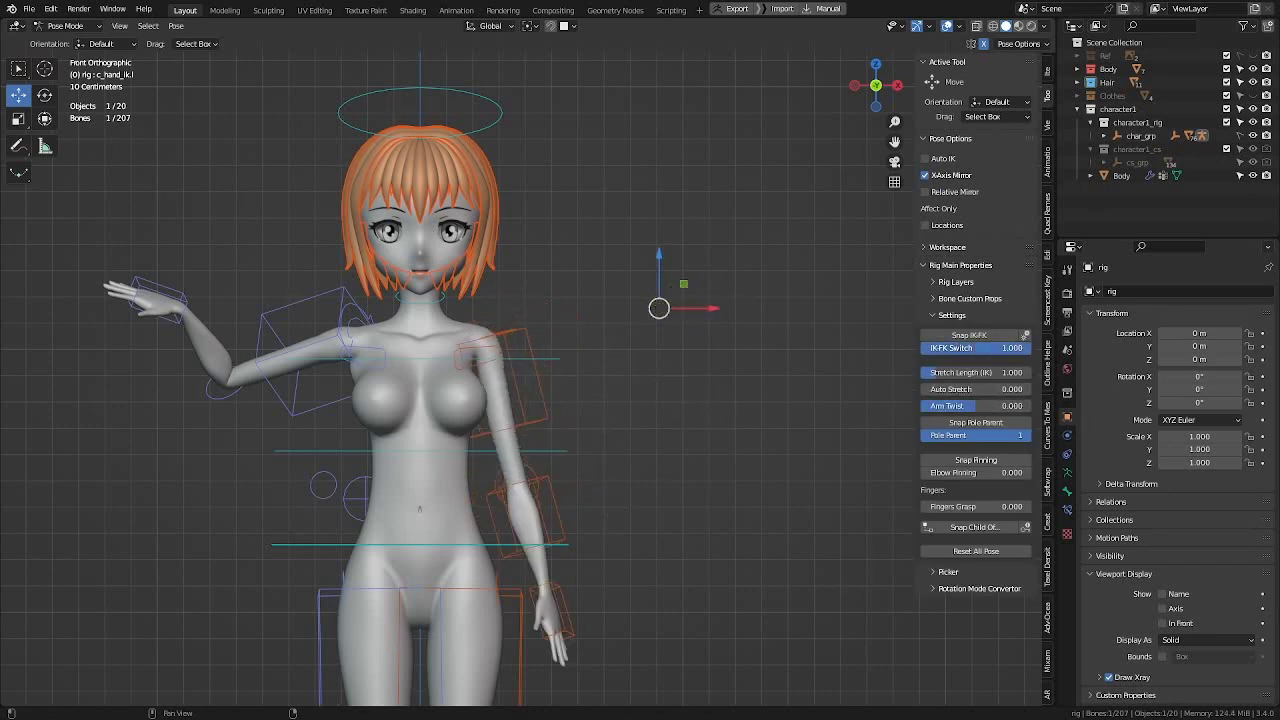
click(655, 437)
Step: Rotate the c_arm_fk.l upper arm control outward about the global Y axis, first by -17.3° and then slightly more
shift+middle_drag(531, 370, 627, 323)
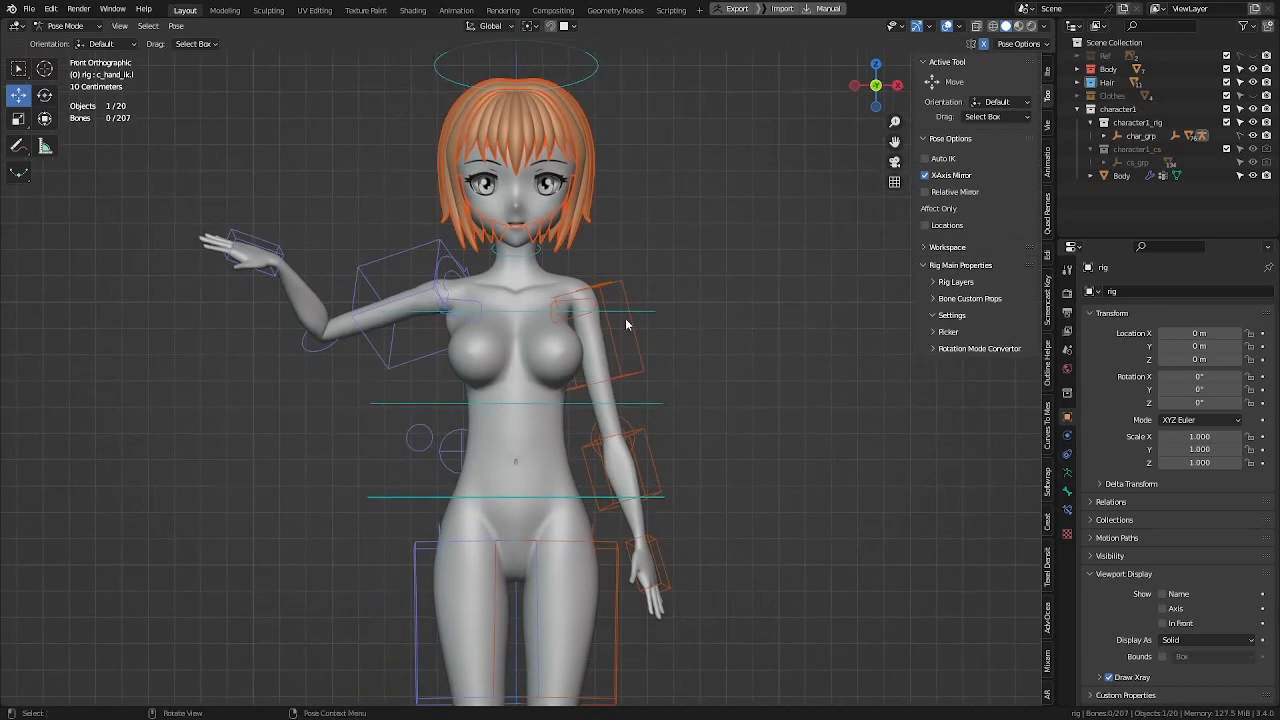
click(621, 357)
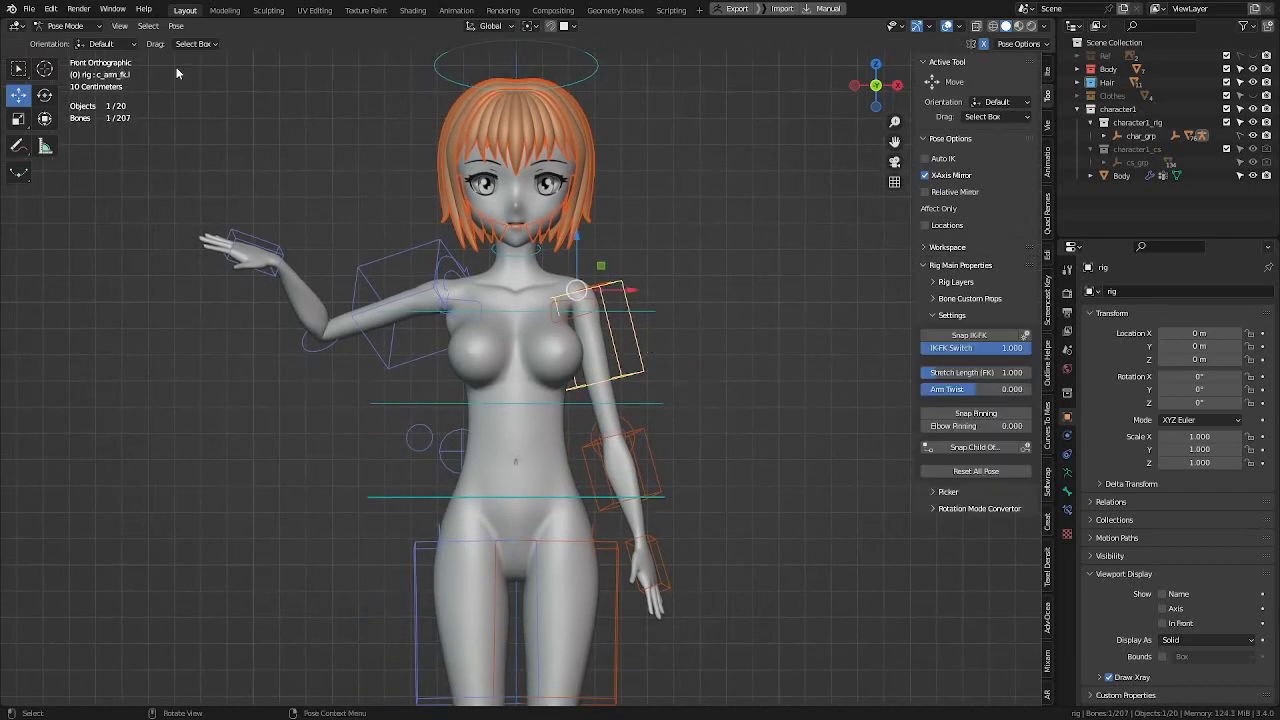
click(44, 94)
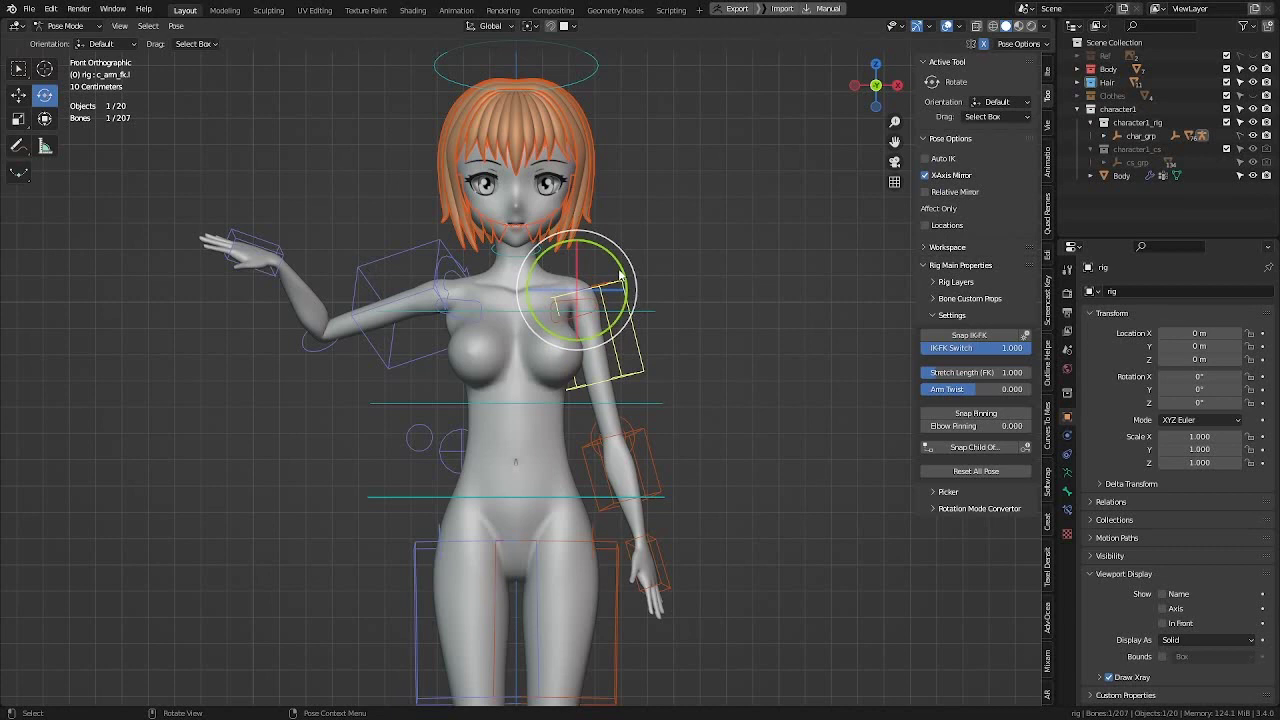
mouse_move(628, 259)
mouse_down()
mouse_move(620, 232)
mouse_move(630, 250)
mouse_up()
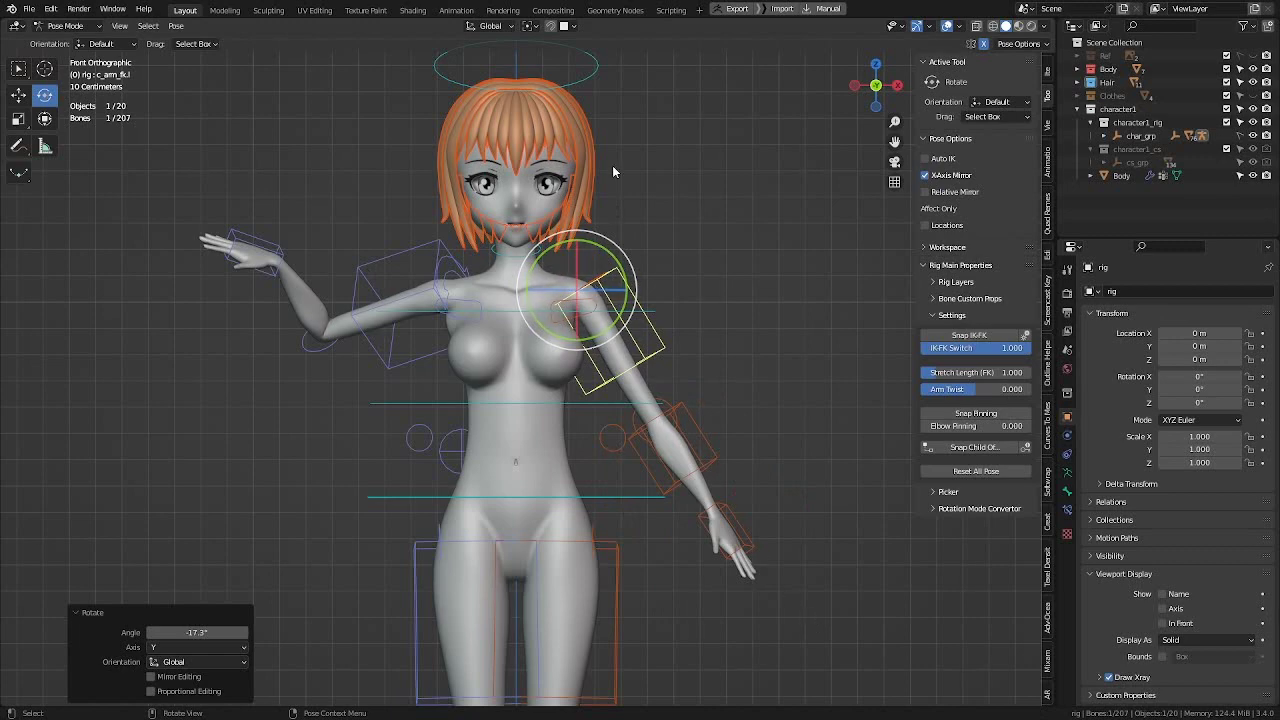
drag(624, 266, 624, 268)
Step: Rotate the c_forearm_fk.l control about -91° around the global X axis to bend the left elbow forward
middle_drag(729, 443, 600, 428)
click(546, 463)
drag(402, 410, 422, 445)
middle_drag(422, 445, 350, 219)
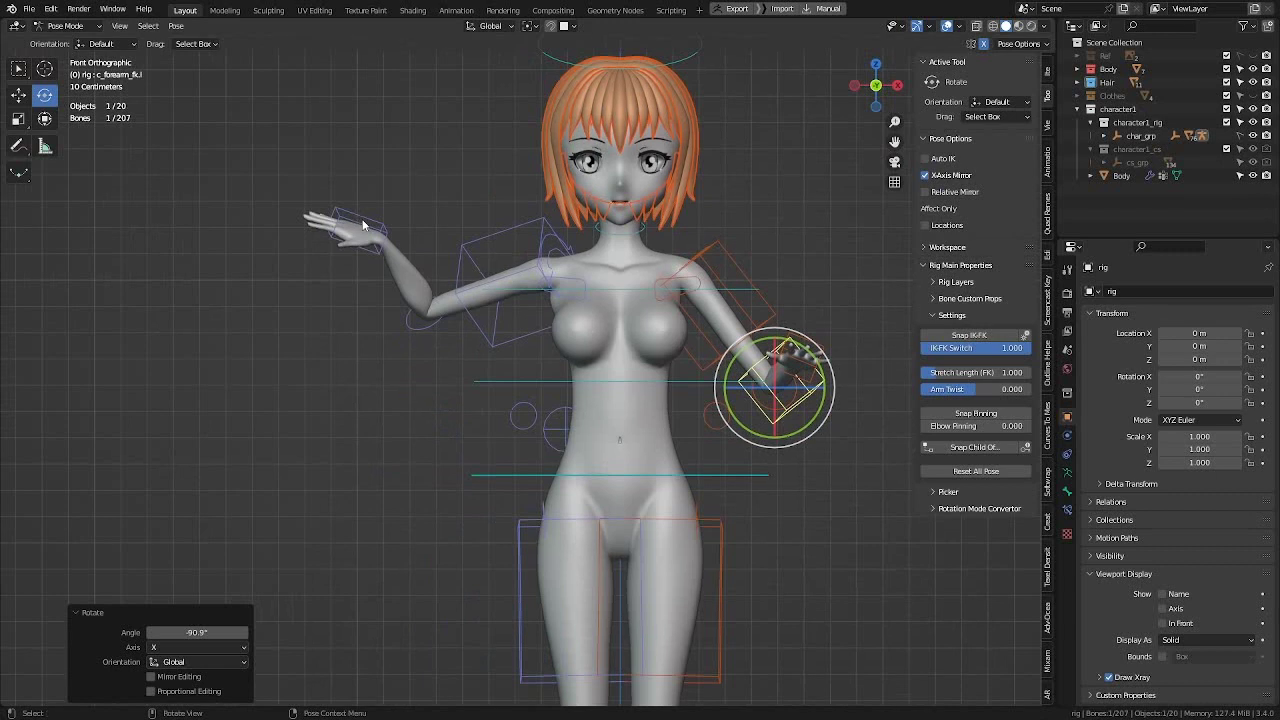
Step: Move the right hand control c_hand_ik.r about -0.10 m in X and -0.49 m in Z
click(363, 225)
click(27, 92)
drag(381, 239, 352, 368)
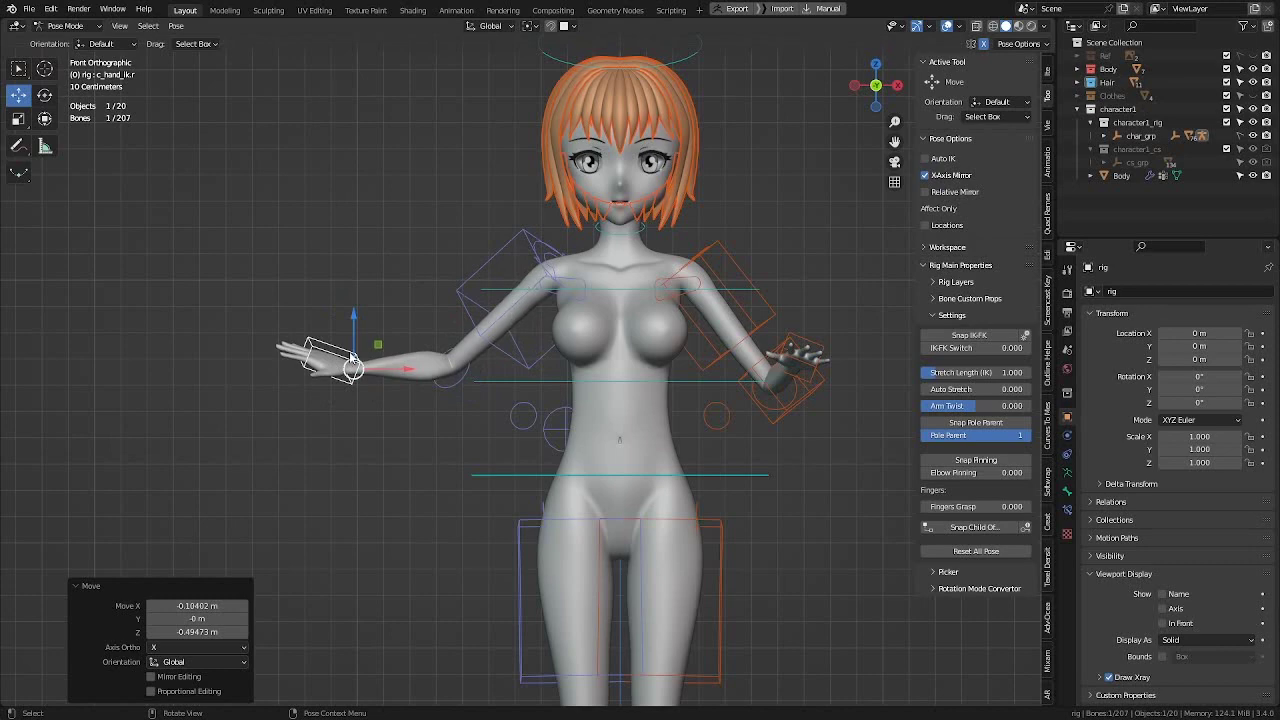
Step: Select c_arm_fk.l and switch the left arm back to IK by setting its IK-FK Switch to 0.000
click(755, 290)
scroll(755, 325, down, 3)
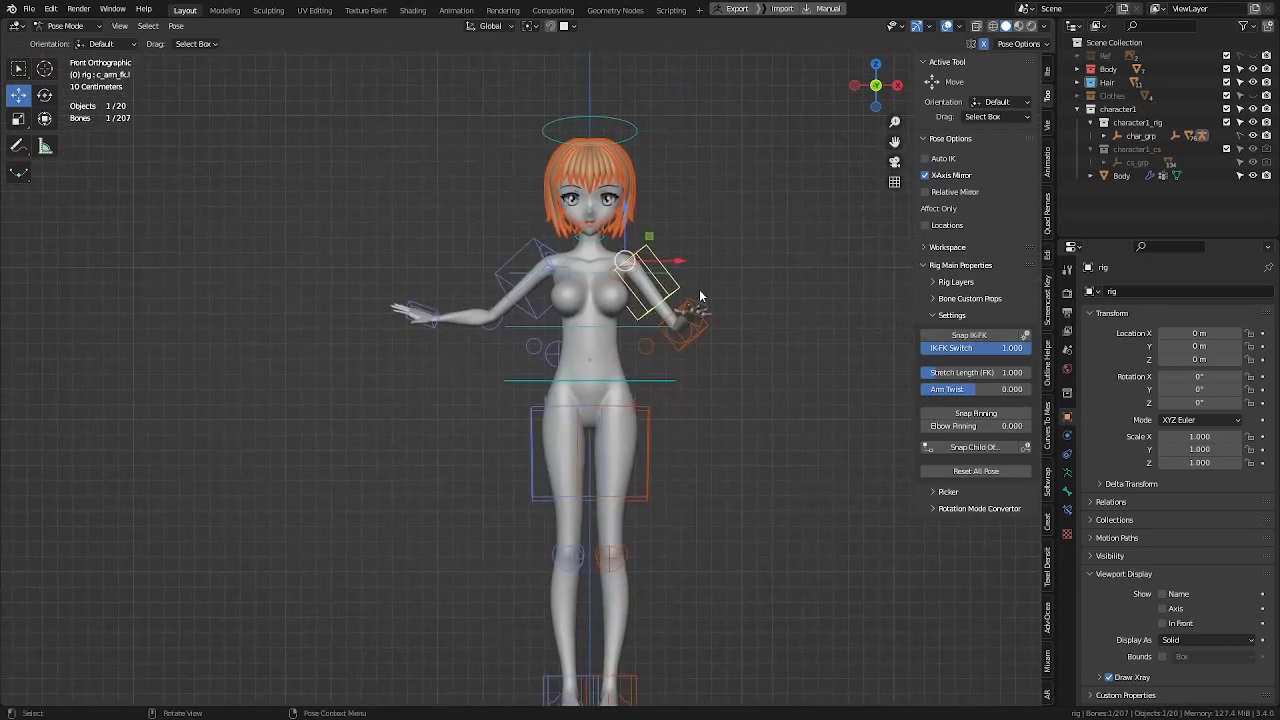
scroll(839, 330, up, 3)
drag(1028, 348, 920, 348)
Step: Raise both arms overhead by moving c_hand_ik.l about -0.31 m in X and 1.37 m in Z with mirroring
scroll(613, 318, down, 4)
shift+middle_drag(630, 343, 637, 331)
drag(287, 91, 812, 706)
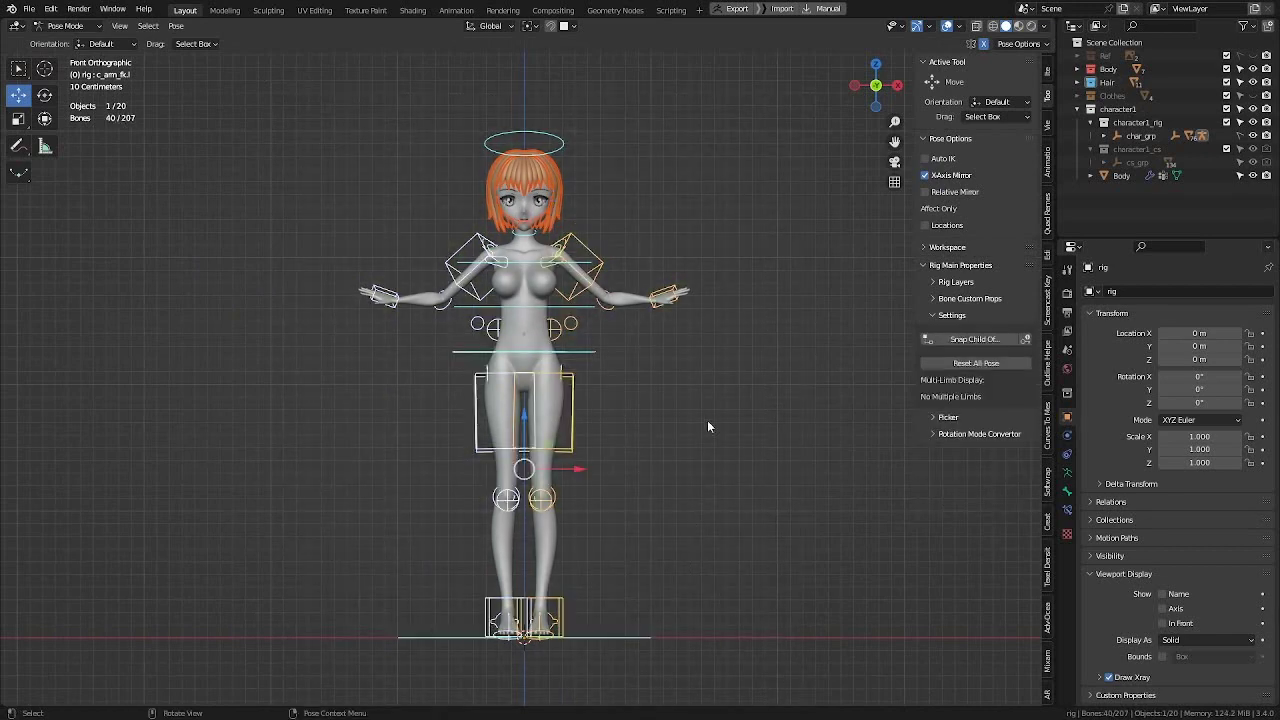
key(alt+a)
click(665, 295)
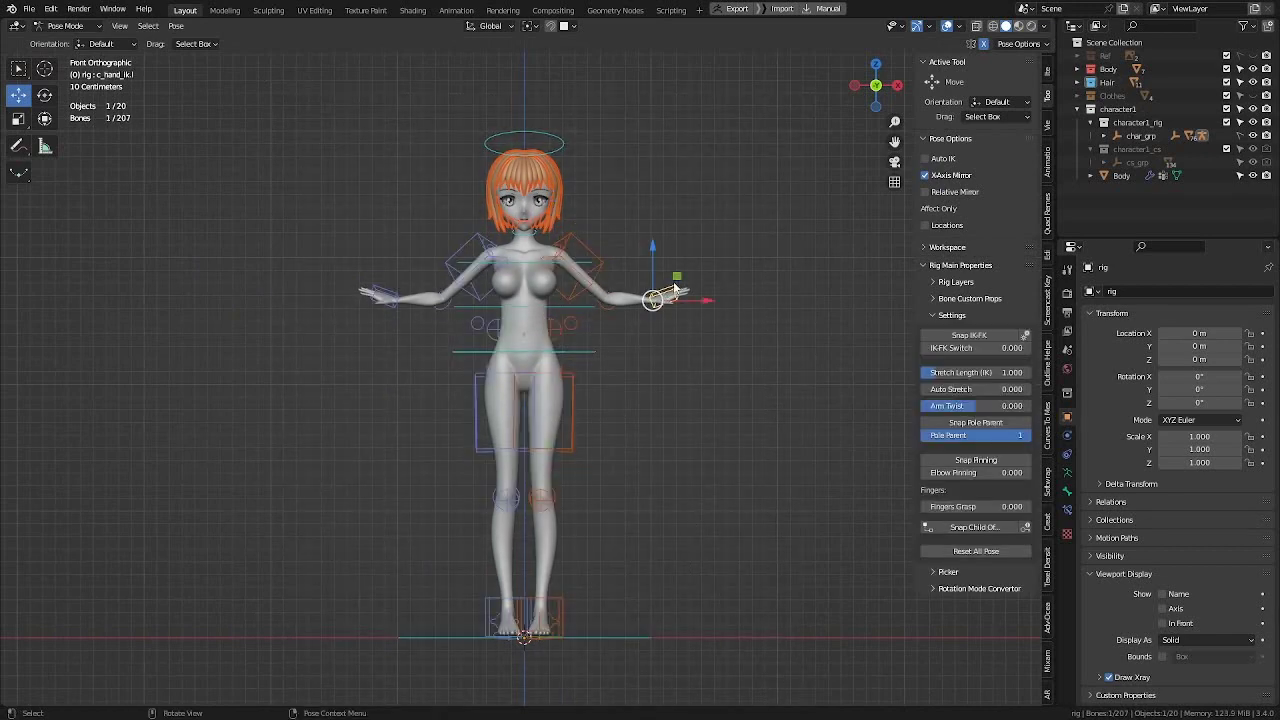
key(g)
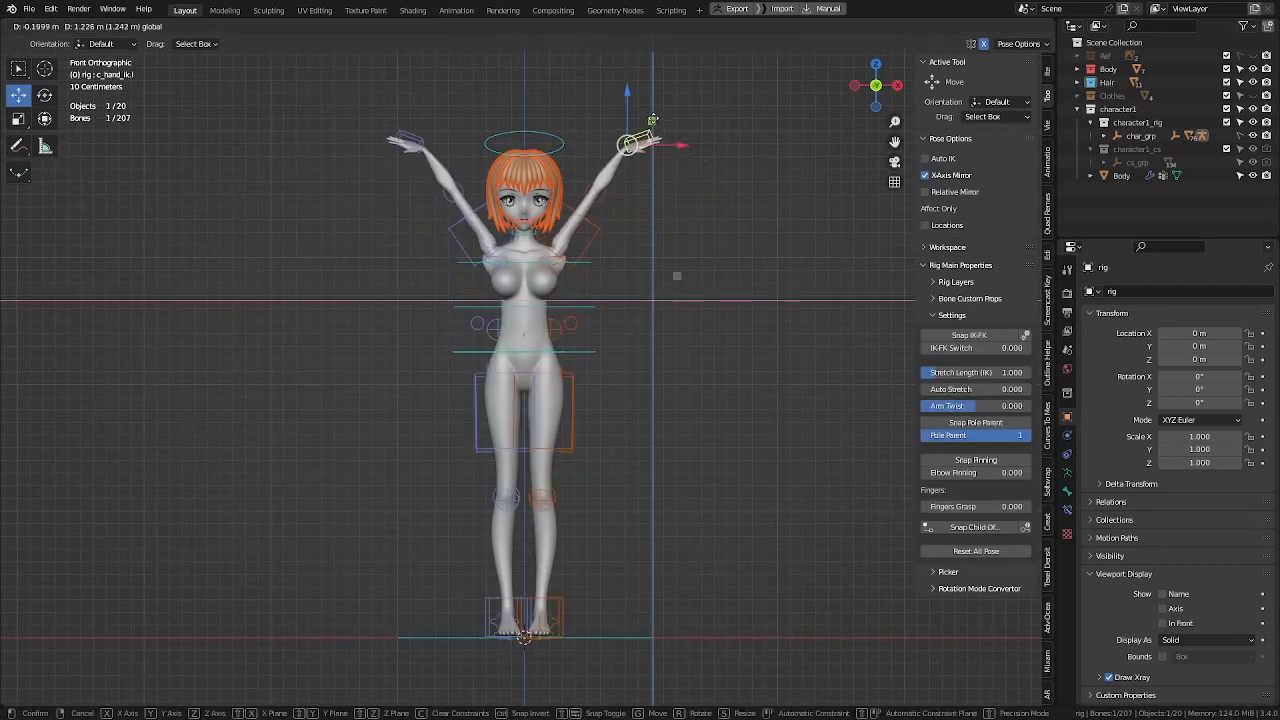
click(553, 268)
Step: Examine the shoulder and armpit deformation of the raised arms up close and from several angles
scroll(553, 262, up, 5)
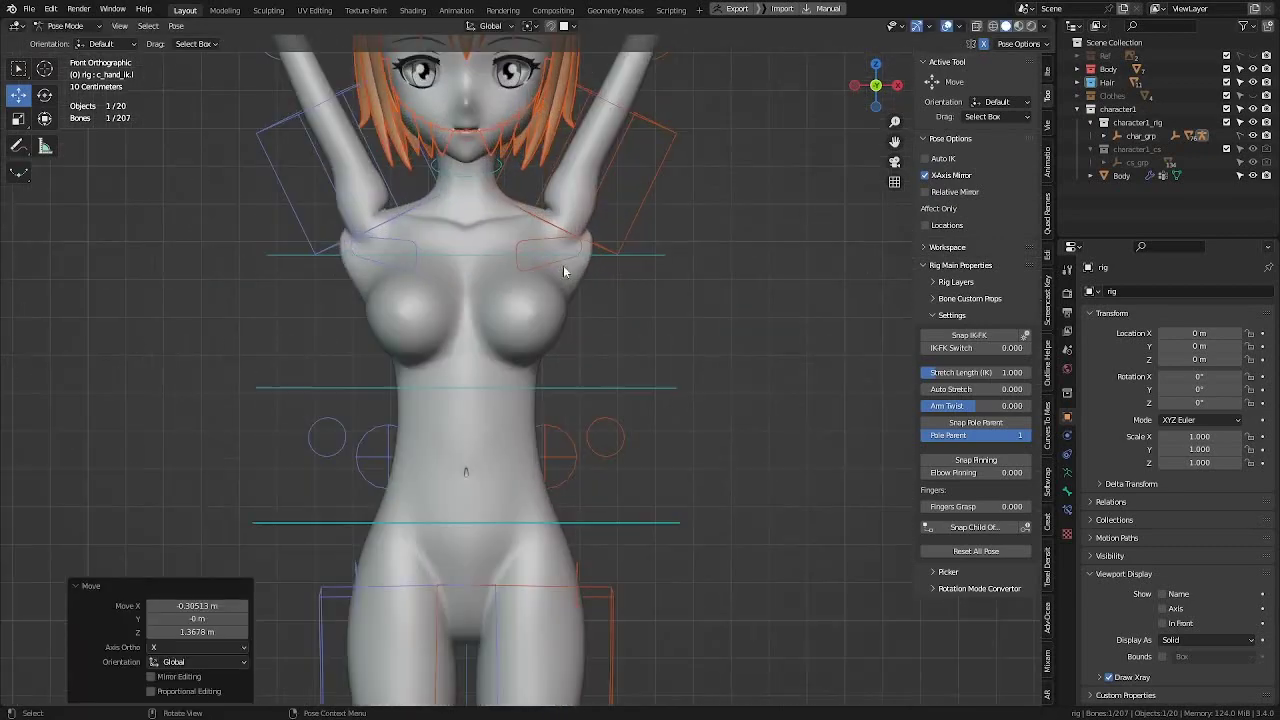
mouse_move(563, 265)
middle_down()
mouse_move(534, 294)
mouse_move(381, 289)
mouse_move(401, 240)
mouse_move(500, 263)
mouse_move(576, 260)
middle_up()
scroll(401, 240, up, 3)
scroll(401, 241, up, 3)
scroll(386, 274, down, 3)
middle_drag(386, 274, 557, 318)
scroll(557, 316, down, 3)
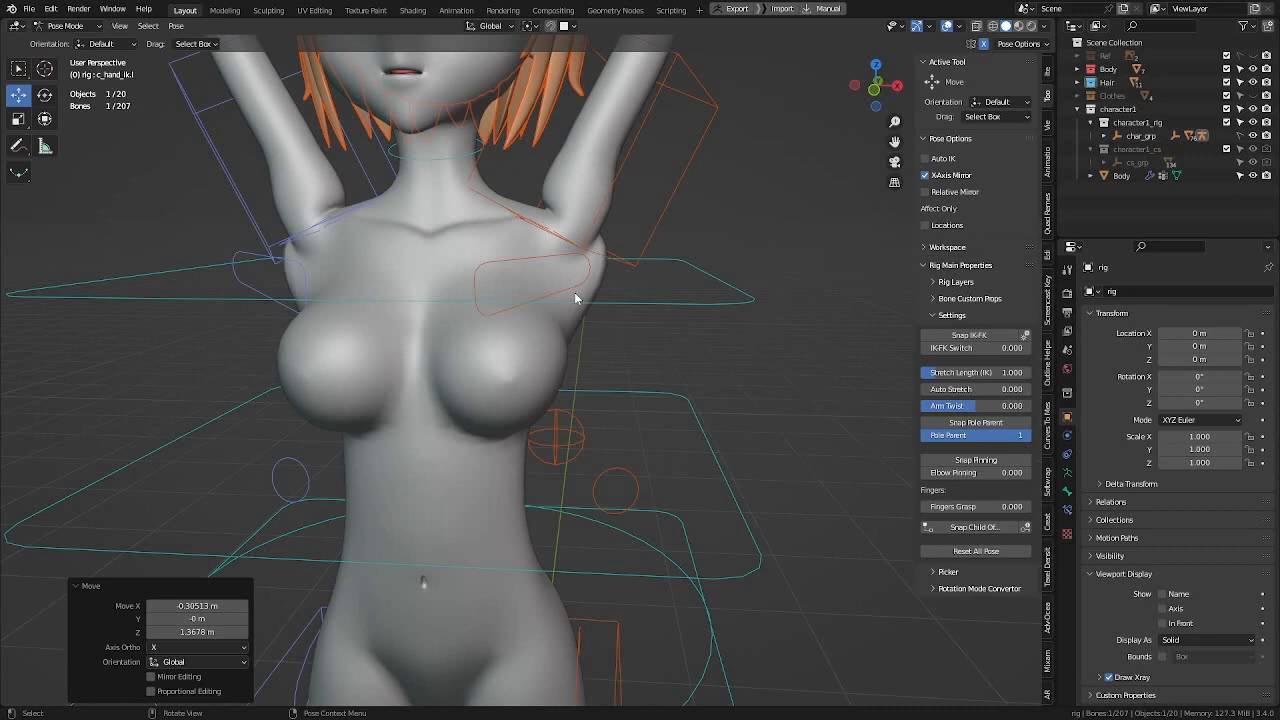
scroll(577, 290, down, 3)
middle_drag(560, 245, 592, 286)
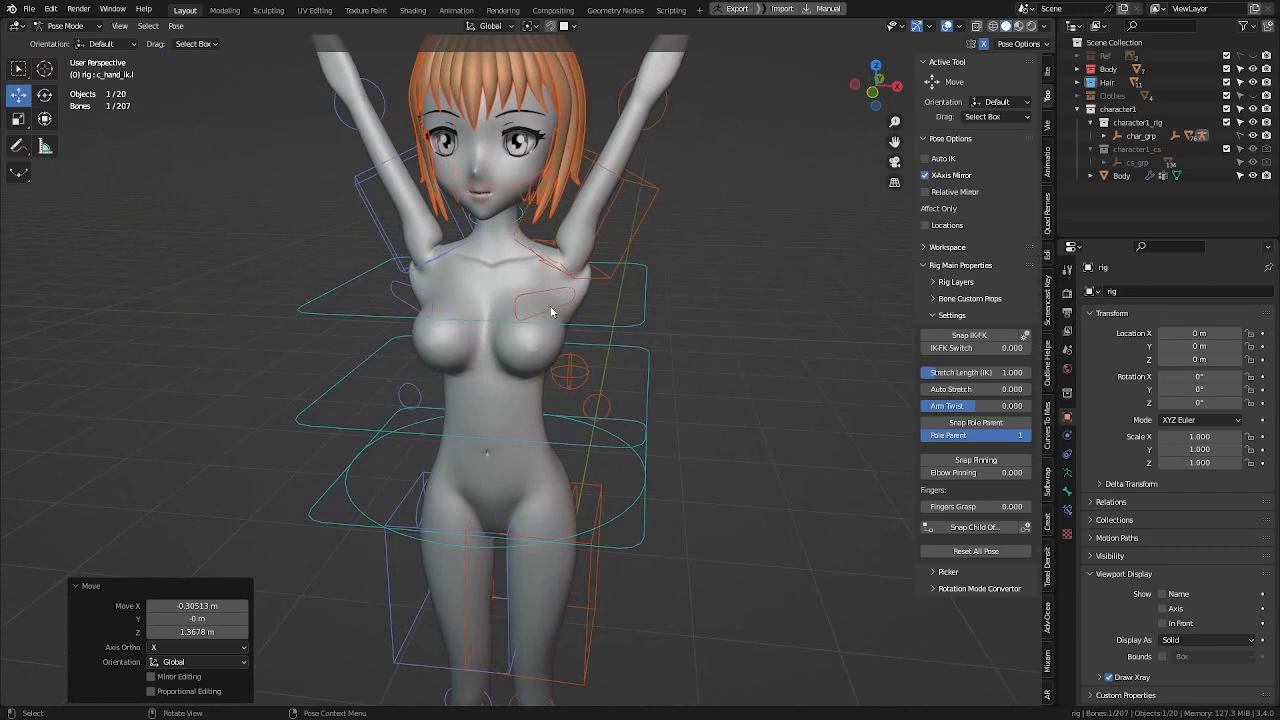
scroll(672, 288, down, 5)
middle_drag(676, 282, 684, 286)
click(648, 242)
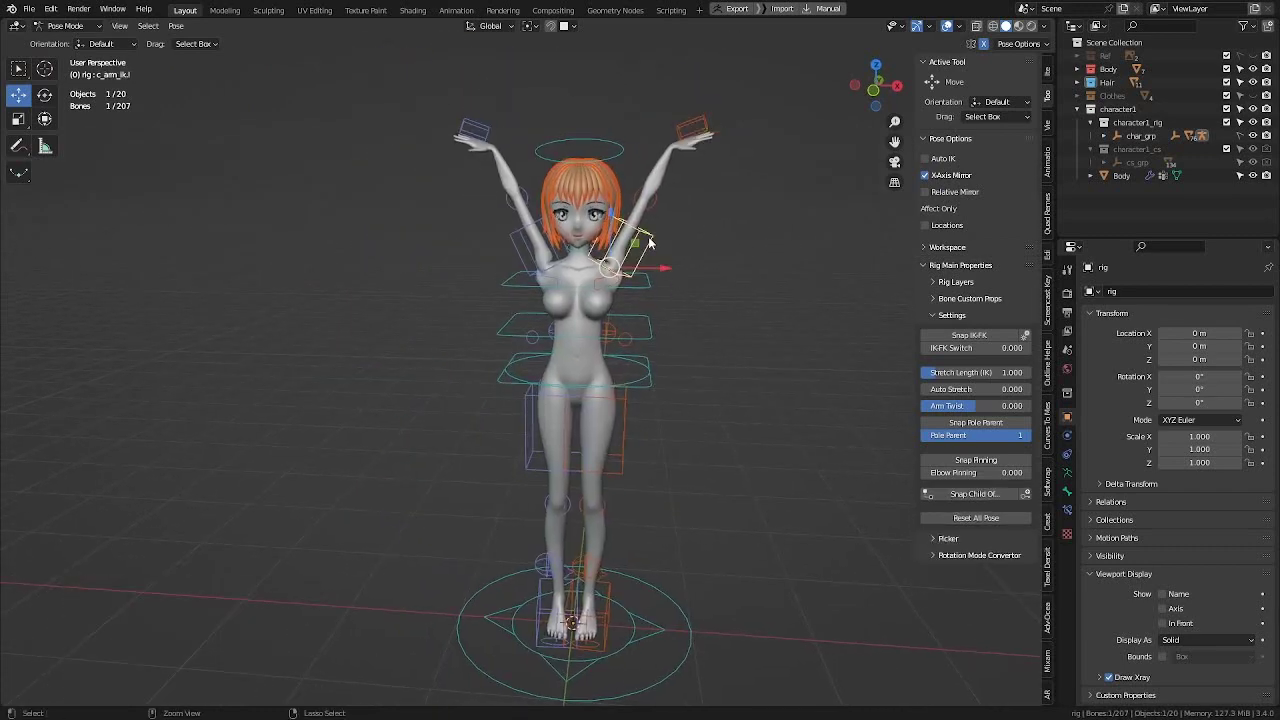
key(ctrl+Tab)
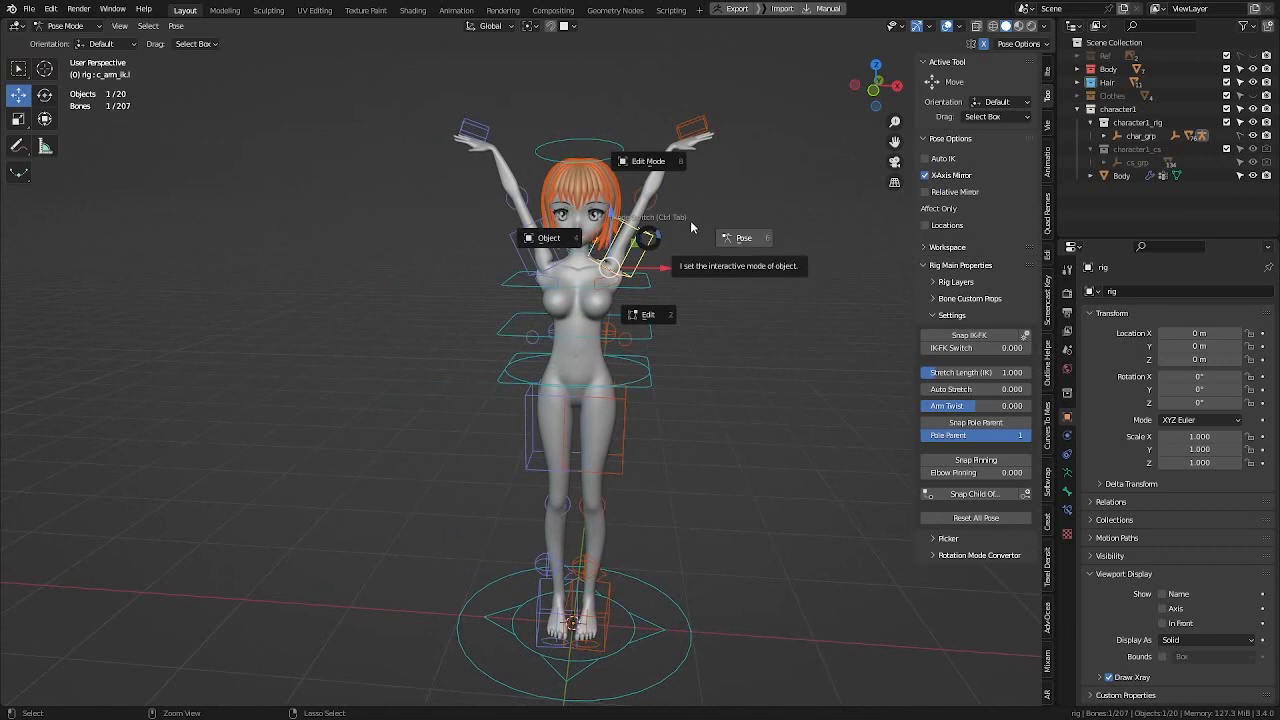
key(Escape)
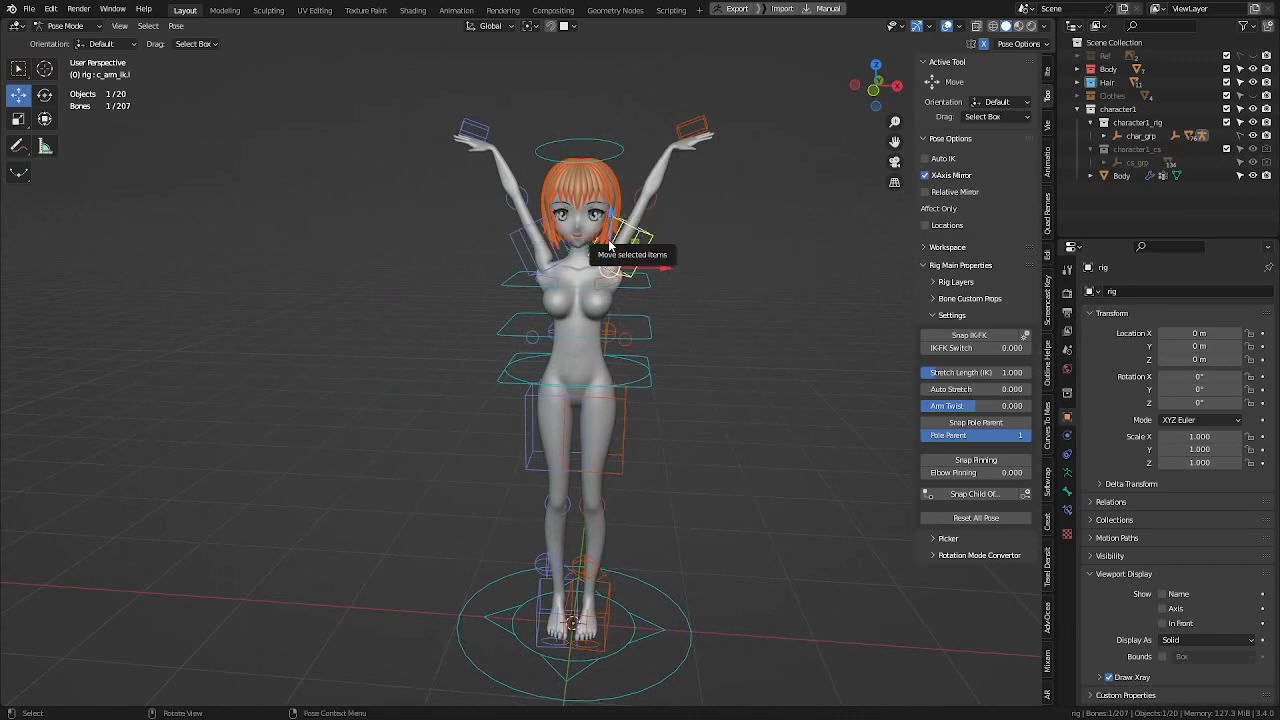
Step: Open the armature's data properties, widen the properties editor, show only the last bone layer, and check its bones with X-ray toggled
click(1067, 474)
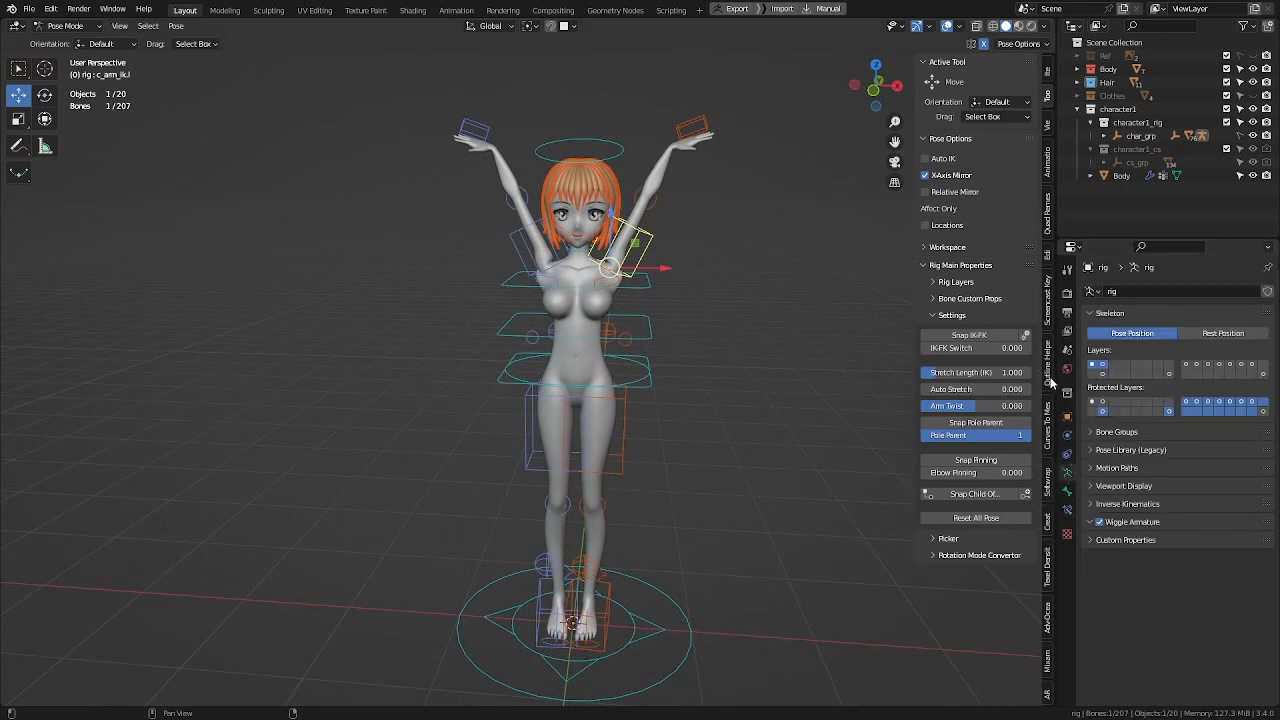
drag(1056, 364, 1001, 366)
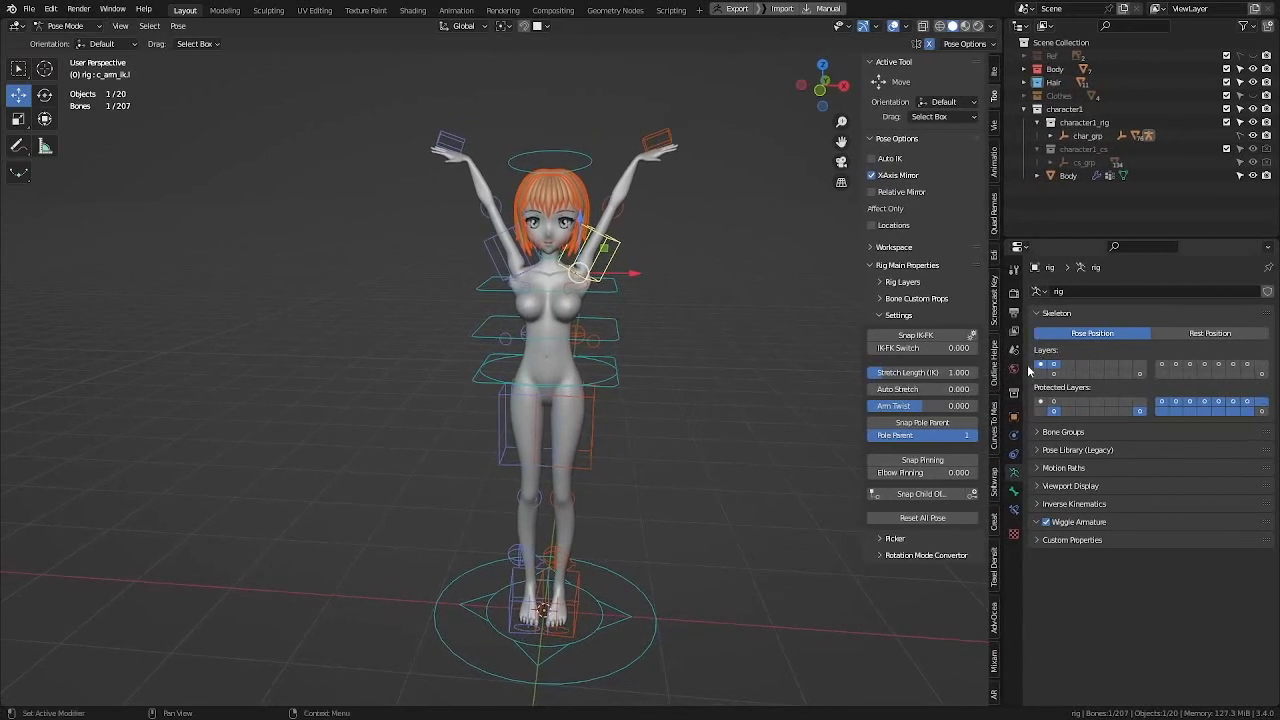
key(KP_1)
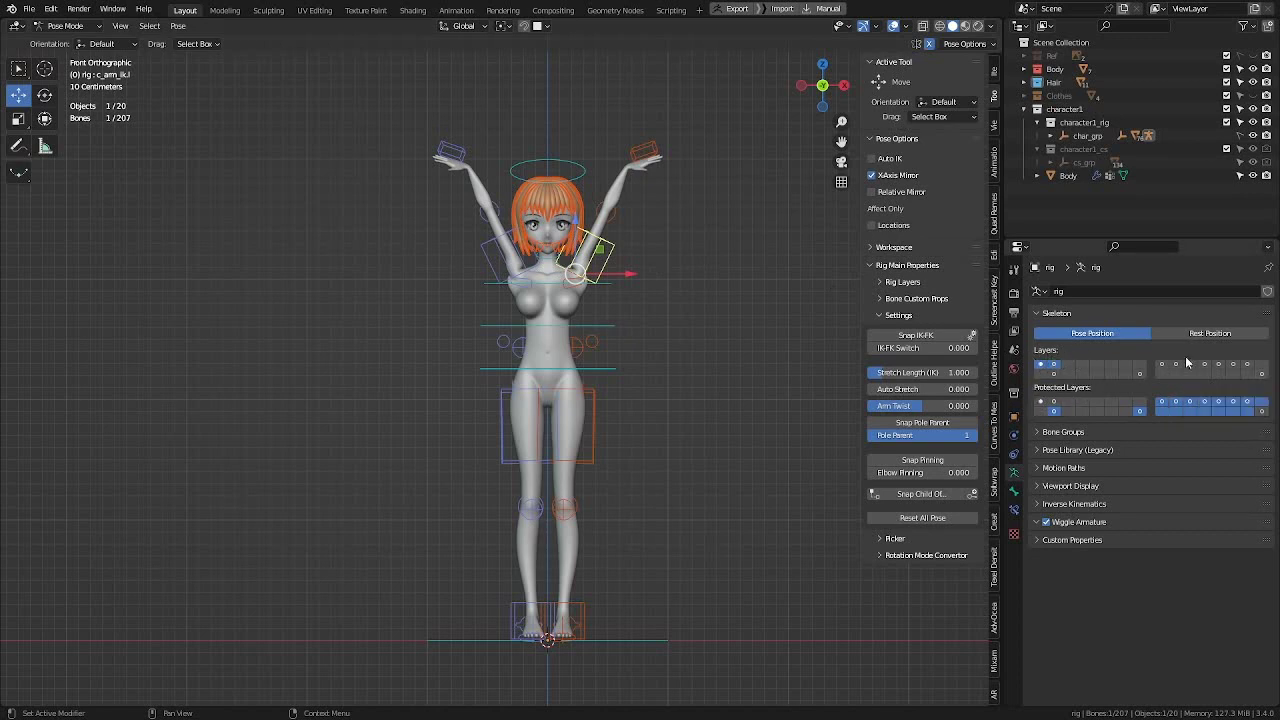
click(1262, 375)
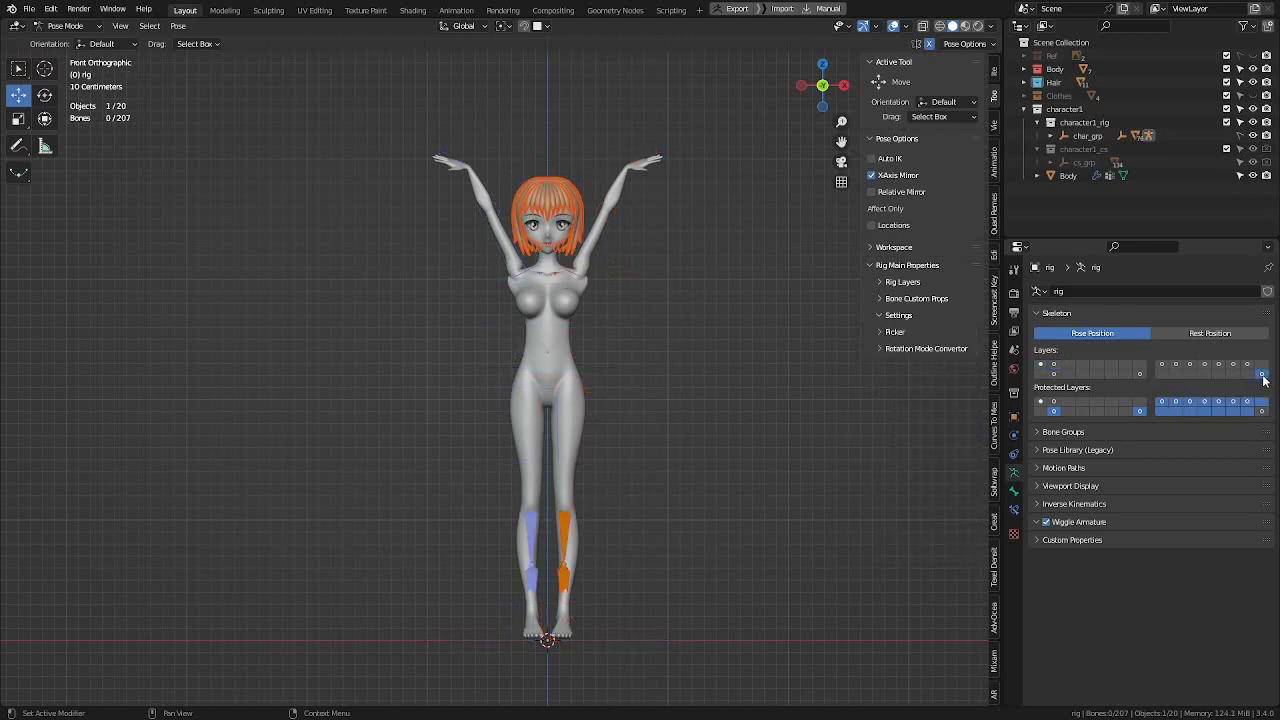
middle_drag(596, 249, 576, 305)
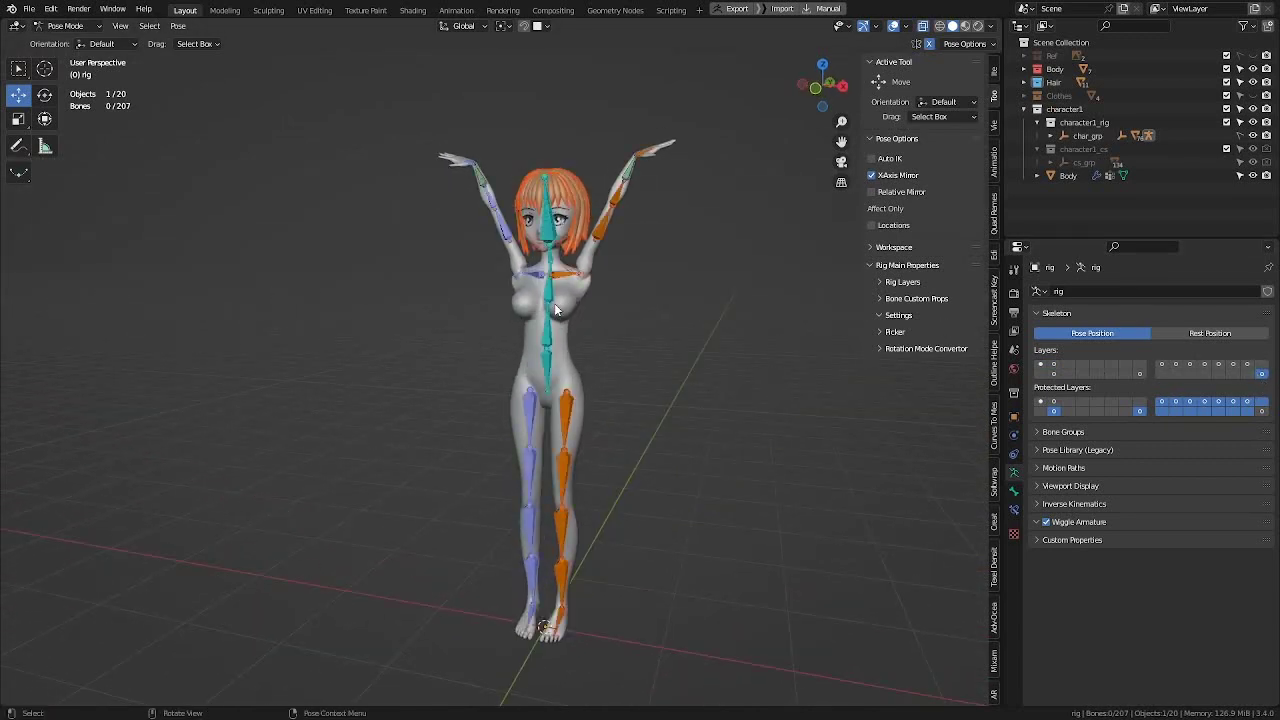
key(alt+z)
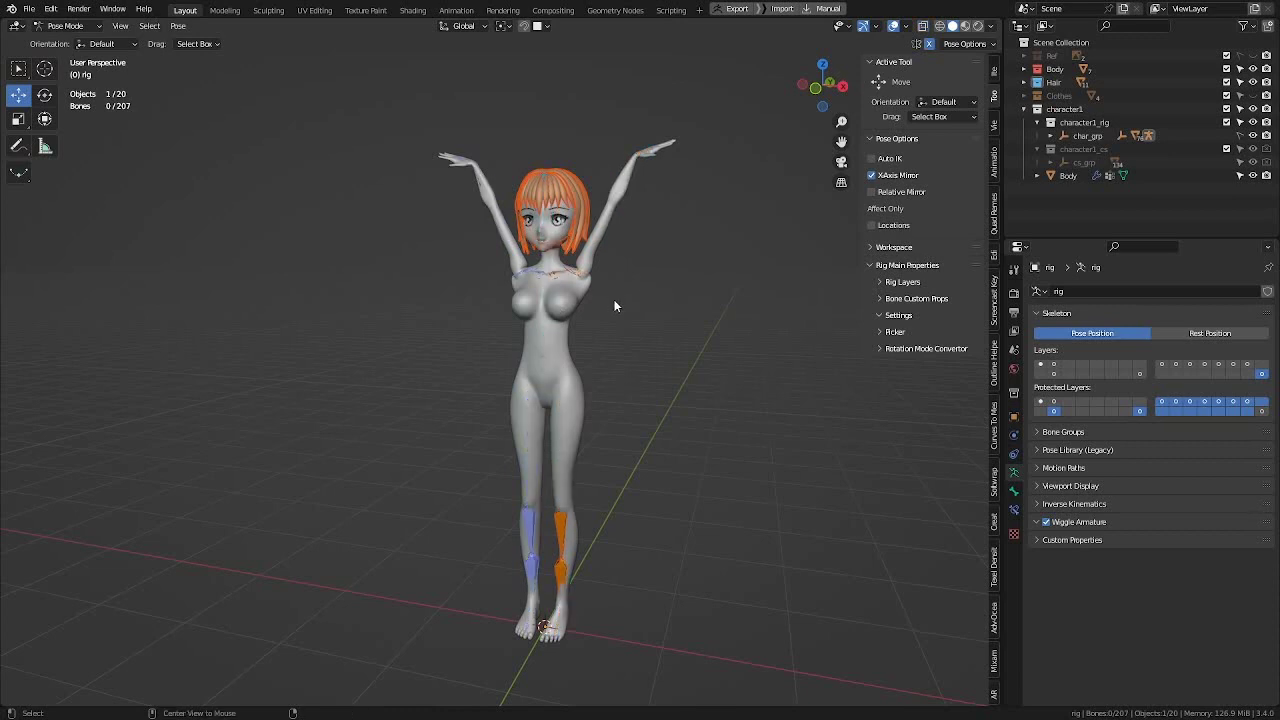
Step: Turn on X-ray and examine the deform bones of the raised-arm pose from the front and at an angle
click(922, 27)
alt+middle_drag(583, 286, 596, 292)
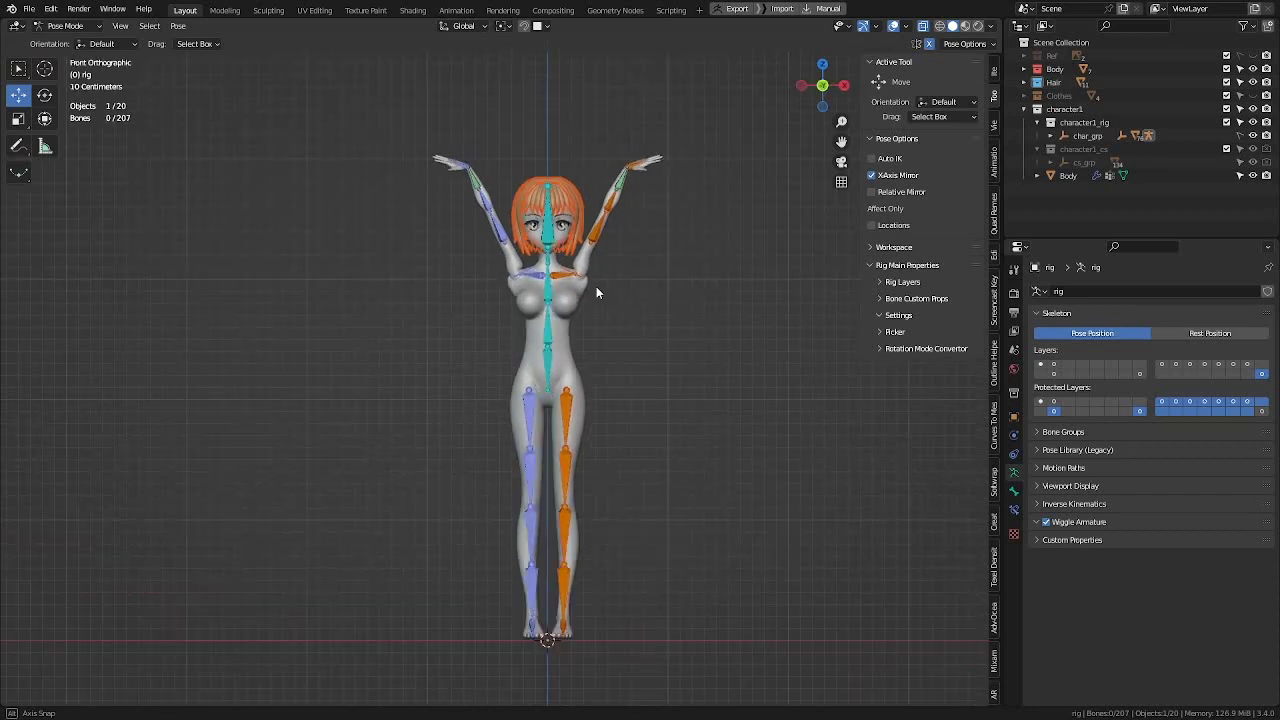
scroll(562, 237, up, 5)
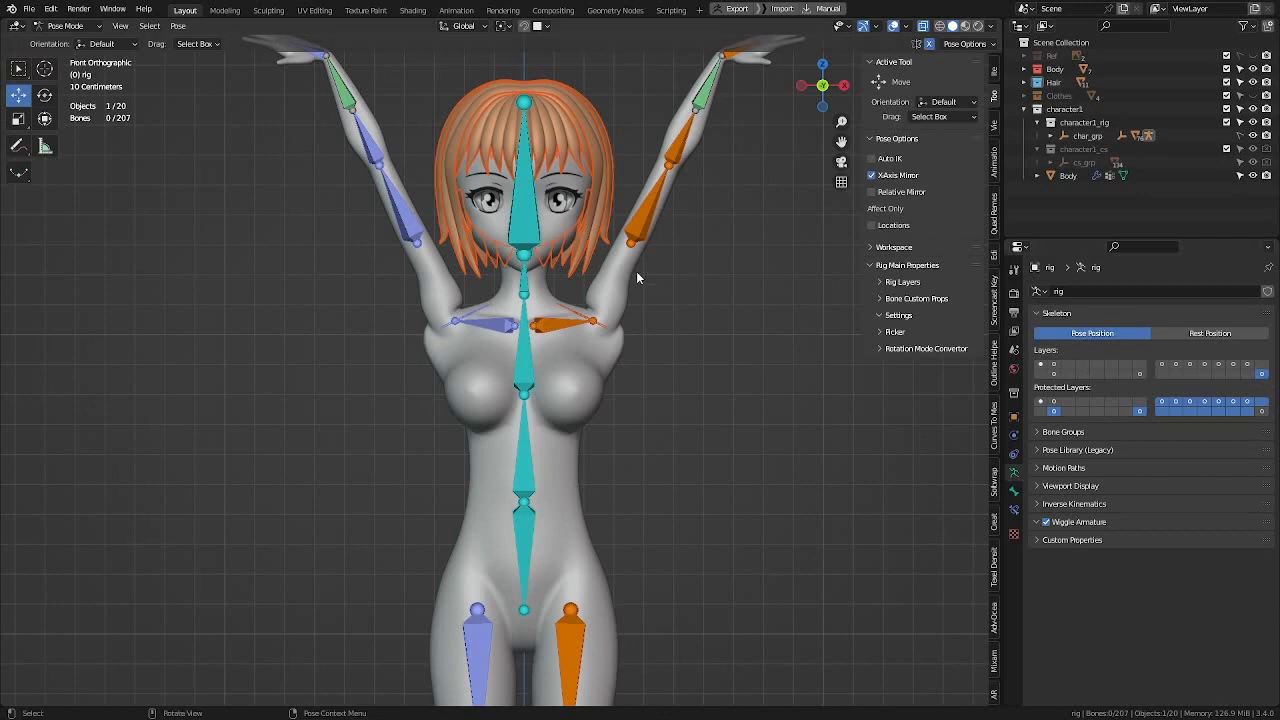
scroll(492, 380, down, 3)
shift+middle_drag(620, 312, 633, 291)
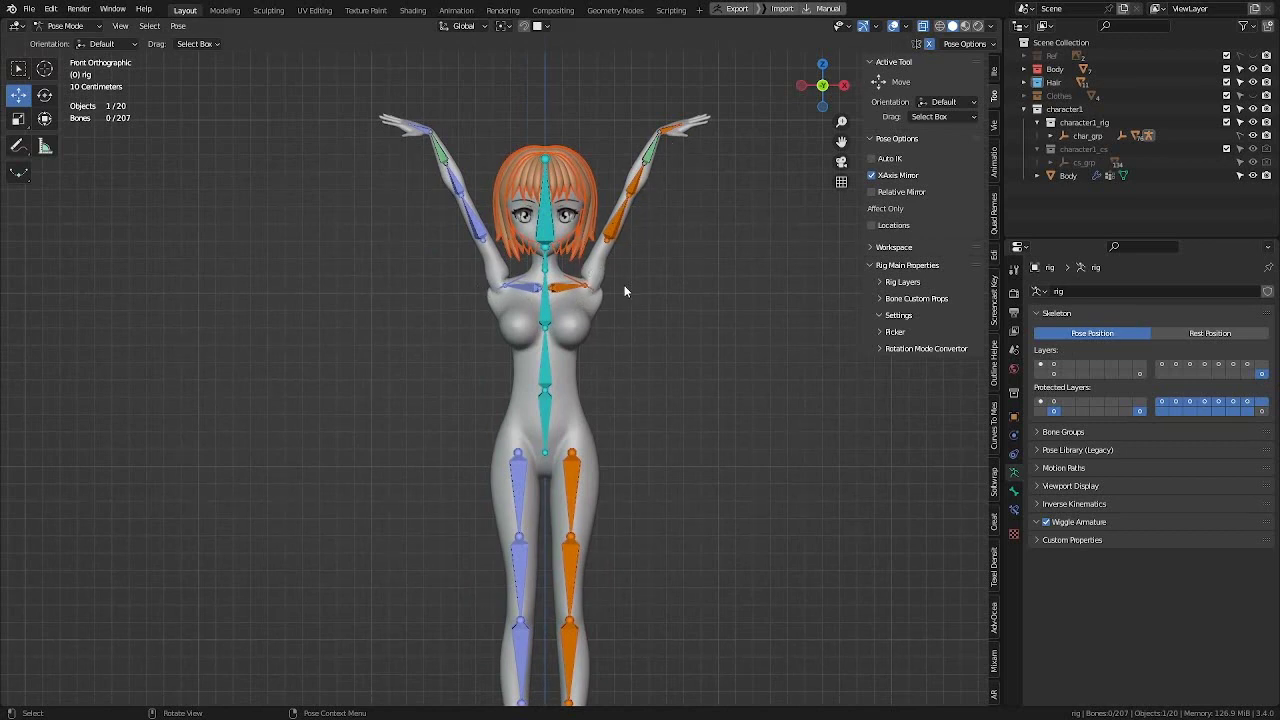
mouse_move(646, 363)
middle_down()
mouse_move(669, 360)
mouse_move(638, 367)
middle_up()
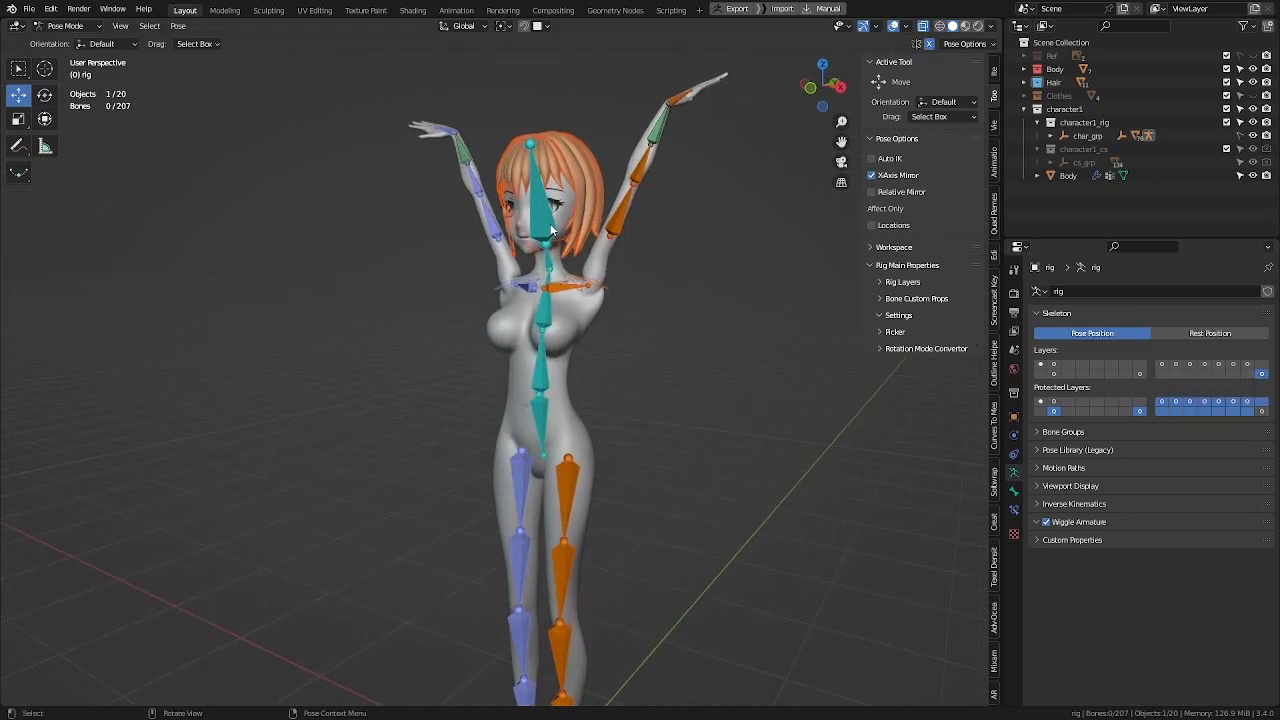
middle_drag(625, 246, 603, 236)
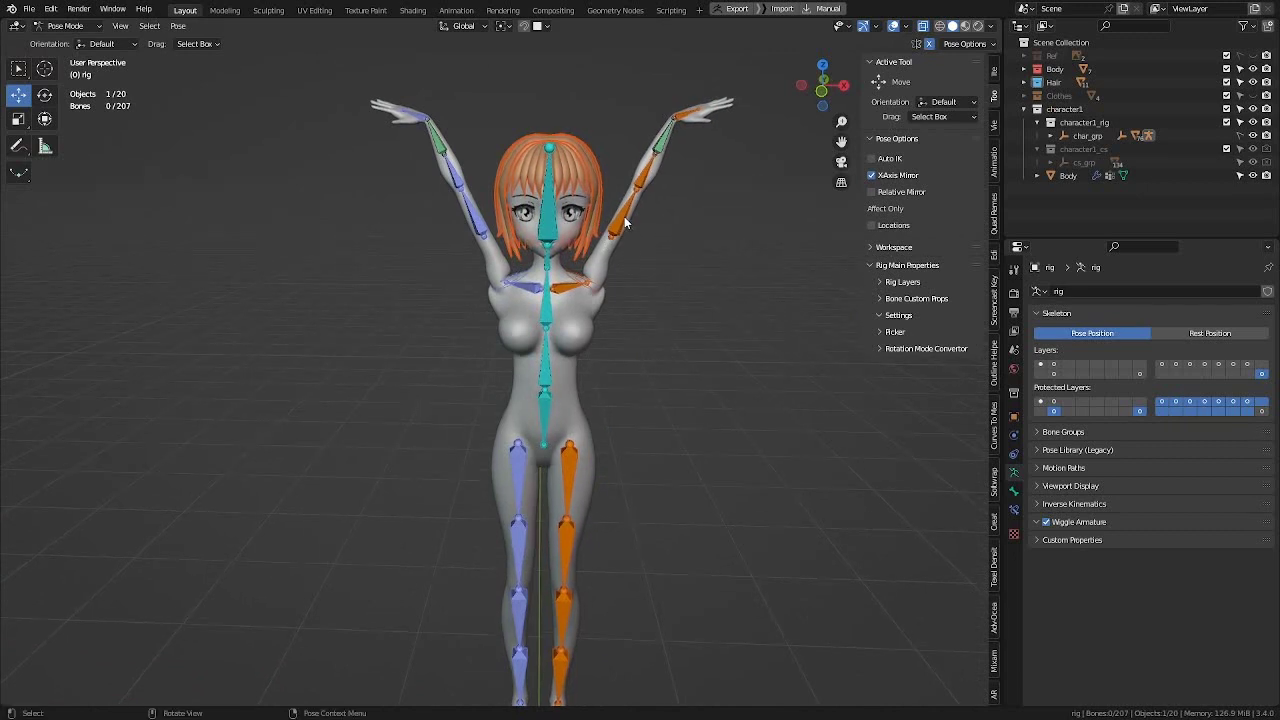
Step: Switch the rig to Object Mode, clear the selection, and select only the rig armature
key(ctrl+Tab)
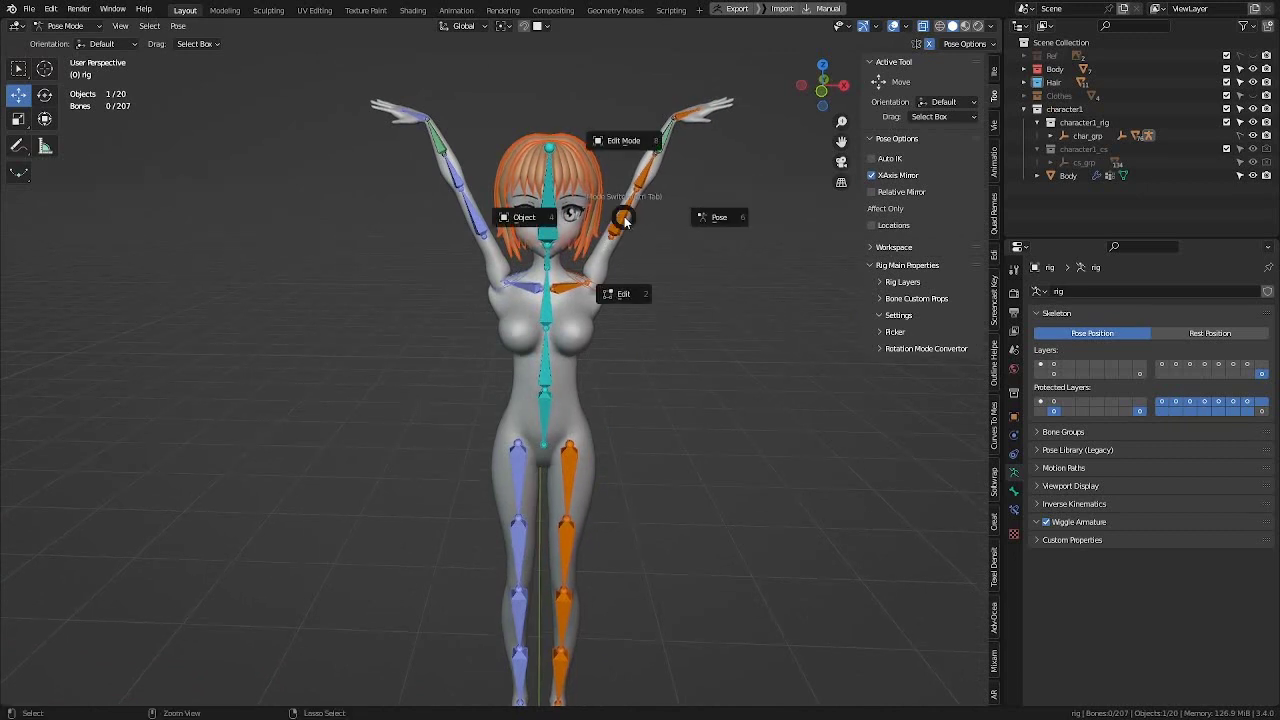
click(522, 219)
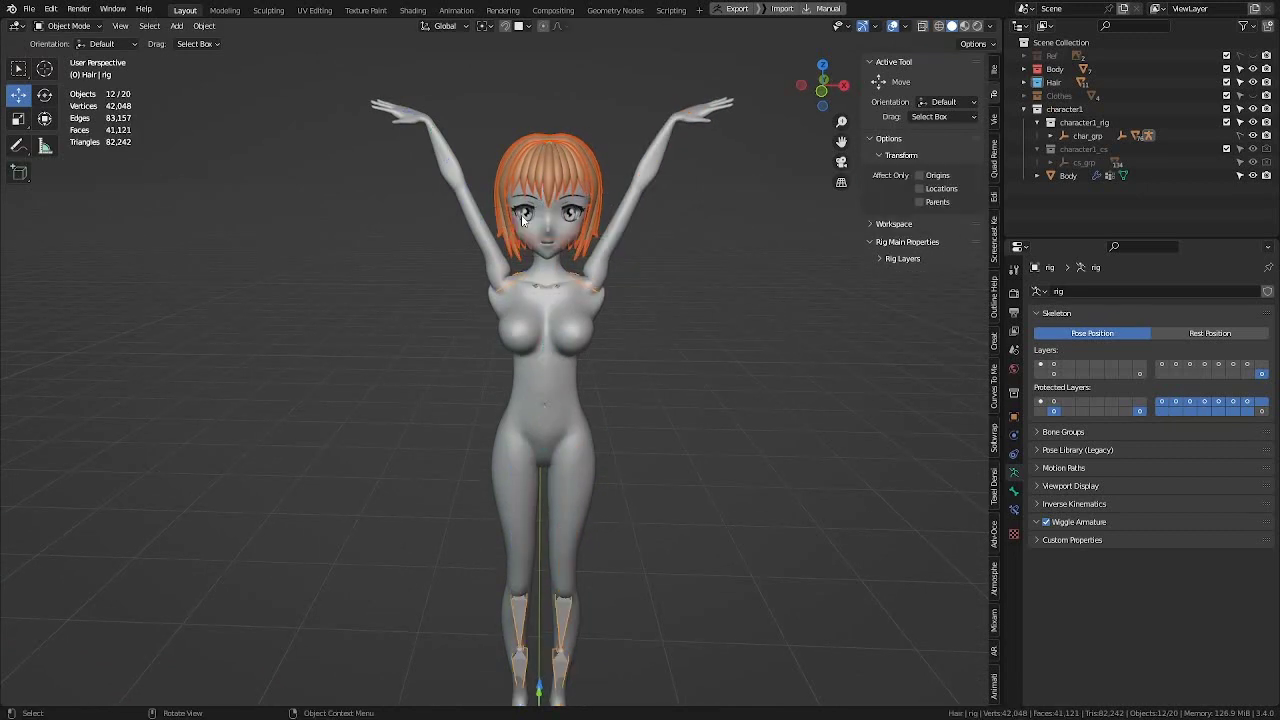
click(651, 276)
scroll(651, 276, up, 3)
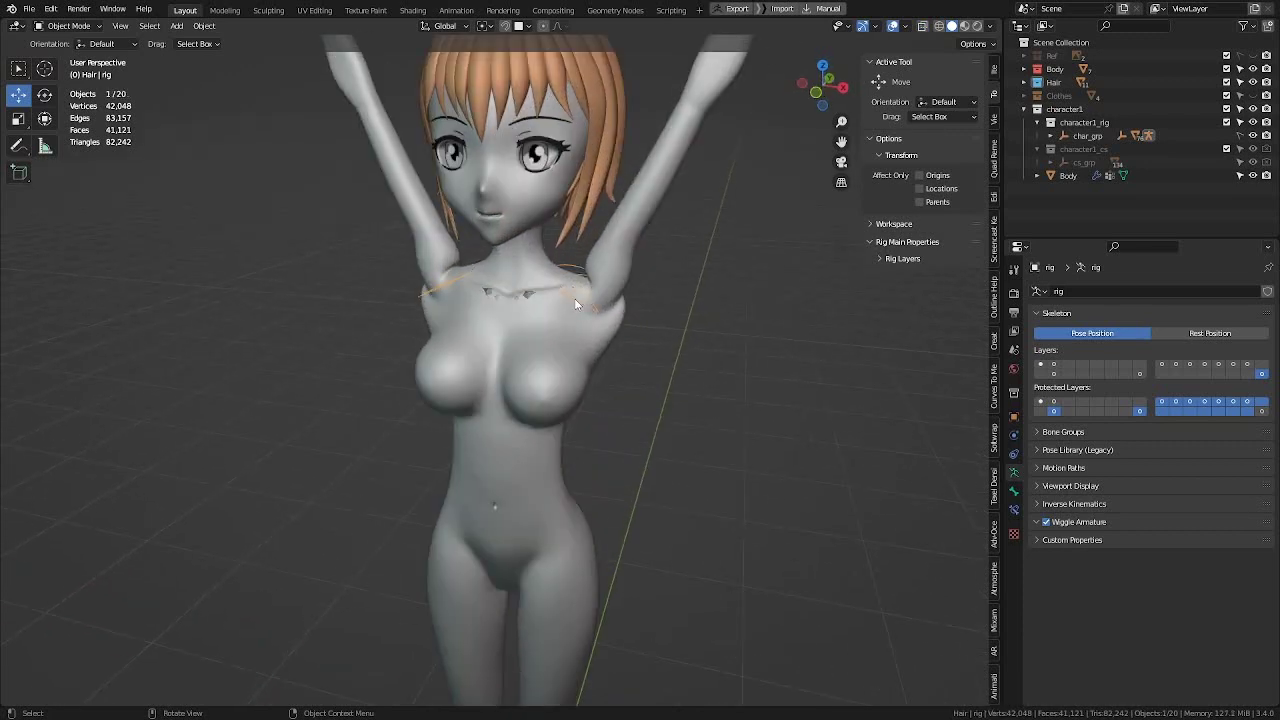
scroll(575, 299, down, 2)
shift+middle_drag(559, 450, 544, 301)
middle_drag(484, 500, 578, 466)
click(578, 510)
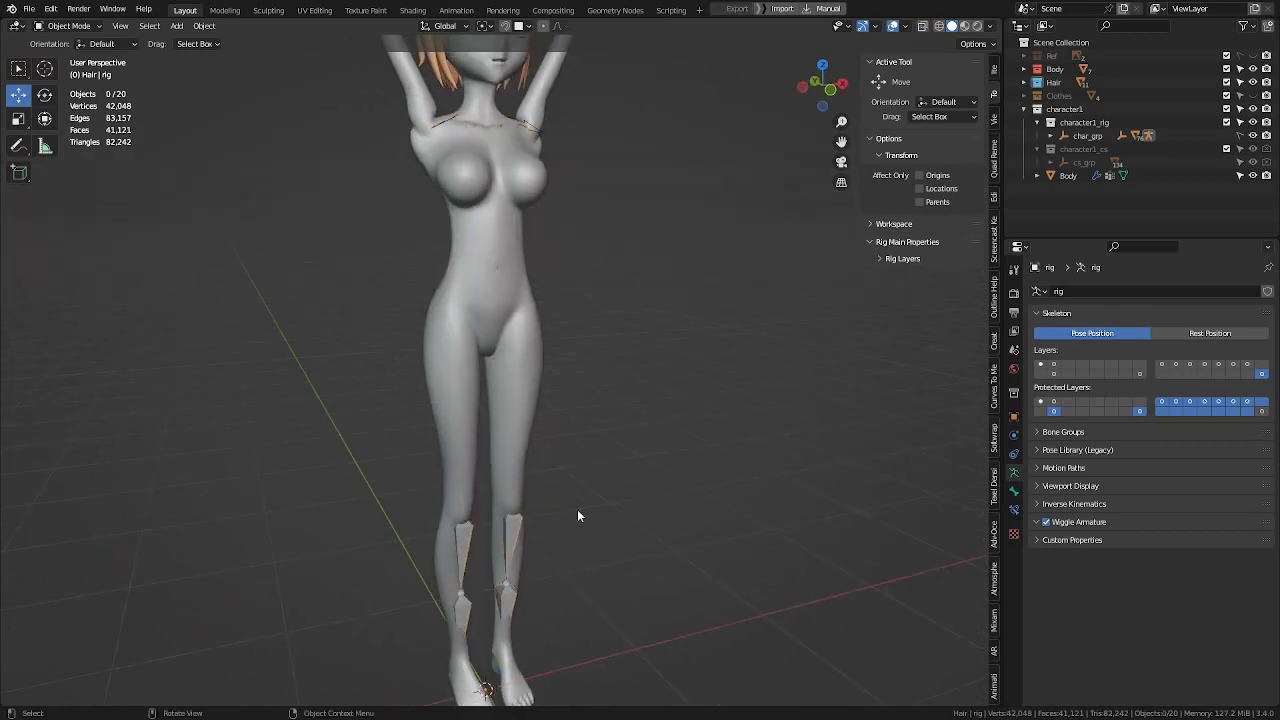
click(515, 541)
shift+middle_drag(569, 268, 569, 387)
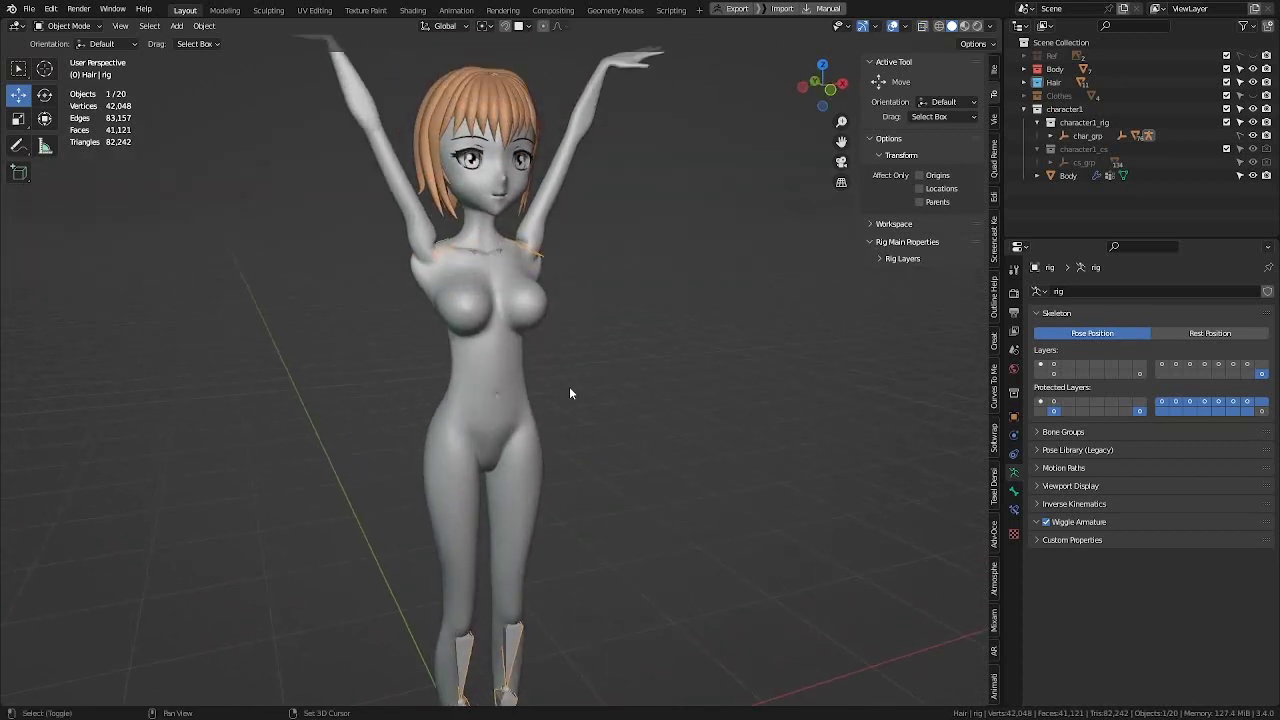
Step: Add the Body mesh to the selection as the active object and enter Weight Paint mode
shift+click(503, 364)
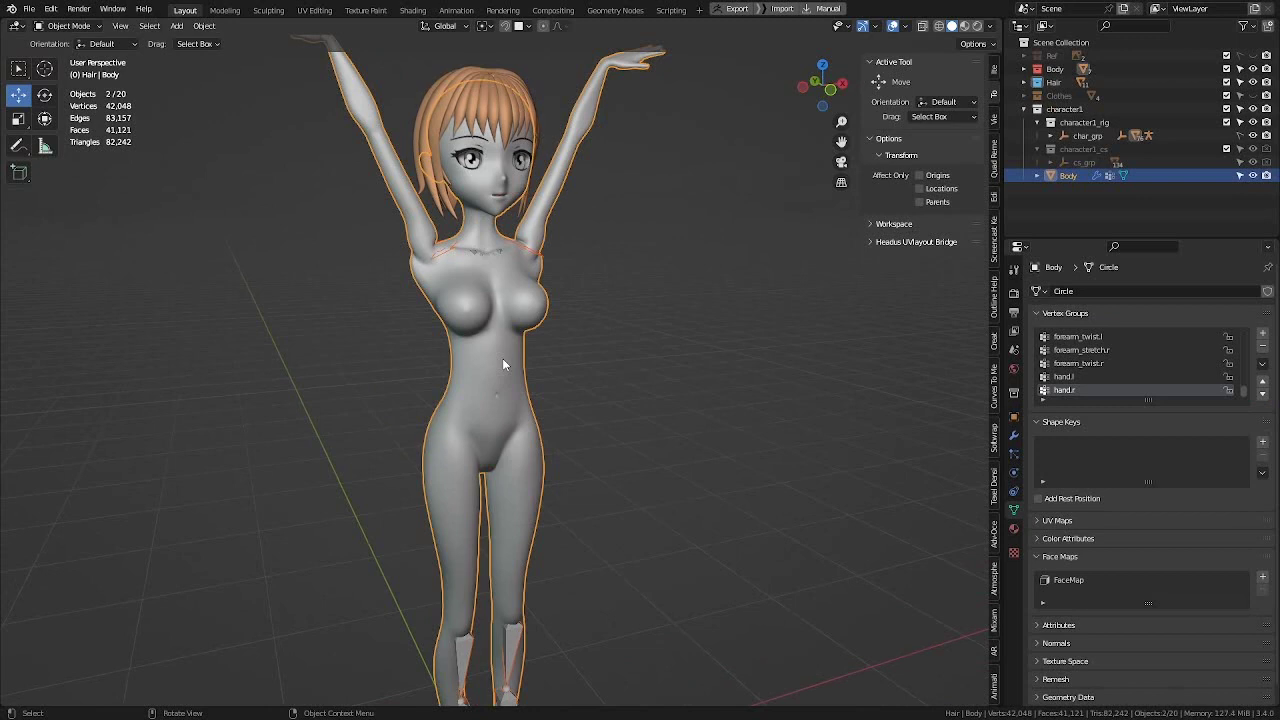
key(ctrl+Tab)
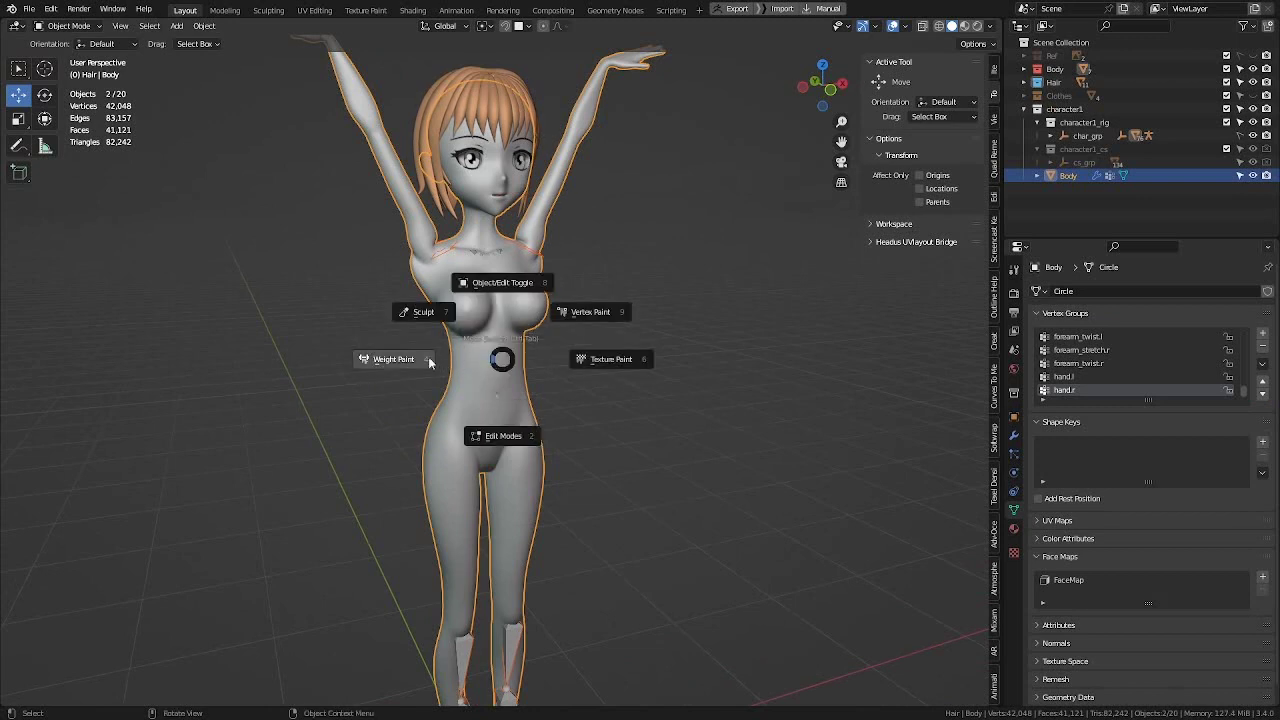
click(394, 359)
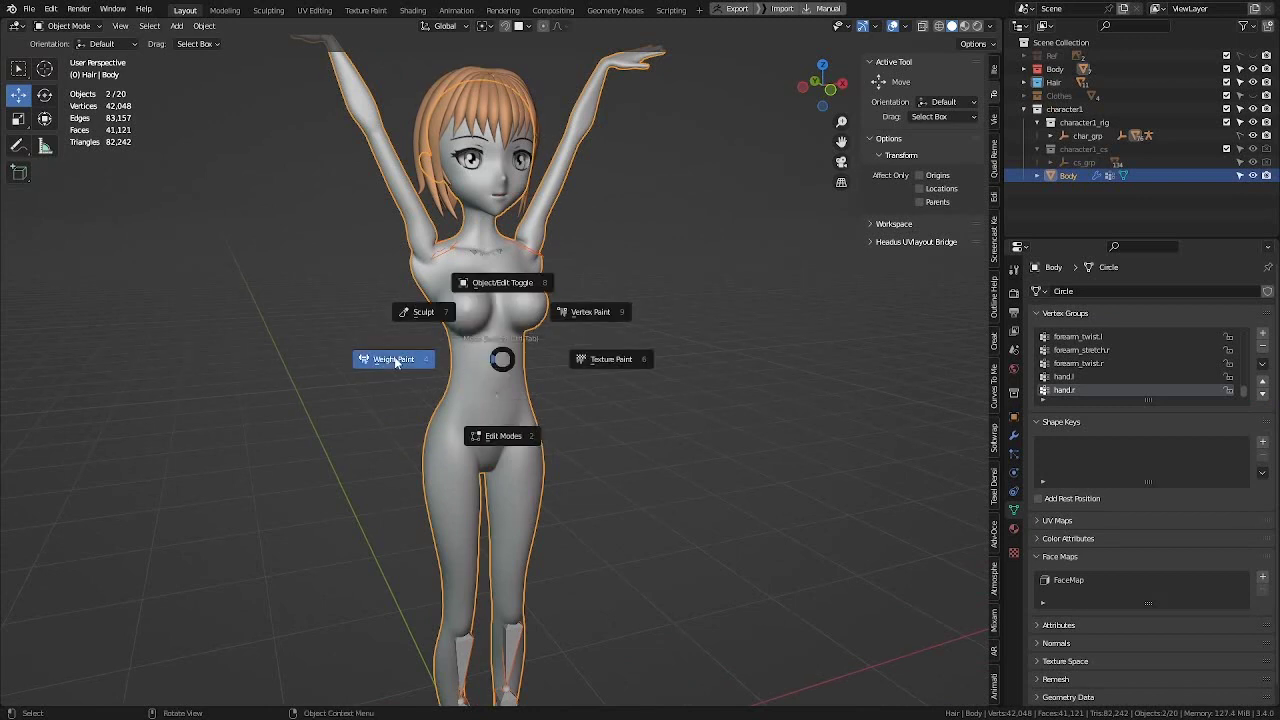
Step: Look at the hand.r weights on the hand, and select the arm_stretch.l bone to display its weights
middle_drag(800, 359, 727, 358)
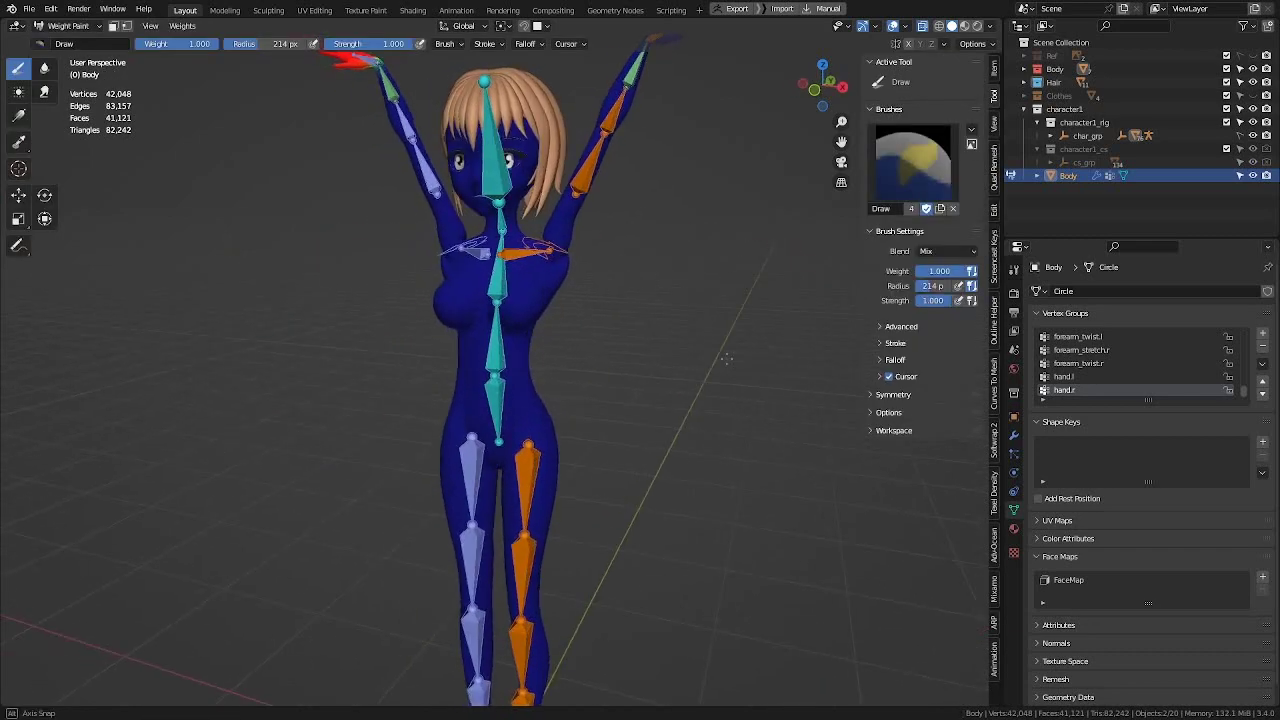
shift+middle_drag(497, 186, 503, 306)
scroll(374, 145, up, 6)
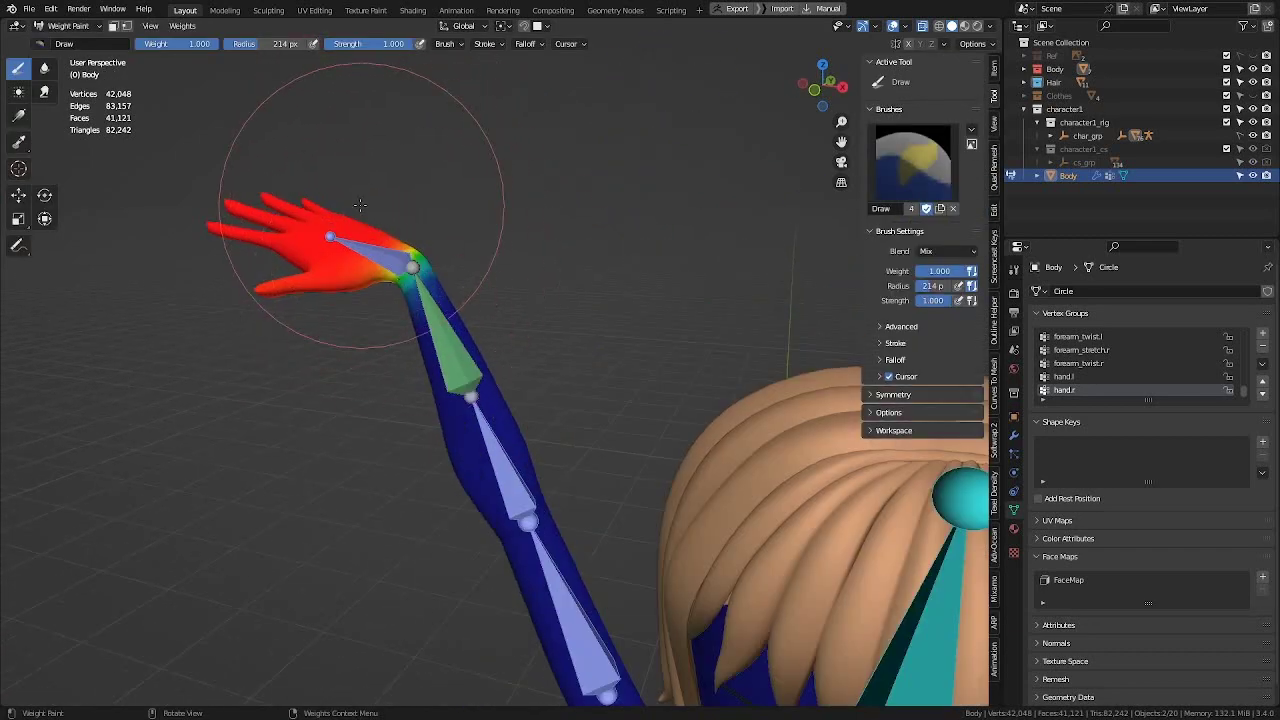
scroll(448, 330, down, 7)
shift+middle_drag(688, 358, 621, 235)
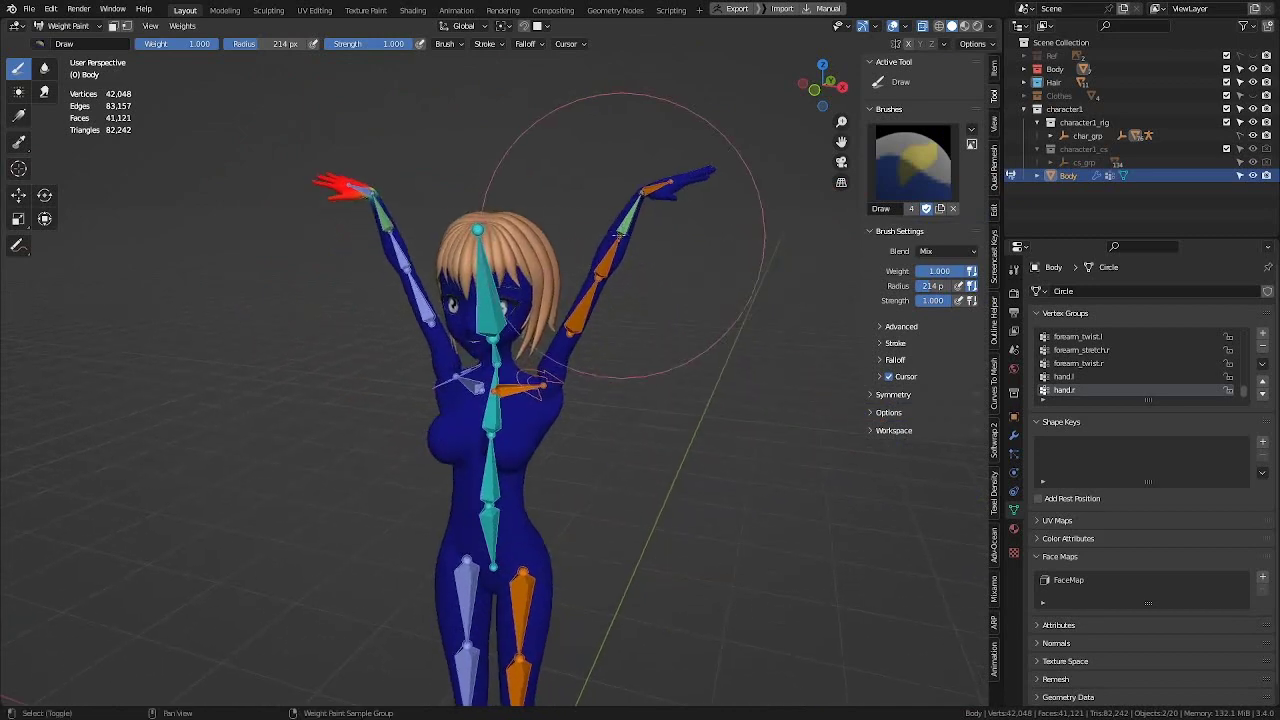
scroll(580, 320, up, 3)
shift+middle_drag(597, 332, 602, 252)
scroll(597, 232, up, 3)
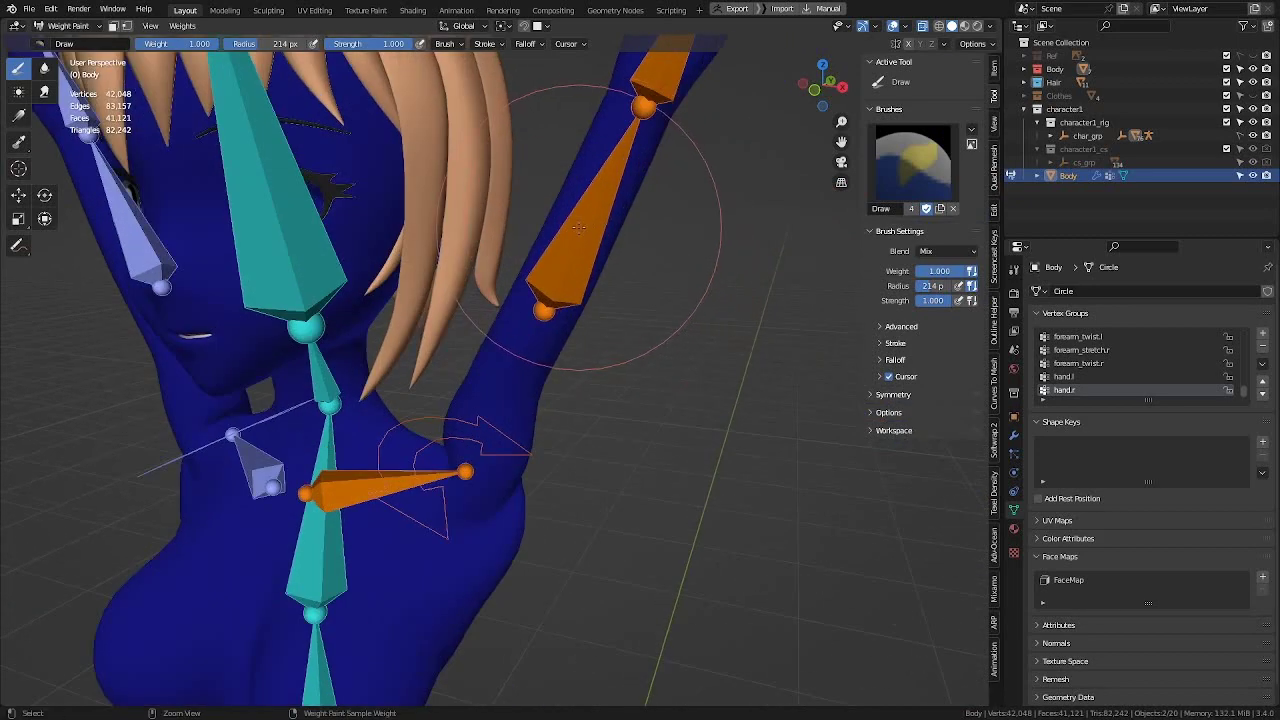
ctrl+click(578, 228)
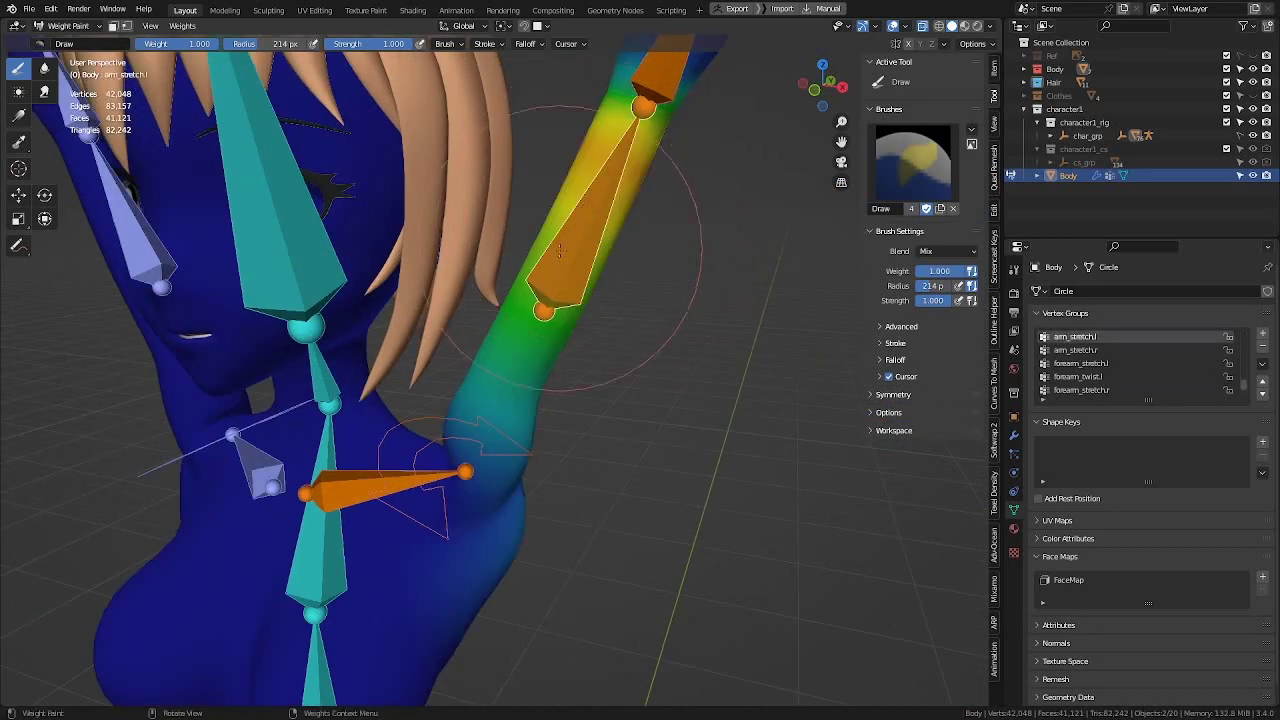
Step: Examine the arm_stretch.l weights down to the armpit, and inspect the shoulder.l weights from several angles
middle_drag(581, 243, 688, 224)
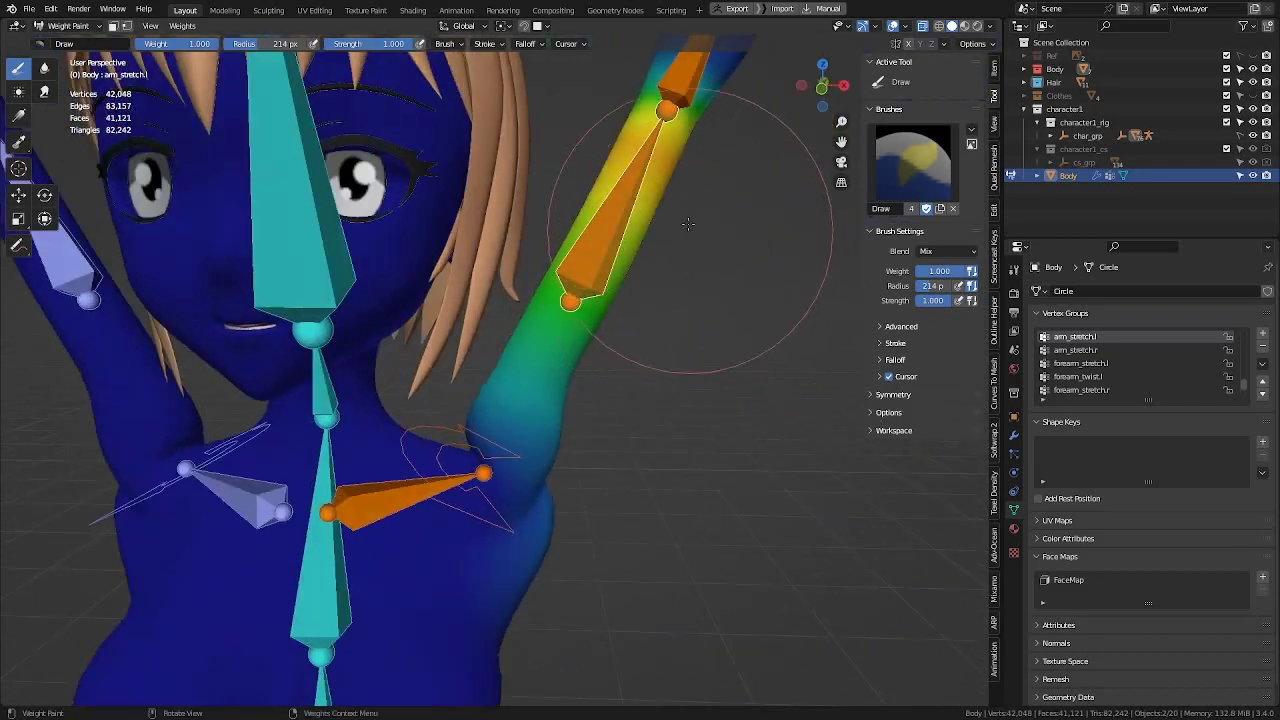
scroll(535, 323, down, 3)
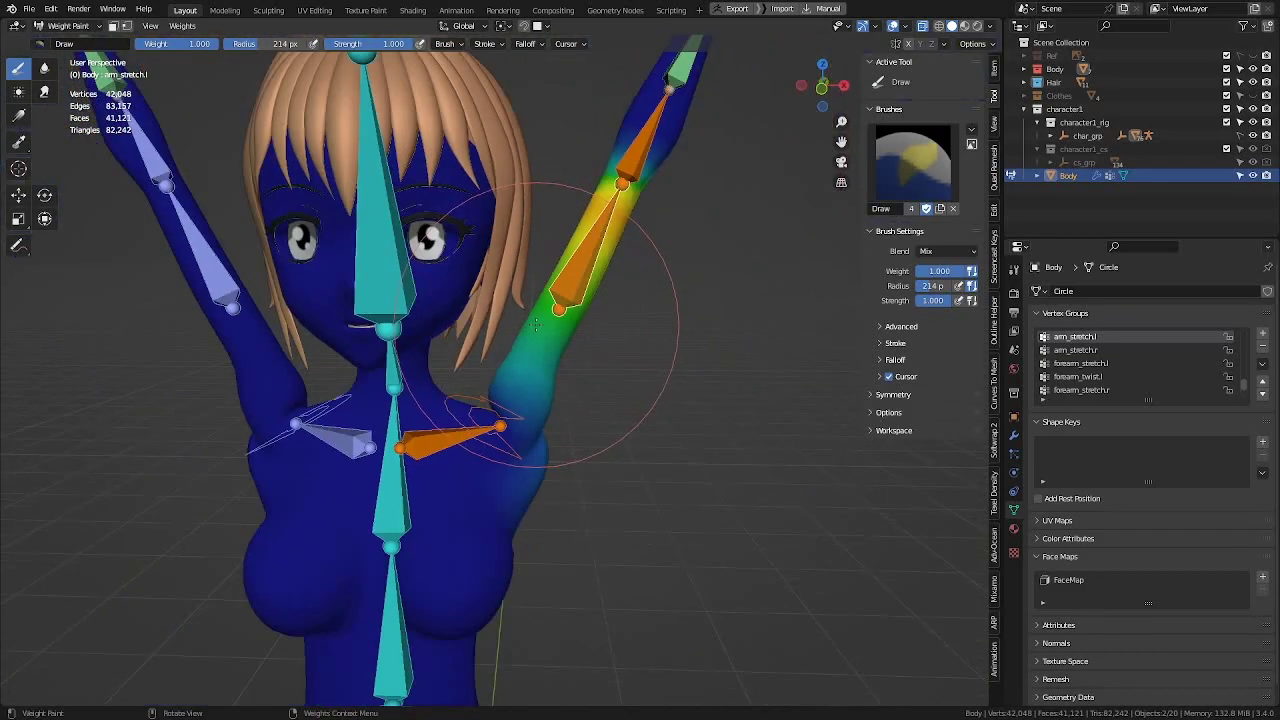
shift+middle_drag(568, 384, 587, 311)
scroll(588, 312, up, 2)
mouse_move(590, 358)
middle_down()
mouse_move(534, 349)
mouse_move(320, 379)
mouse_move(440, 370)
mouse_move(560, 330)
mouse_move(594, 393)
mouse_move(697, 173)
middle_up()
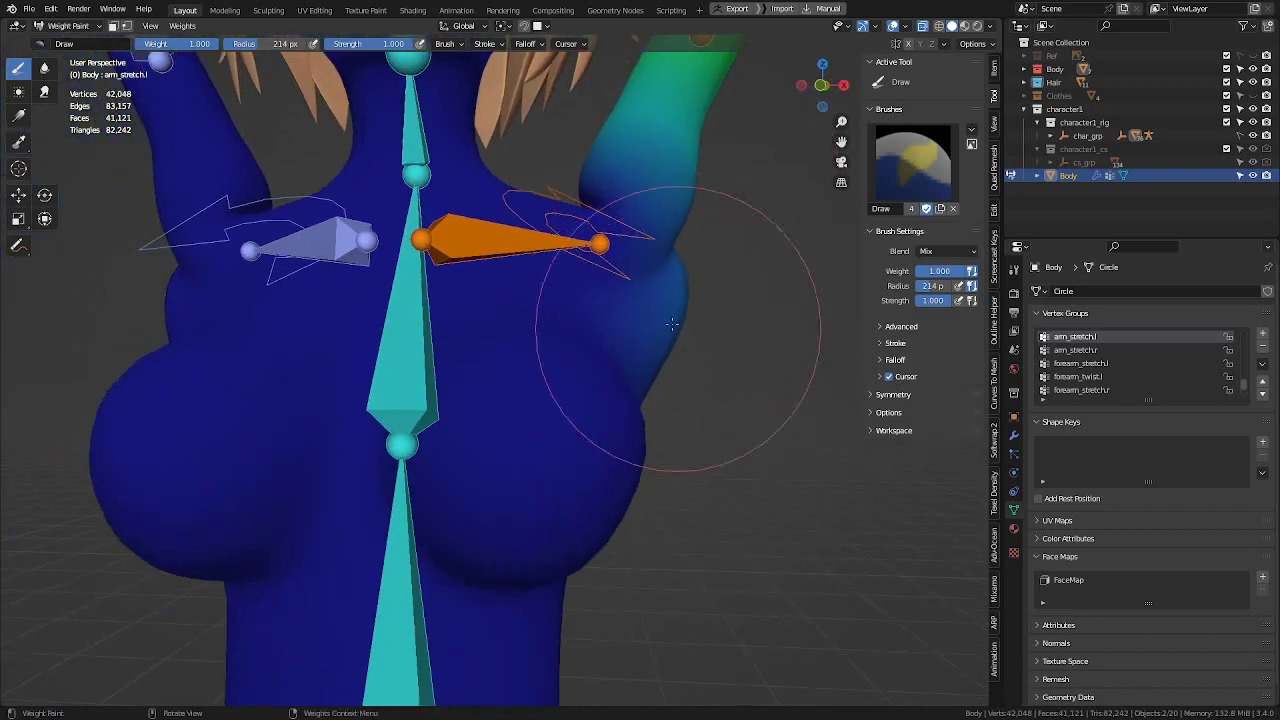
middle_drag(672, 323, 615, 318)
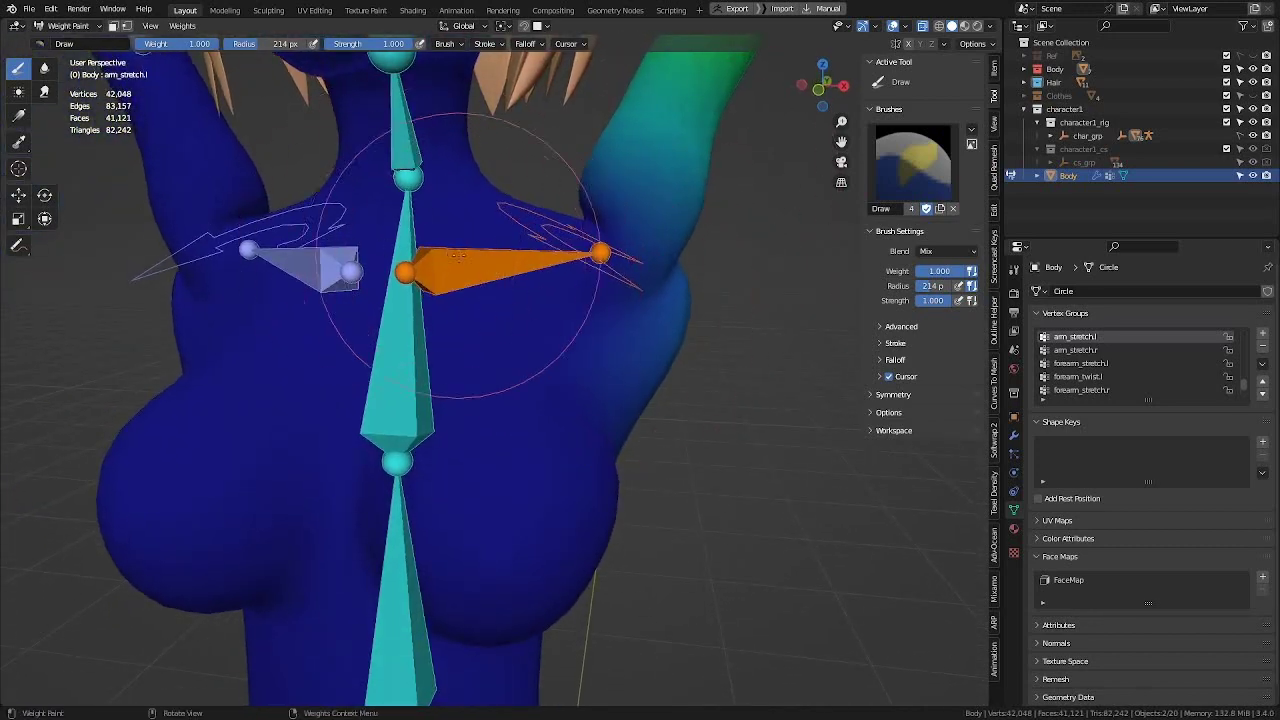
ctrl+click(467, 265)
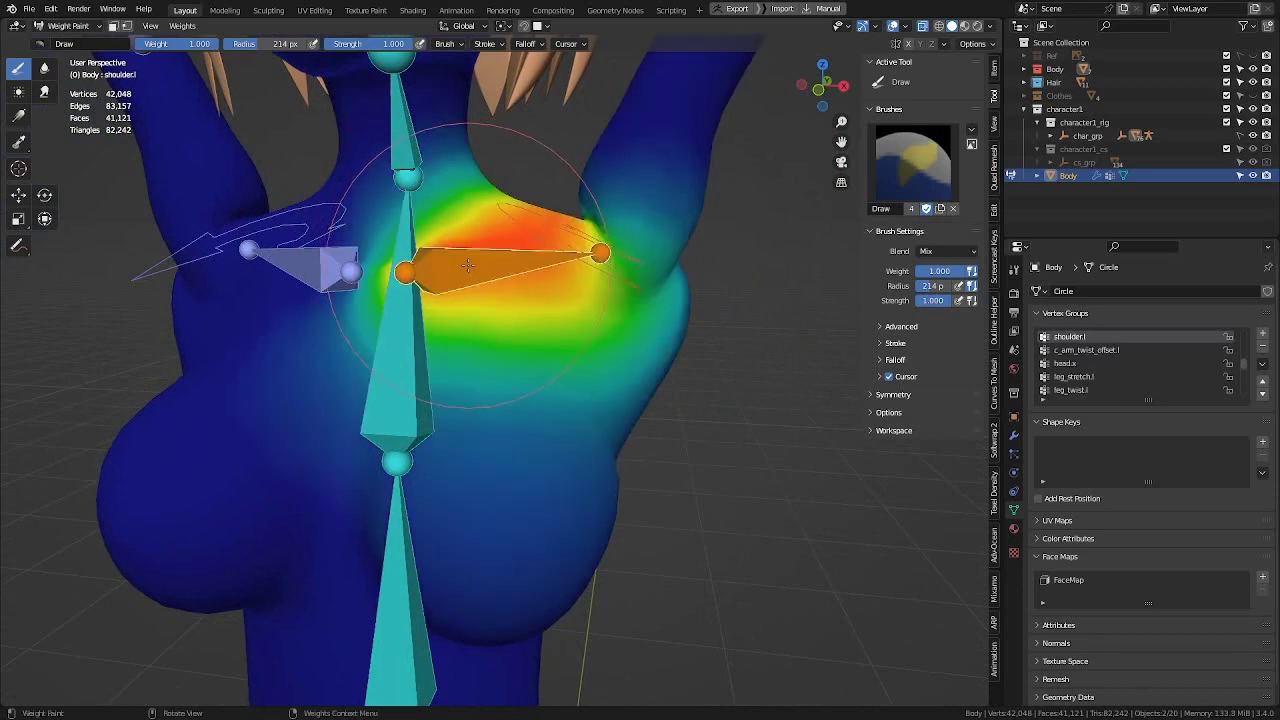
middle_drag(467, 265, 665, 335)
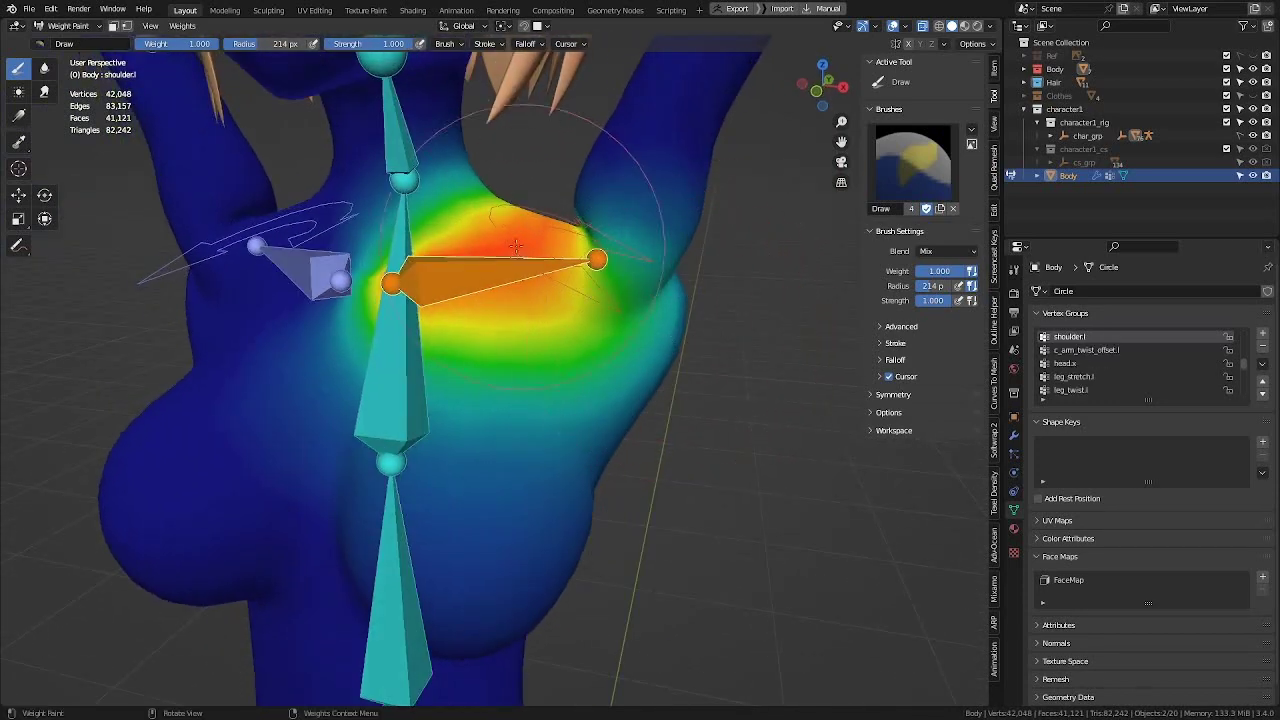
middle_drag(600, 195, 586, 200)
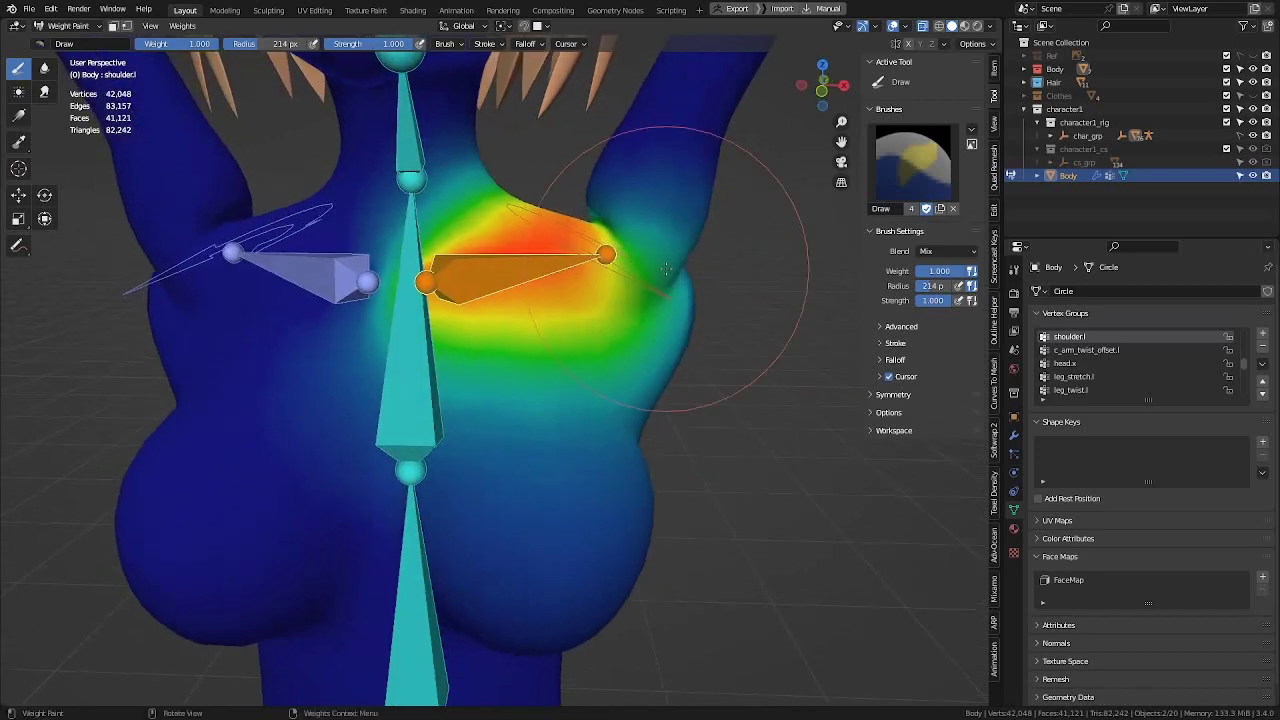
middle_drag(671, 286, 710, 328)
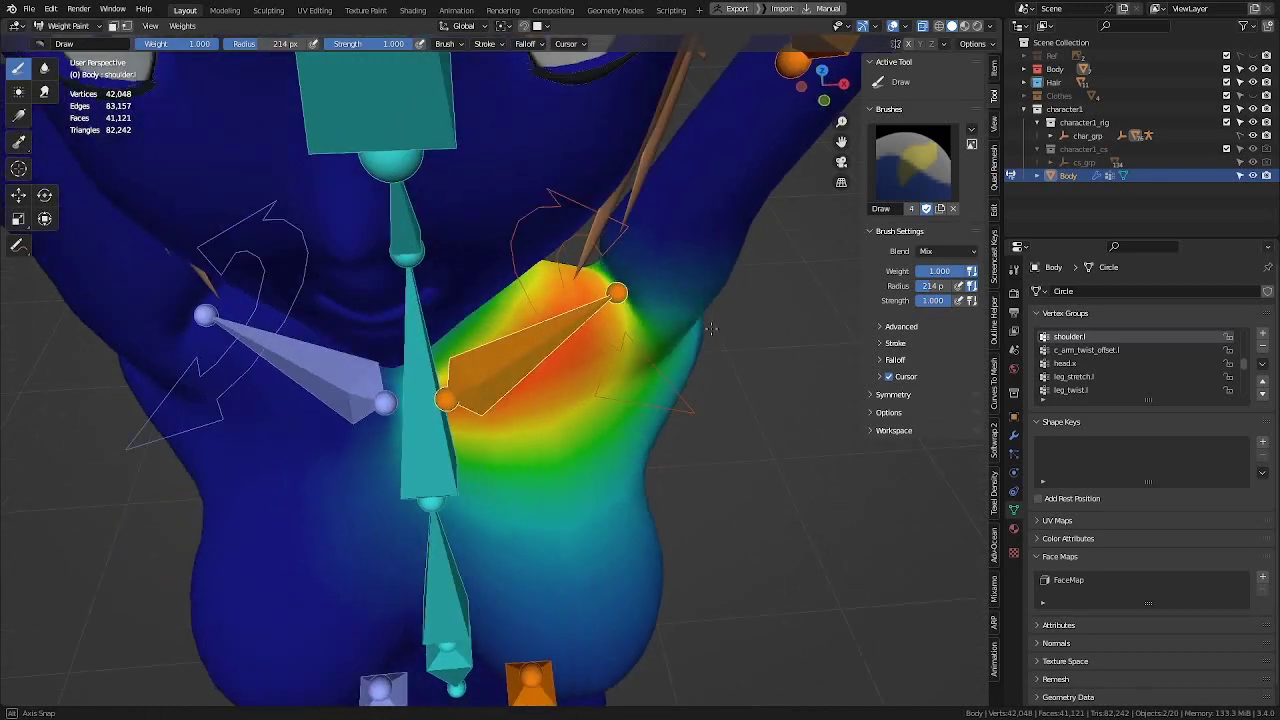
Step: Select c_arm_twist_offset.l and set up the Subtract brush with a strength of 0.089 and a radius of 105 px
ctrl+click(697, 414)
middle_drag(834, 384, 237, 175)
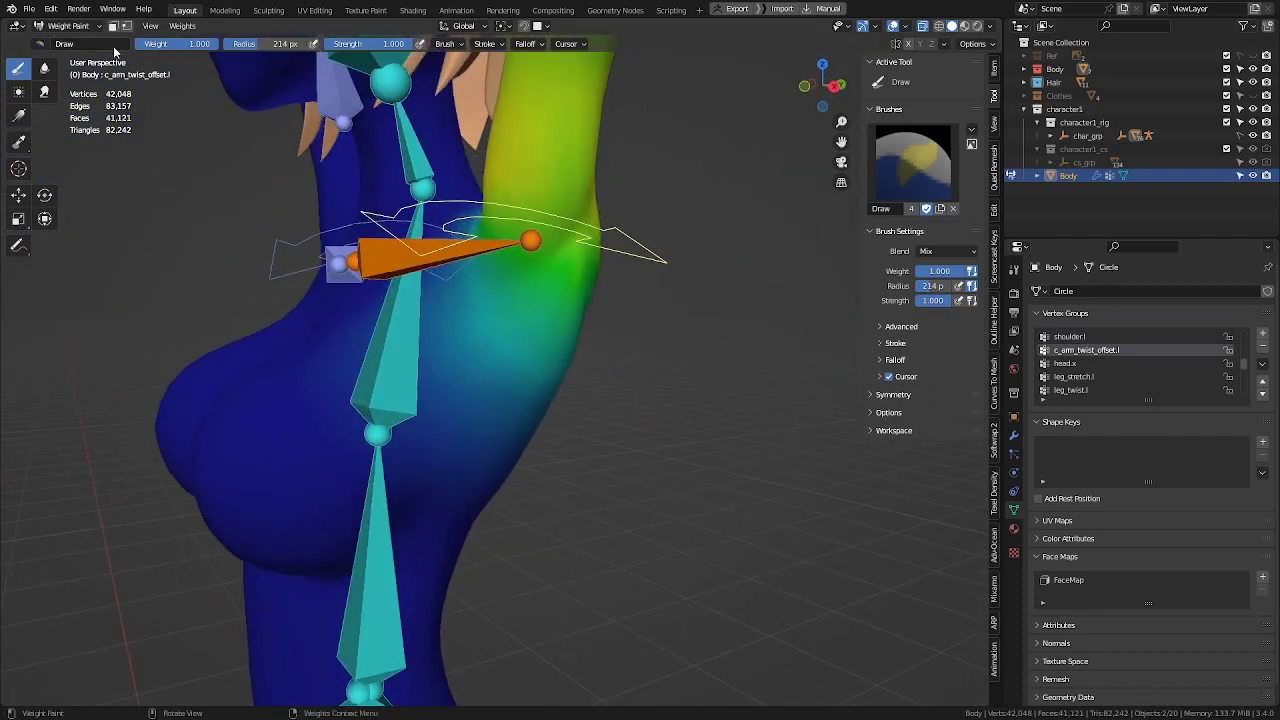
click(40, 46)
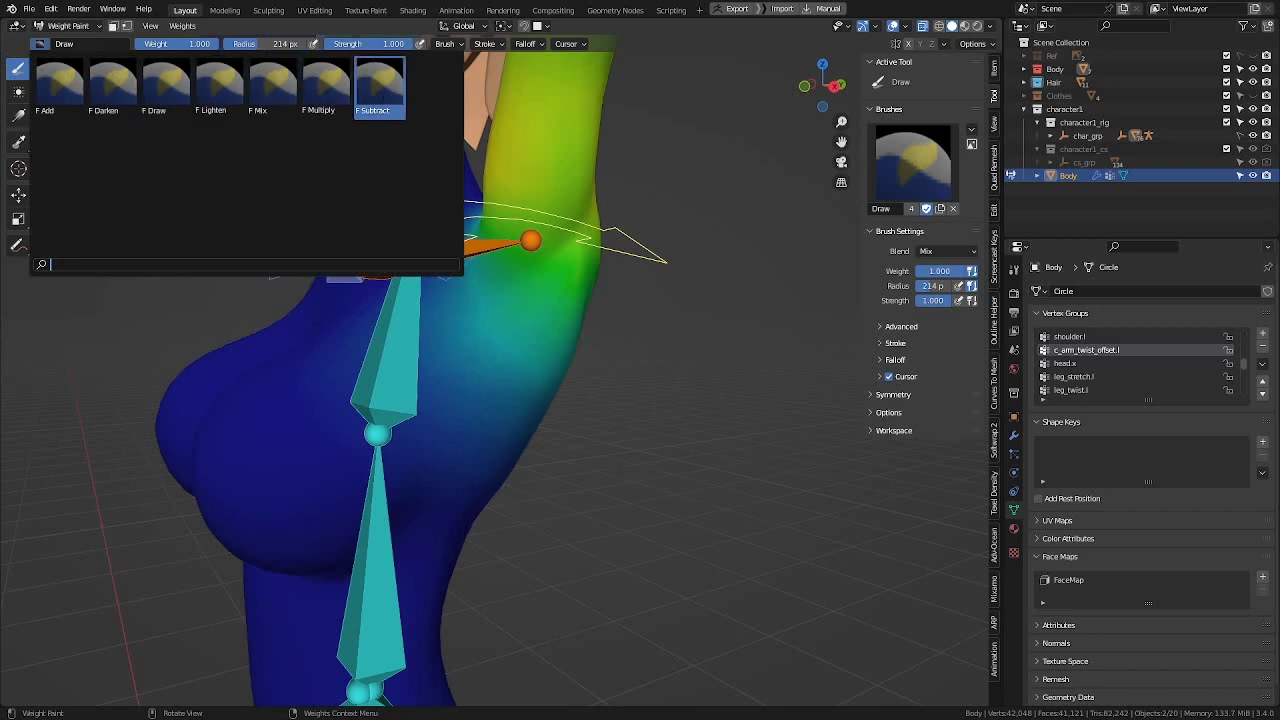
click(380, 86)
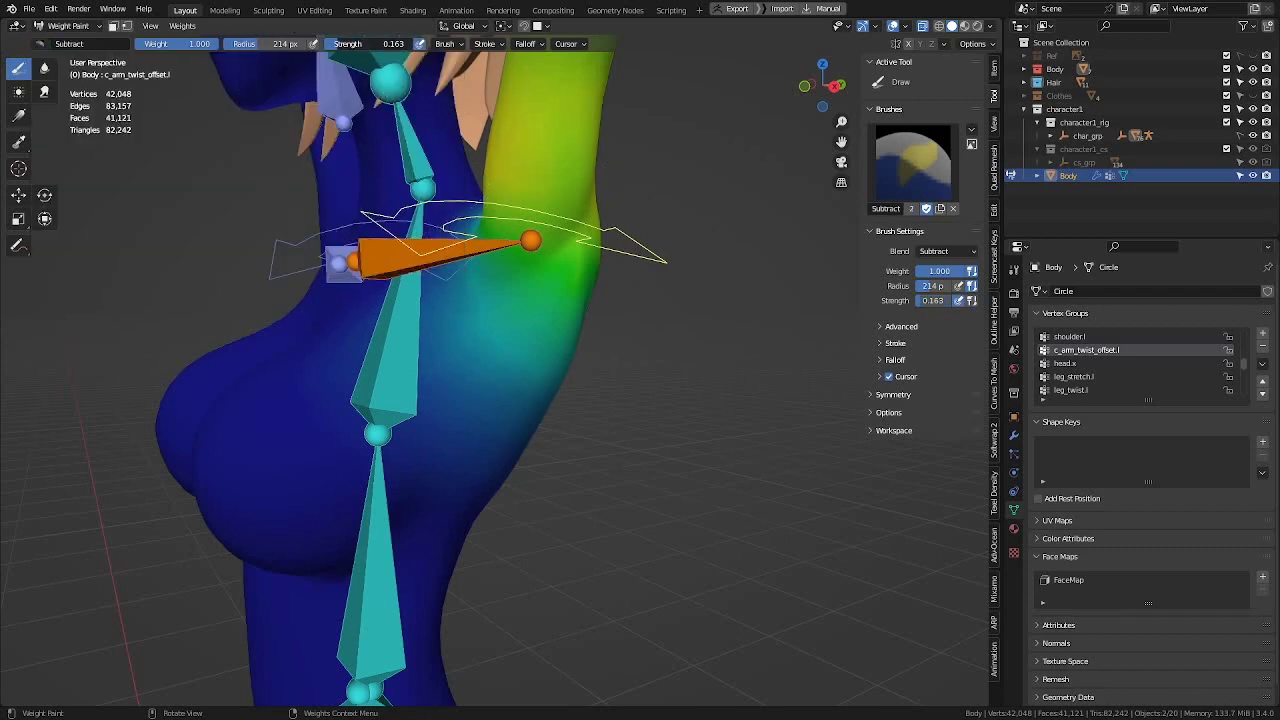
key(f)
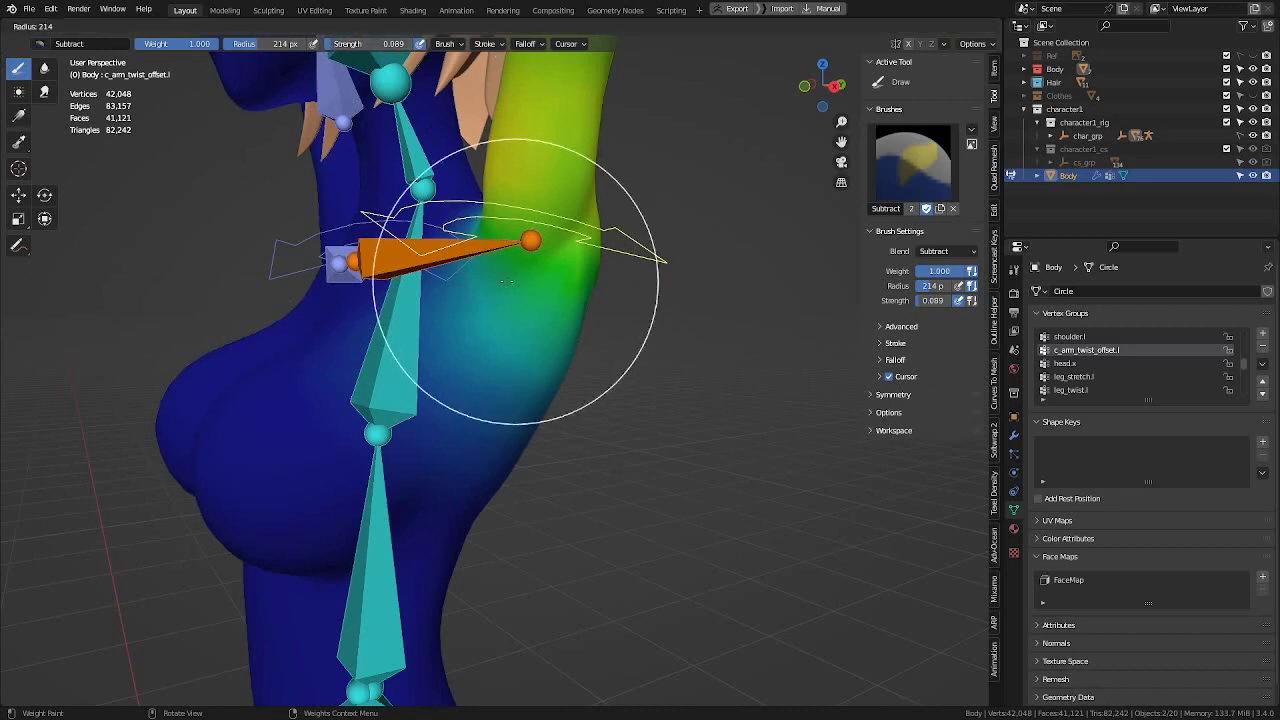
click(446, 282)
Step: Subtract c_arm_twist_offset.l weight below the left armpit from the side and other angles, and undo the excess painting
middle_drag(558, 368, 514, 336)
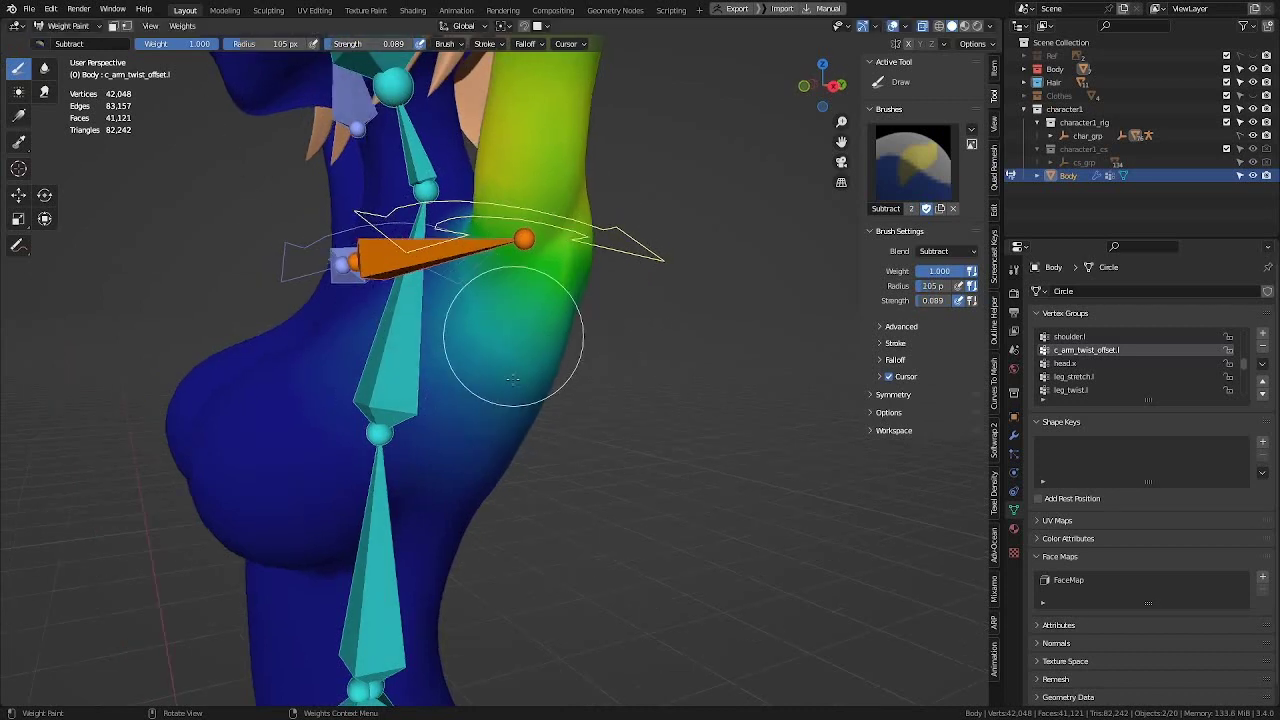
mouse_move(510, 383)
mouse_down()
mouse_move(541, 343)
mouse_move(604, 355)
mouse_up()
drag(539, 314, 530, 316)
middle_drag(530, 316, 626, 336)
mouse_move(766, 342)
middle_down()
mouse_move(659, 315)
mouse_move(388, 302)
middle_up()
mouse_move(325, 280)
mouse_down()
mouse_move(324, 312)
mouse_move(367, 347)
mouse_move(357, 294)
mouse_move(366, 337)
mouse_up()
middle_drag(366, 337, 546, 358)
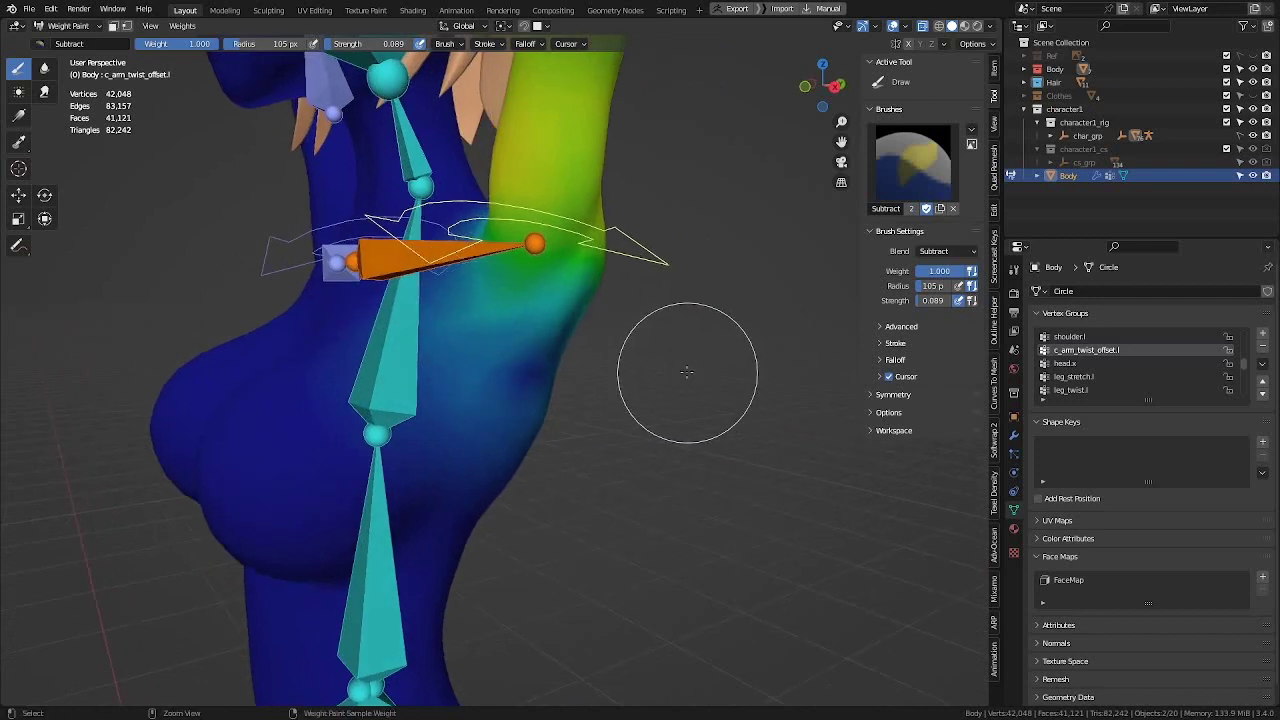
key(ctrl+z)
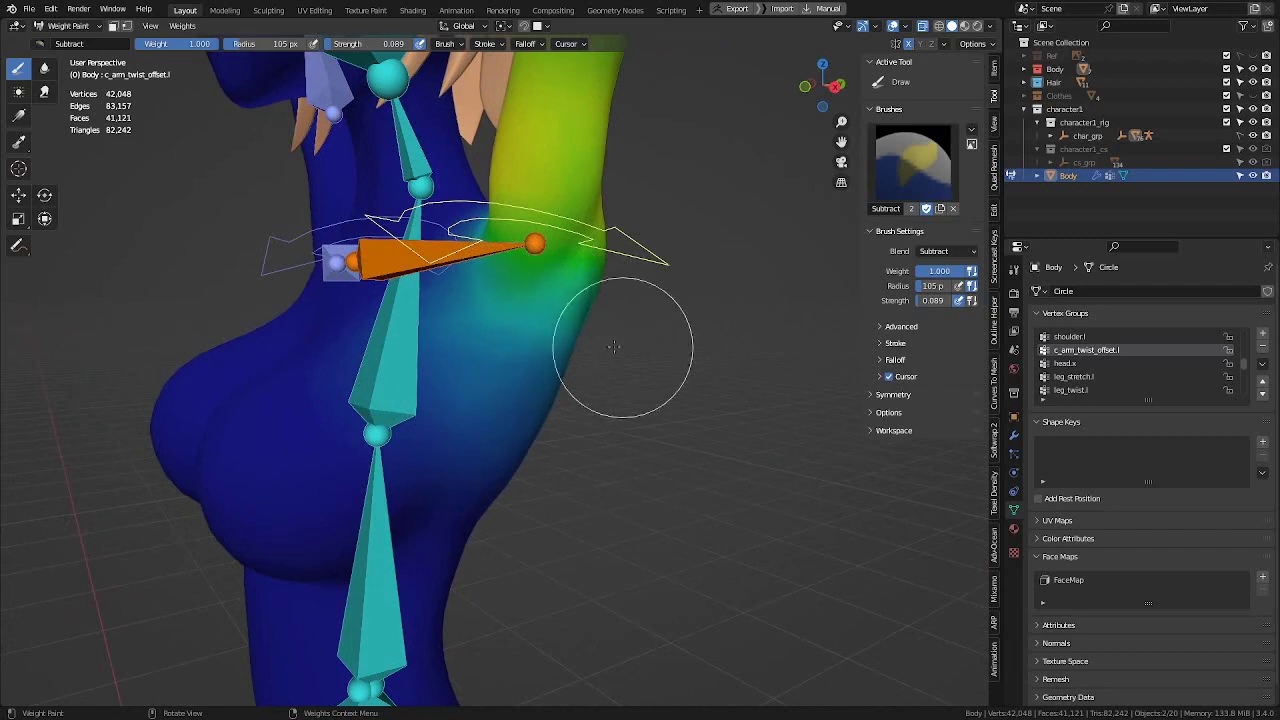
Step: Lightly subtract c_arm_twist_offset.l weight along the outer edge of the left armpit in front view
middle_drag(397, 280, 446, 278)
shift+middle_drag(713, 267, 709, 321)
scroll(628, 334, down, 1)
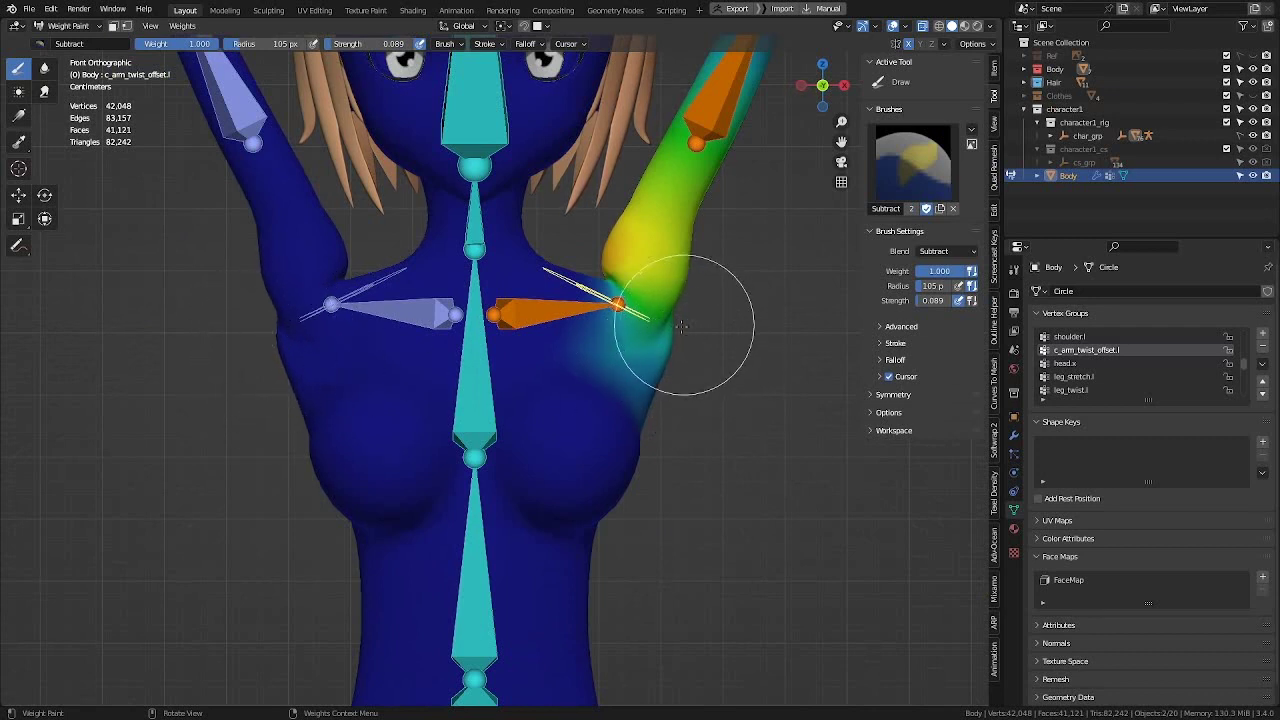
drag(666, 343, 669, 348)
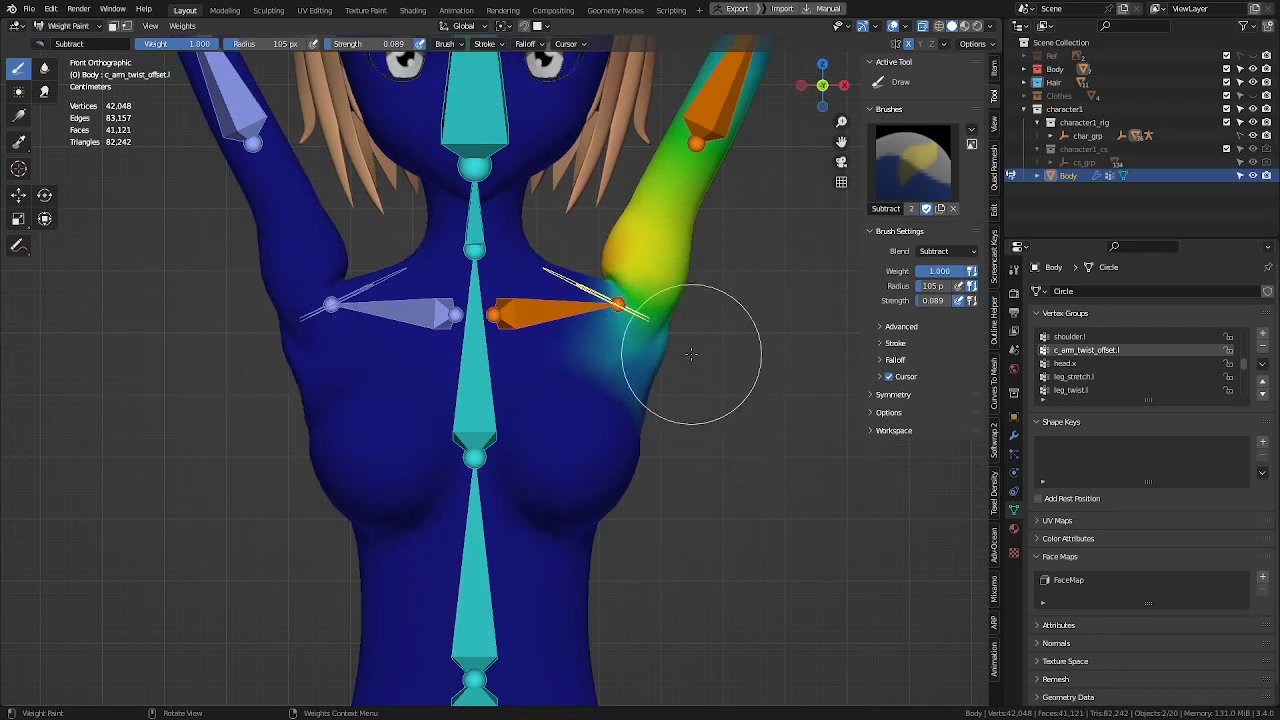
Step: Switch to the Blur brush and check the c_arm_twist_offset.l weights around the left armpit from the side and front
middle_drag(708, 401, 283, 266)
click(44, 68)
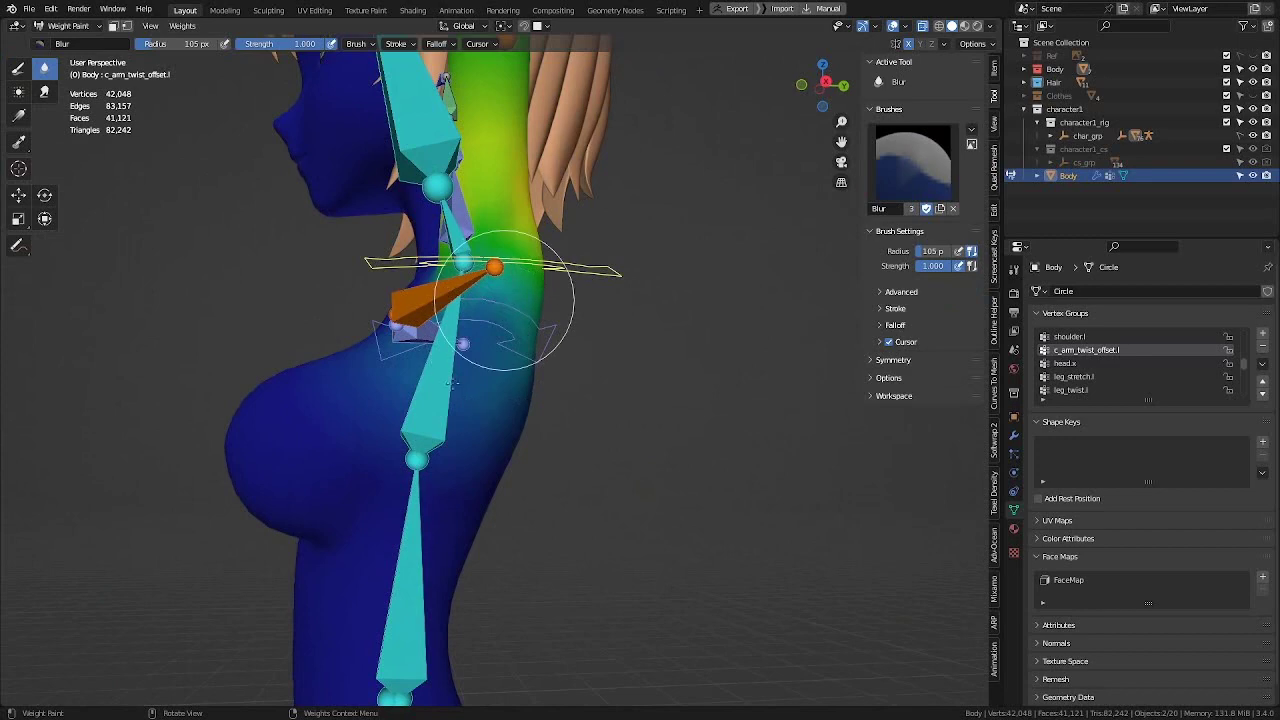
middle_drag(543, 354, 550, 352)
scroll(680, 280, up, 3)
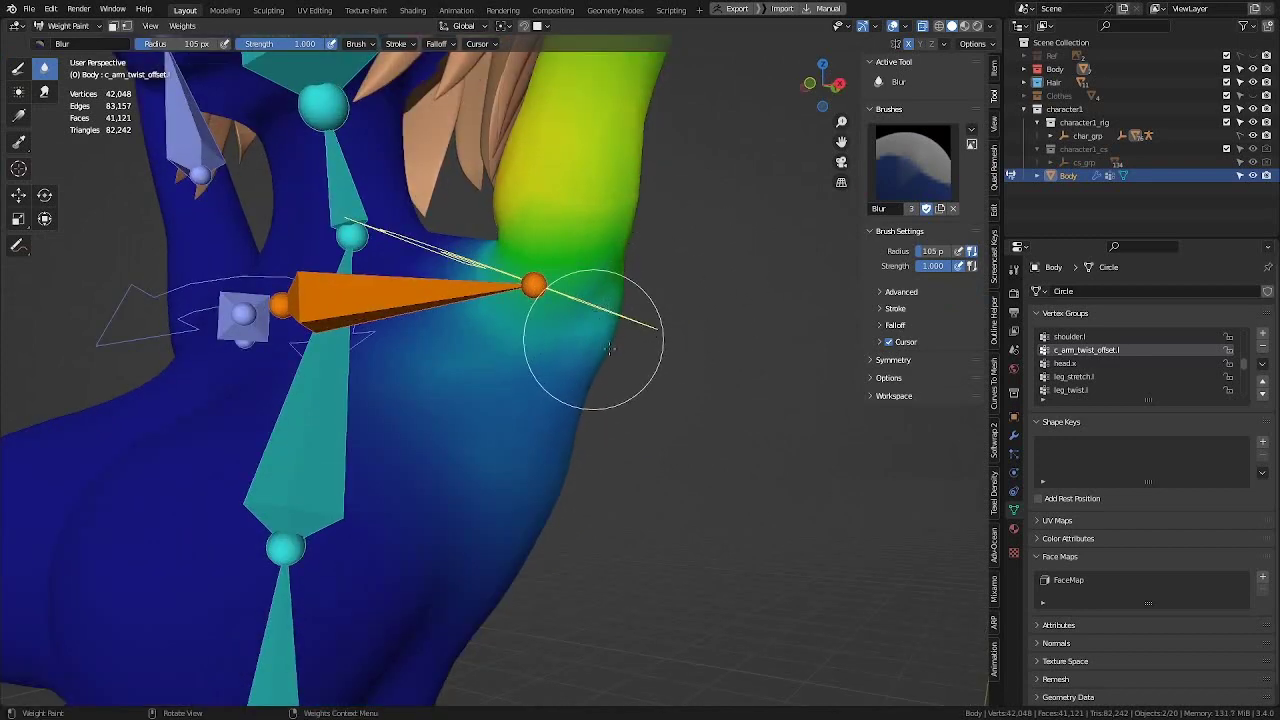
scroll(590, 435, down, 3)
middle_drag(590, 435, 708, 400)
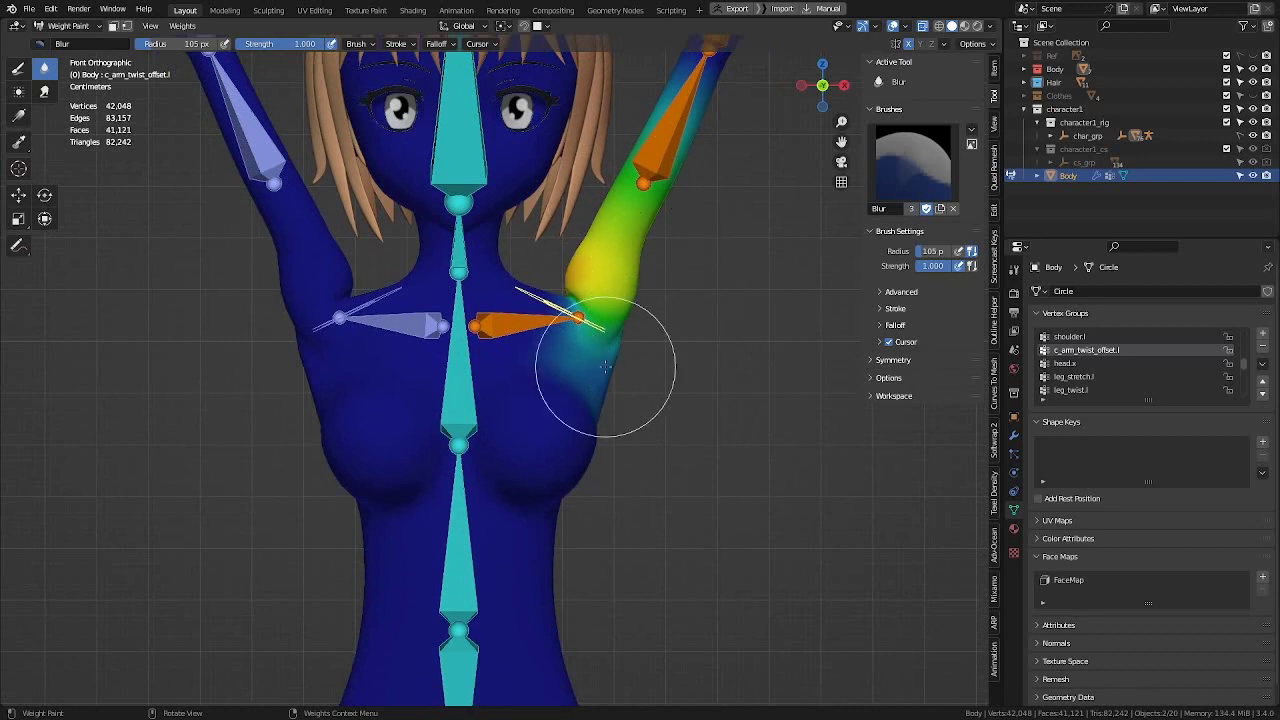
Step: Hide the Body's Subdivision modifier in the viewport and turn on the wireframe overlay
click(1014, 436)
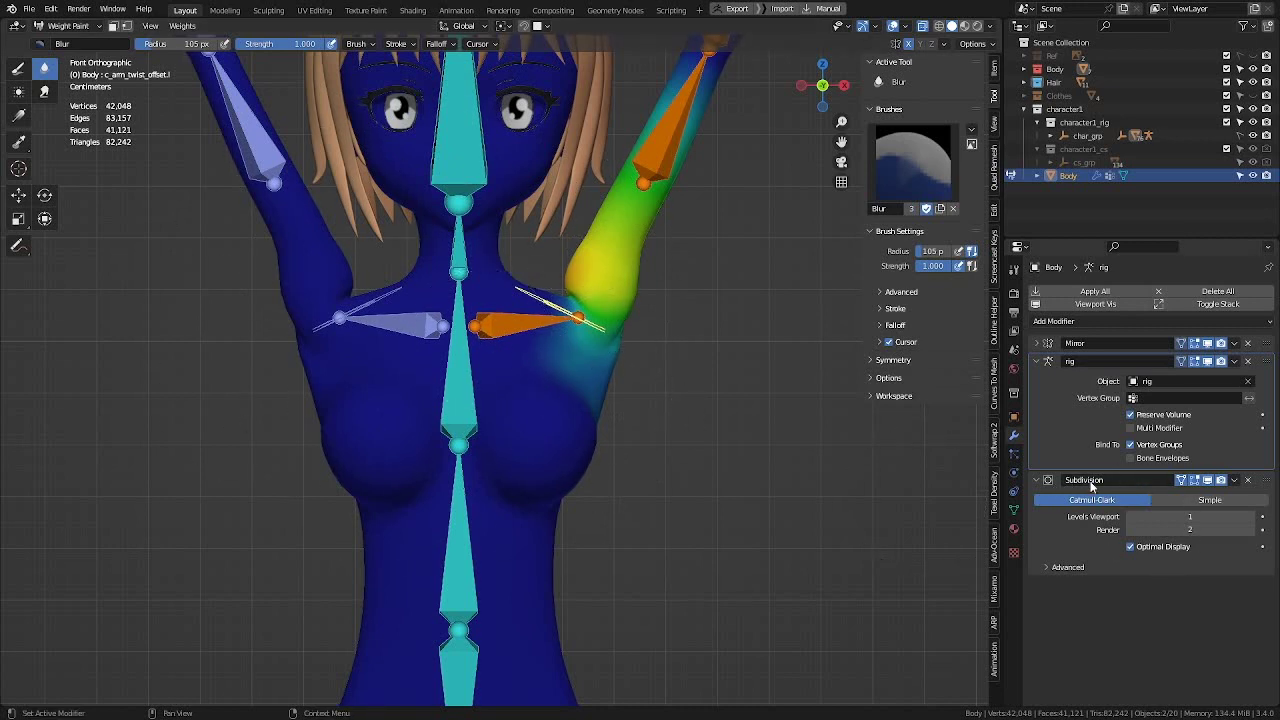
click(1220, 481)
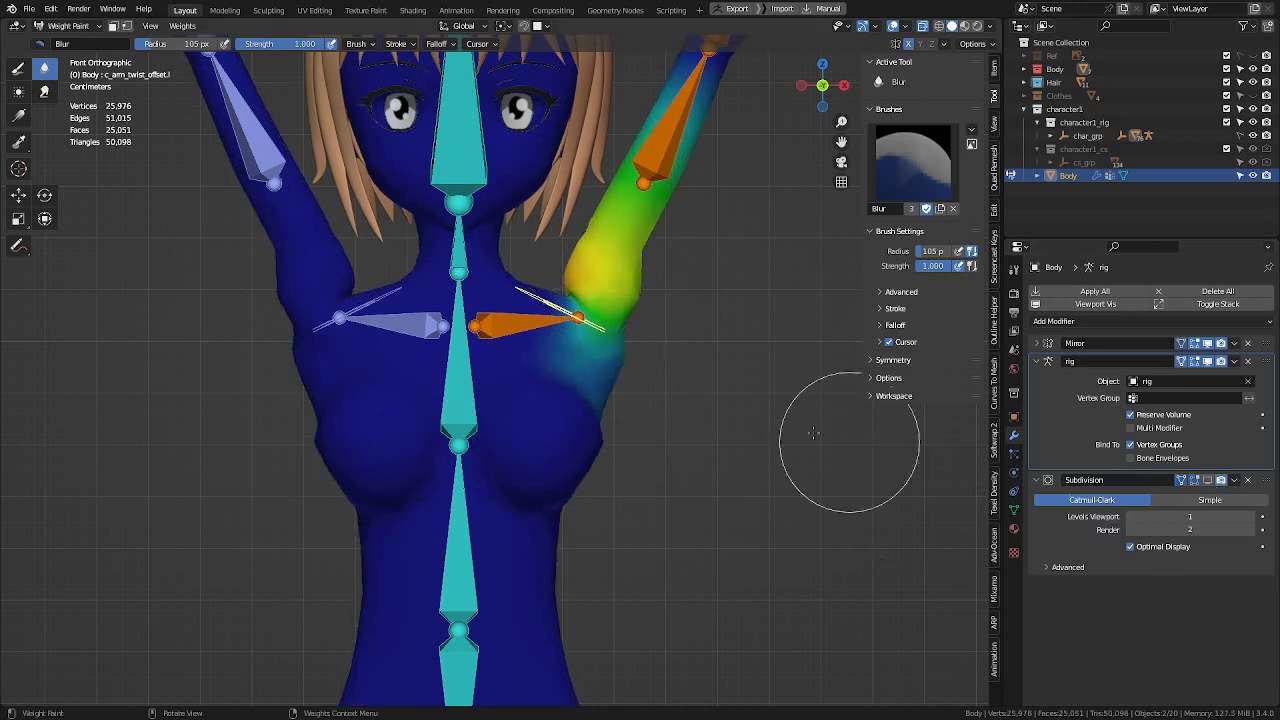
key(q)
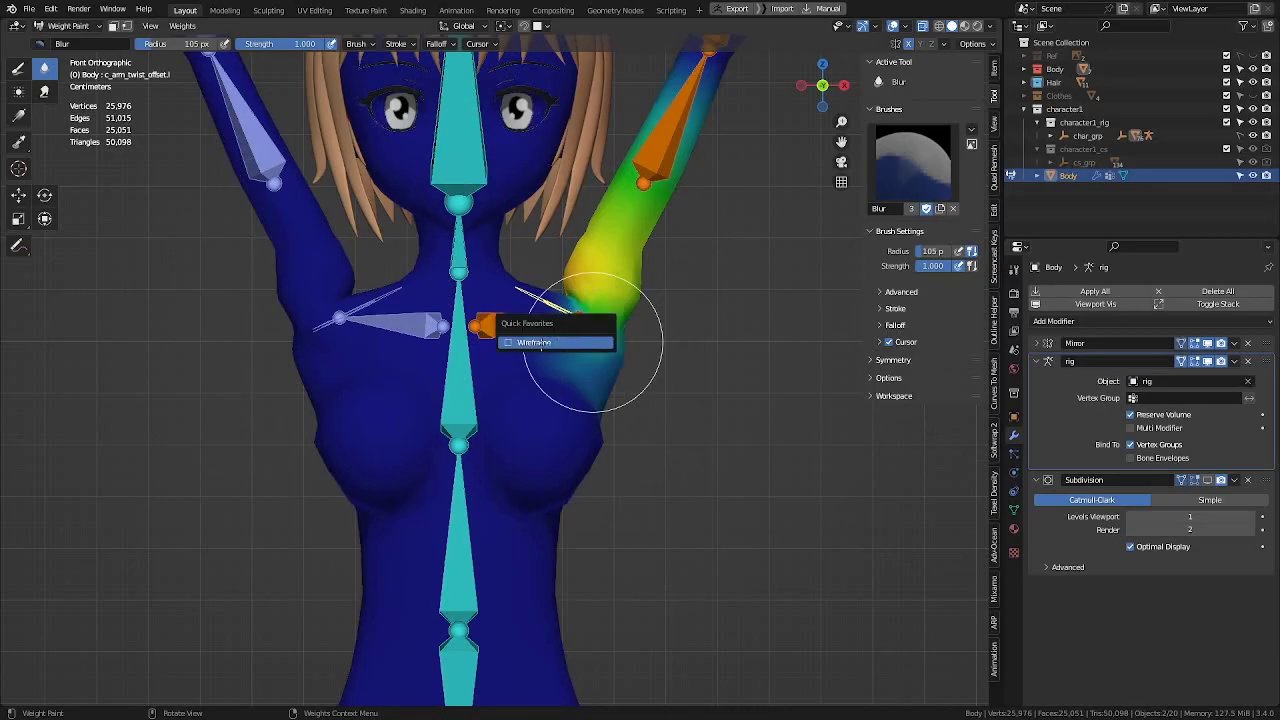
click(540, 342)
middle_drag(694, 343, 430, 355)
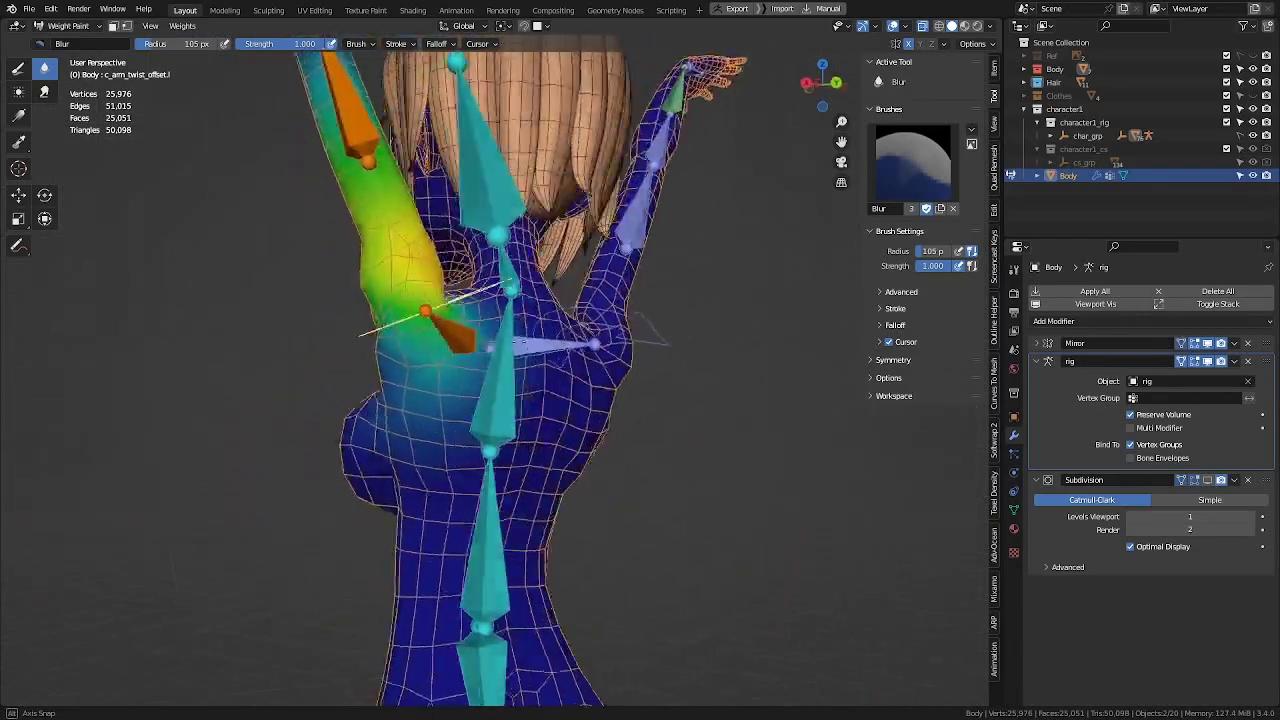
mouse_move(523, 342)
middle_down()
mouse_move(455, 350)
mouse_move(757, 388)
mouse_move(473, 287)
mouse_move(557, 286)
mouse_move(571, 255)
mouse_move(634, 347)
mouse_move(590, 360)
middle_up()
scroll(455, 350, up, 3)
key(KP_1)
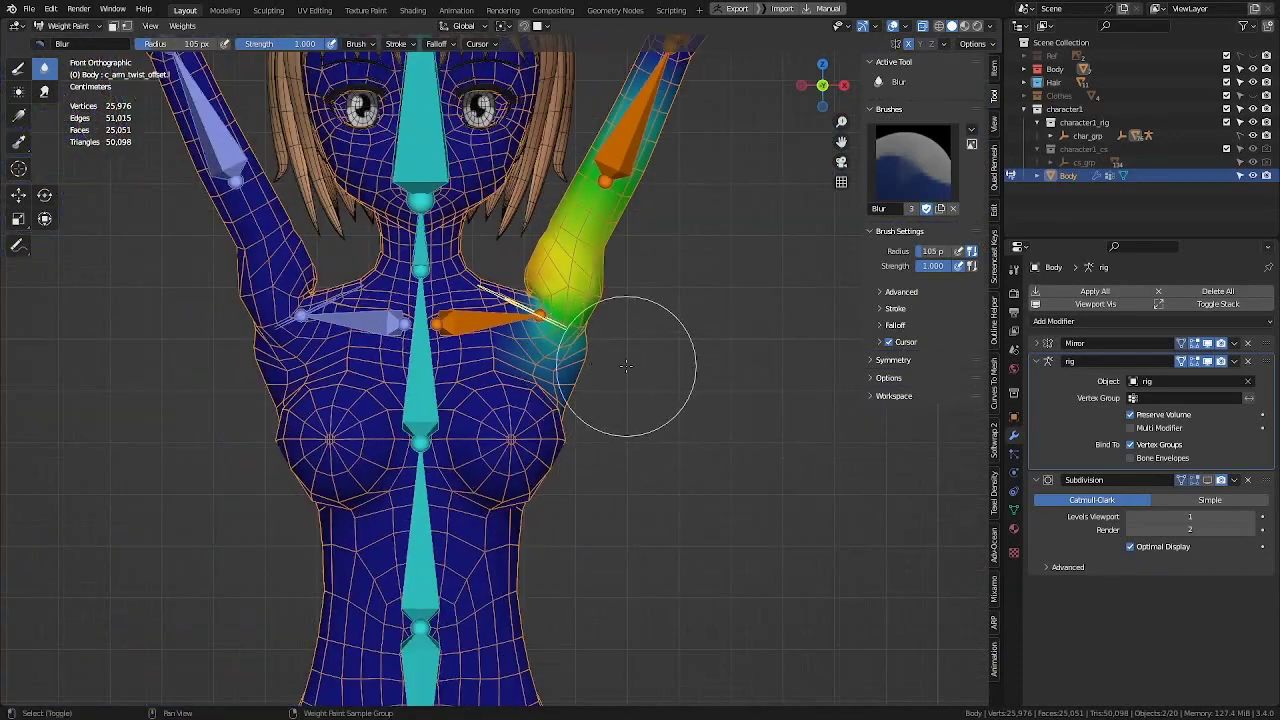
Step: Set the Zero Weights option of the weight paint overlay to Active
click(907, 27)
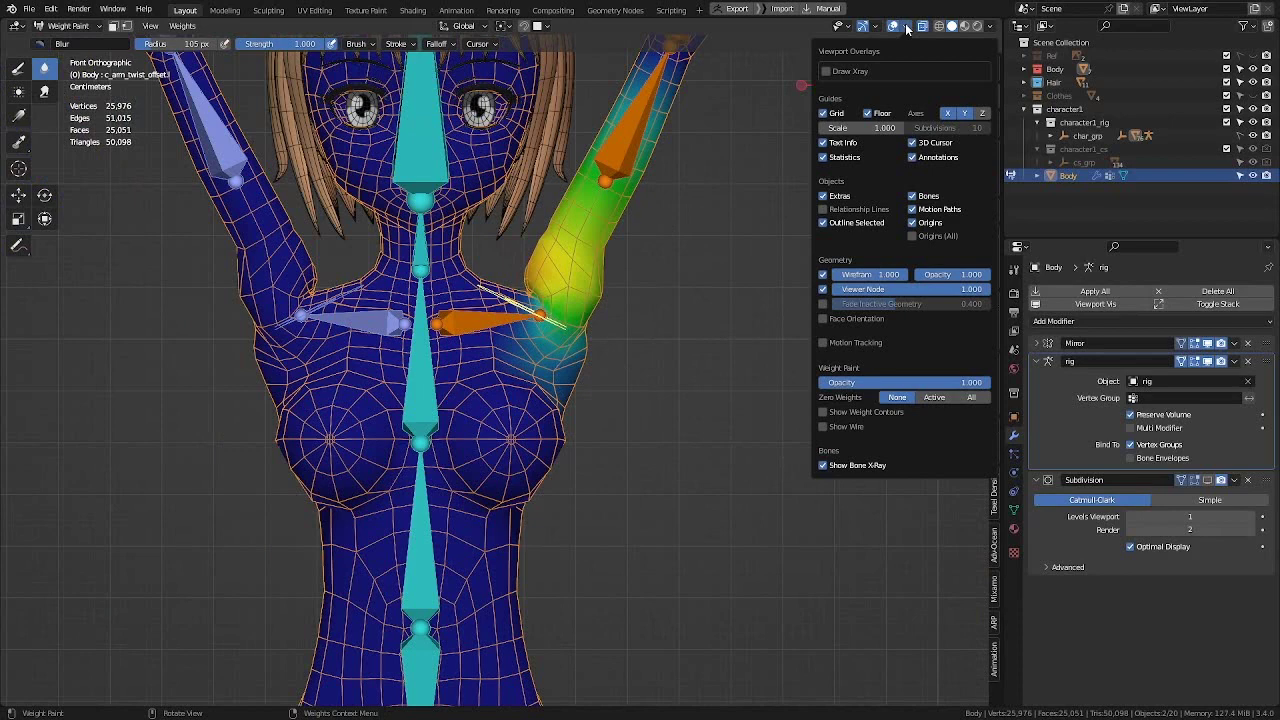
key(n)
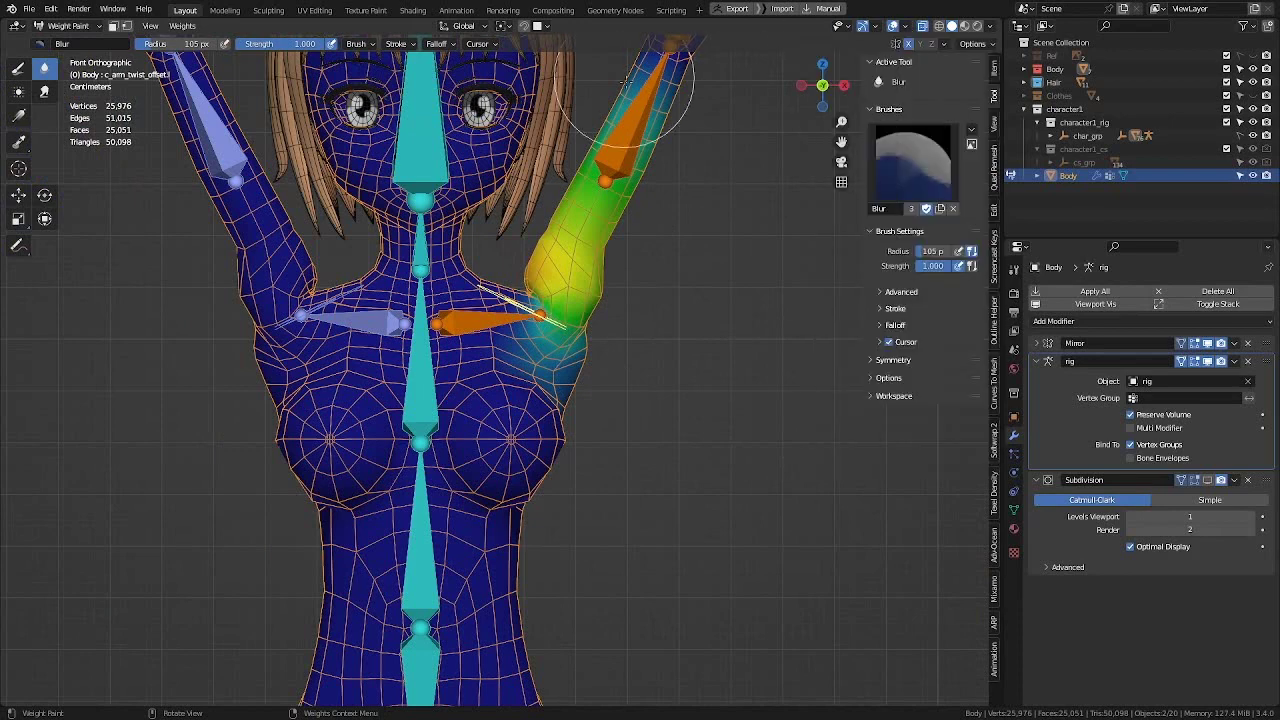
click(905, 27)
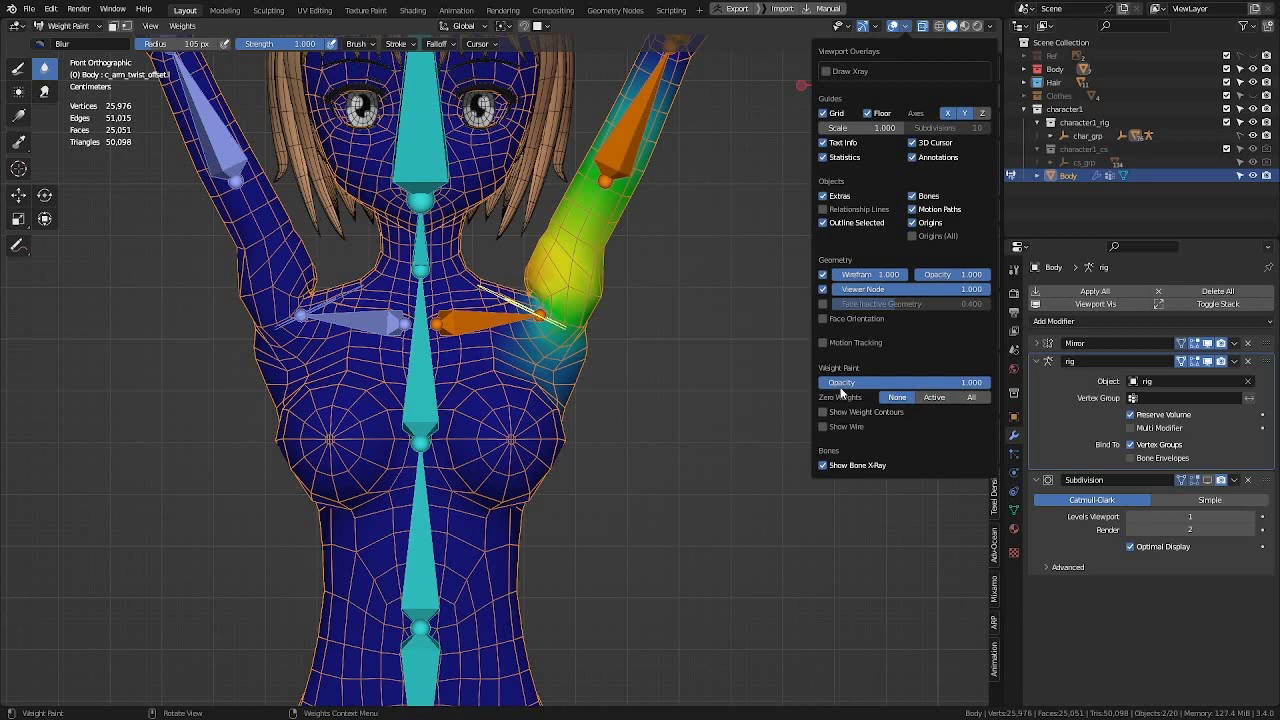
click(932, 398)
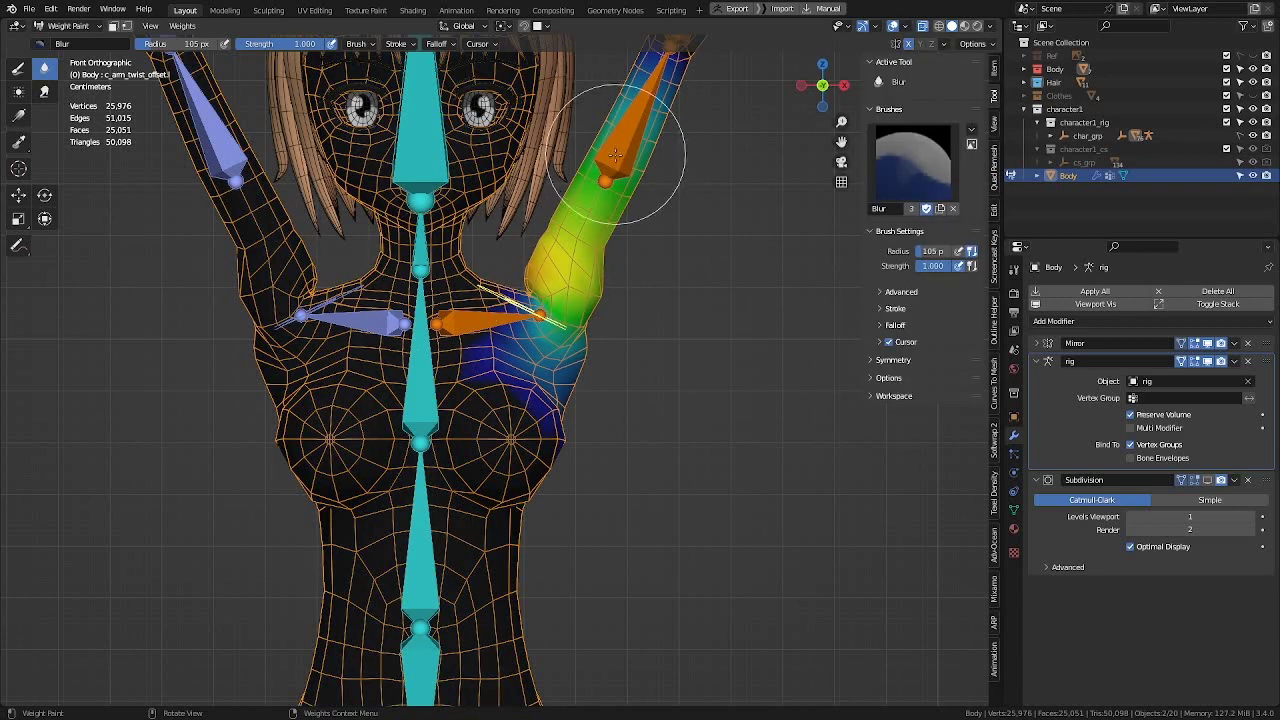
Step: Examine how far the c_arm_twist_offset.l weights reach over the chest, armpit and upper arm
shift+middle_drag(598, 206, 599, 337)
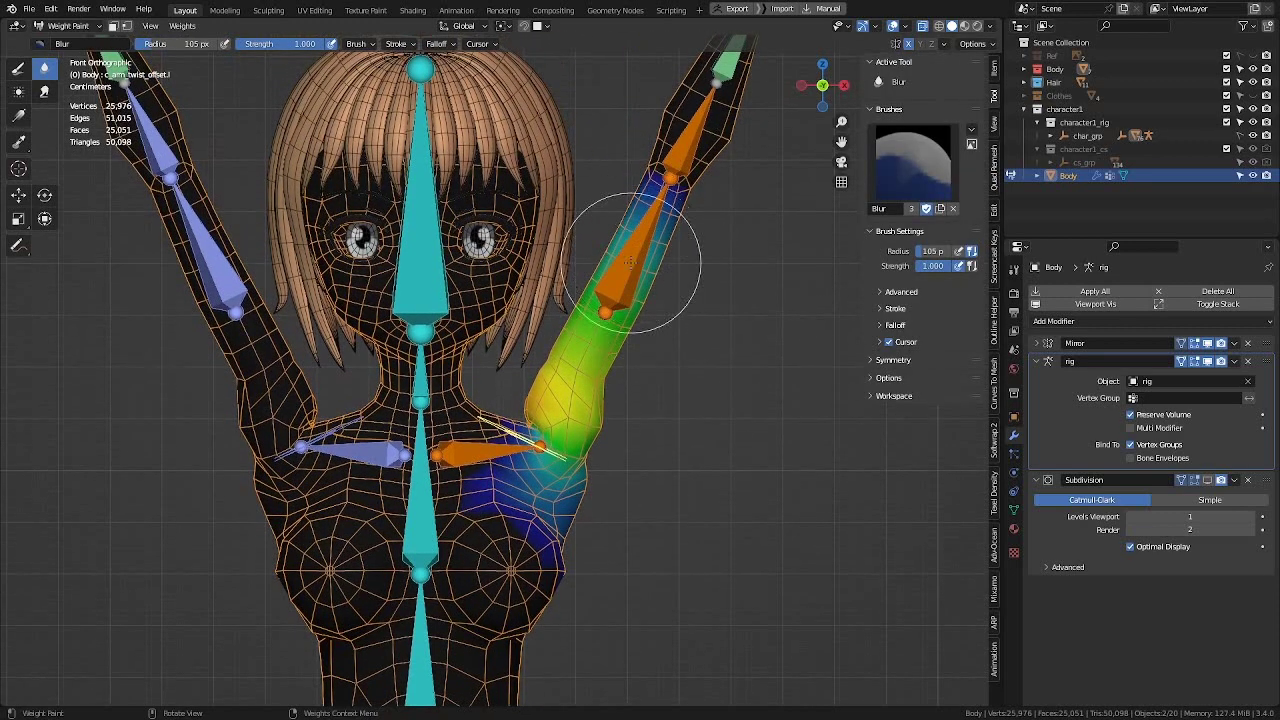
shift+middle_drag(551, 466, 593, 335)
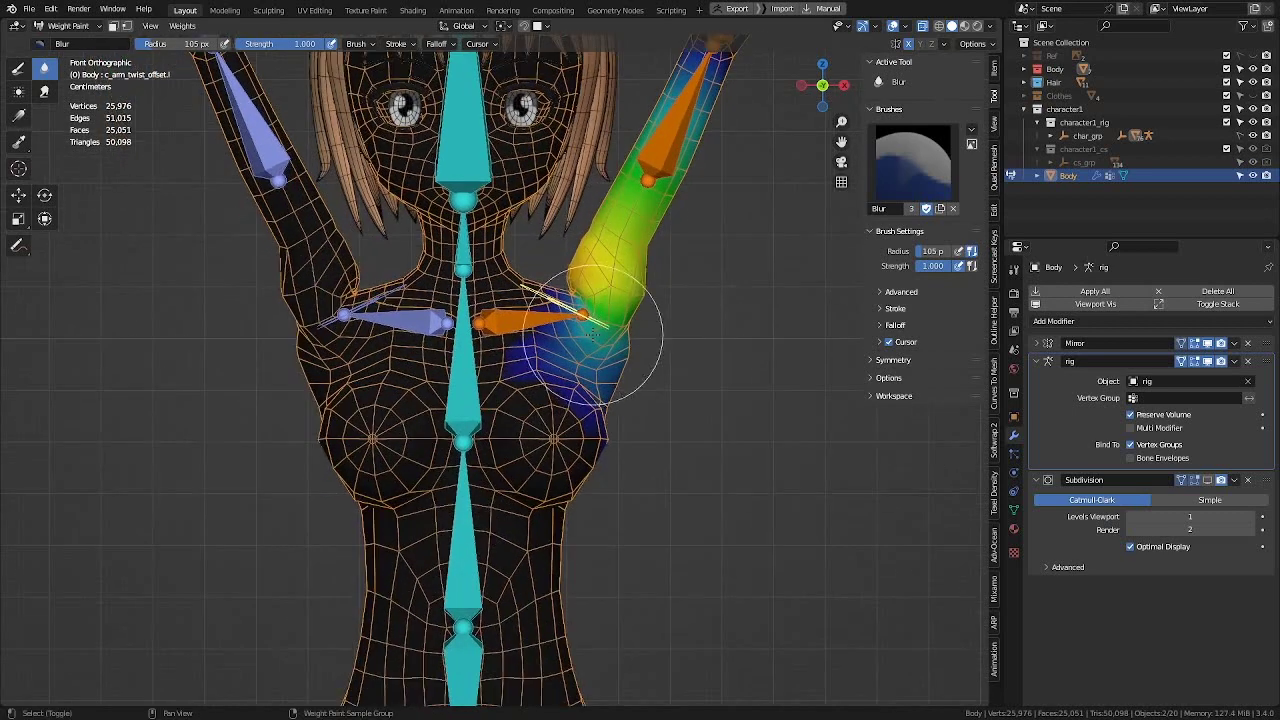
scroll(500, 420, up, 4)
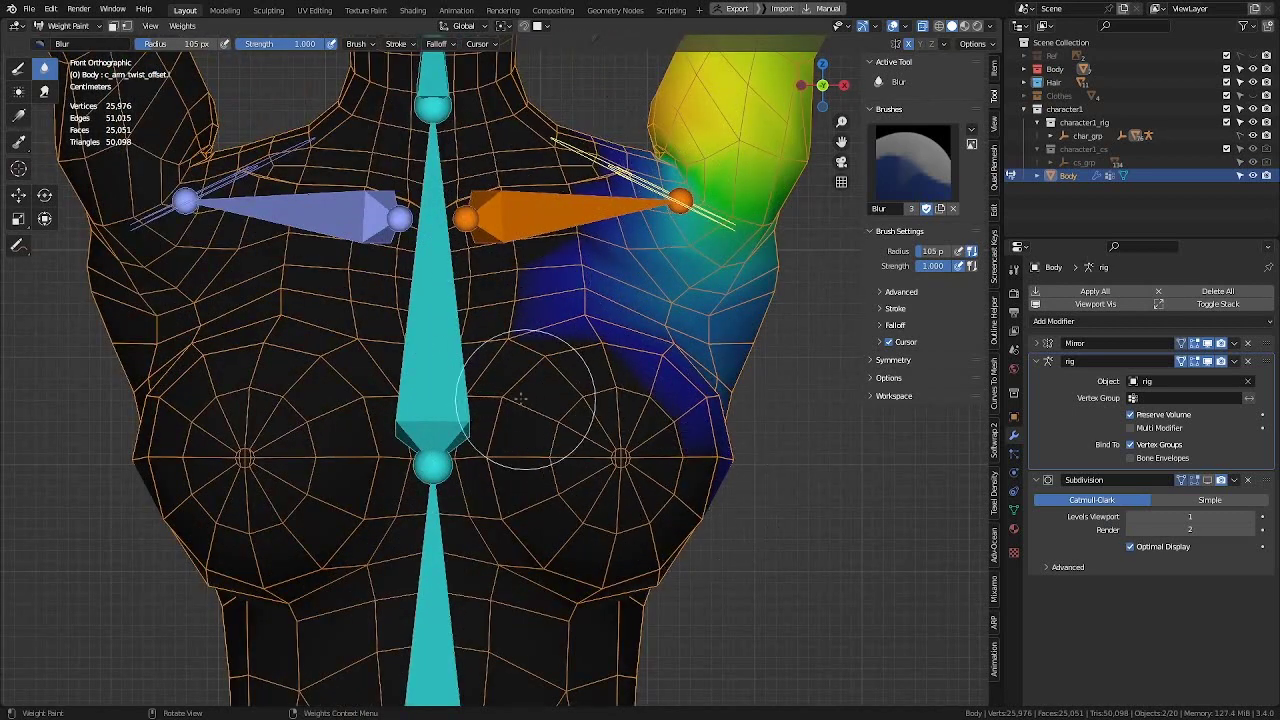
middle_drag(805, 500, 716, 498)
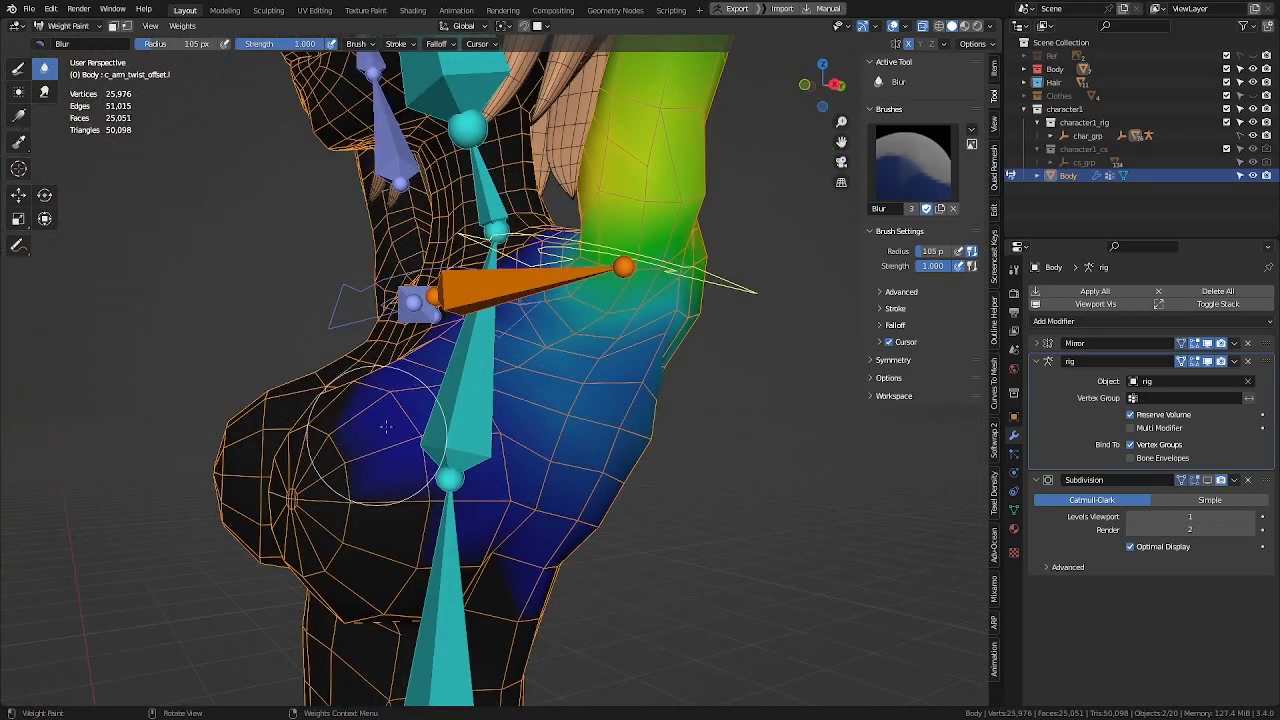
middle_drag(385, 427, 484, 613)
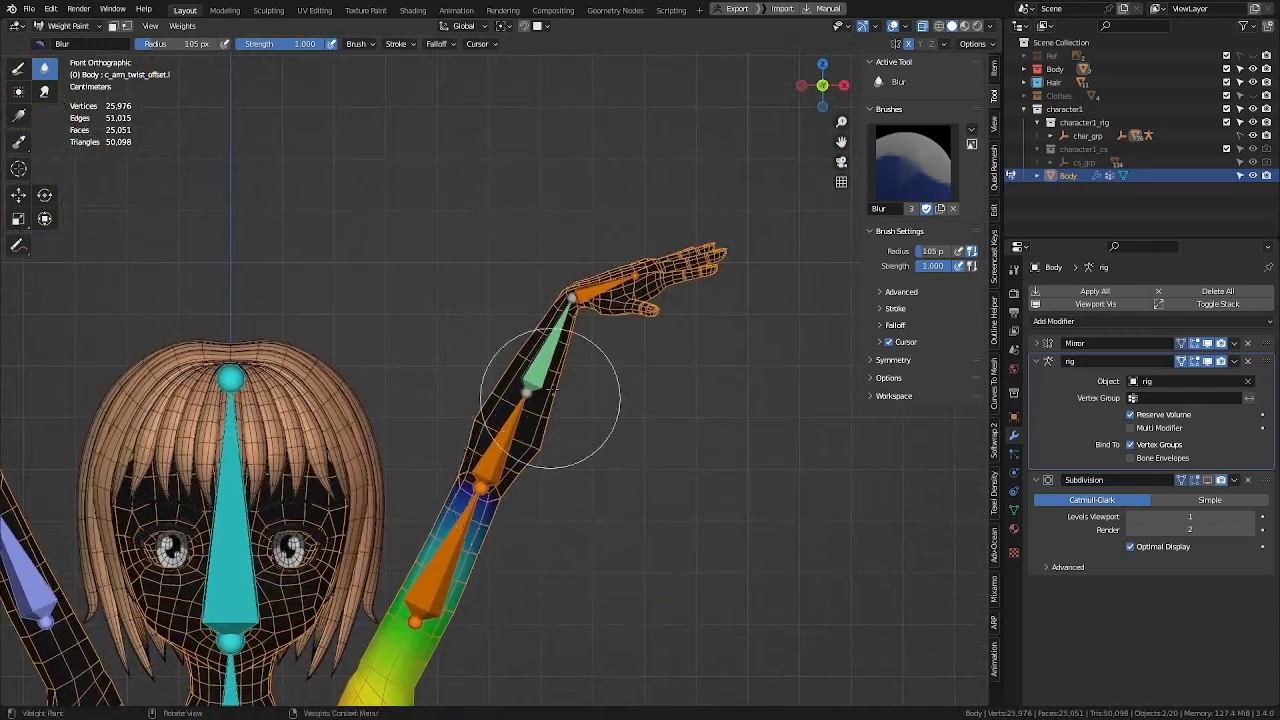
Step: Select the hand.l bone and examine its weights across the palm, fingers and wrist
middle_drag(550, 398, 615, 360)
scroll(615, 360, up, 2)
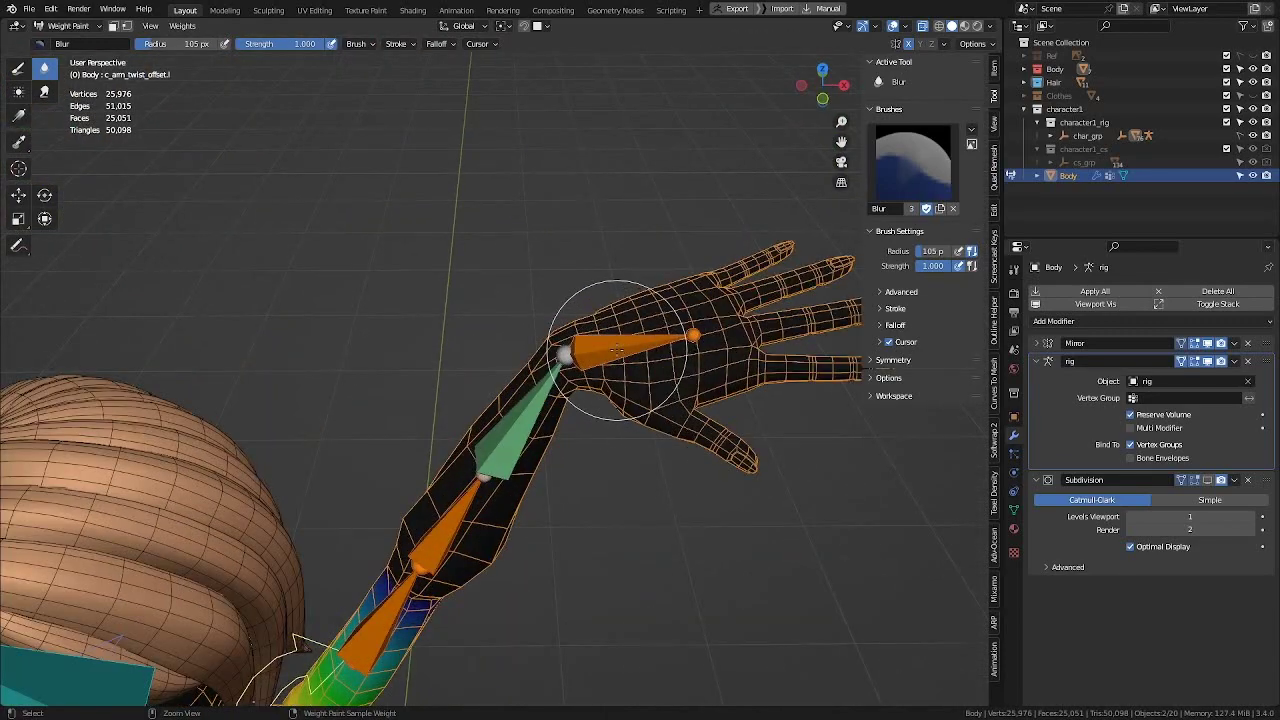
ctrl+click(617, 348)
middle_drag(667, 327, 975, 372)
middle_drag(540, 298, 690, 505)
scroll(700, 405, up, 4)
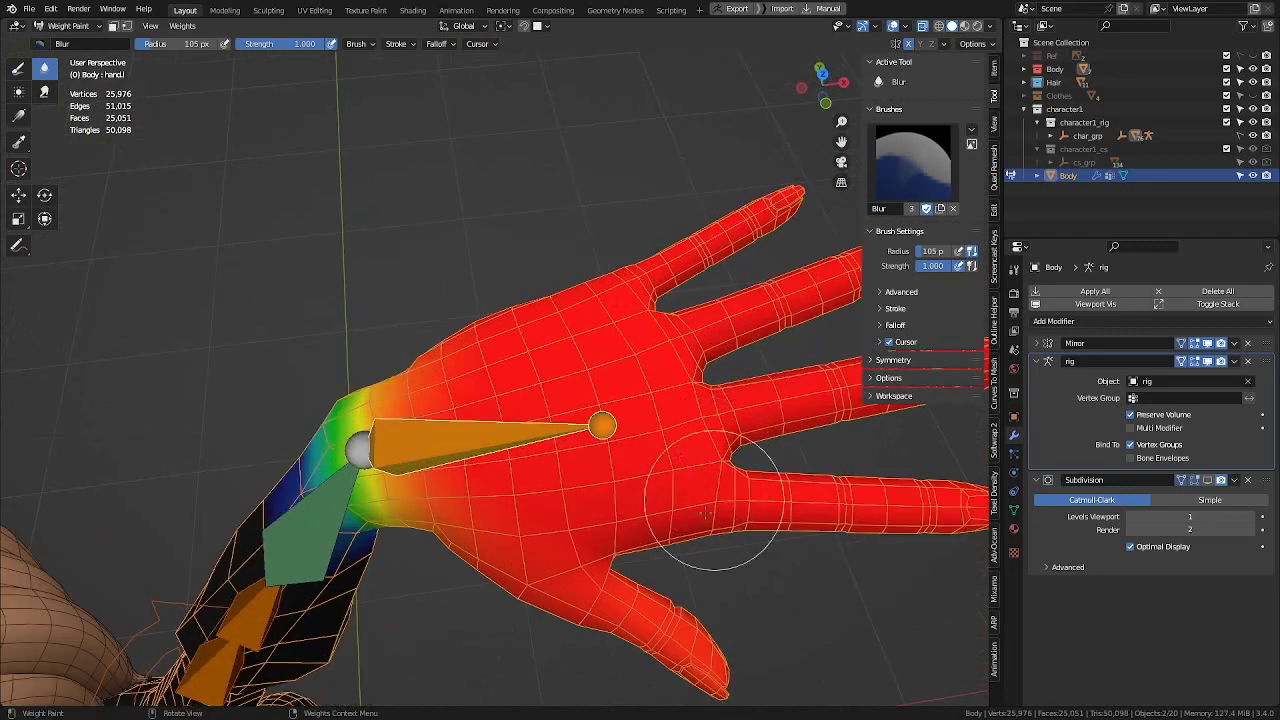
Step: Select forearm_twist.l and forearm_stretch.l in turn and compare how their weights blend along the left forearm
mouse_move(700, 243)
middle_down()
mouse_move(580, 335)
mouse_move(550, 341)
mouse_move(640, 280)
mouse_move(537, 280)
middle_up()
scroll(550, 341, down, 3)
scroll(540, 267, up, 4)
ctrl+click(549, 264)
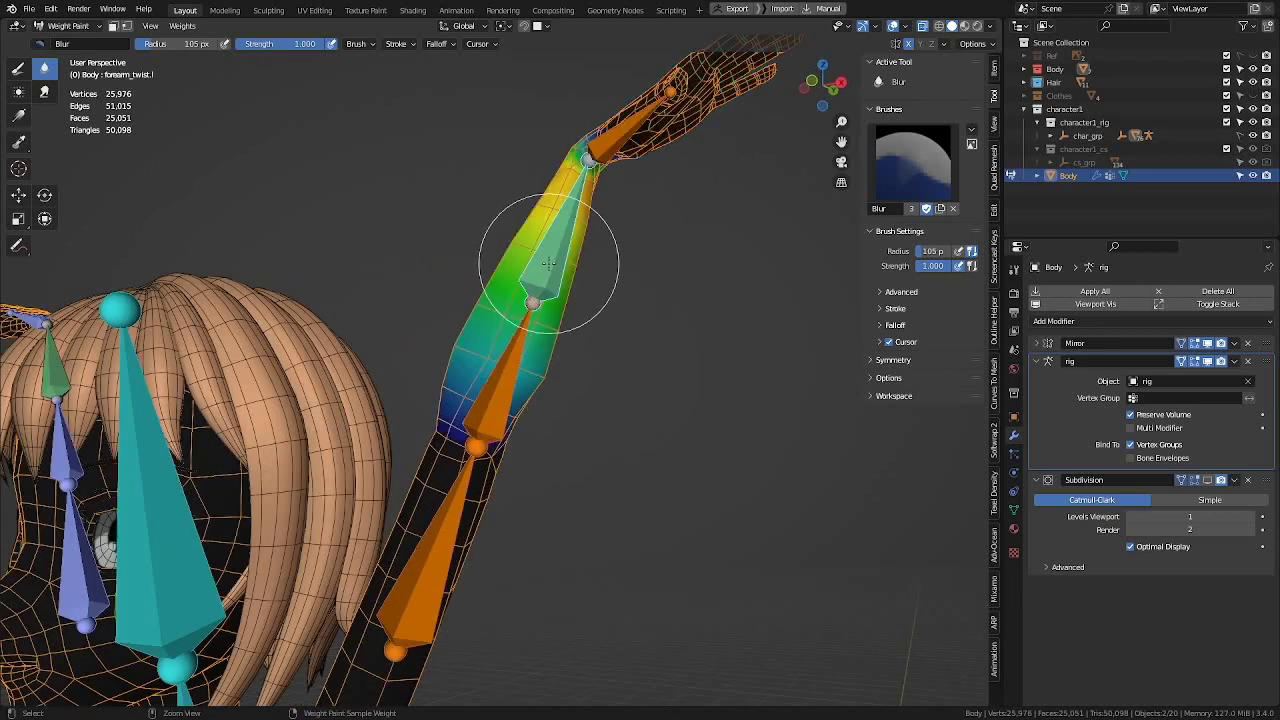
ctrl+click(503, 395)
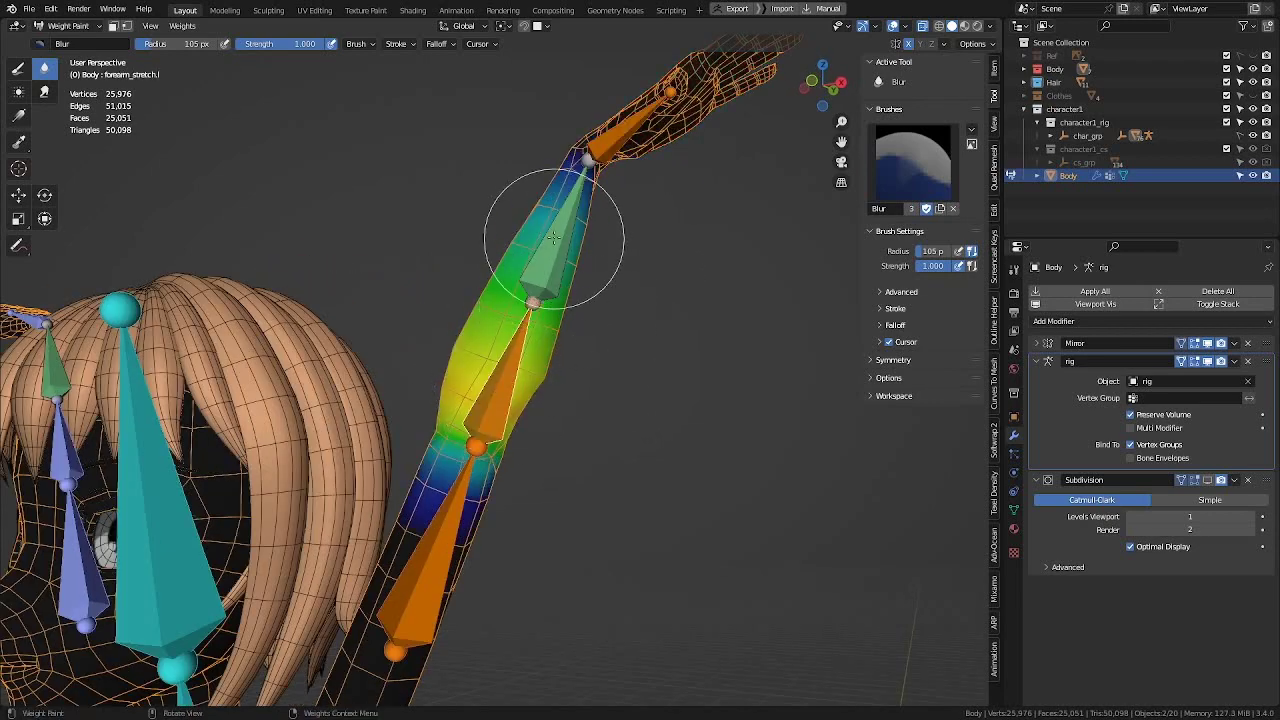
middle_drag(573, 317, 620, 310)
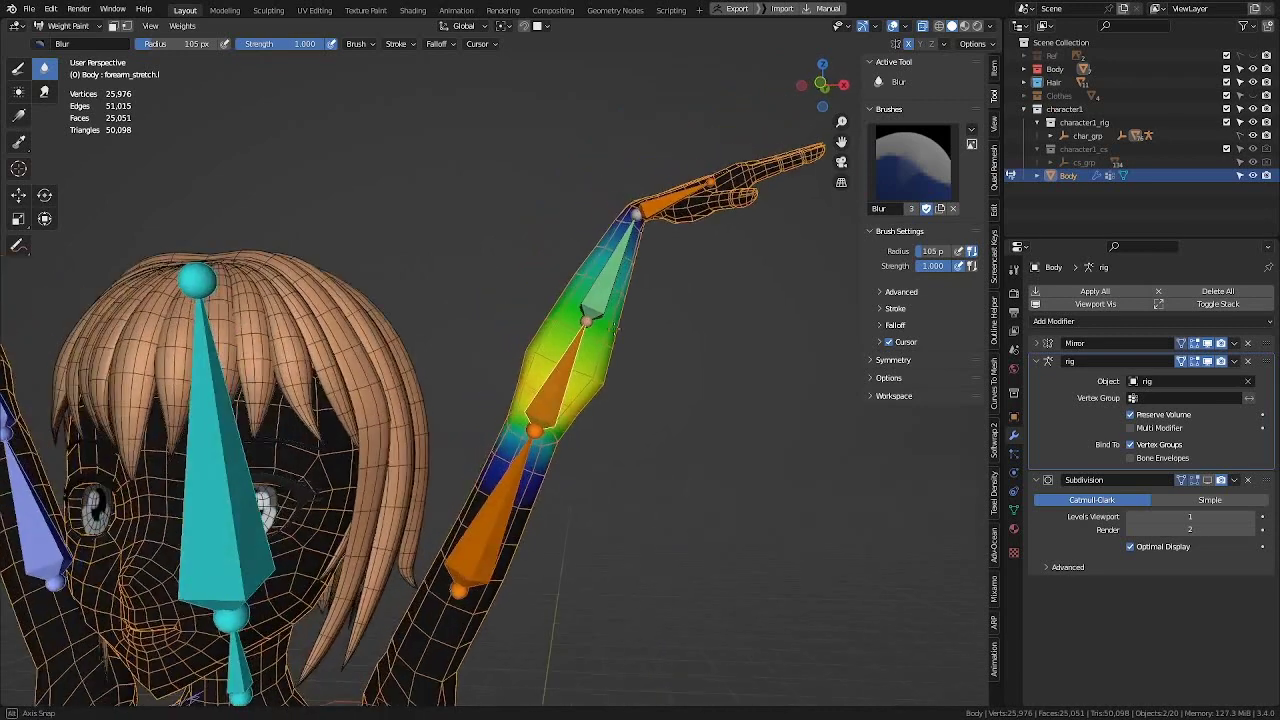
scroll(587, 362, up, 3)
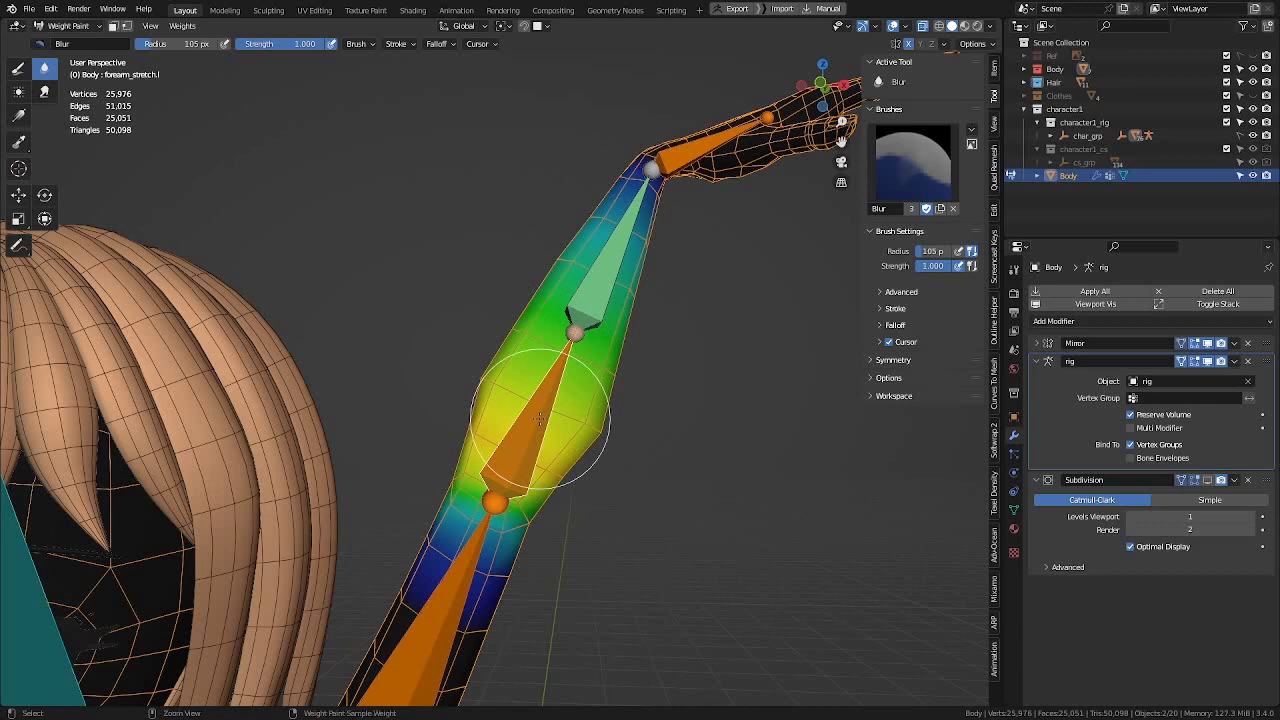
ctrl+click(615, 272)
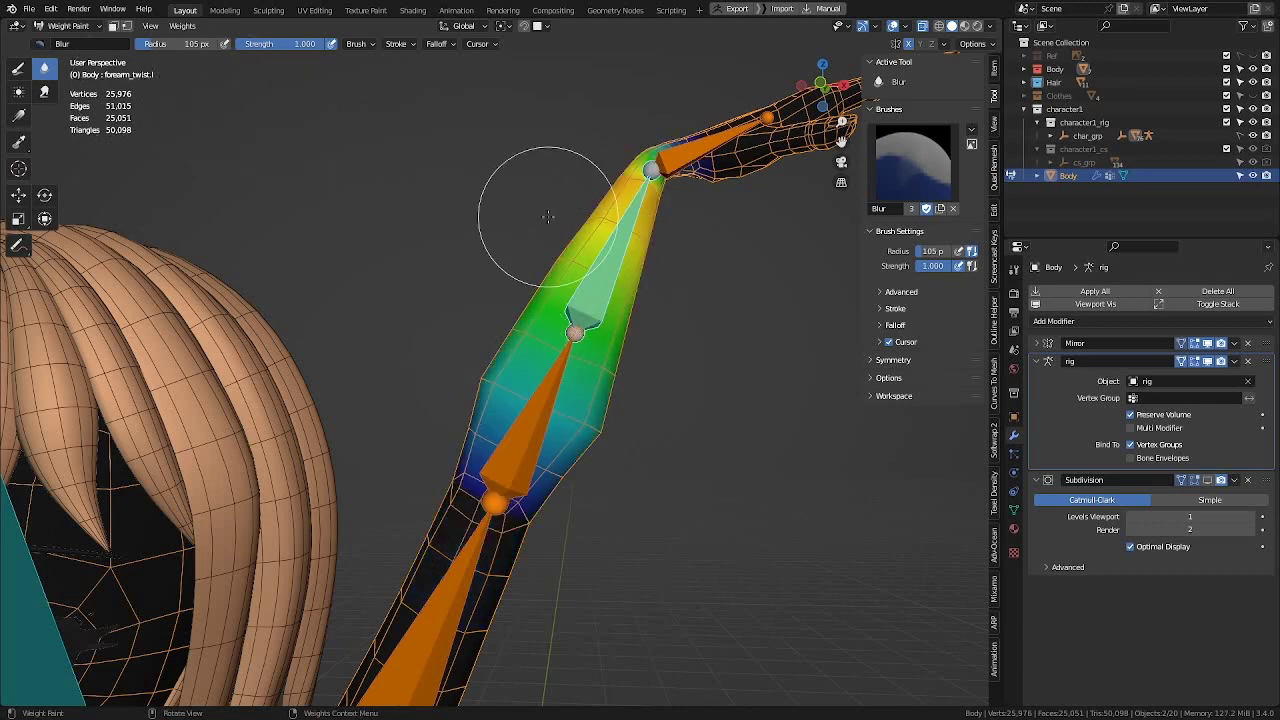
mouse_move(586, 329)
middle_down()
mouse_move(648, 335)
mouse_move(686, 271)
middle_up()
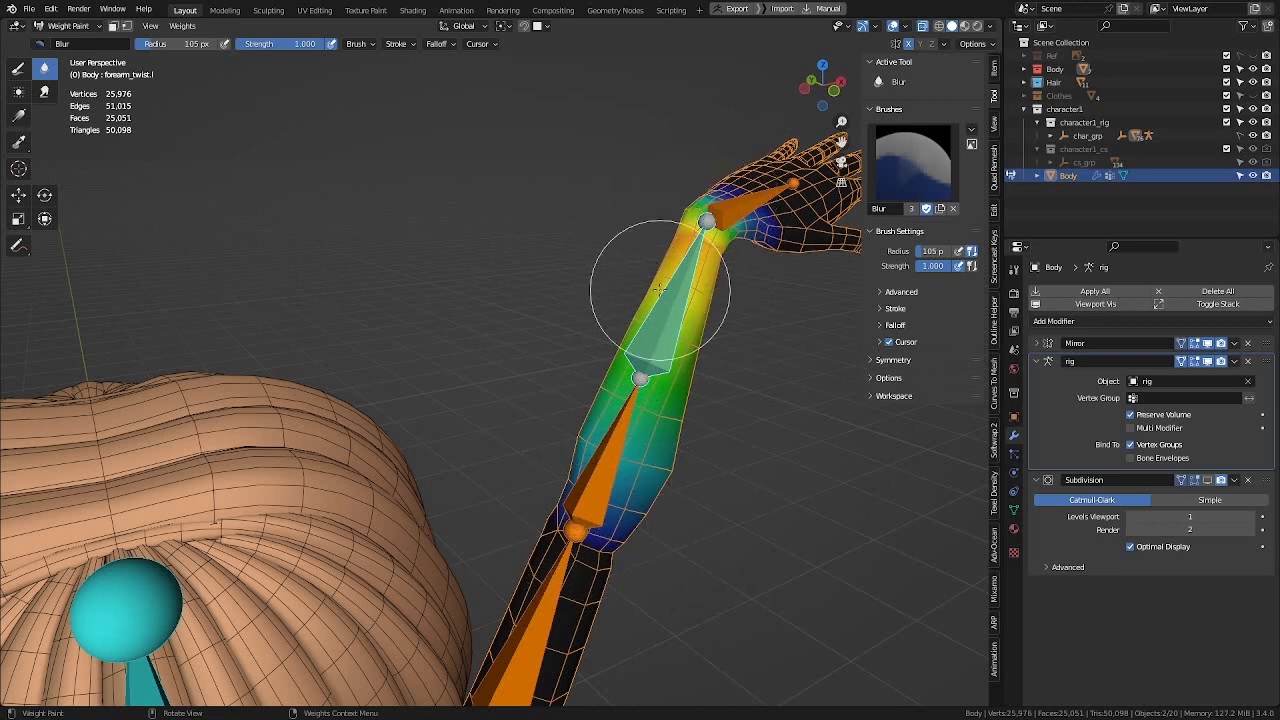
Step: Return to the front view of the whole figure and switch the Body from Weight Paint to Object Mode
key(KP_1)
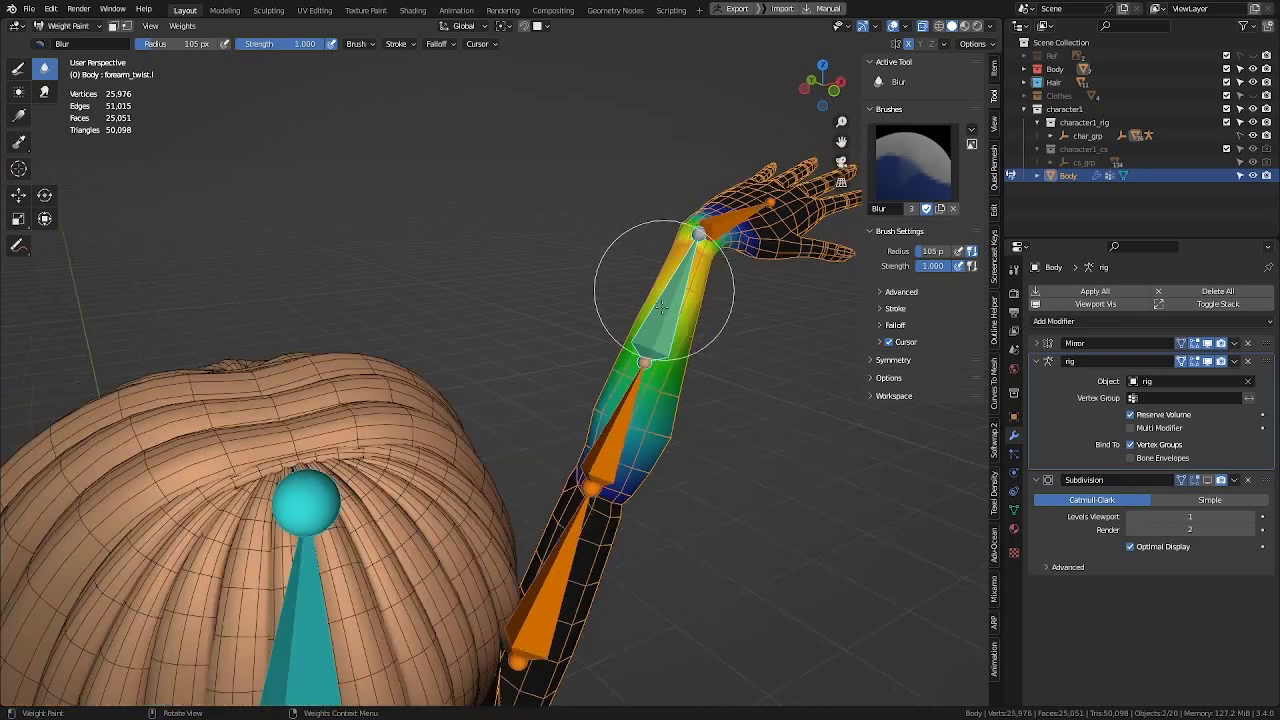
shift+middle_drag(588, 333, 626, 245)
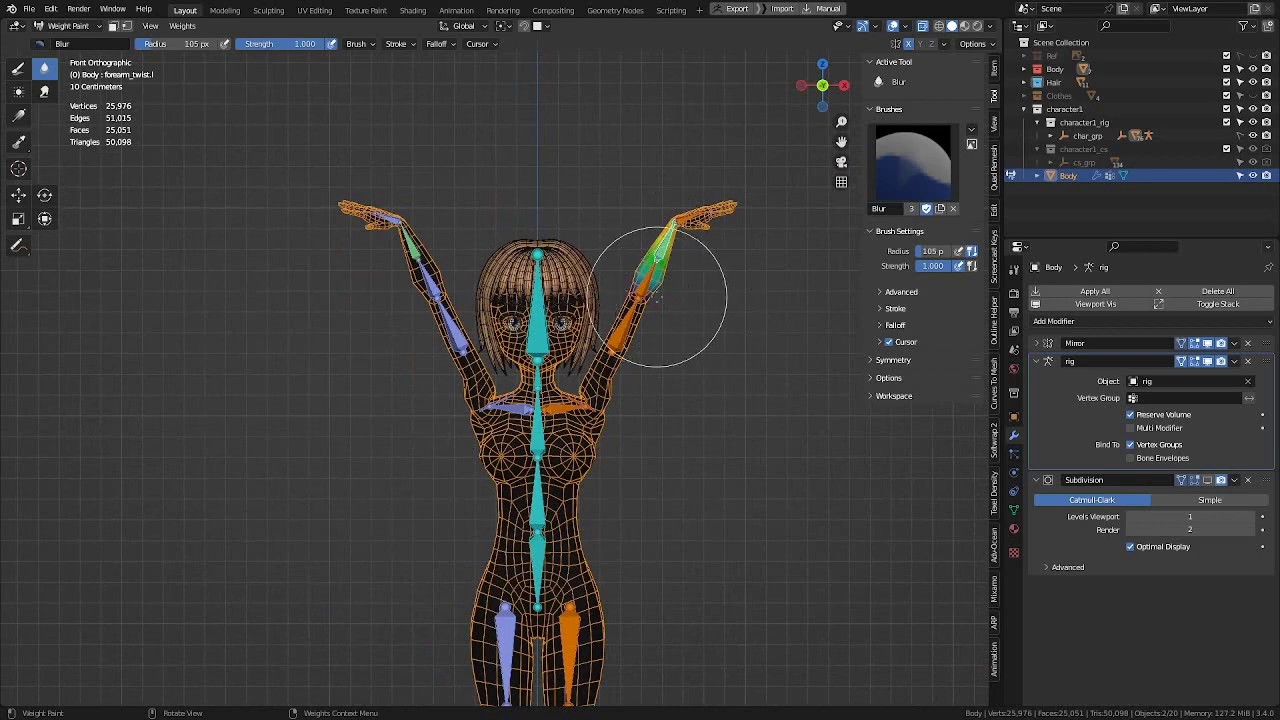
shift+middle_drag(640, 387, 597, 301)
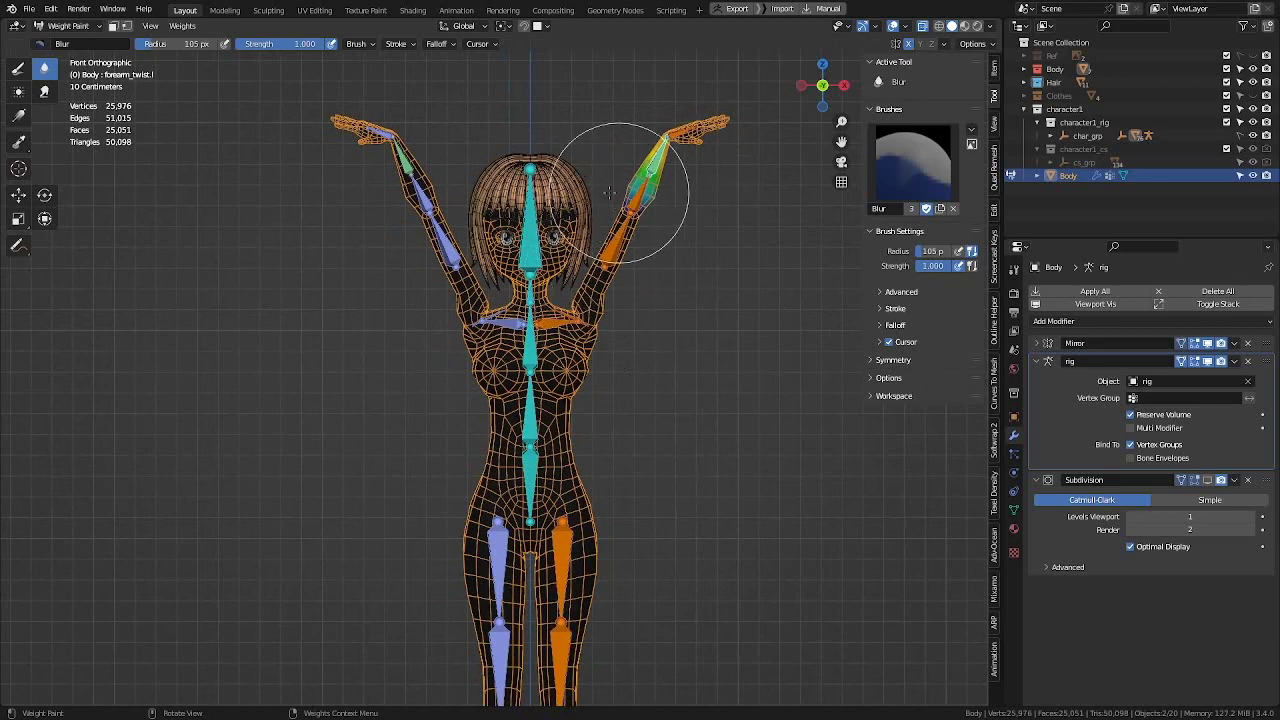
key(ctrl+Tab)
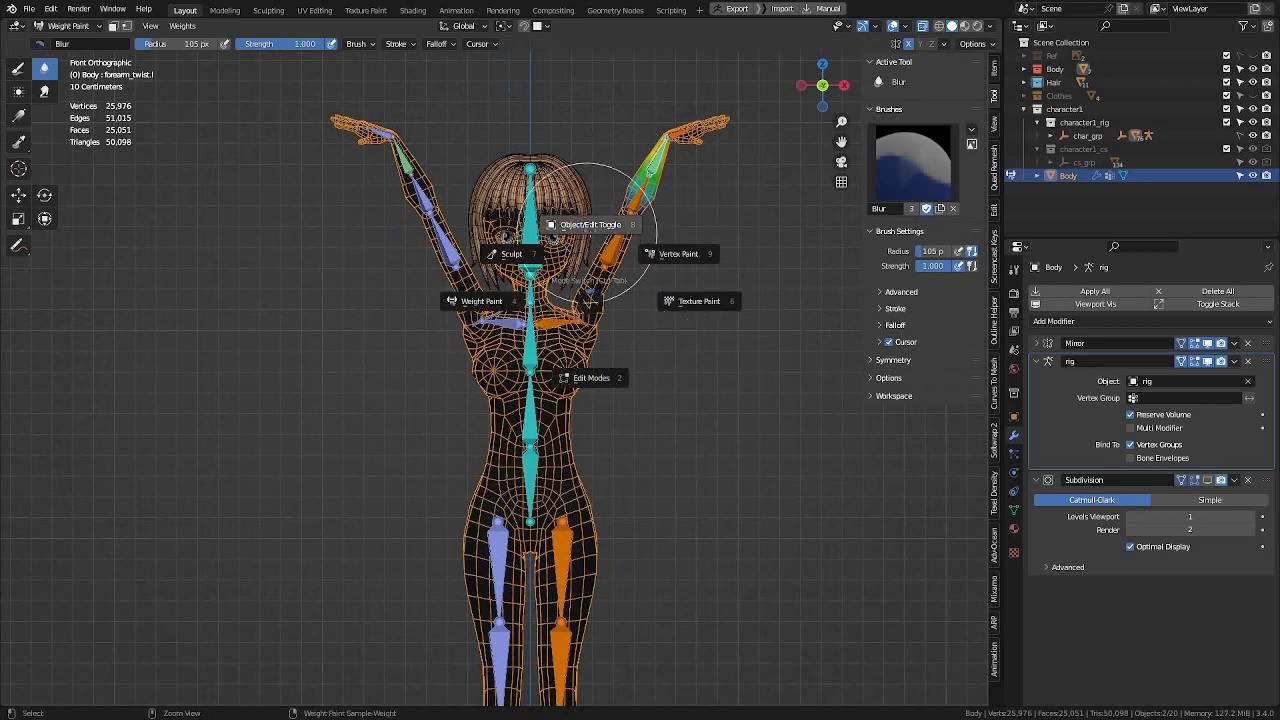
click(593, 236)
click(719, 256)
click(653, 190)
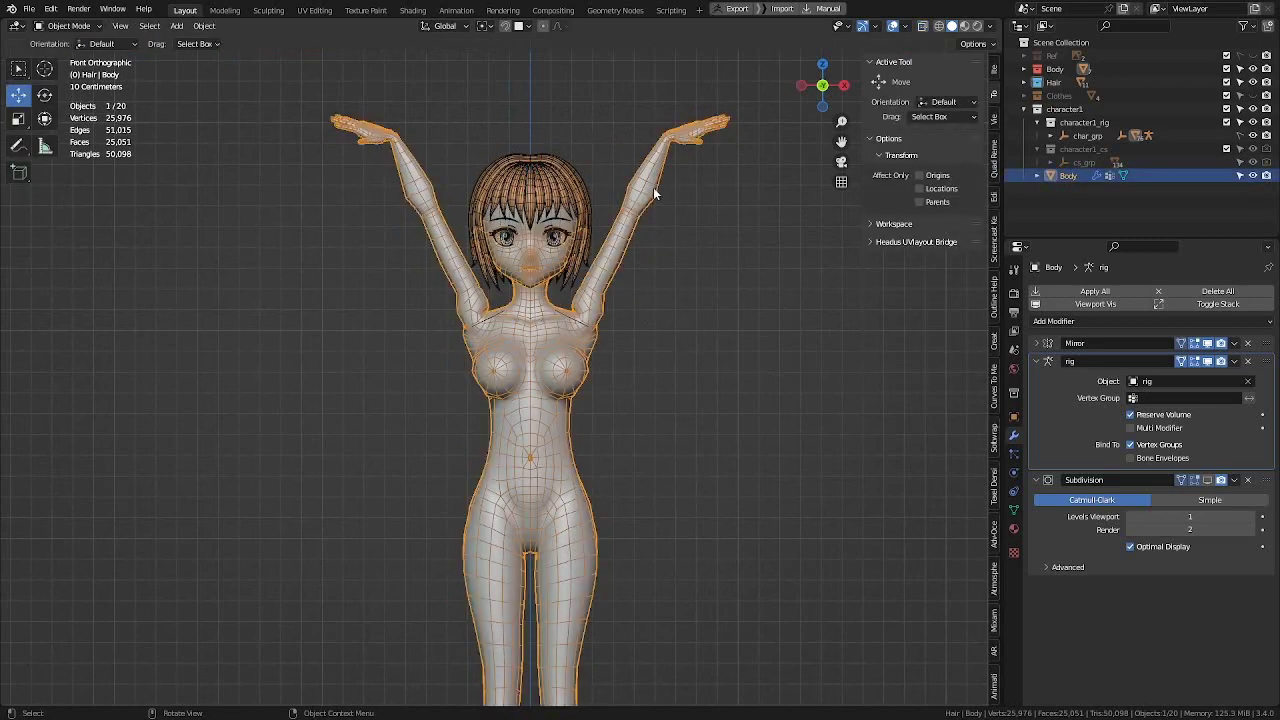
Step: Turn the Subdivision modifier's viewport display back on for the Body and select the rig armature
scroll(640, 285, up, 3)
scroll(490, 146, up, 2)
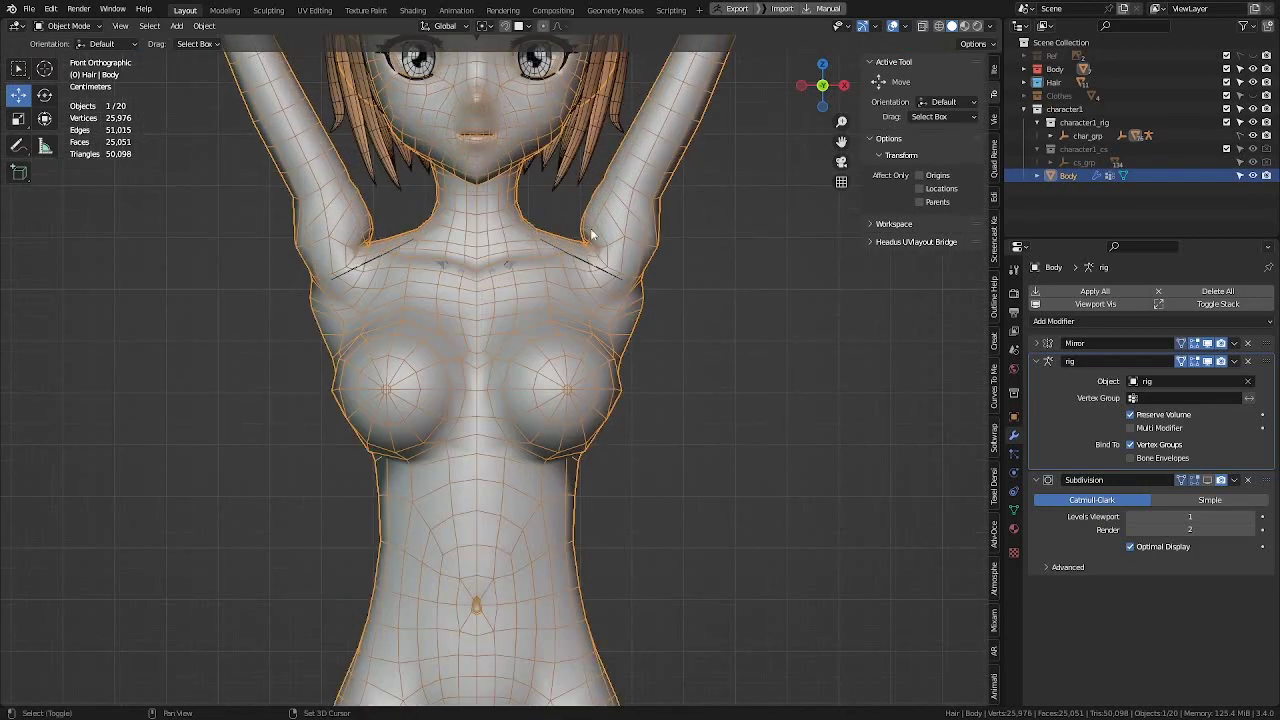
shift+middle_drag(589, 234, 591, 366)
scroll(591, 366, down, 3)
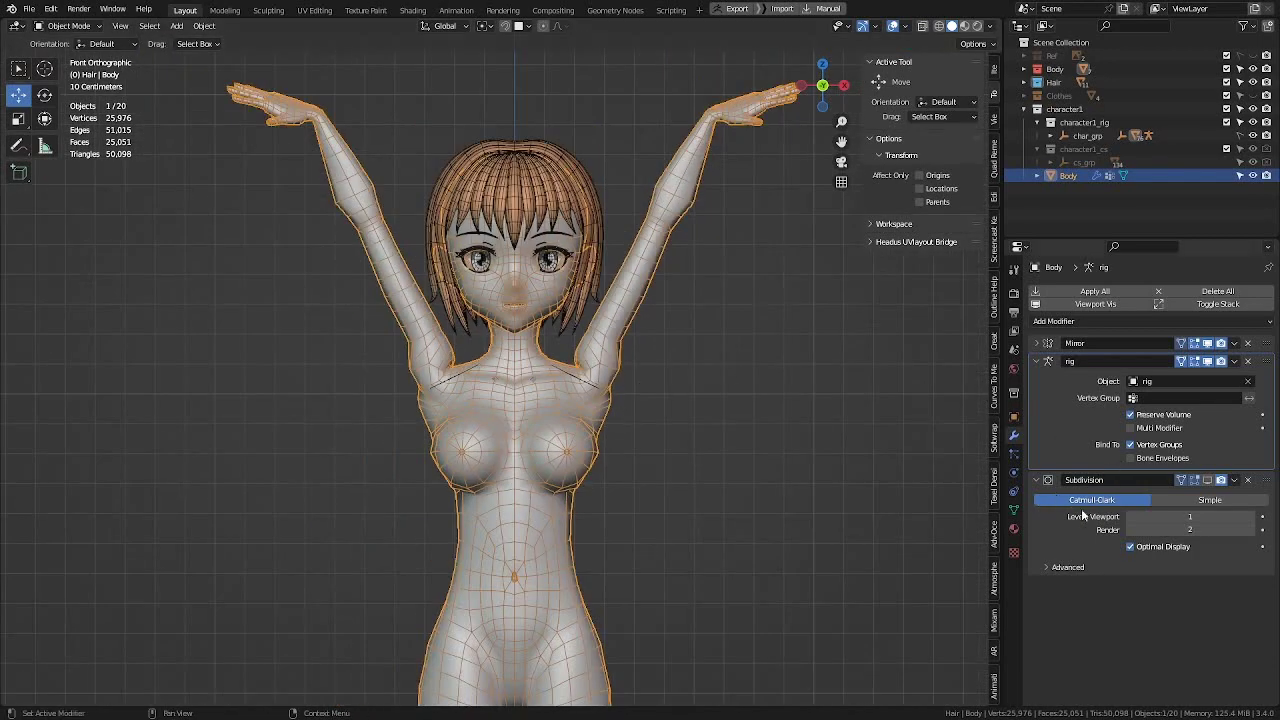
click(1208, 481)
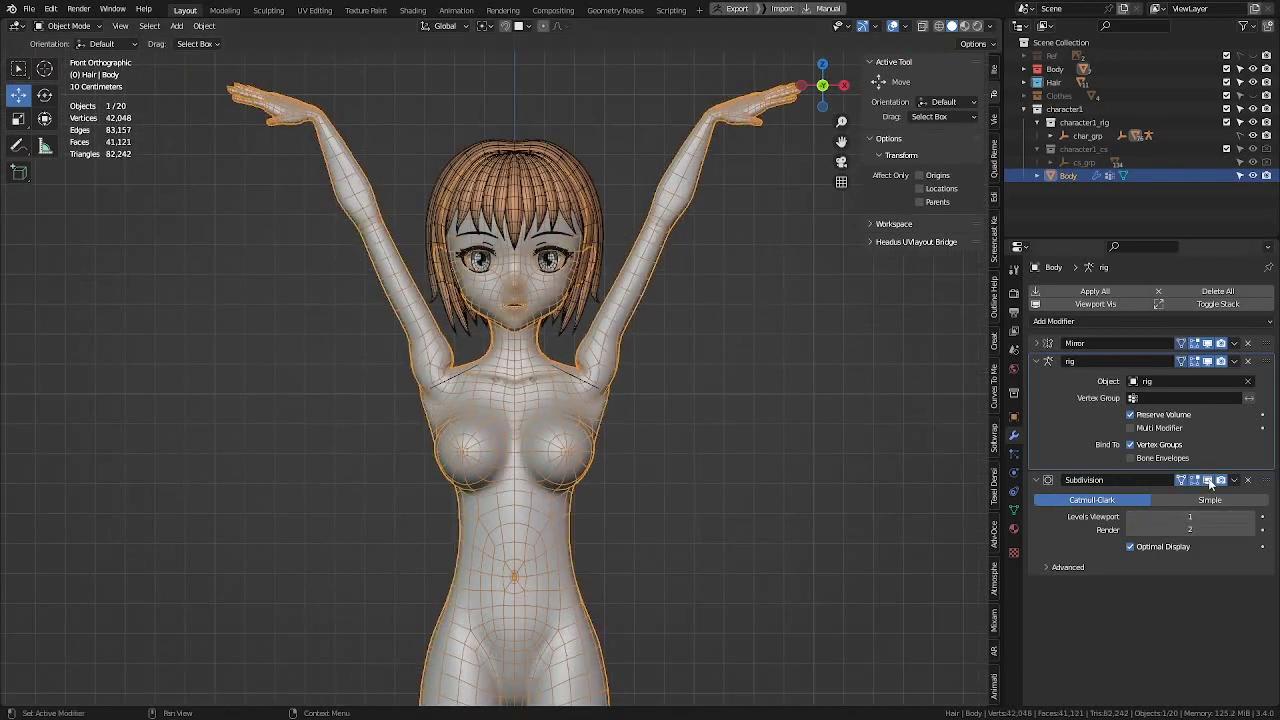
click(563, 371)
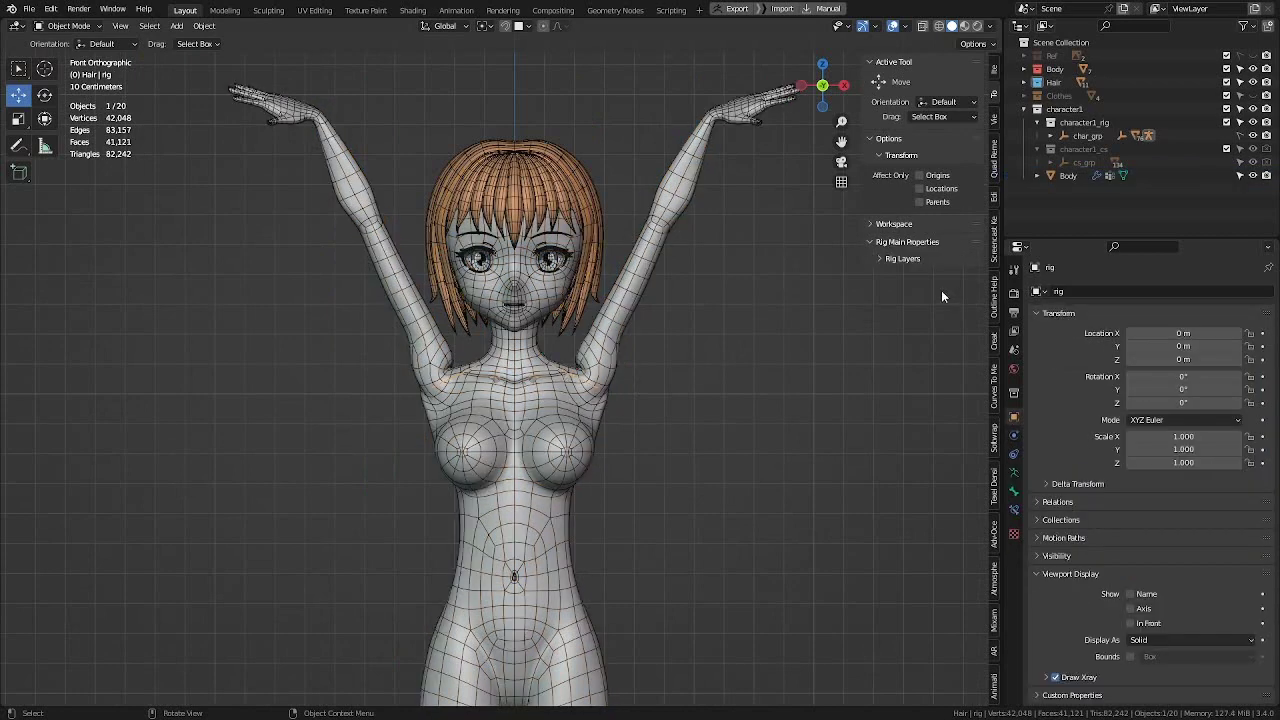
scroll(604, 340, down, 1)
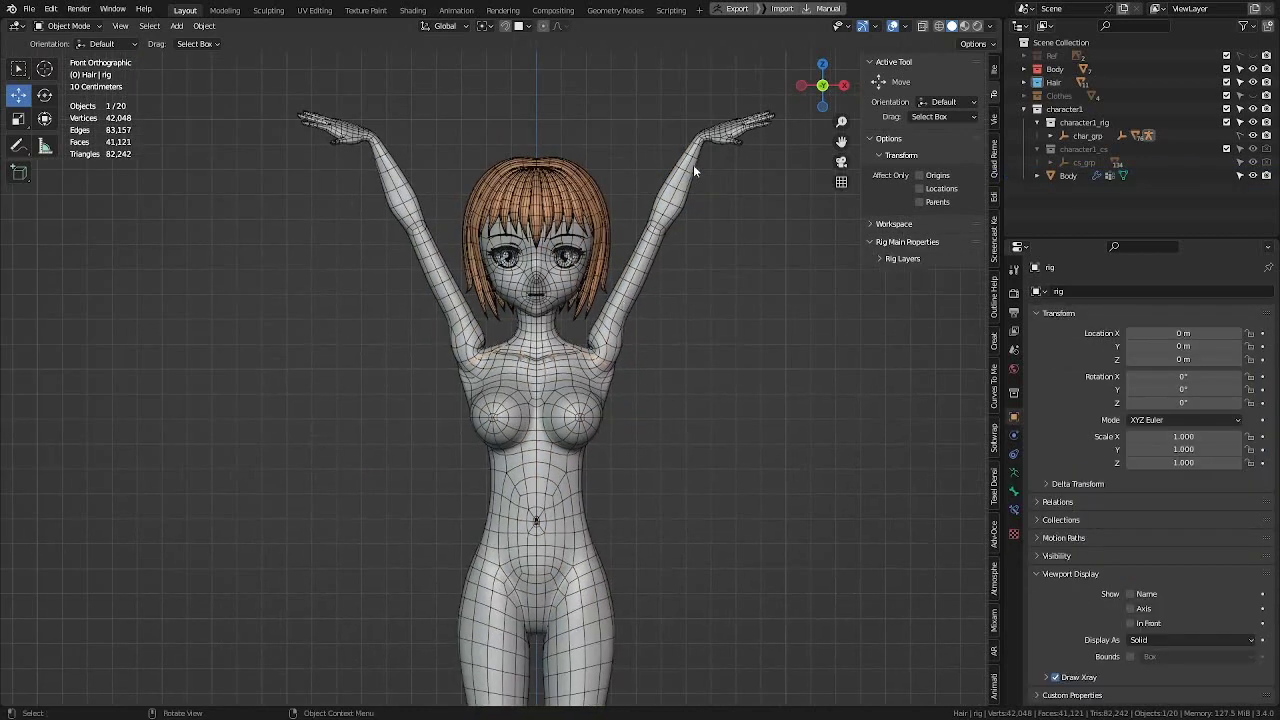
Step: Bring the whole figure into view and look over the Auto-Rig Pro Remap inputs
scroll(607, 261, down, 3)
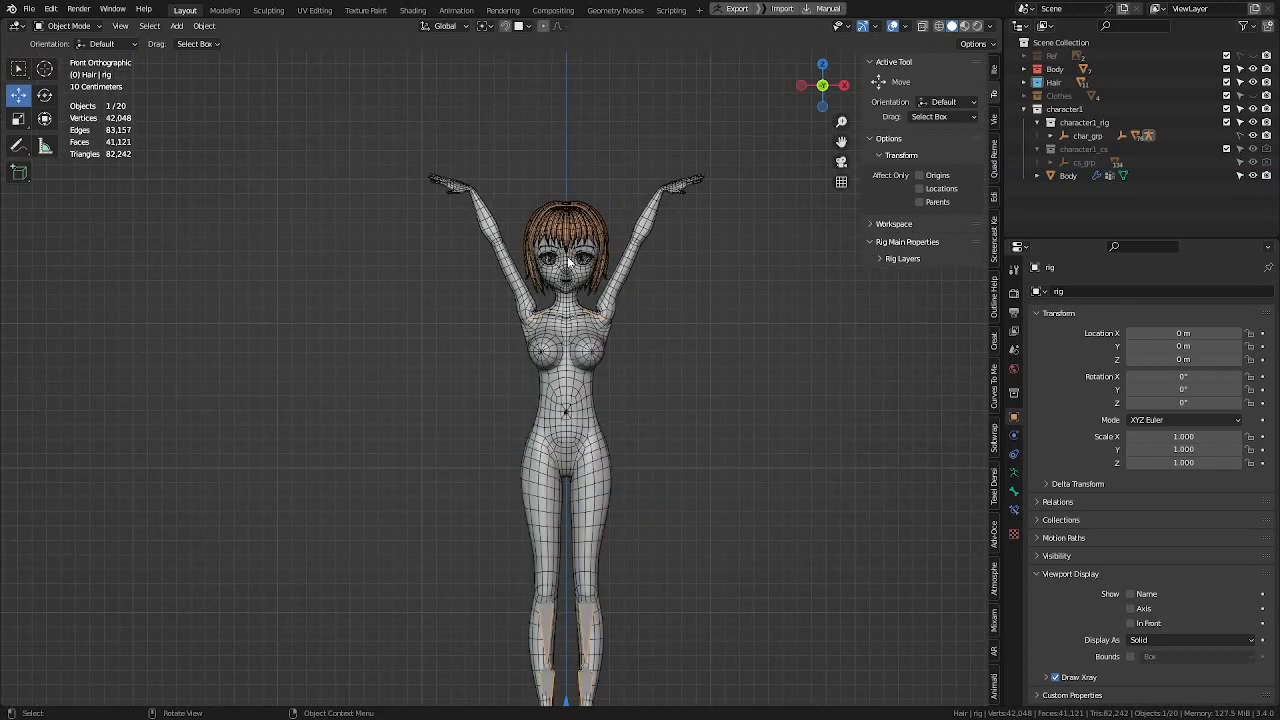
scroll(504, 318, down, 2)
shift+middle_drag(518, 365, 593, 355)
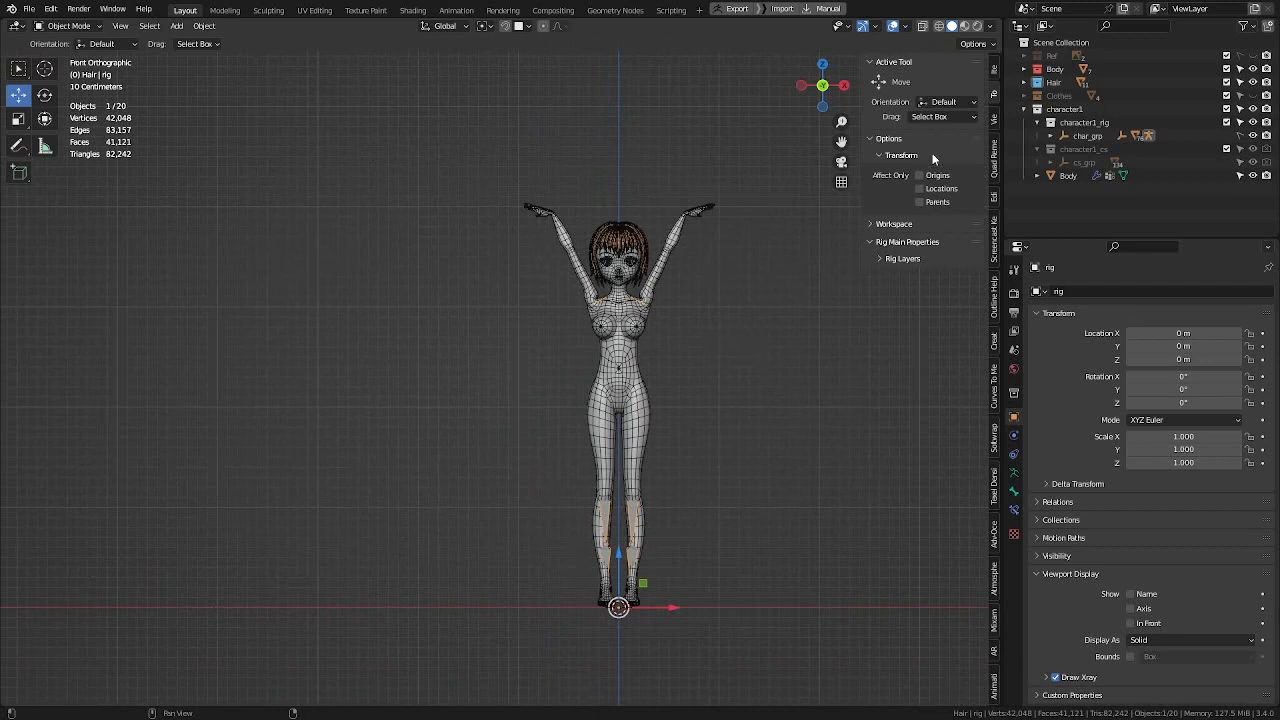
click(992, 650)
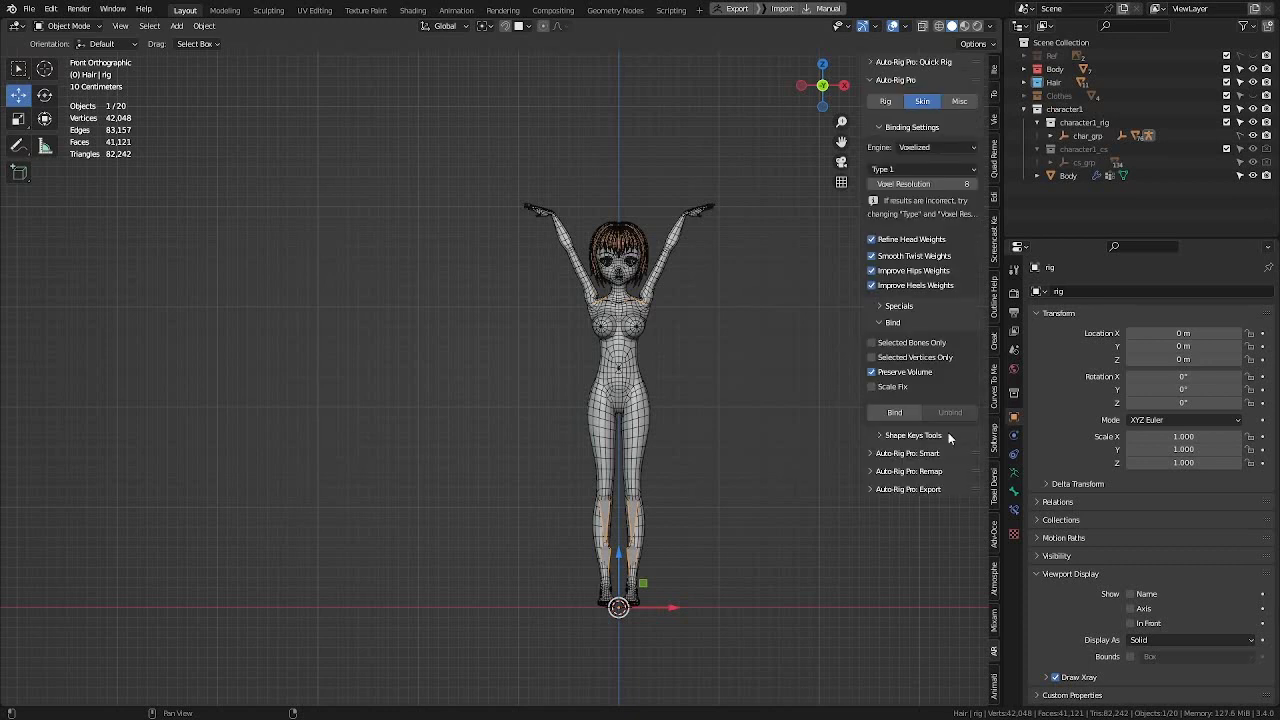
click(866, 80)
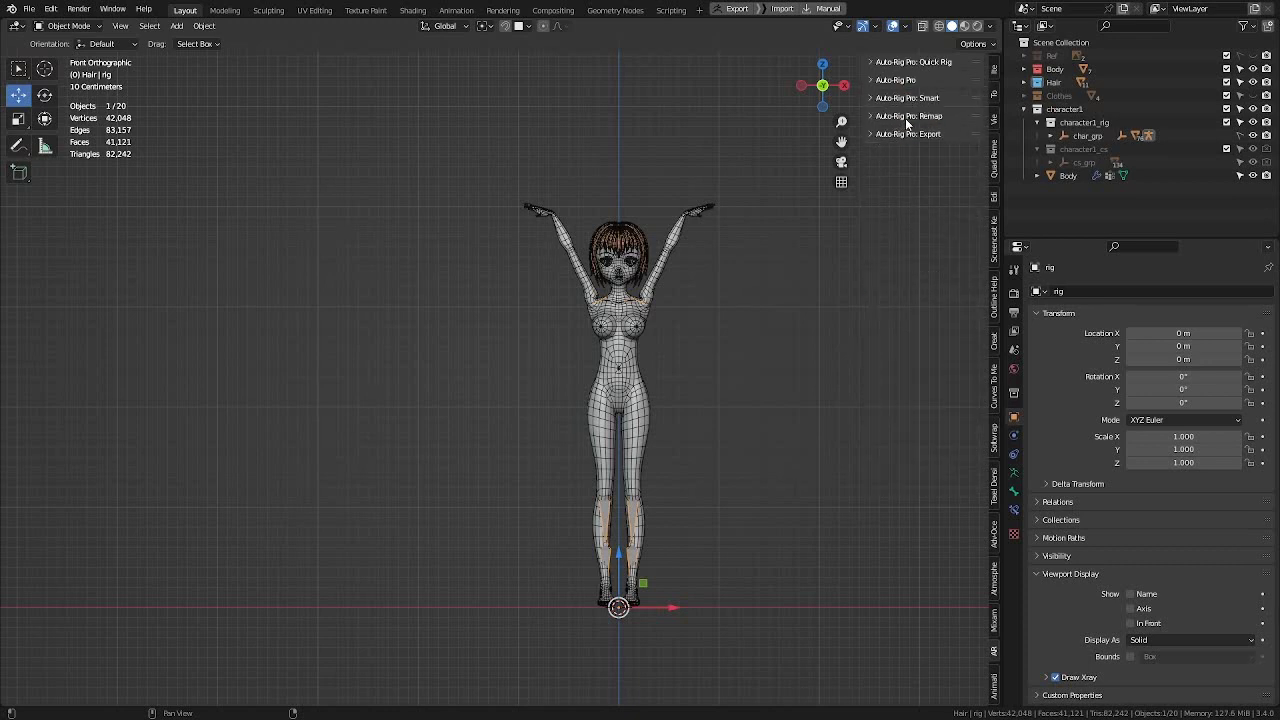
click(872, 116)
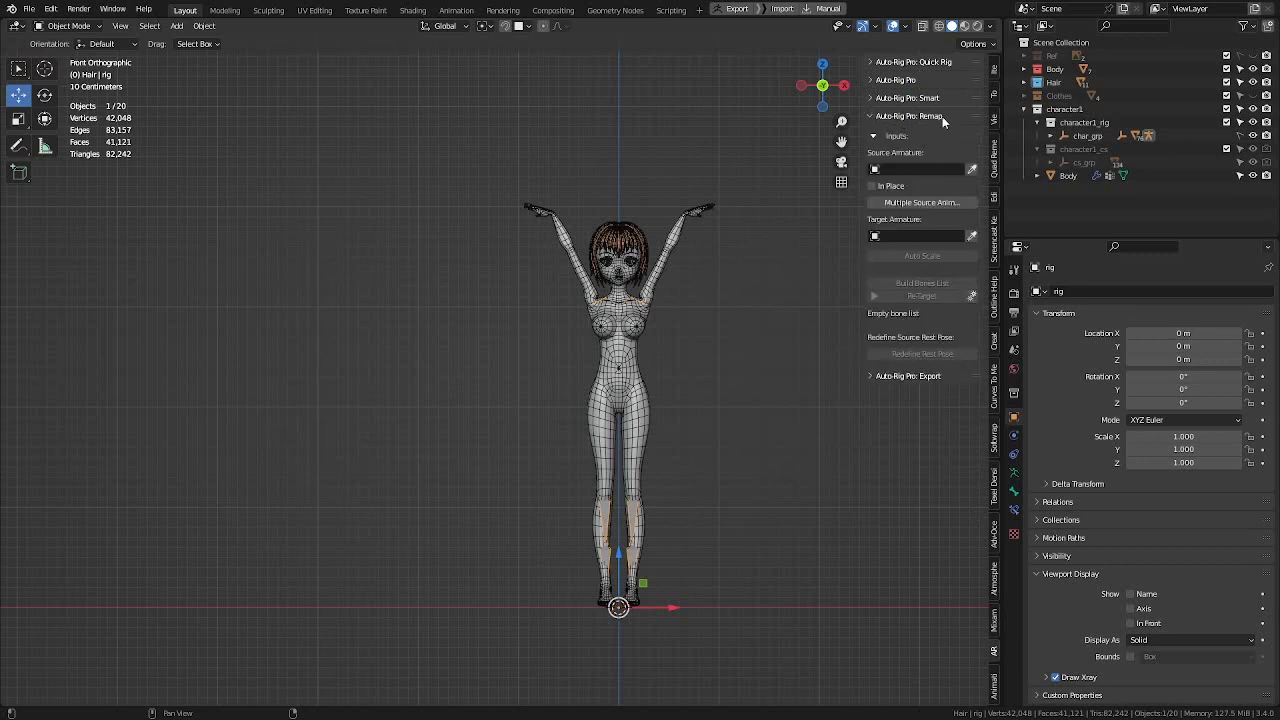
click(866, 116)
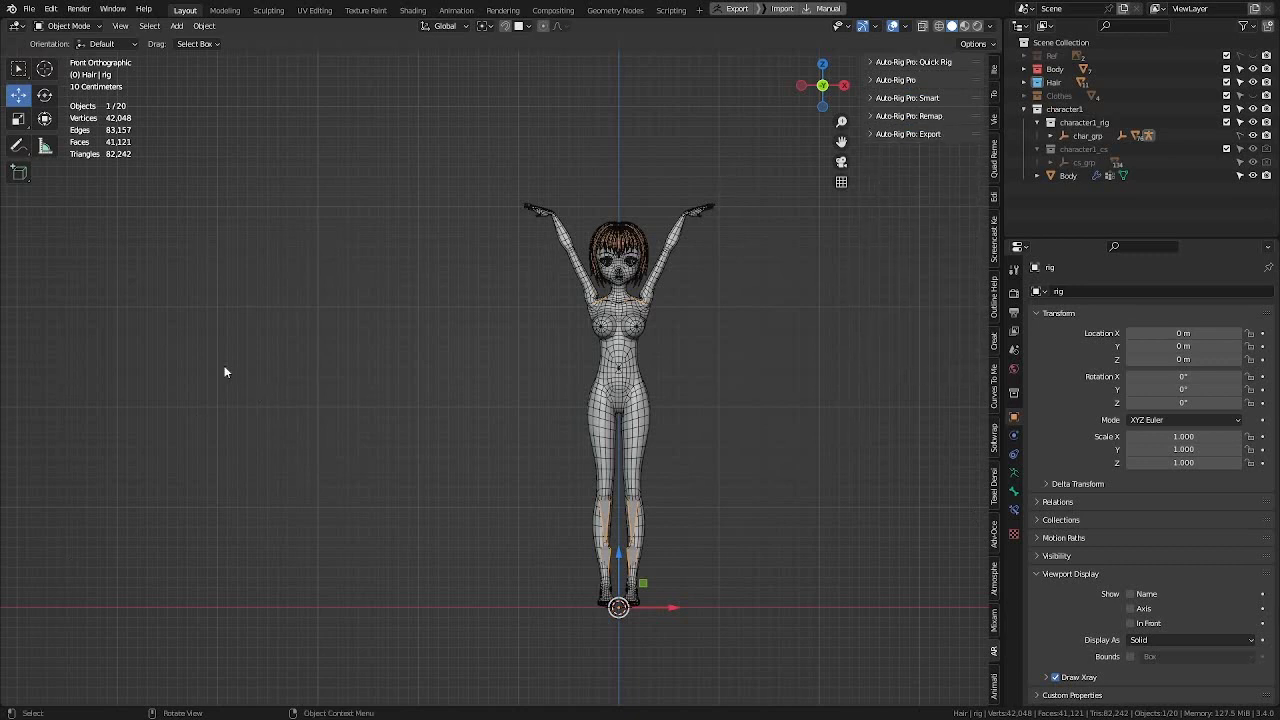
Step: Import Dancing Twerk.fbx from the Downloads folder and move it along X to about -3.33 m, beside the character
click(30, 9)
mouse_move(54, 190)
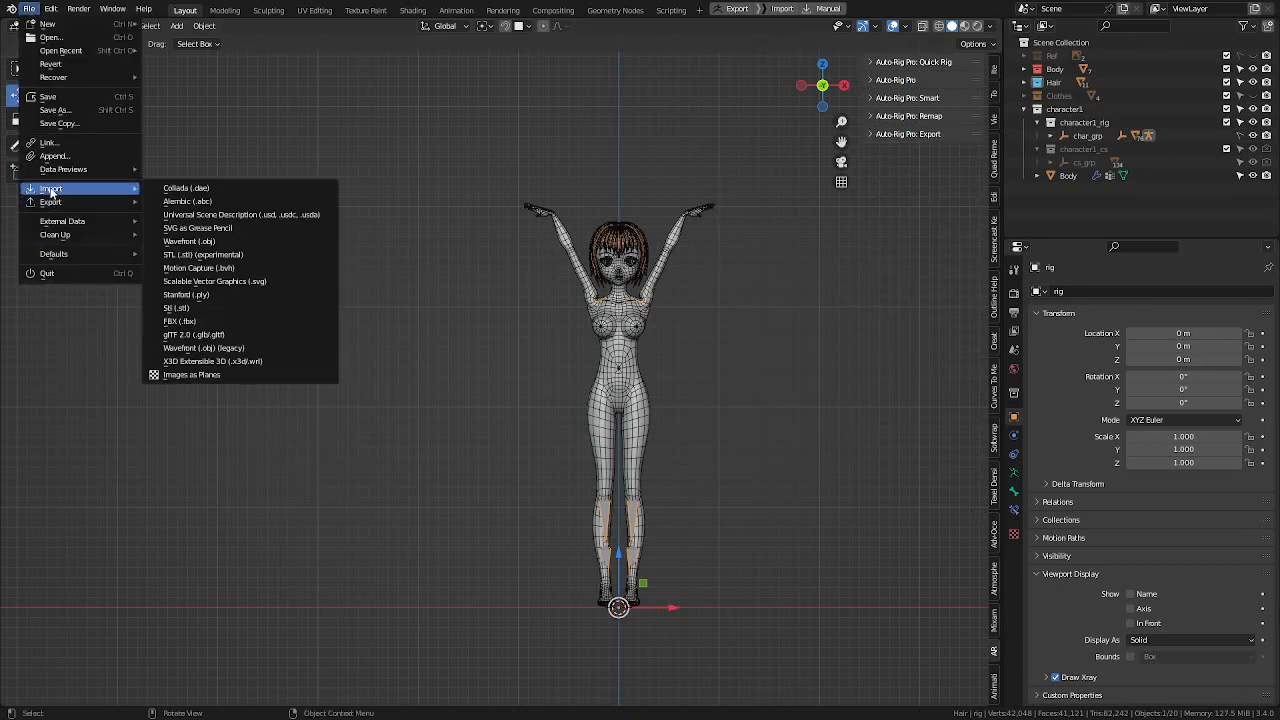
click(193, 327)
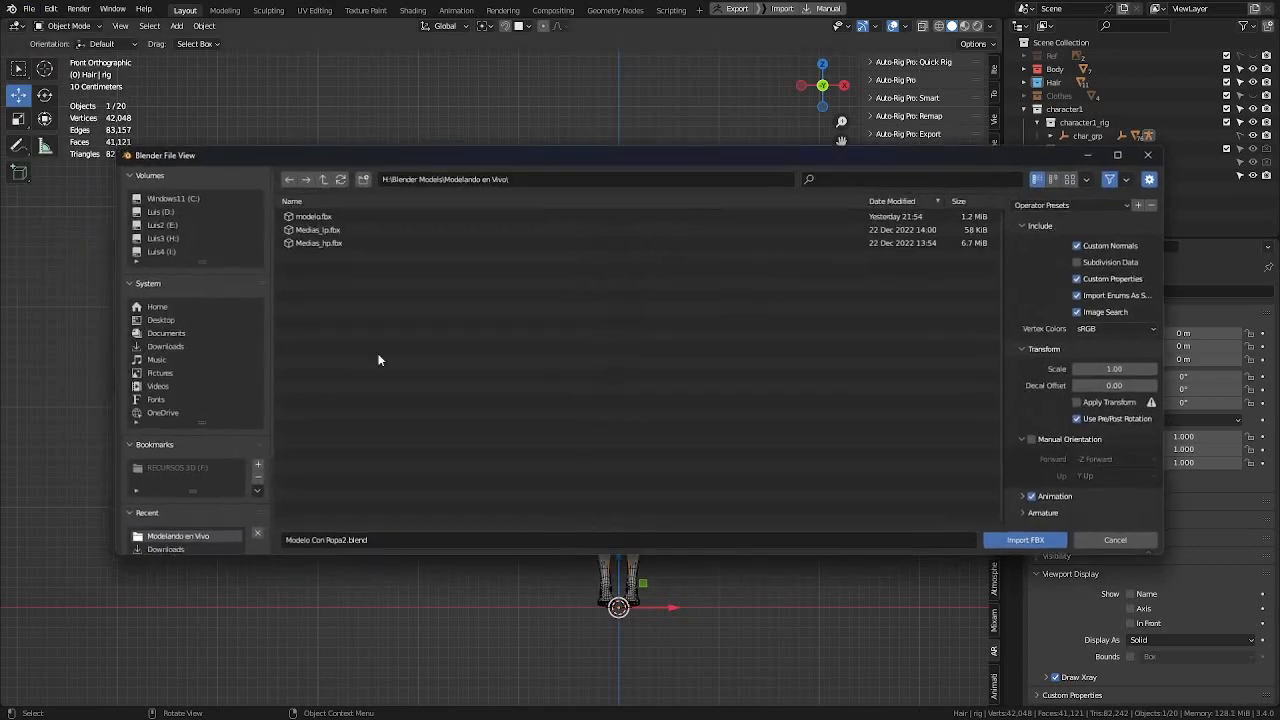
click(161, 347)
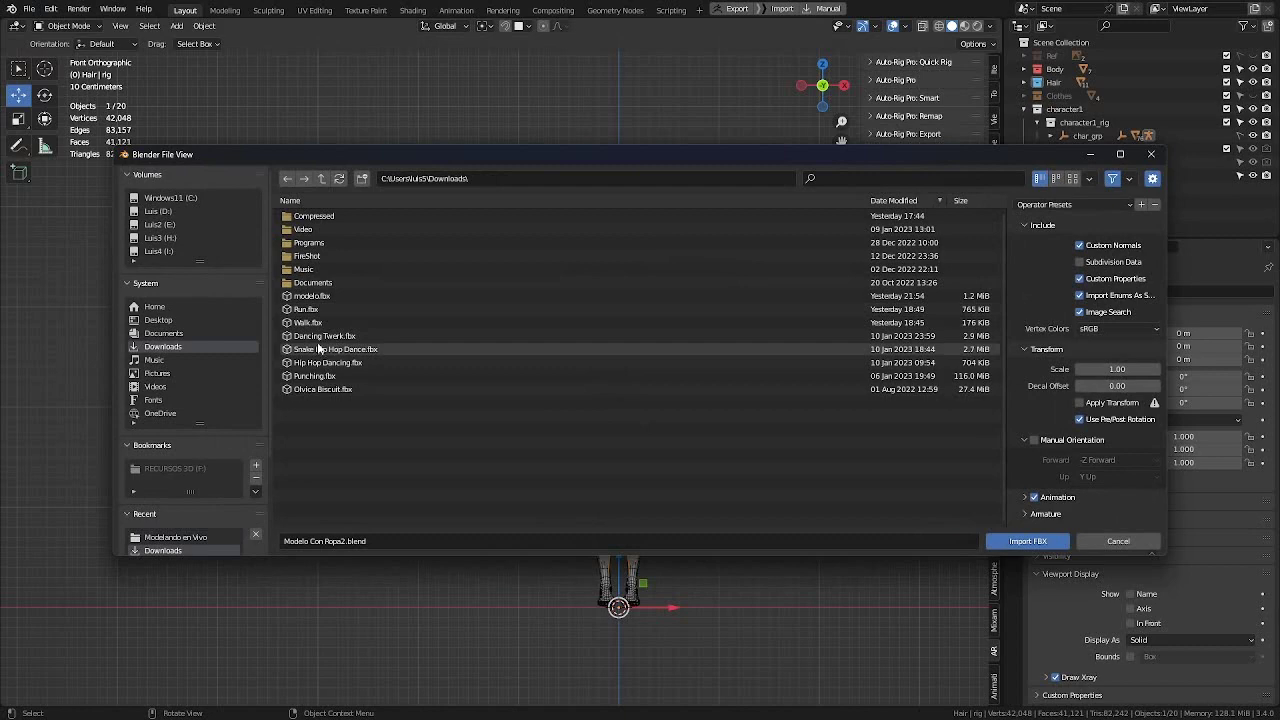
double_click(330, 336)
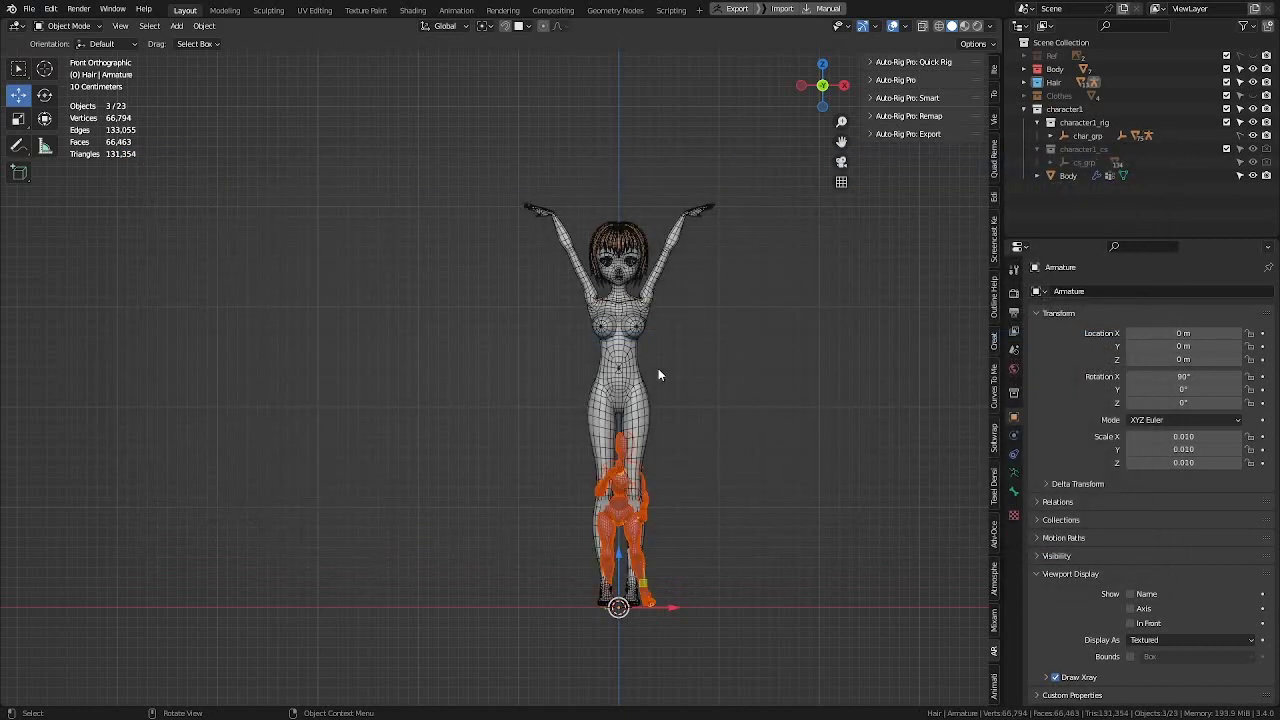
drag(672, 604, 338, 606)
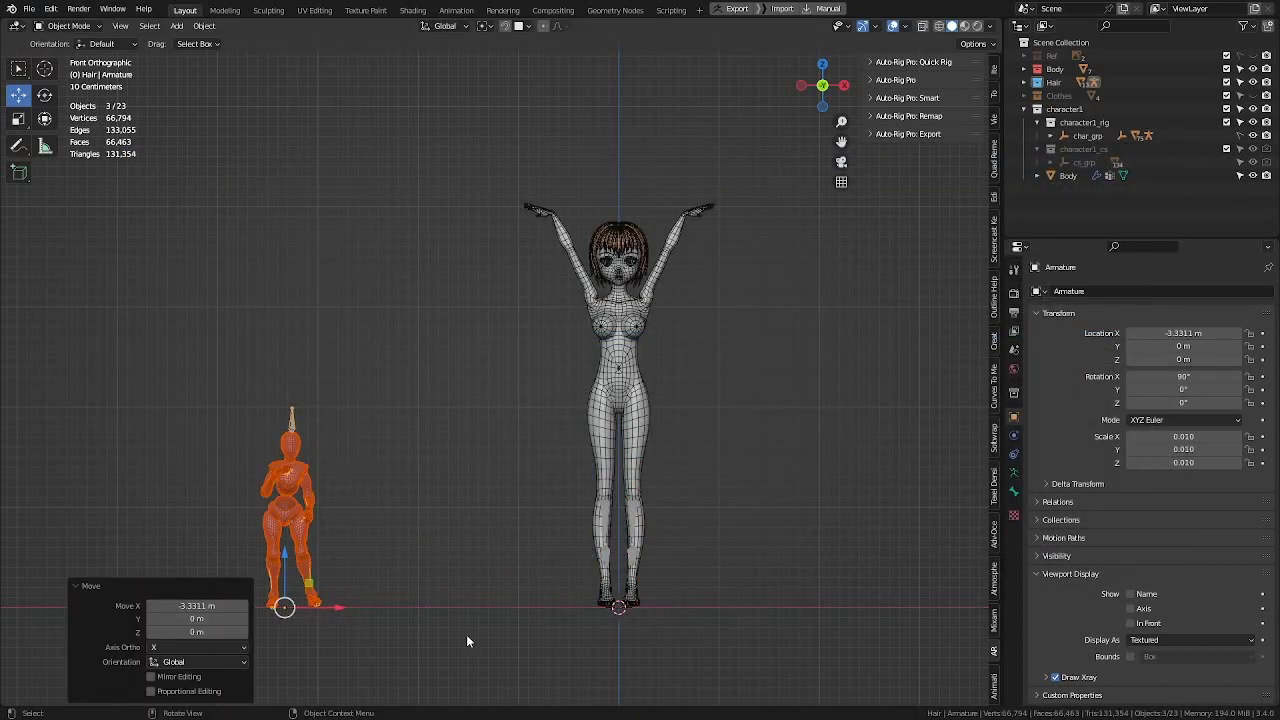
click(90, 586)
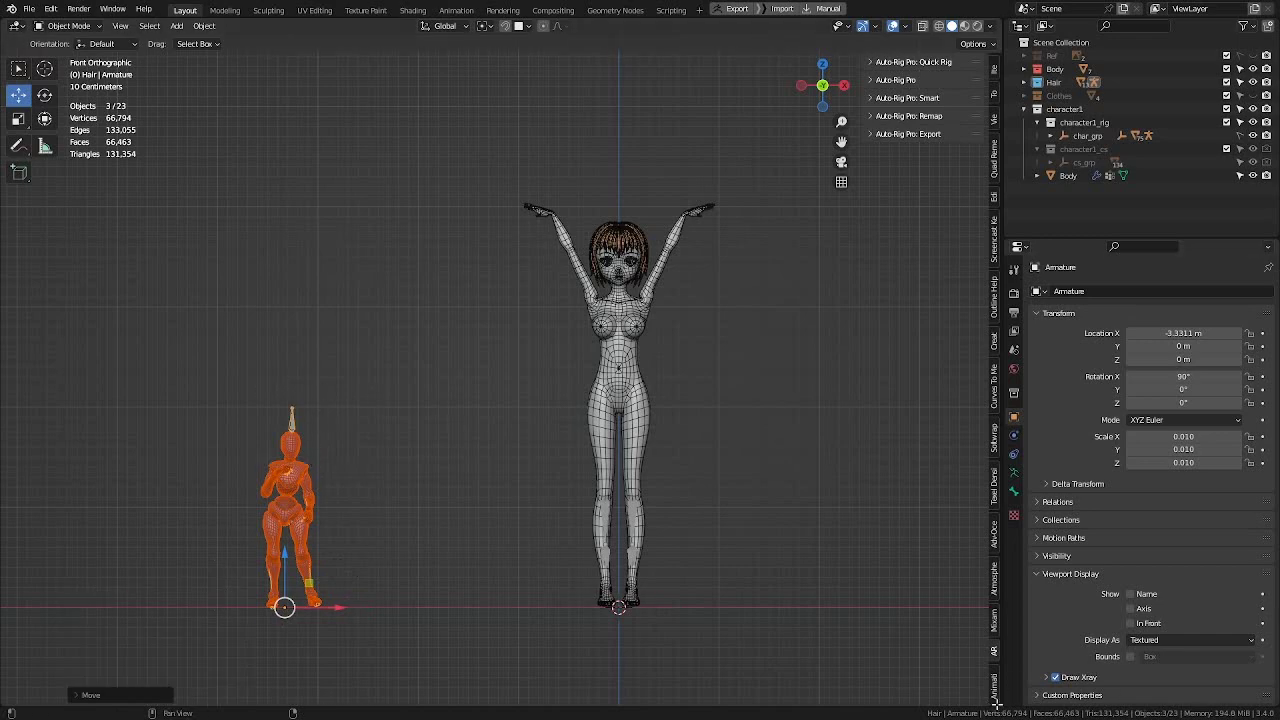
Step: Split off a new area below the 3D viewport and turn it into a Timeline
drag(997, 706, 410, 622)
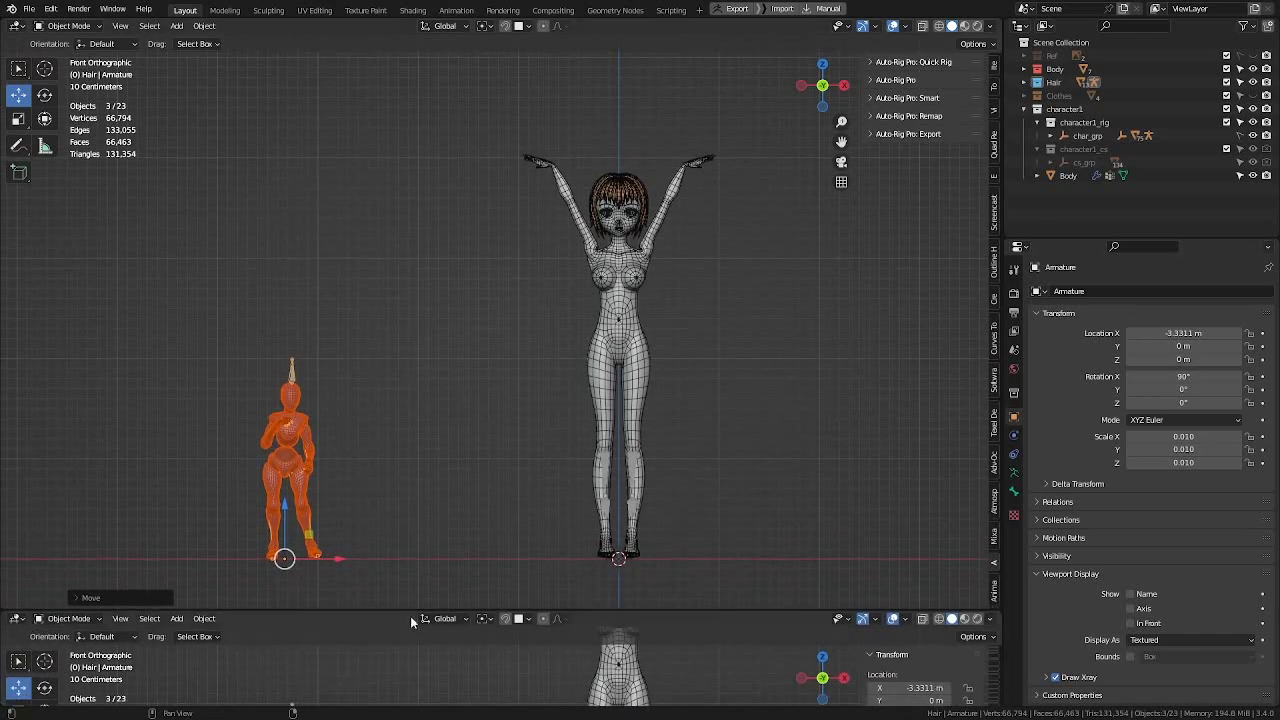
click(15, 619)
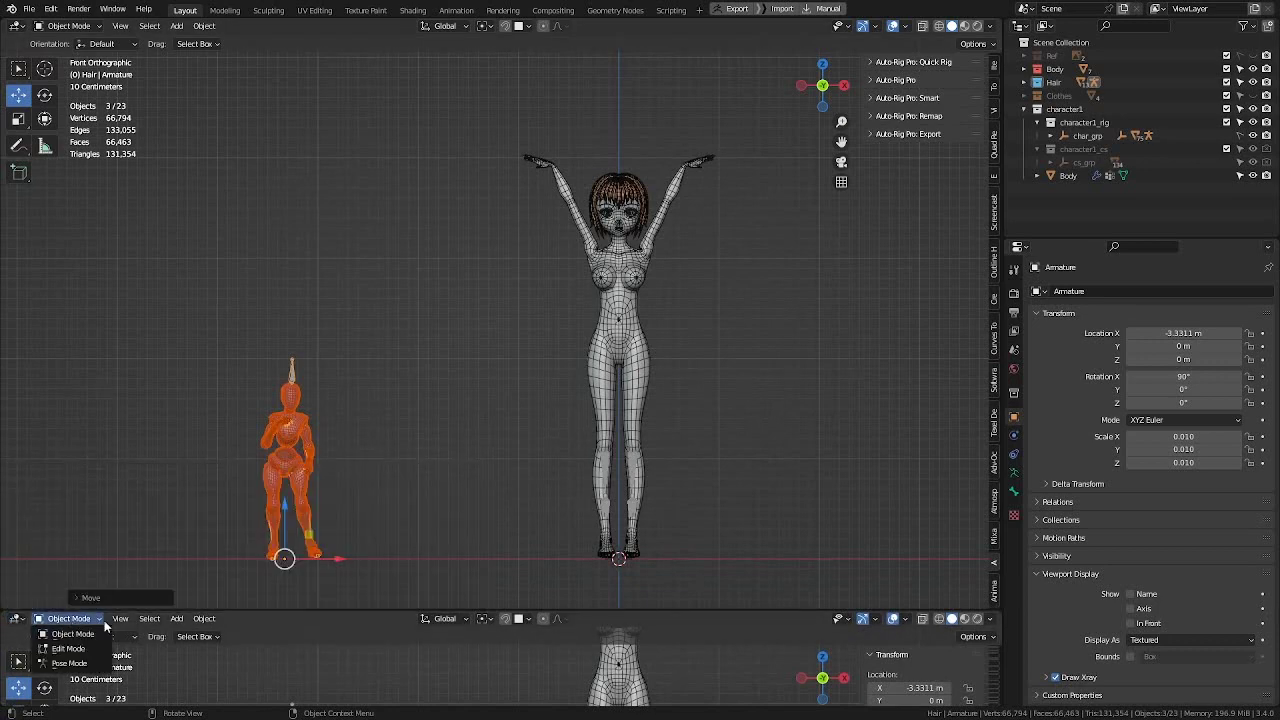
click(16, 624)
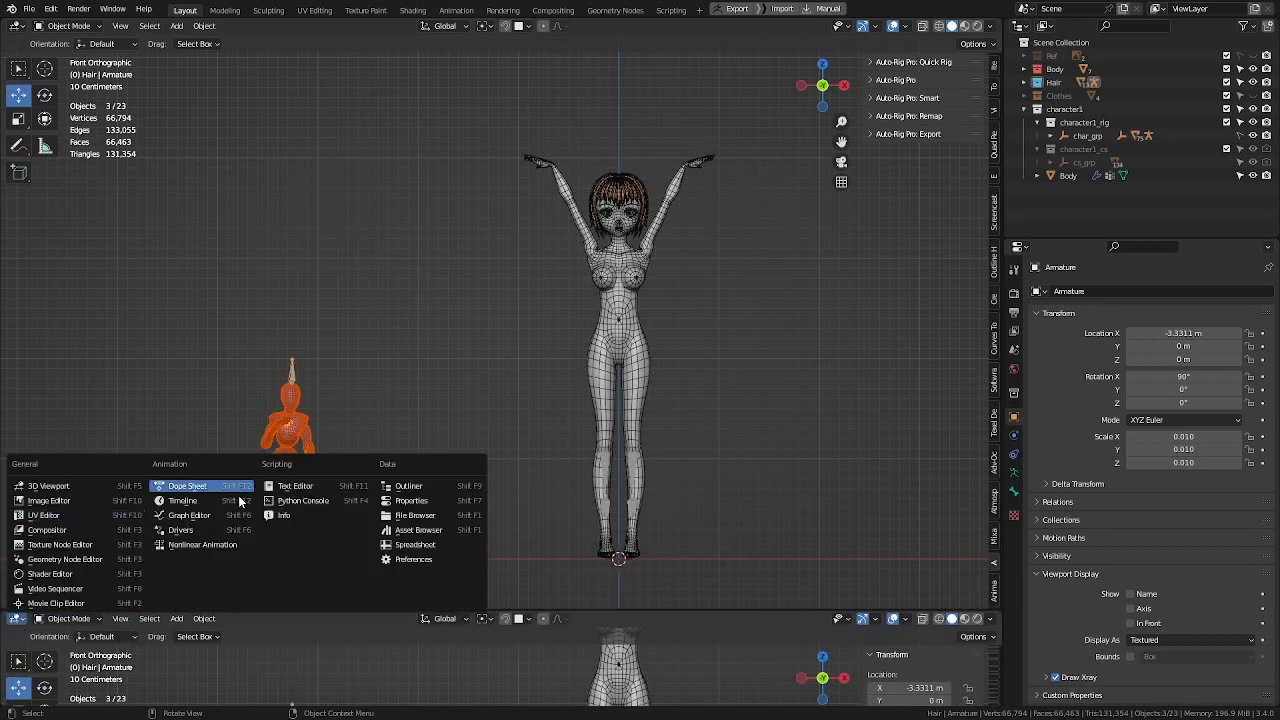
click(214, 501)
Step: Play the imported dance animation and watch the small figure beside the character
click(514, 620)
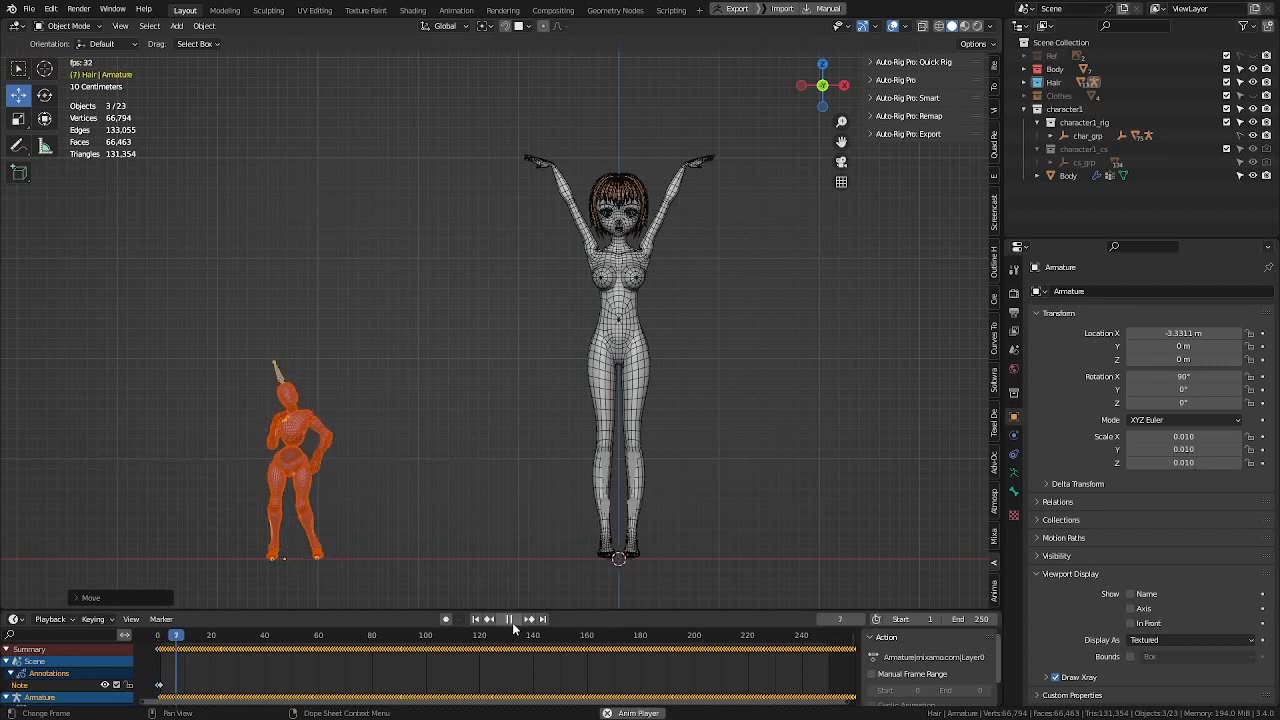
scroll(332, 455, up, 2)
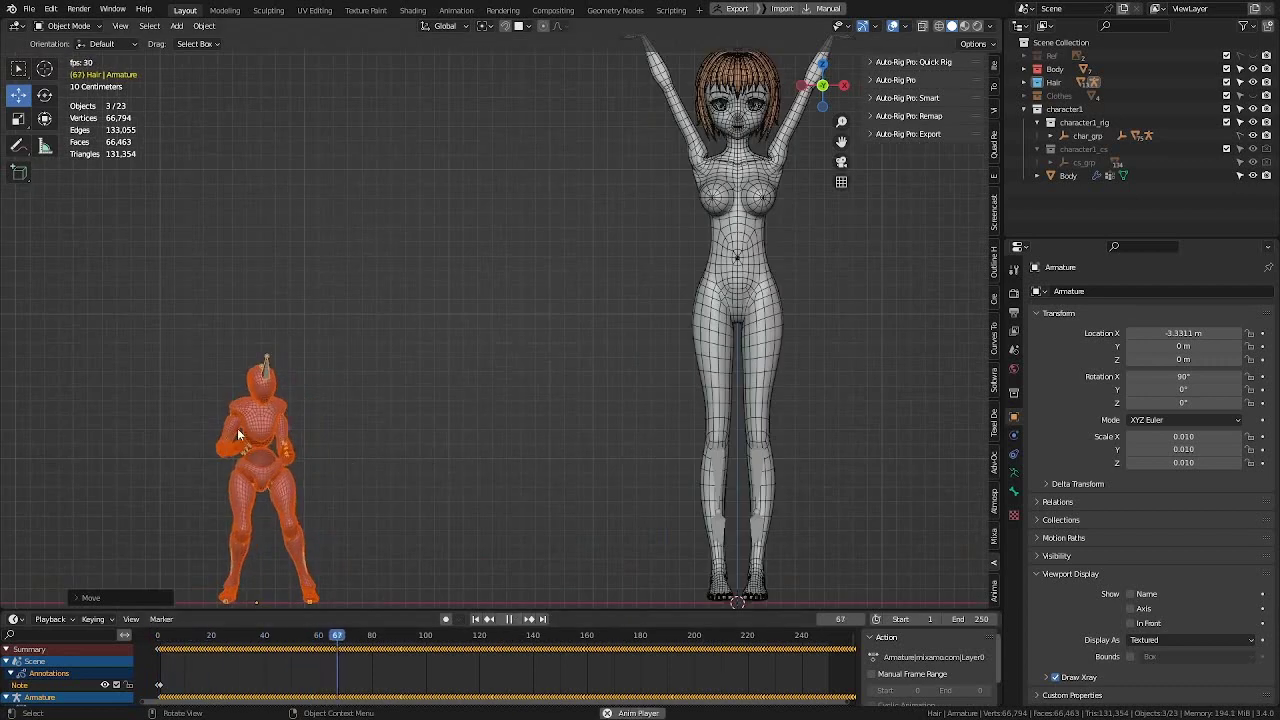
scroll(372, 467, down, 3)
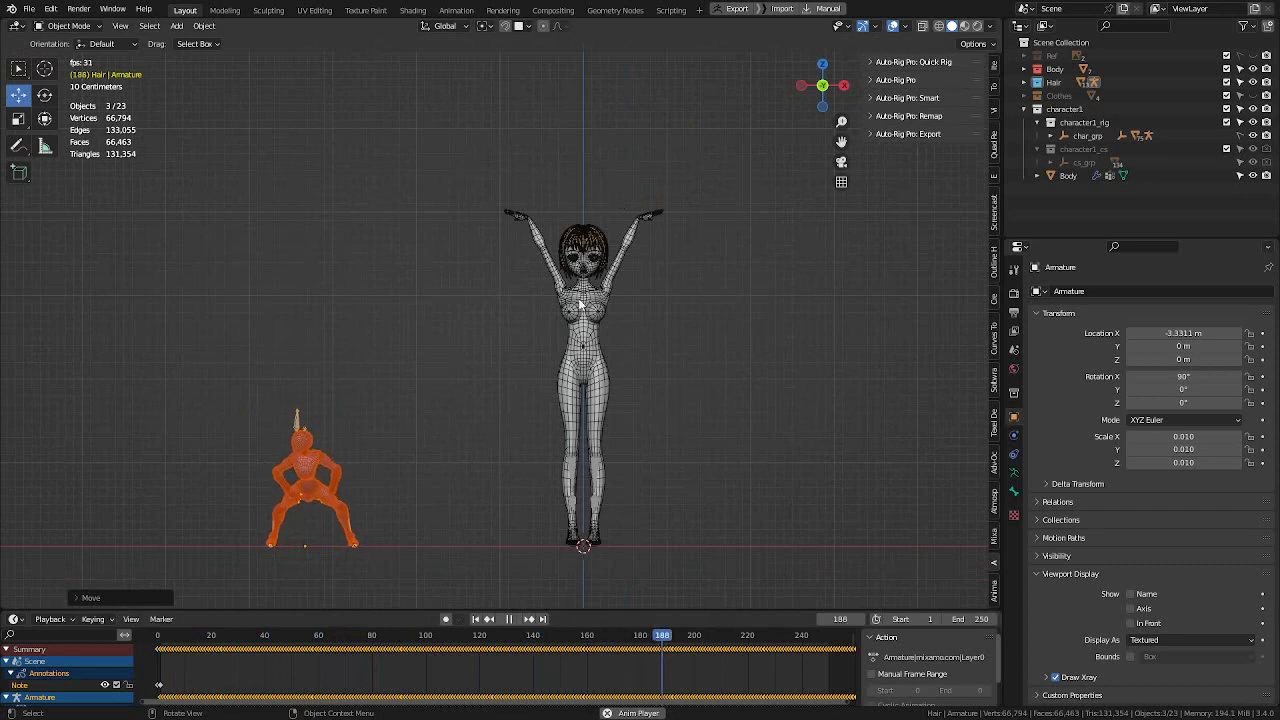
Step: Stop playback, return to frame 1 and delete the imported dancing armature with its meshes
click(508, 619)
click(476, 621)
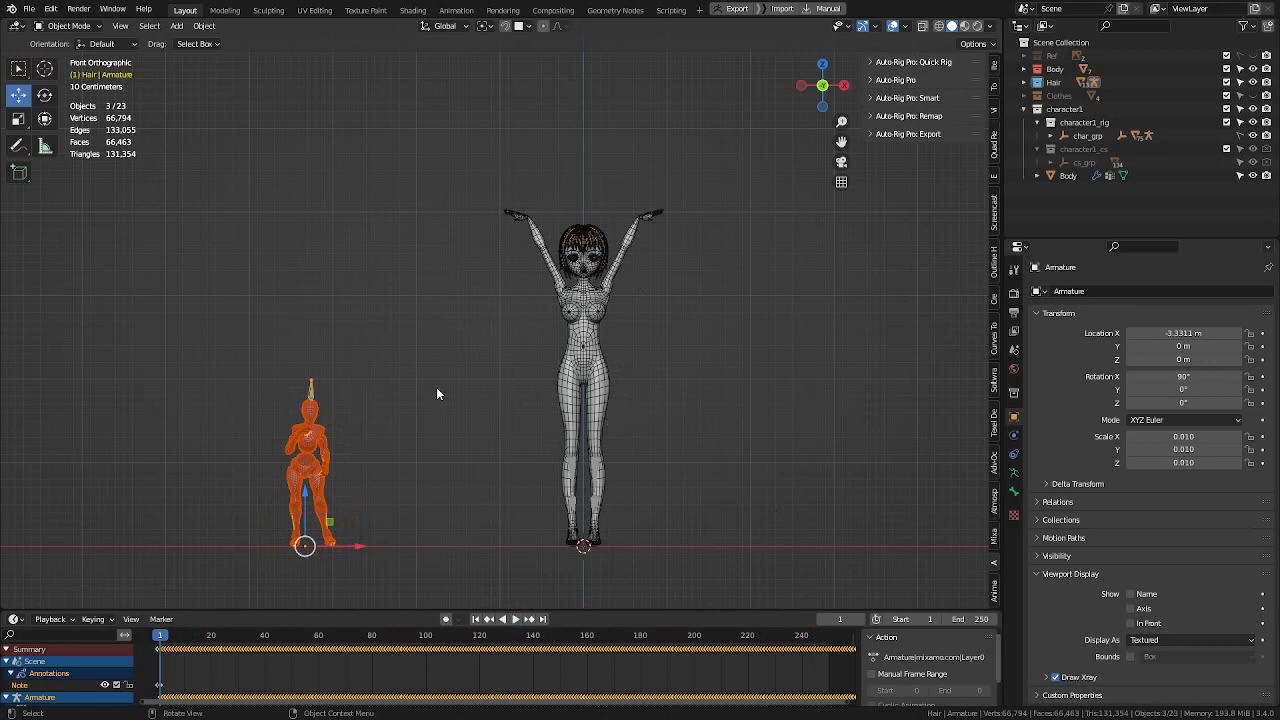
key(Delete)
Step: Select the character's rig at the lower leg and switch it to Pose Mode
scroll(607, 248, up, 2)
scroll(595, 355, up, 2)
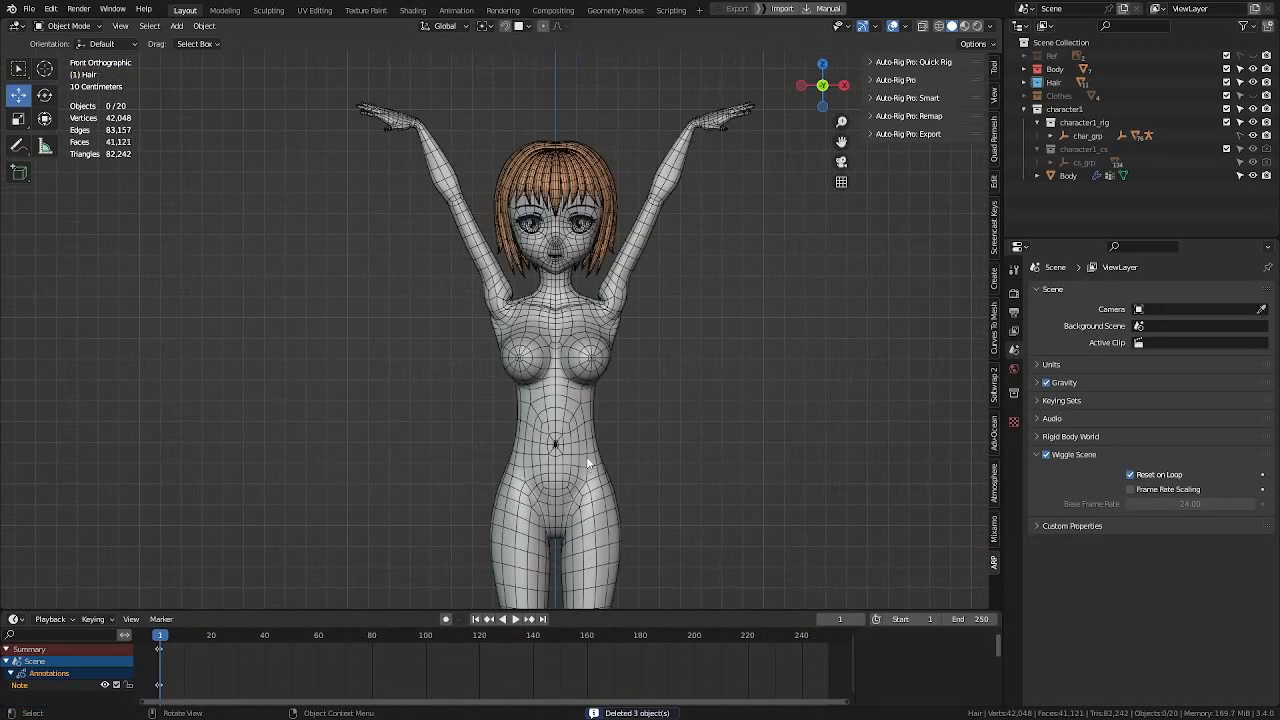
scroll(614, 325, down, 4)
scroll(577, 352, up, 1)
scroll(579, 540, up, 2)
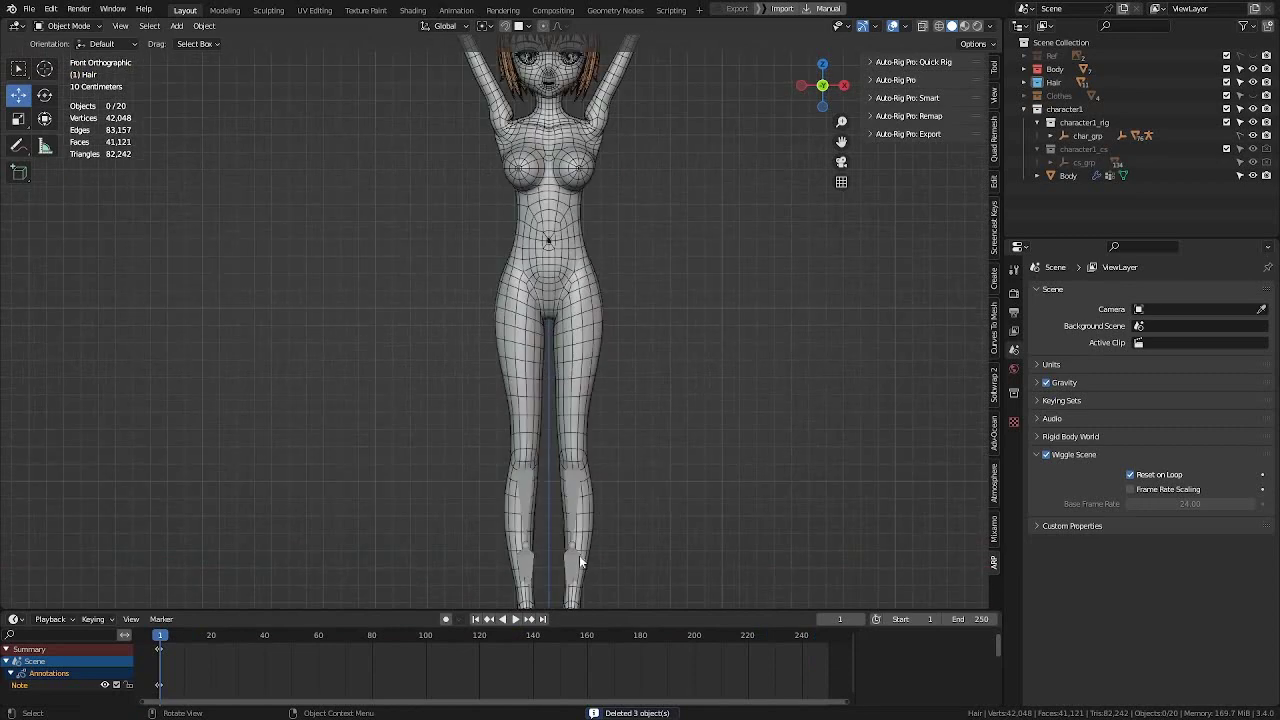
click(576, 561)
key(ctrl+Tab)
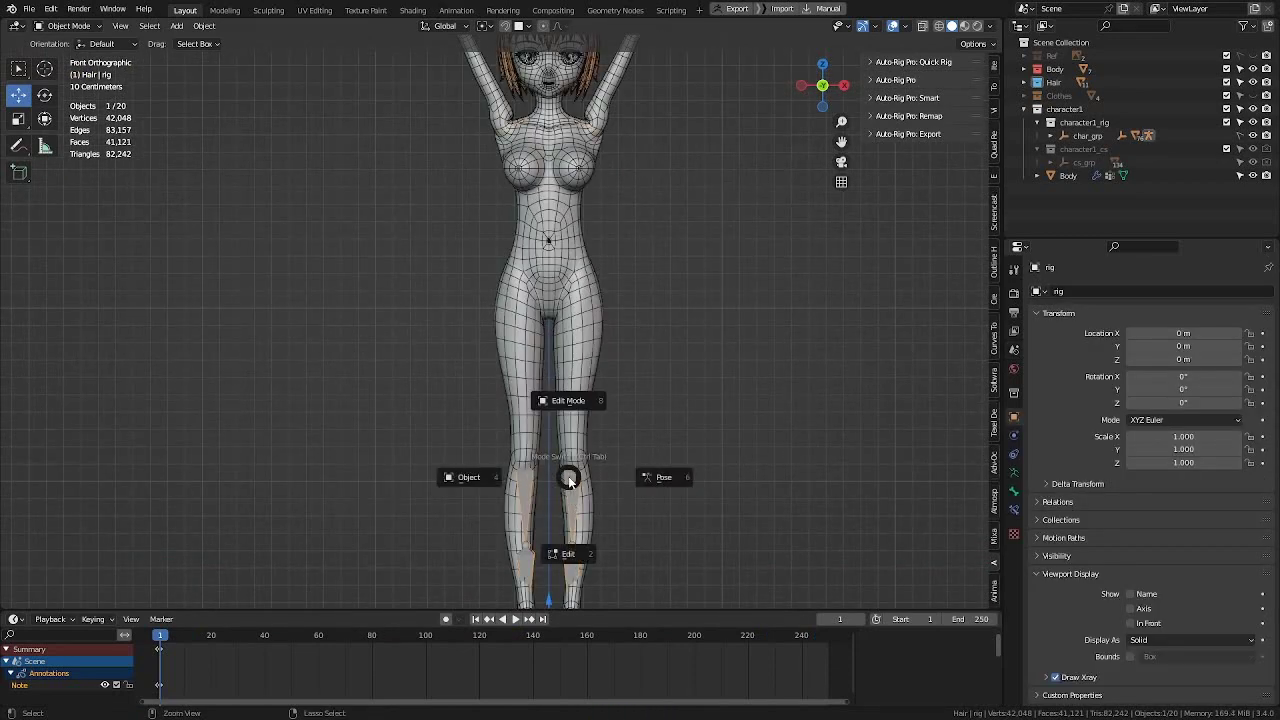
click(662, 477)
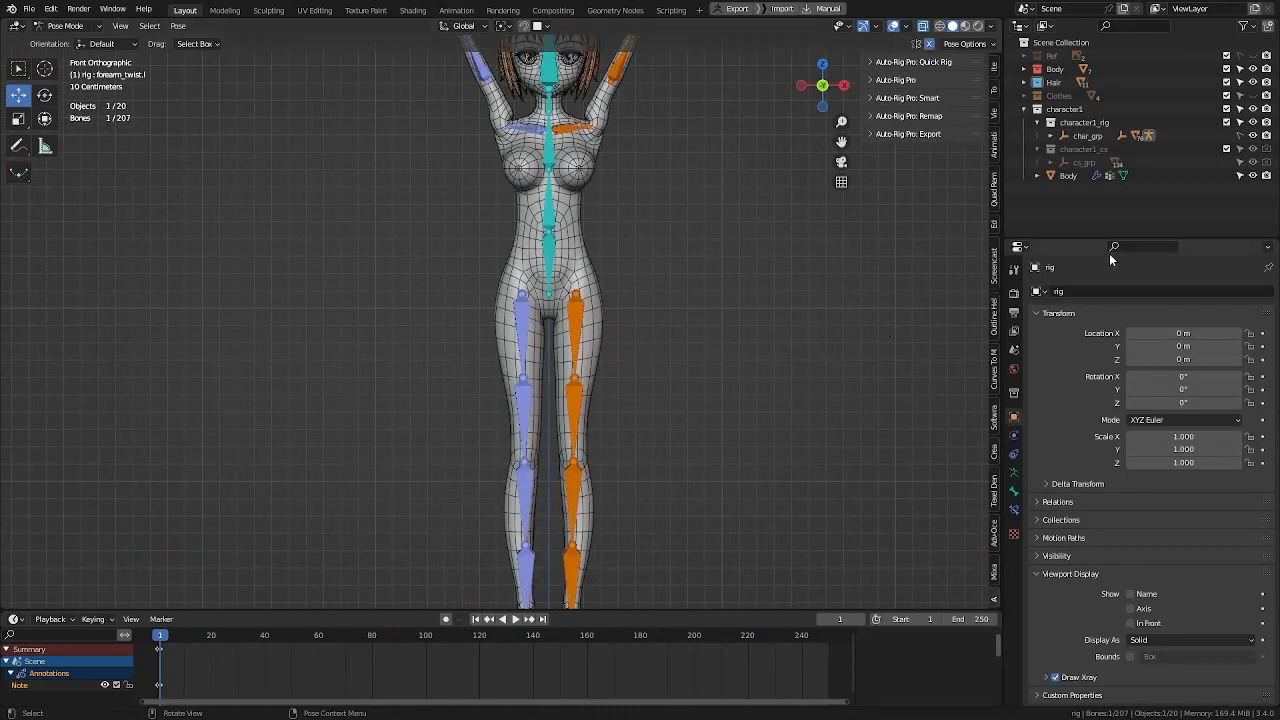
Step: Display the rig's first two armature layers with the control shapes instead of the deform bone layer
click(1015, 473)
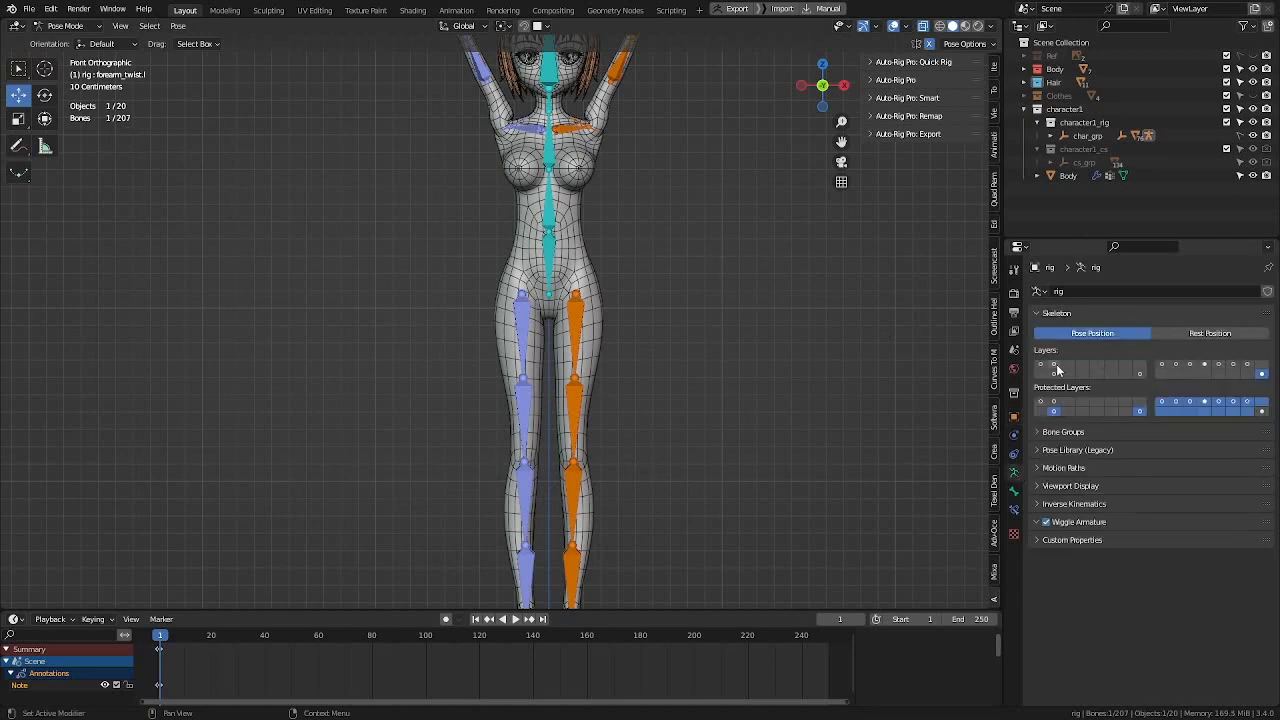
shift+middle_drag(537, 250, 475, 472)
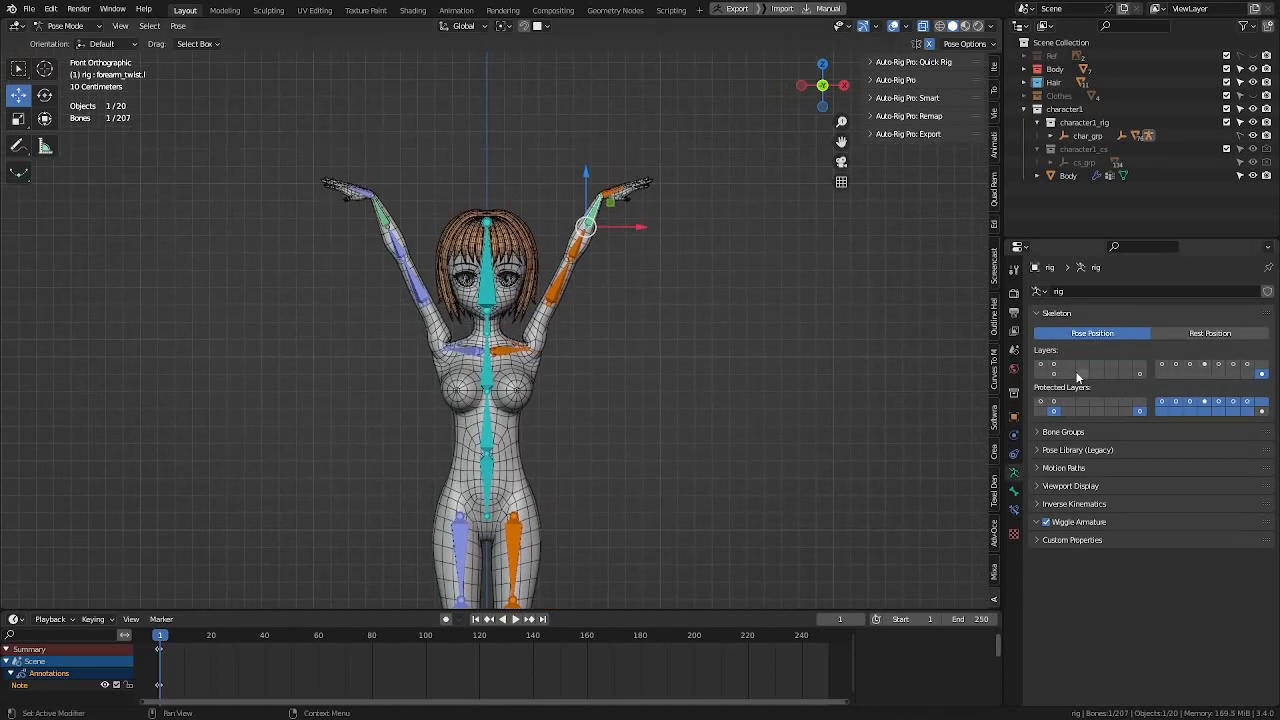
click(1041, 366)
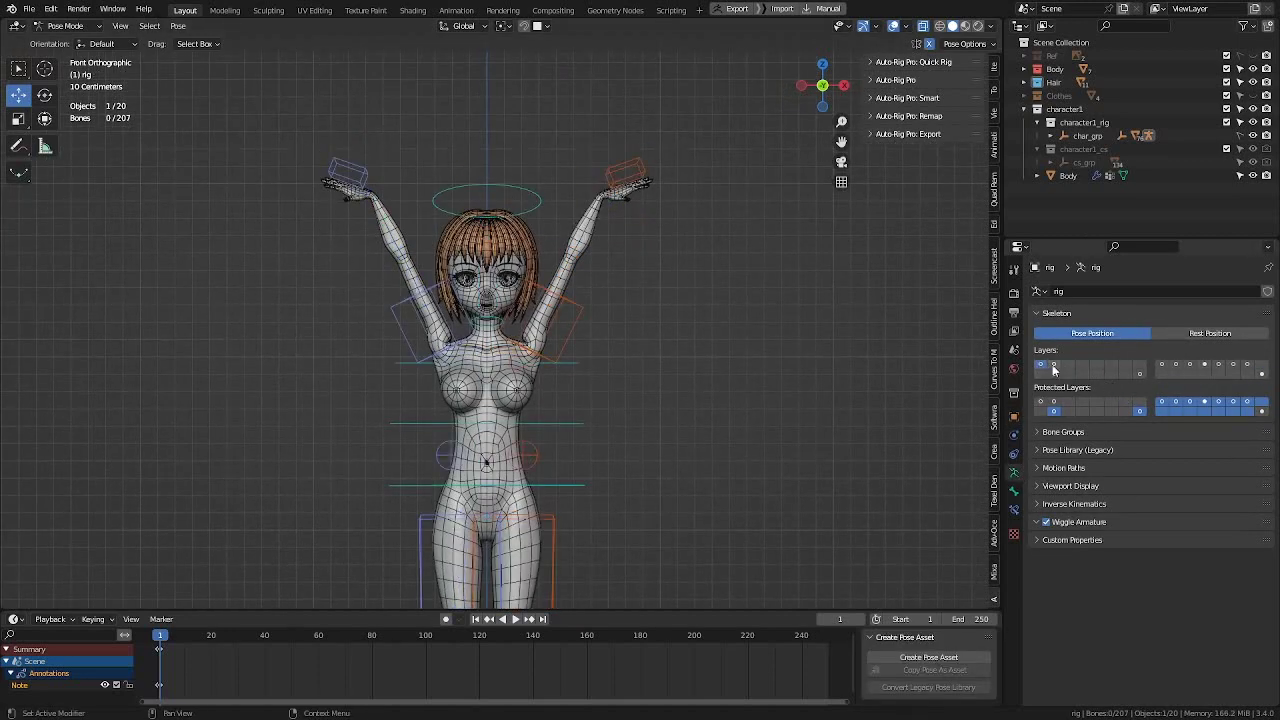
shift+click(1053, 367)
Step: Select the c_hand_ik.l control and lower the raised, mirrored arms until the hands are at hip height
scroll(676, 358, down, 3)
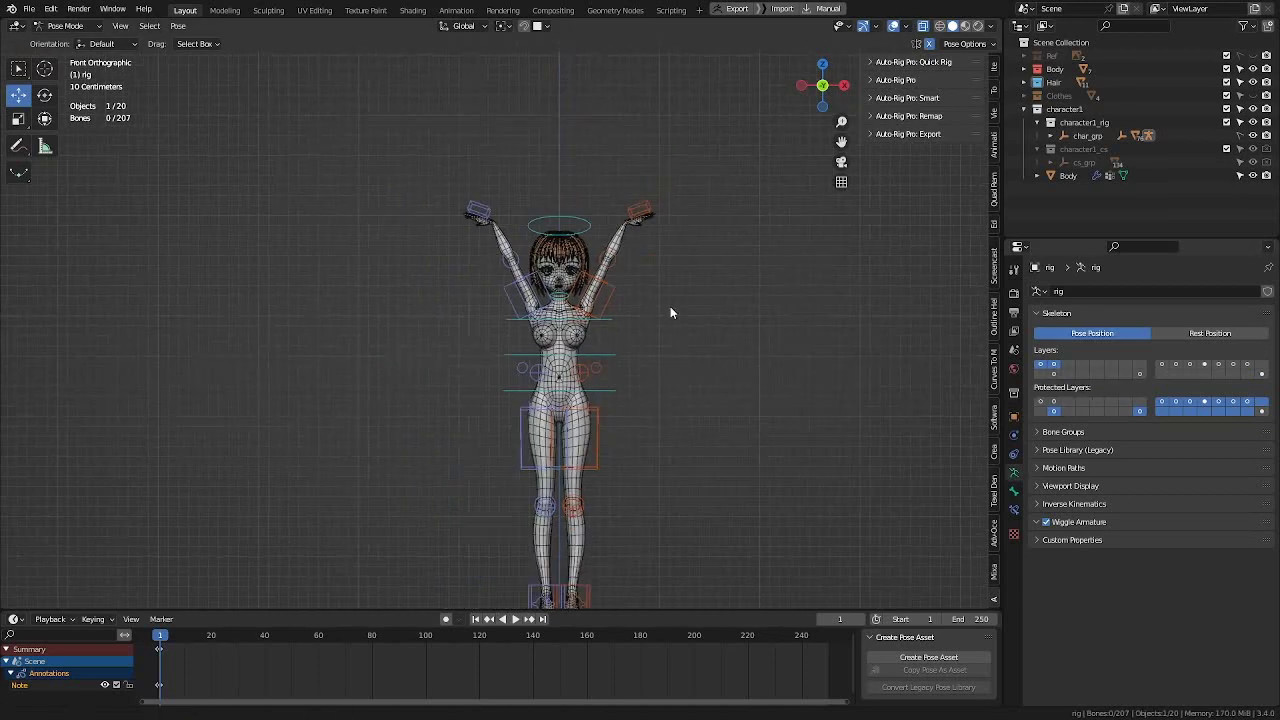
scroll(614, 186, up, 3)
click(620, 103)
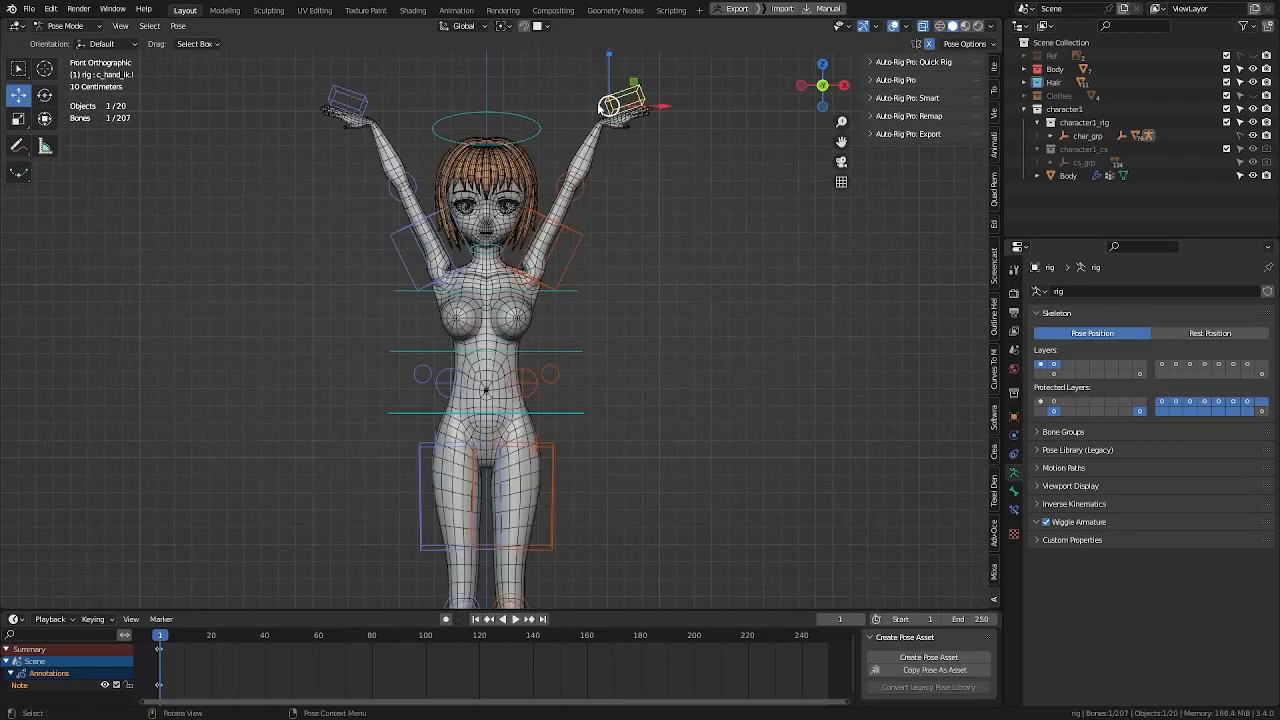
key(g)
click(618, 356)
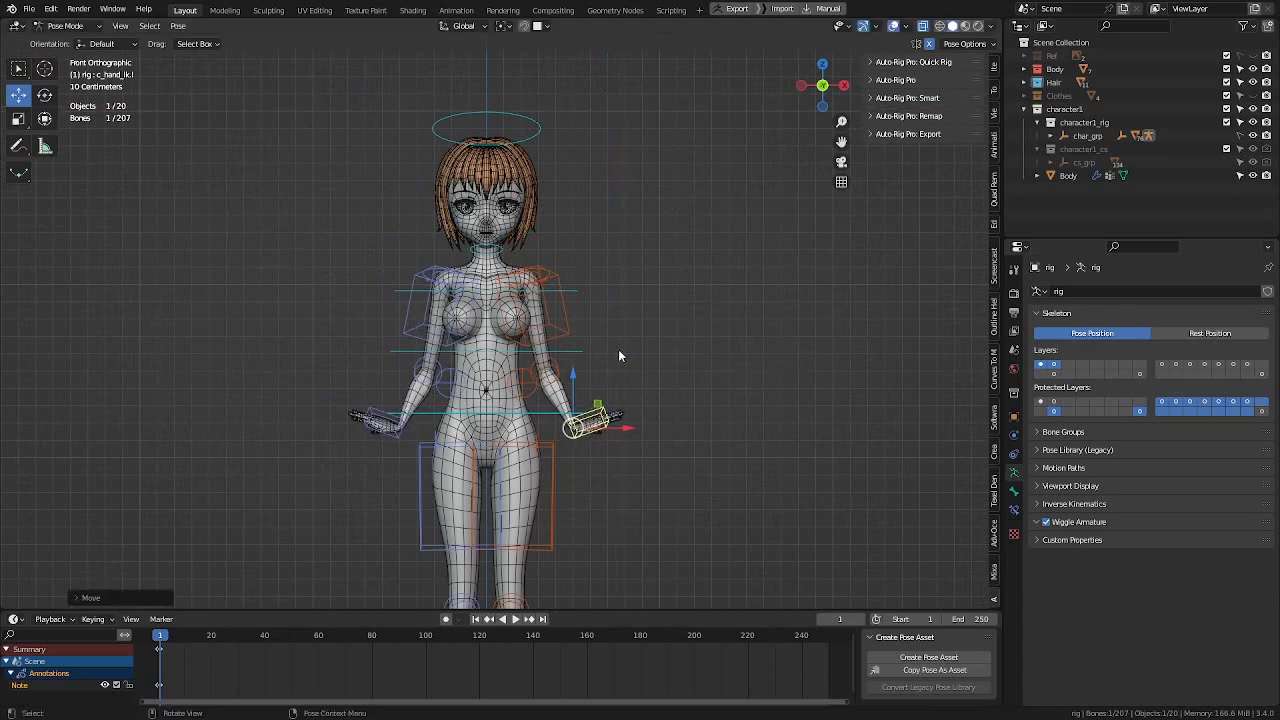
Step: Move the c_hand_ik.l control forward in the right side view so the hands come out from behind the hips
shift+middle_drag(618, 356, 708, 250)
middle_drag(708, 250, 585, 270)
key(KP_3)
shift+middle_drag(466, 293, 553, 333)
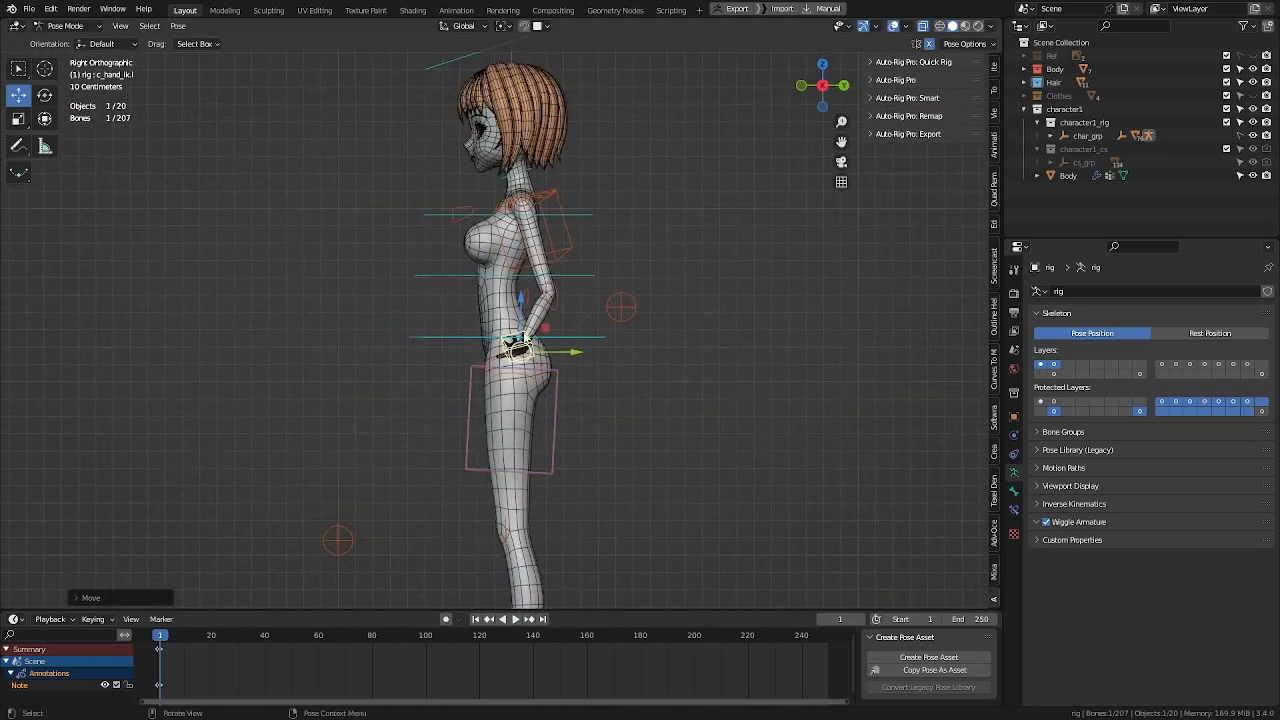
key(g)
click(403, 300)
Step: Rotate the c_hand_ik.l control so the hands tilt slightly downward while pointing outward
middle_drag(403, 232, 543, 273)
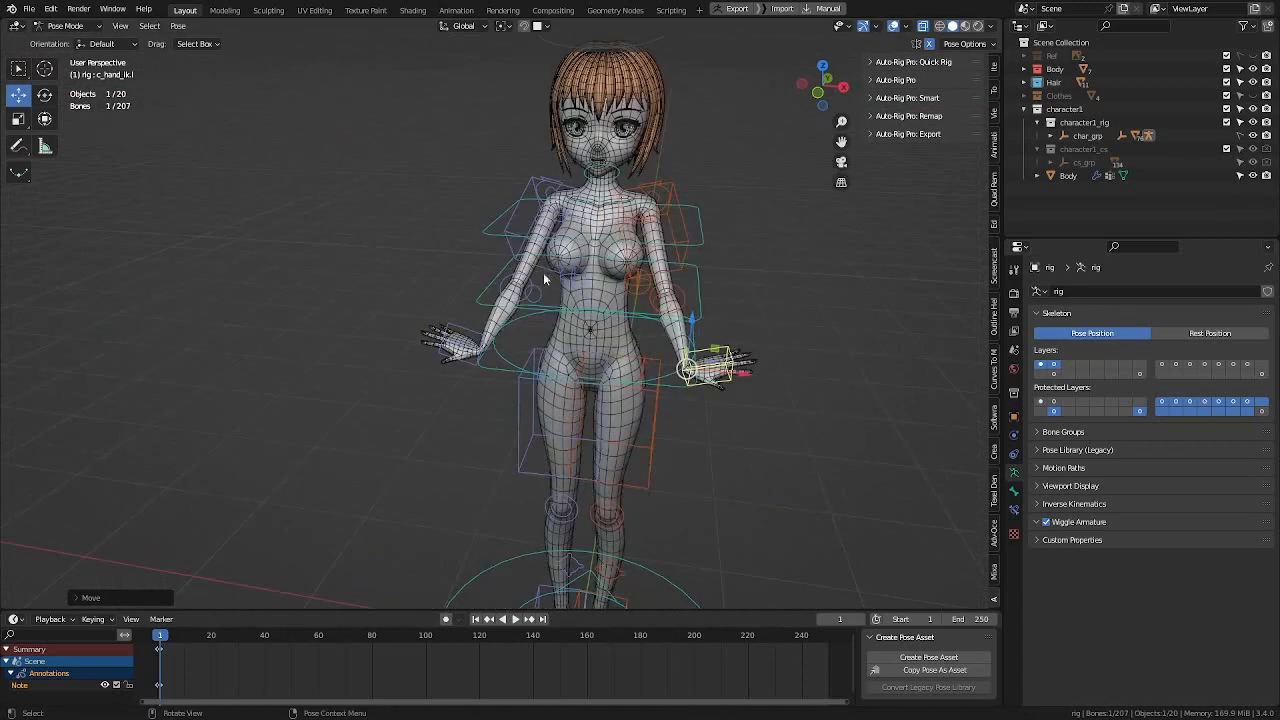
key(r)
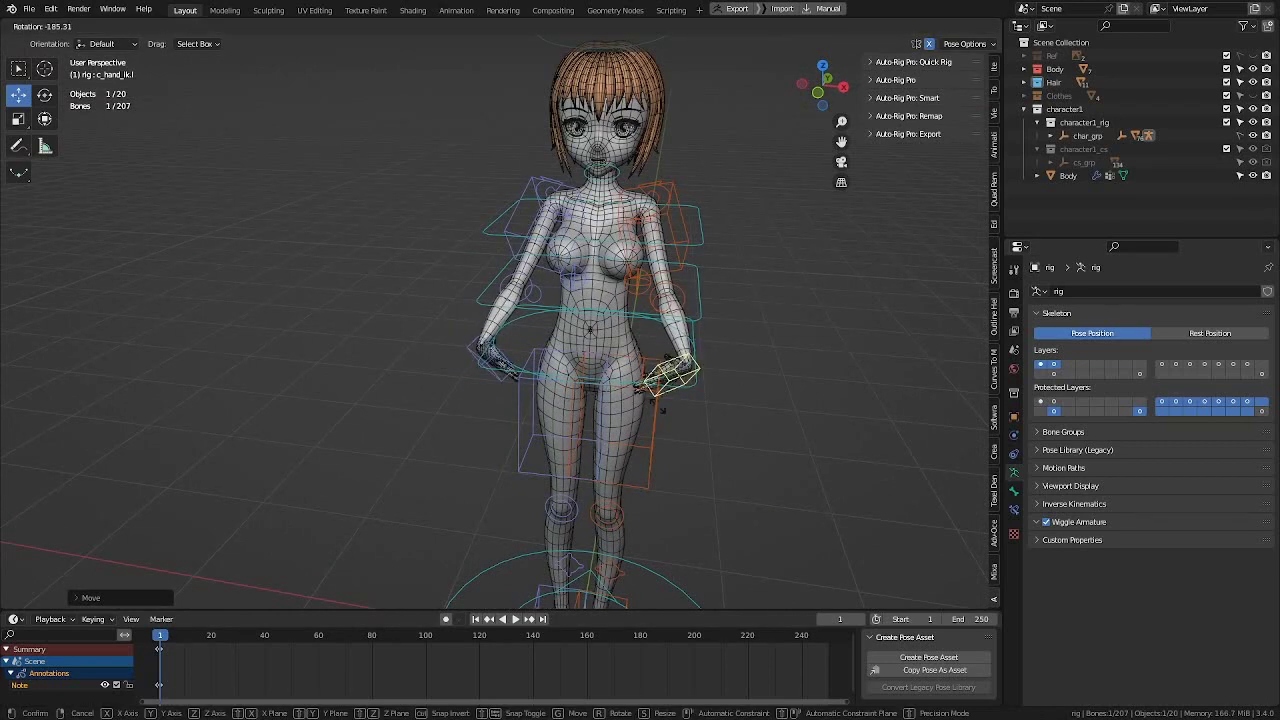
click(740, 380)
Step: Move the c_hand_ik.l control closer to the body in front view and rotate it so the hands hang straight down
key(KP_1)
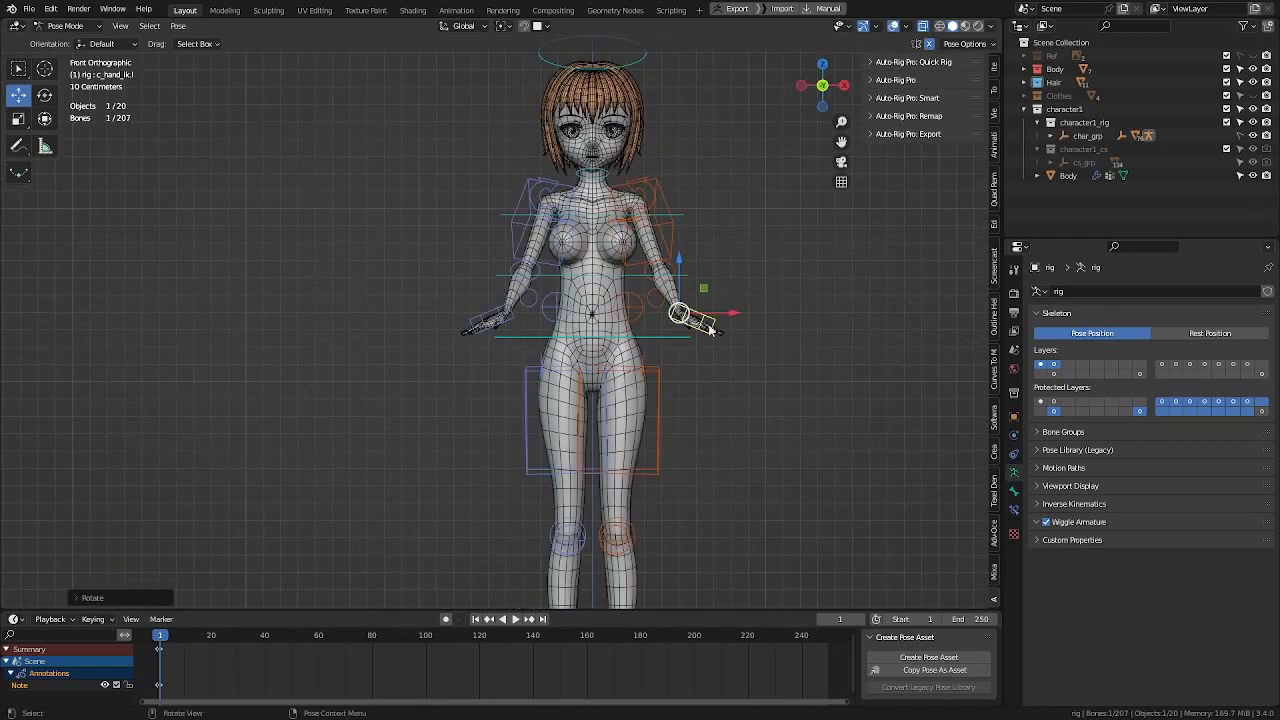
key(g)
key(x)
click(777, 252)
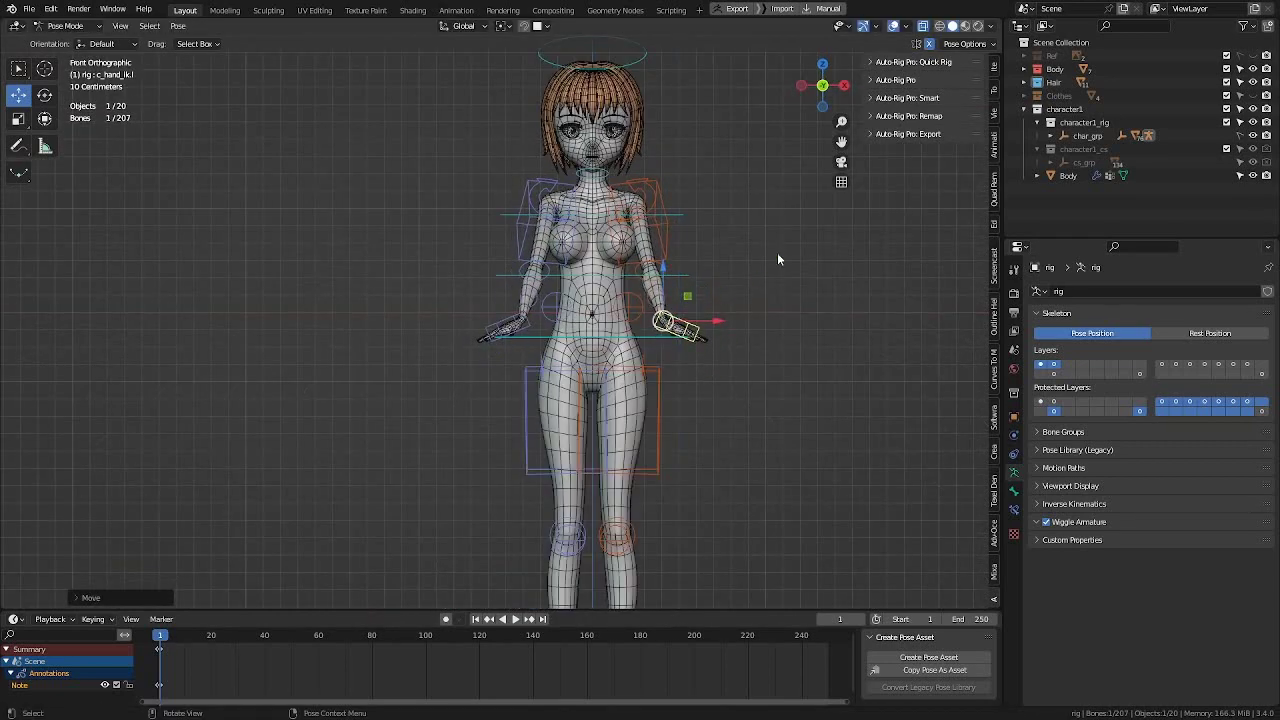
key(r)
click(729, 360)
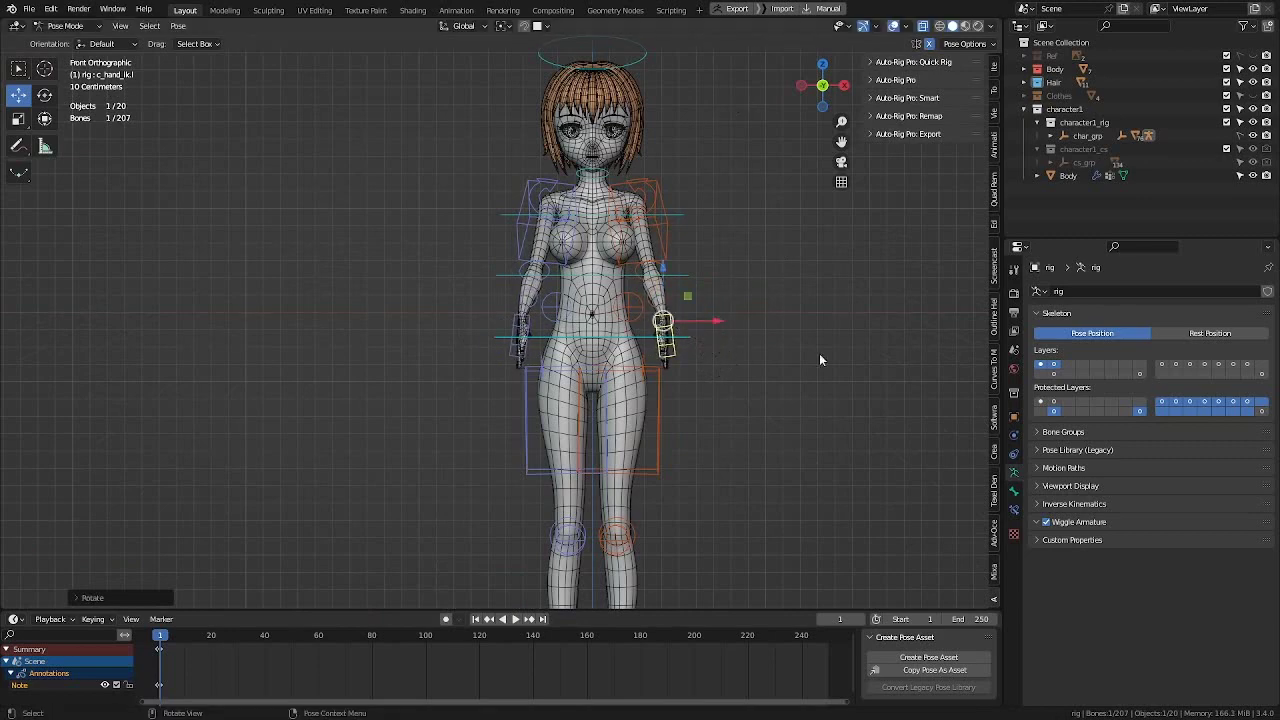
Step: Pull the c_hand_ik.l control forward beyond the arm's reach and try the rig's Auto Stretch setting, leaving it at 0.000
click(995, 92)
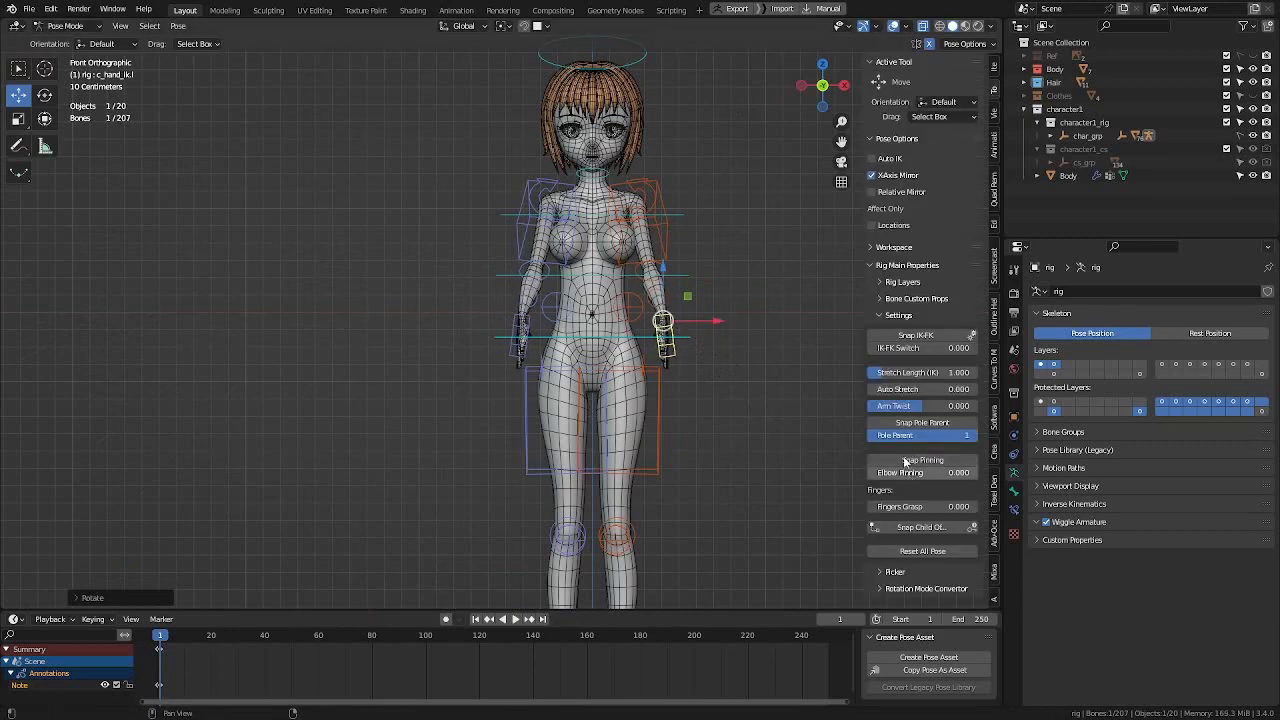
shift+middle_drag(692, 350, 520, 300)
shift+middle_drag(450, 279, 570, 302)
key(g)
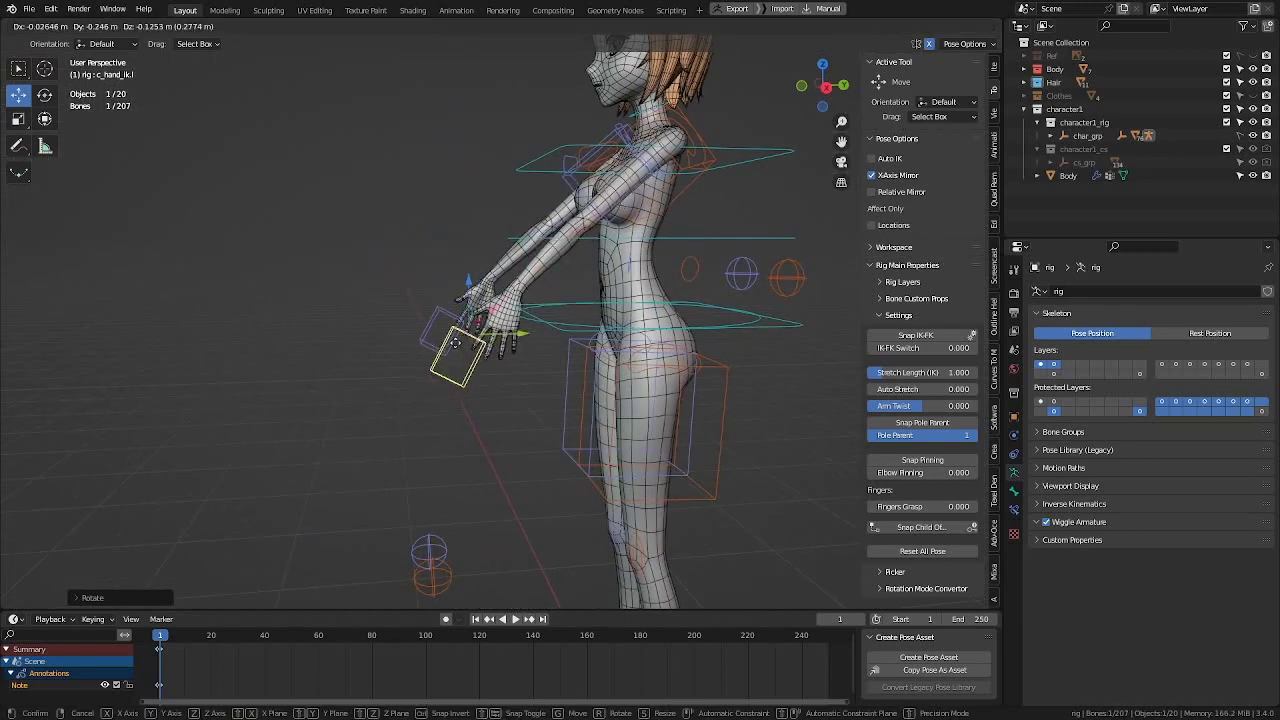
click(325, 376)
mouse_move(884, 392)
mouse_down()
mouse_move(978, 389)
mouse_move(870, 389)
mouse_up()
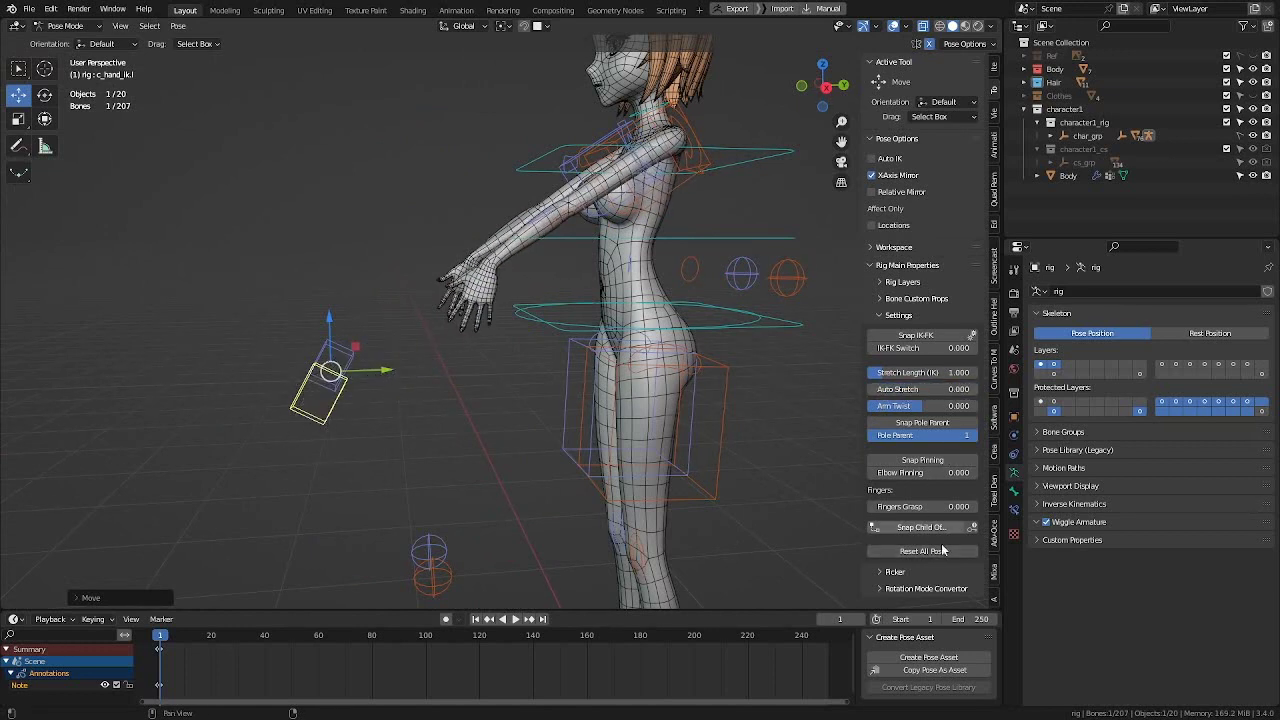
Step: Raise the c_hand_ik.l control to hand height and move it slightly outward from the body in front view
key(KP_1)
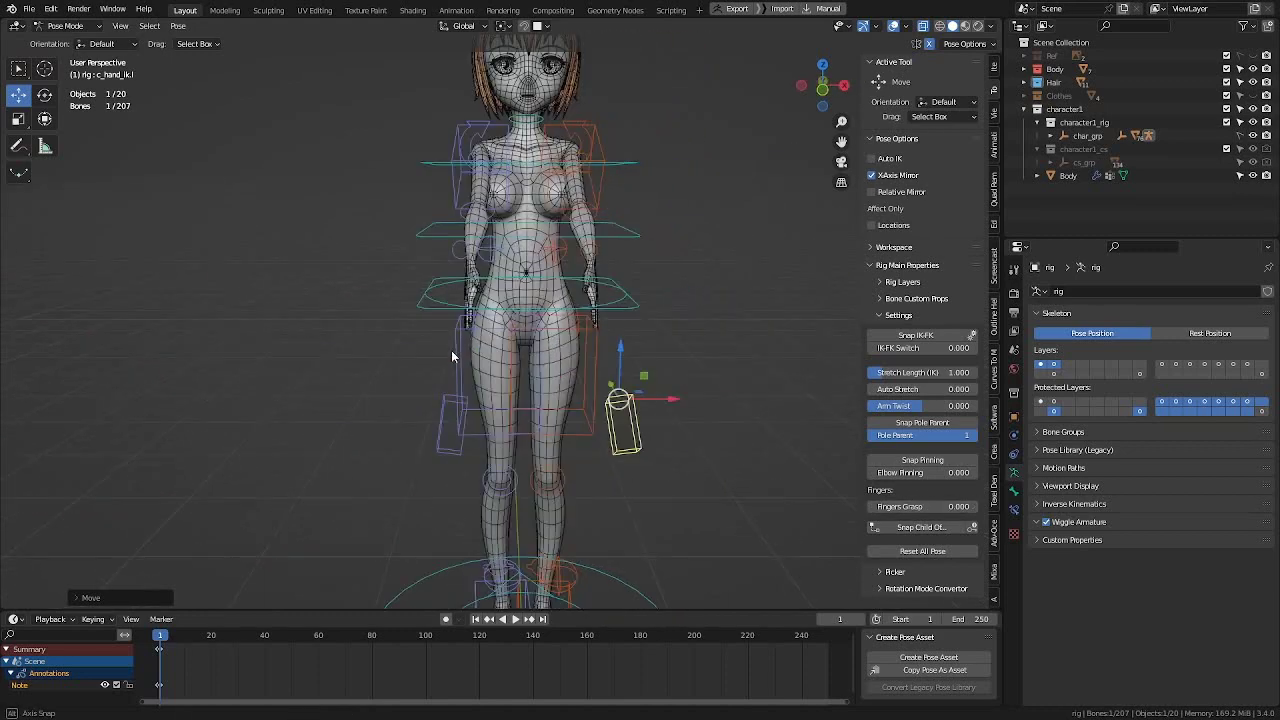
scroll(447, 341, up, 2)
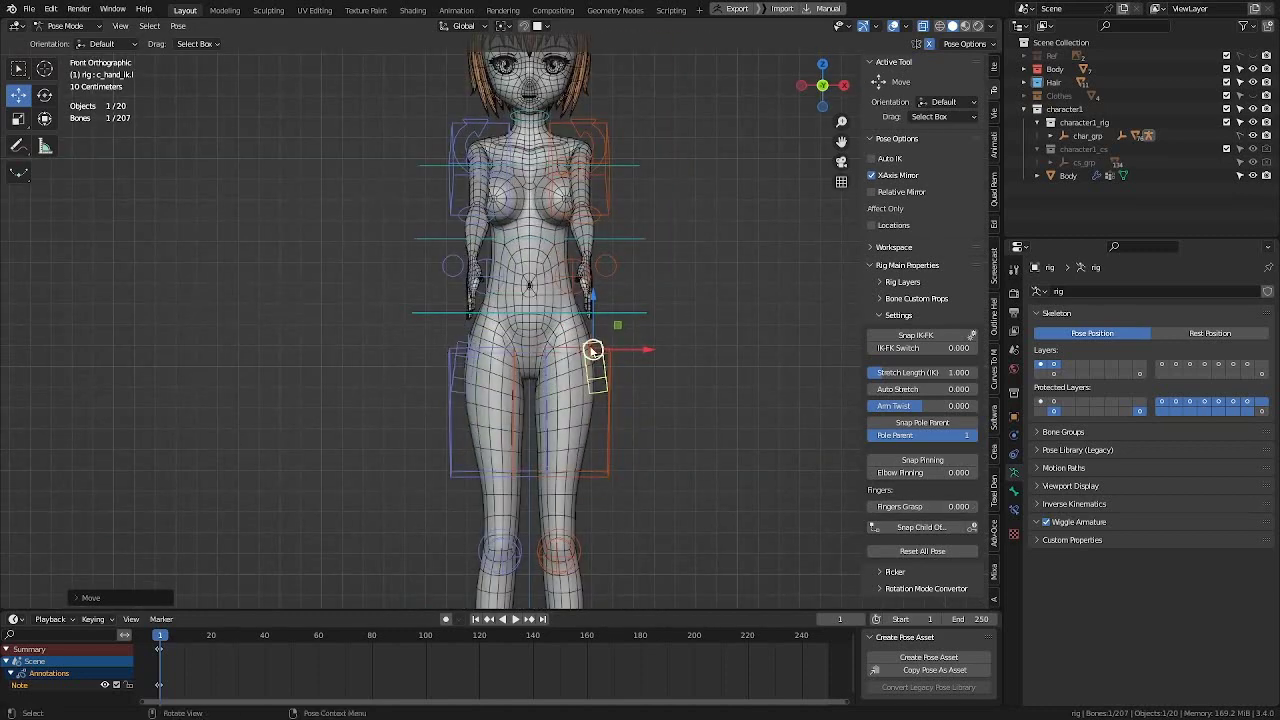
drag(593, 349, 634, 231)
Step: Move the c_hand_ik.l control back toward the body in the right side view so the hands rest beside the hips
middle_drag(645, 236, 465, 240)
key(KP_3)
key(g)
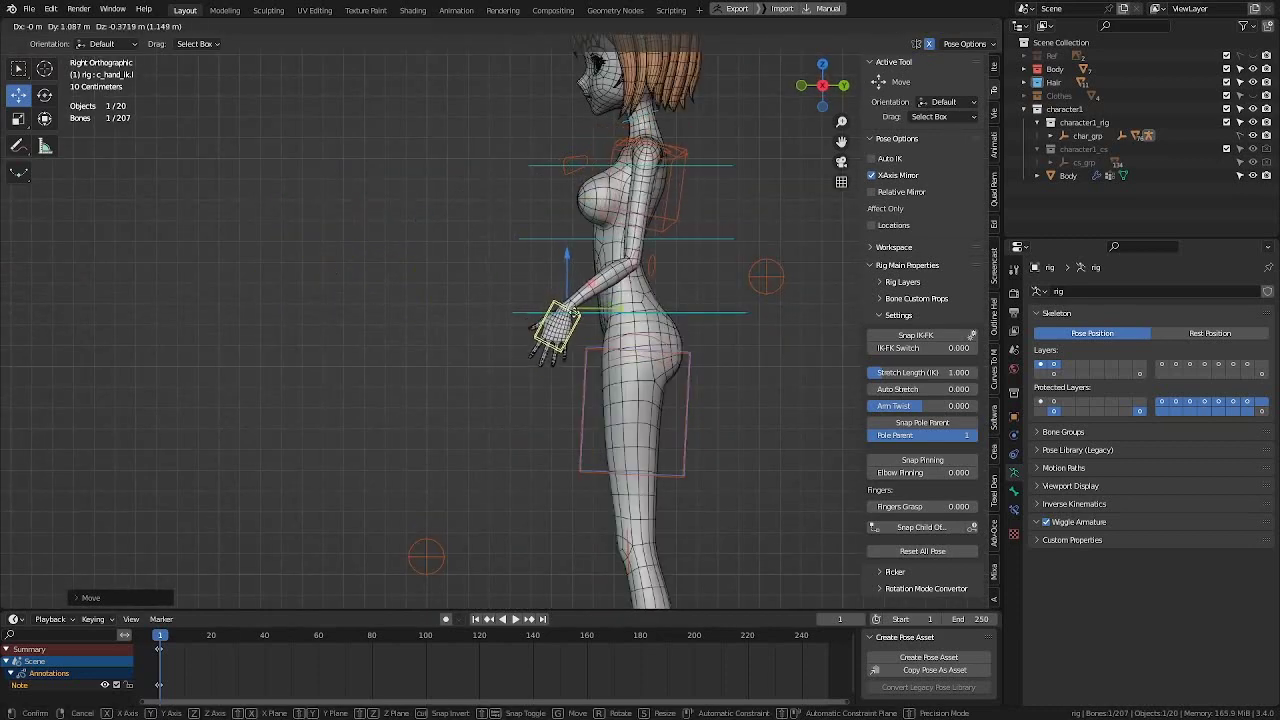
click(596, 338)
scroll(480, 320, down, 3)
middle_drag(360, 300, 609, 358)
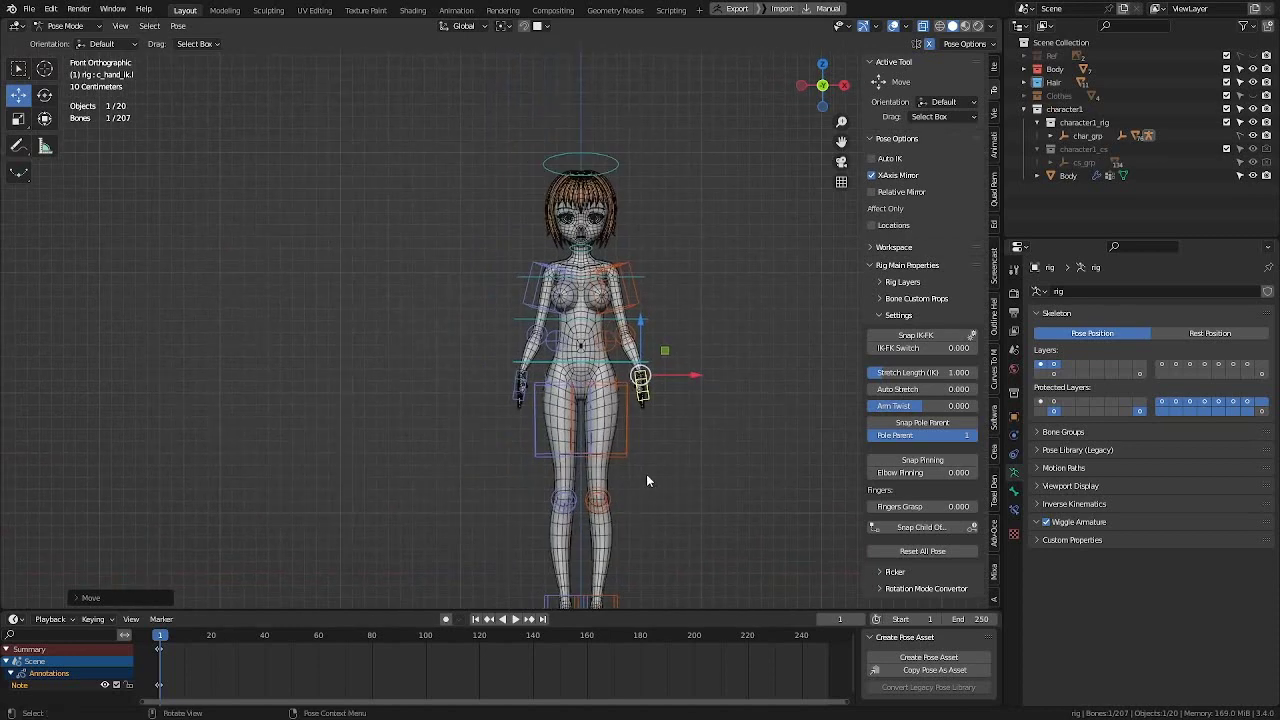
Step: Bring back the Auto-Rig Pro tool set and switch the rig from Pose Mode to Object Mode
click(995, 598)
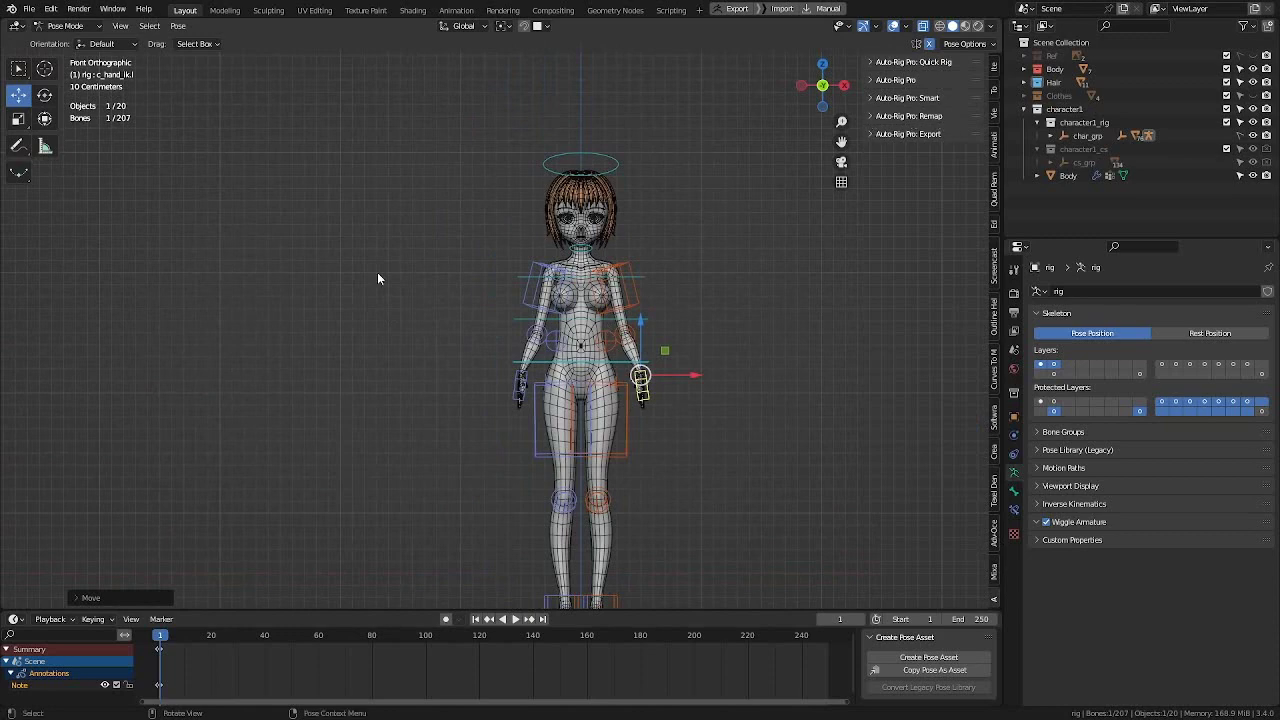
scroll(502, 308, down, 1)
shift+middle_drag(625, 320, 610, 225)
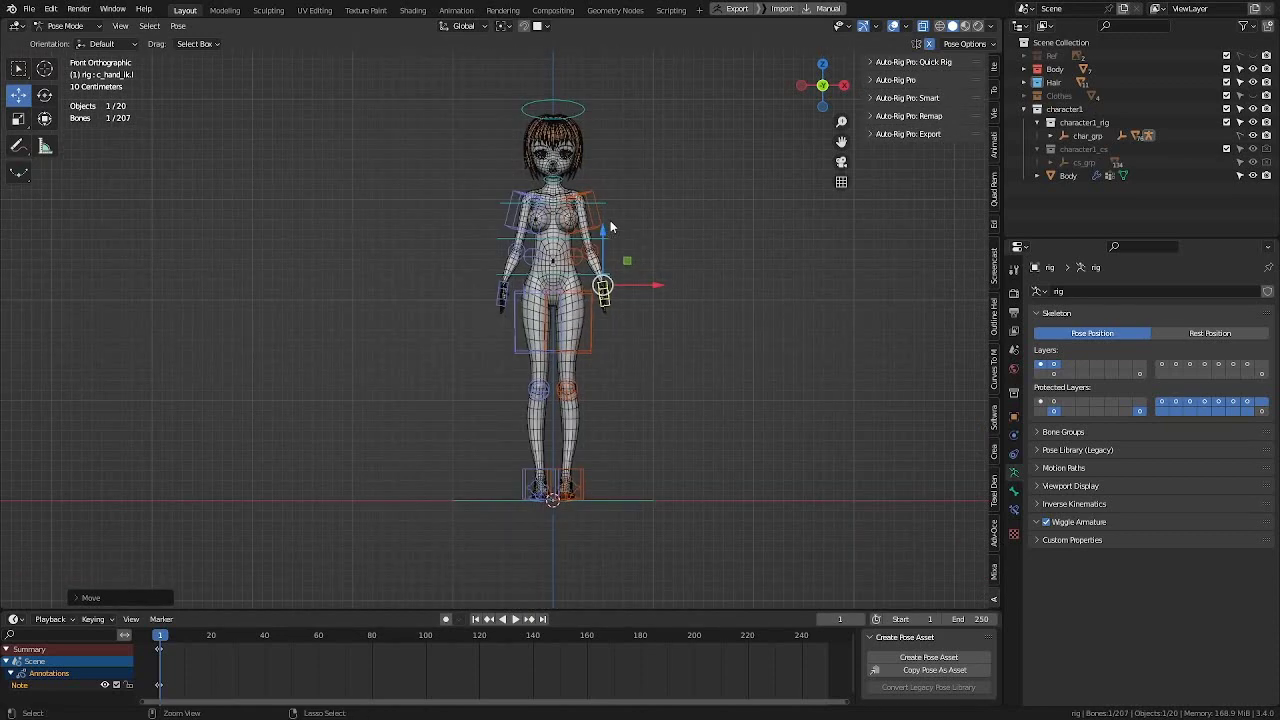
key(ctrl+Tab)
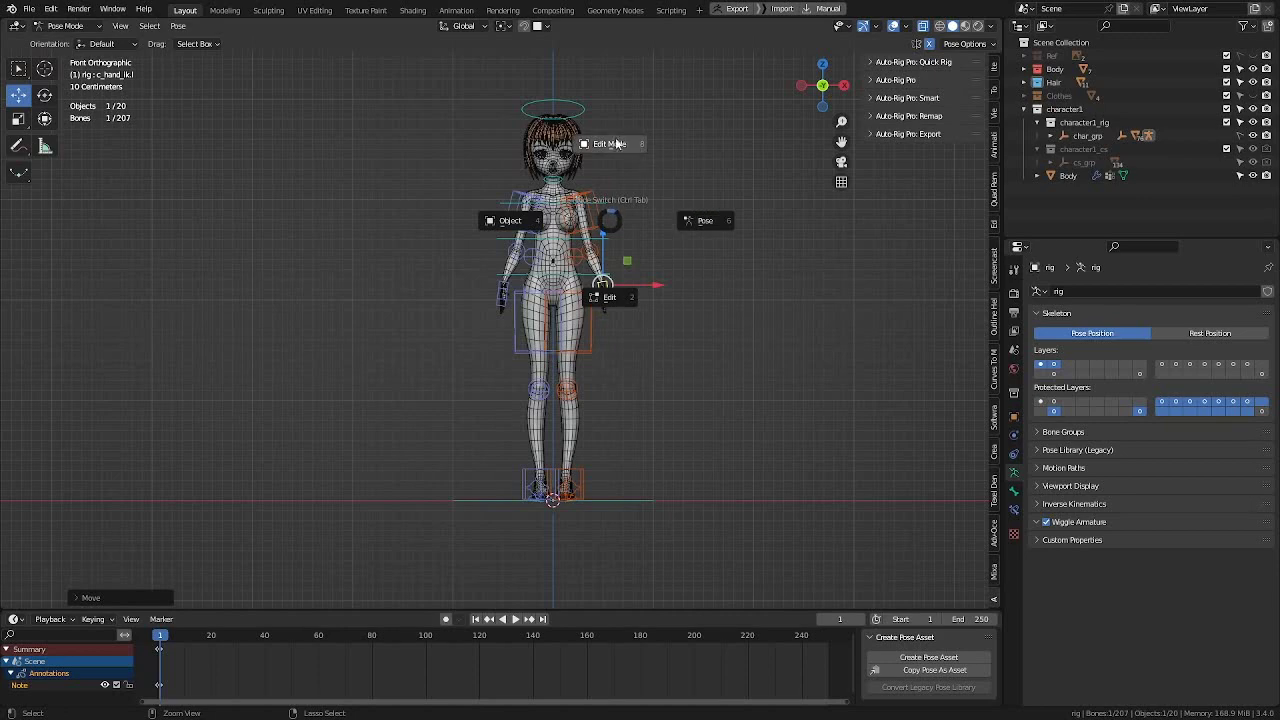
click(513, 222)
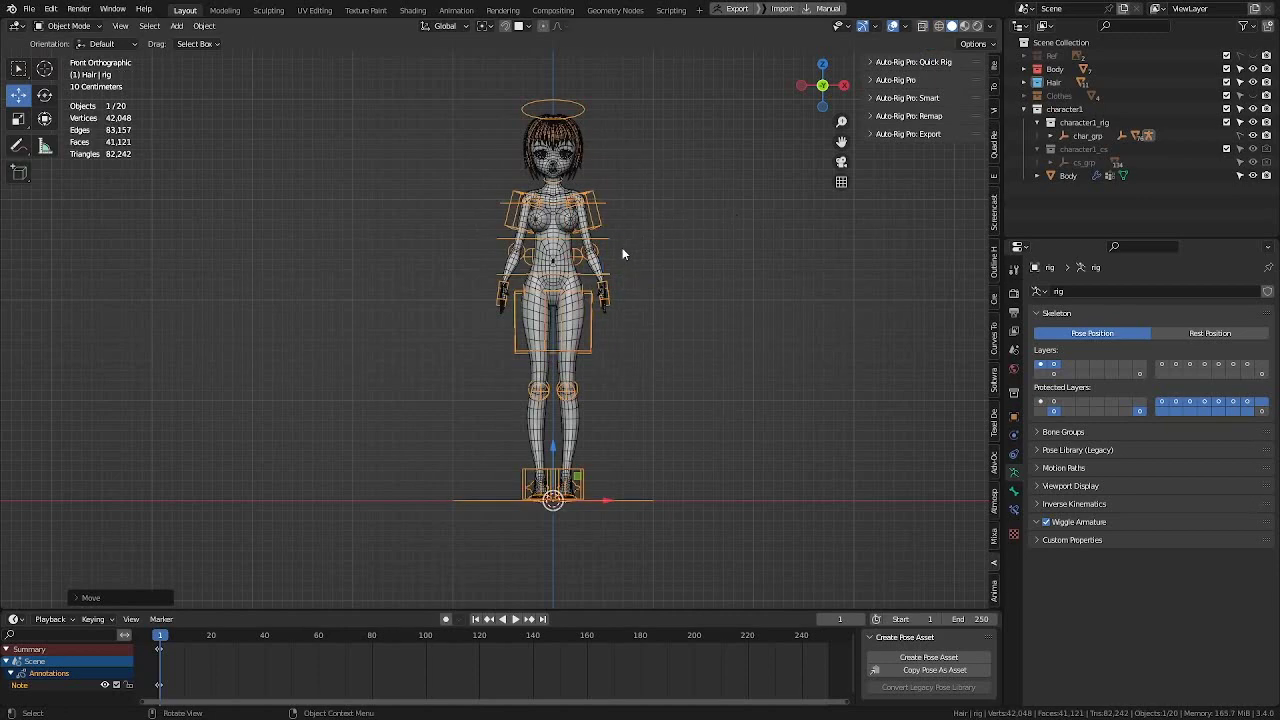
scroll(639, 275, up, 4)
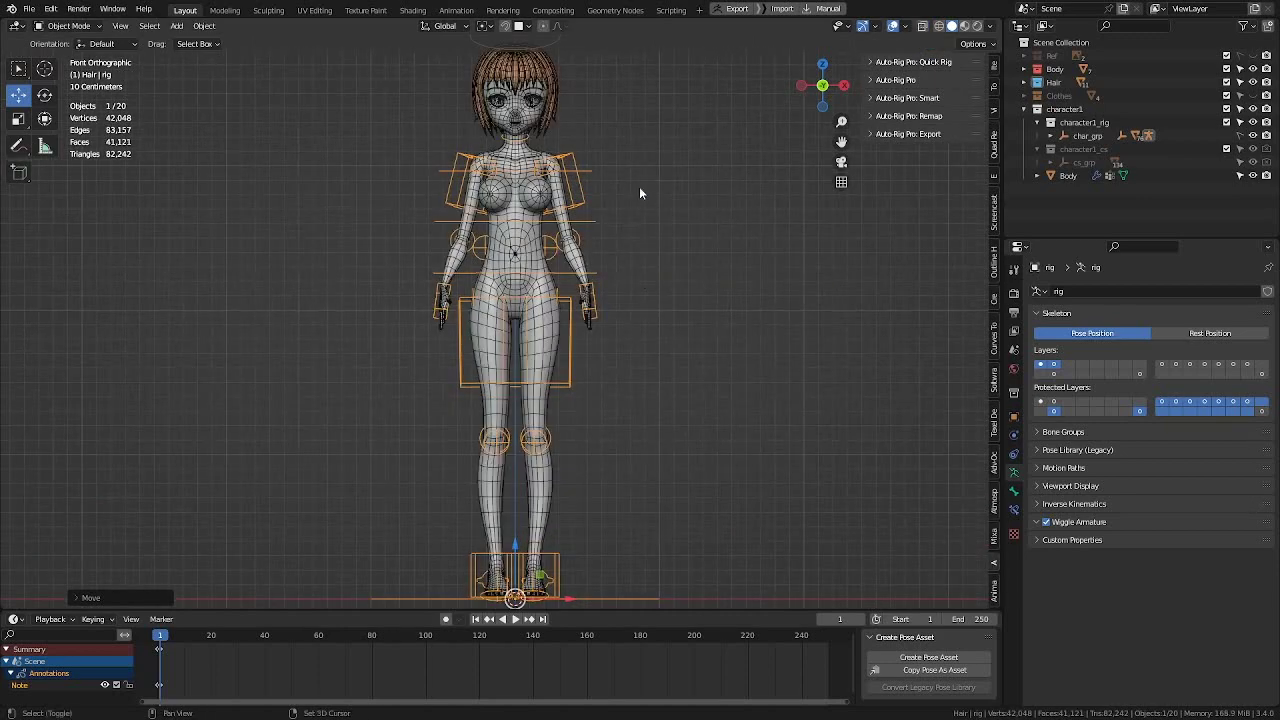
scroll(575, 257, up, 3)
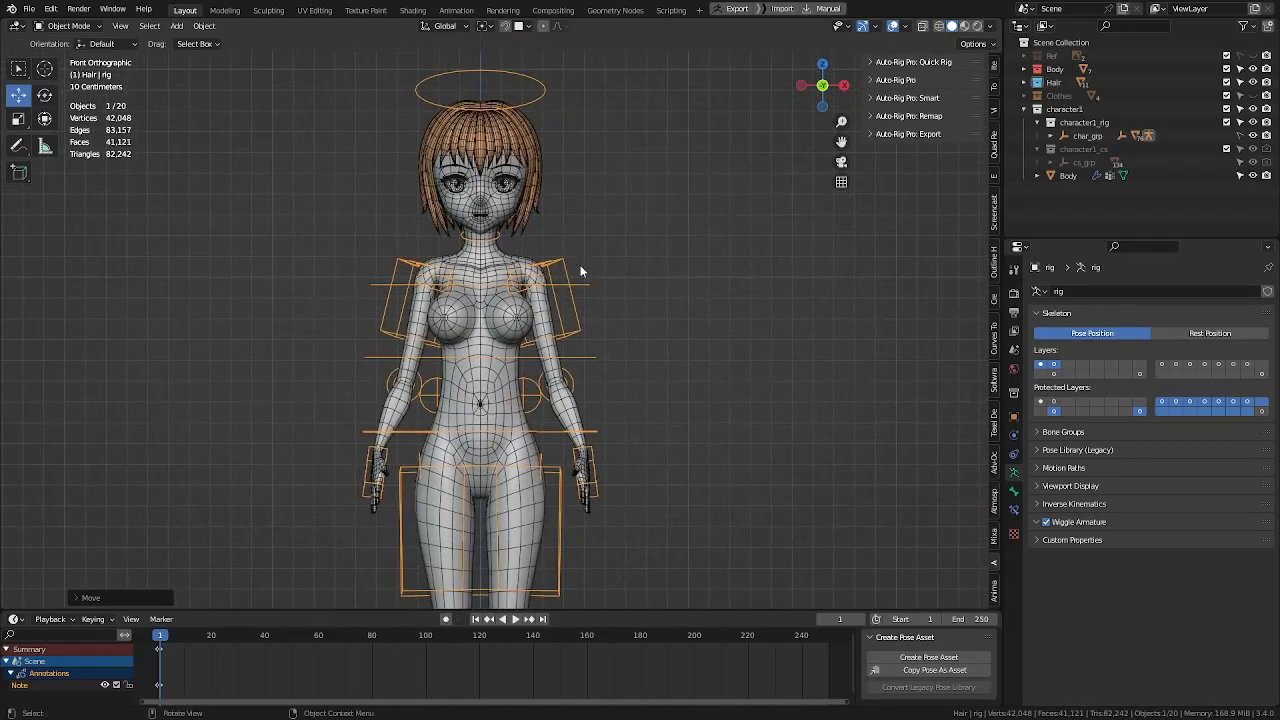